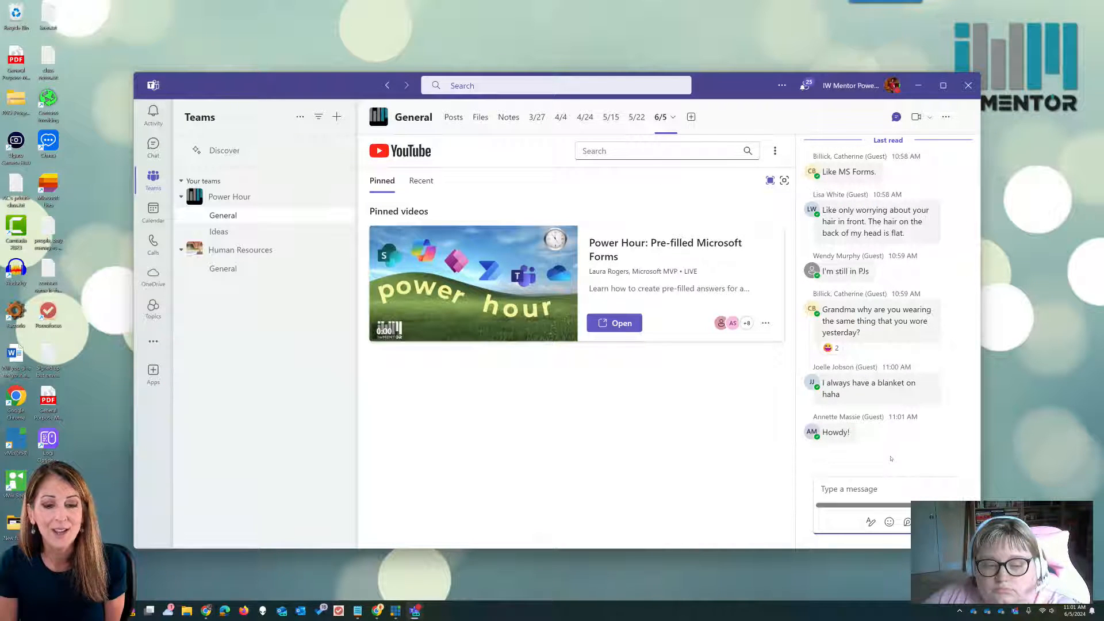
- Open the Notes page in the Power Hour General channel, then bring the Forms browser on screen
mouse_move(876, 373)
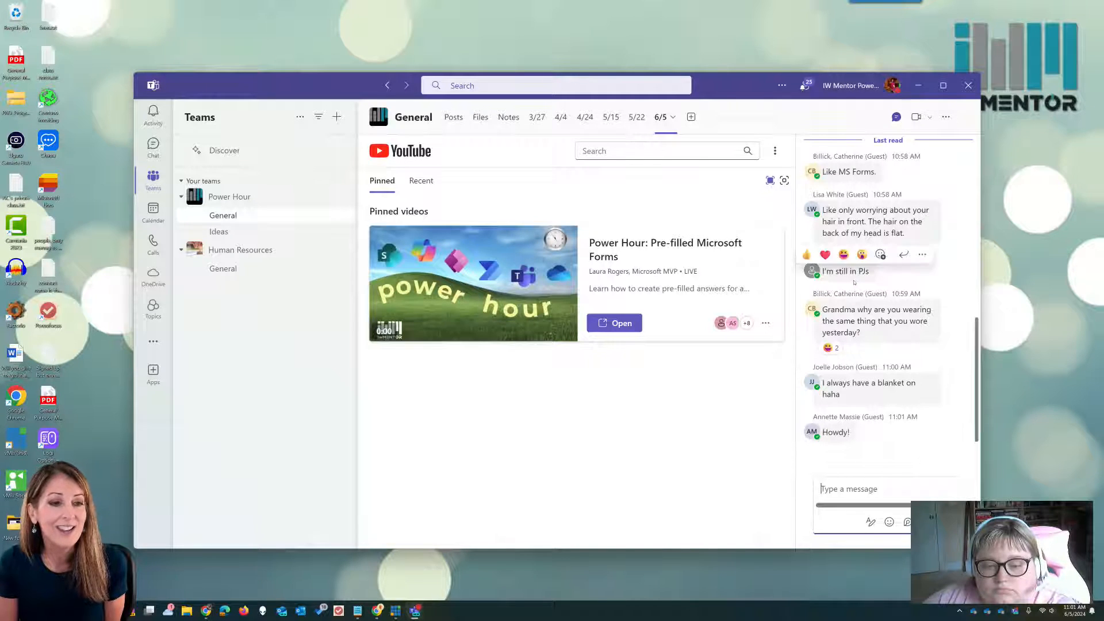
left_click(509, 122)
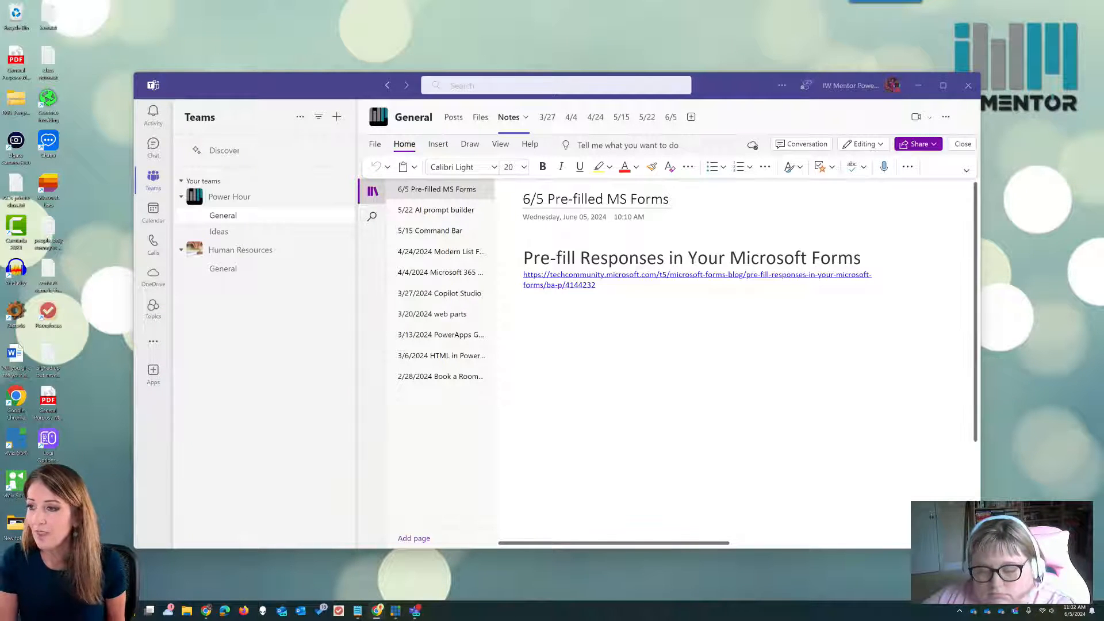
left_click_drag(1103, 116, 416, 71)
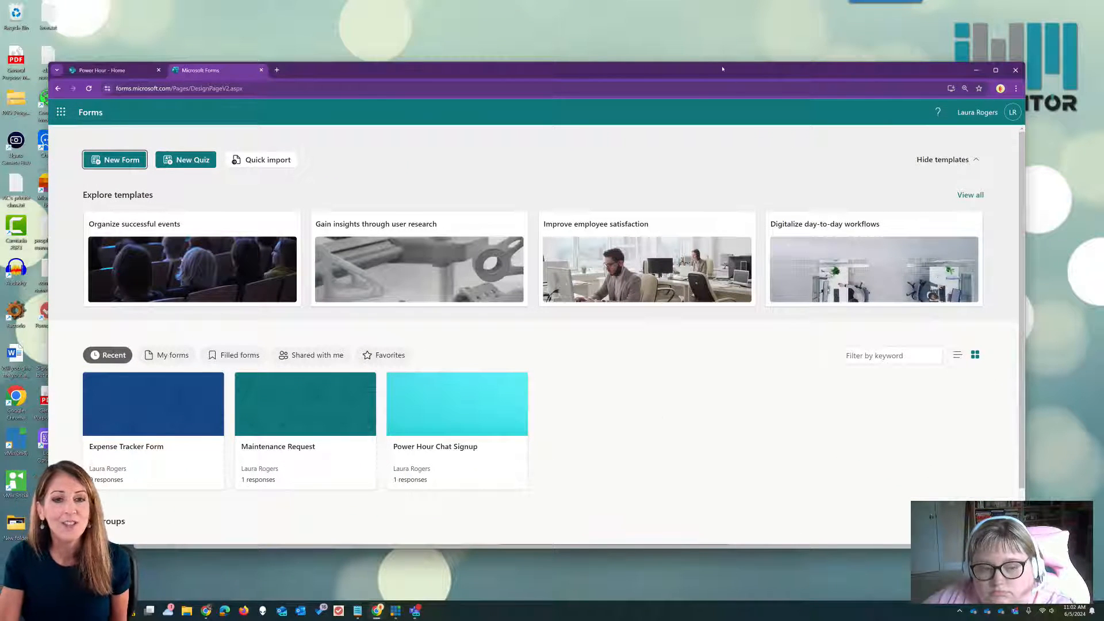
- Maximize the Chrome window showing Microsoft Forms and create a new blank form
left_click_drag(722, 68, 757, 46)
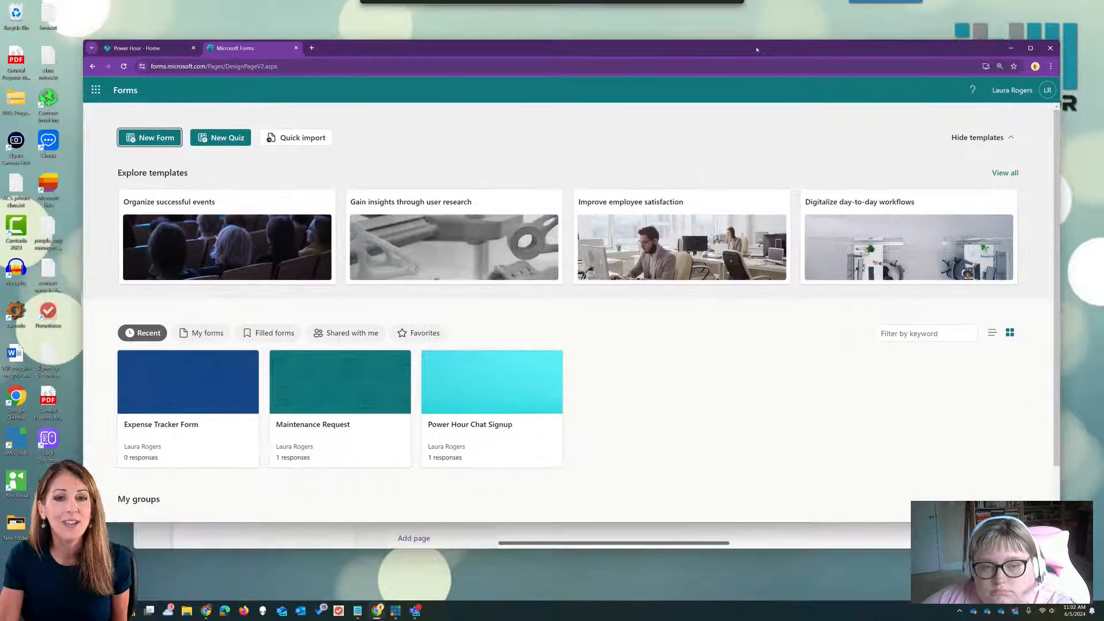
left_click(1030, 48)
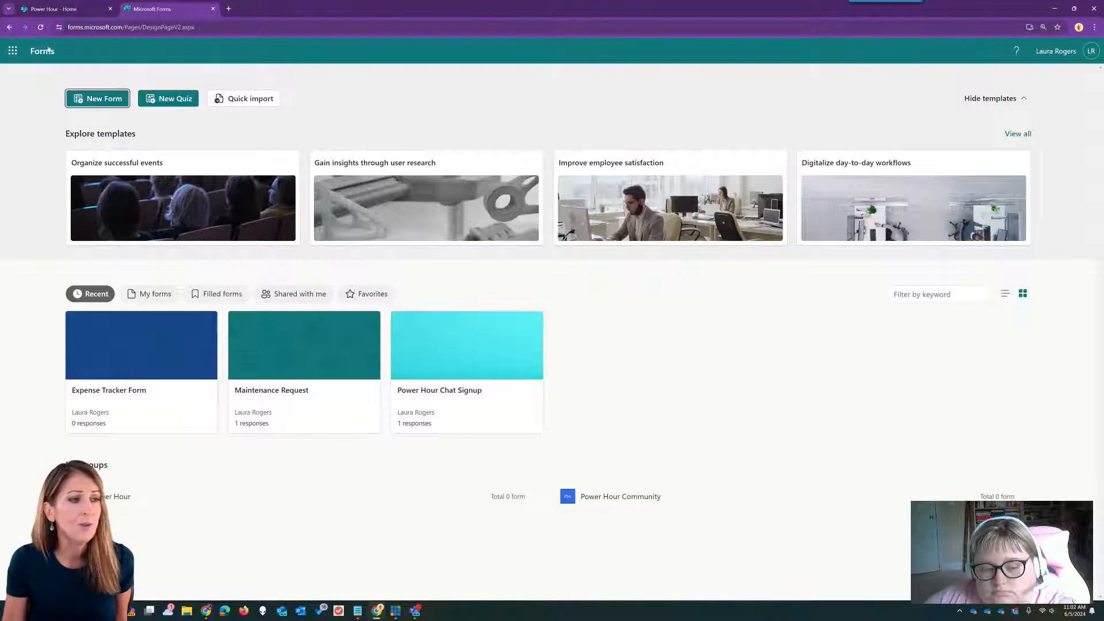
left_click(117, 99)
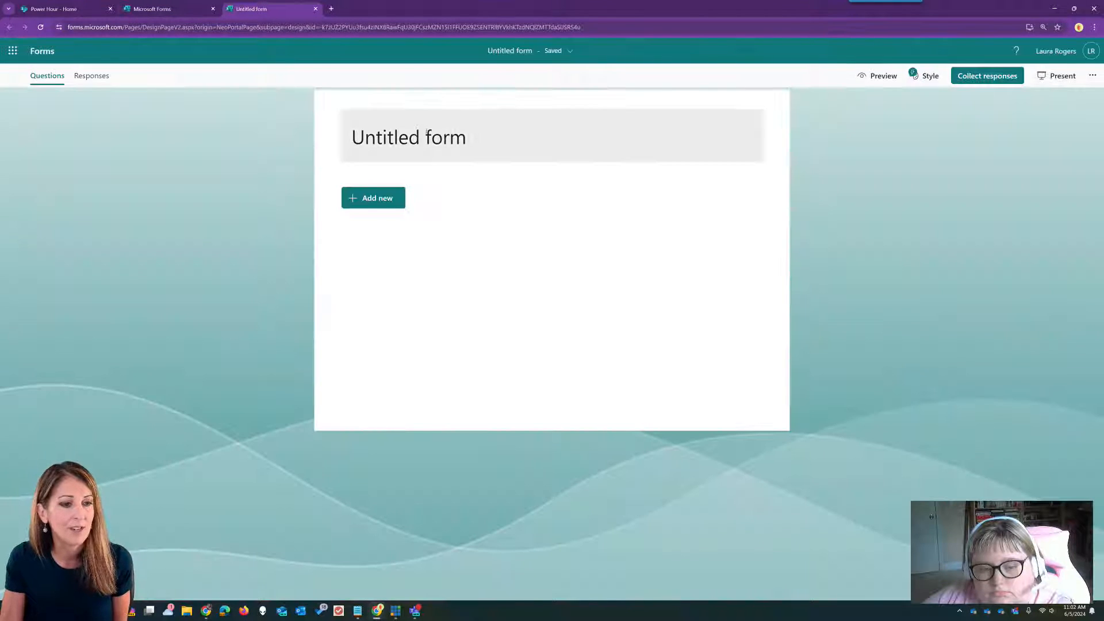
- Name the form 'New Customer Form' with two text questions: 'Email address' and 'Company name'
left_click(426, 132)
type("New")
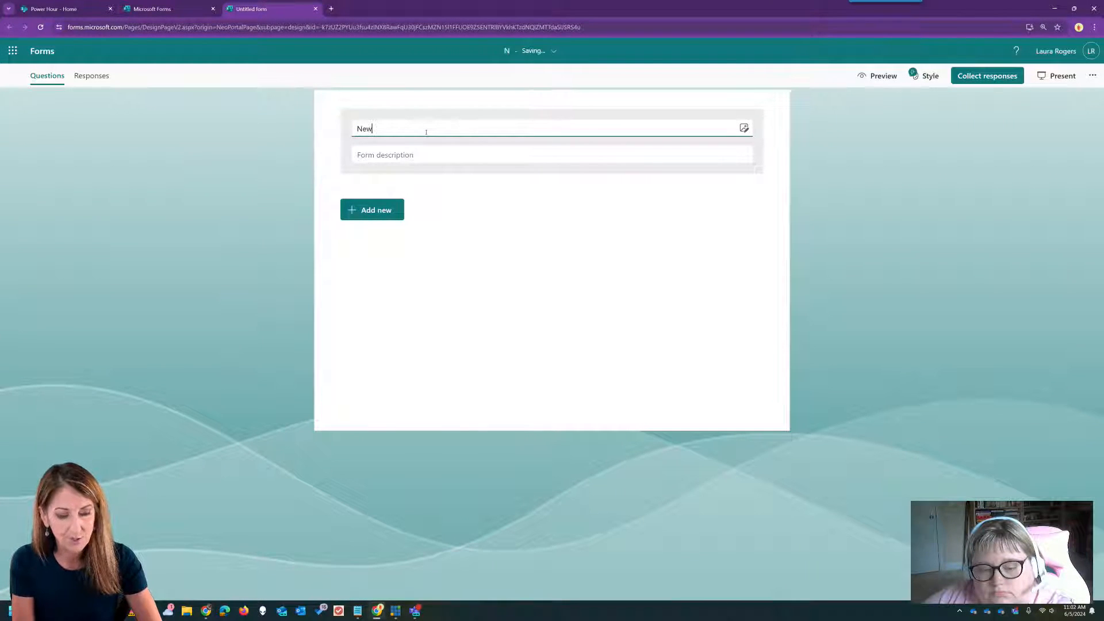
type(" Customer Form")
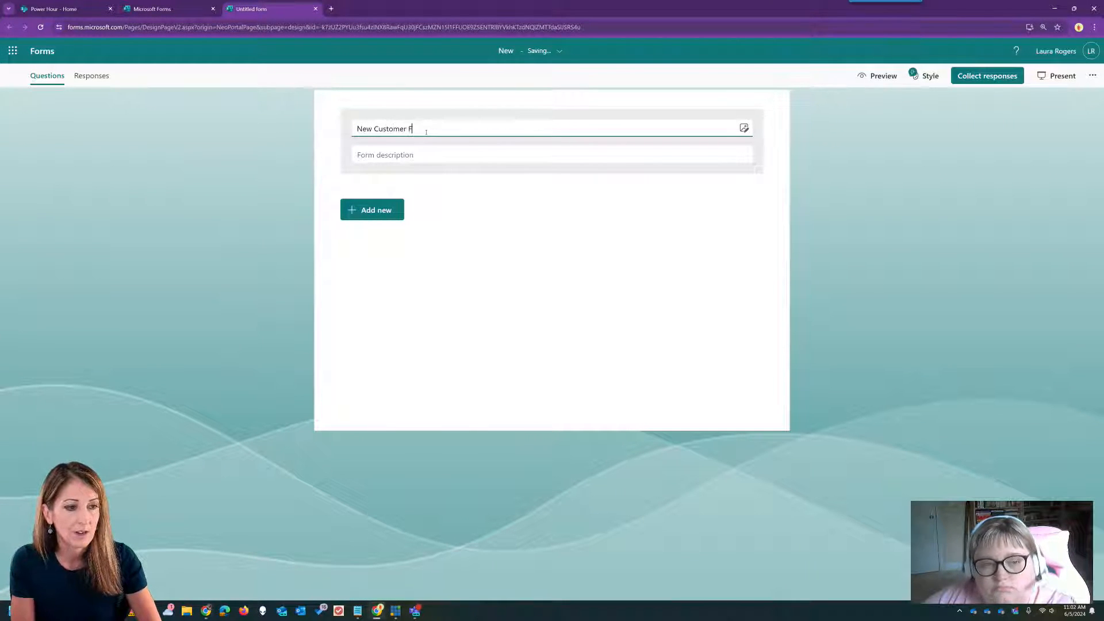
left_click(374, 210)
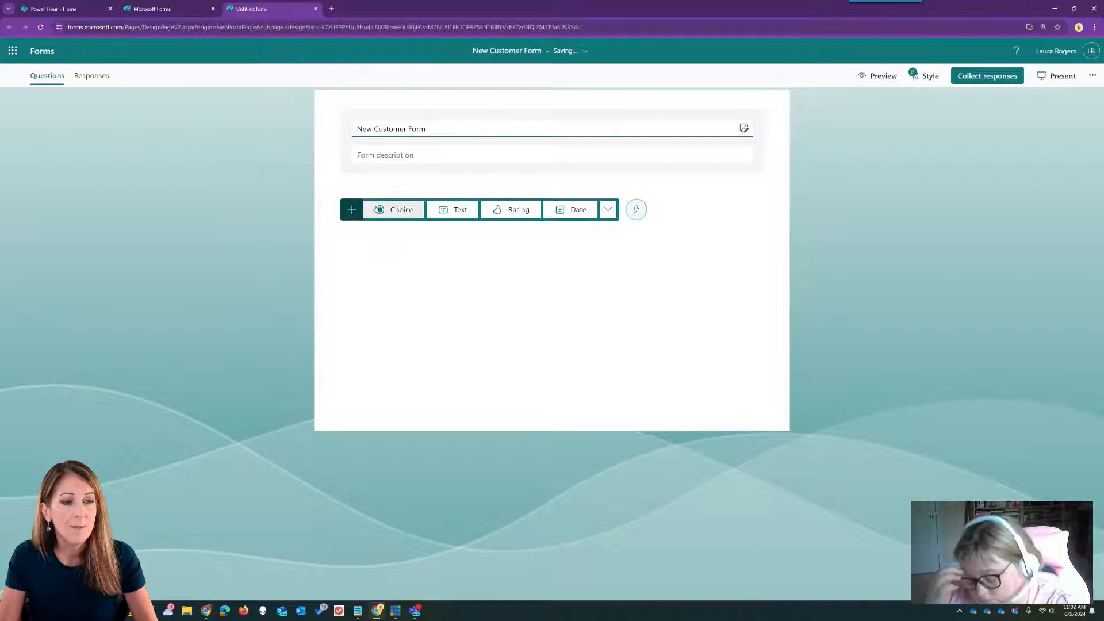
left_click(454, 210)
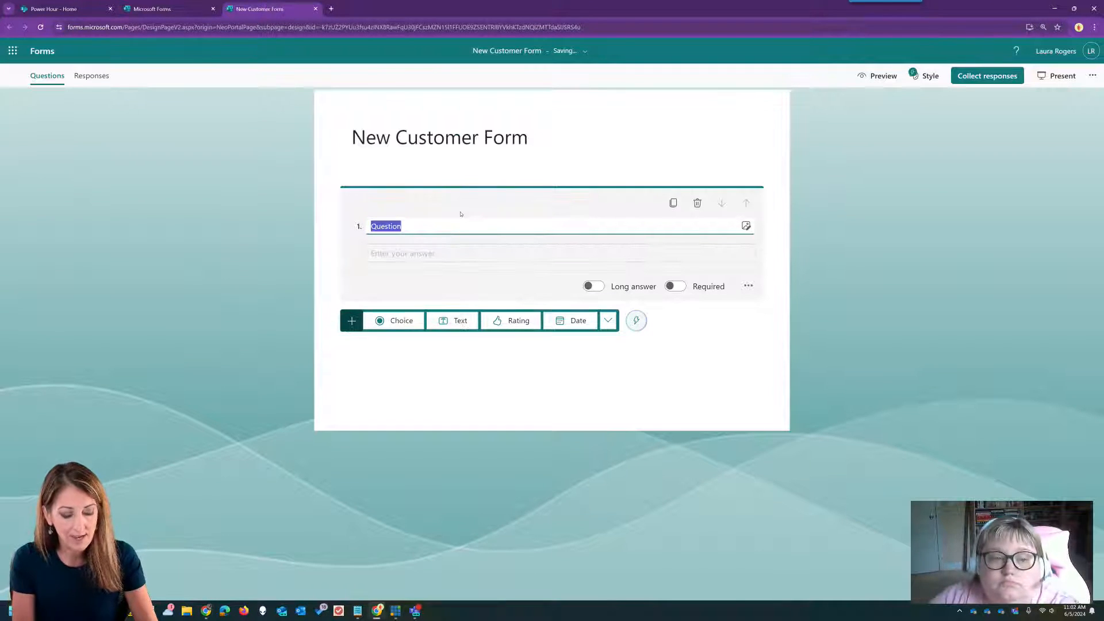
type("Email a")
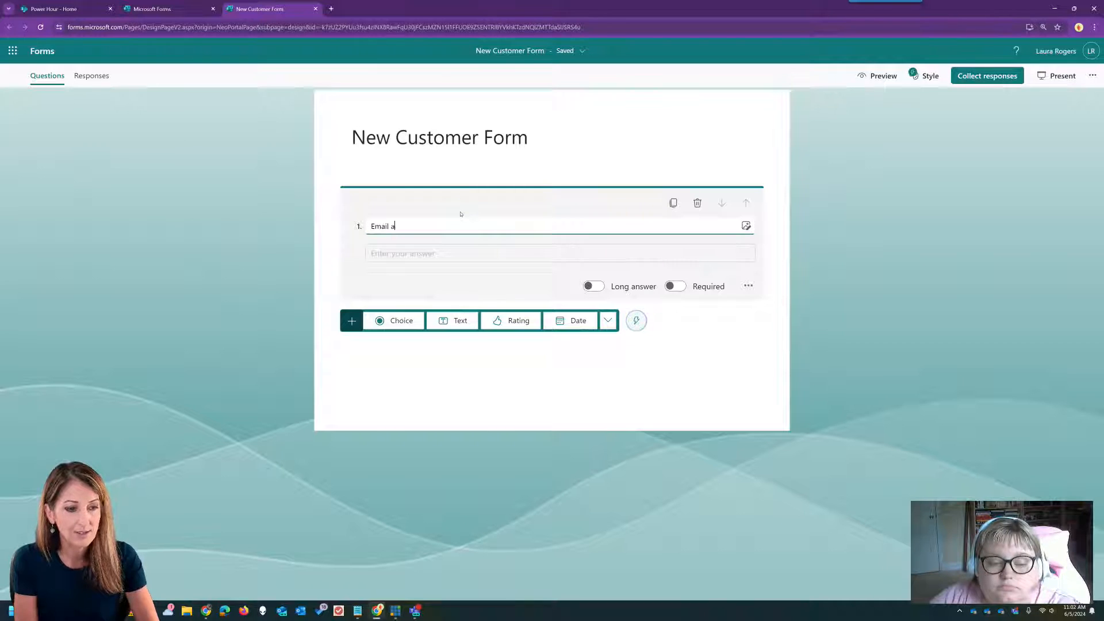
type("ddress")
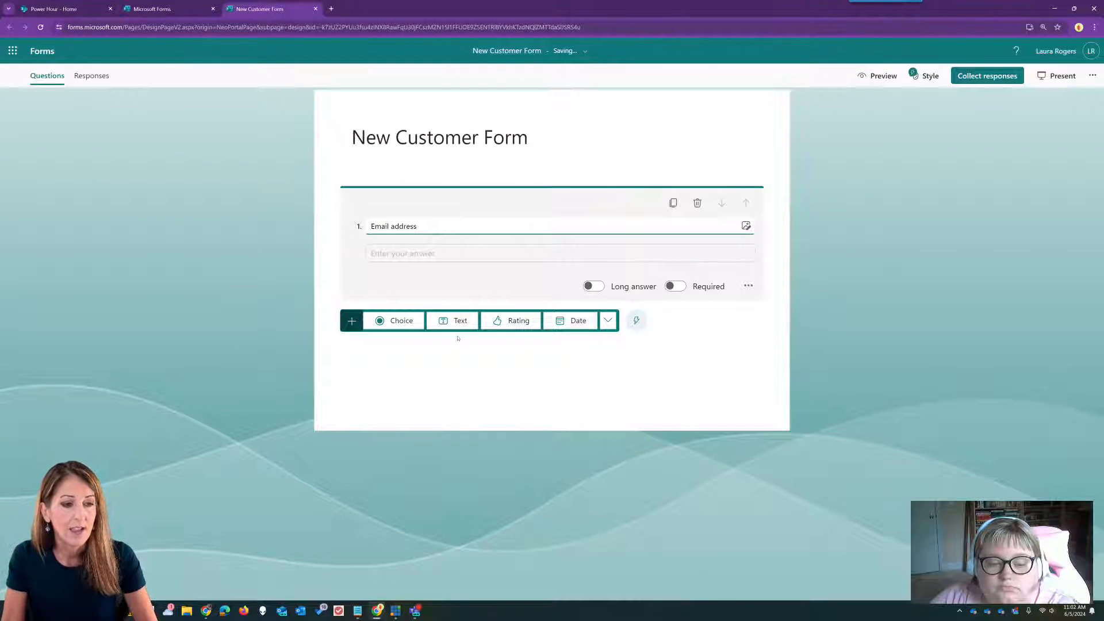
left_click(452, 321)
type("Company name")
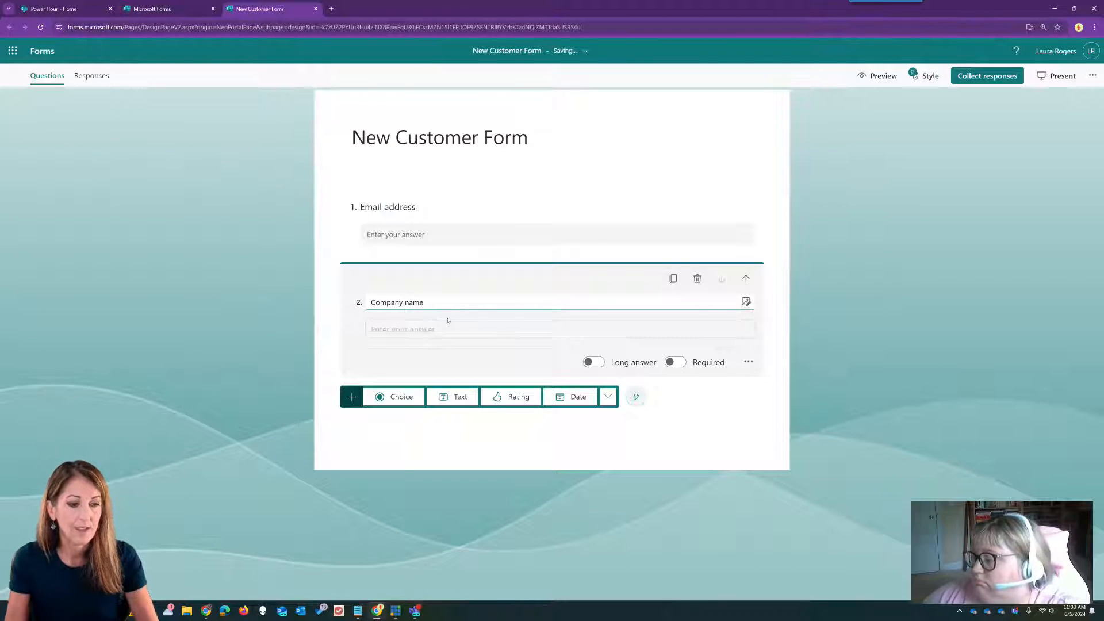
- Add choice question 'Preferred method of communication' with options Phone, Email and Teams
left_click(395, 394)
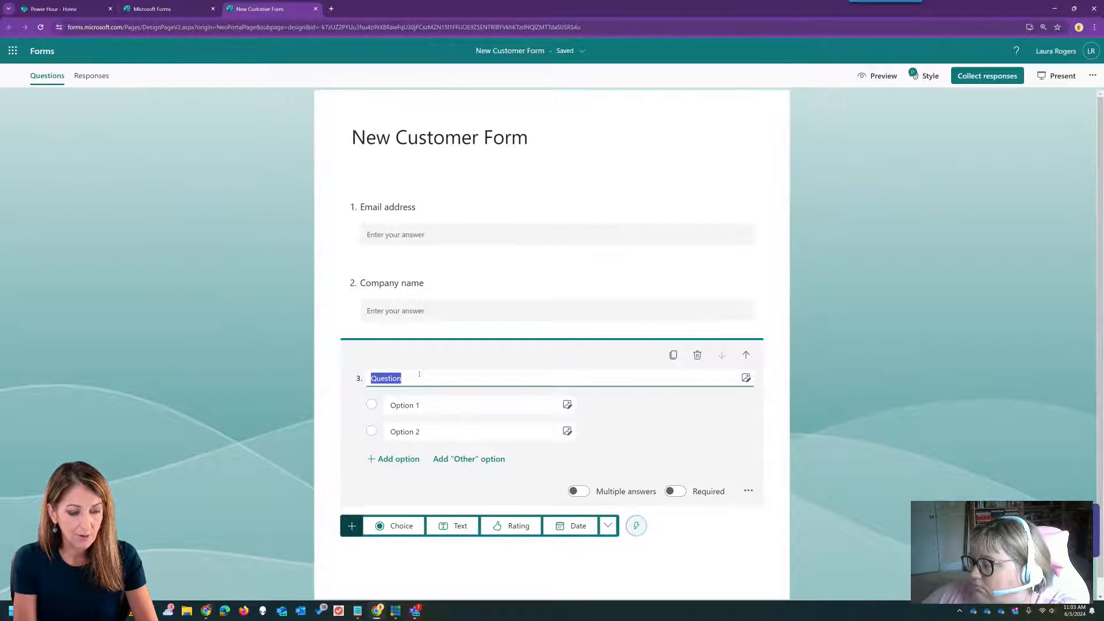
type("Pre")
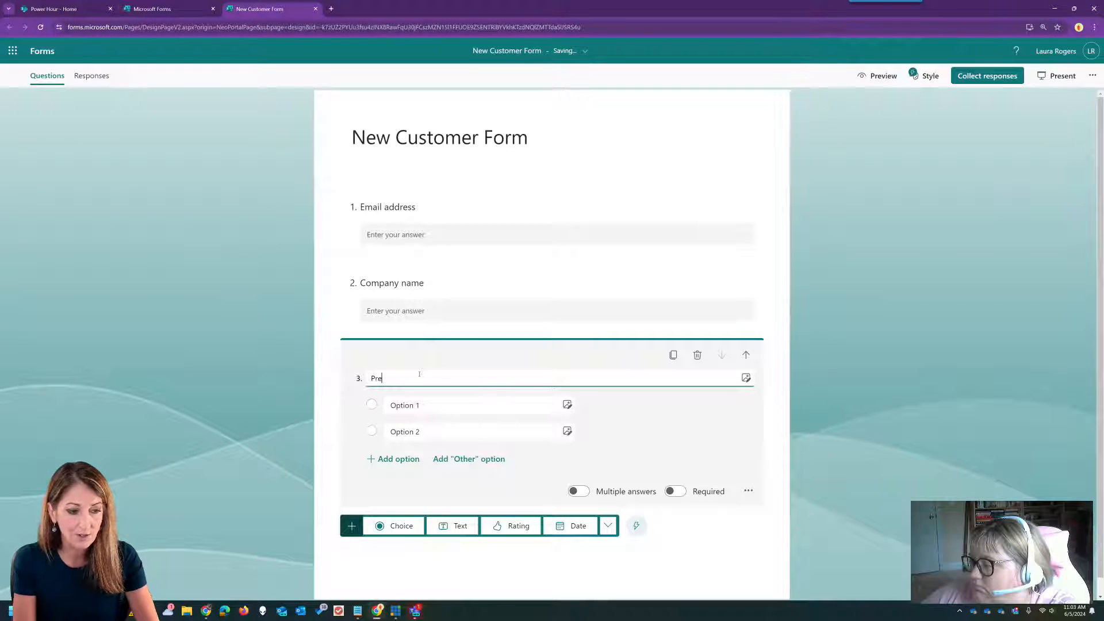
type("ferred metho")
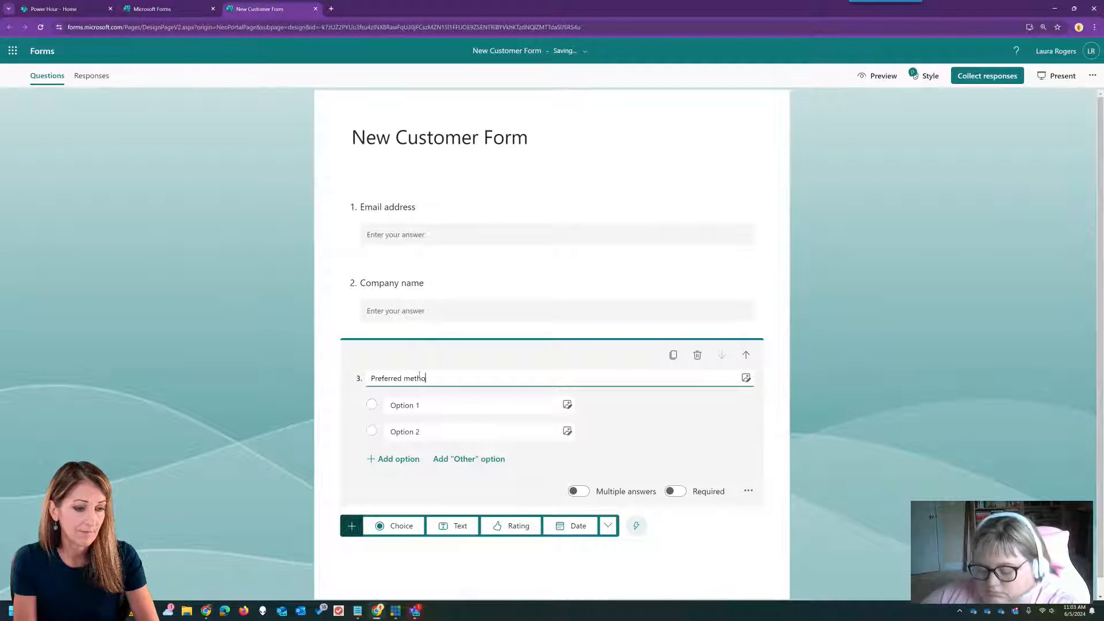
type("d of communication")
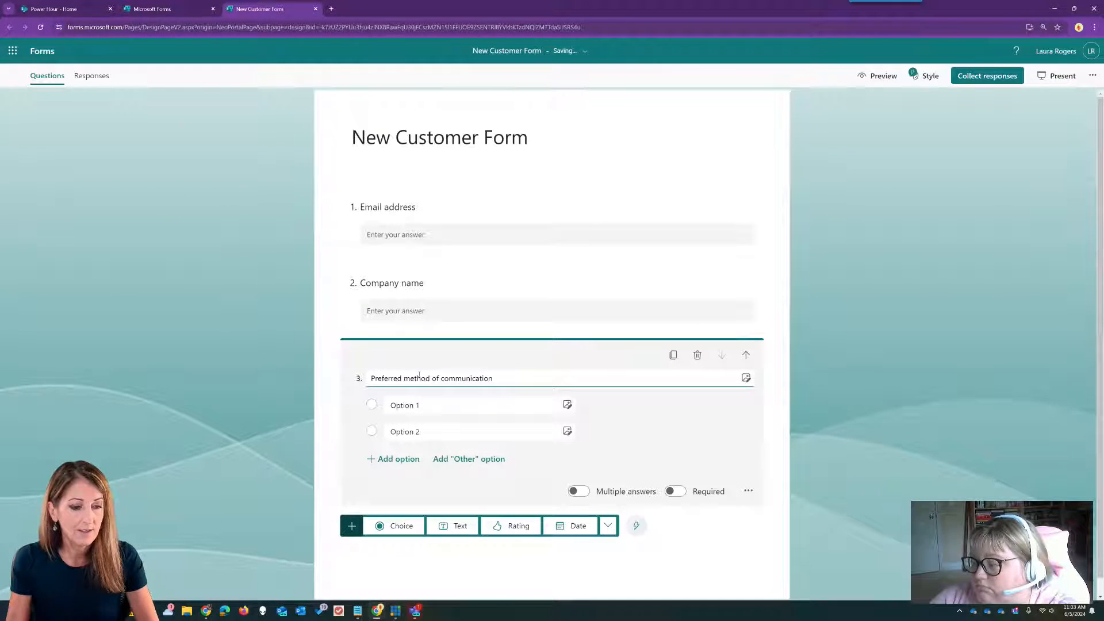
left_click(522, 411)
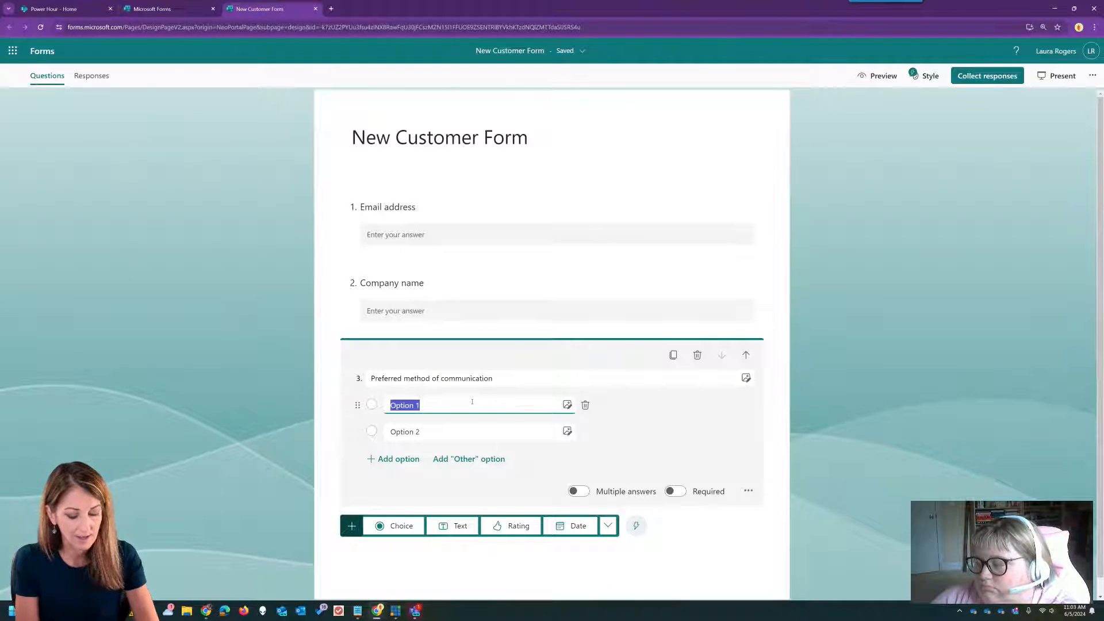
type("Phone")
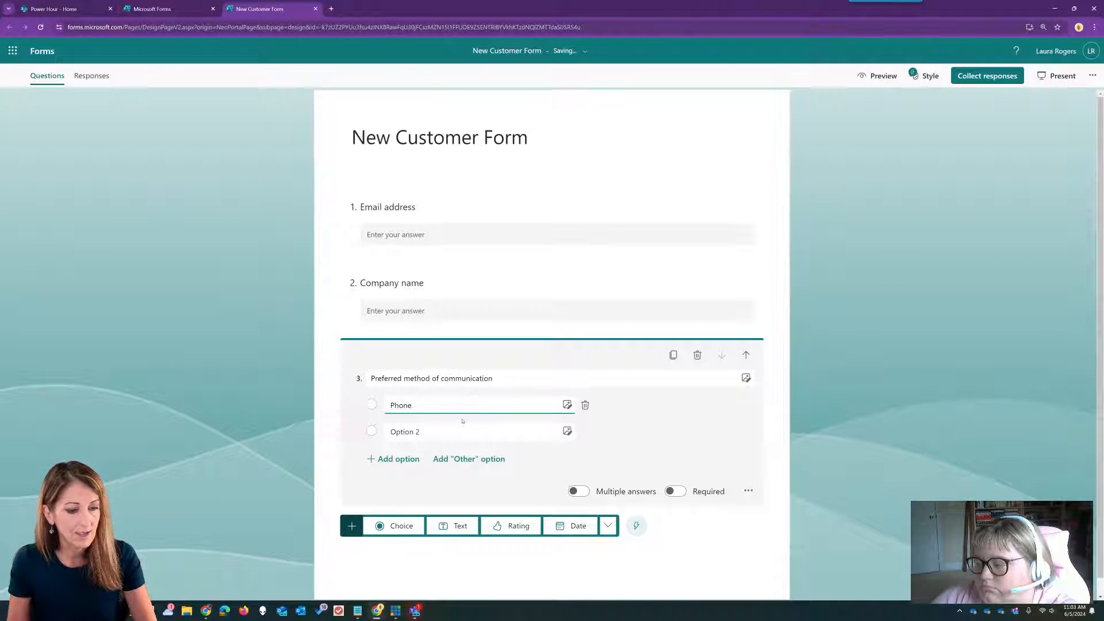
left_click(460, 427)
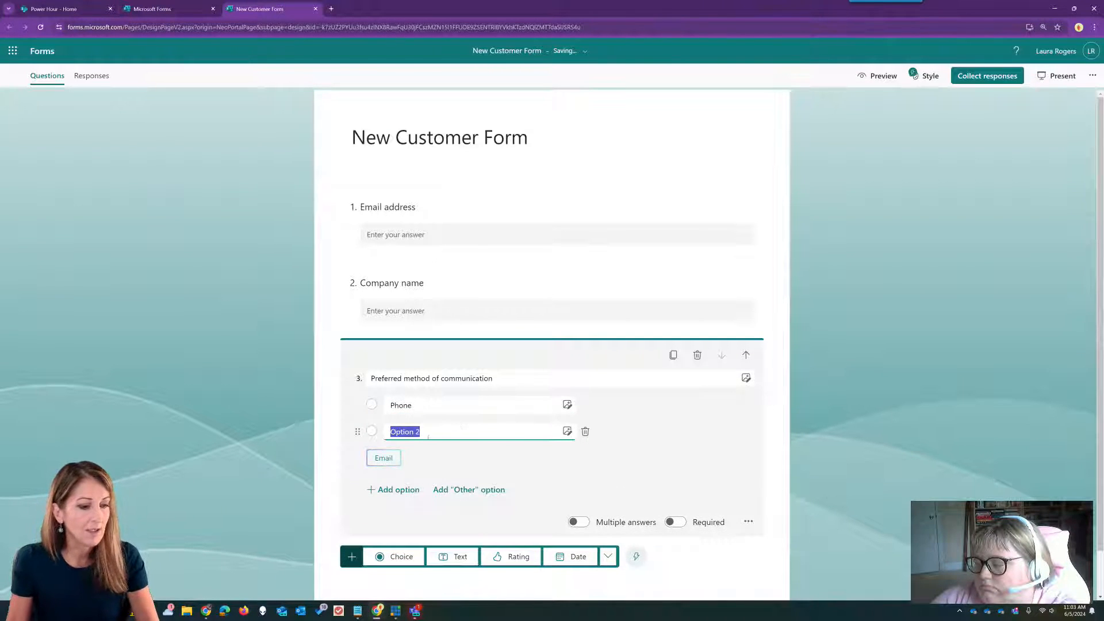
left_click(383, 458)
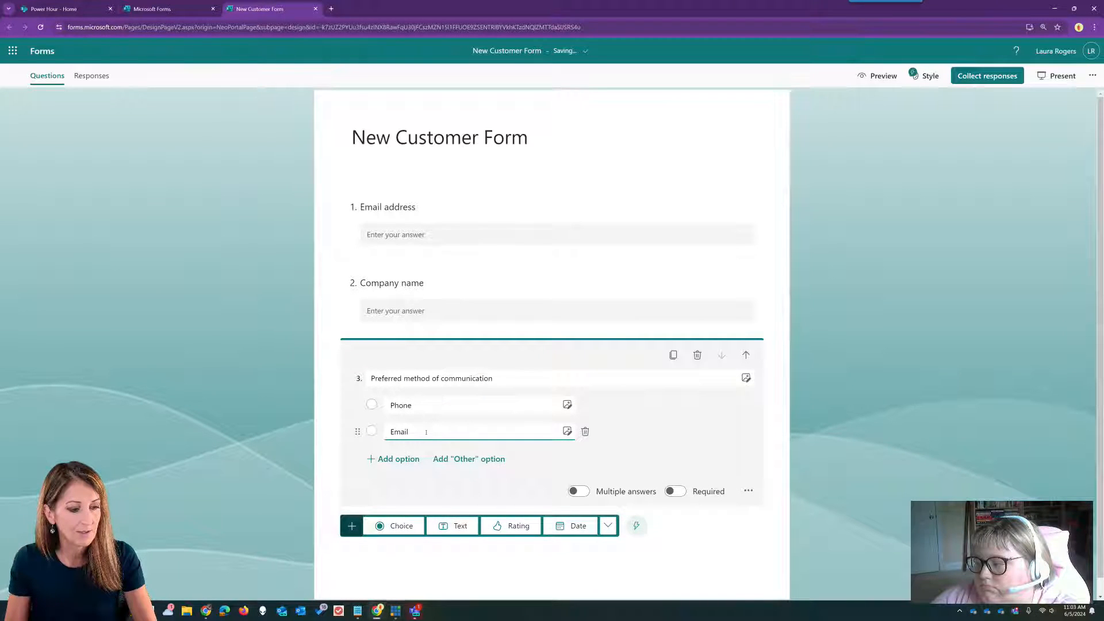
left_click(399, 459)
type("Teams")
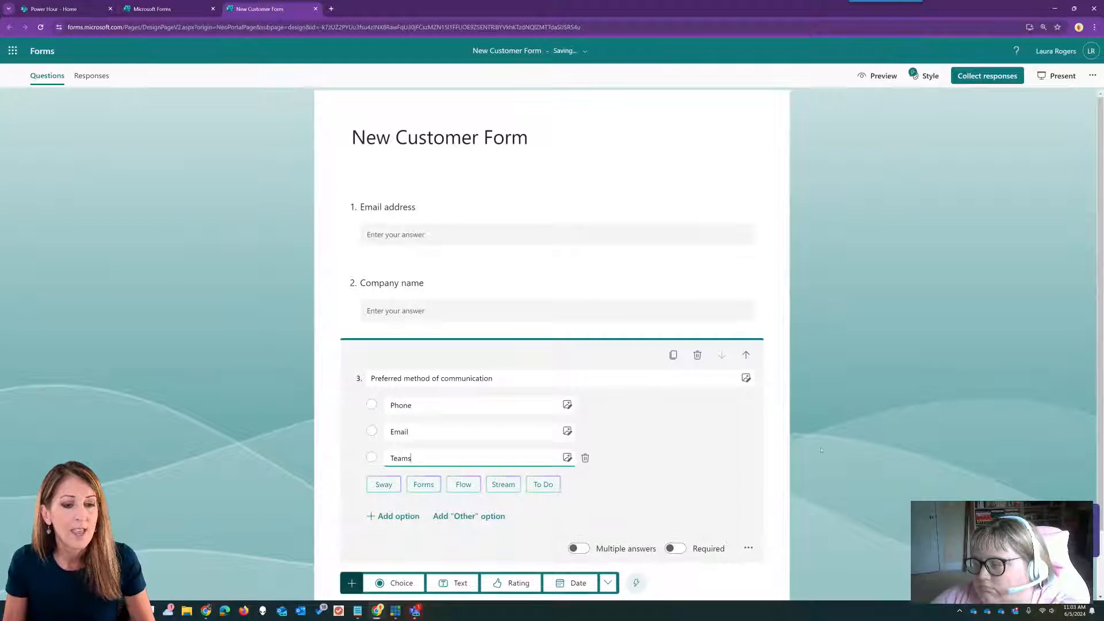
scroll(459, 471, "down", 2)
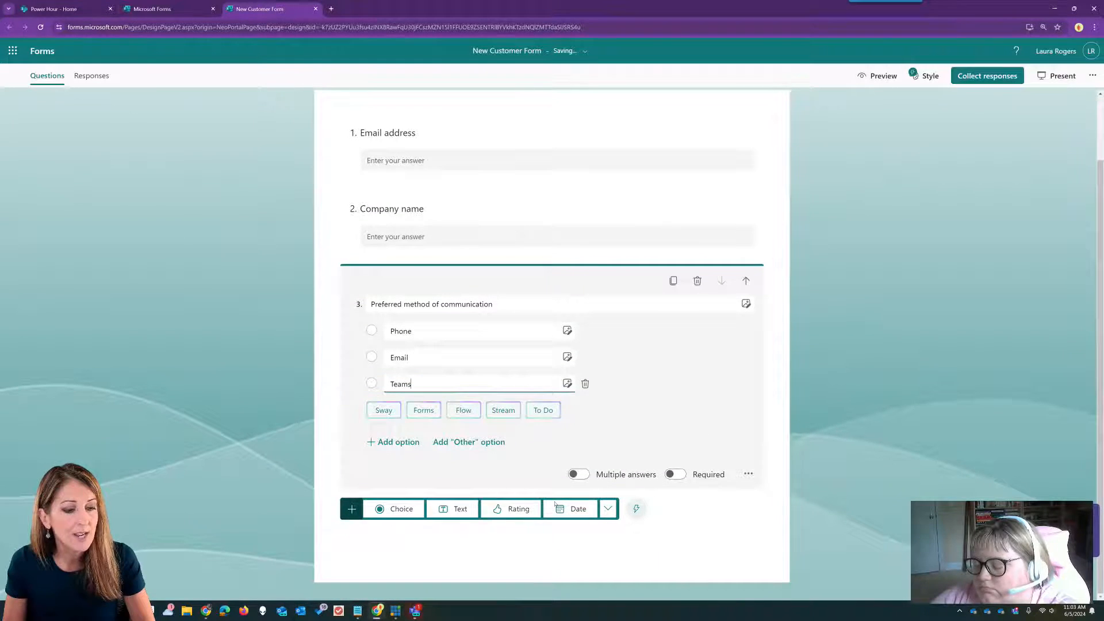
left_click(401, 508)
- Title the fourth choice question 'How did you hear about us?' with options internet and word of mouth
type("How d")
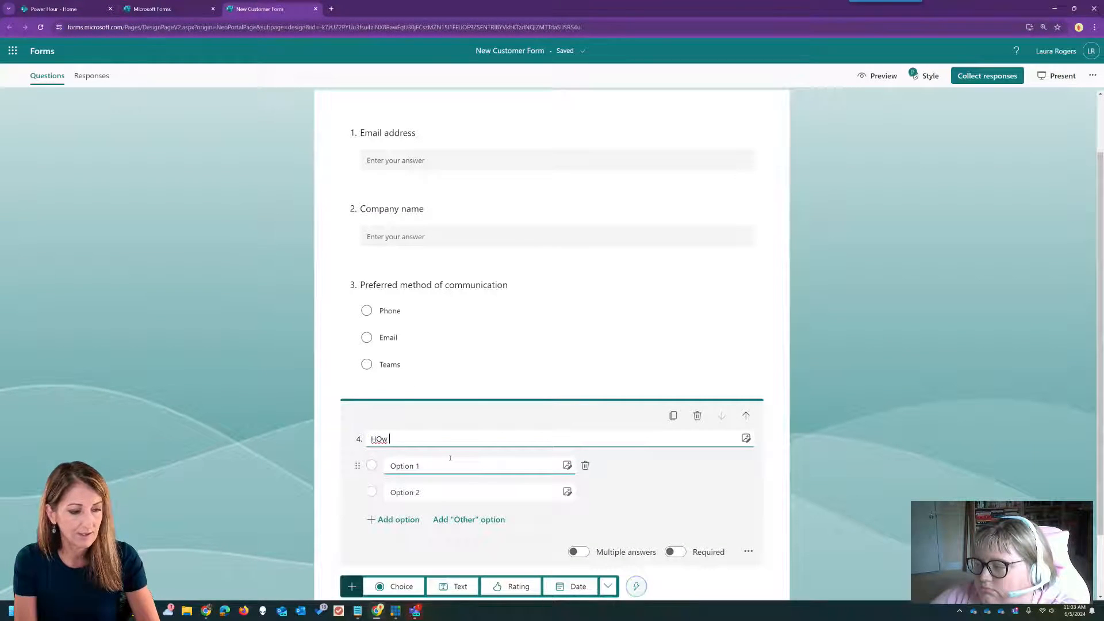
type("id you hear abou tu")
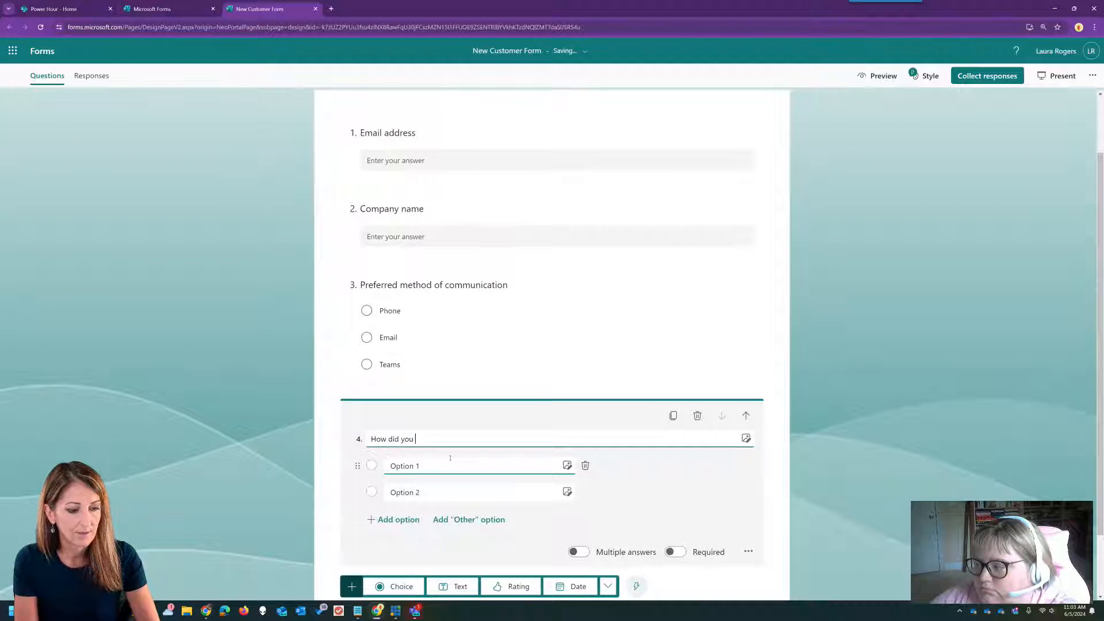
key("BackSpace")
key("BackSpace")
key("BackSpace")
type("t us?")
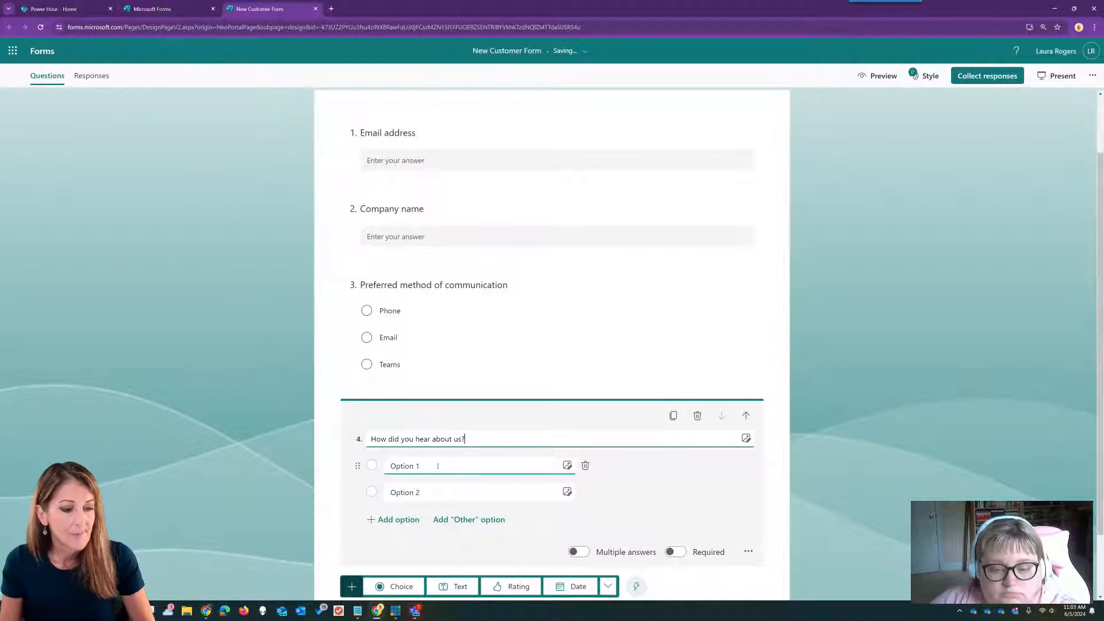
left_click(458, 467)
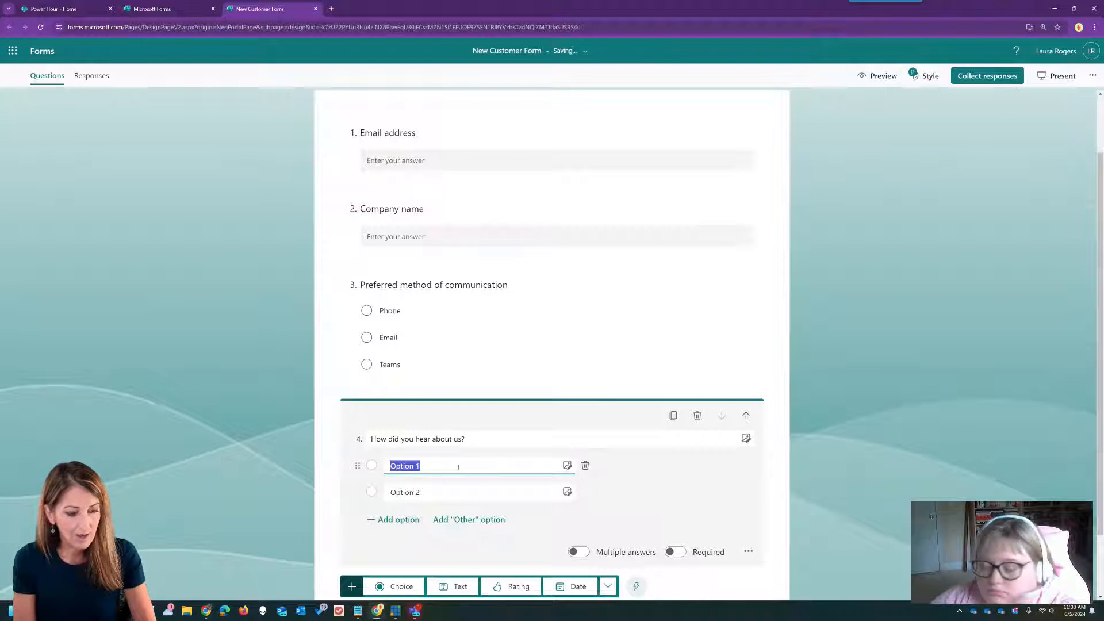
type("internet")
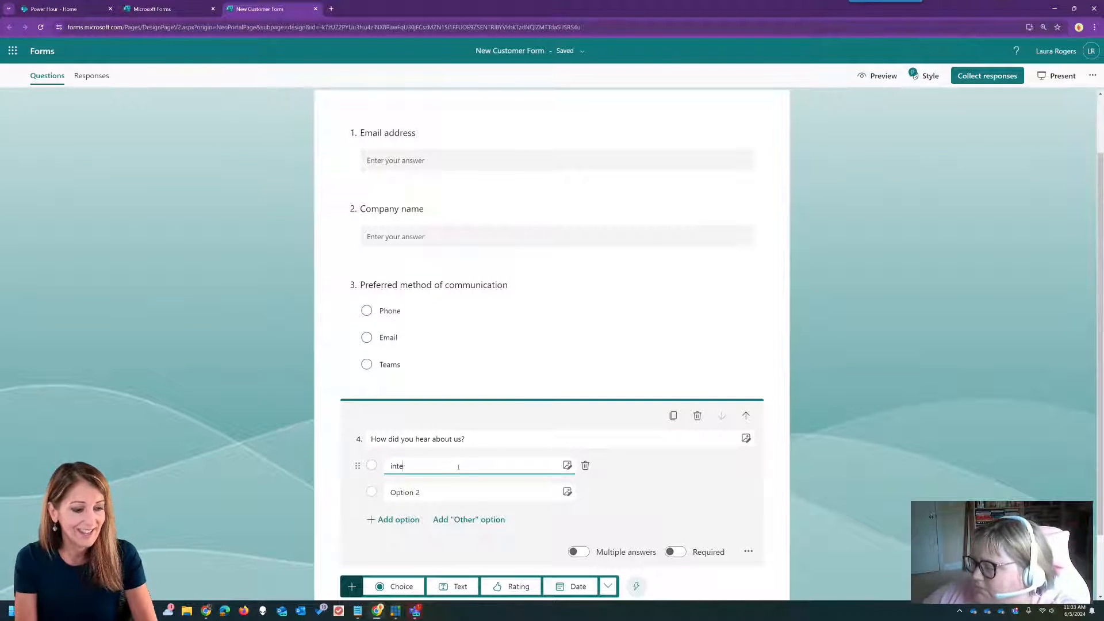
left_click(449, 486)
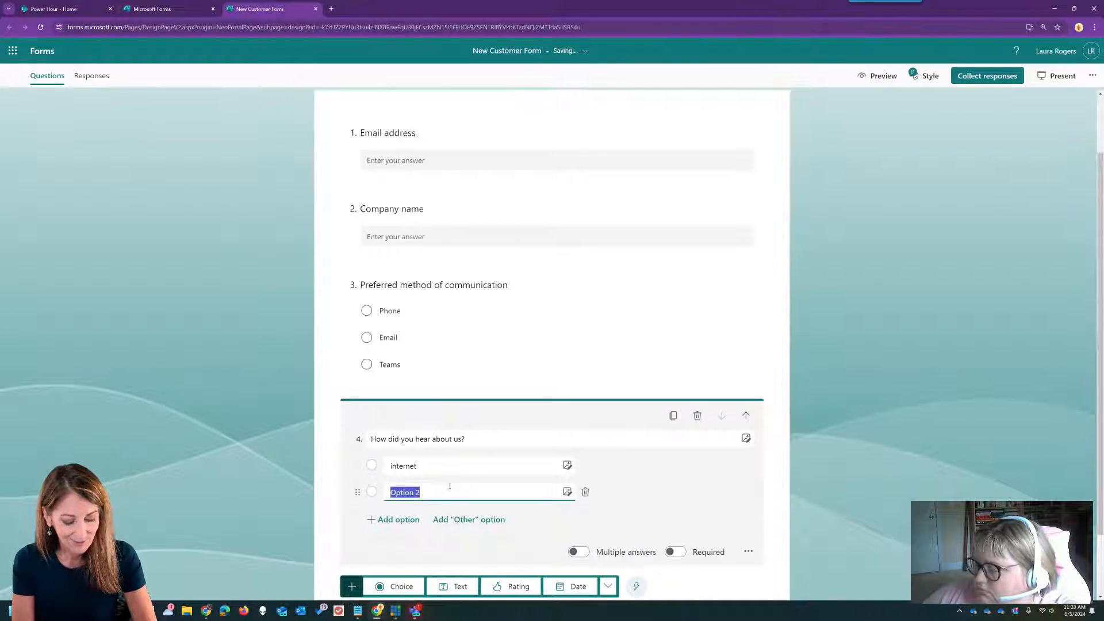
type("word of mouth")
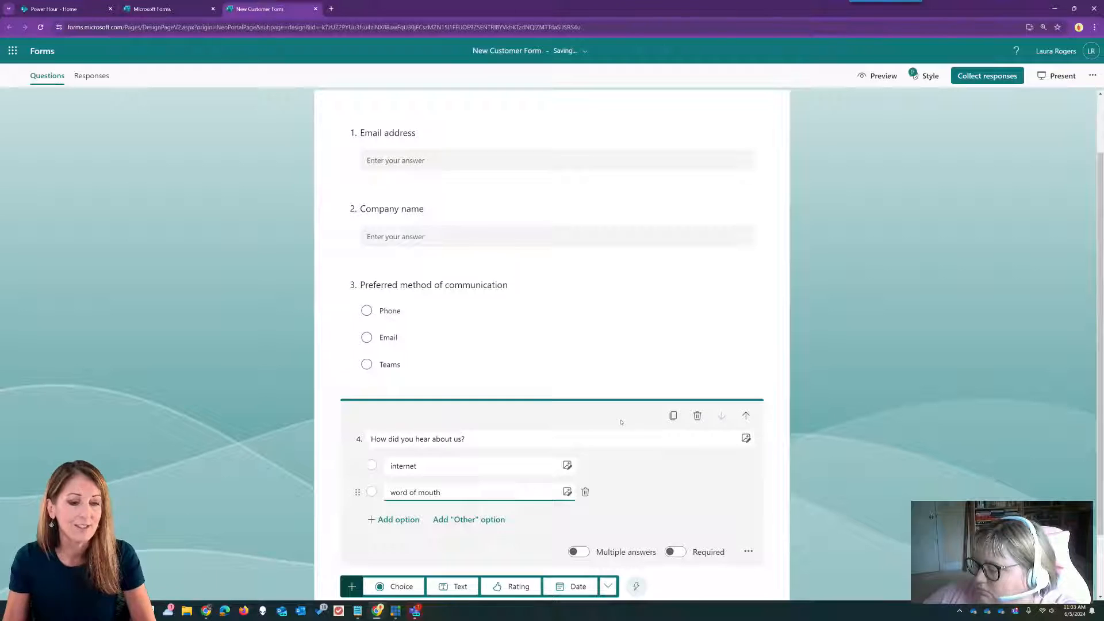
left_click(851, 364)
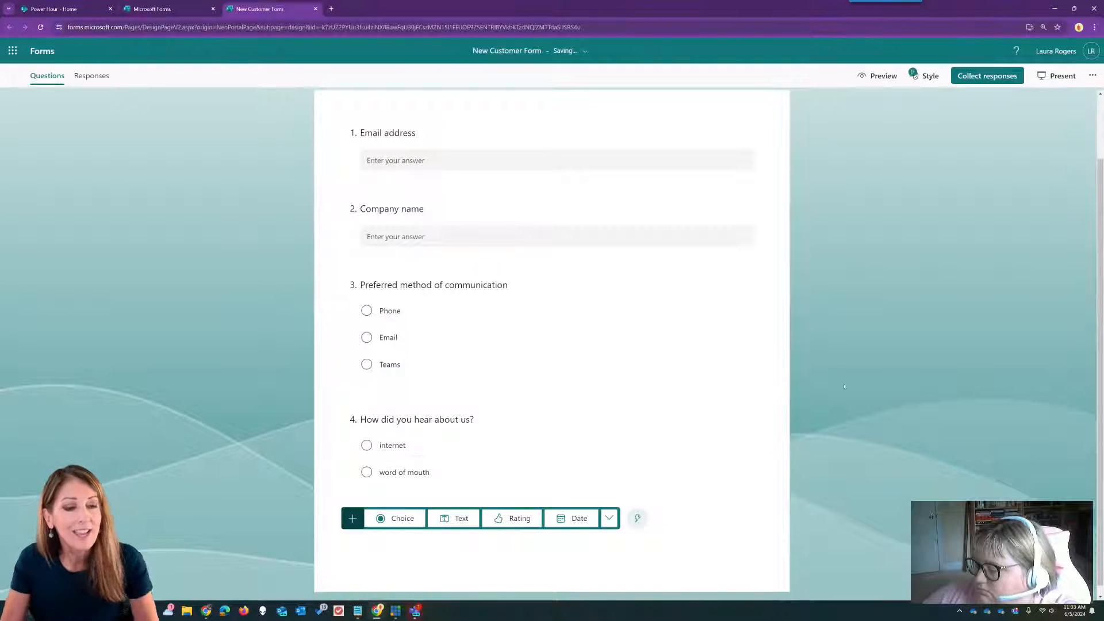
scroll(851, 365, "up", 2)
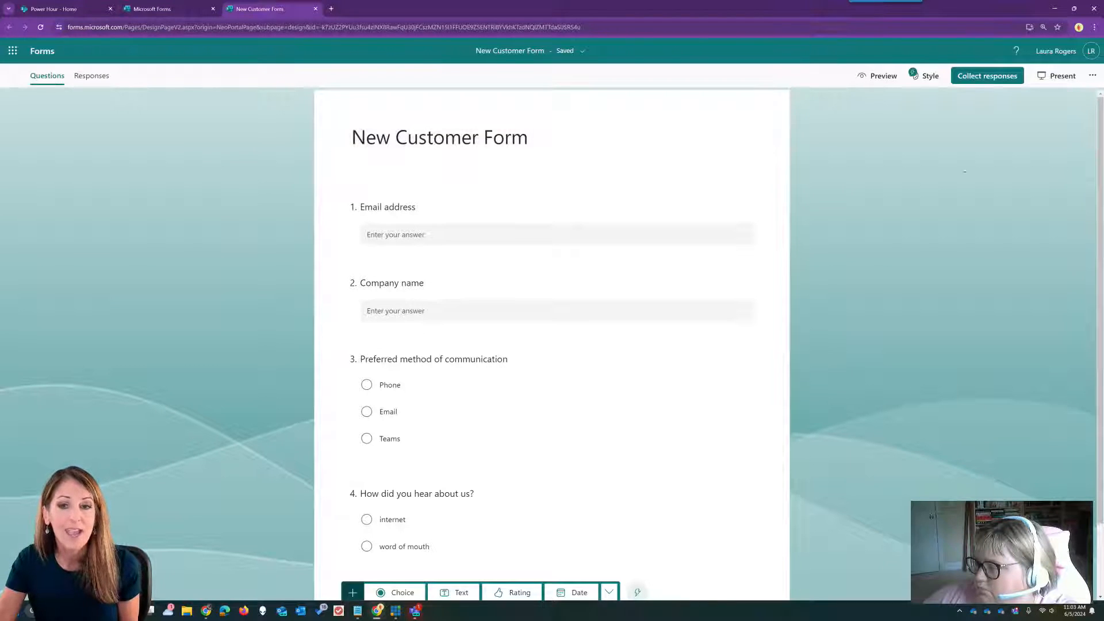
- Choose Get Pre-filled URL from the form's More settings menu
left_click(1092, 77)
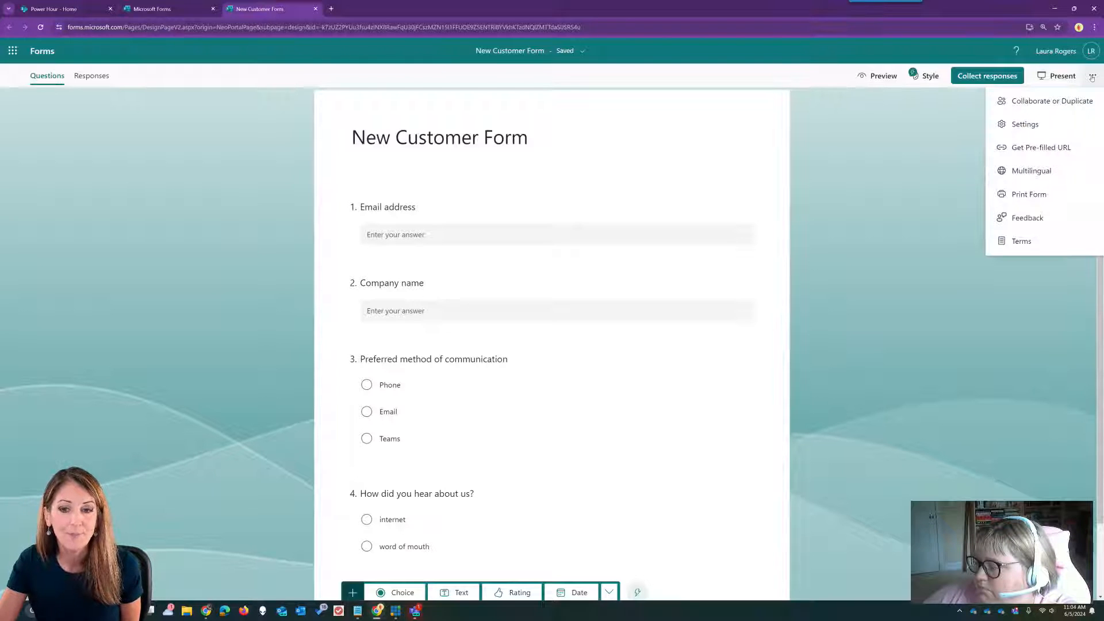
left_click(1064, 147)
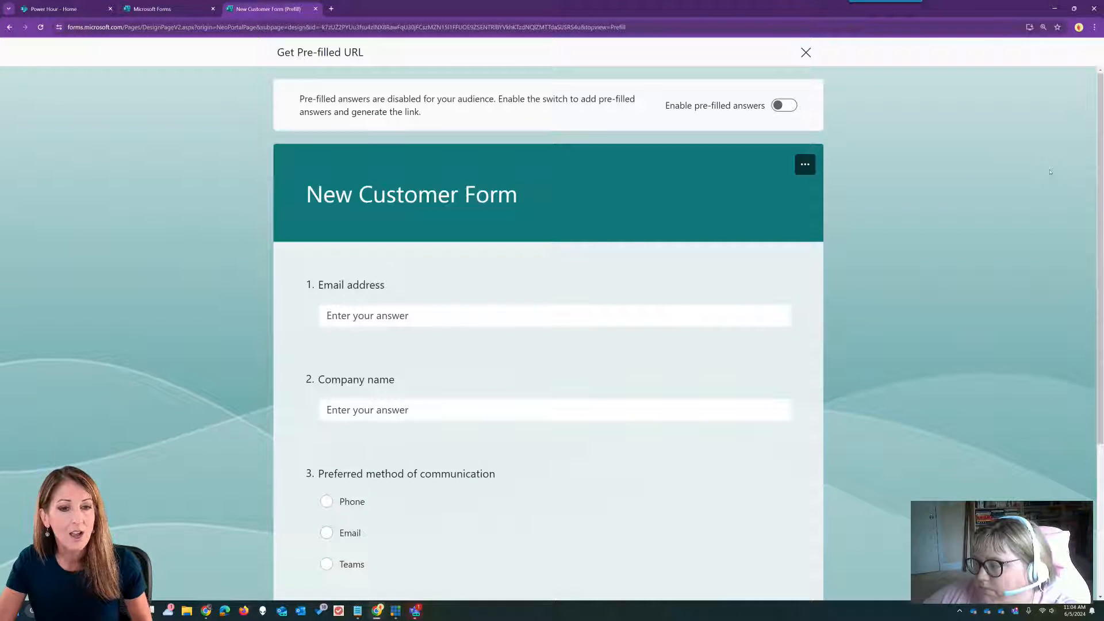
- Enable pre-filled answers and enter a sample email address and company 'XYZ Blah'
left_click(788, 106)
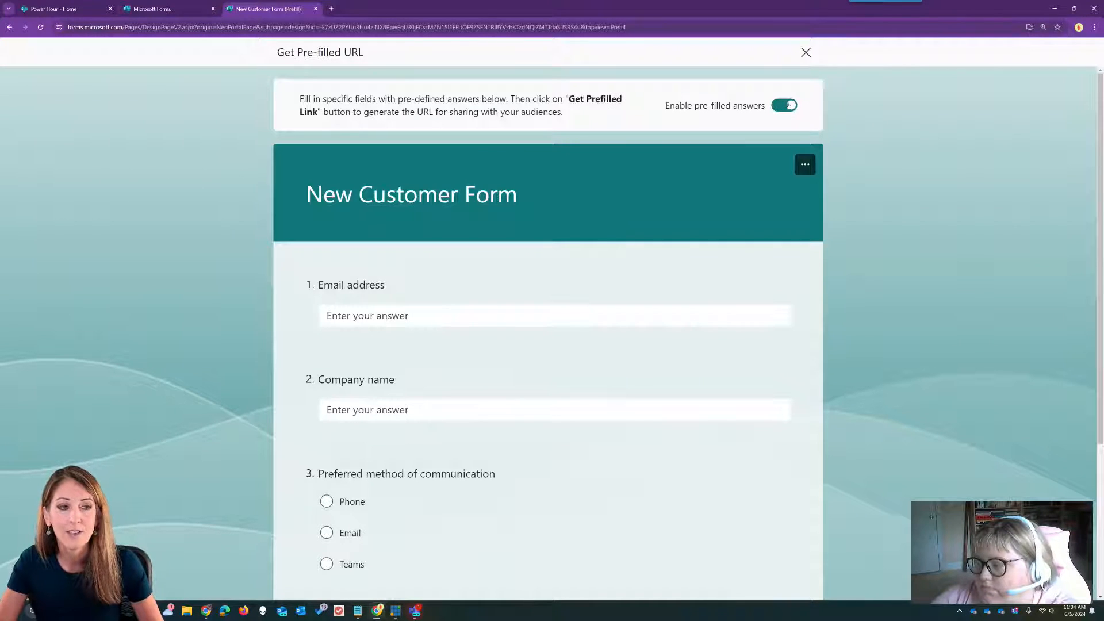
left_click(517, 323)
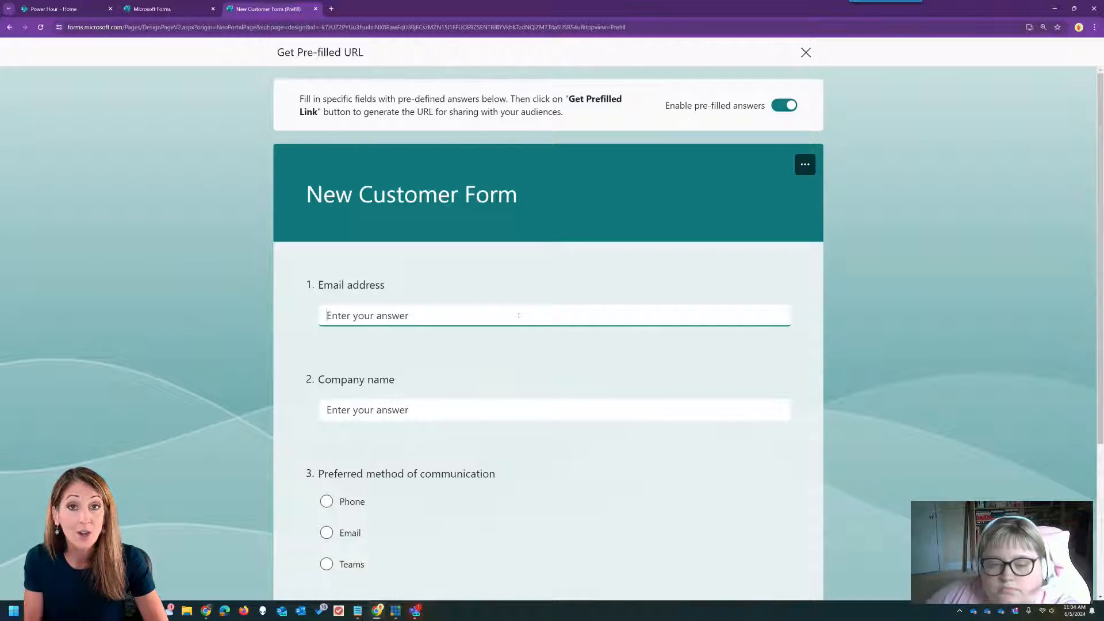
type("me@")
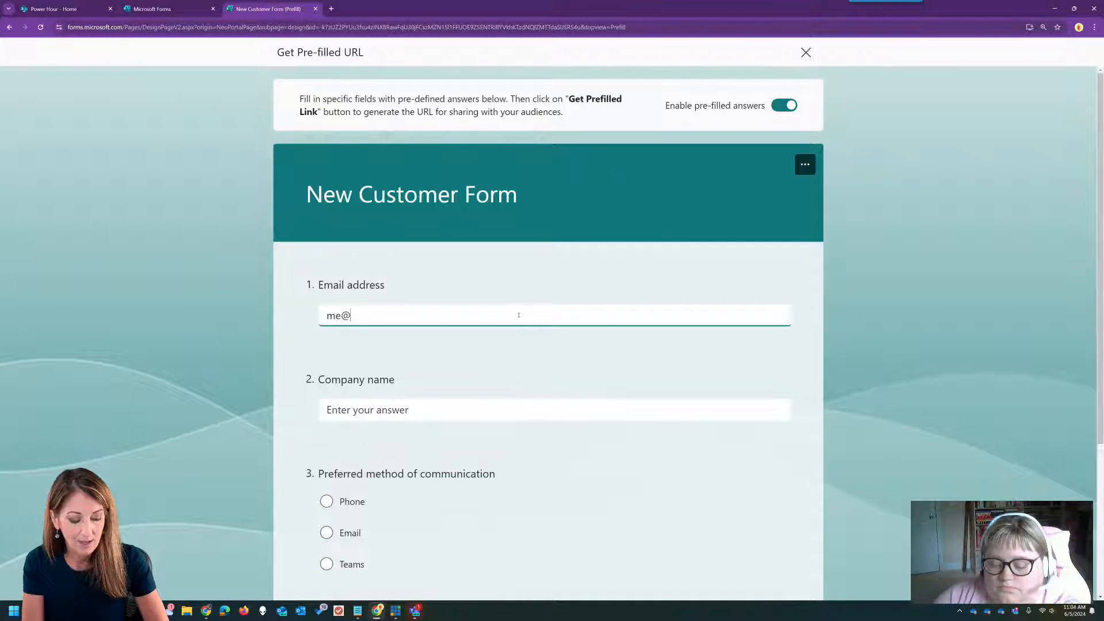
type("here.com")
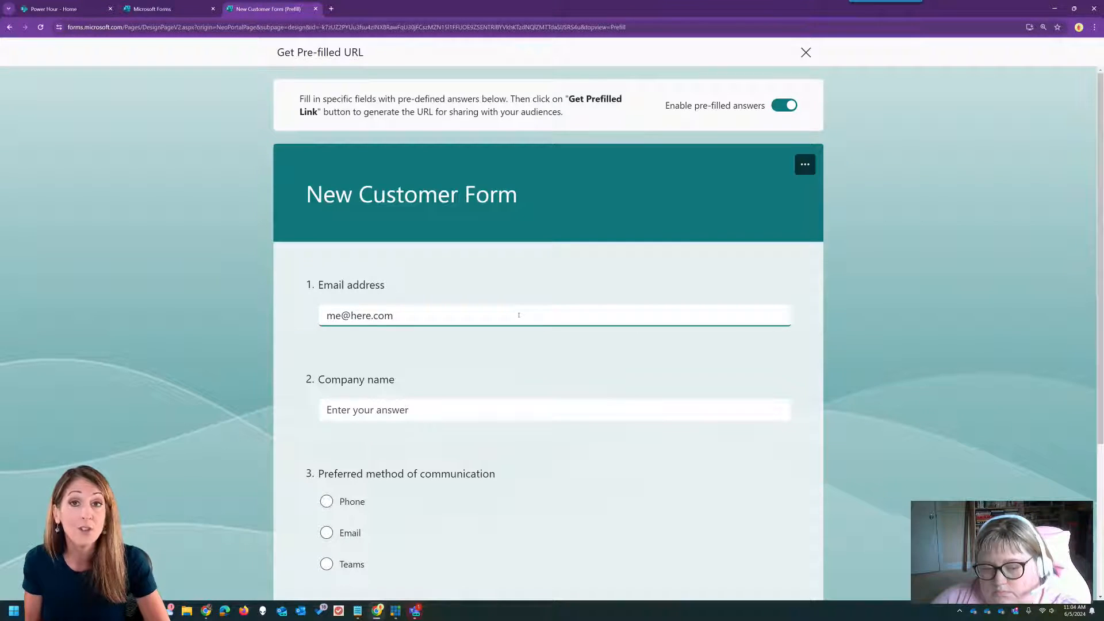
left_click(463, 404)
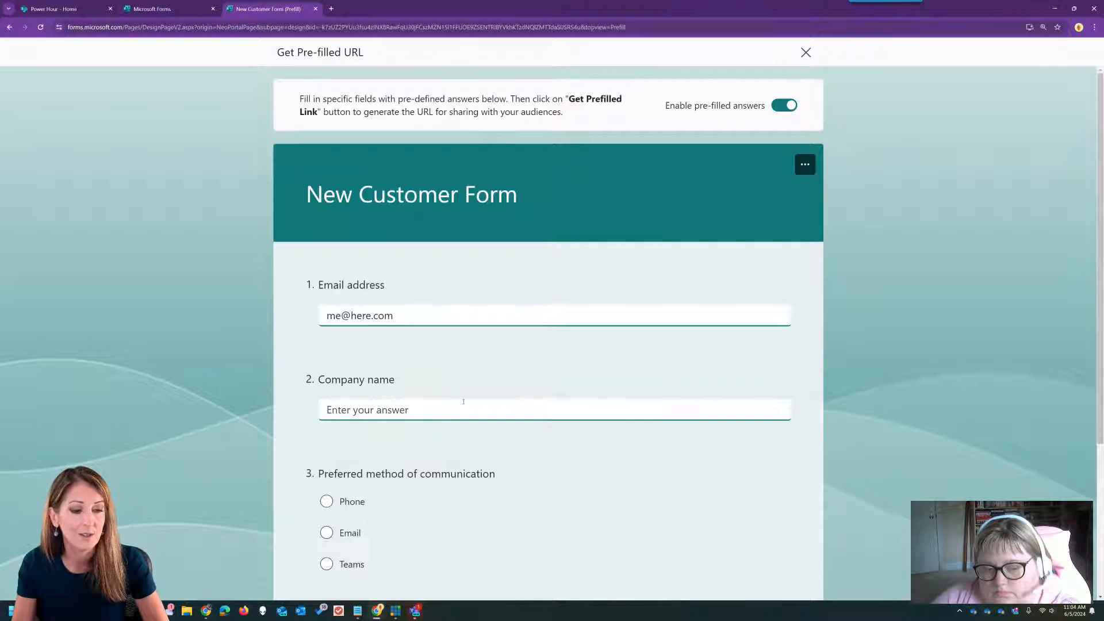
type("XYZ")
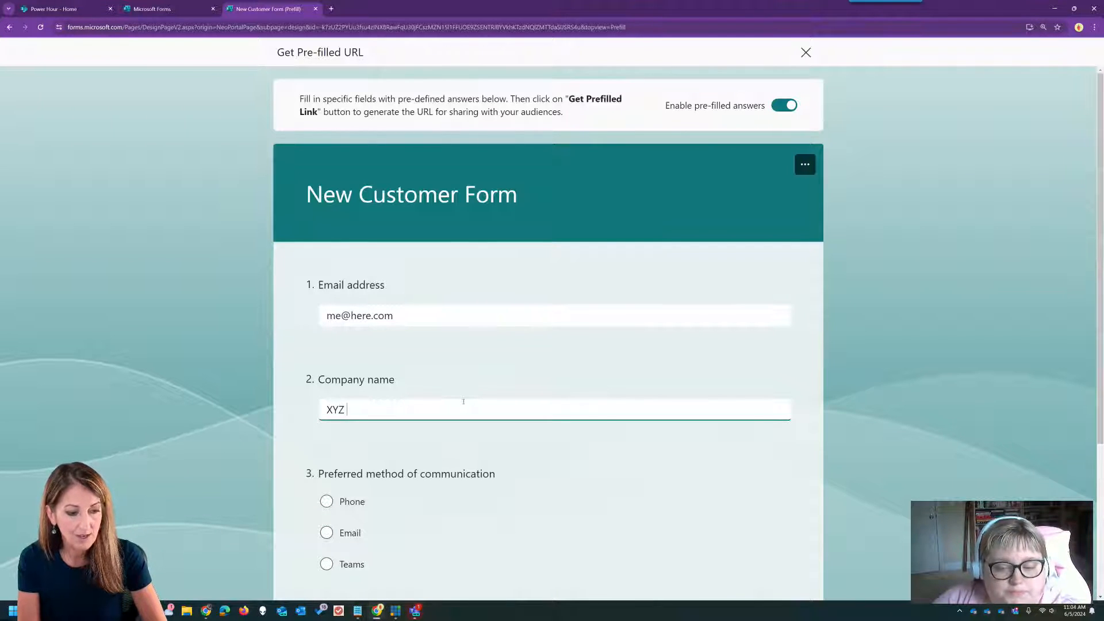
type(" Blah")
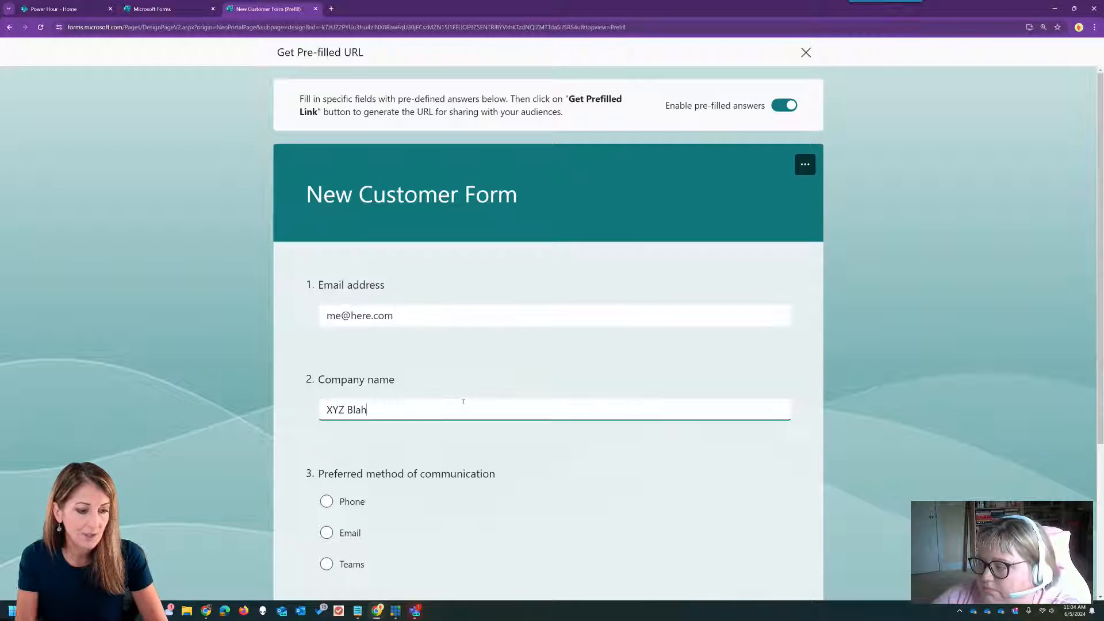
- Pre-select 'internet', then generate and copy the pre-filled link
scroll(634, 450, "down", 4)
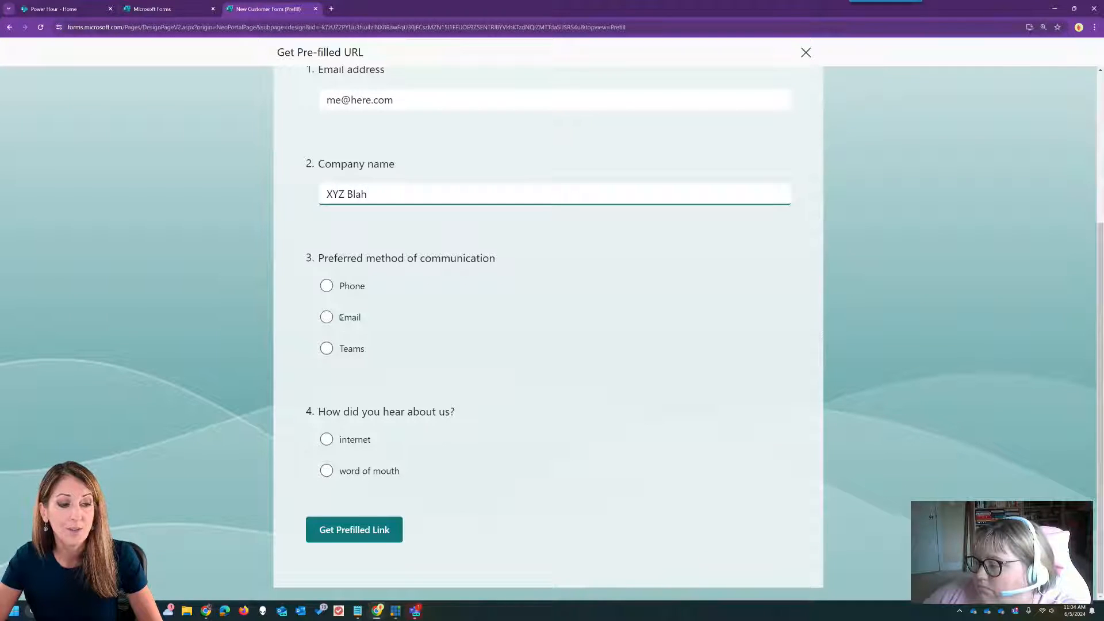
left_click(327, 440)
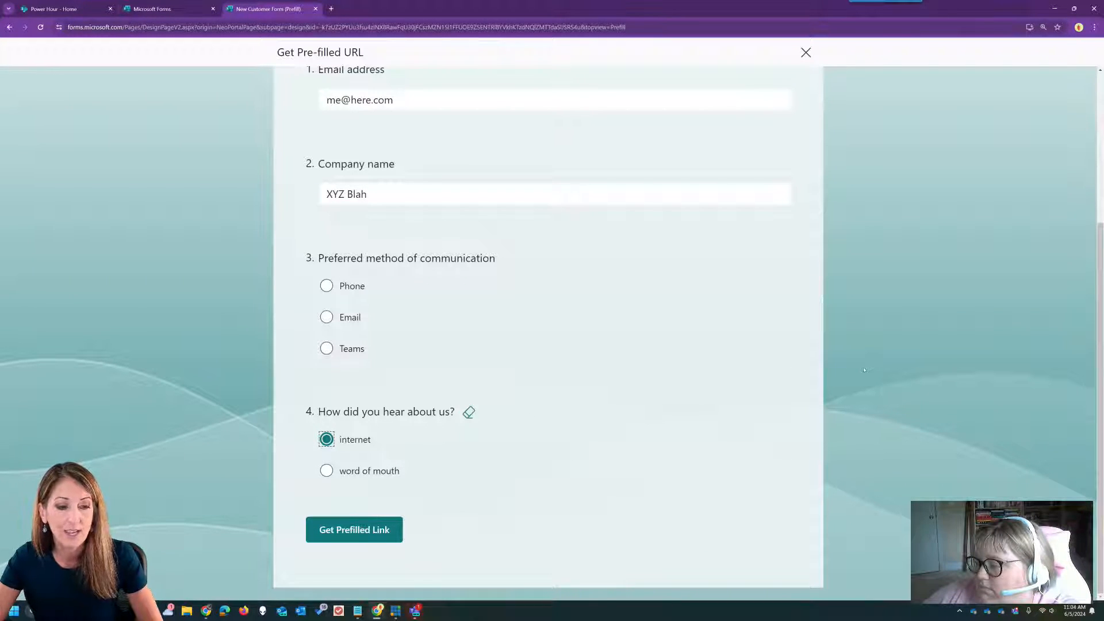
scroll(863, 369, "up", 3)
scroll(860, 370, "down", 2)
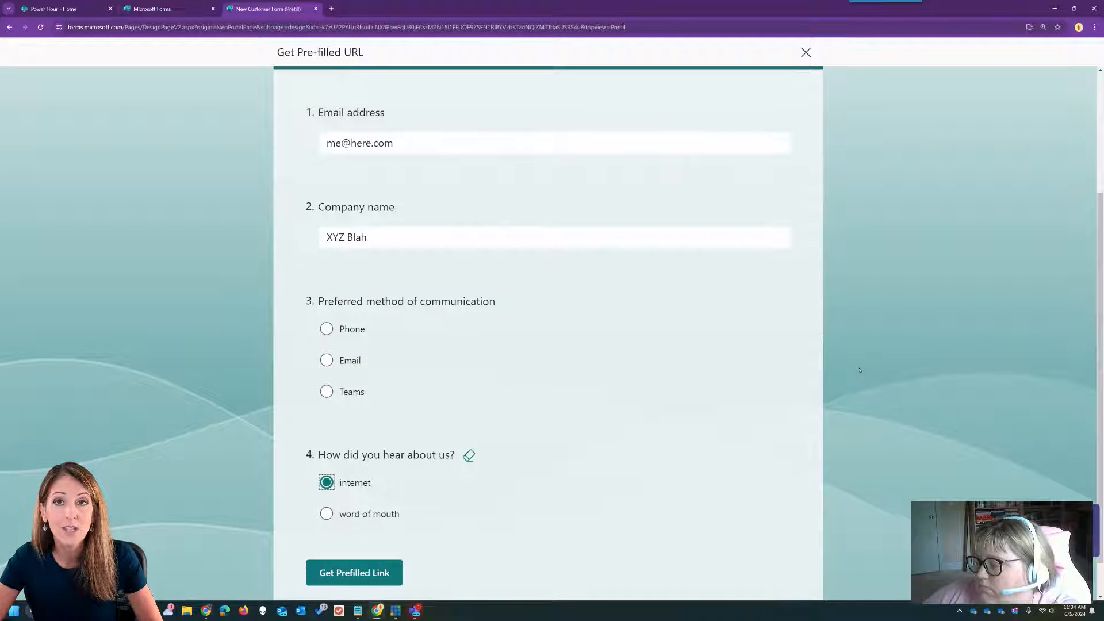
scroll(859, 370, "down", 1)
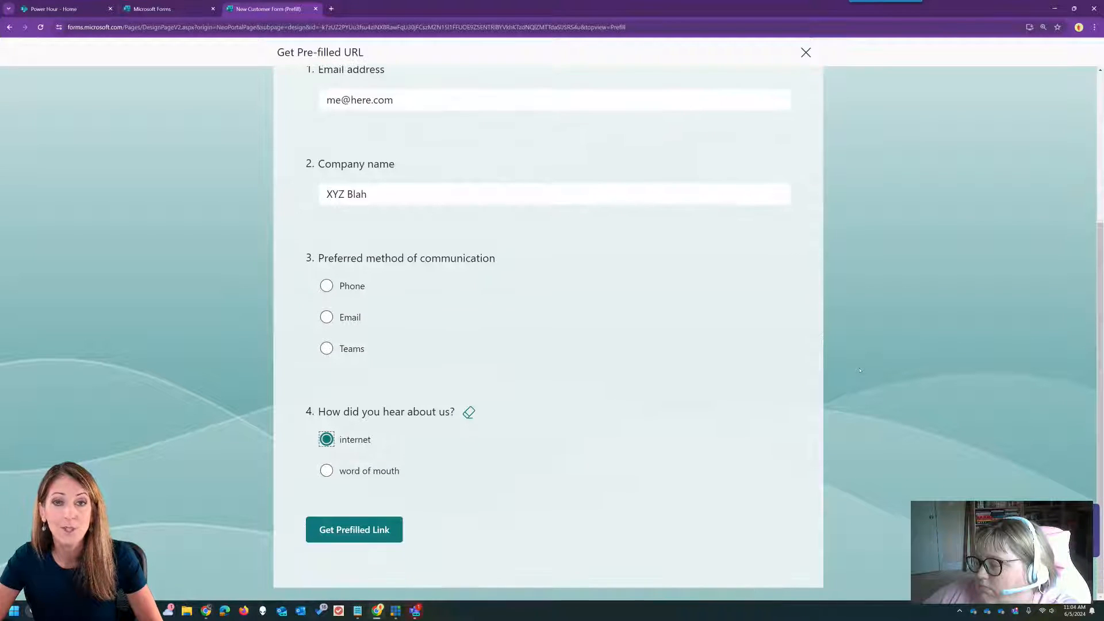
left_click(370, 534)
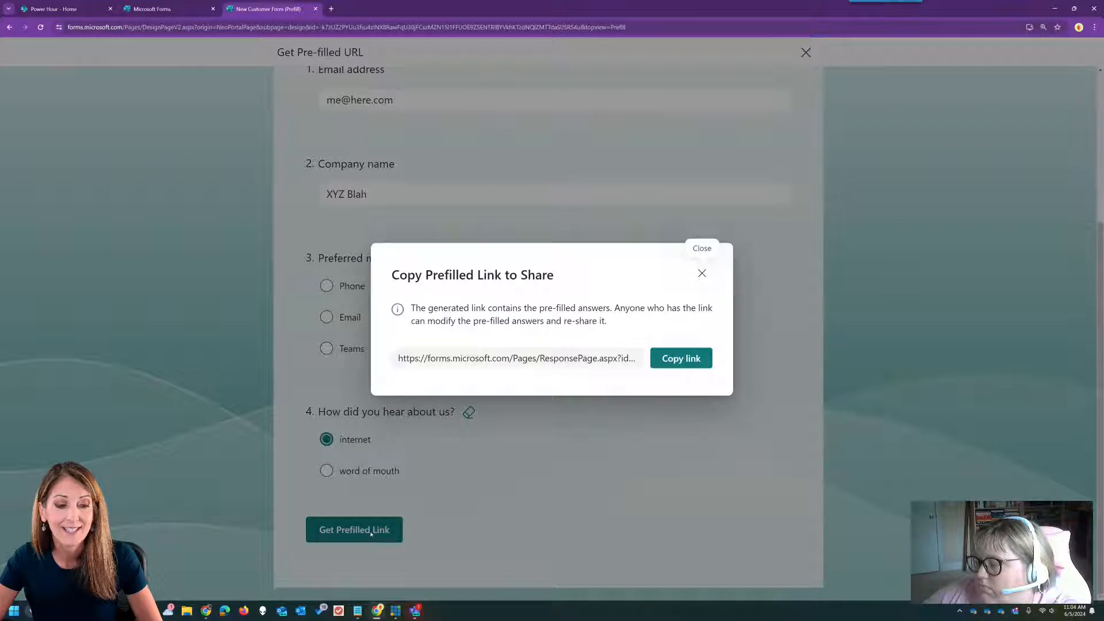
left_click(680, 362)
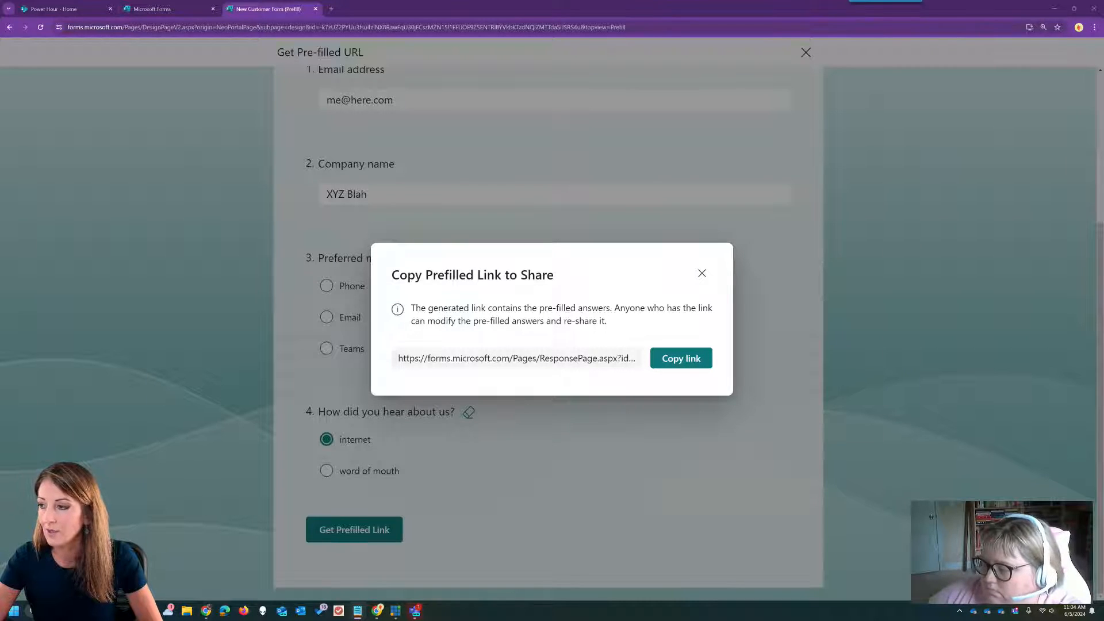
left_click_drag(1036, 268, 653, 180)
- Paste the pre-filled link into a new Notepad window and zoom in on it
left_click_drag(856, 189, 605, 189)
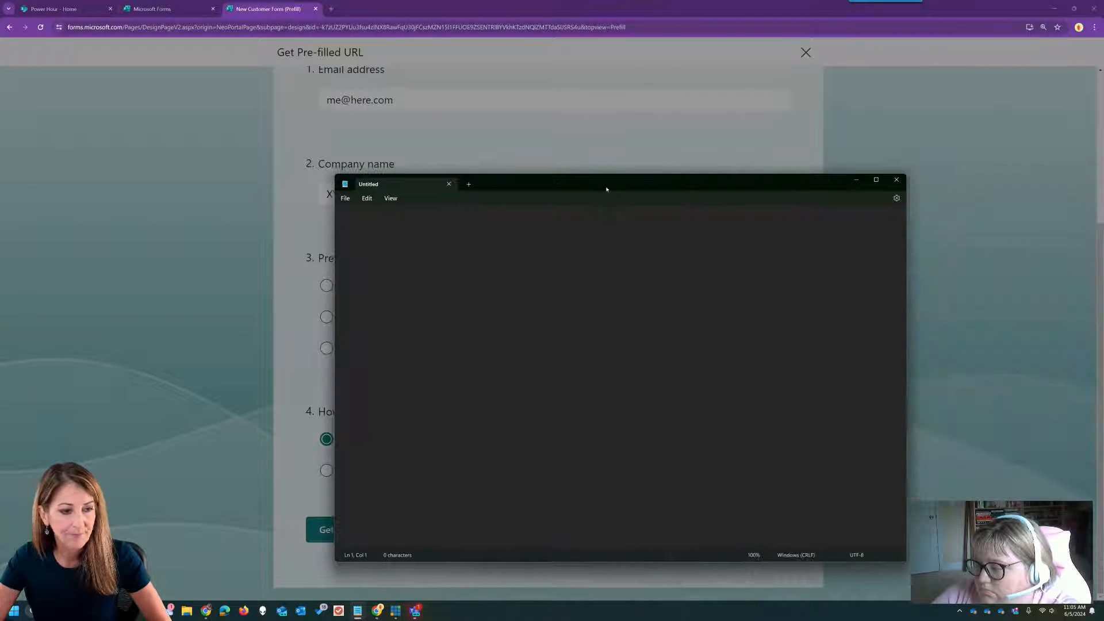
key("ctrl+v")
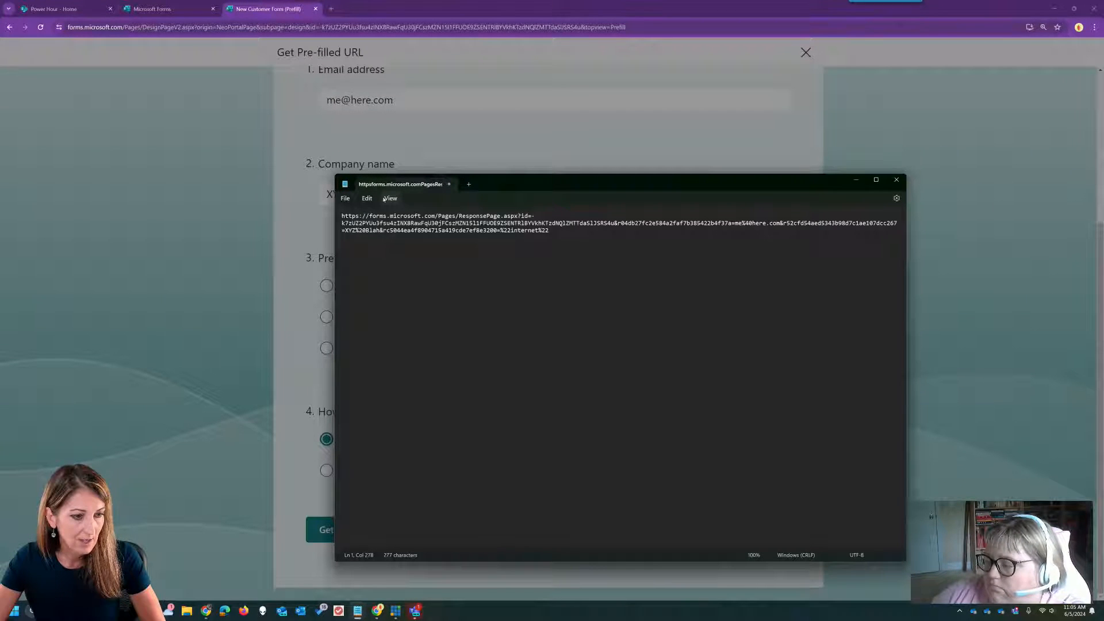
left_click(391, 198)
mouse_move(449, 213)
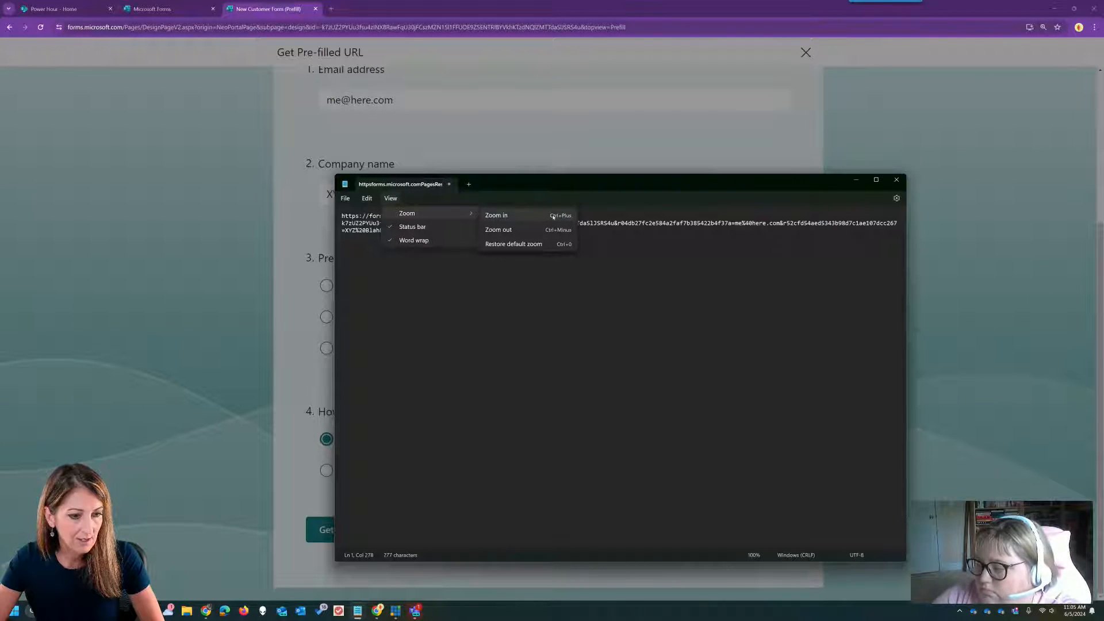
left_click(548, 217)
key("ctrl+plus")
key("ctrl+plus")
key("ctrl+plus")
key("ctrl+plus")
key("ctrl+plus")
key("ctrl+plus")
key("ctrl+plus")
key("ctrl+plus")
key("ctrl+plus")
key("ctrl+plus")
key("ctrl+plus")
key("ctrl+plus")
key("ctrl+plus")
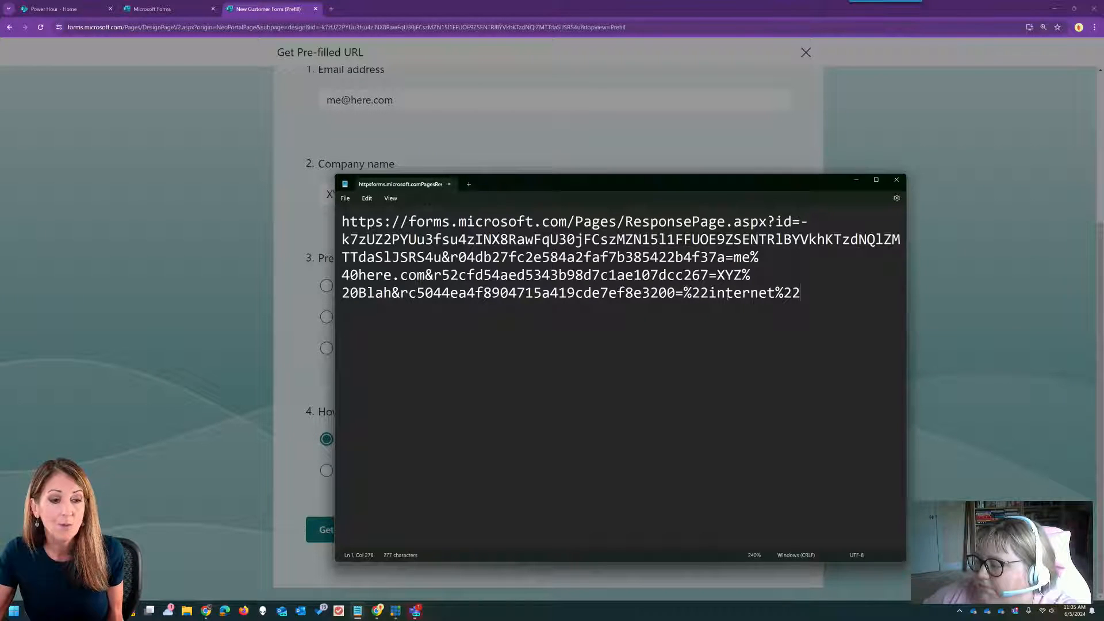
- Highlight the link's encoded question IDs and the company and answer values at its end
left_click_drag(340, 258, 675, 257)
left_click(699, 257)
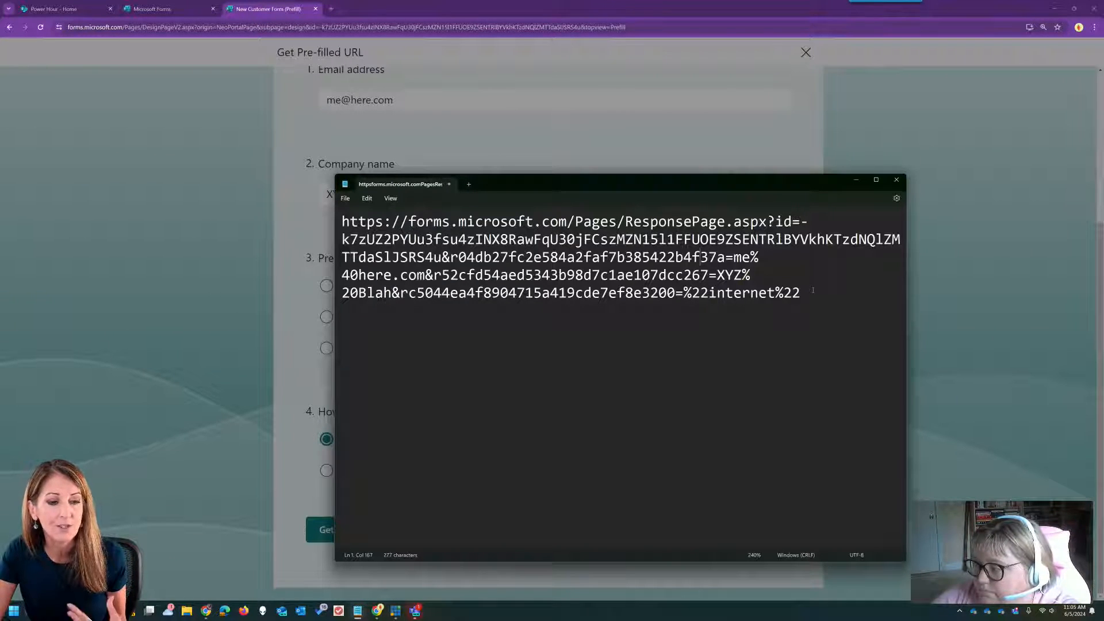
left_click_drag(804, 293, 679, 277)
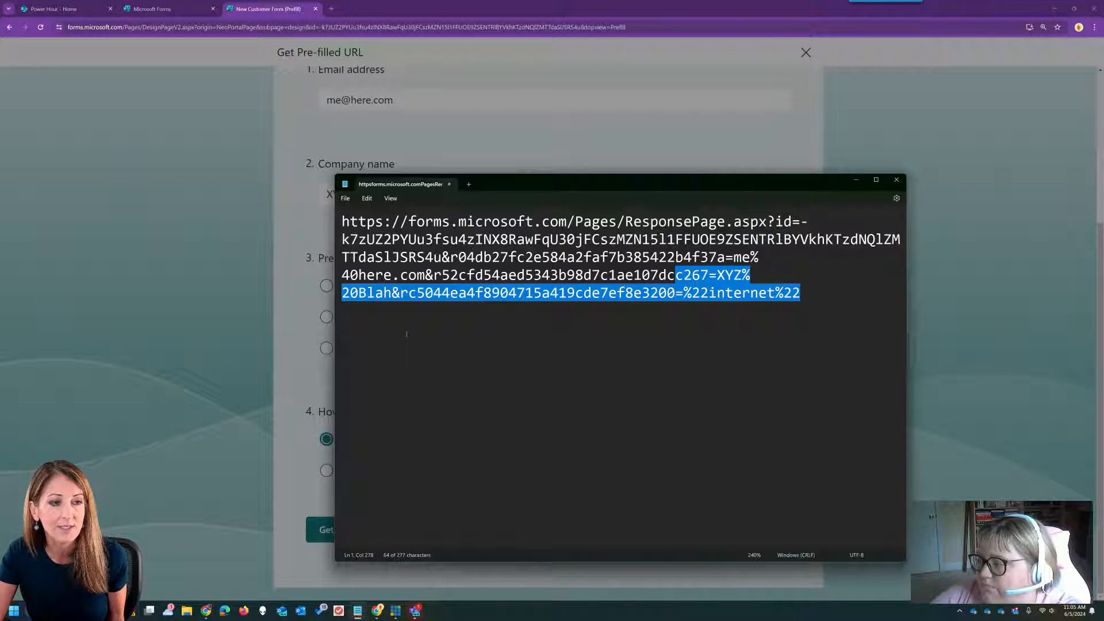
left_click(226, 610)
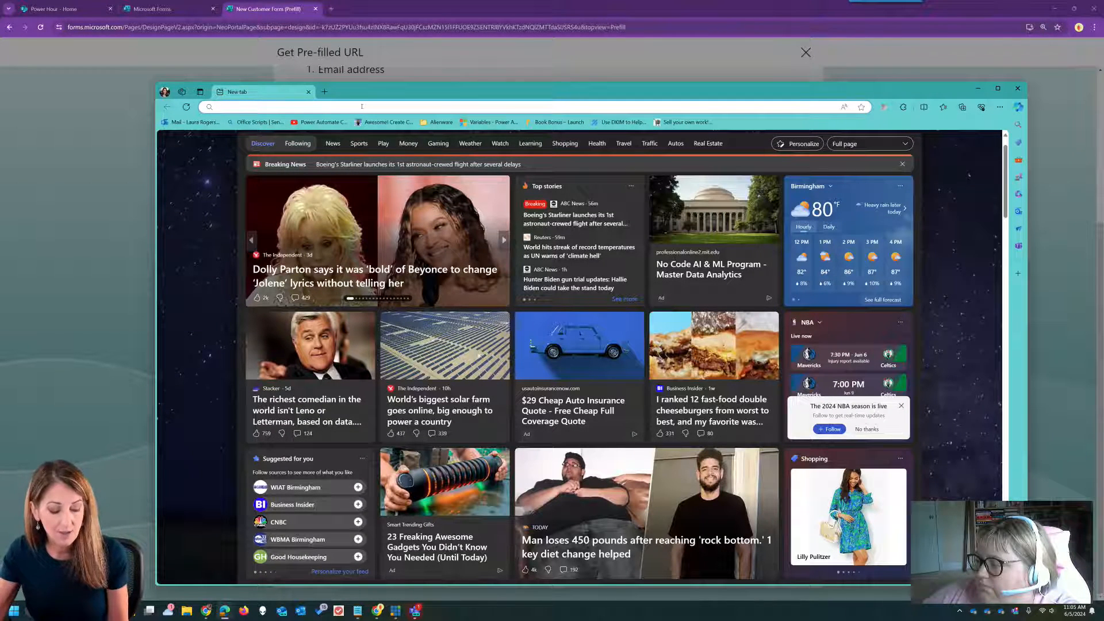
- Return to Forms and close the pre-filled link builder back to the form editor
left_click(362, 106)
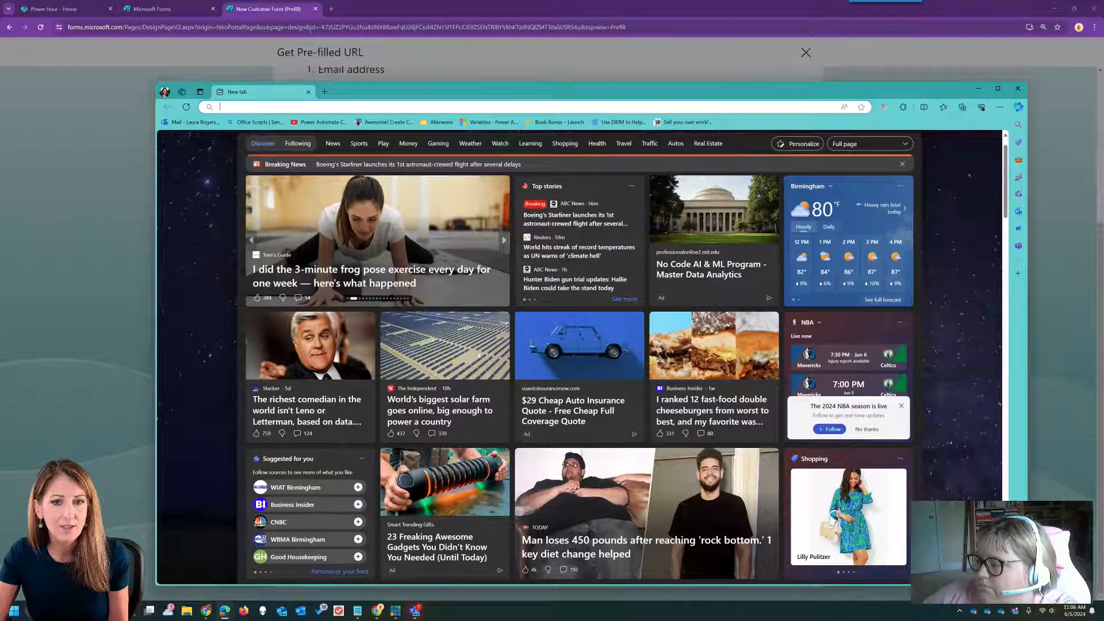
left_click(705, 3)
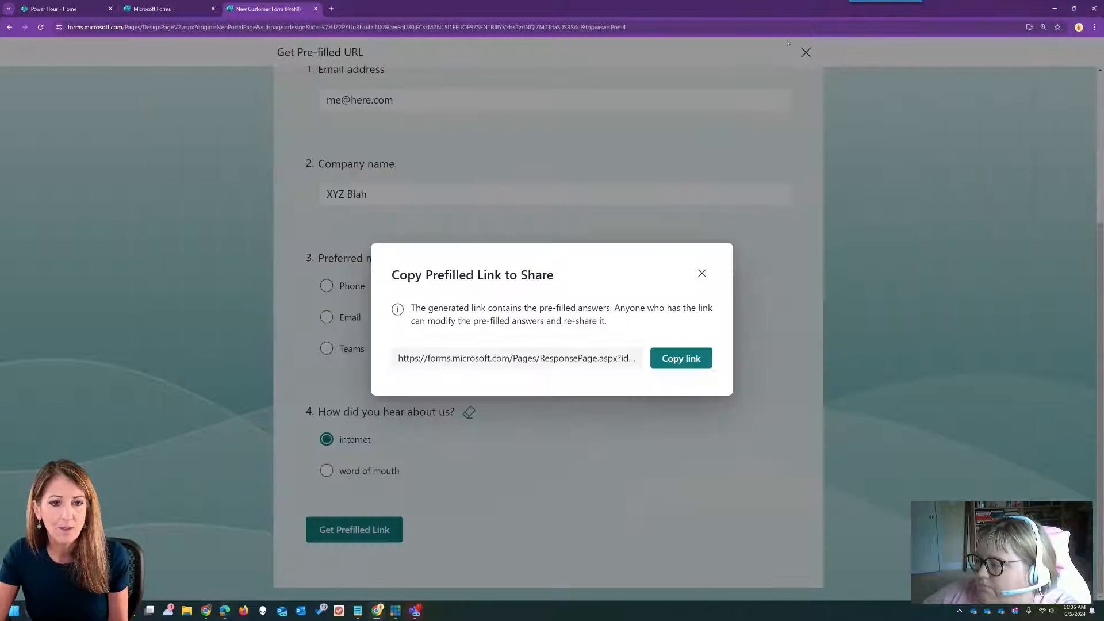
left_click(702, 274)
left_click(806, 53)
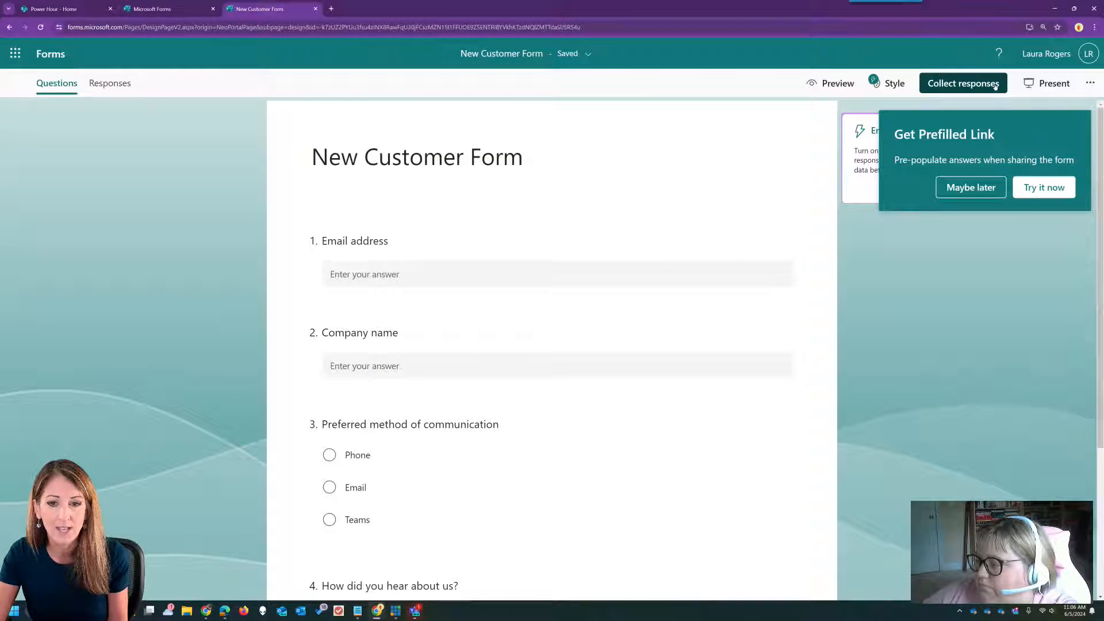
left_click(1044, 187)
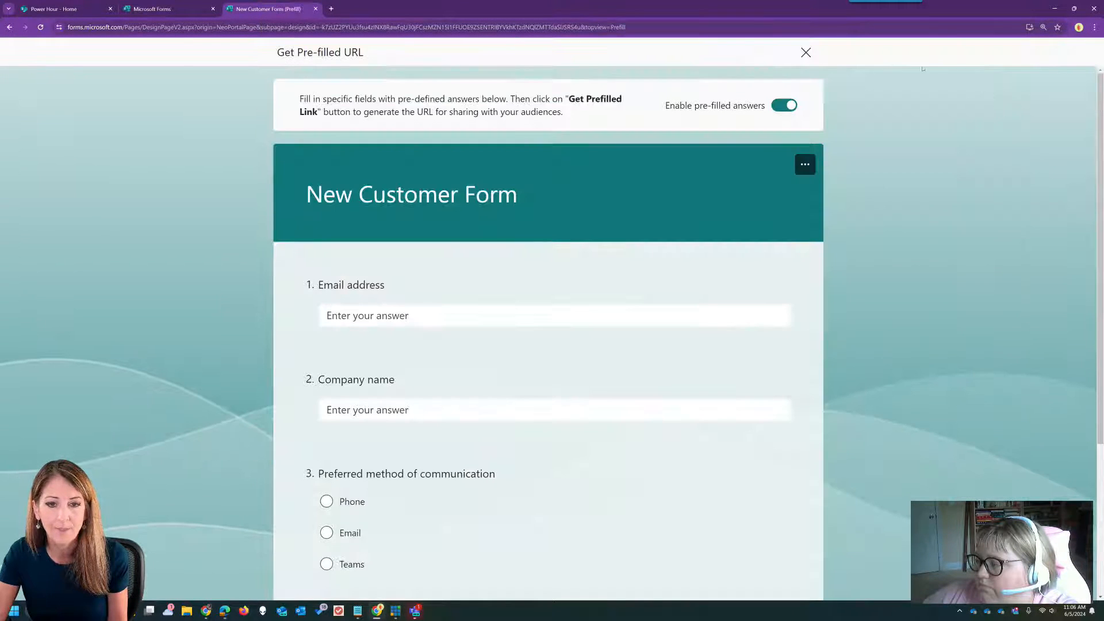
left_click(805, 52)
- Set Collect responses to 'Anyone can respond' and open a new Edge window
left_click(963, 83)
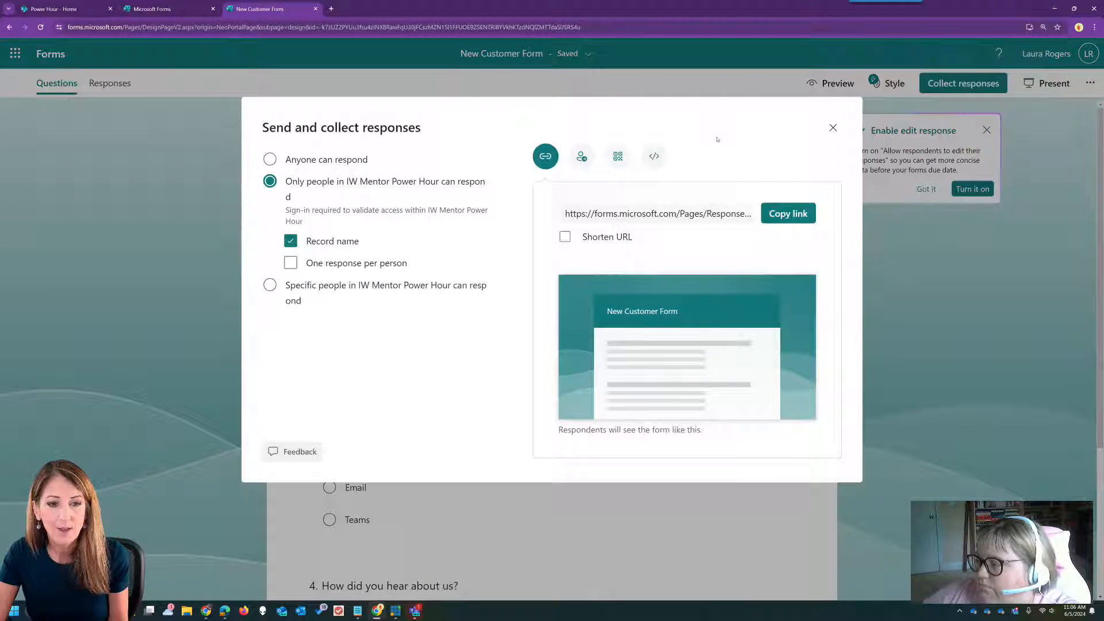
left_click(270, 160)
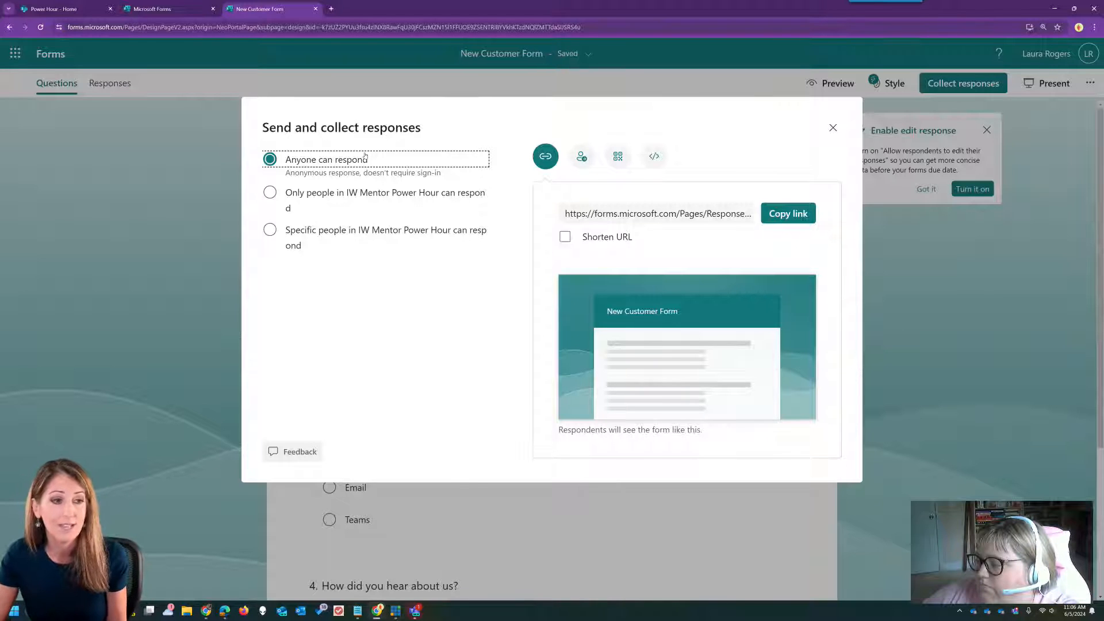
left_click(832, 128)
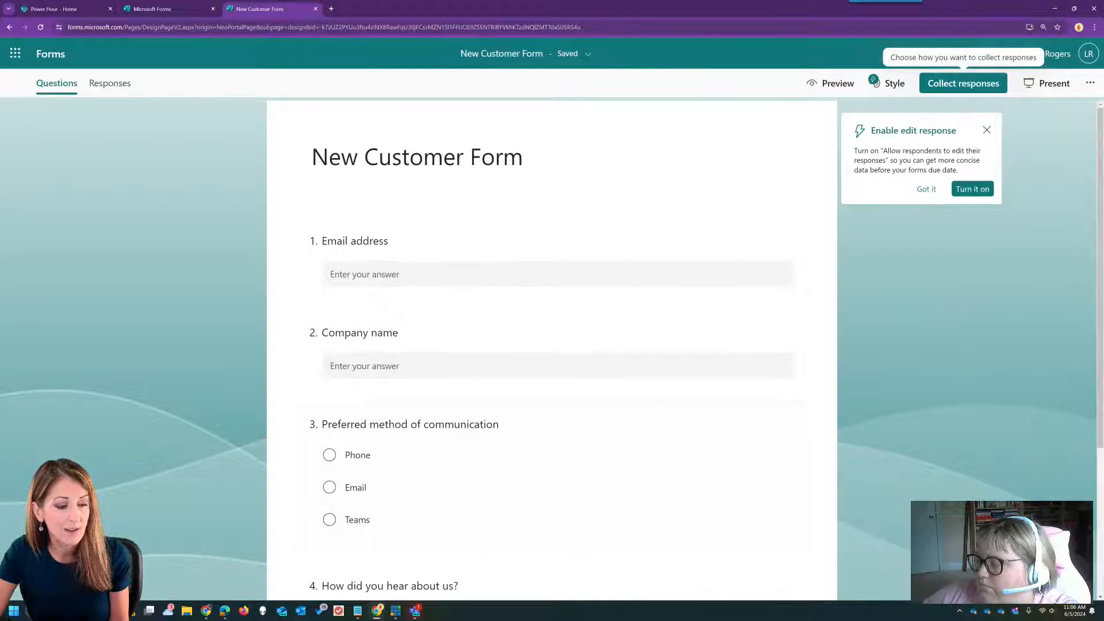
left_click(224, 611)
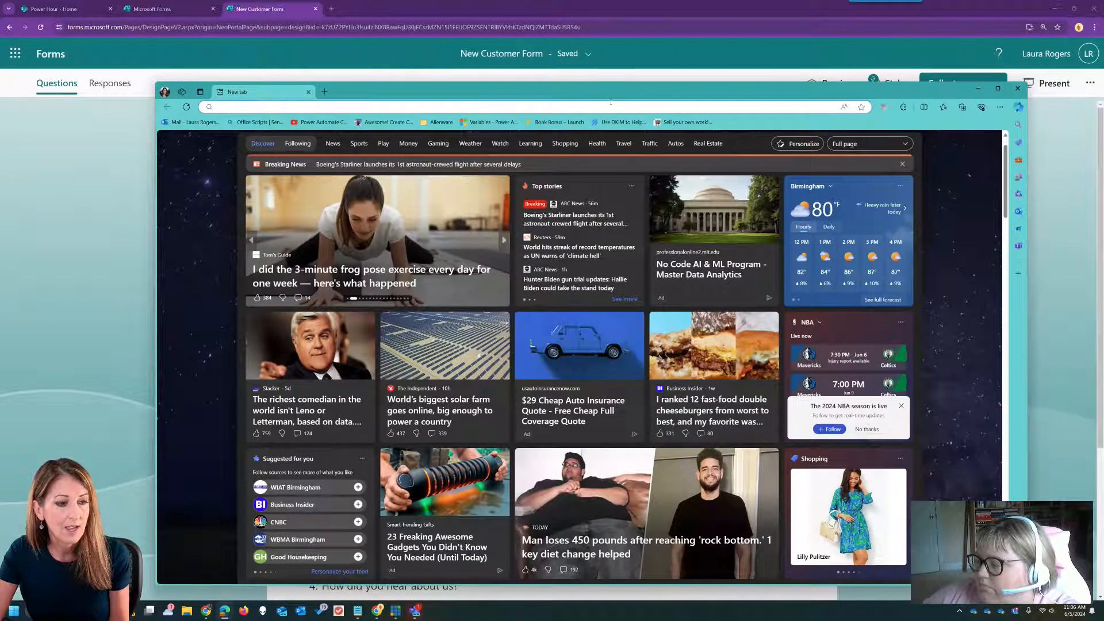
- Load the pre-filled link in Edge and submit a response answering Phone and word of mouth
type("https://forms.microsoft.com/Pages/ResponsePage.aspx?id=-k7zUZ2PYUu3fsu4zINX8RawFqU30jFCszMZN15I1FFUOE9ZSENTRlBYVkhKTzdNQlZMTTdaSUSRS4u")
key("Return")
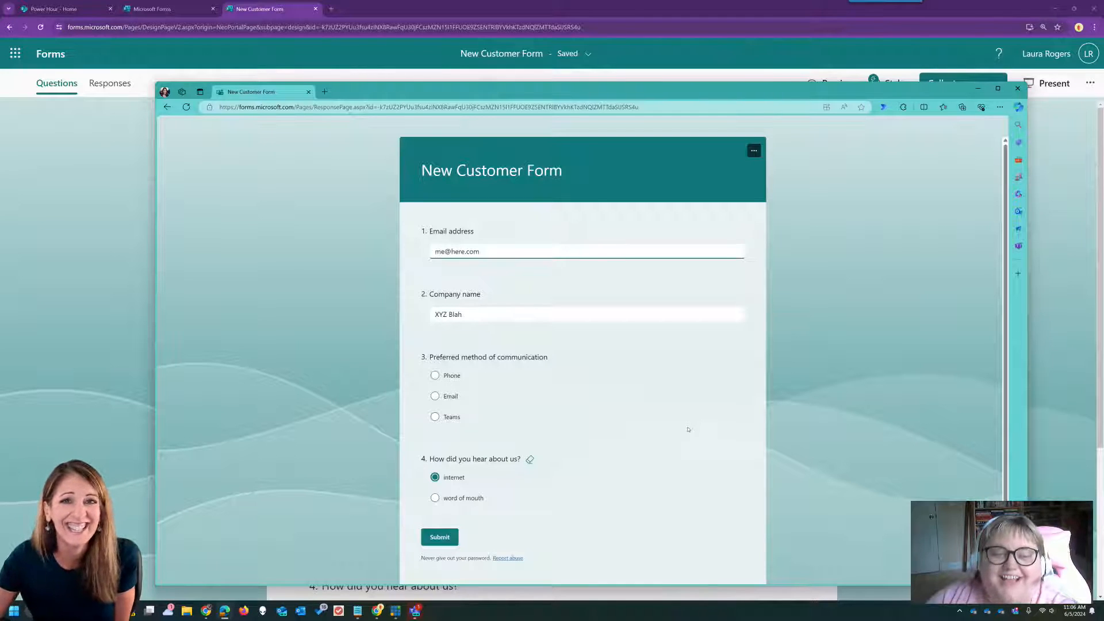
left_click(435, 375)
left_click(435, 498)
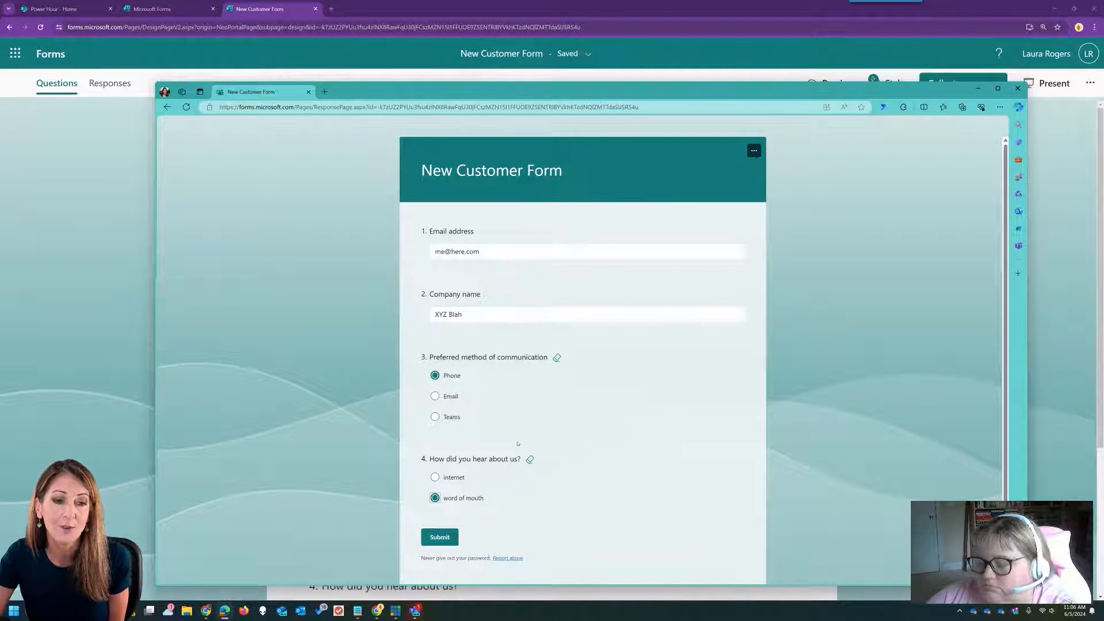
left_click(439, 537)
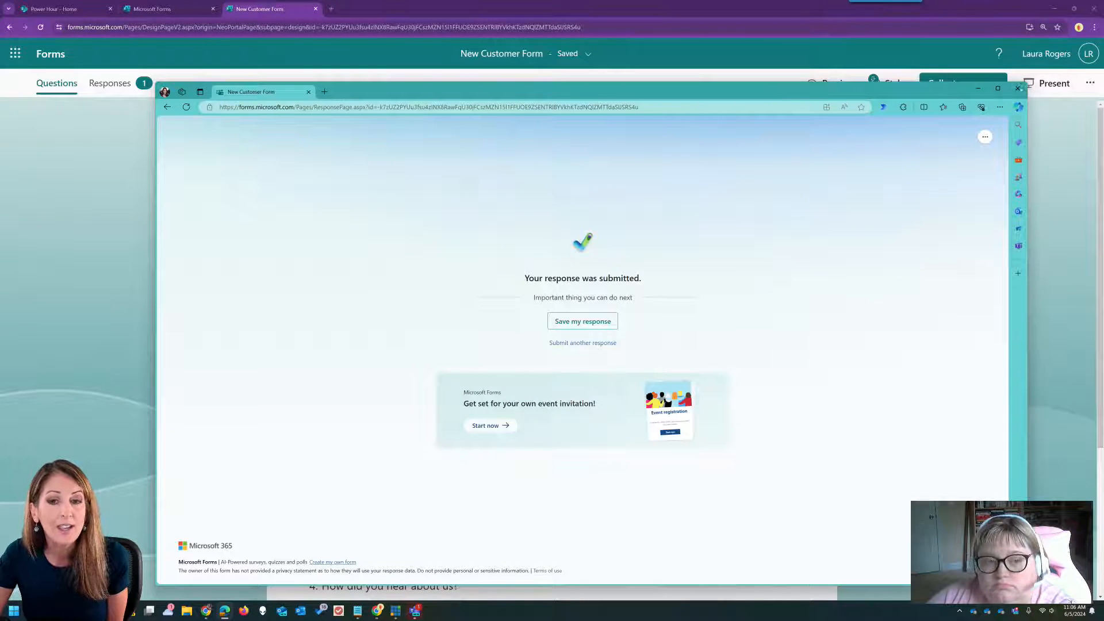
- Close the test browser, dismiss the edit-response tip, and go to the Teams 6/5 tab
left_click(1017, 88)
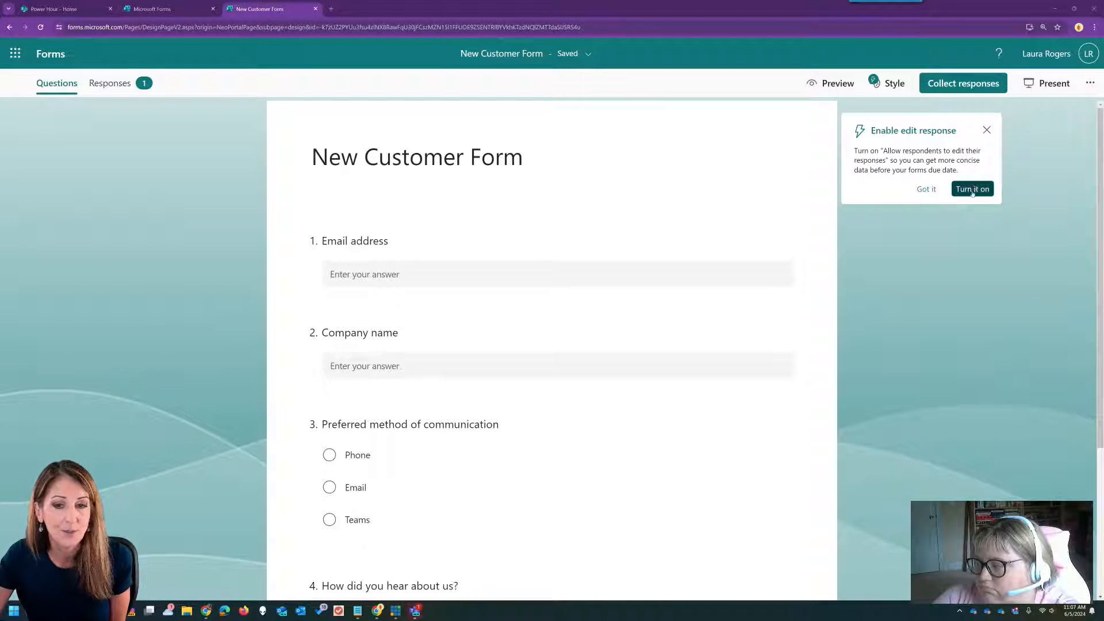
left_click(987, 130)
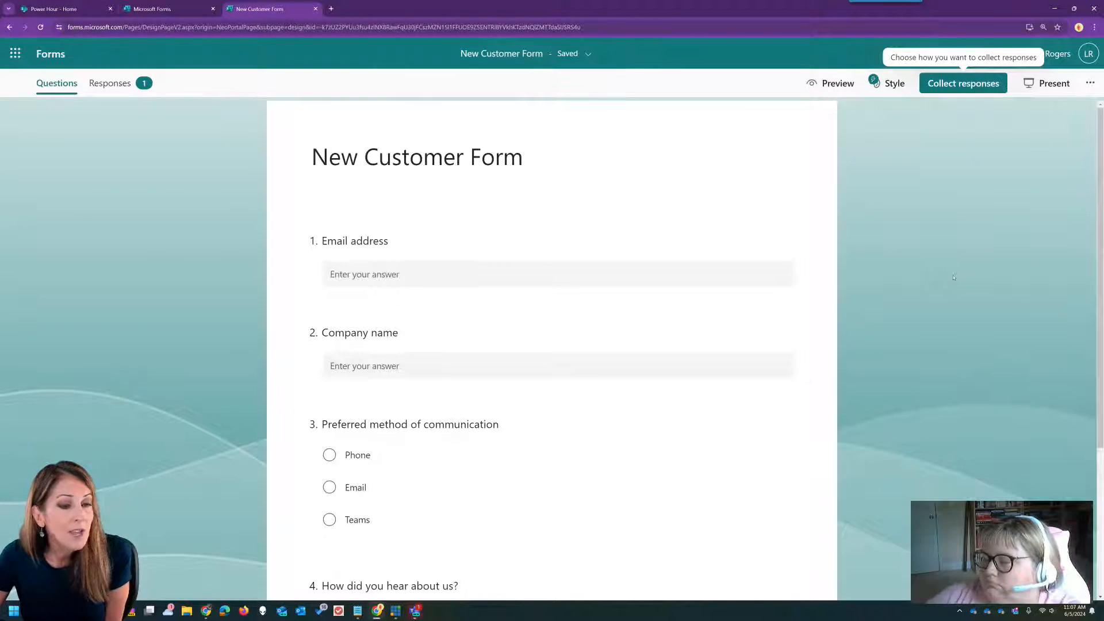
left_click(414, 611)
left_click(670, 116)
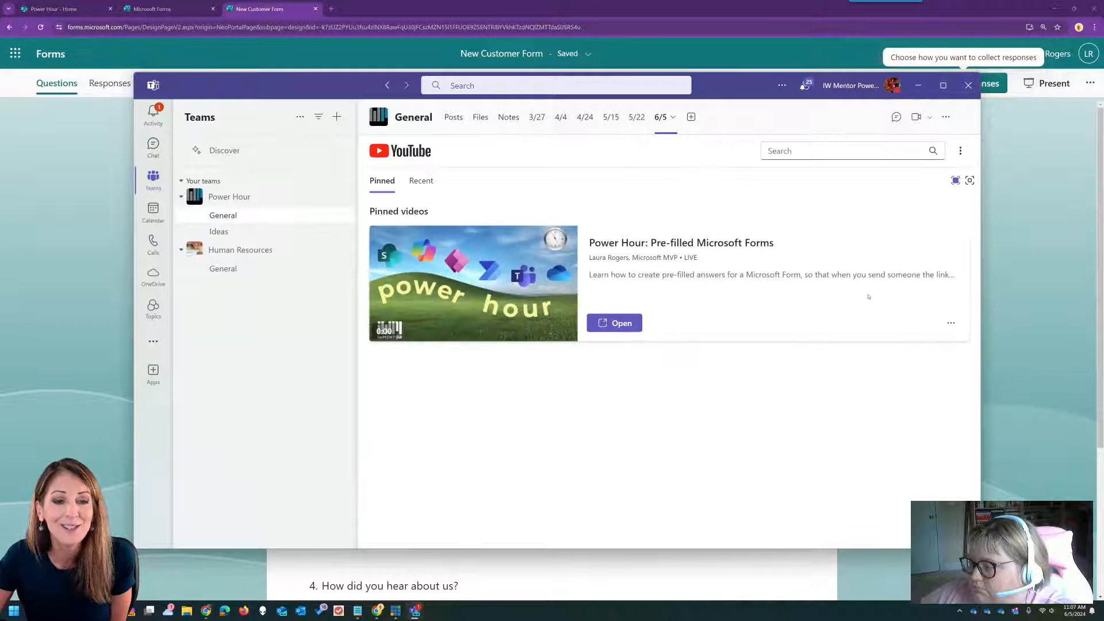
- Read the Power Hour channel chat about pre-filled forms, then minimize Teams to reach the form
left_click(896, 117)
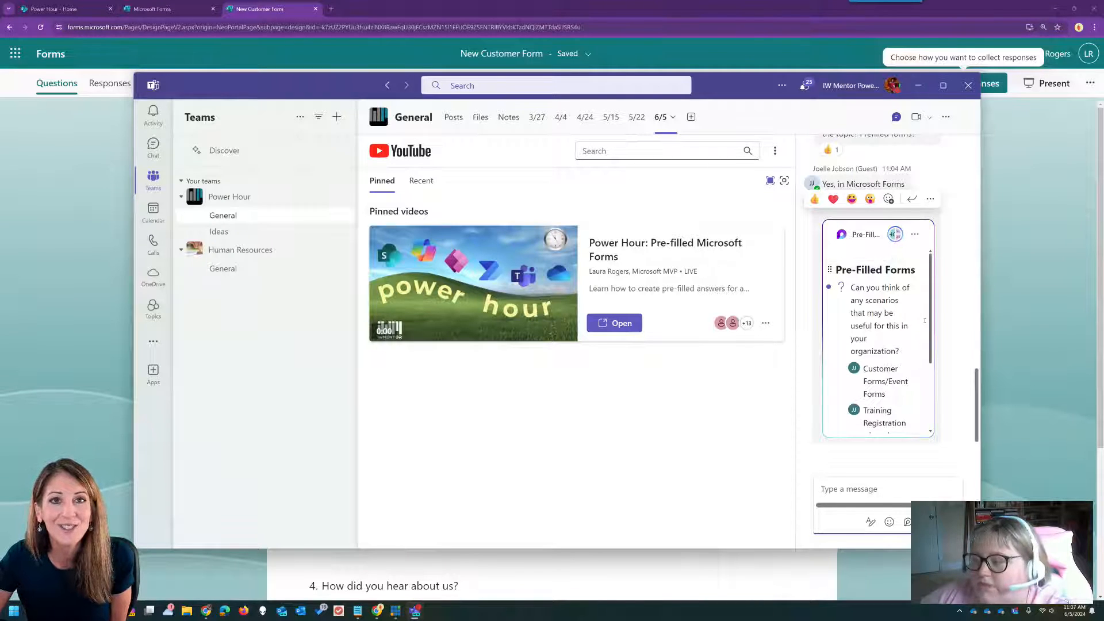
scroll(934, 330, "up", 2)
scroll(934, 332, "up", 3)
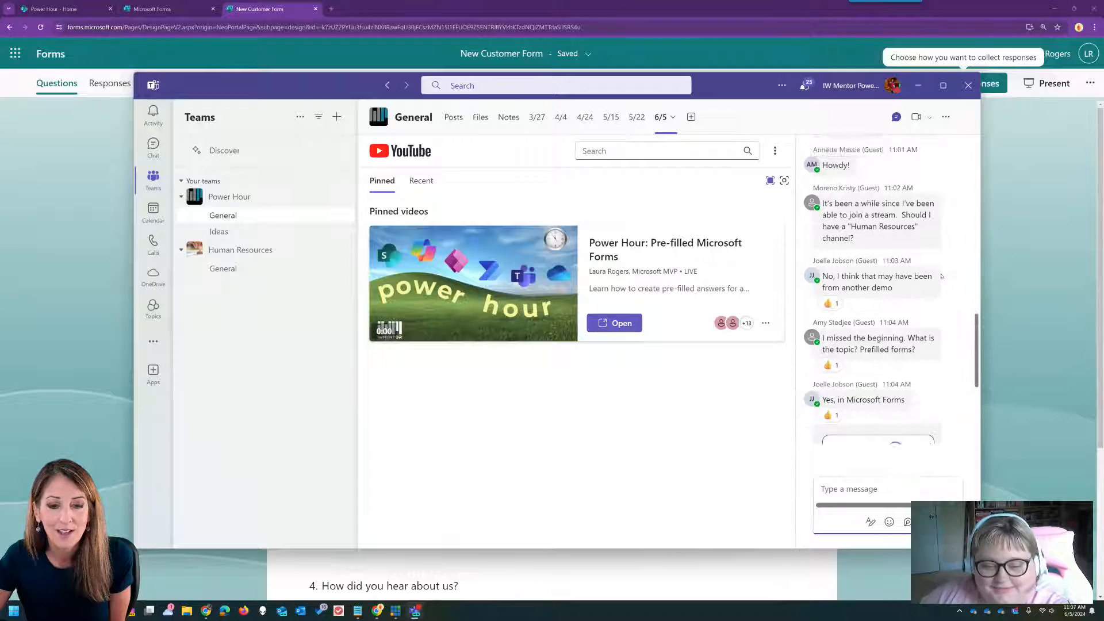
mouse_move(941, 276)
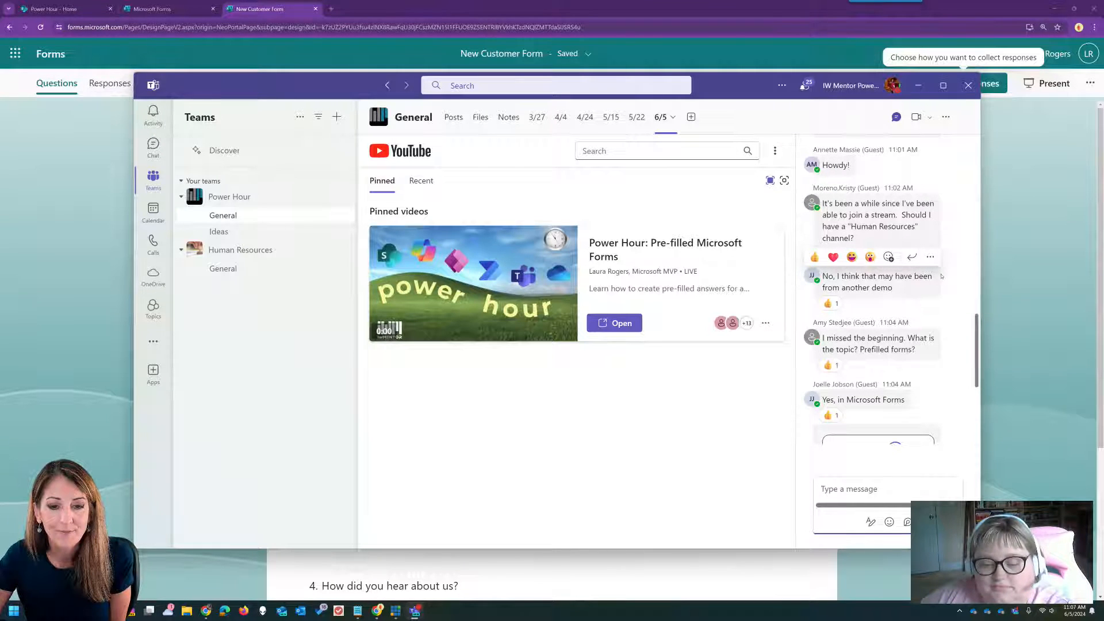
scroll(941, 276, "up", 2)
scroll(941, 276, "down", 6)
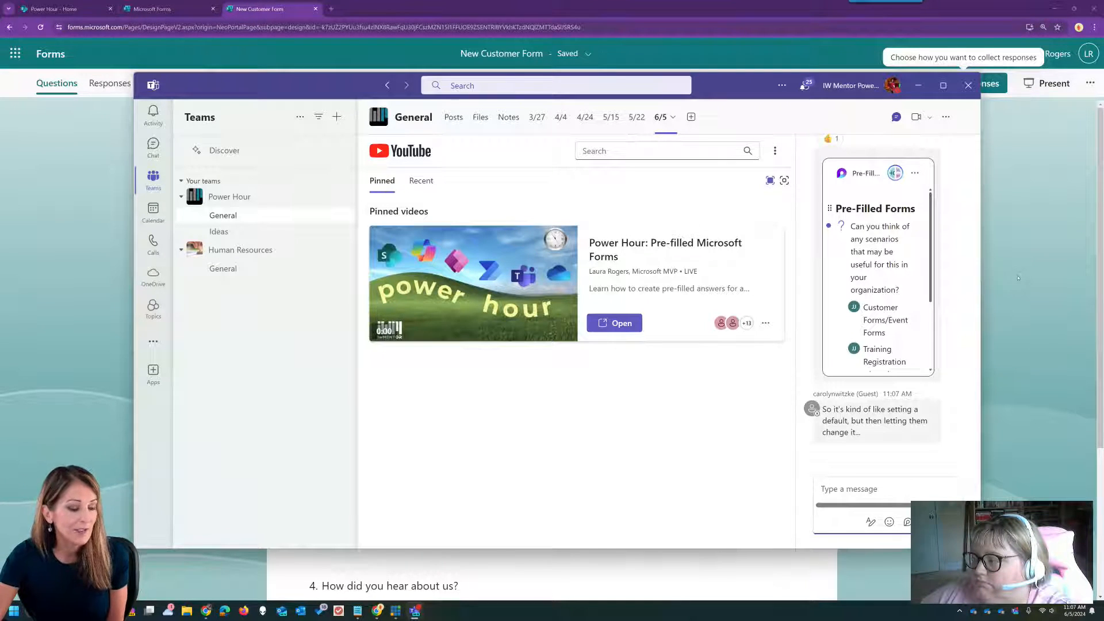
mouse_move(77, 6)
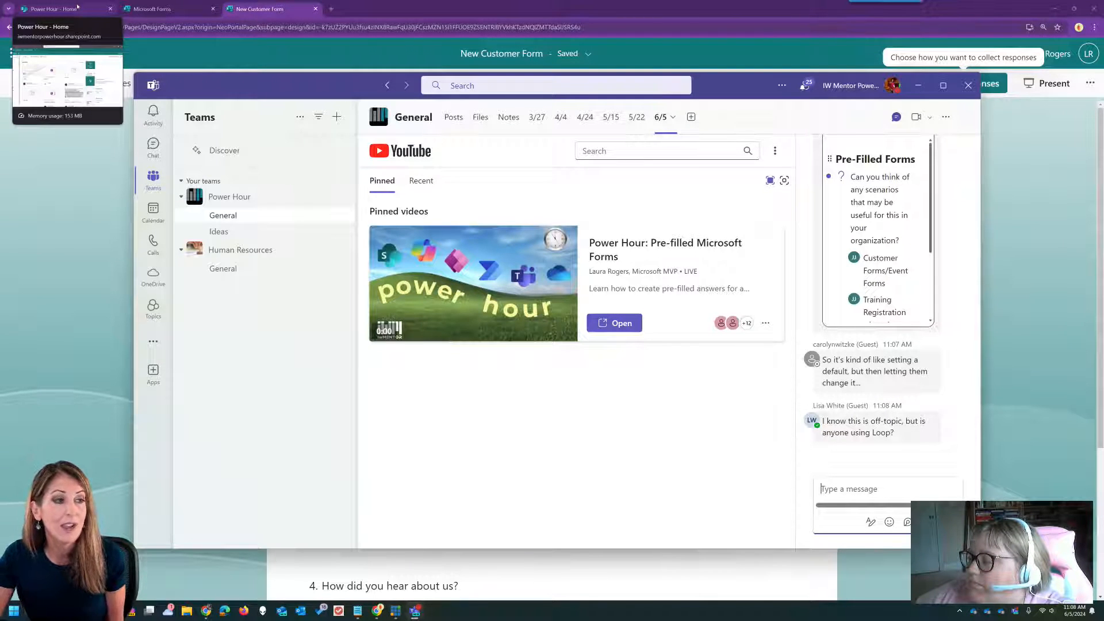
left_click(1019, 147)
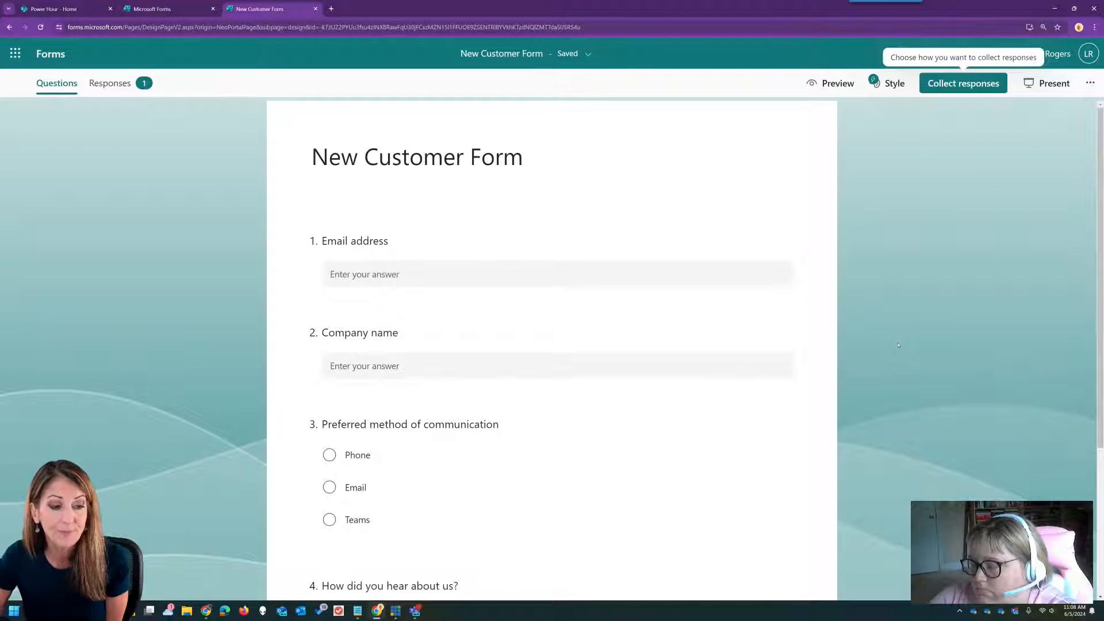
scroll(899, 345, "down", 3)
- In the pre-filled URL builder, enter xxxemailxxx for Email address and xxxcompanyxxx for Company name
scroll(898, 345, "up", 3)
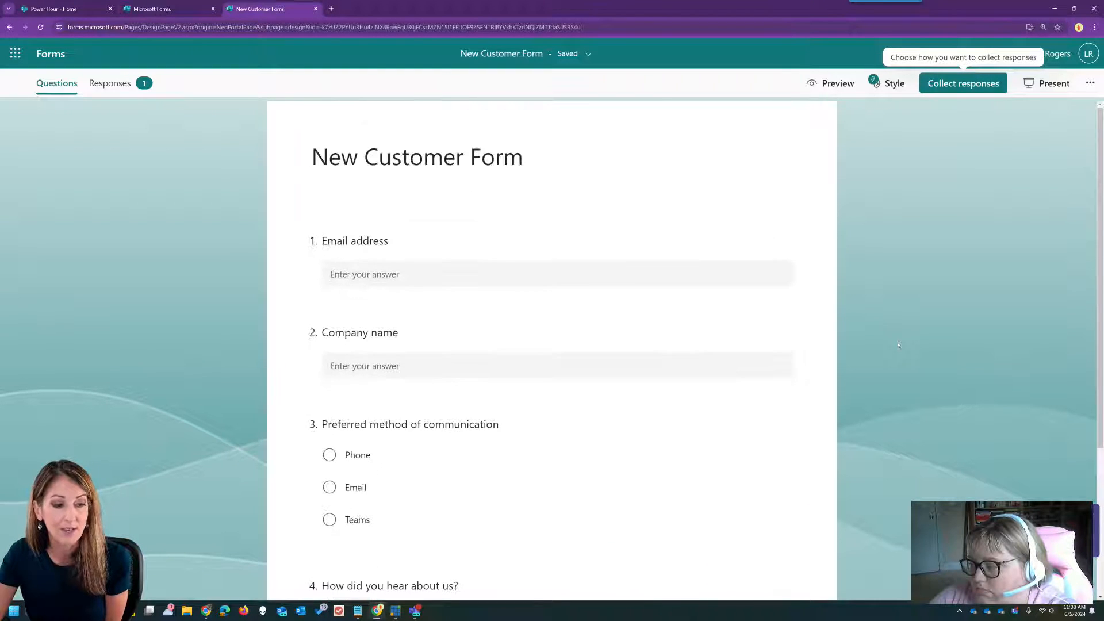
left_click(1090, 83)
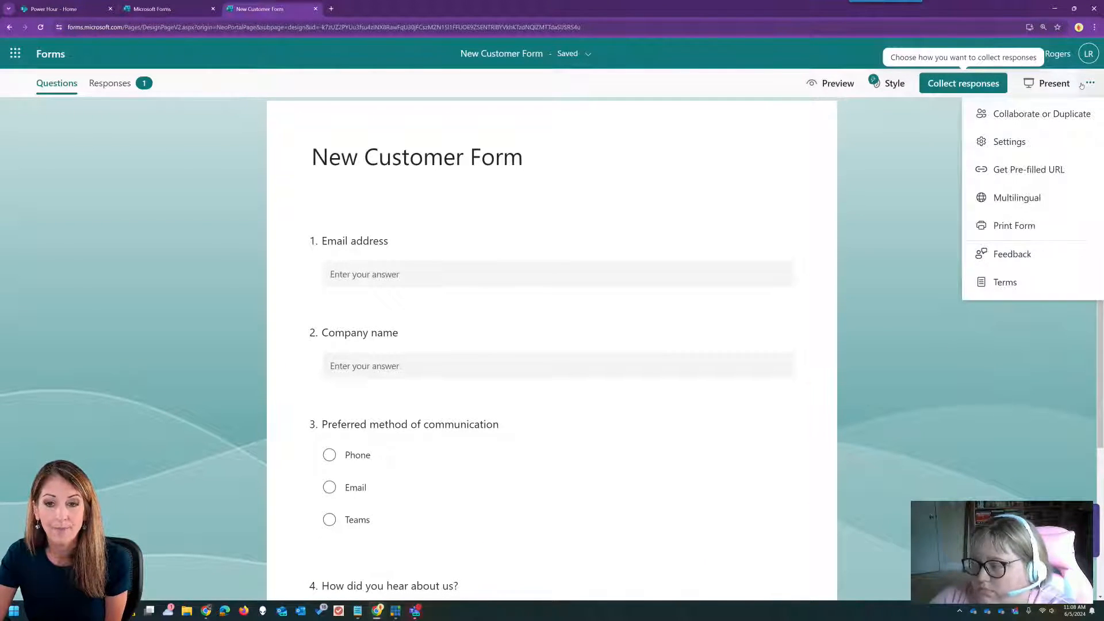
left_click(1044, 170)
left_click(434, 314)
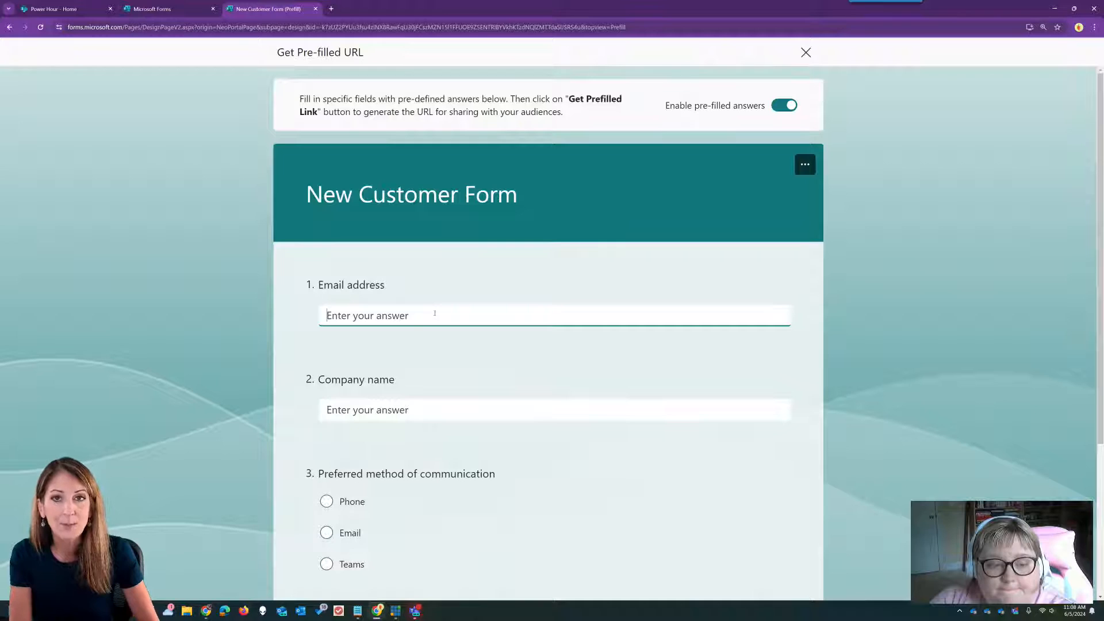
type("xxx")
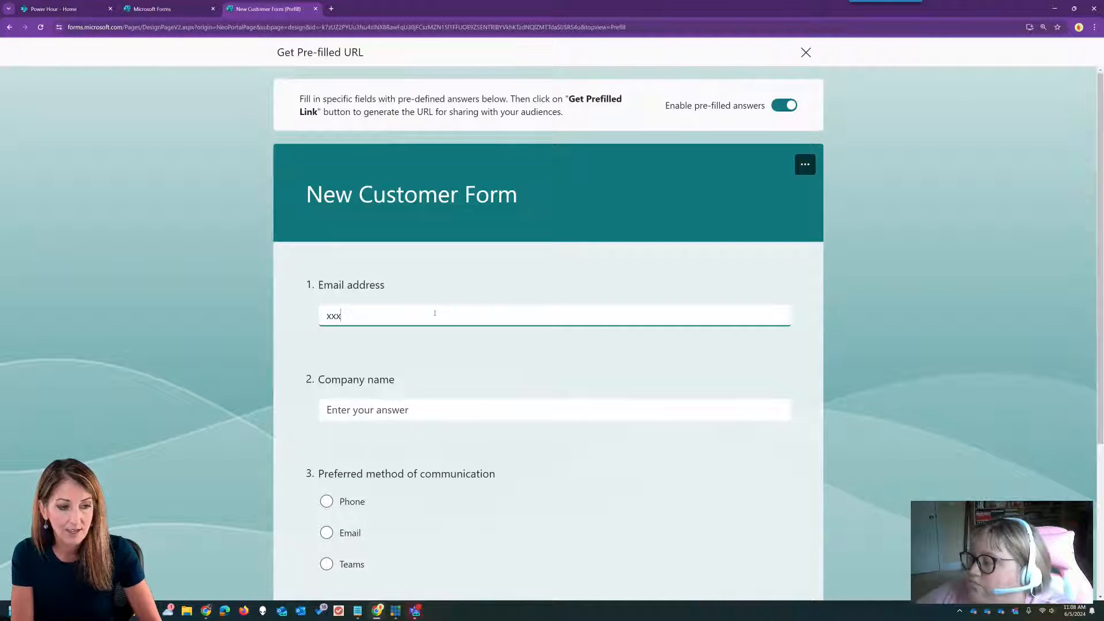
type("emailxxx")
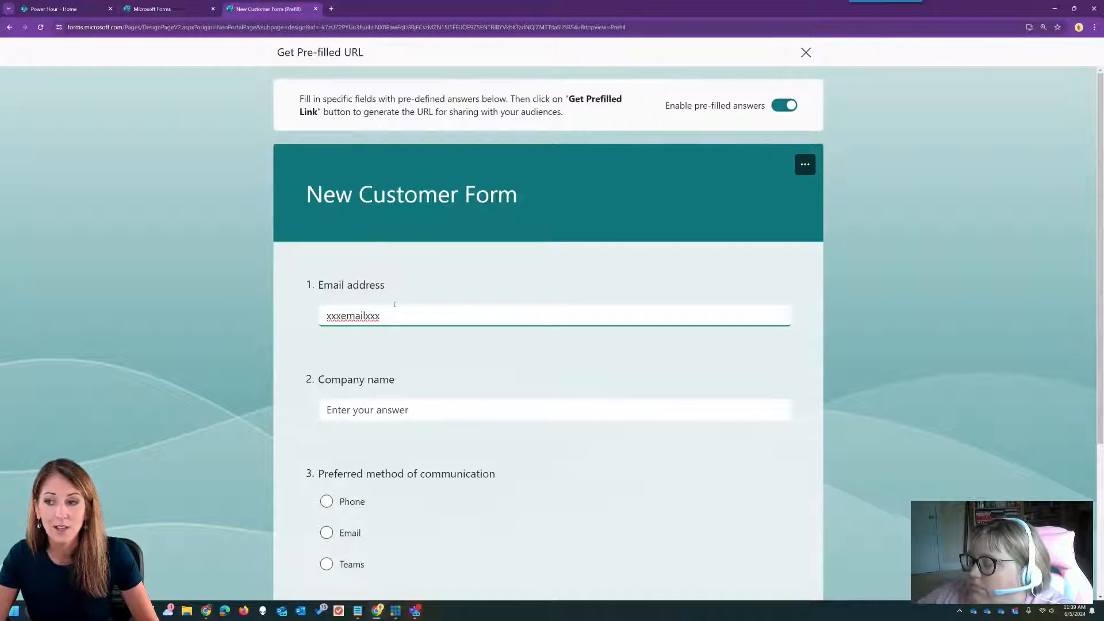
left_click(396, 411)
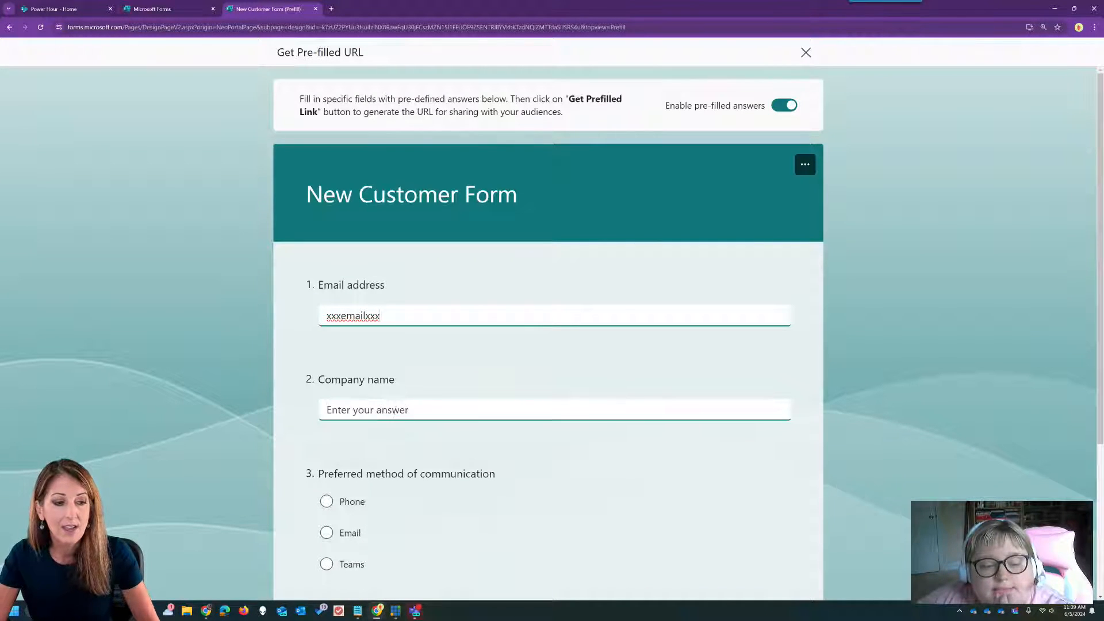
type("xxxc")
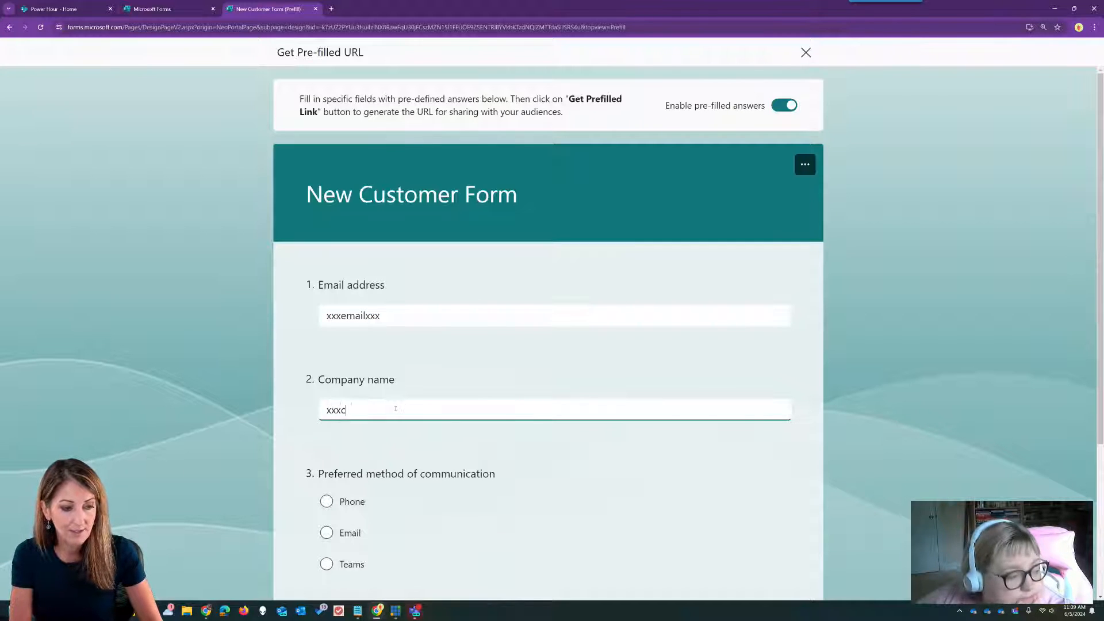
type("ompanyxxxx")
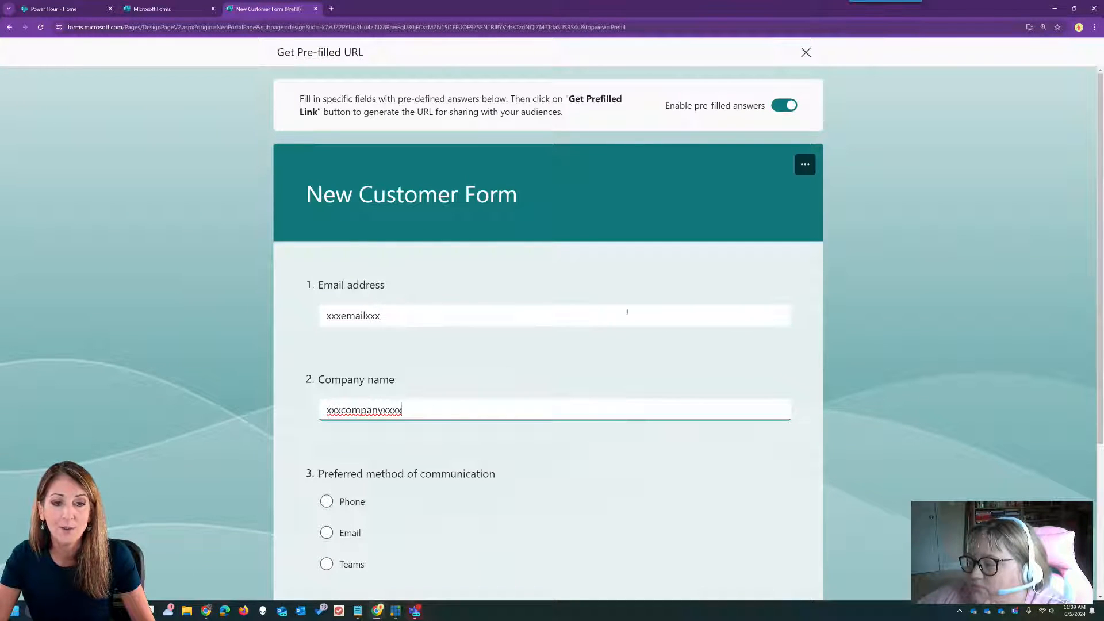
- Generate and copy the pre-filled link, then focus its text in the second Notepad window
scroll(863, 316, "down", 4)
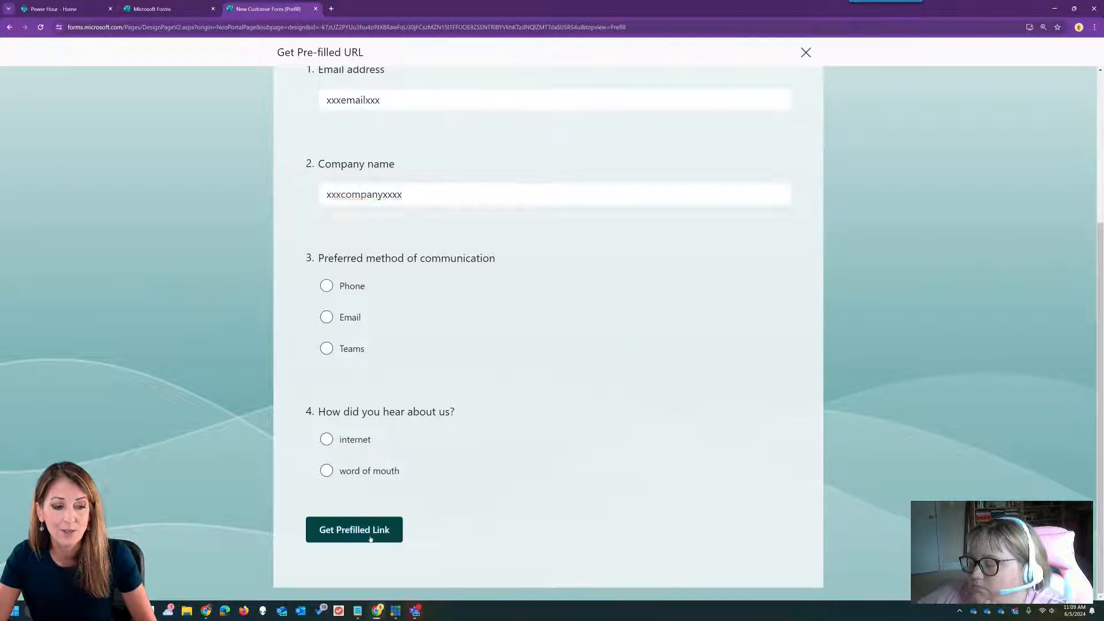
left_click(369, 534)
left_click(661, 364)
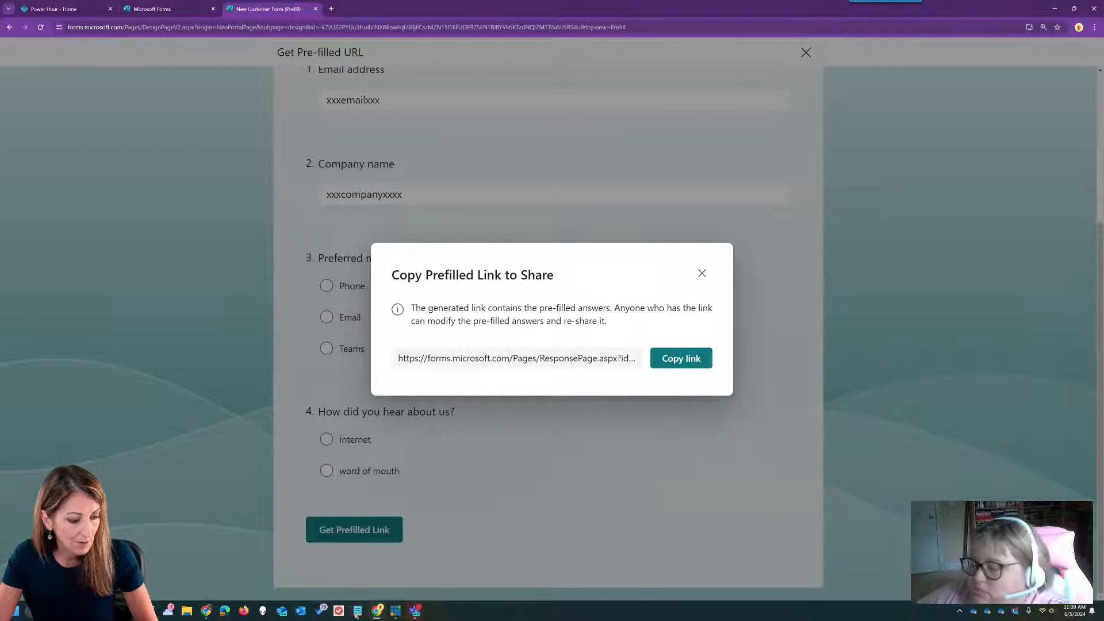
mouse_move(357, 610)
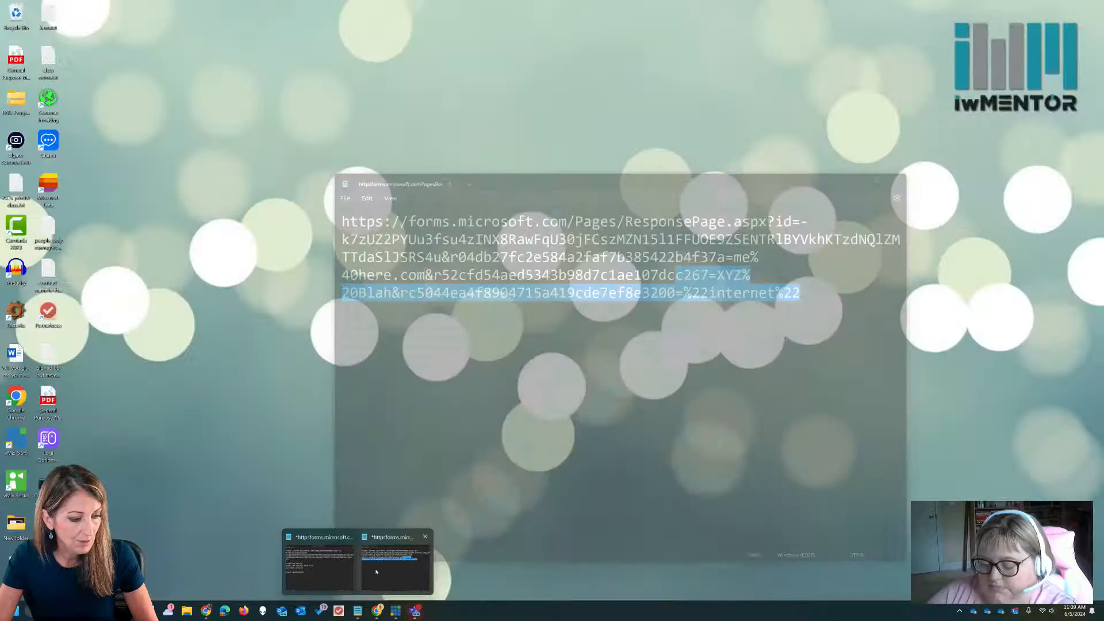
left_click(376, 571)
left_click(332, 218)
key("ctrl+a")
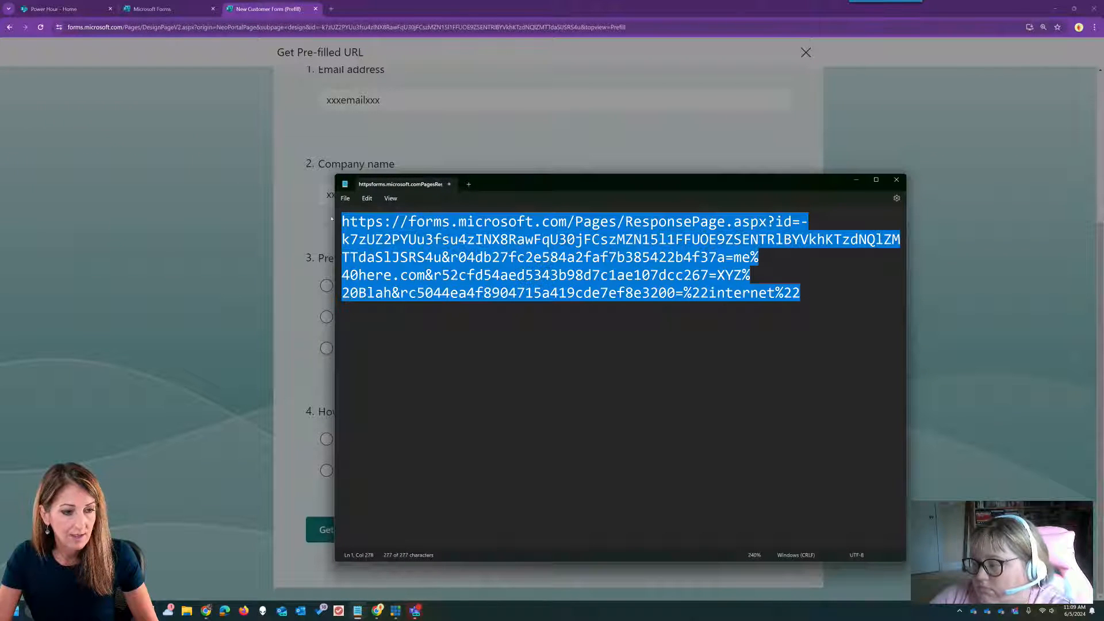
key("Delete")
key("ctrl+v")
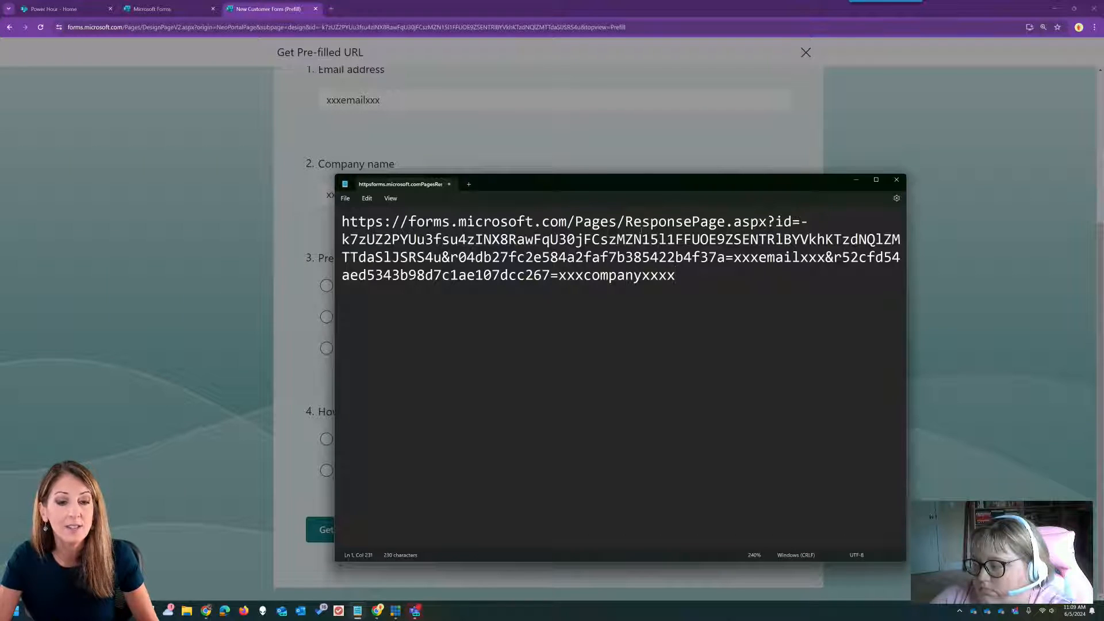
left_click_drag(733, 257, 825, 257)
left_click(826, 257)
left_click_drag(559, 275, 675, 275)
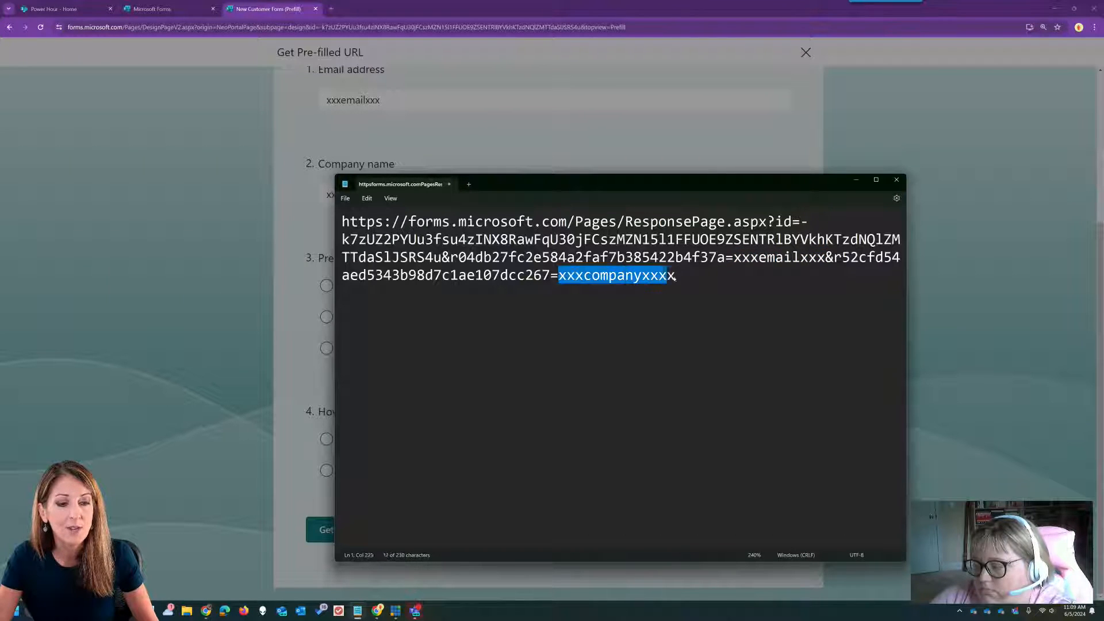
left_click(712, 279)
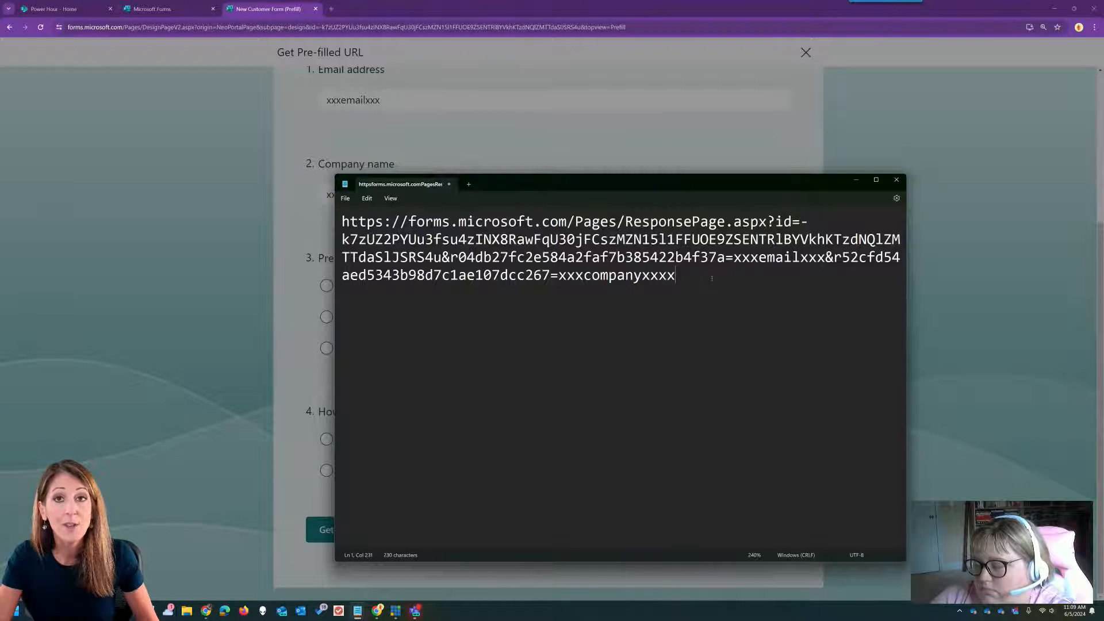
left_click(331, 9)
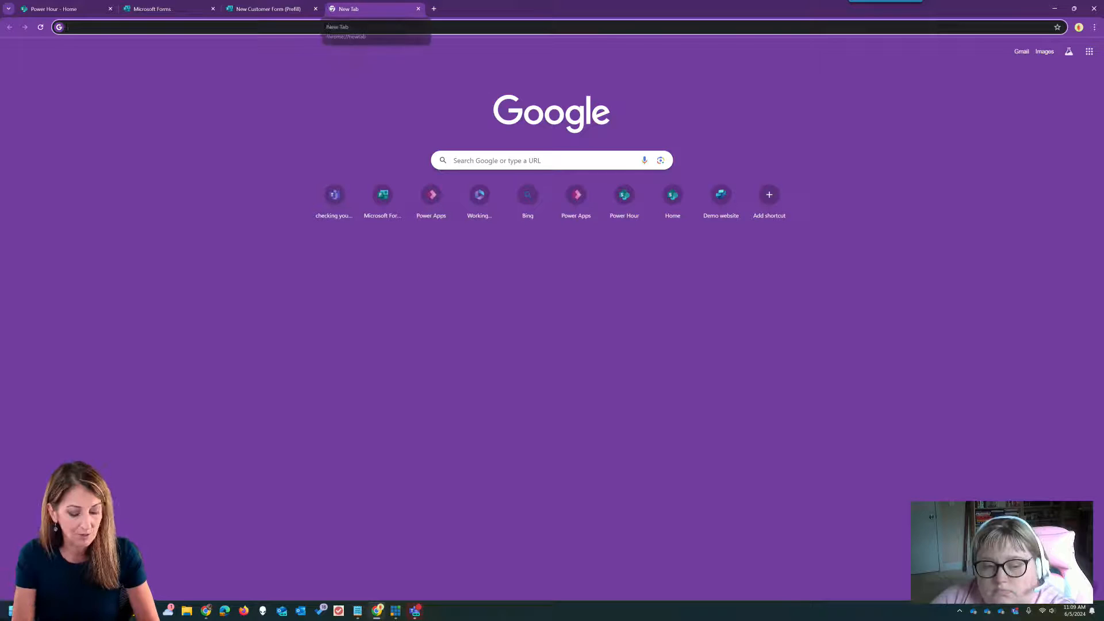
- Load make.powerautomate.com in a new Chrome tab
type("flow")
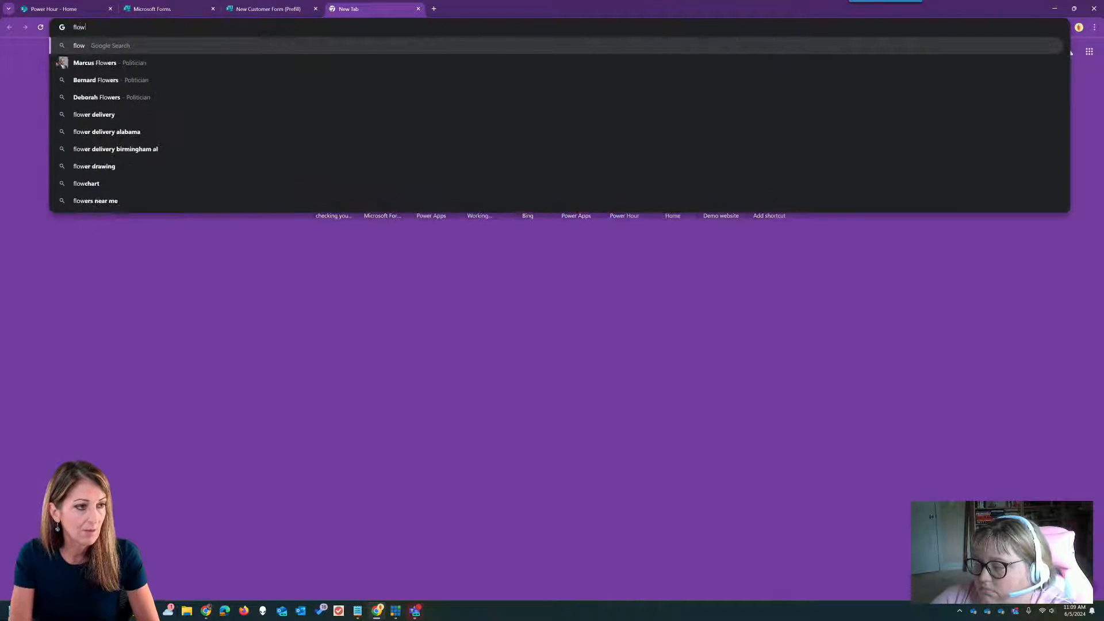
key("BackSpace")
key("BackSpace")
key("BackSpace")
key("BackSpace")
type("make.p")
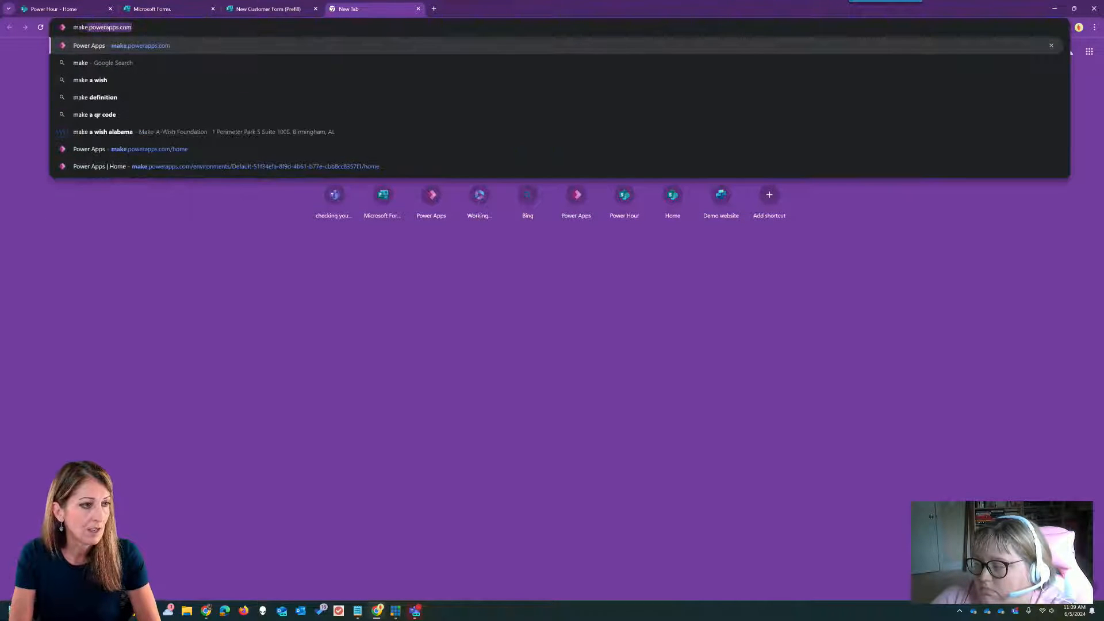
type("owerautomat")
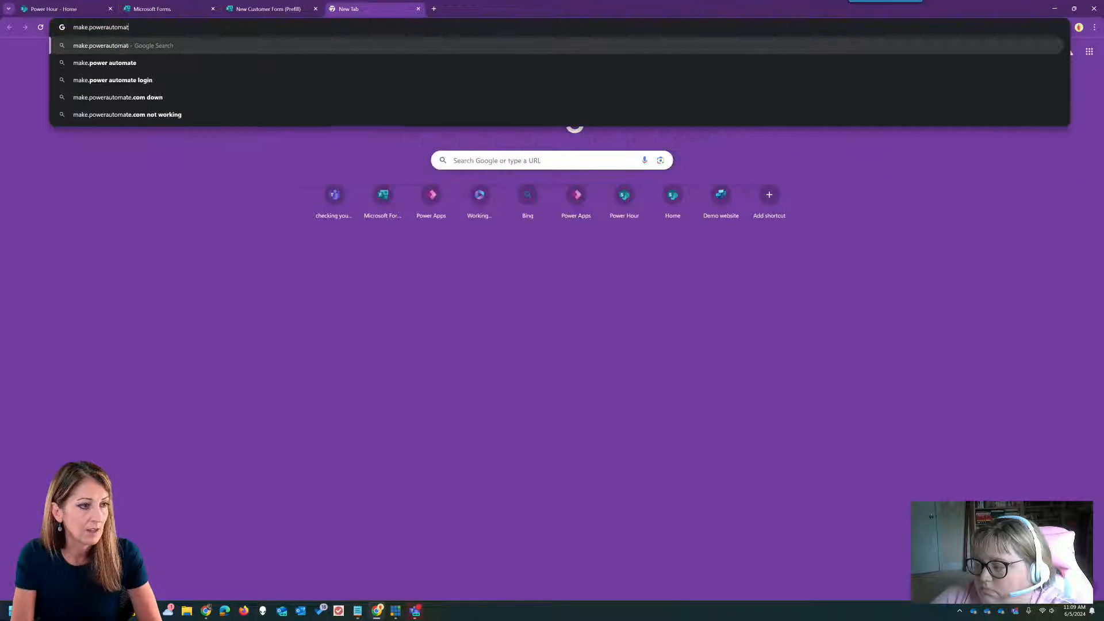
type("e.com")
key("Return")
- Close the Copy Prefilled Link message and panel, then go to the Power Hour SharePoint site
left_click(263, 9)
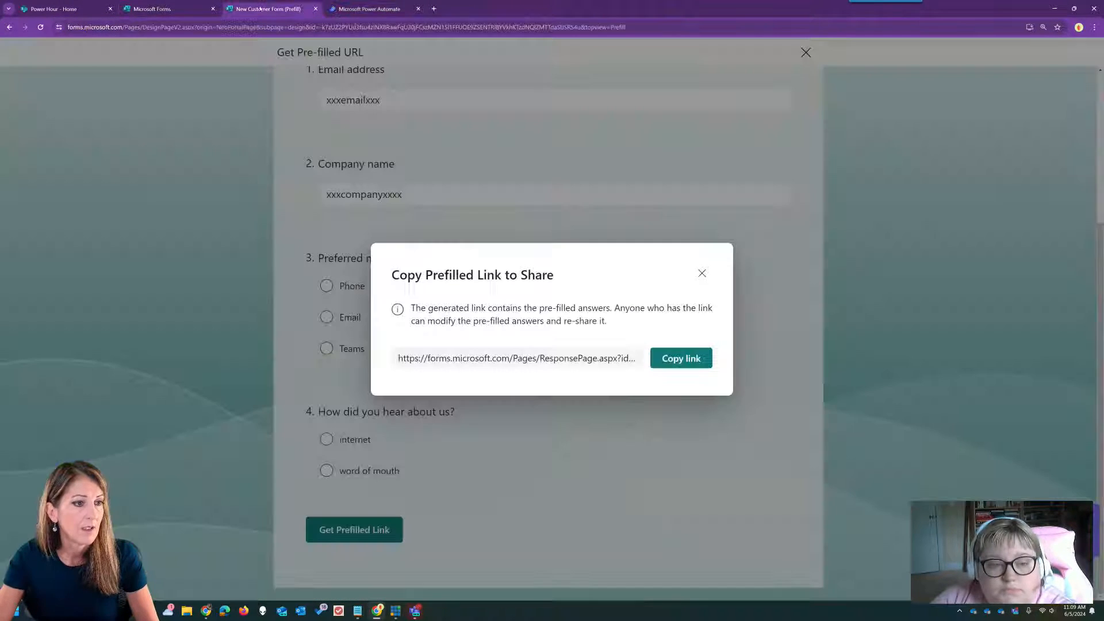
left_click(702, 273)
left_click(805, 53)
left_click(385, 6)
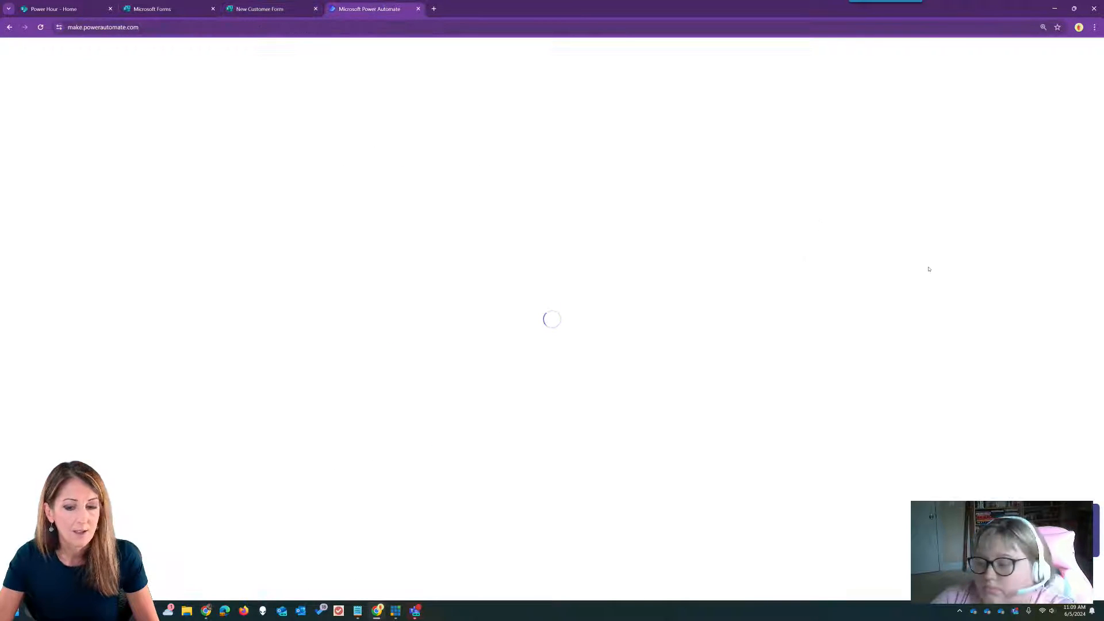
left_click(55, 9)
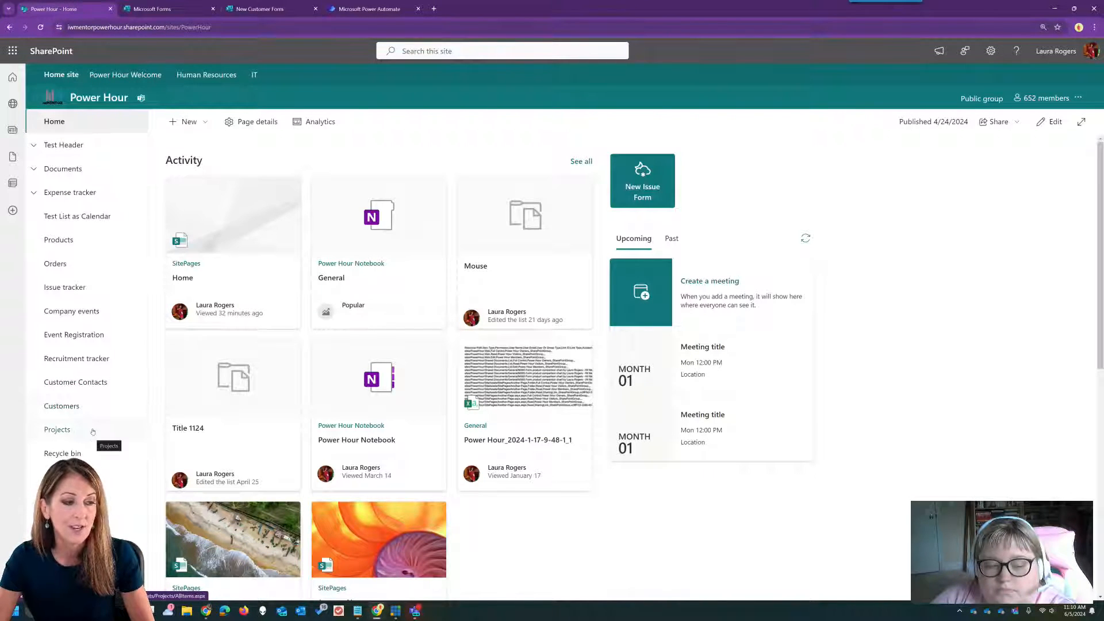
- Browse the Customer Contacts, Customers and Projects lists, ending on Customer Contacts, then go to Power Automate
left_click(98, 384)
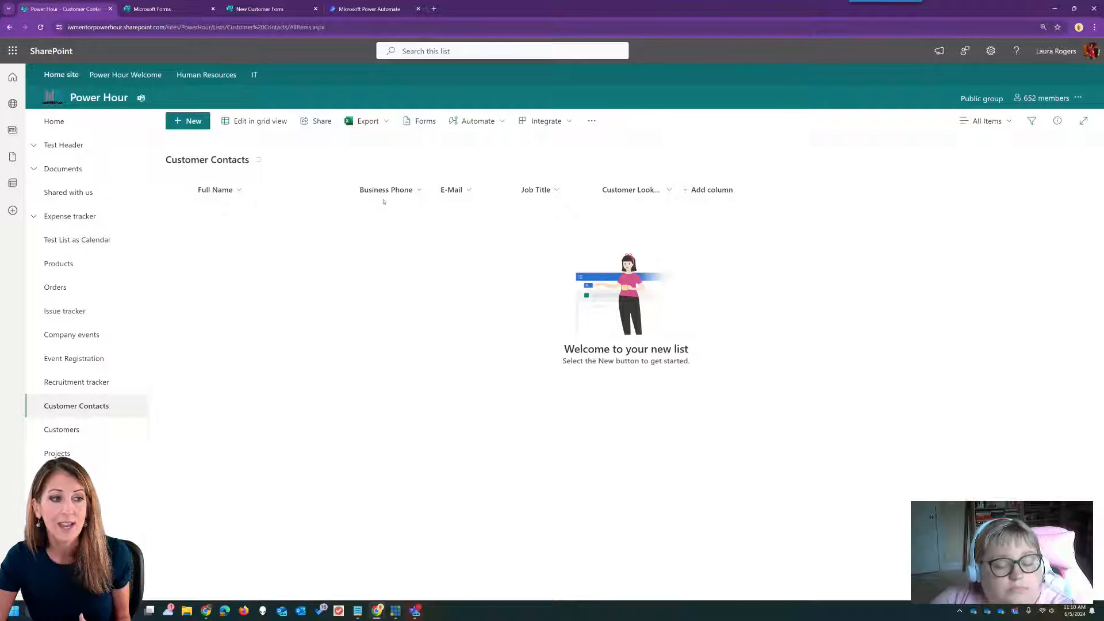
left_click(79, 432)
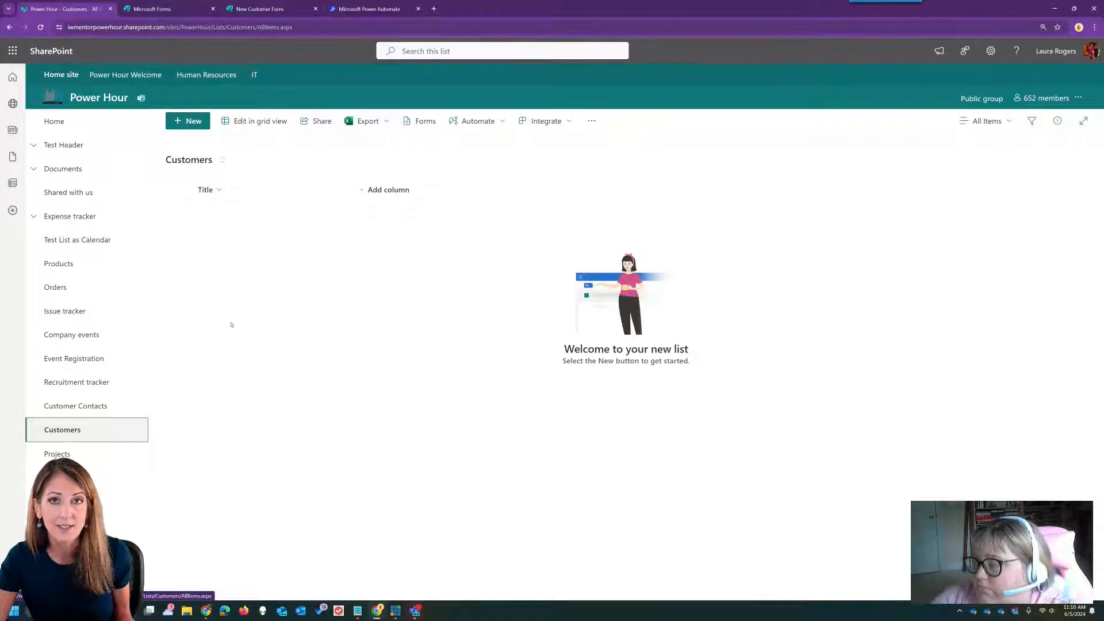
left_click(77, 454)
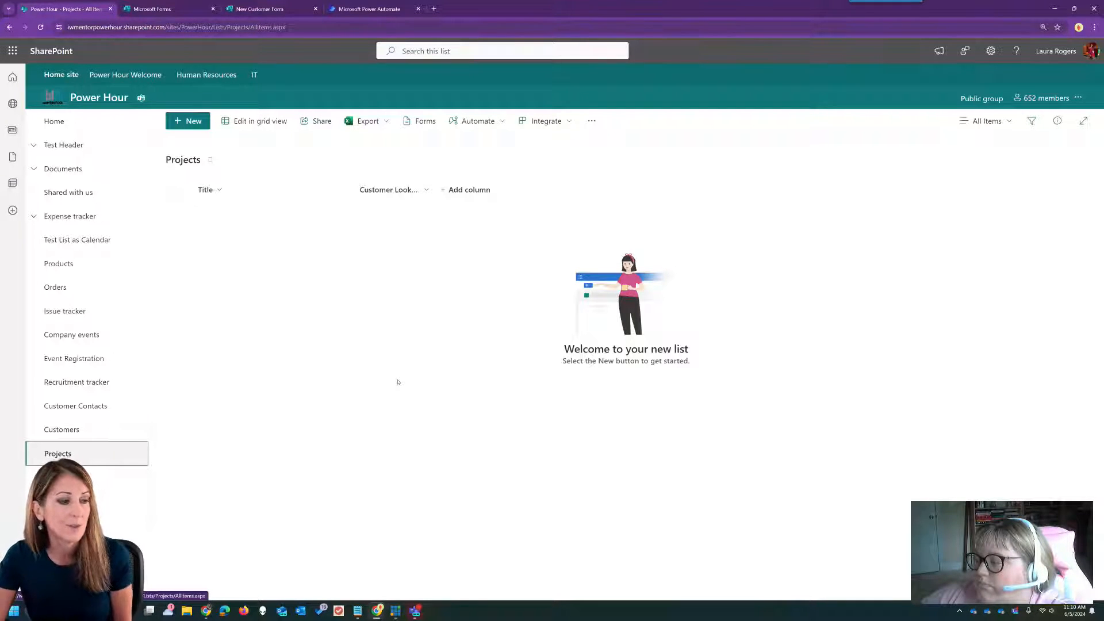
left_click(94, 404)
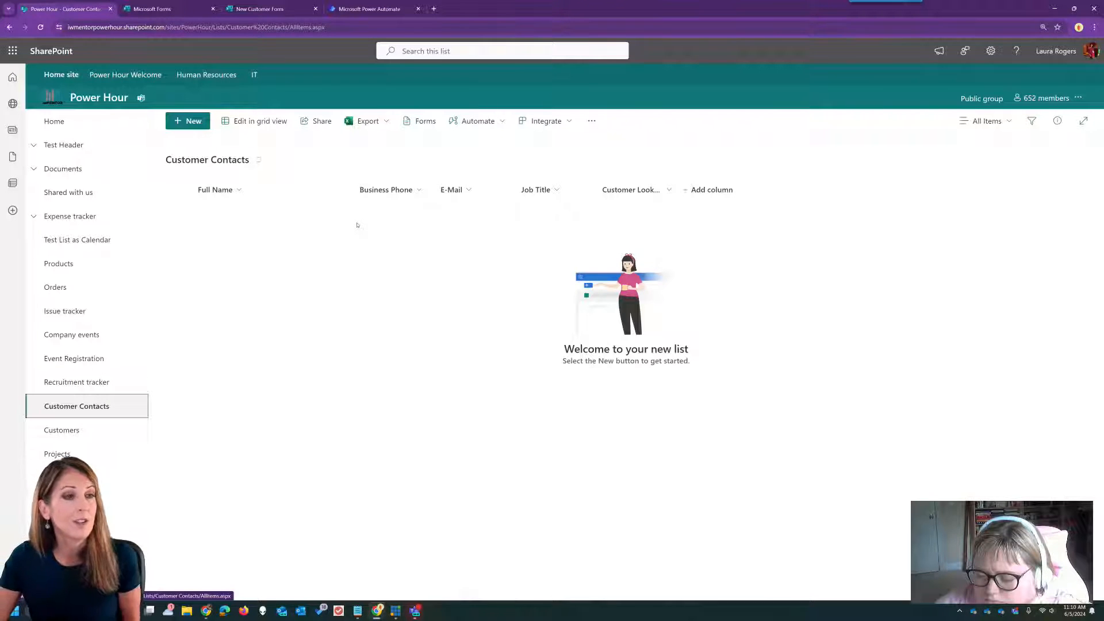
left_click(368, 8)
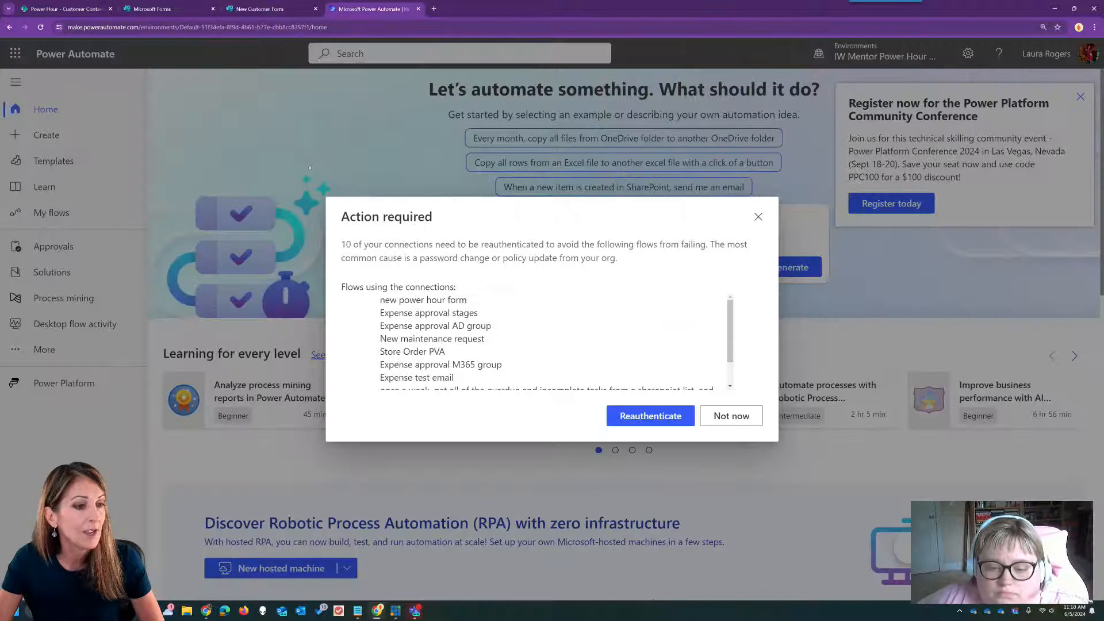
- Reauthenticate the SharePoint and Office 365 Outlook connections with the existing account, then view My flows
left_click(651, 416)
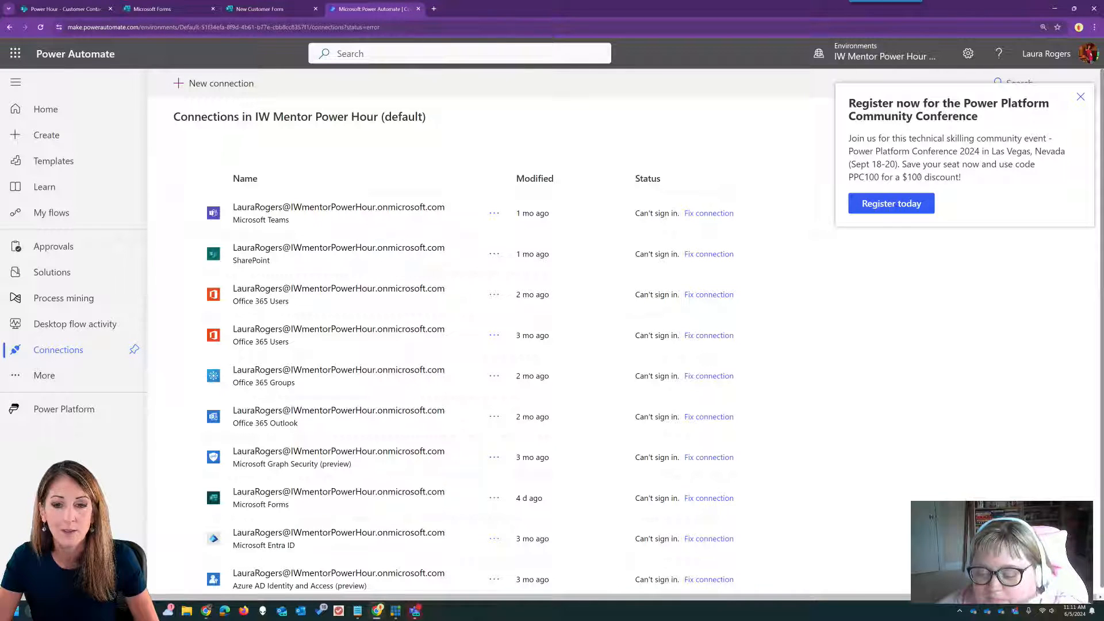
left_click(1080, 97)
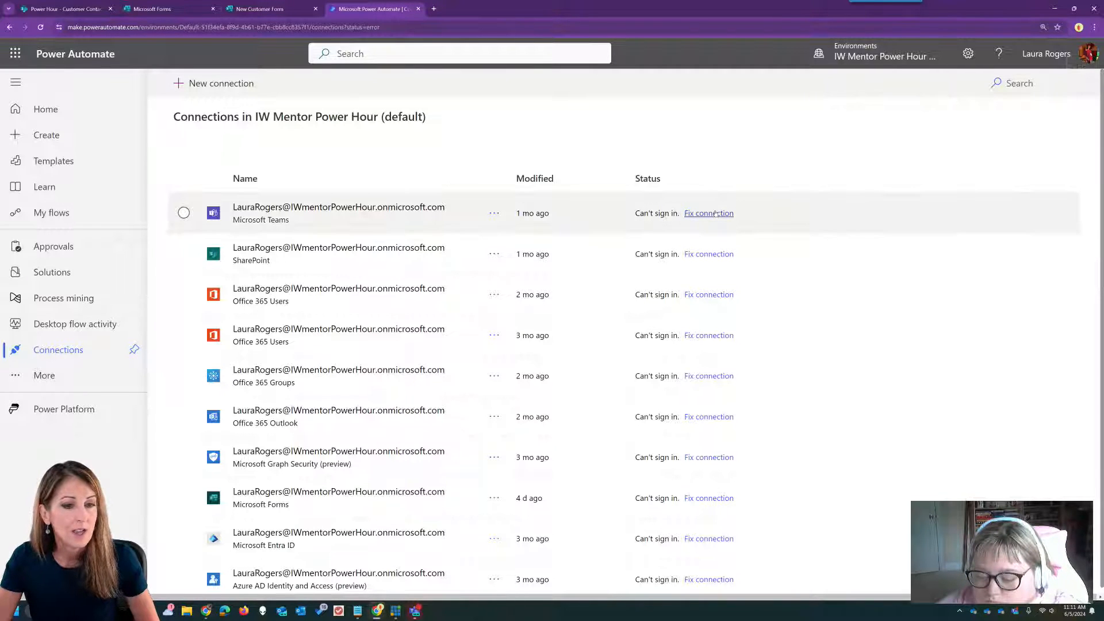
left_click(713, 254)
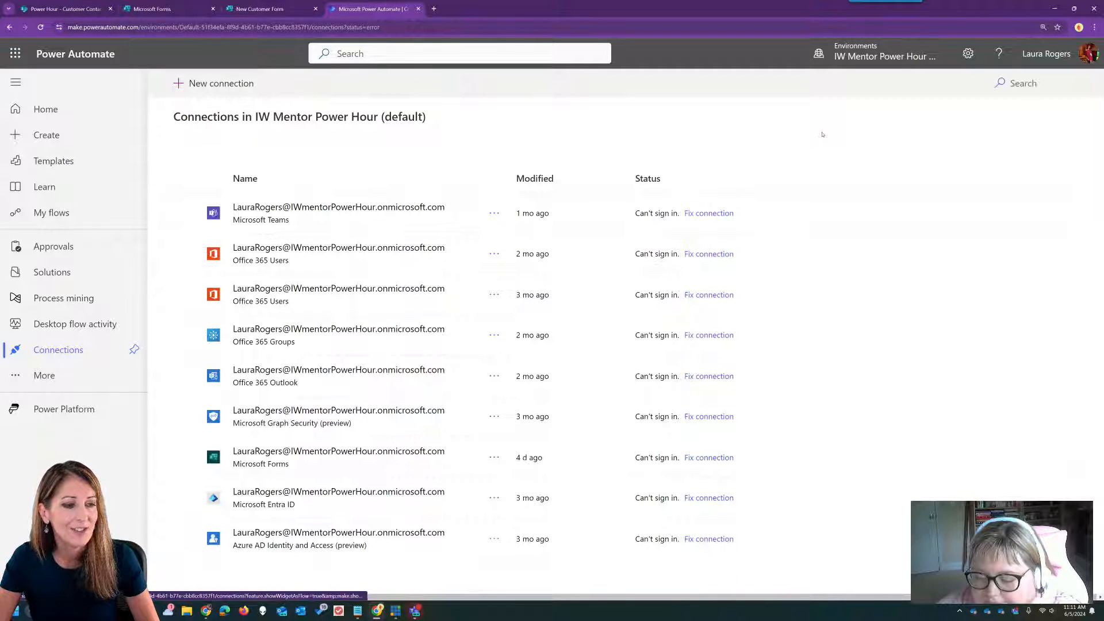
left_click(720, 377)
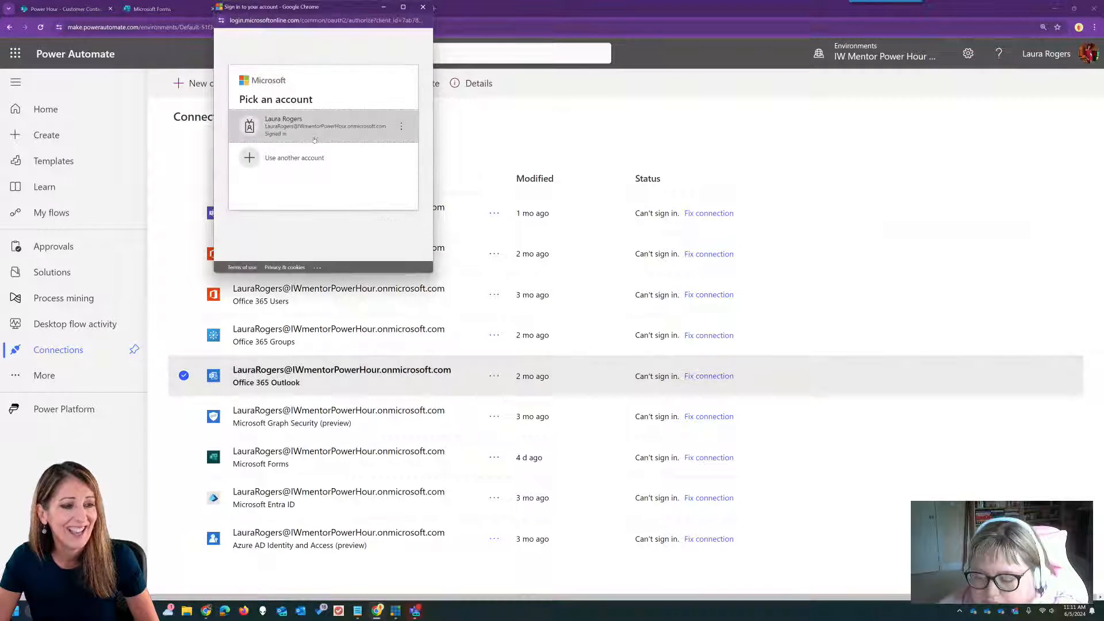
left_click(318, 127)
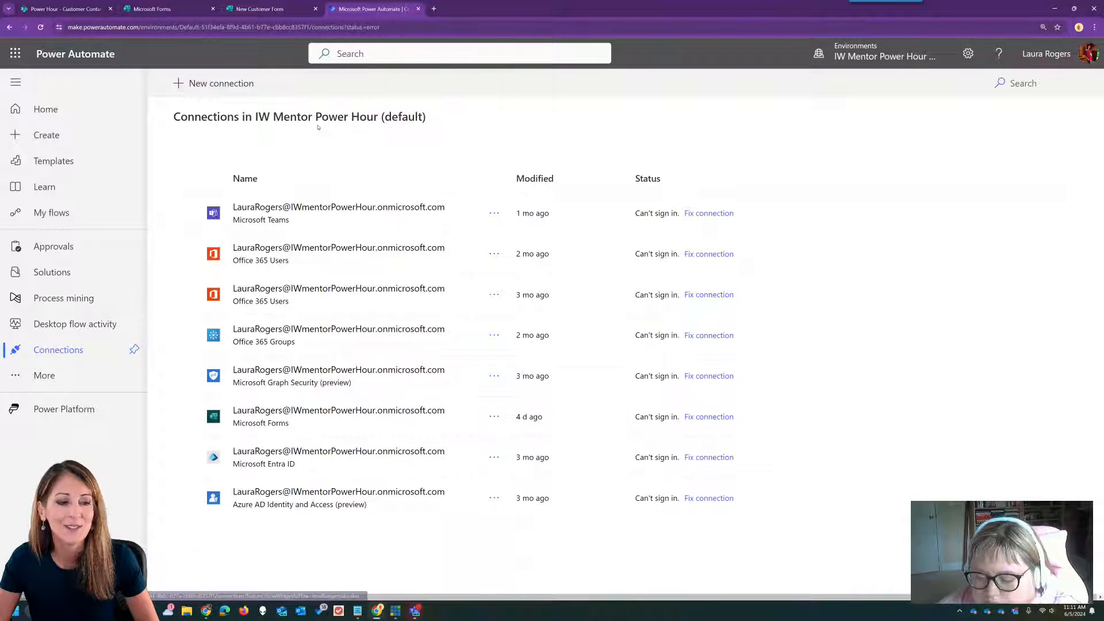
left_click(51, 212)
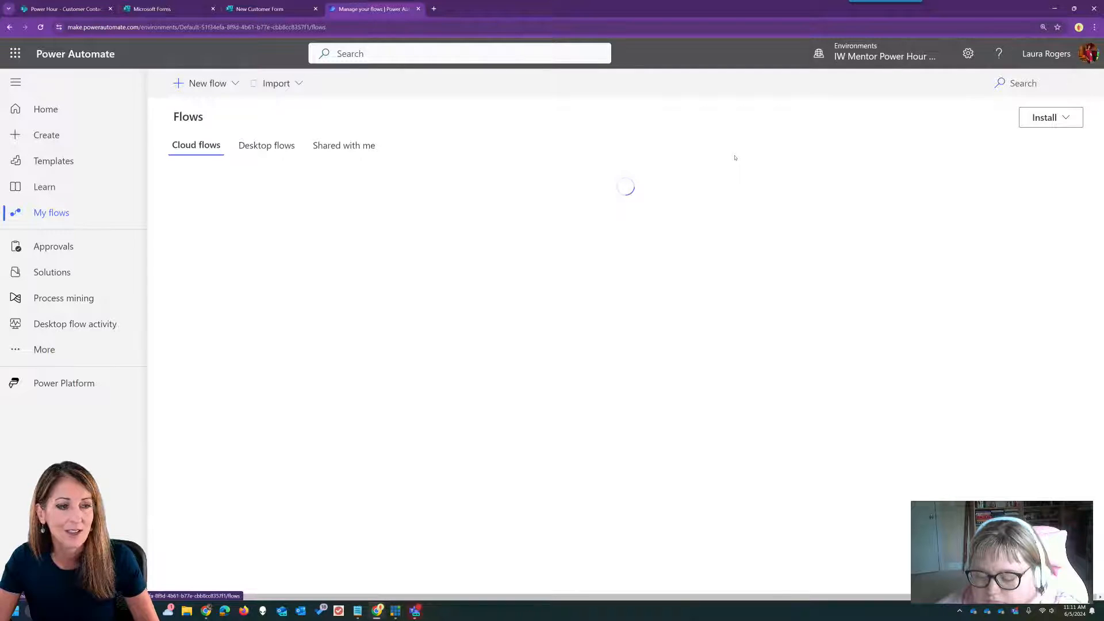
- Create a blank automated cloud flow triggered by SharePoint's 'When an item is created'
left_click(204, 83)
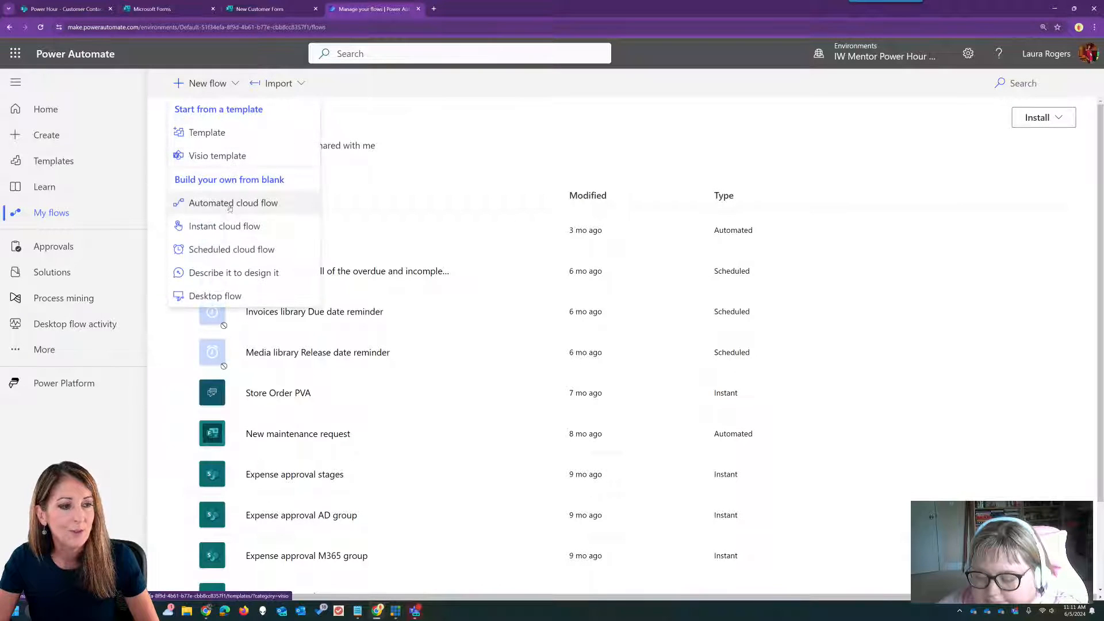
left_click(242, 203)
left_click(694, 483)
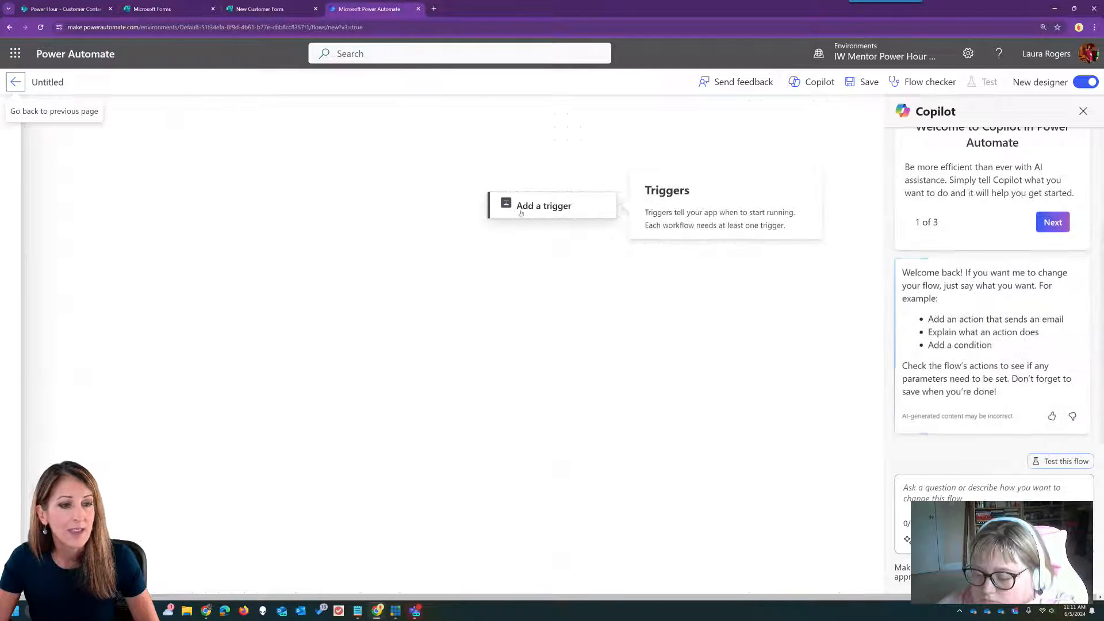
left_click(606, 203)
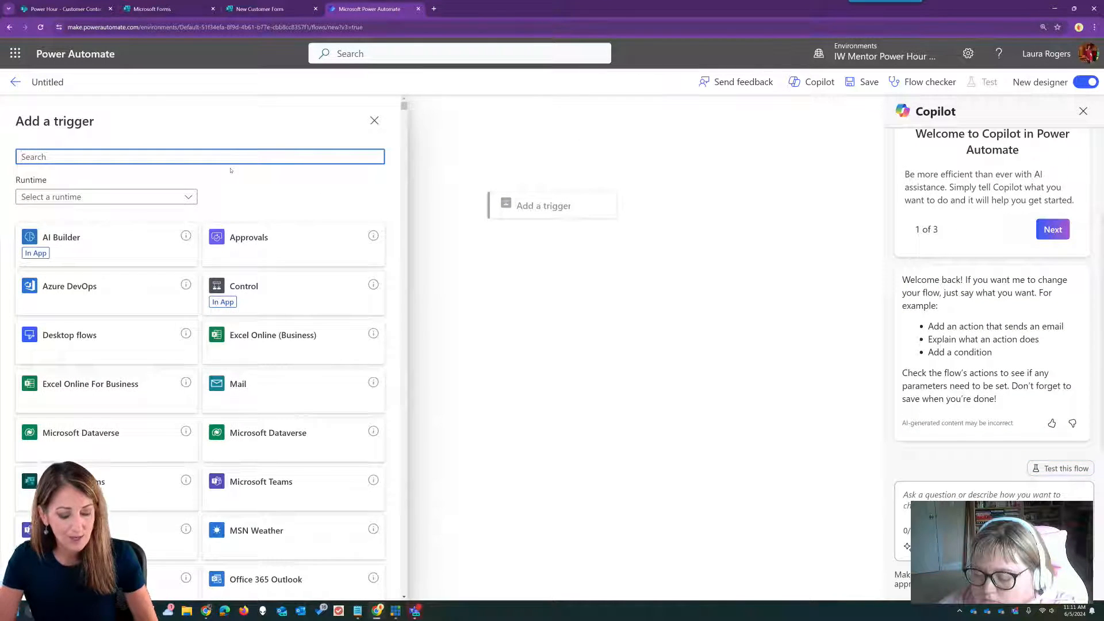
type("sharepoint item")
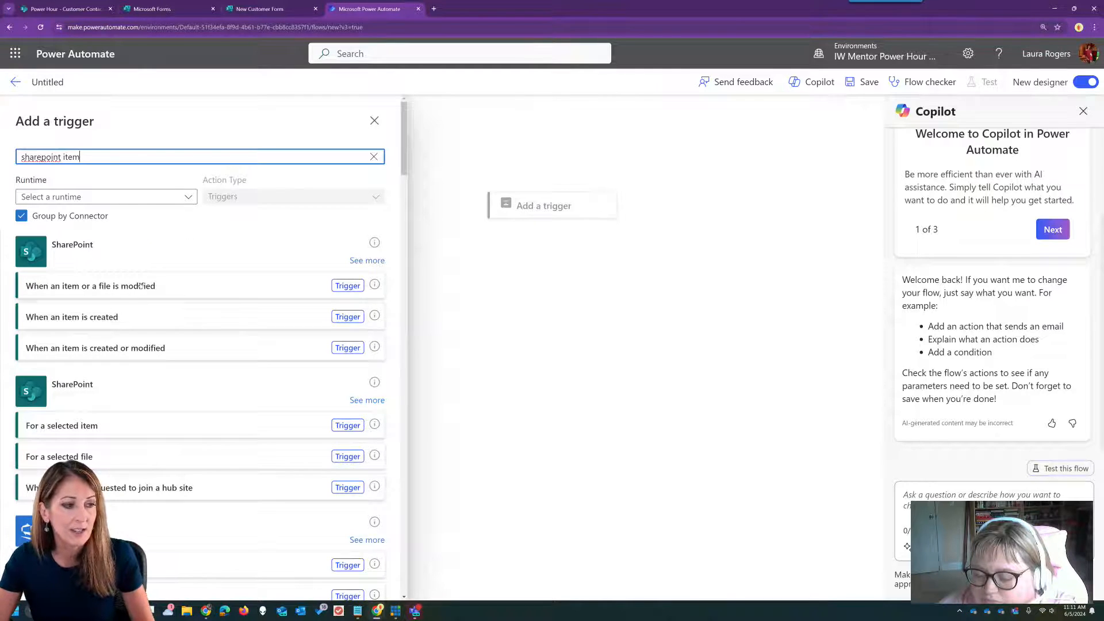
left_click(113, 318)
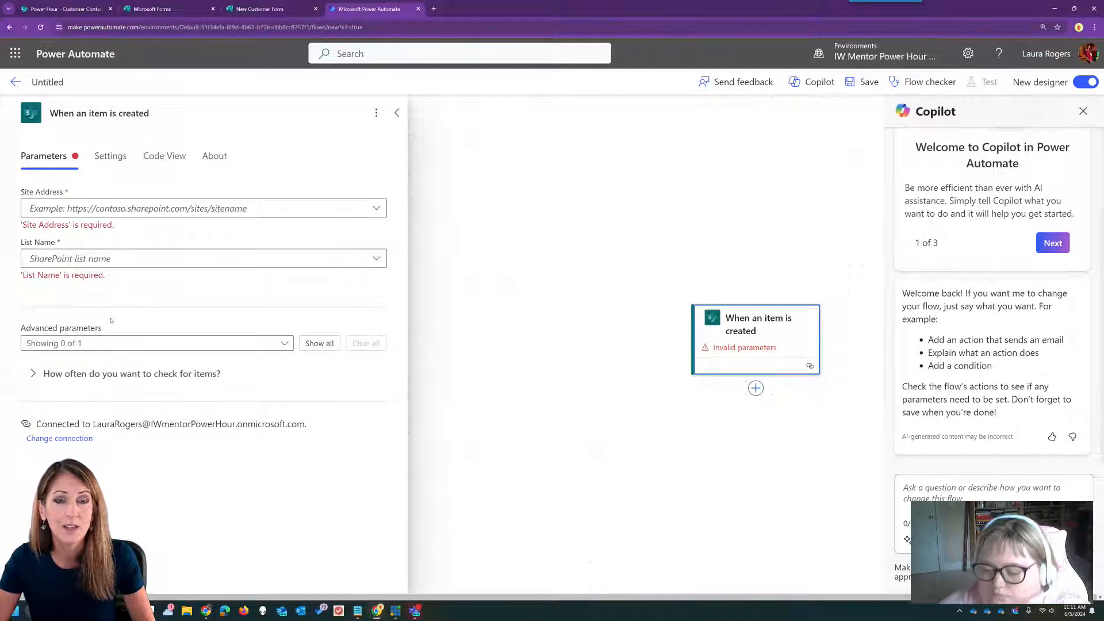
- Point the trigger at the Power Hour site's Customer Contacts list and insert a new step
left_click(377, 208)
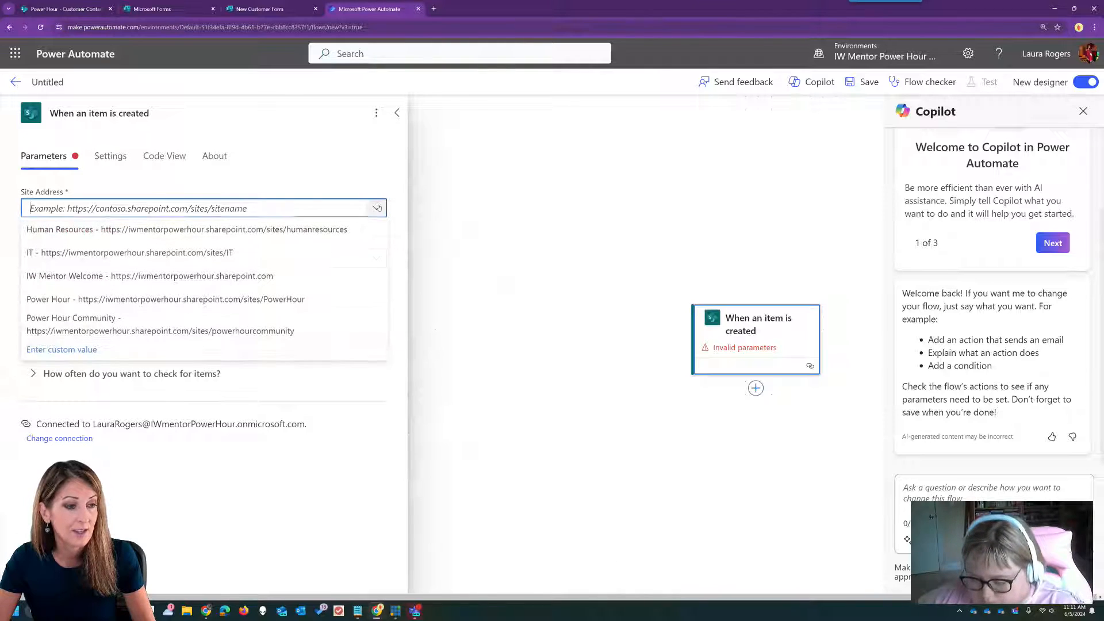
left_click(245, 301)
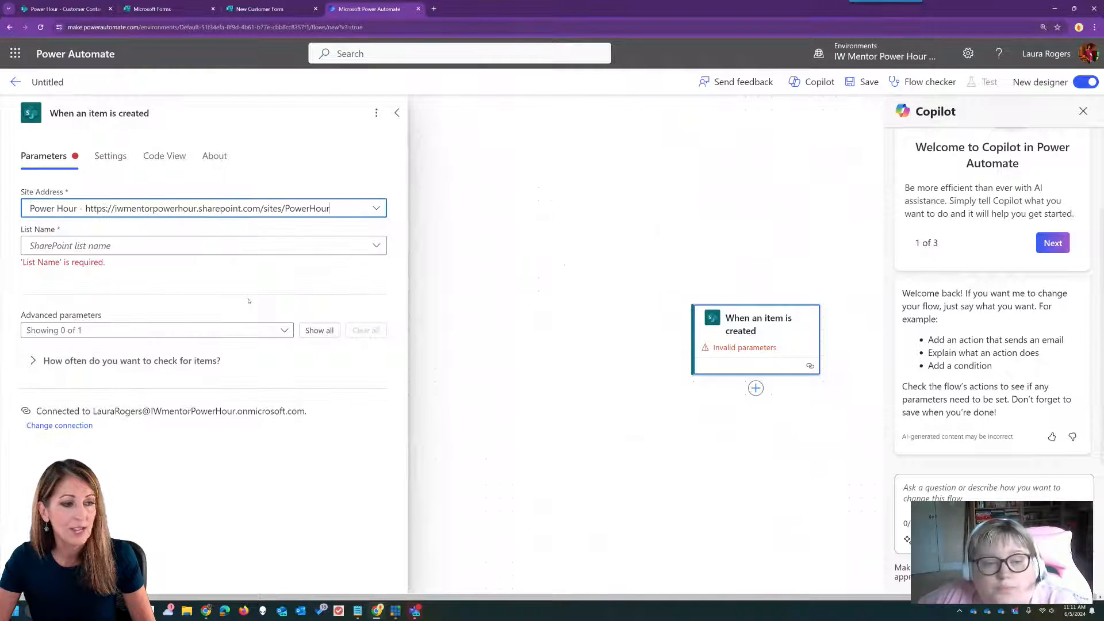
left_click(376, 246)
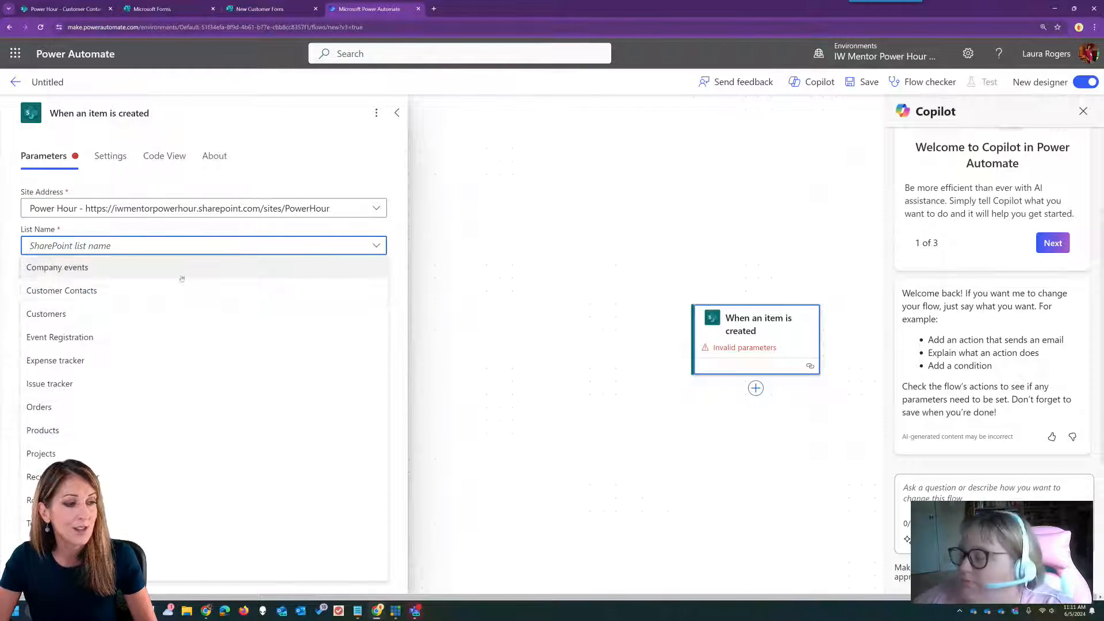
left_click(225, 289)
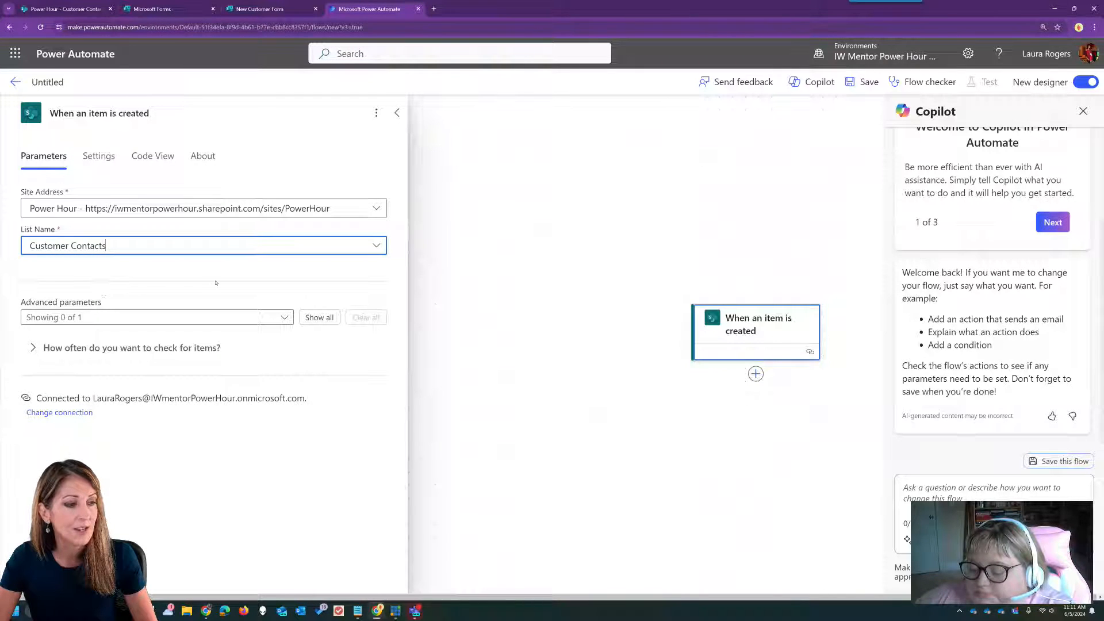
left_click_drag(677, 410, 517, 366)
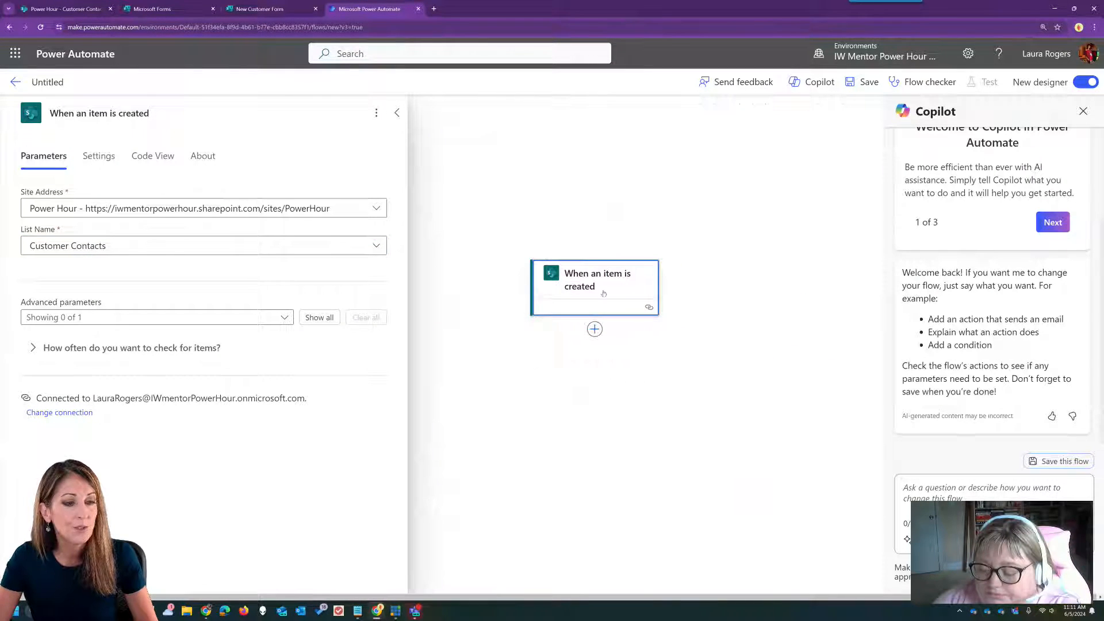
left_click(594, 330)
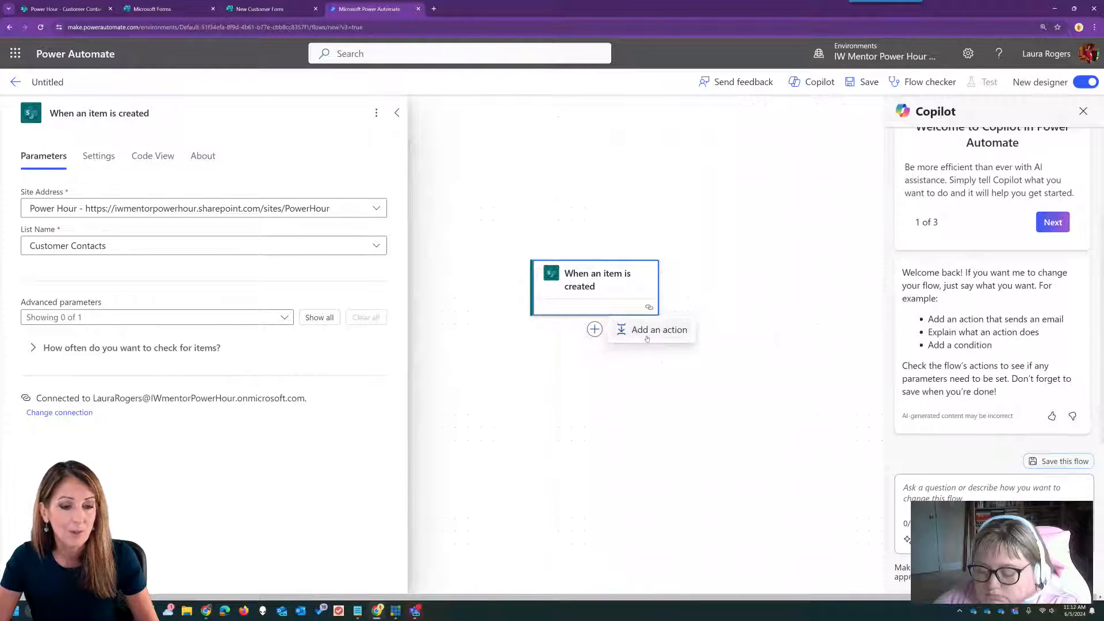
- Add a Send an email (V2) action to the item's E-Mail with subject 'Welcome to IW Mentor'
left_click(622, 329)
type("email")
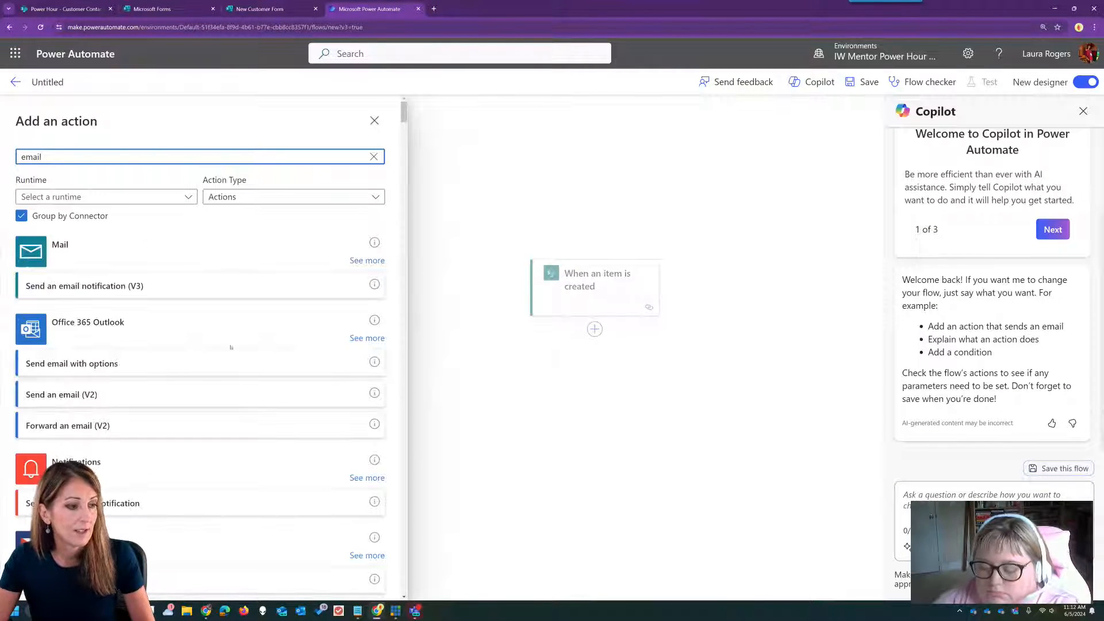
left_click(141, 394)
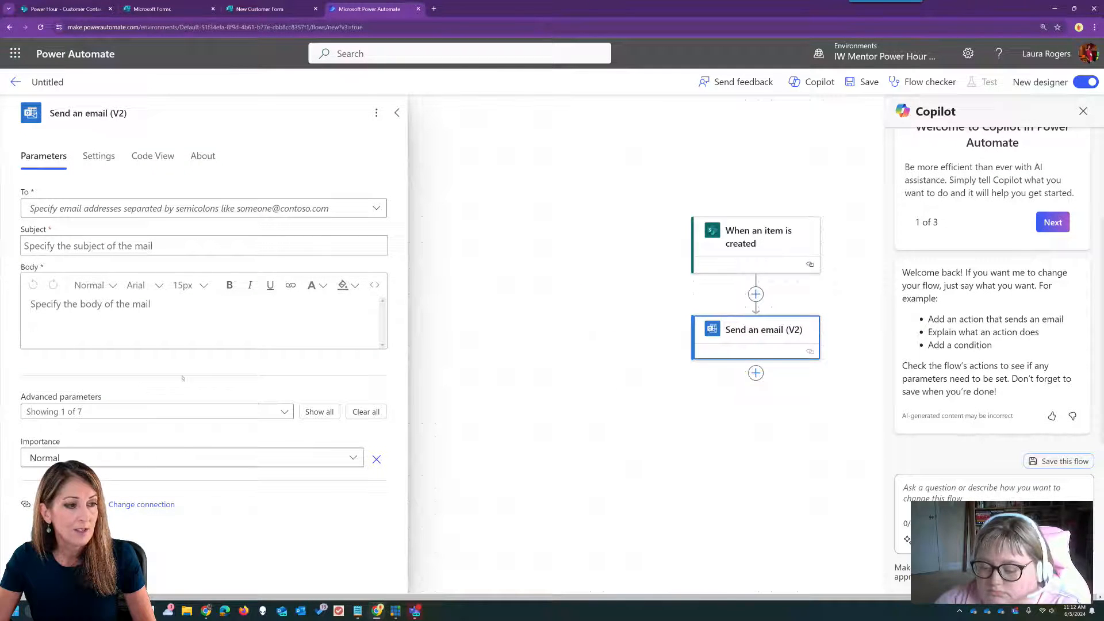
left_click(310, 209)
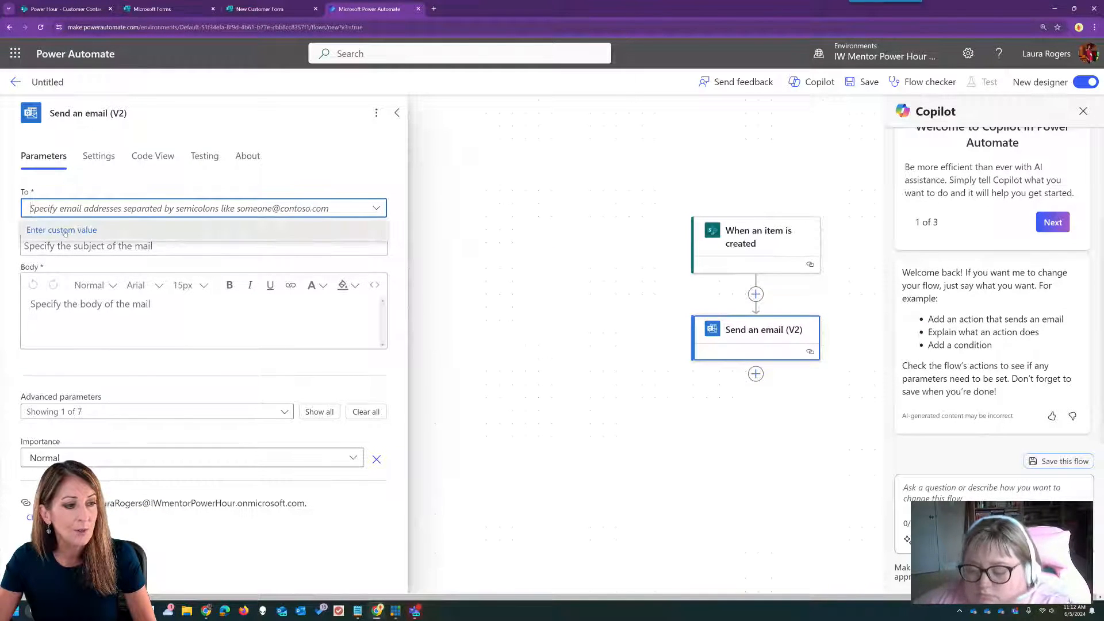
left_click(65, 230)
left_click(10, 198)
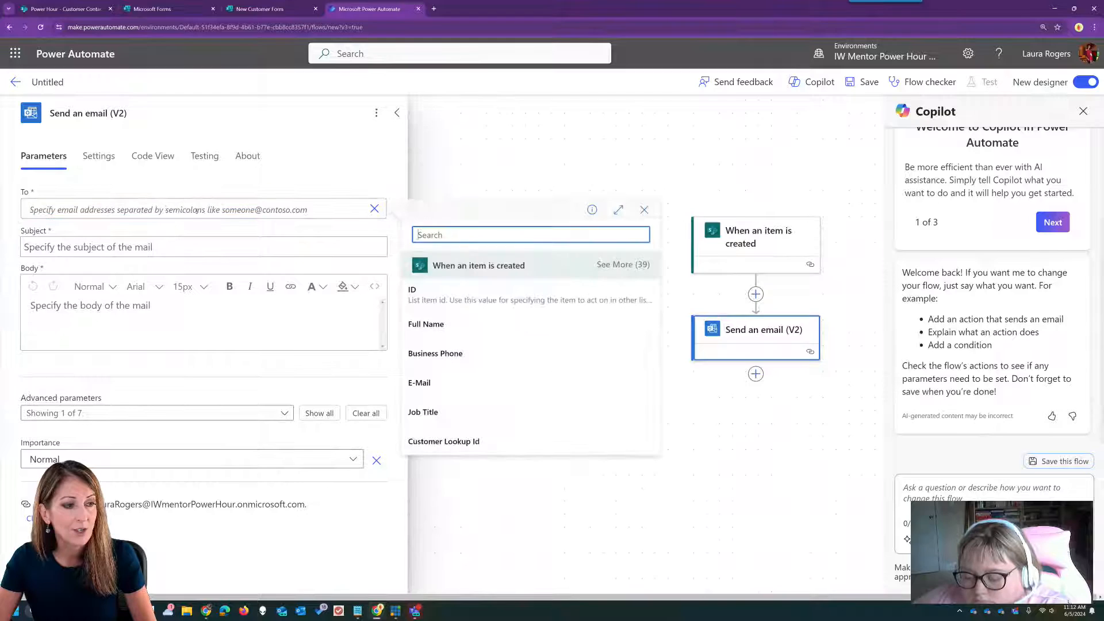
left_click(478, 382)
left_click(203, 245)
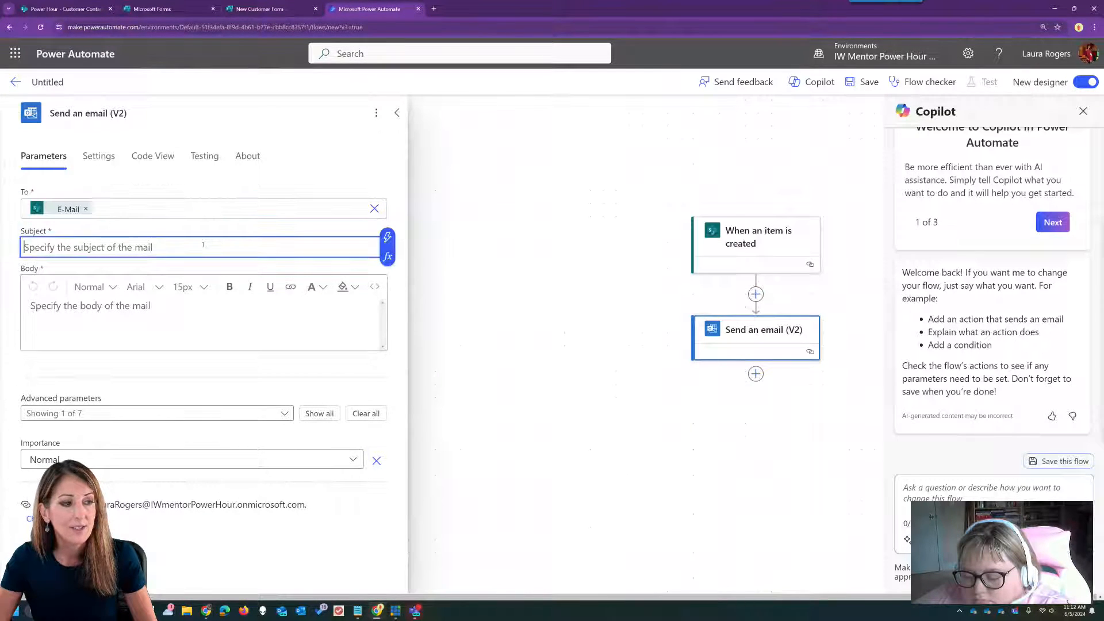
type("Welcome ")
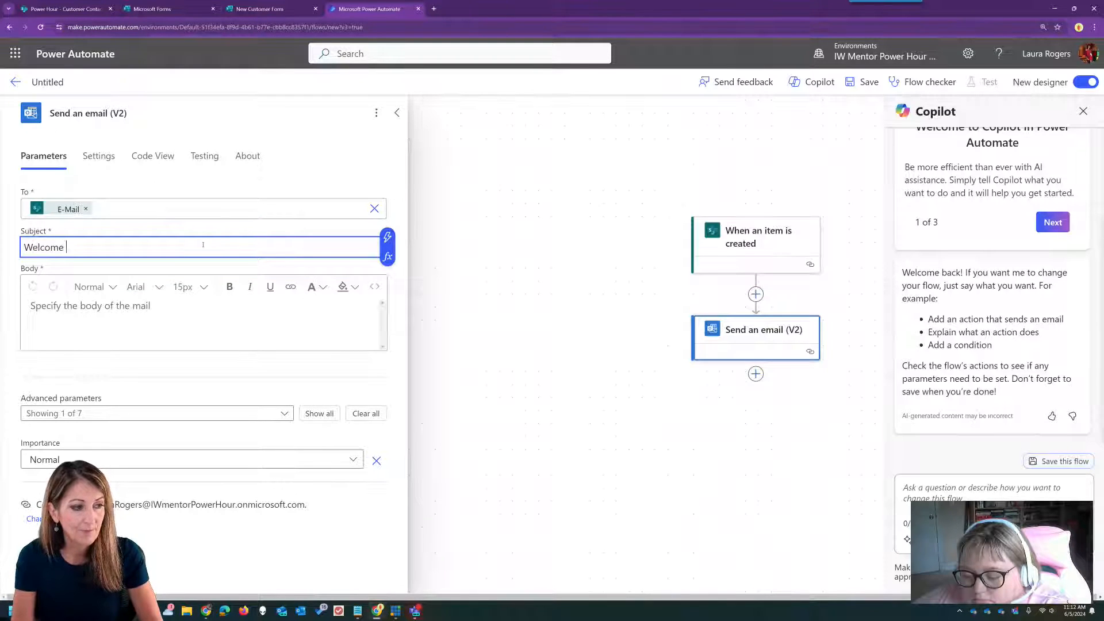
type("to IW Mentor")
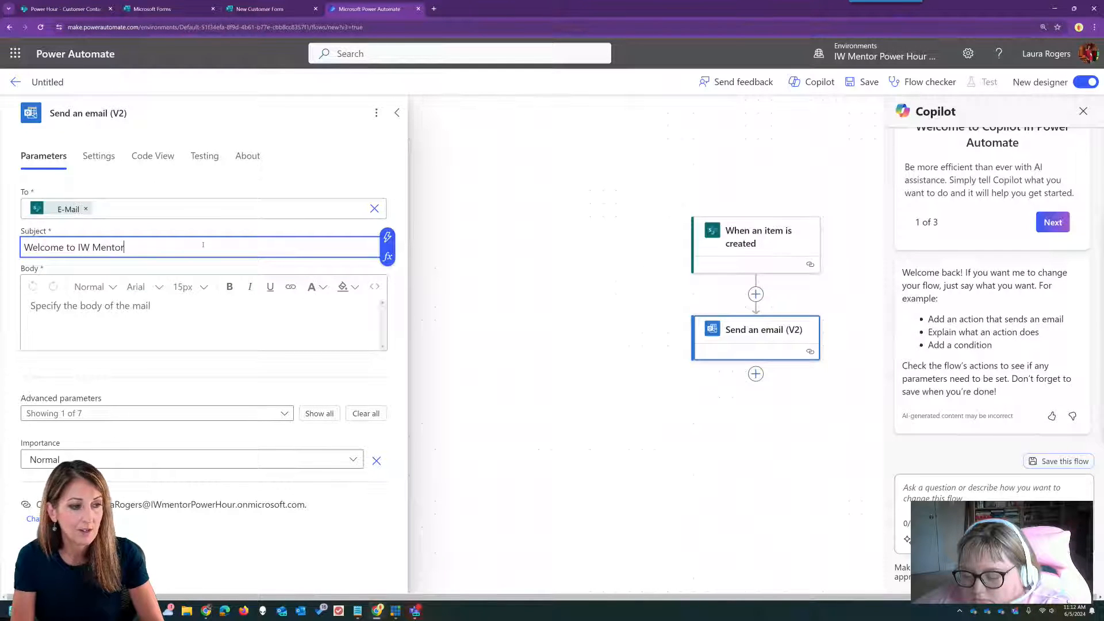
- Write the body 'Please fill out our customer form.' plus CLICK HERE hyperlinked to the pre-filled form URL
left_click(190, 307)
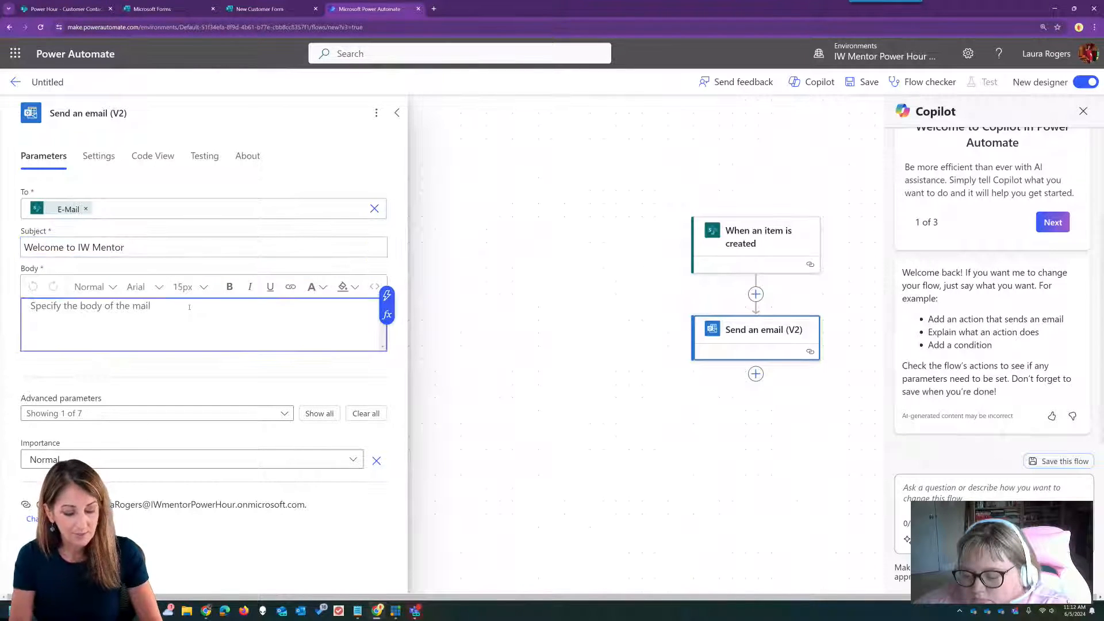
type("Please fill out our customer")
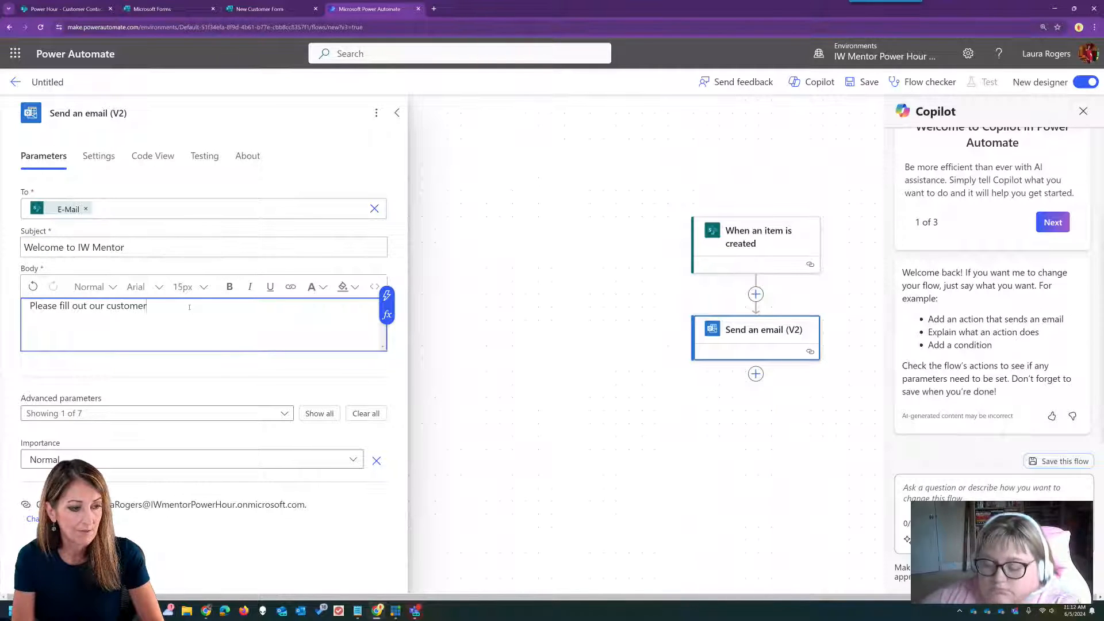
type(" form.")
key("Return")
key("Return")
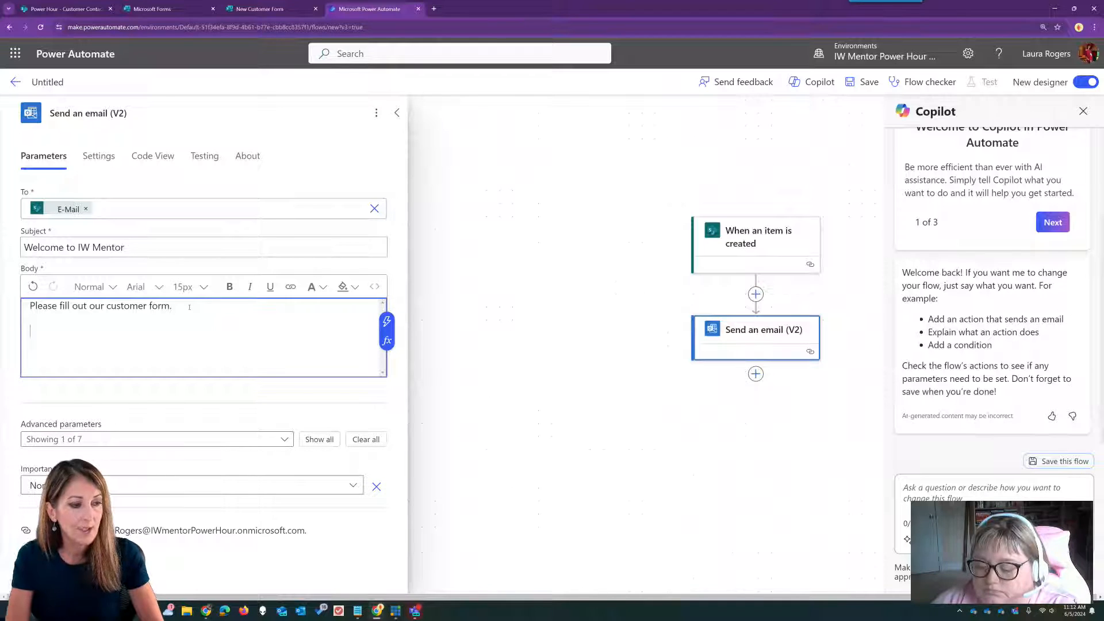
key("Caps_Lock")
type("CLICK HERE")
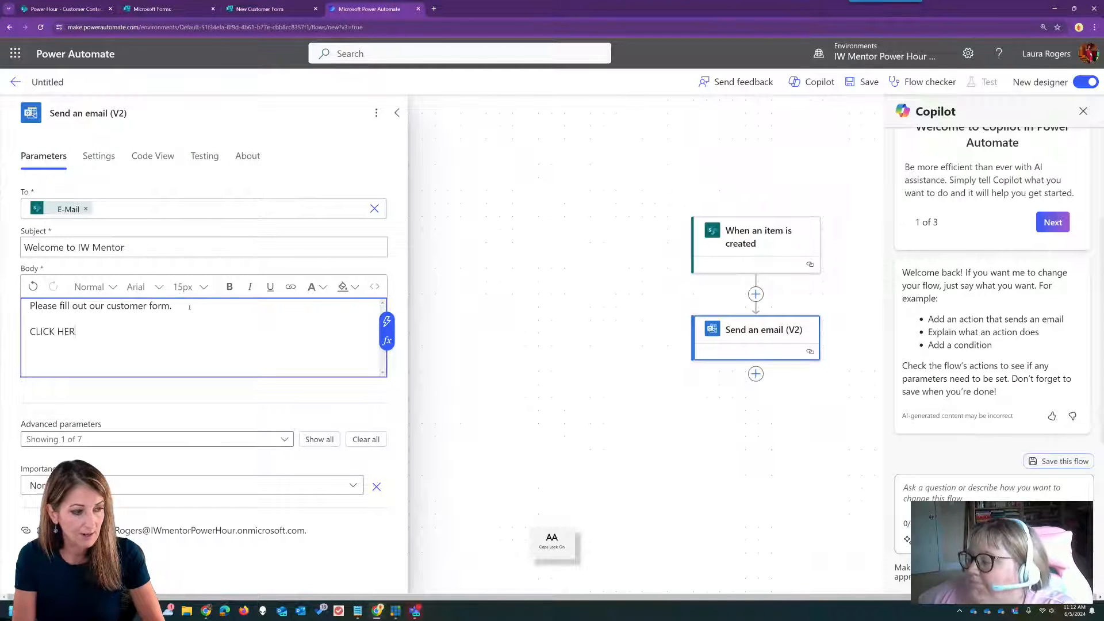
left_click_drag(80, 330, 28, 330)
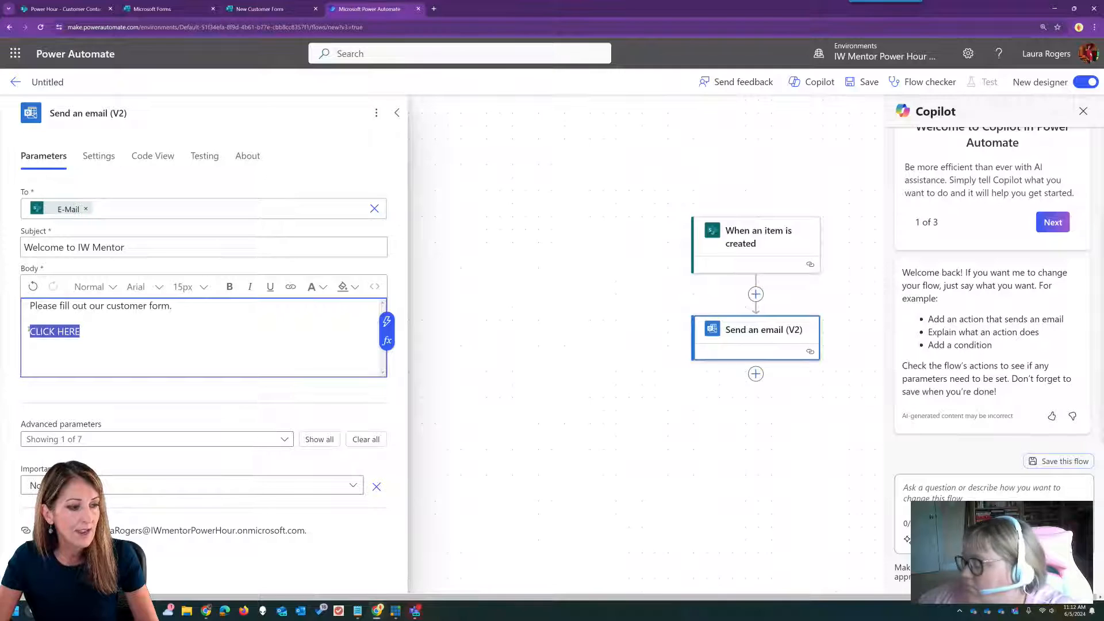
left_click(290, 287)
left_click_drag(64, 355, 32, 356)
key("ctrl+v")
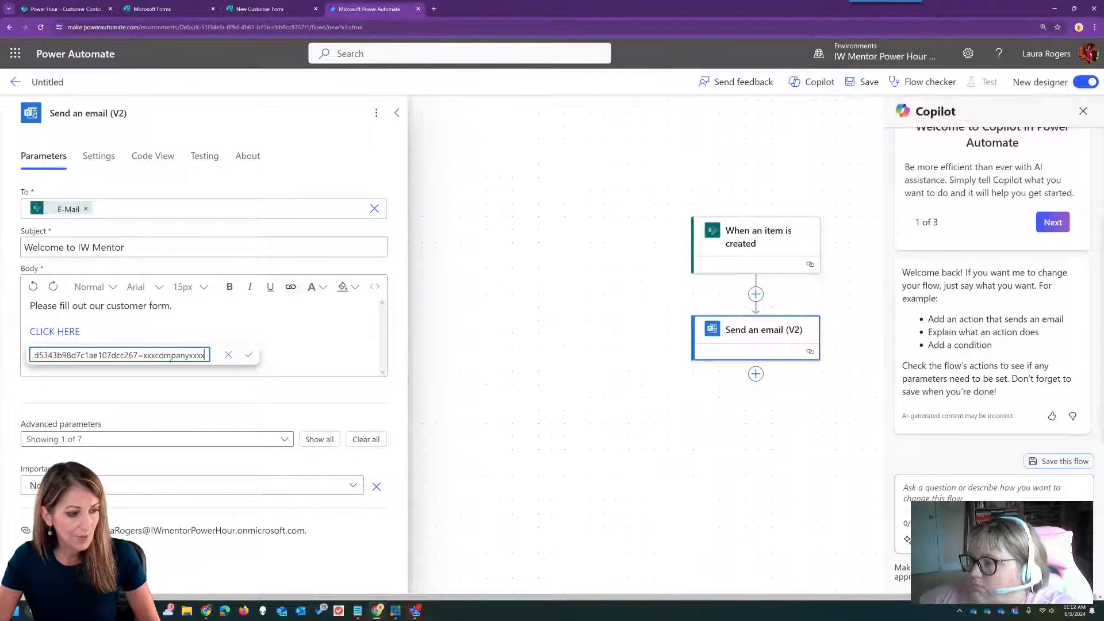
left_click(249, 354)
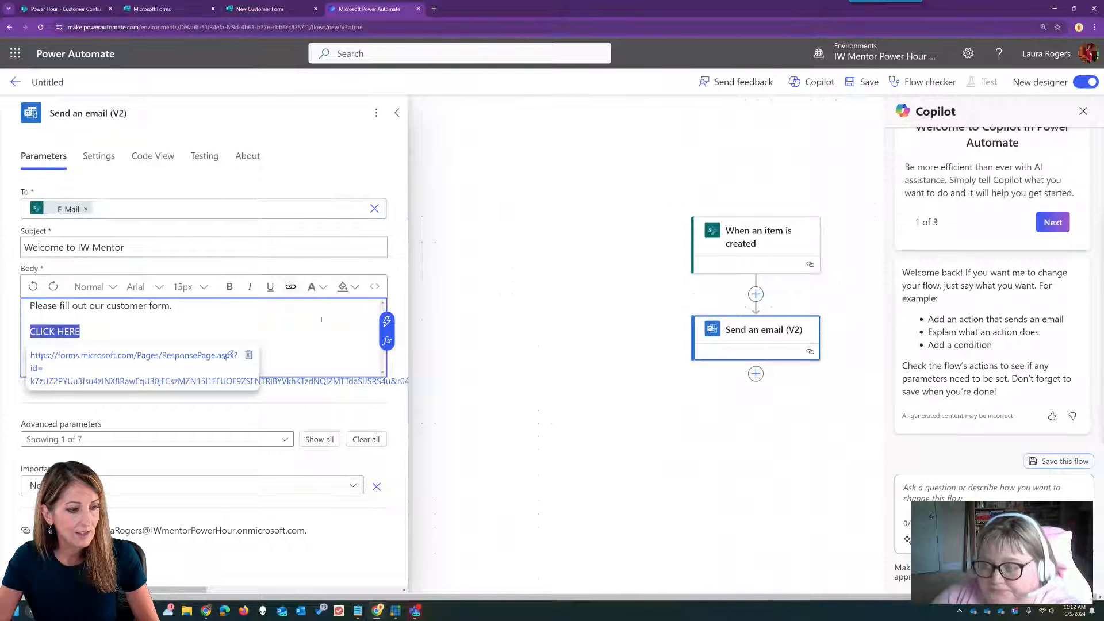
left_click(374, 287)
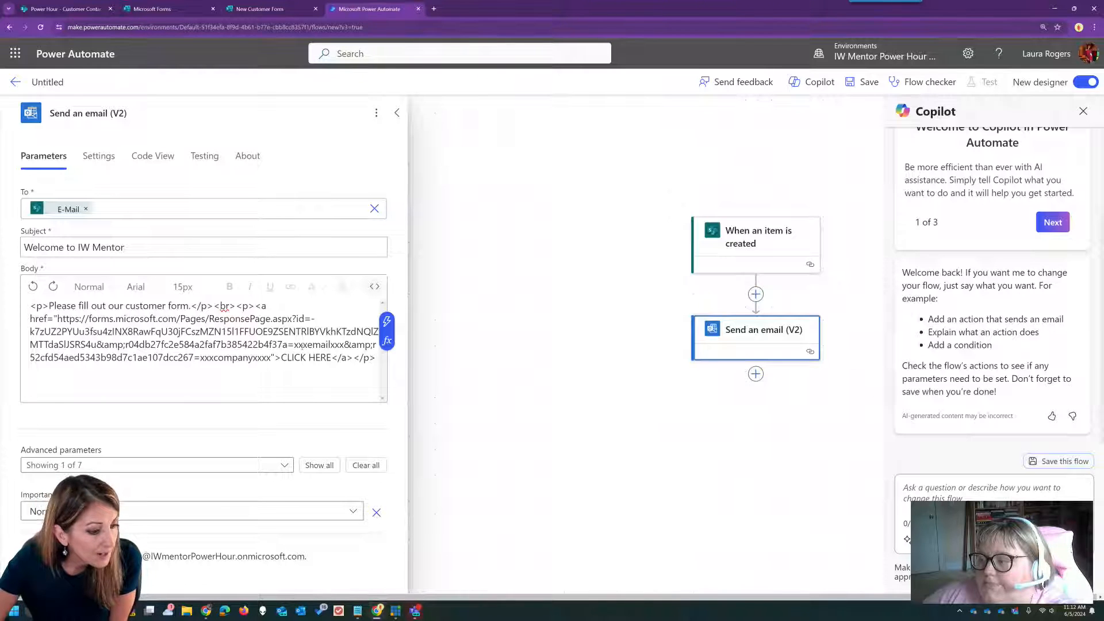
- In the body HTML, swap xxxemailxxx for the E-Mail dynamic value and select the company placeholder
left_click_drag(294, 344, 344, 345)
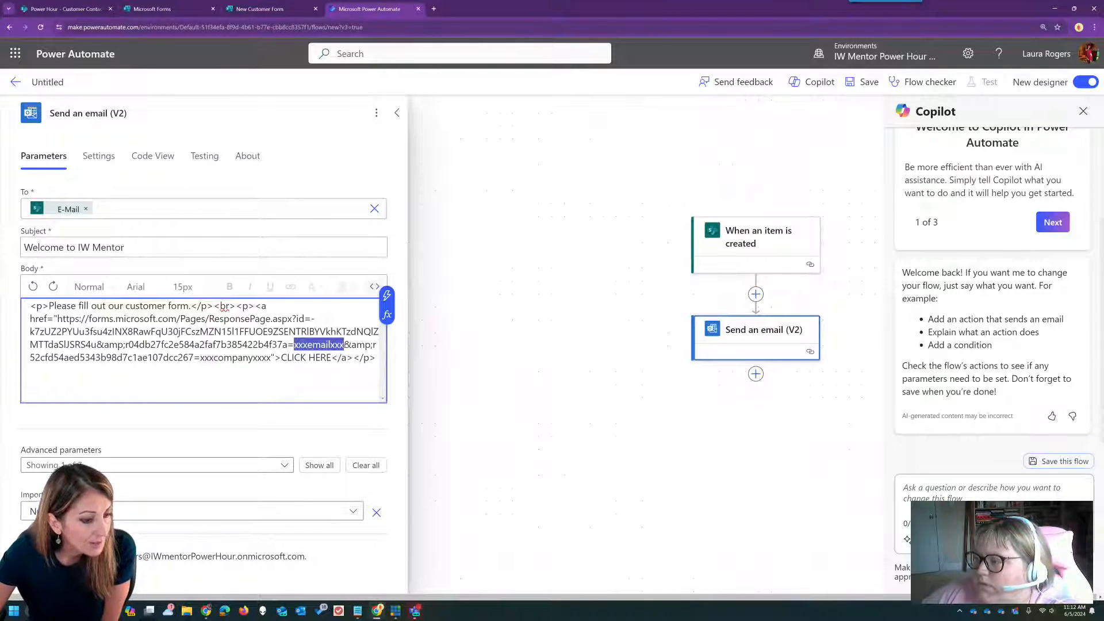
left_click(387, 295)
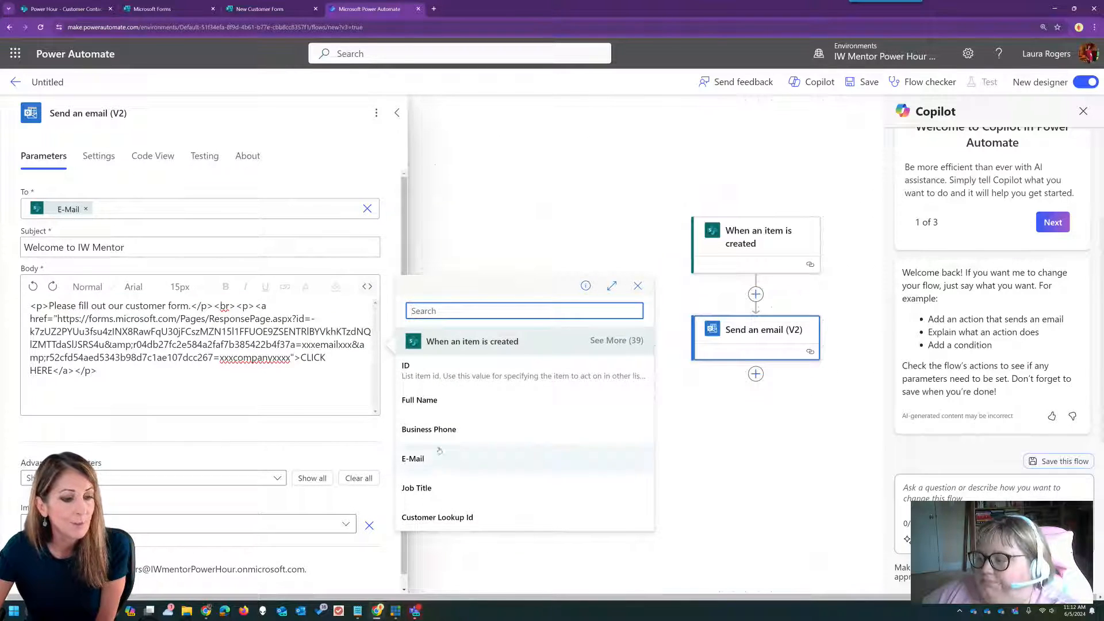
left_click(442, 460)
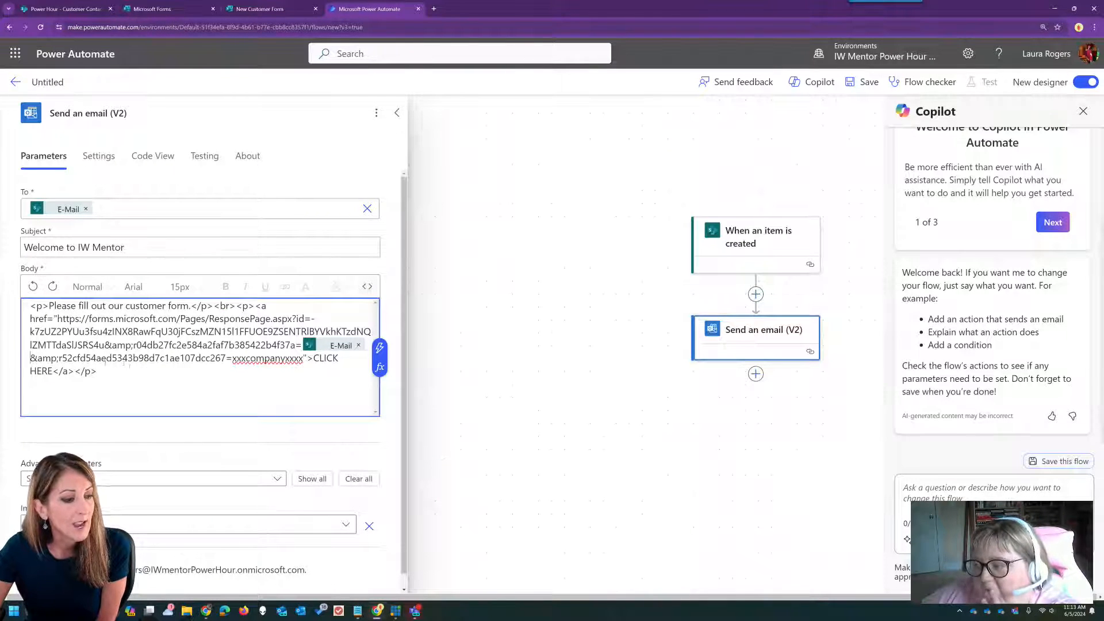
left_click_drag(233, 358, 303, 358)
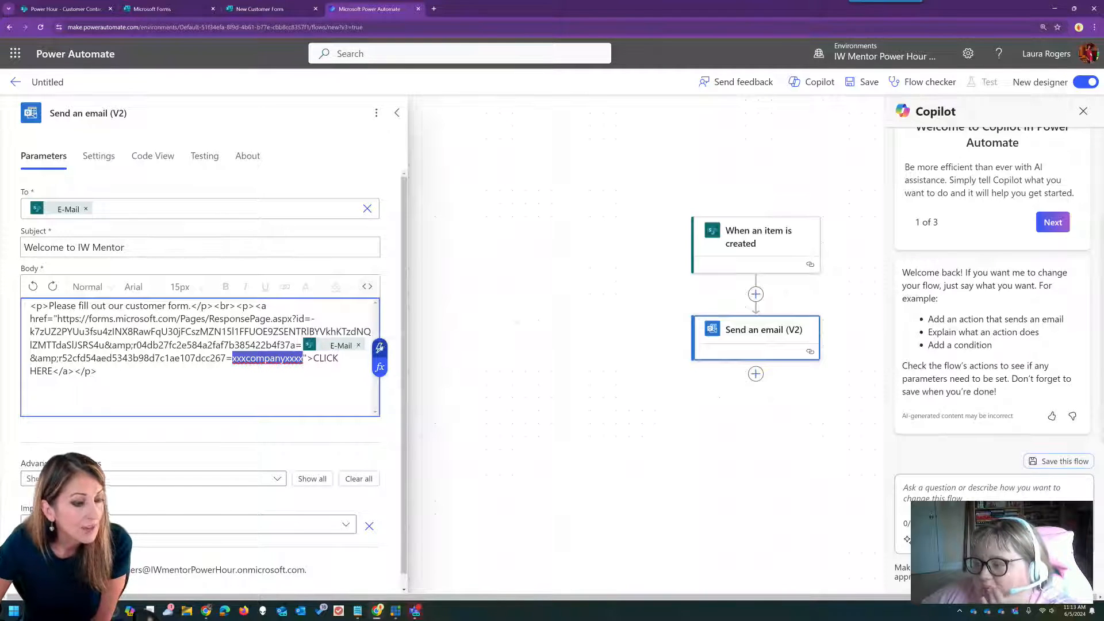
left_click(380, 347)
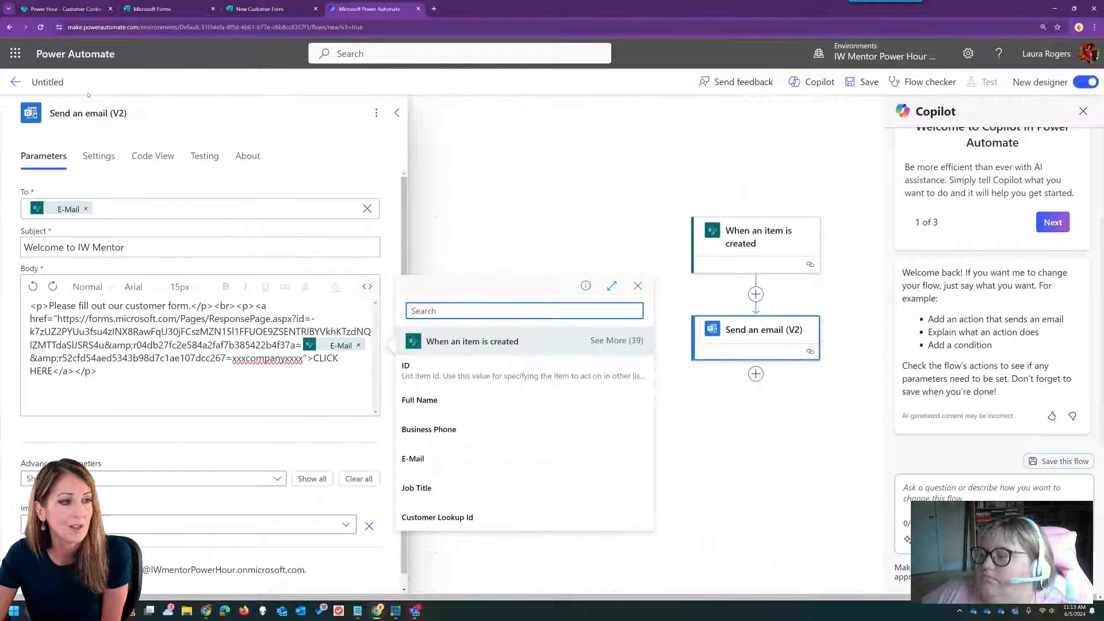
left_click(60, 81)
- Retitle the untitled flow 'New Customer Form', correcting the caps-lock typo, and save it
type("nEW cUSTOMER")
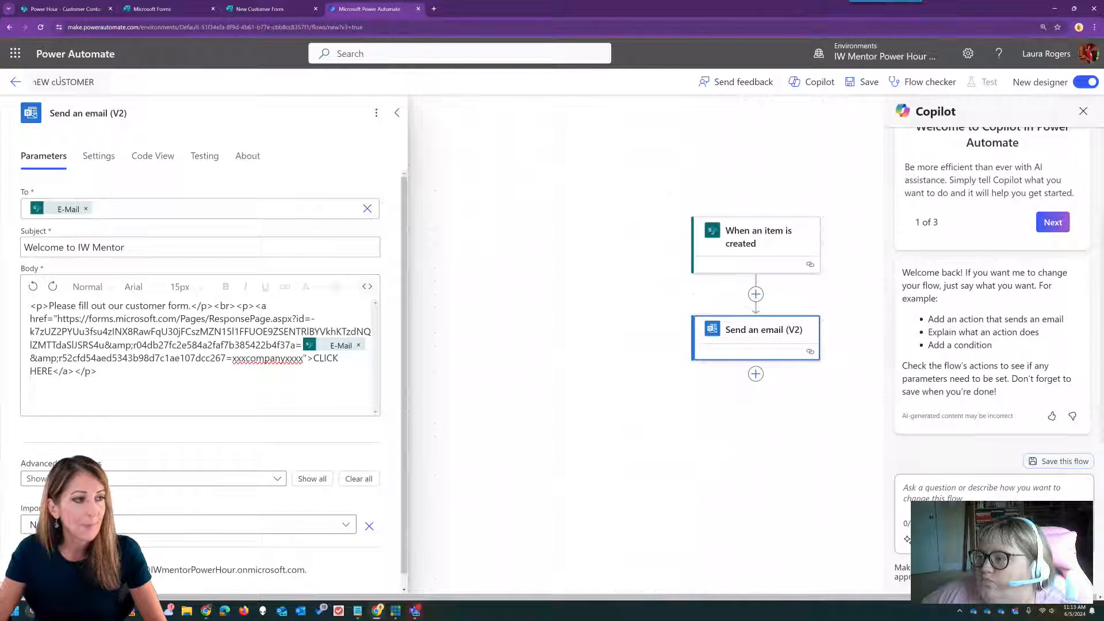
key("BackSpace")
key("BackSpace")
key("BackSpace")
key("BackSpace")
key("BackSpace")
key("BackSpace")
key("BackSpace")
key("BackSpace")
key("BackSpace")
key("BackSpace")
key("BackSpace")
key("BackSpace")
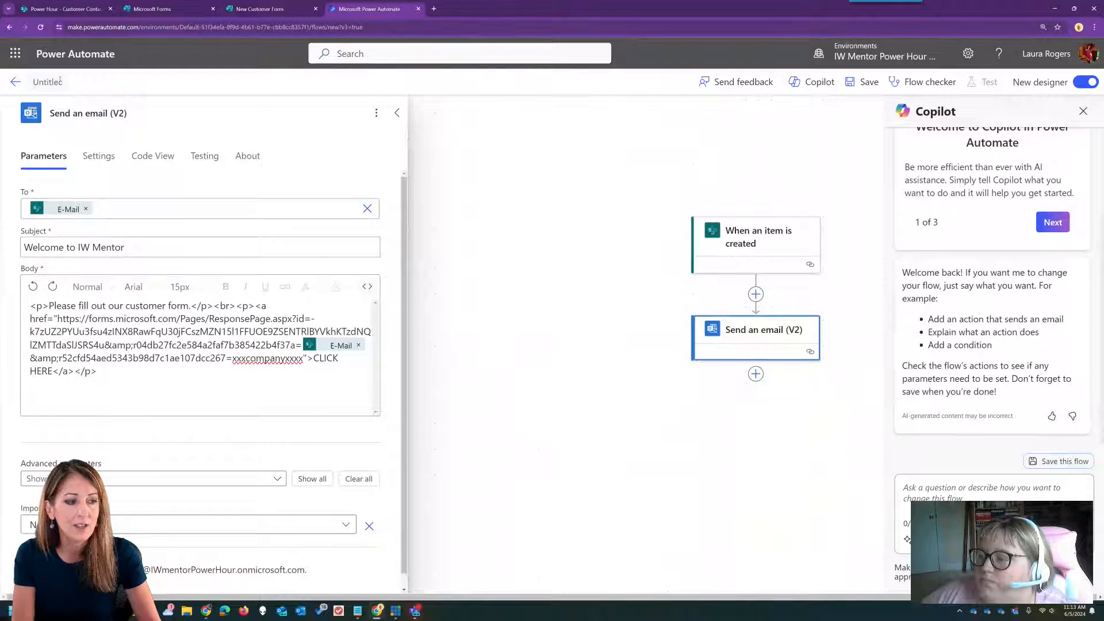
key("Caps_Lock")
type("Compan")
key("BackSpace")
key("BackSpace")
key("BackSpace")
key("BackSpace")
key("BackSpace")
key("BackSpace")
type("New")
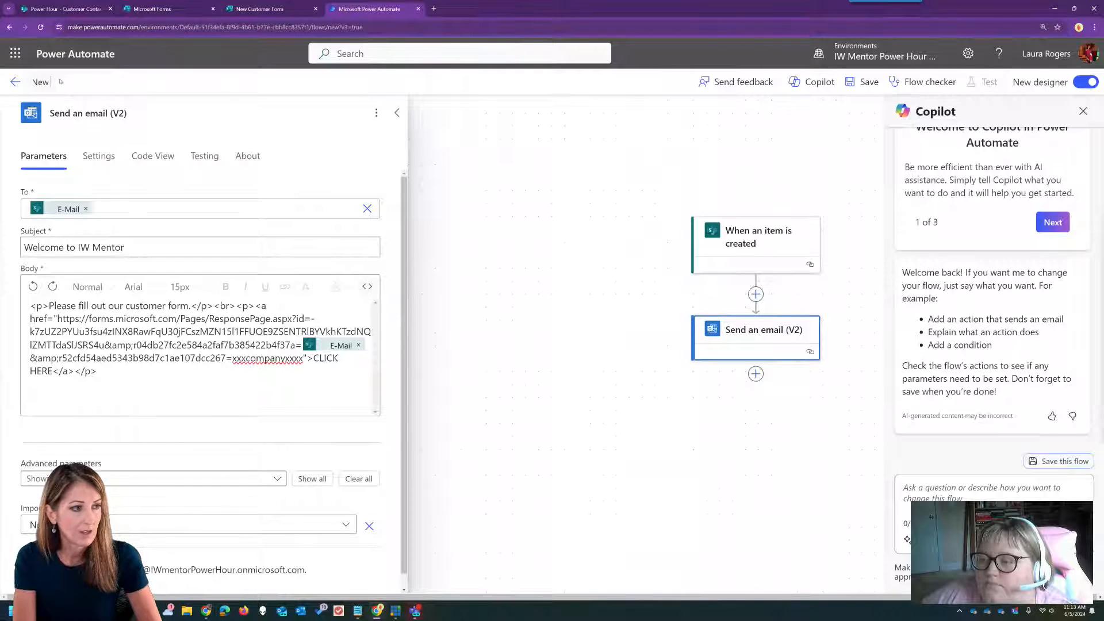
type(" Customer Form")
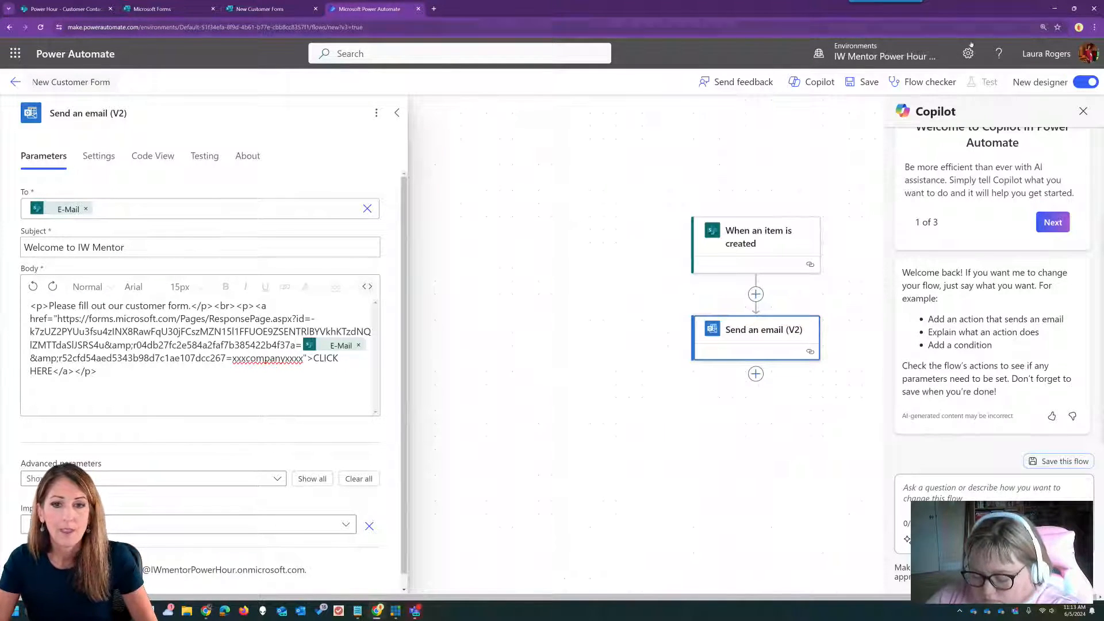
left_click(857, 82)
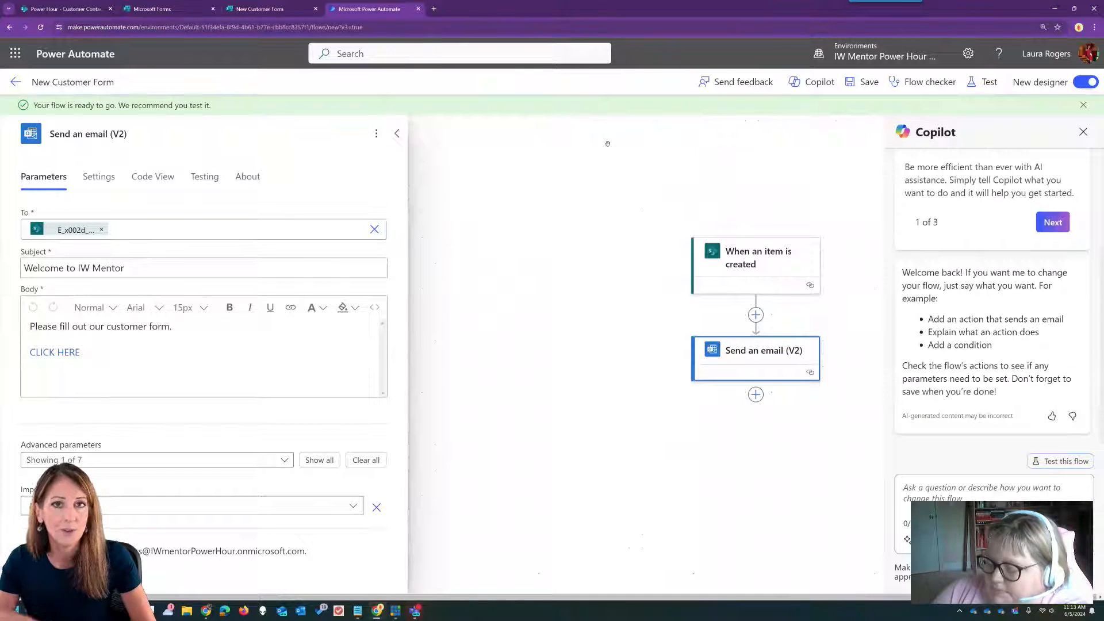
- Visit the flow's details page, reopen the flow, then switch to the SharePoint Customer Contacts list
left_click(15, 81)
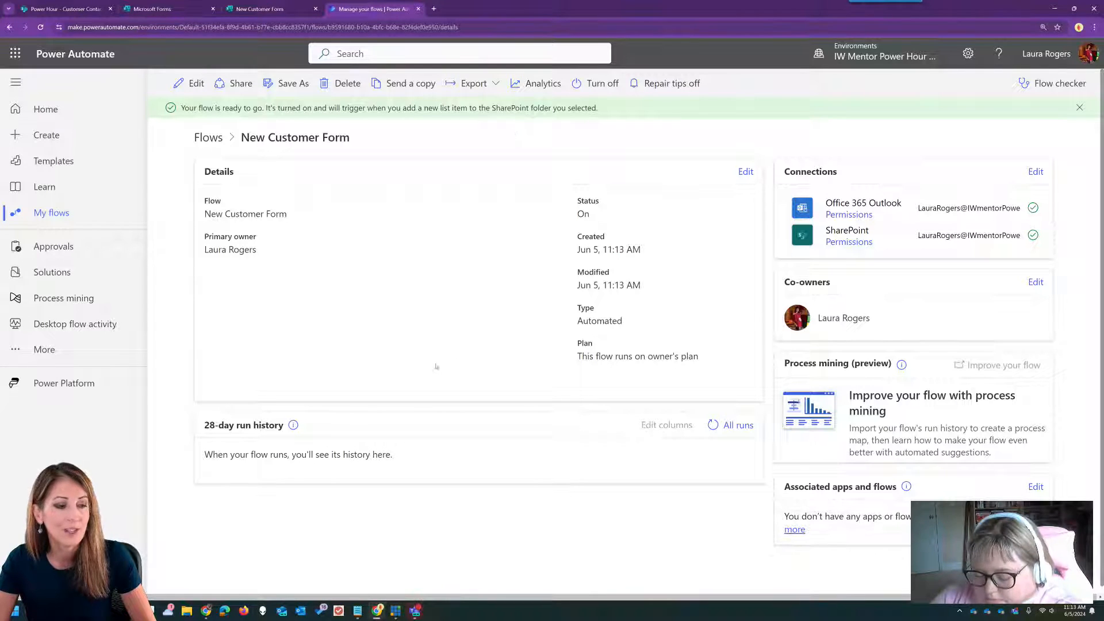
left_click(190, 84)
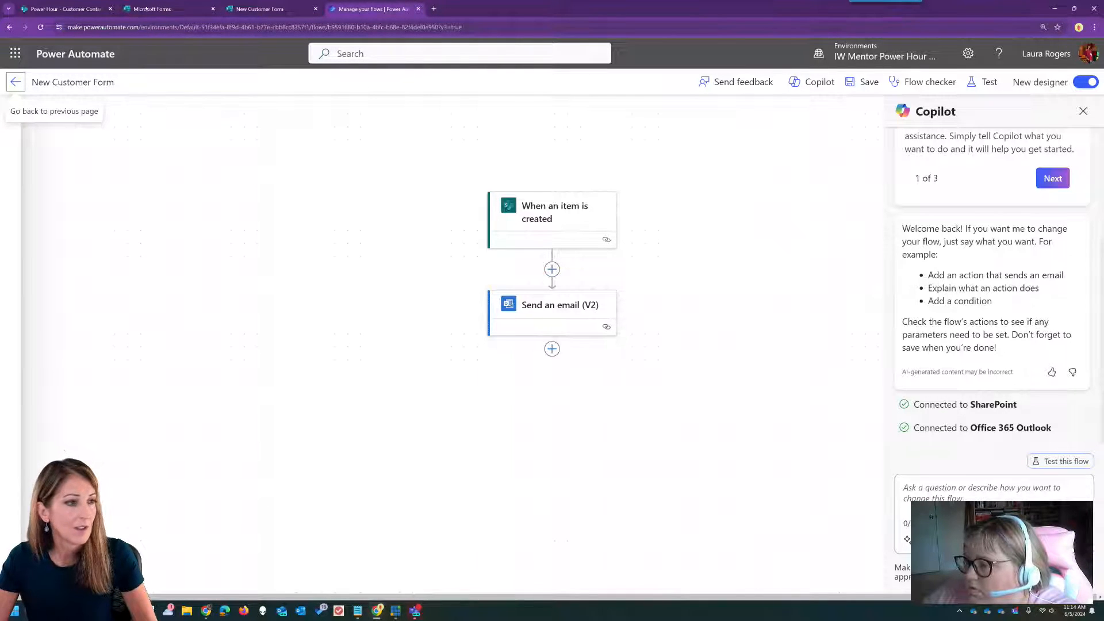
left_click(64, 8)
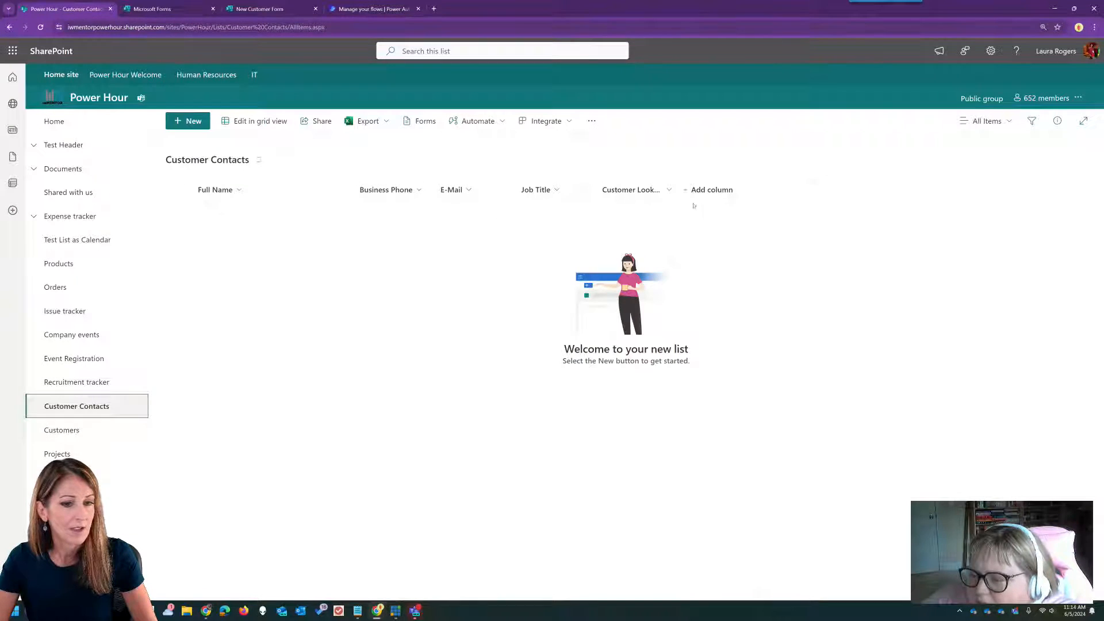
- Add a single-line text column named Company to Customer Contacts, then return to the flow
left_click(708, 190)
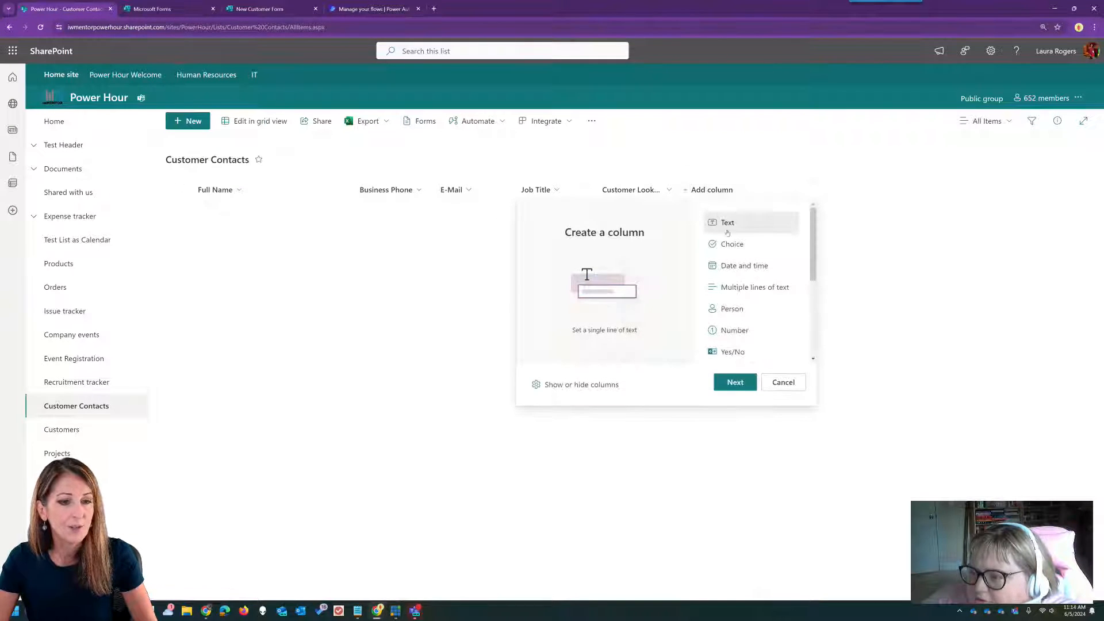
left_click(735, 383)
type("Company")
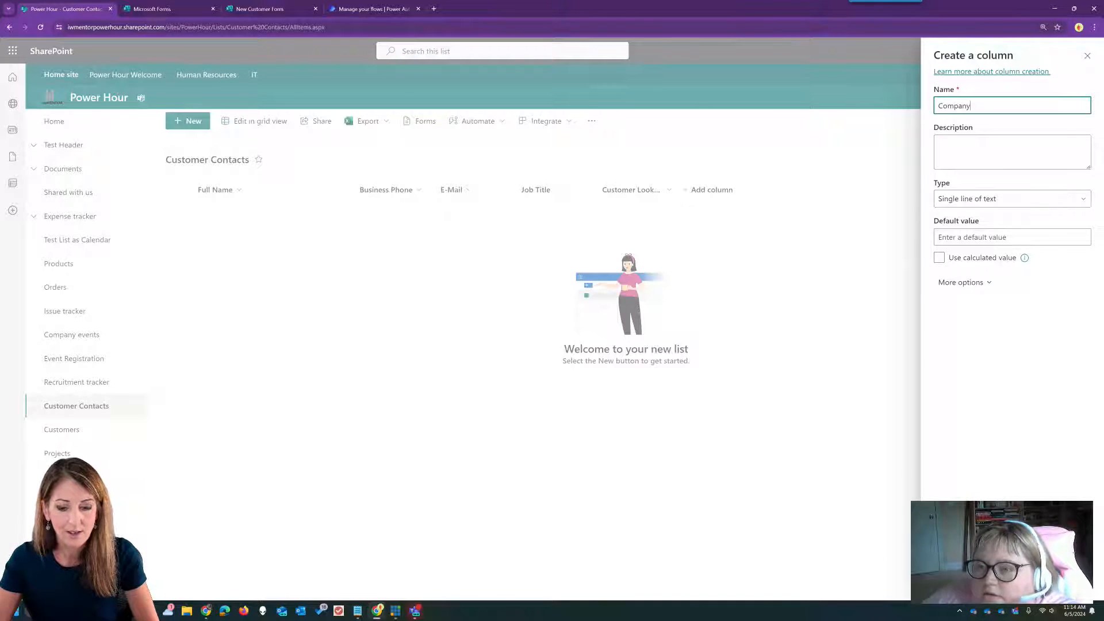
key("Return")
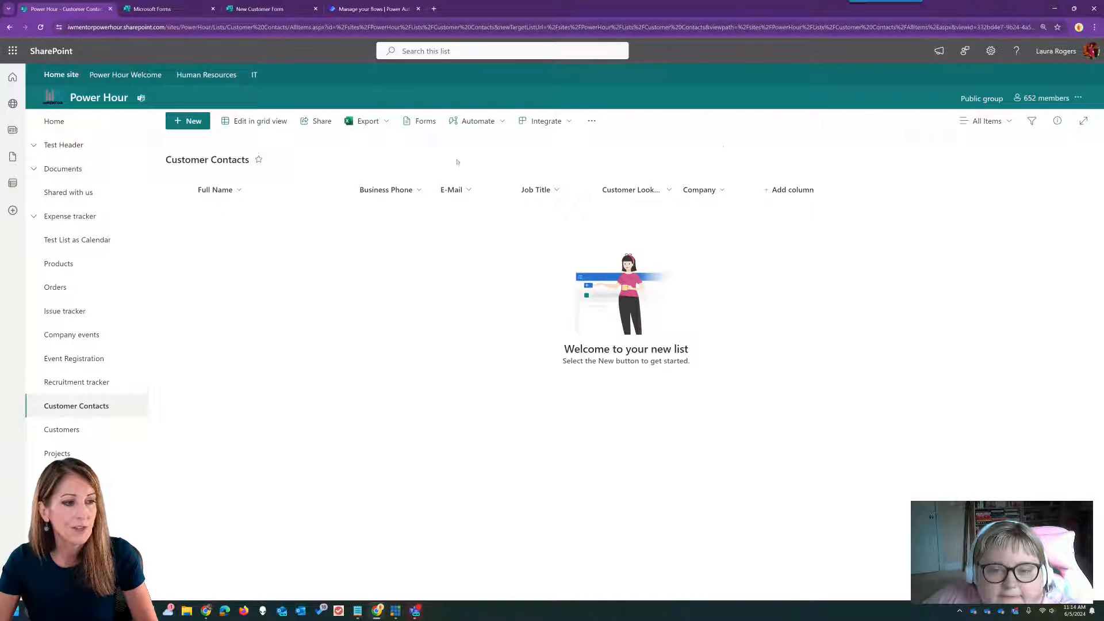
left_click(357, 9)
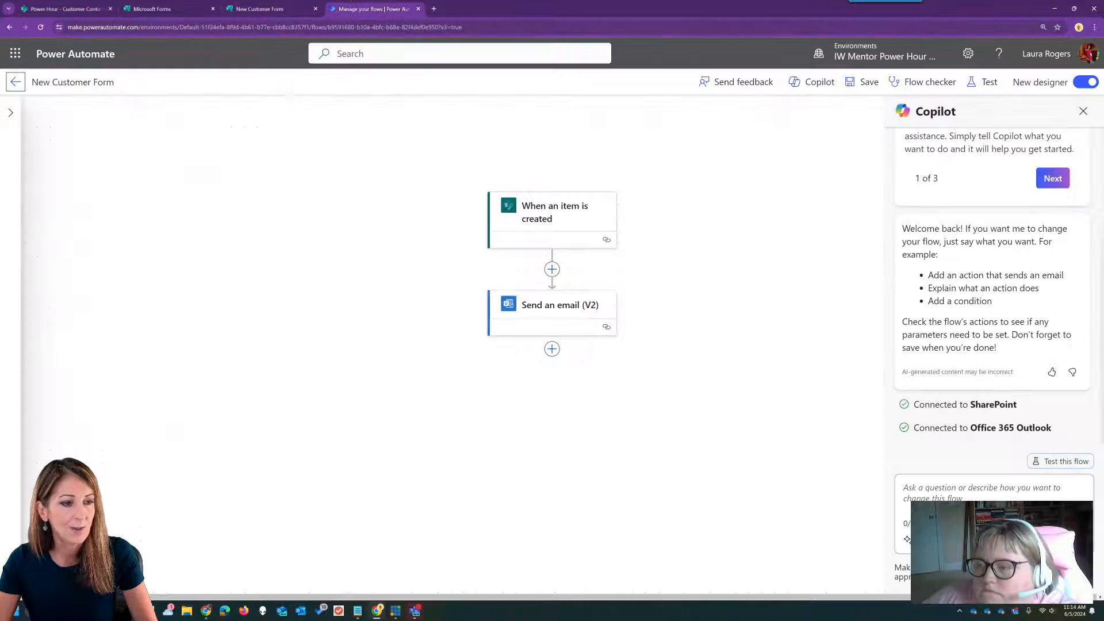
- Reopen the flow for editing and show the Send an email (V2) body as HTML code
left_click(16, 82)
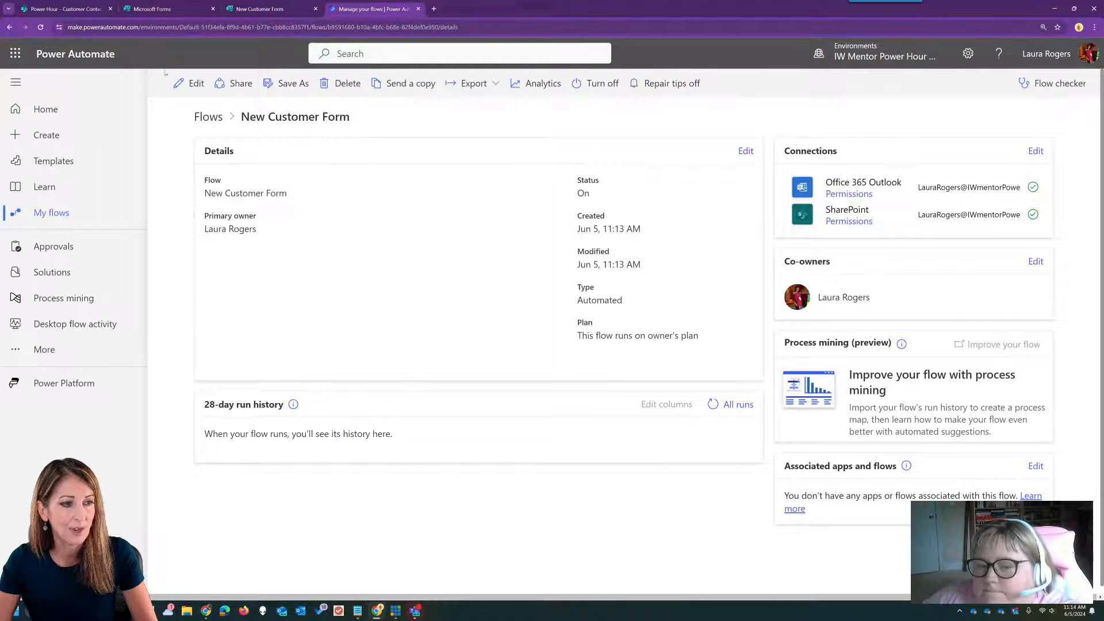
left_click(190, 84)
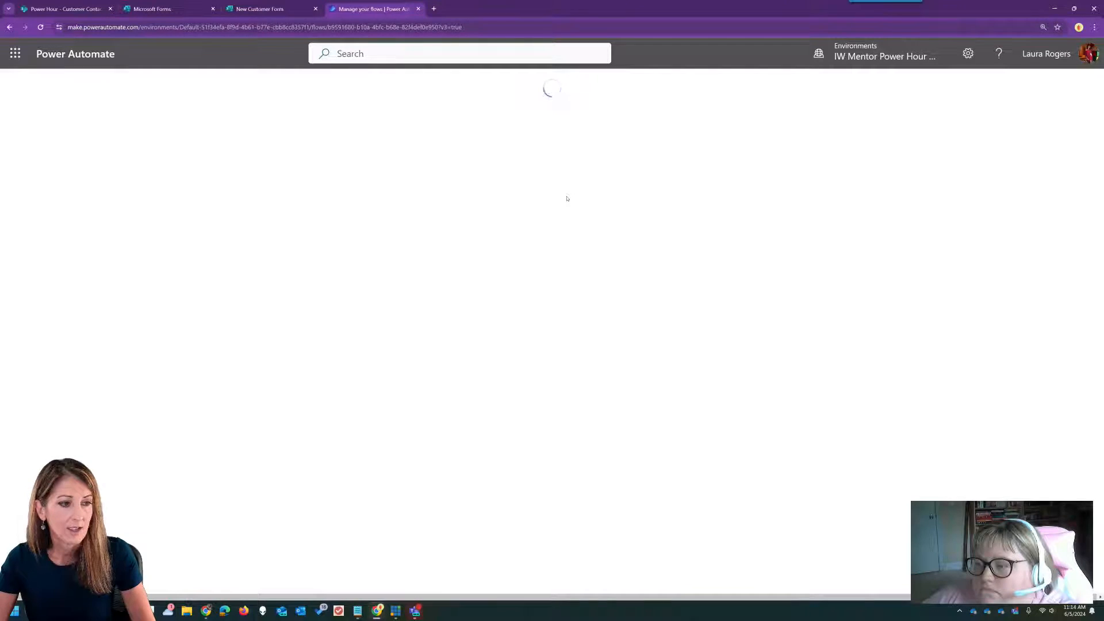
left_click(547, 297)
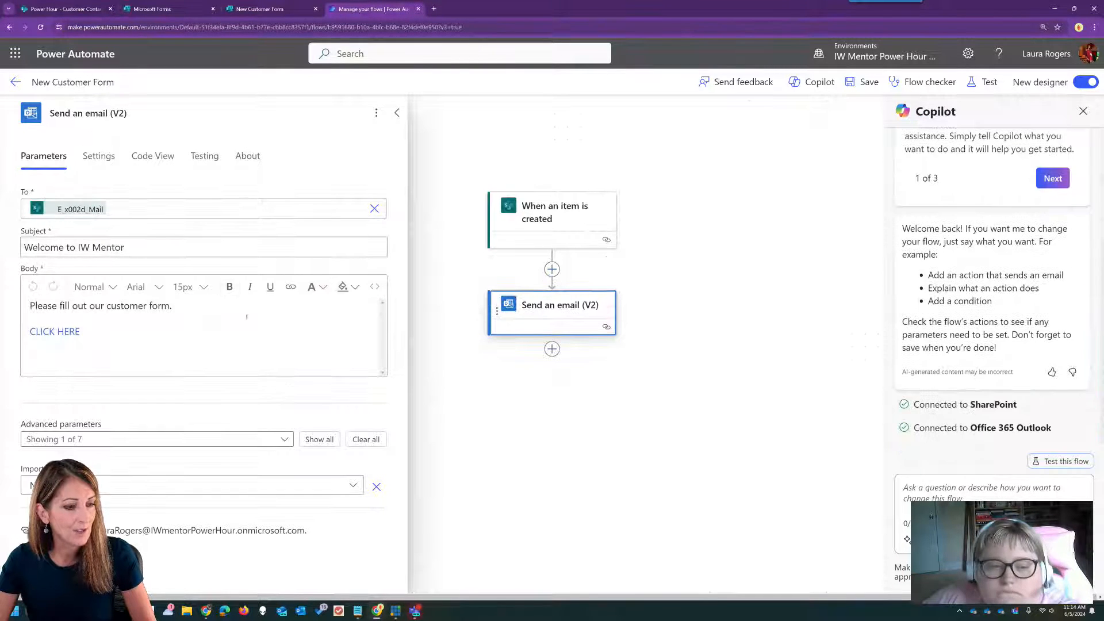
left_click(374, 286)
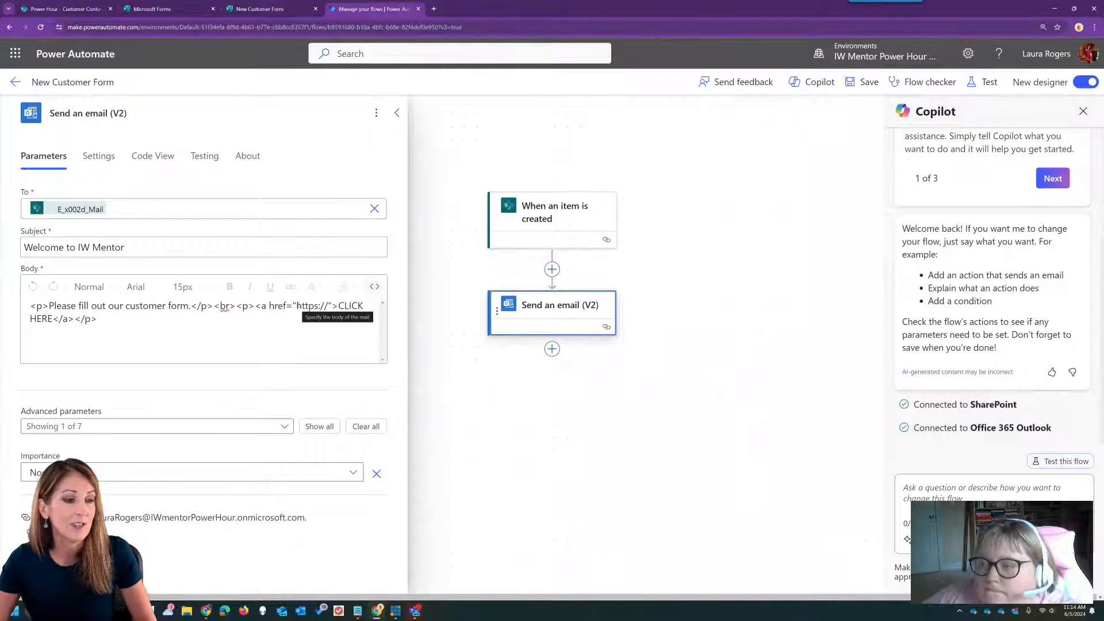
- Paste the pre-filled Forms URL into the link and replace xxxemailxxx with the item's E-Mail
left_click_drag(296, 305, 328, 305)
type("https://forms.microsoft.com/Pages/ResponsePage.aspx?id=-k7zUZ2PYUu3fsu4zINX8RawFqU30jFCszMZN15I1FFUOE9ZSENTRlBYVkhKTzdNQlZMTTdaSlJSRS4u&r04db27fc2e584a2faf7b385422b4f37a=xxxemailxxx&r52cfd54aed5343b98d7c1ae107dcc267=xxxcompanyxxxx")
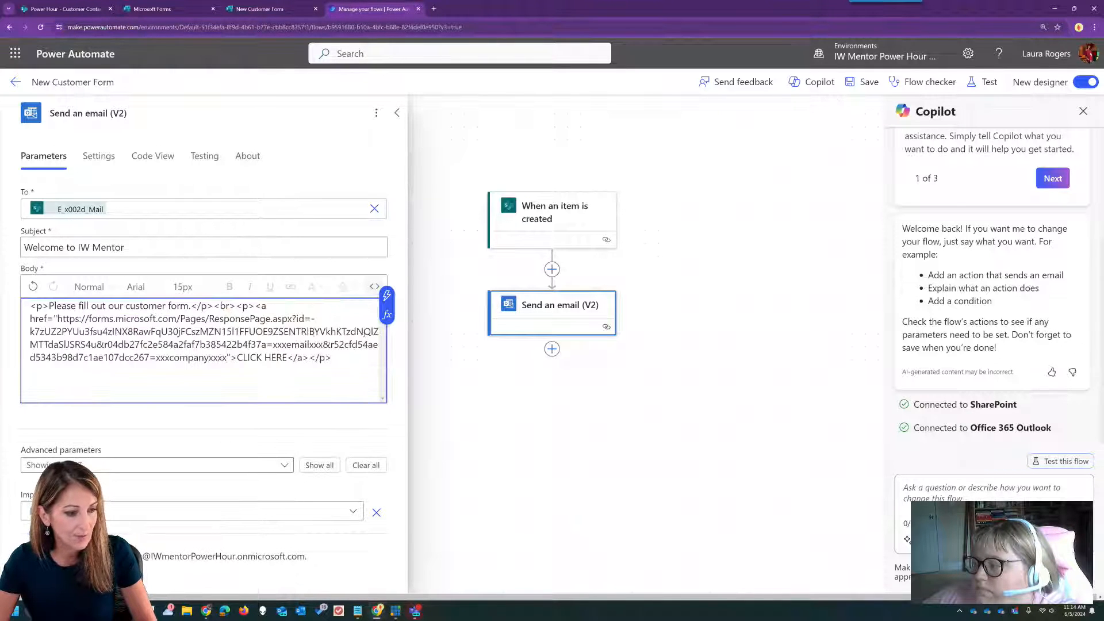
left_click_drag(272, 344, 323, 344)
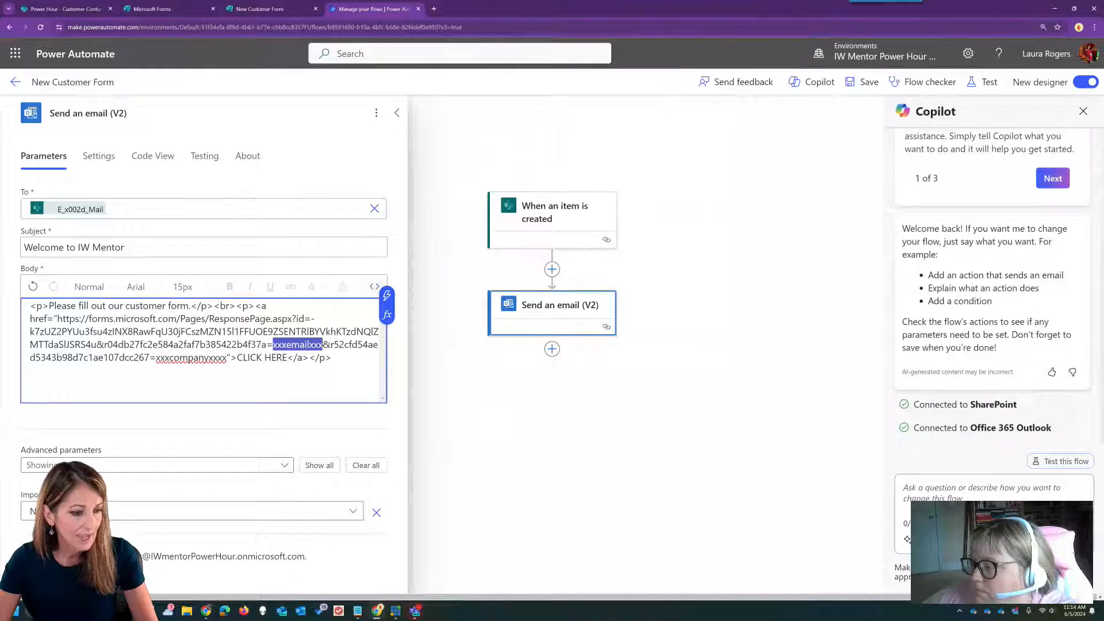
left_click(387, 295)
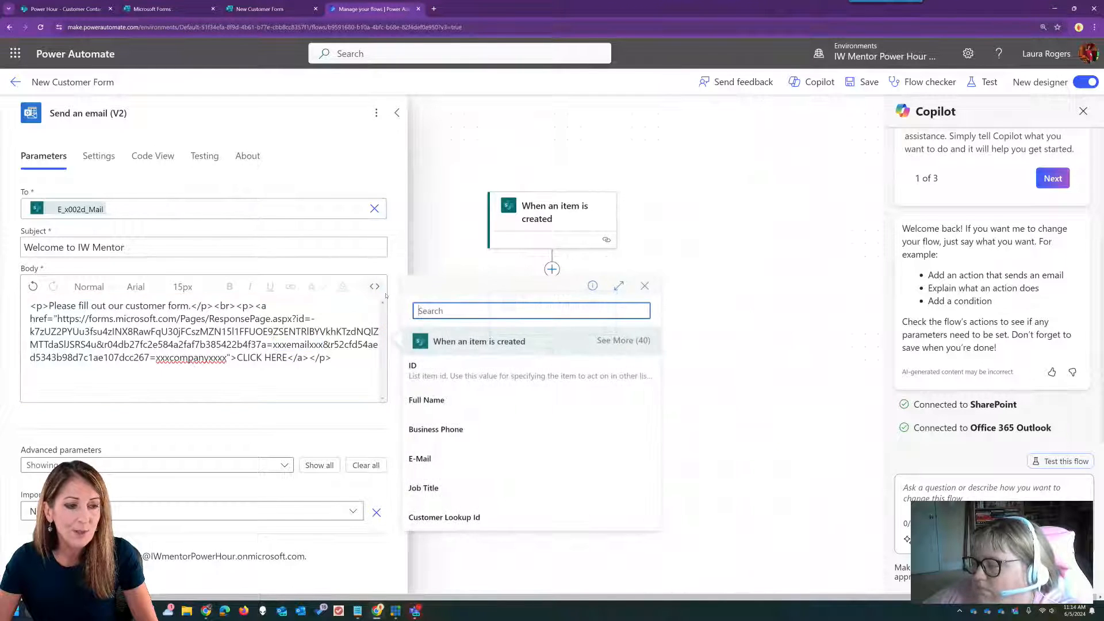
left_click(444, 458)
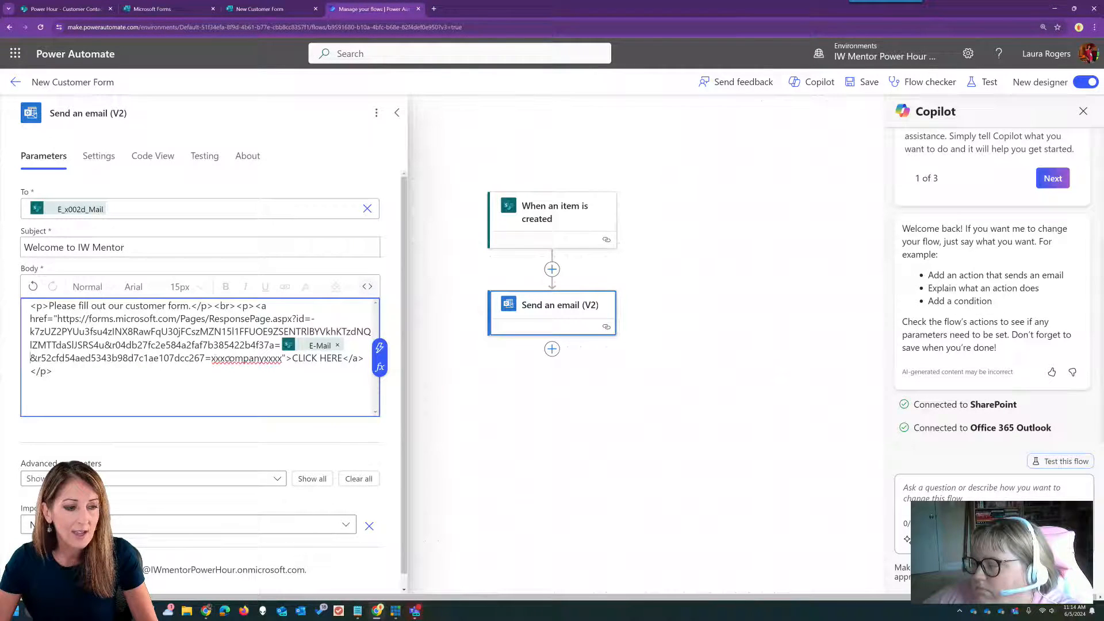
- Replace the xxxcompanyxxxx placeholder with the item's Company dynamic value and close the step
left_click_drag(211, 357, 282, 358)
left_click(378, 355)
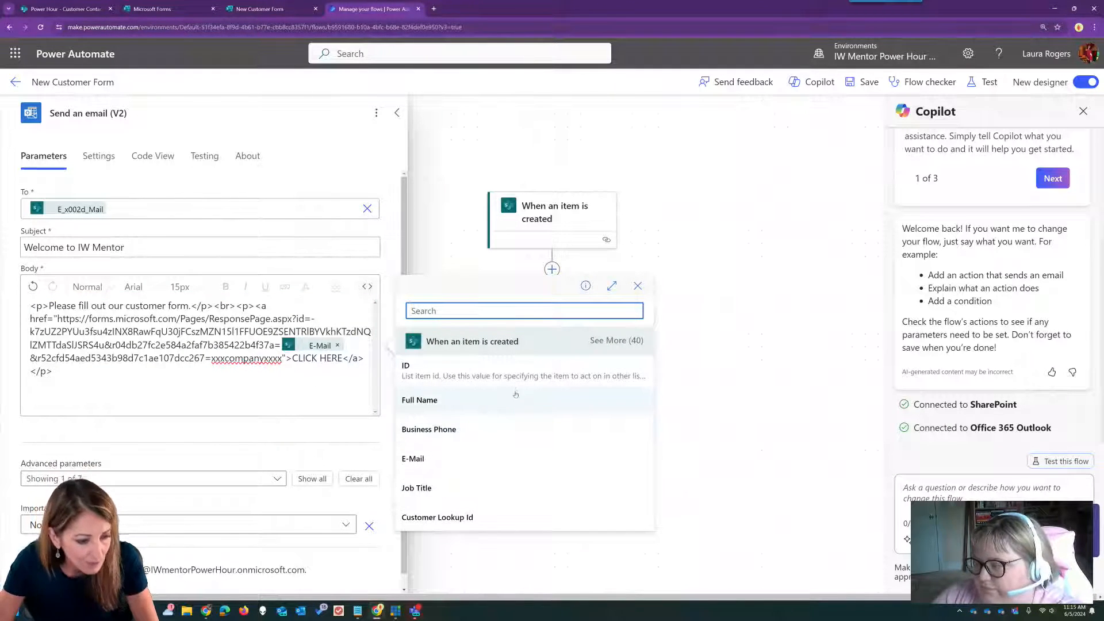
left_click(618, 340)
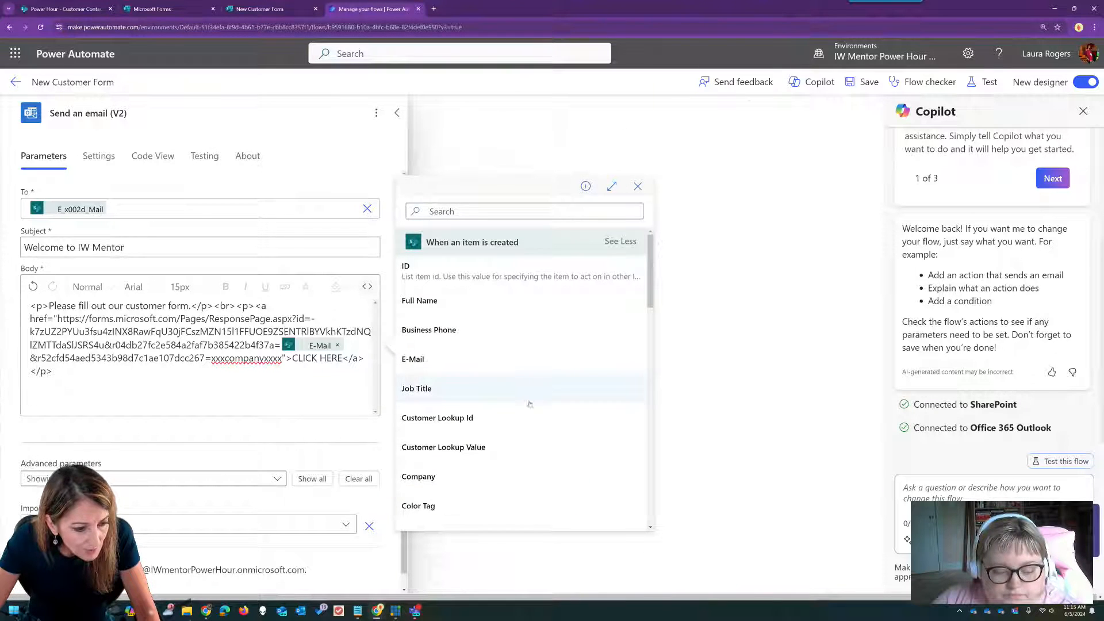
left_click(475, 476)
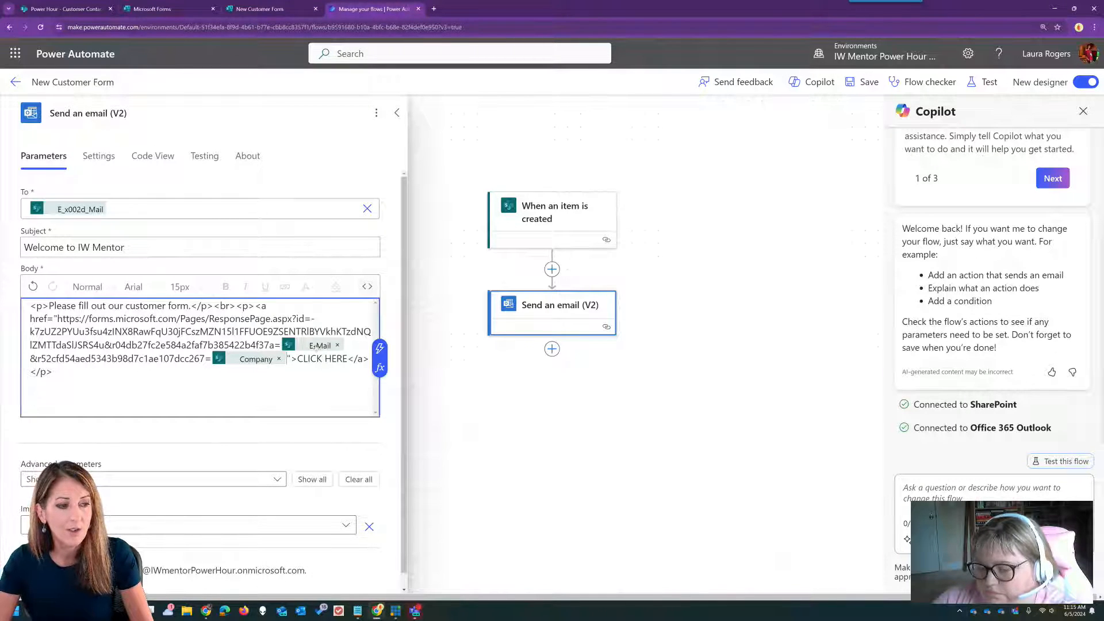
left_click(709, 216)
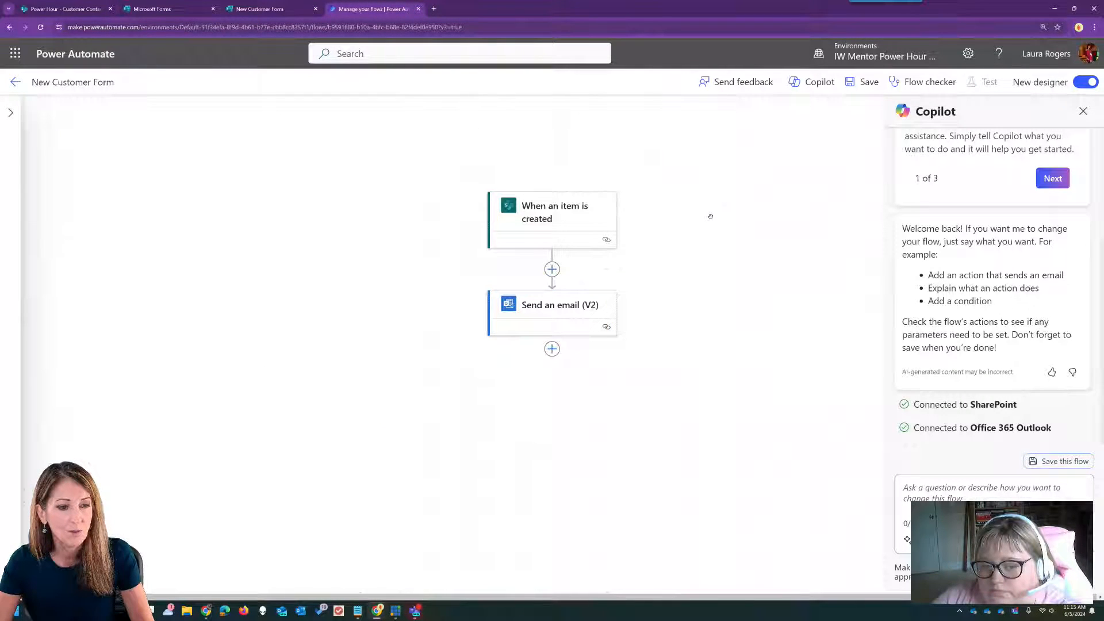
- Save the flow, confirm the email body HTML has the dynamic fields, and return to its details page
left_click(871, 84)
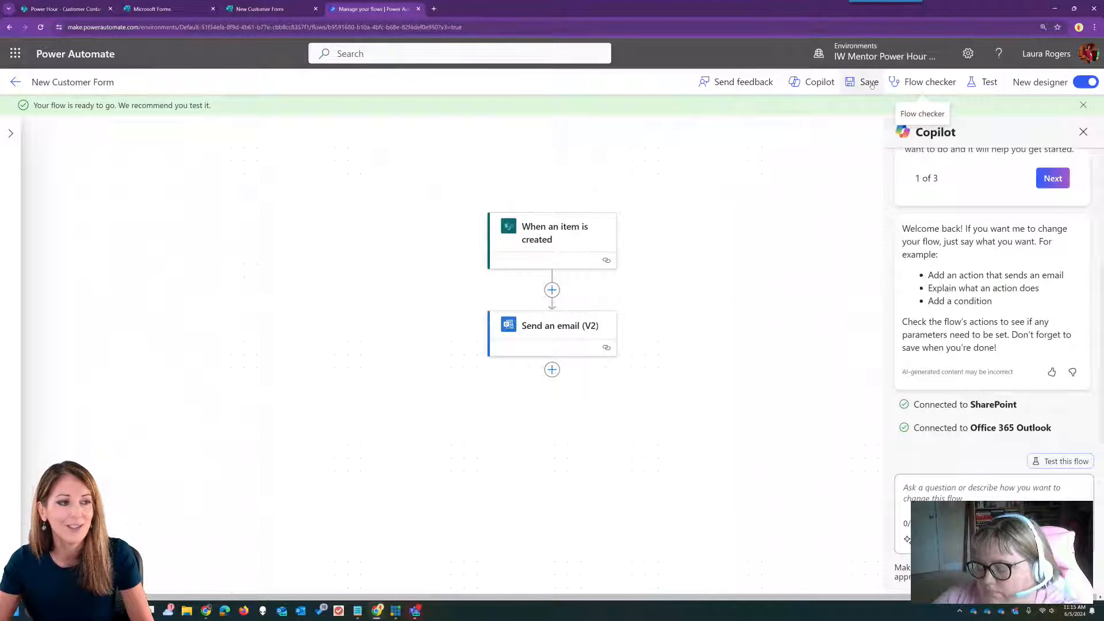
left_click(556, 329)
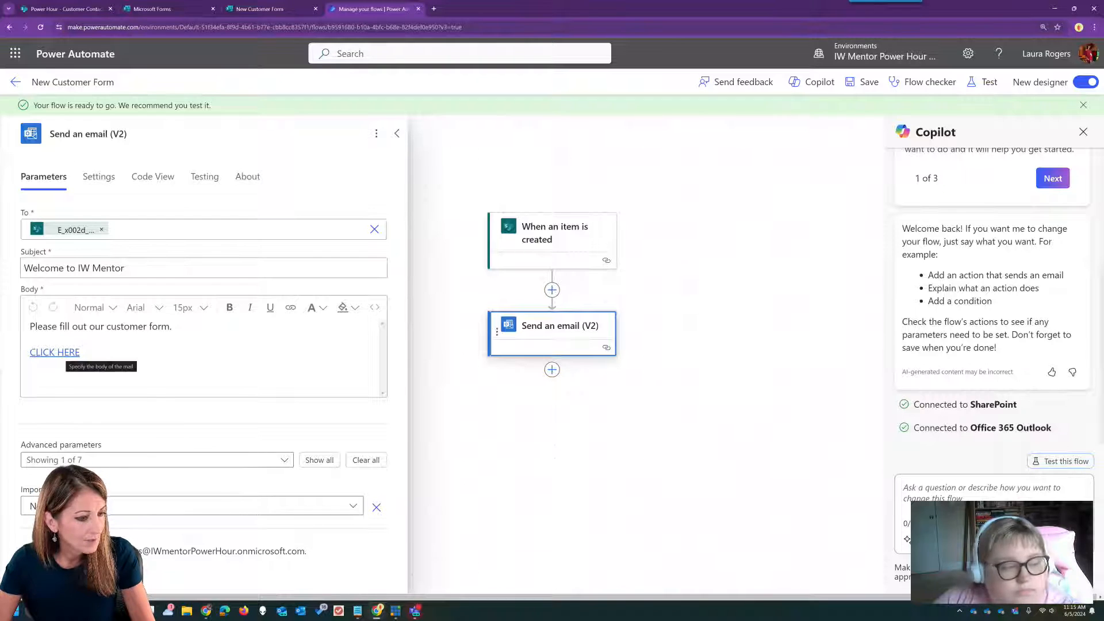
left_click(371, 306)
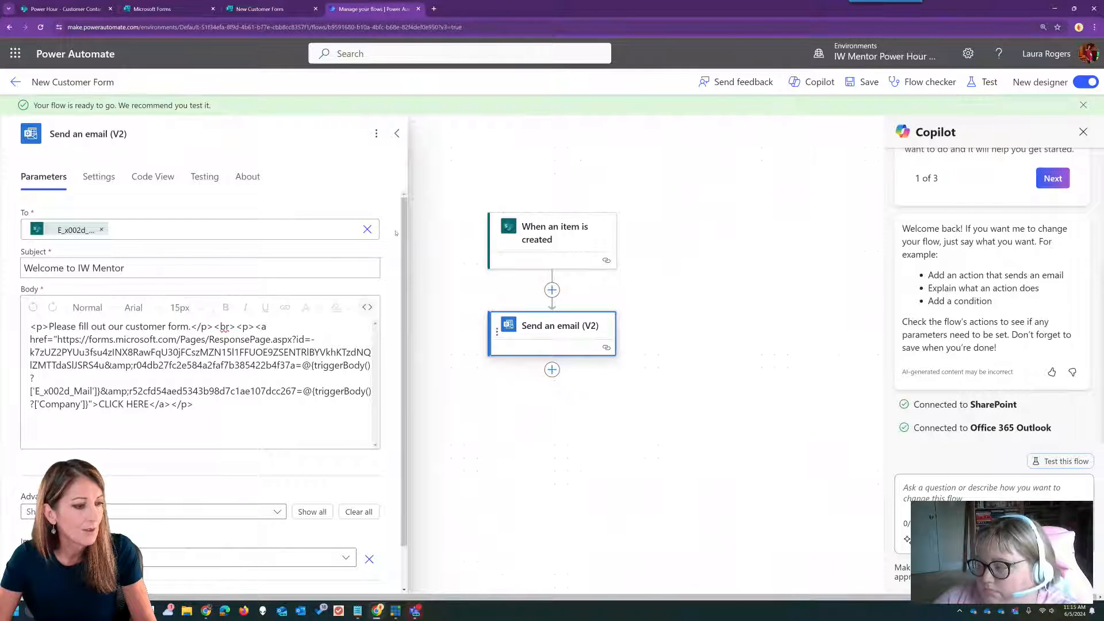
left_click(16, 82)
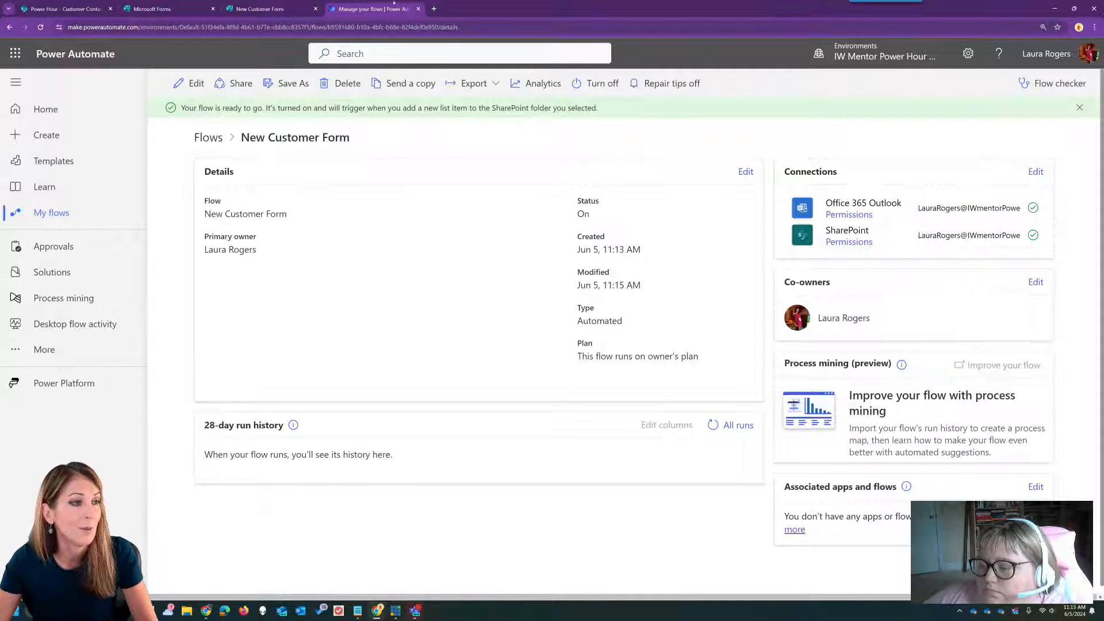
- Open Outlook from the app launcher, check the mailbox account, then return to the SharePoint list
left_click(77, 7)
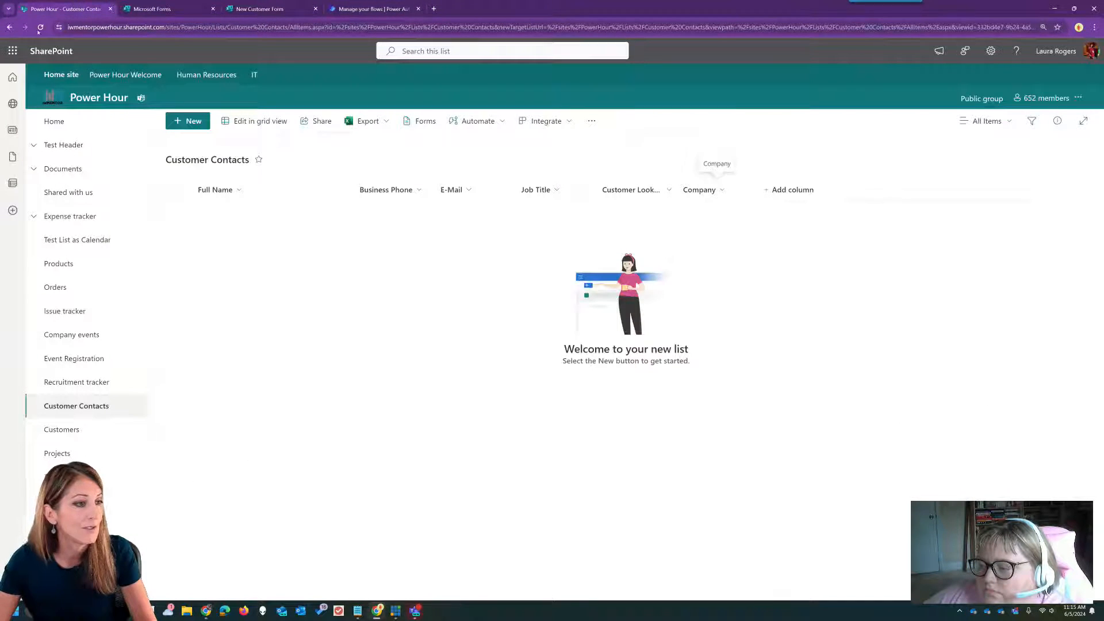
left_click(12, 51)
left_click(88, 120)
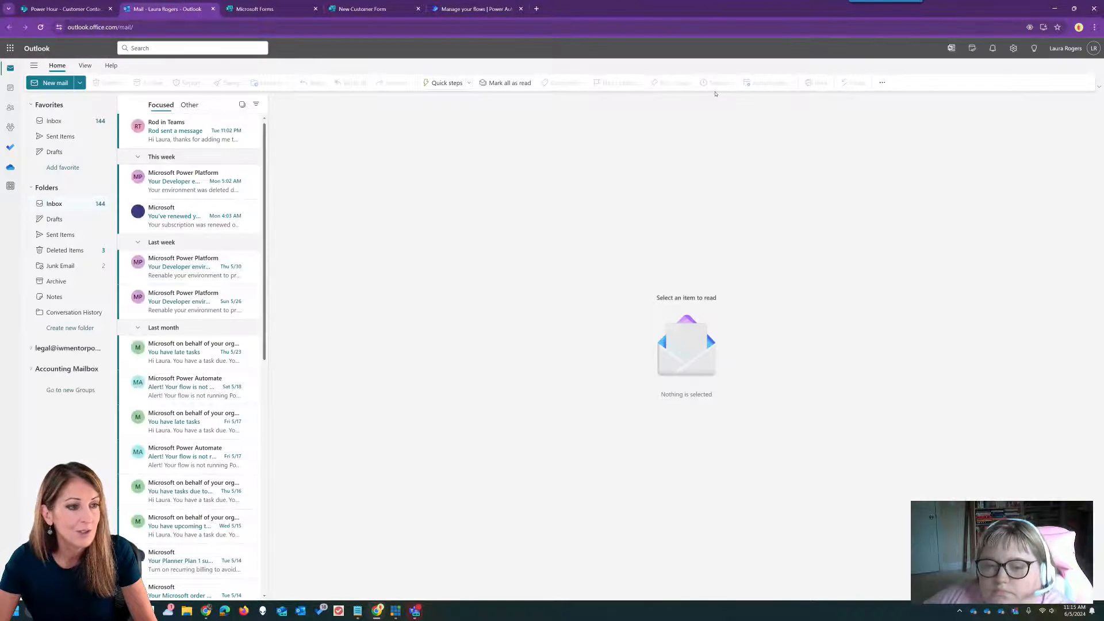
left_click(1066, 49)
left_click(1067, 48)
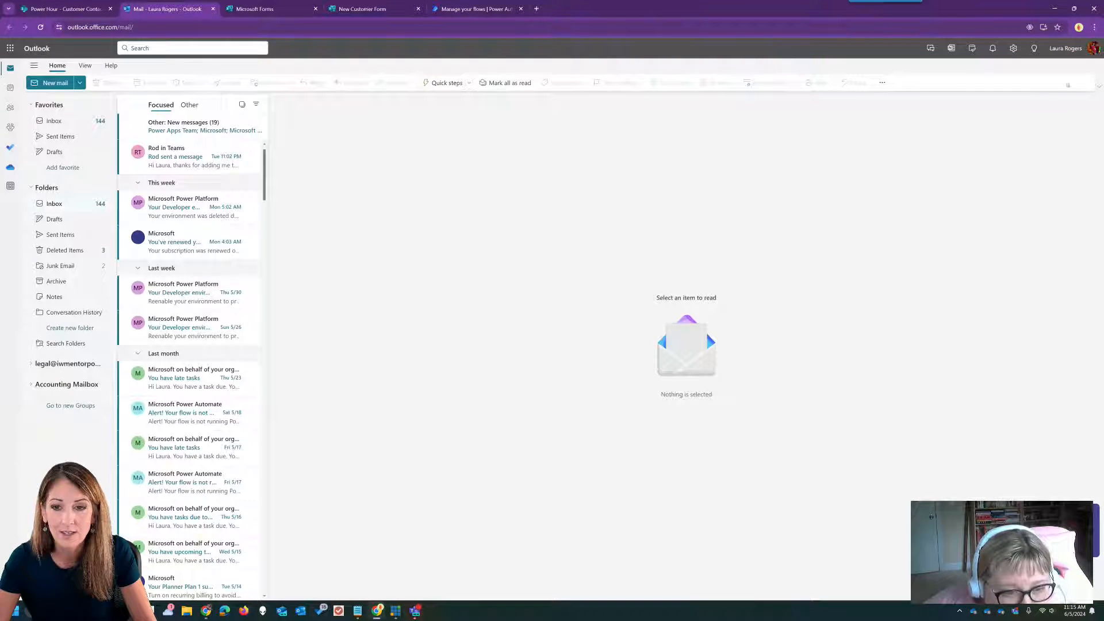
left_click(1067, 49)
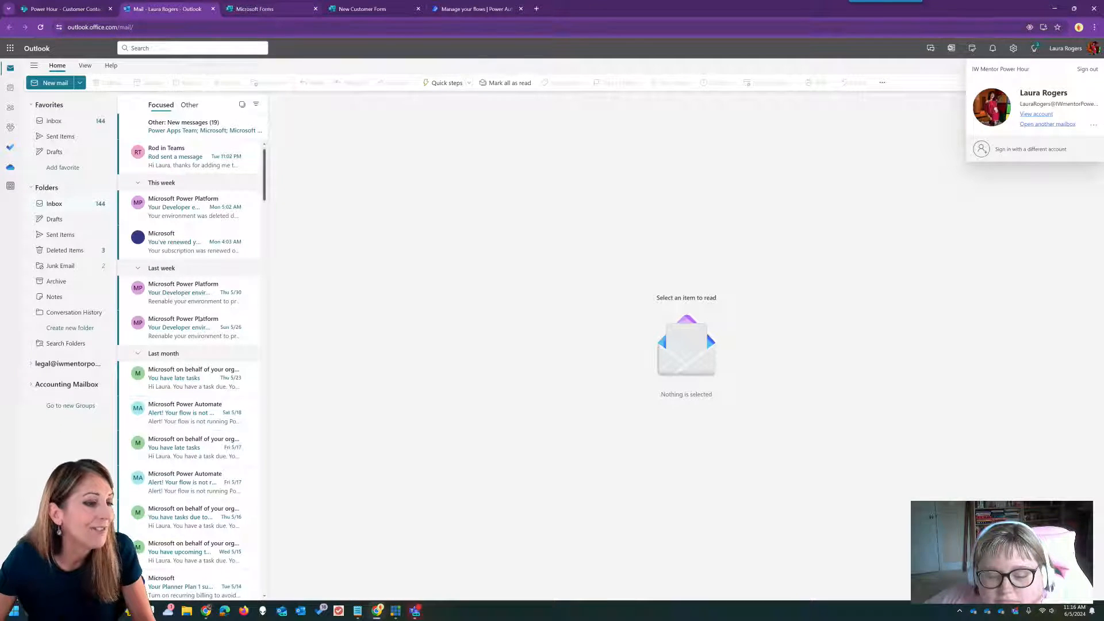
left_click(476, 9)
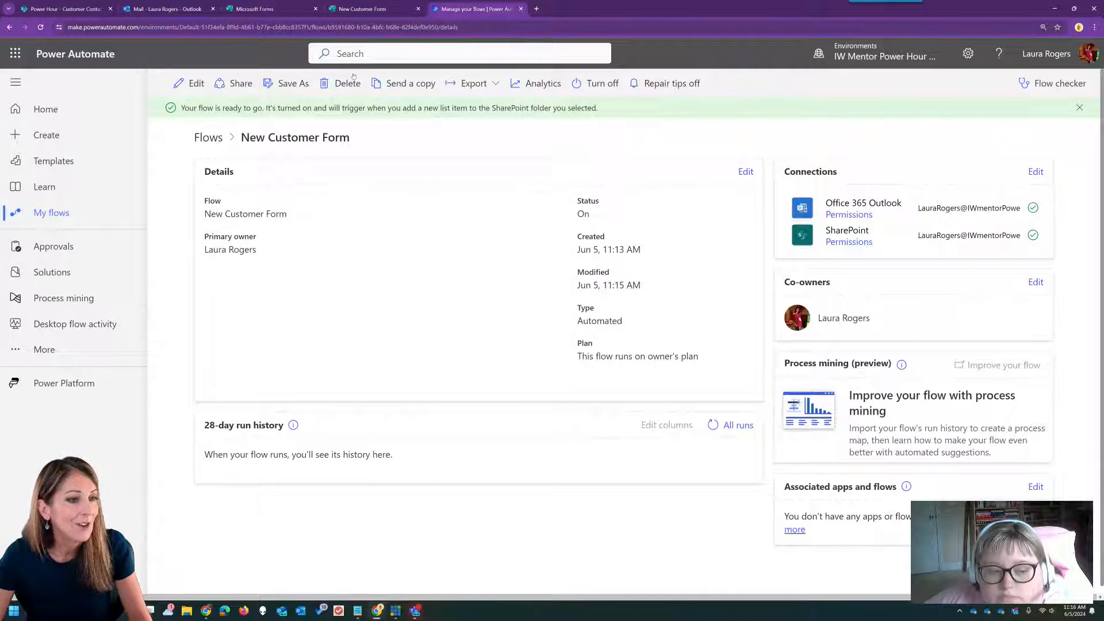
left_click(66, 9)
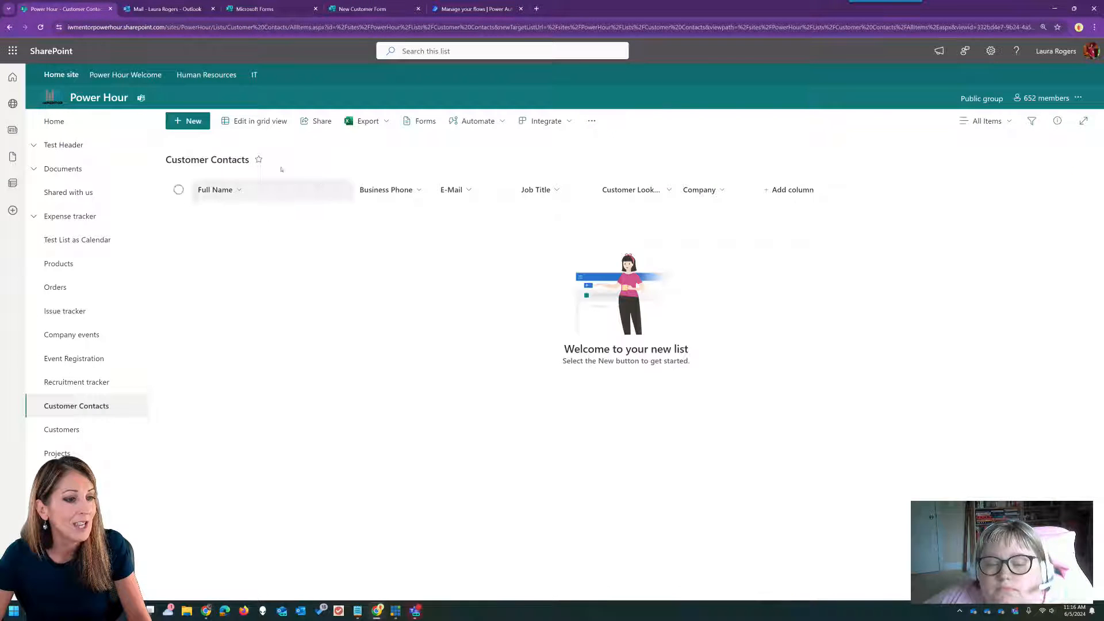
- Start a new Customer Contacts item and enter the contact's full name and e-mail address
left_click(203, 121)
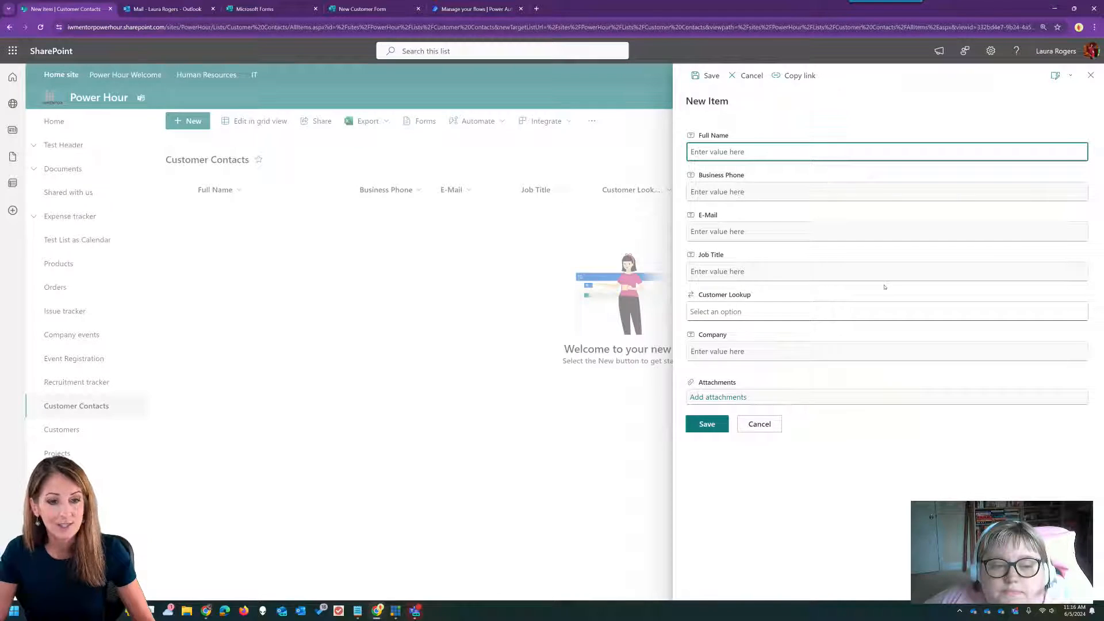
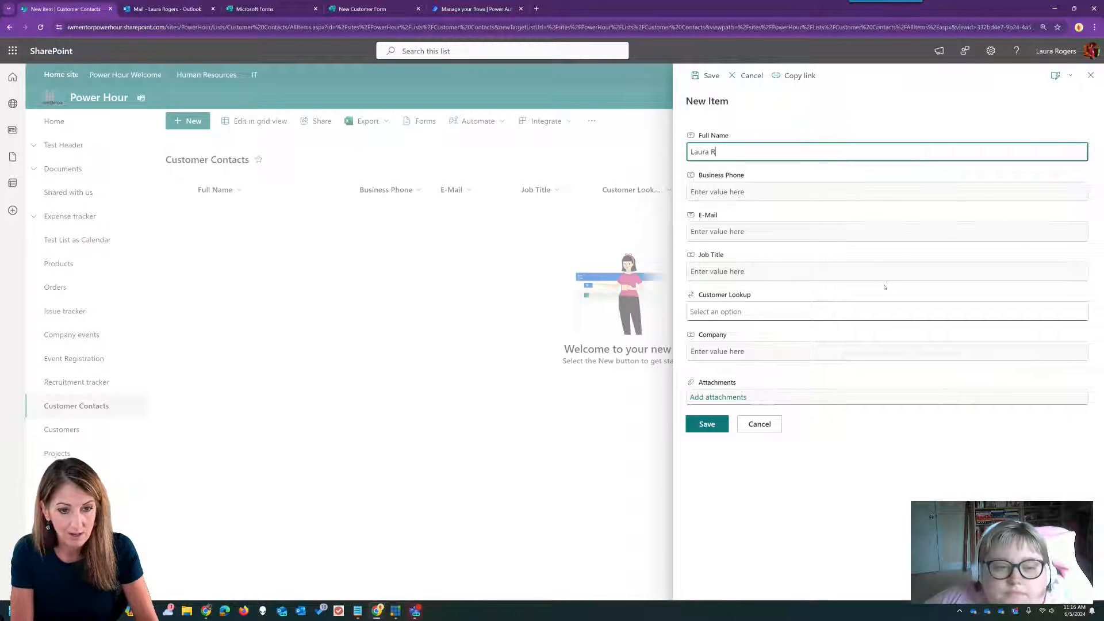
key("Tab")
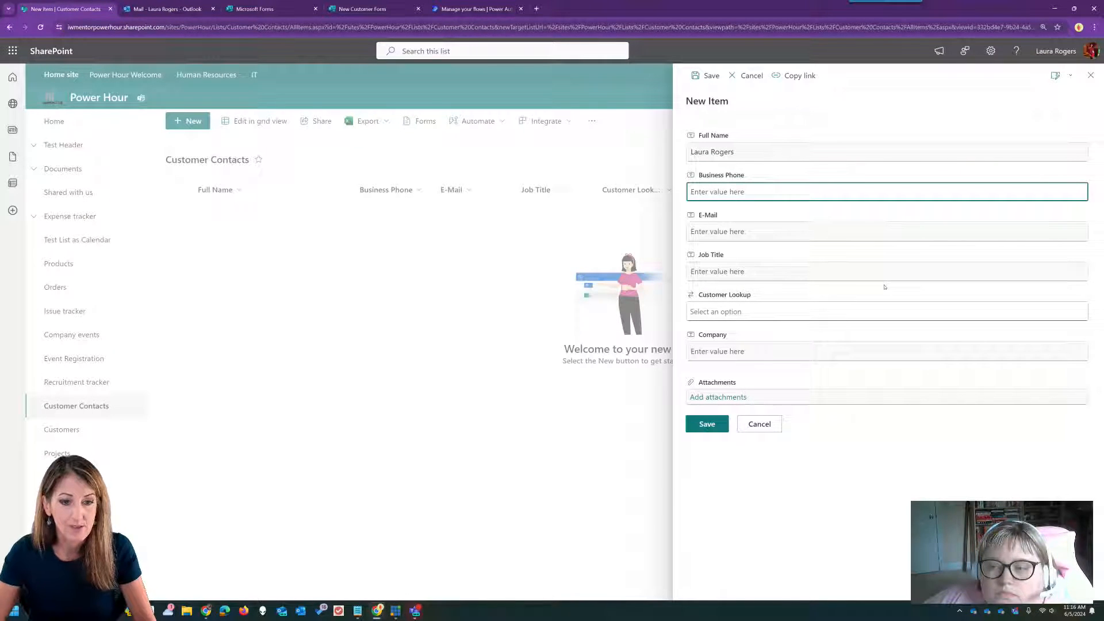
left_click(737, 228)
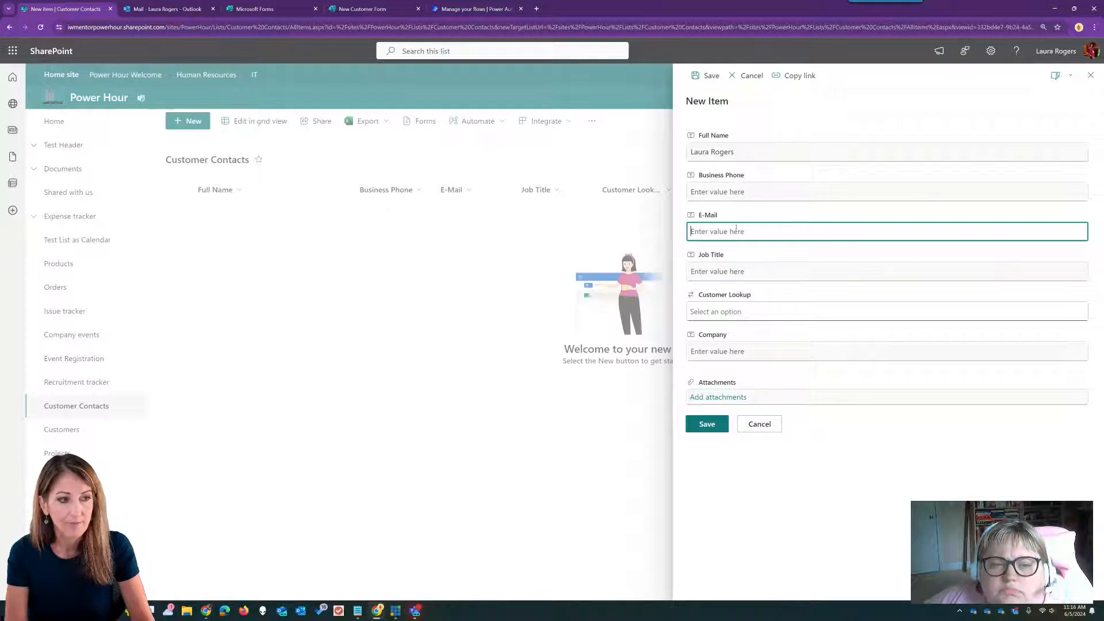
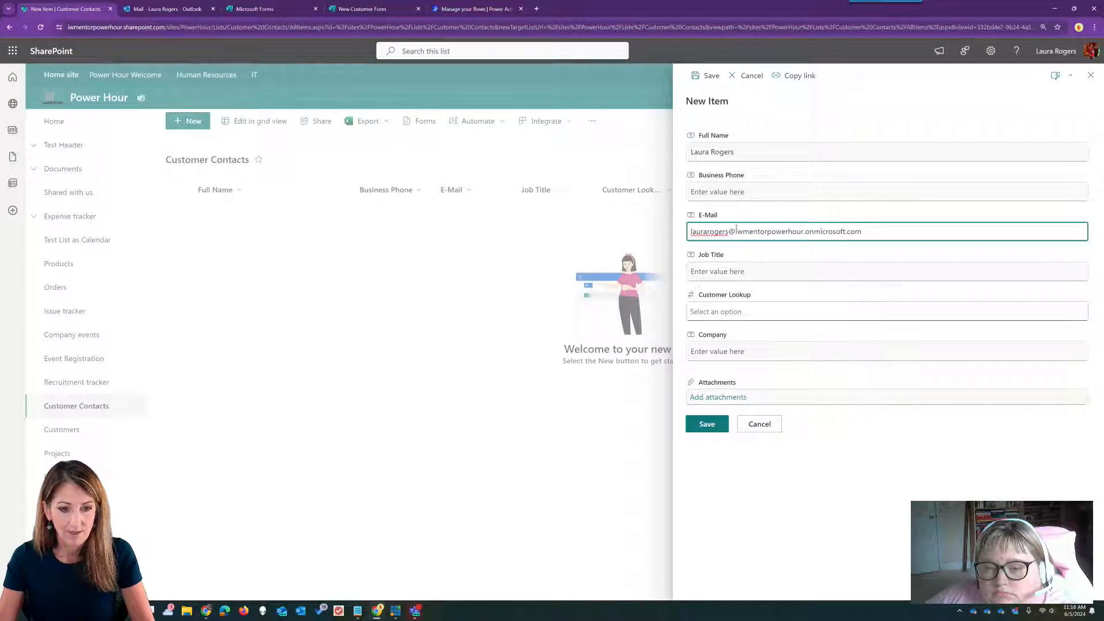
- Set job title CEO and company Contoso Test Company, then save the item
left_click(755, 270)
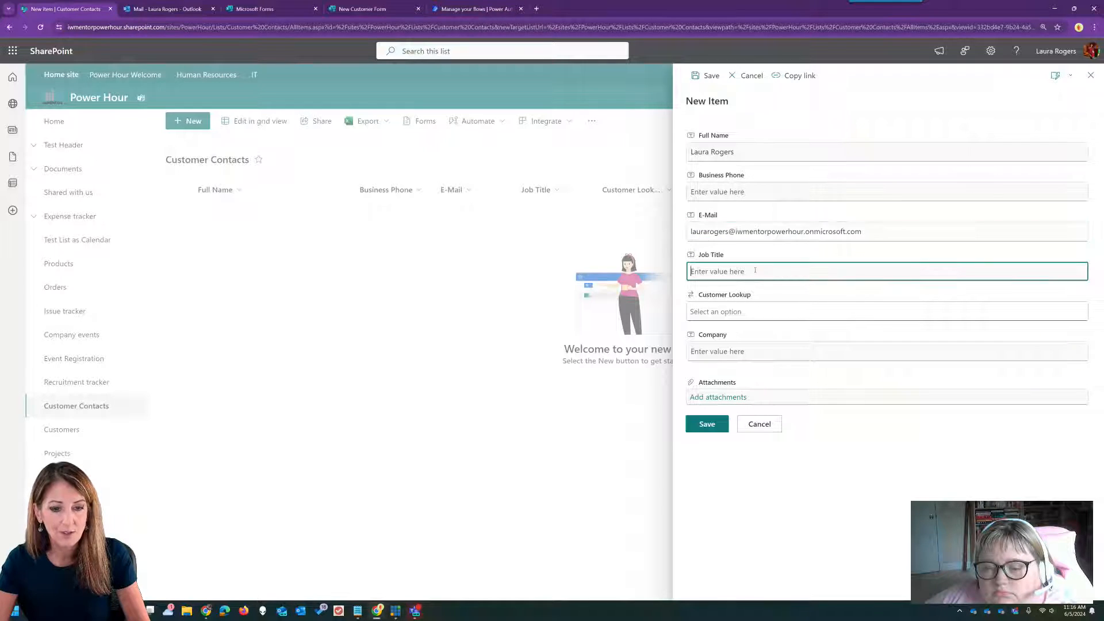
type("CEO")
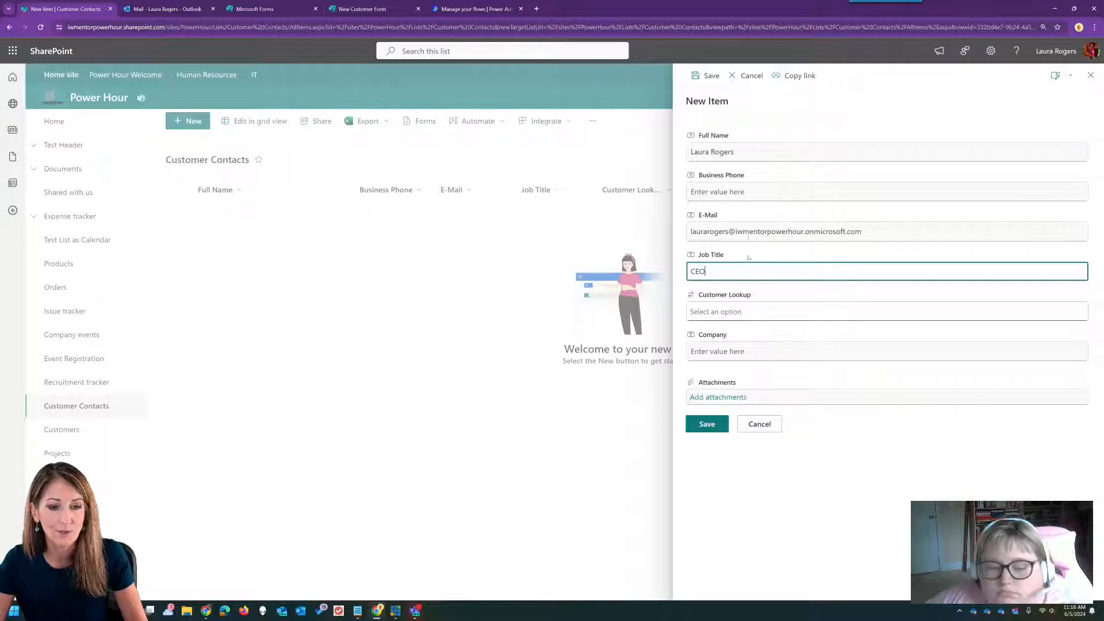
left_click(752, 351)
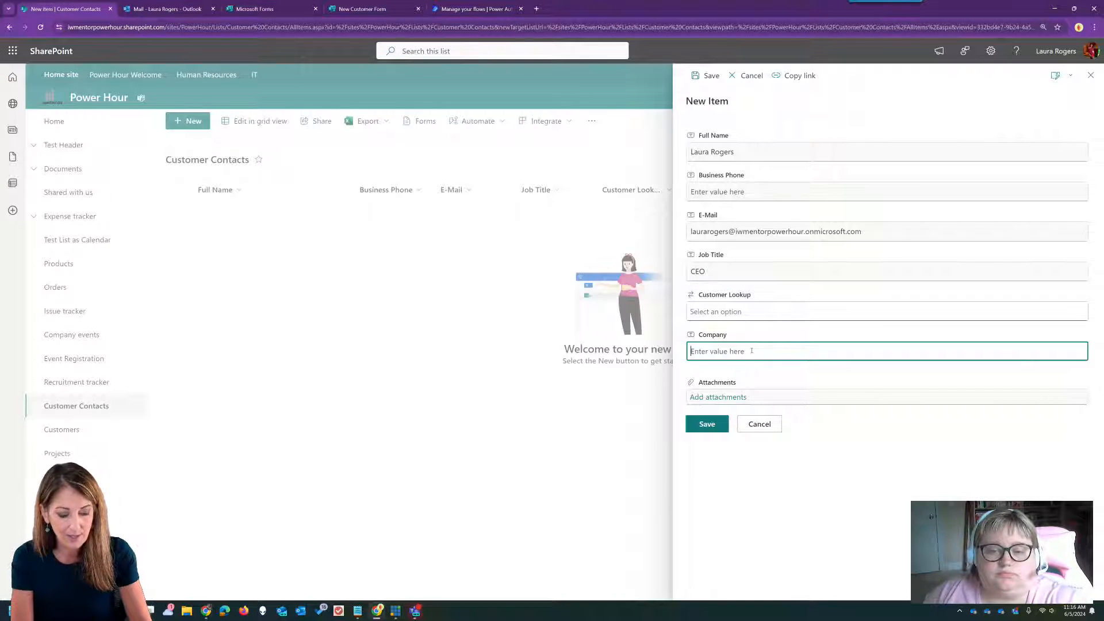
type("Contos")
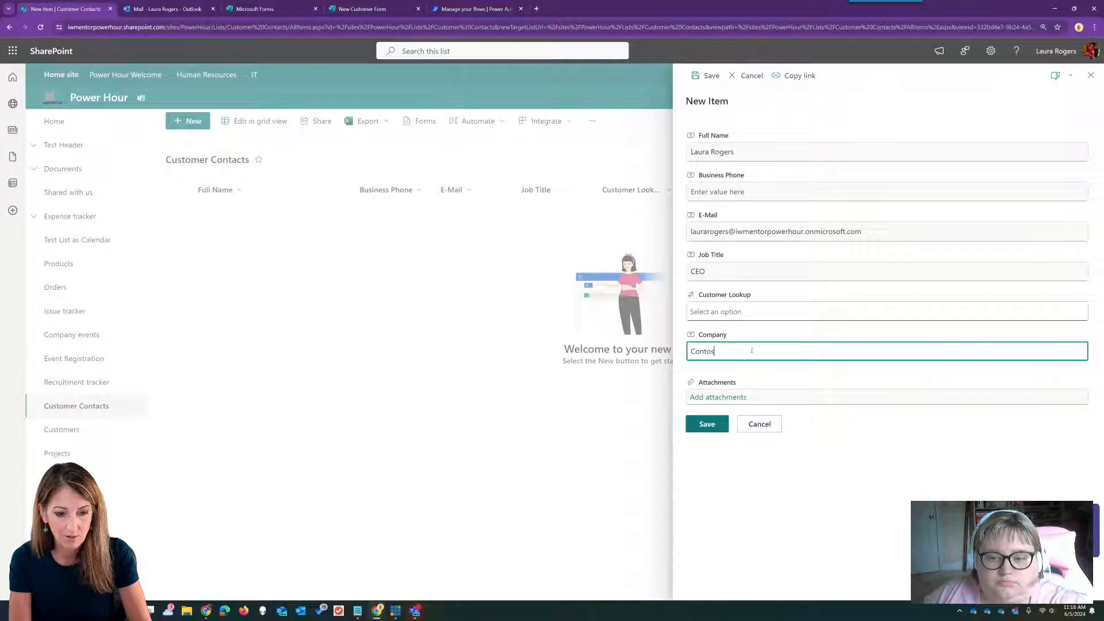
type("o Test Company")
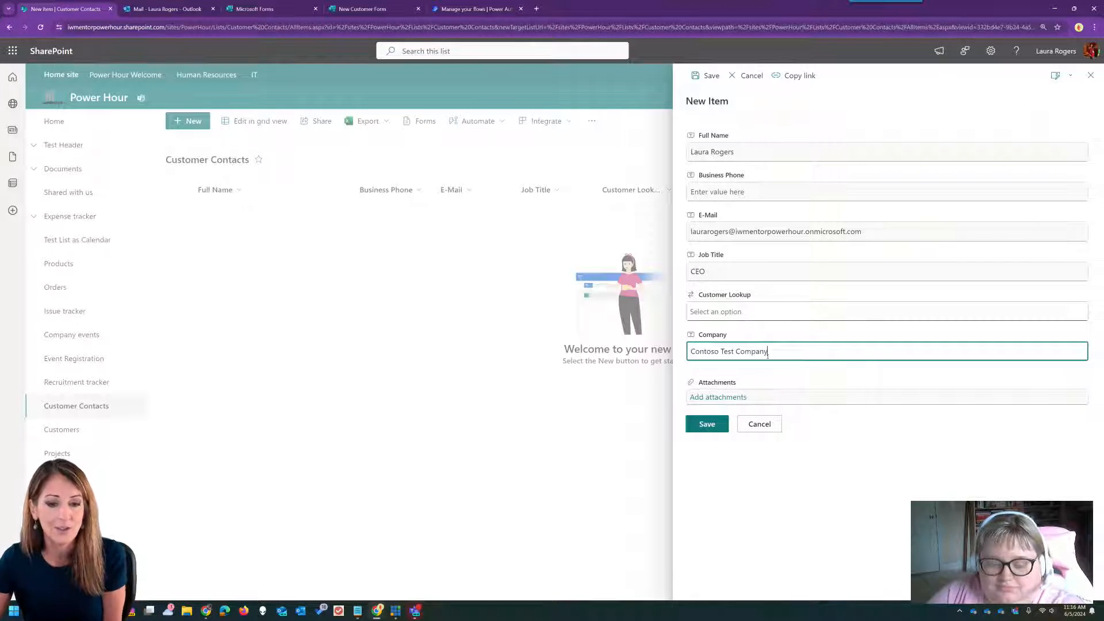
left_click(712, 425)
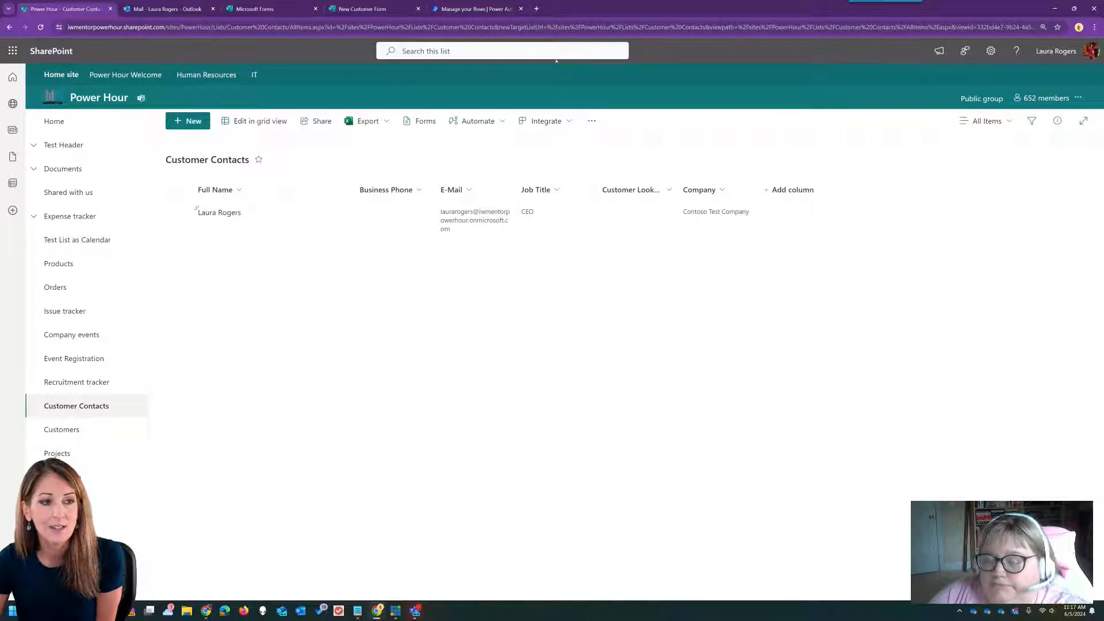
- After checking the flow, copy the Customer Contacts list URL and bring up Teams
left_click(480, 7)
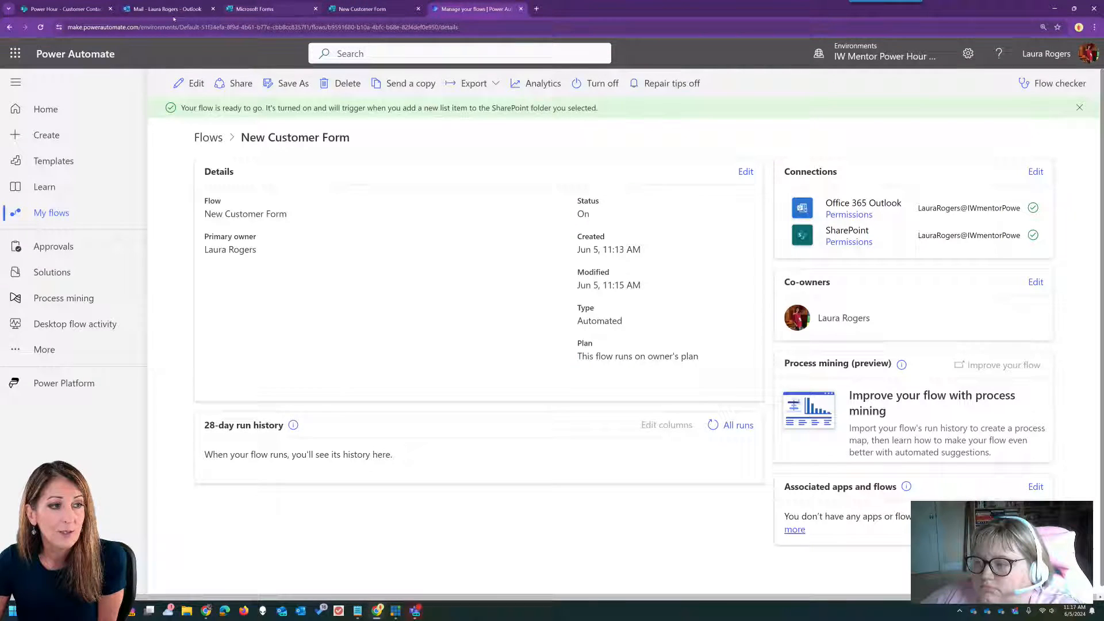
left_click(63, 8)
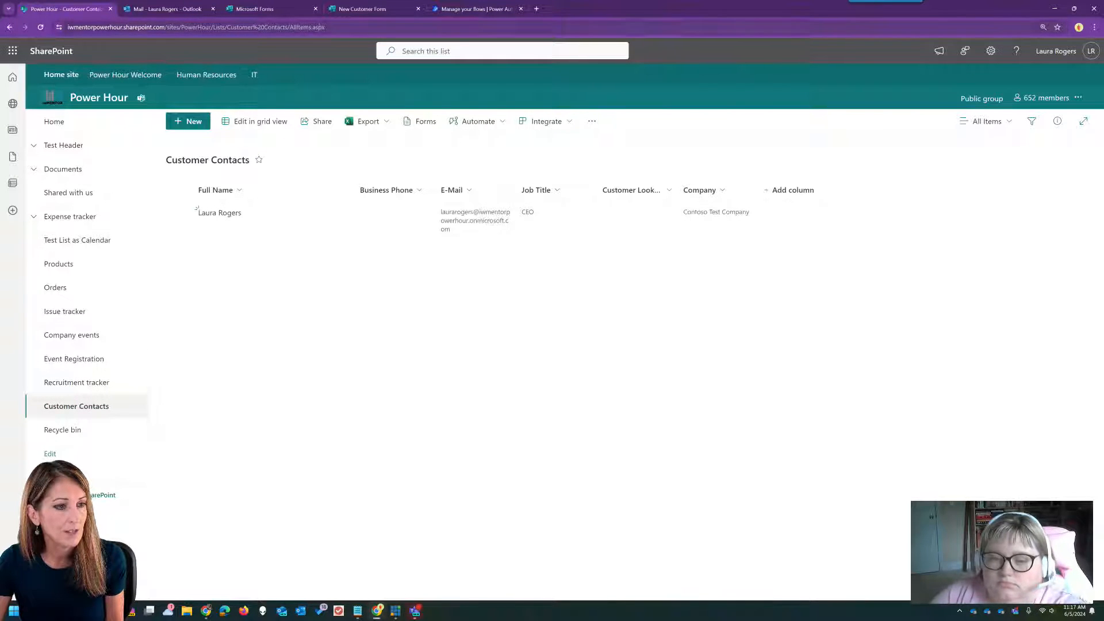
left_click(331, 27)
key("ctrl+c")
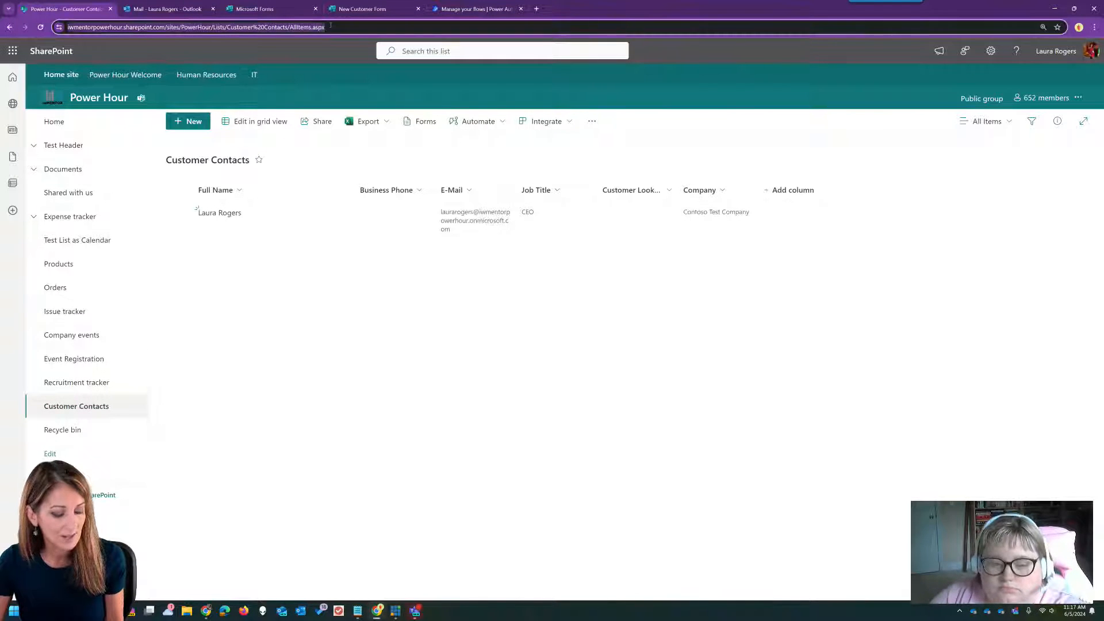
left_click(414, 610)
- Post the list link in the Teams General channel, then open the Welcome to IW Mentor email in Outlook
key("ctrl+v")
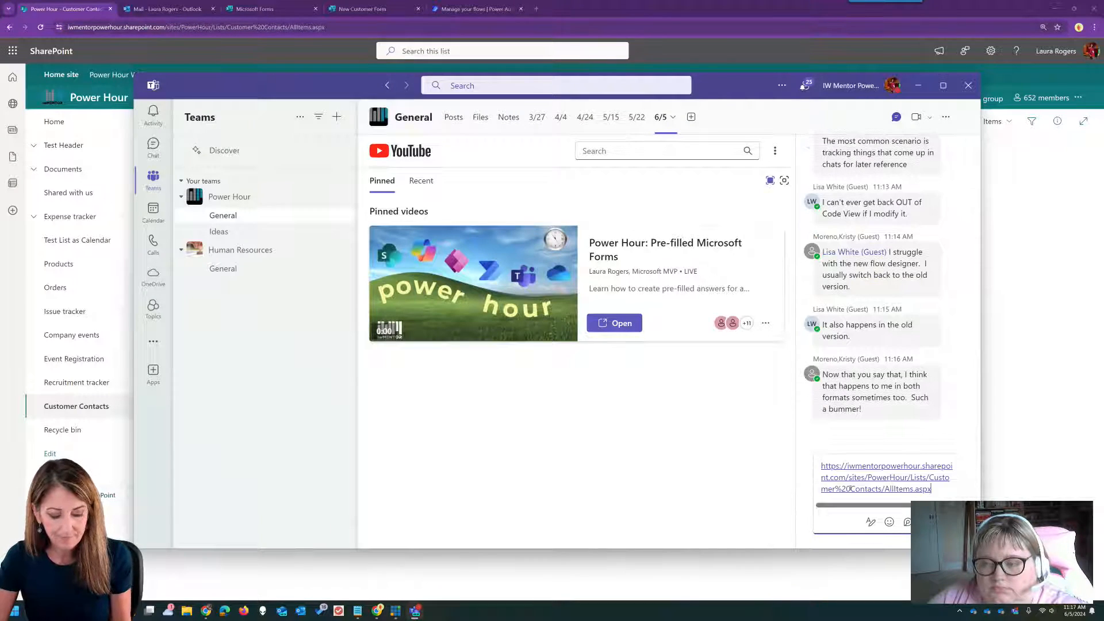
key("Return")
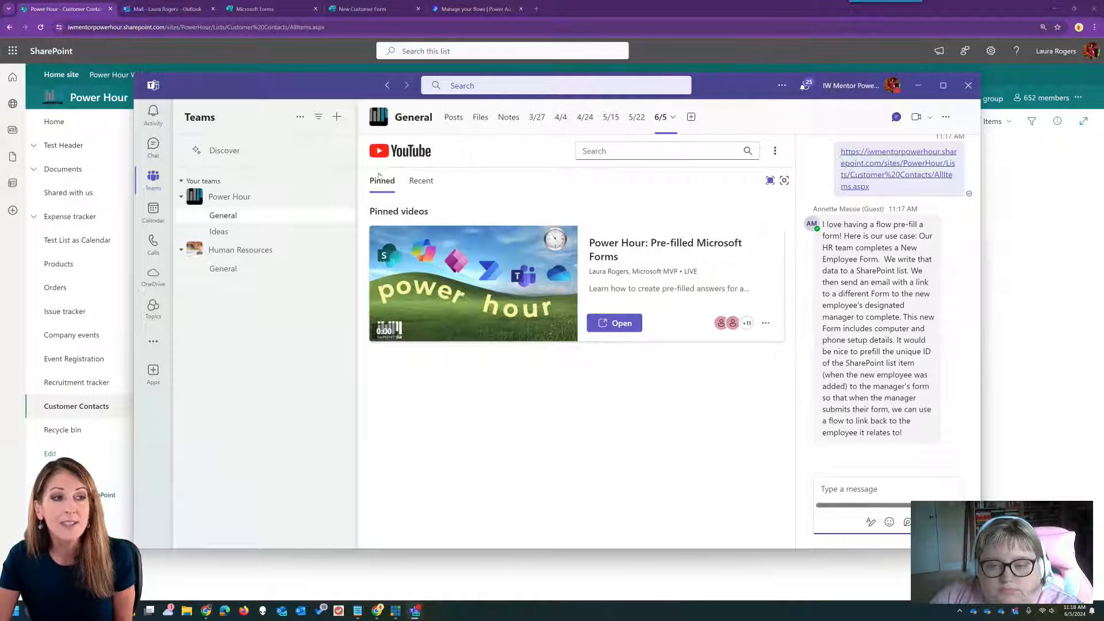
left_click(181, 13)
left_click(252, 164)
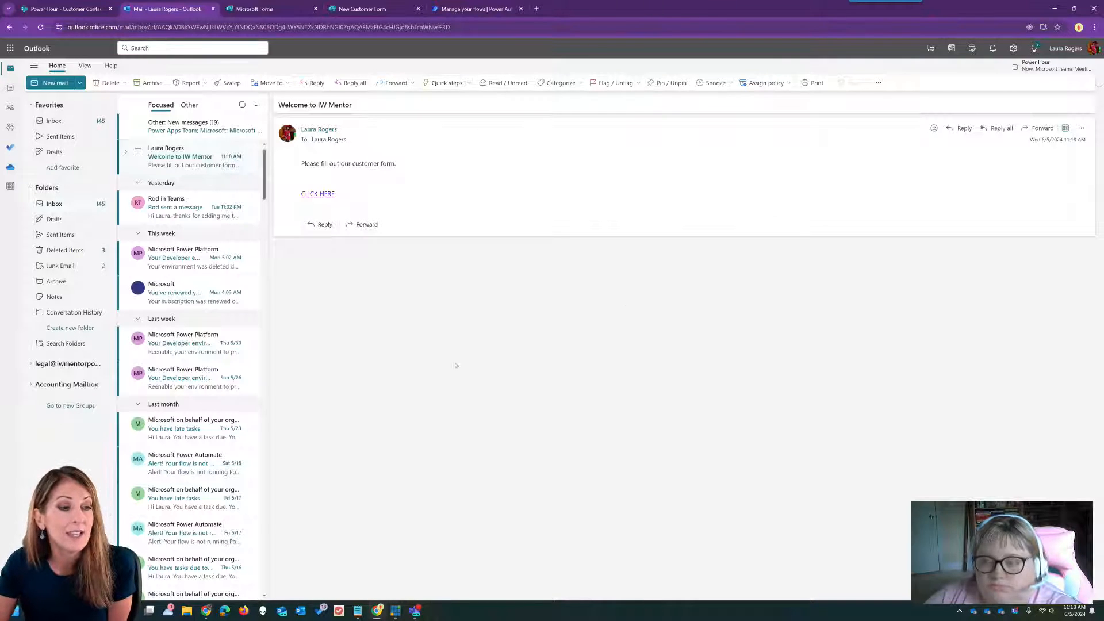
- Open the pre-filled form from CLICK HERE, choose Email and internet, and submit it
left_click(327, 195)
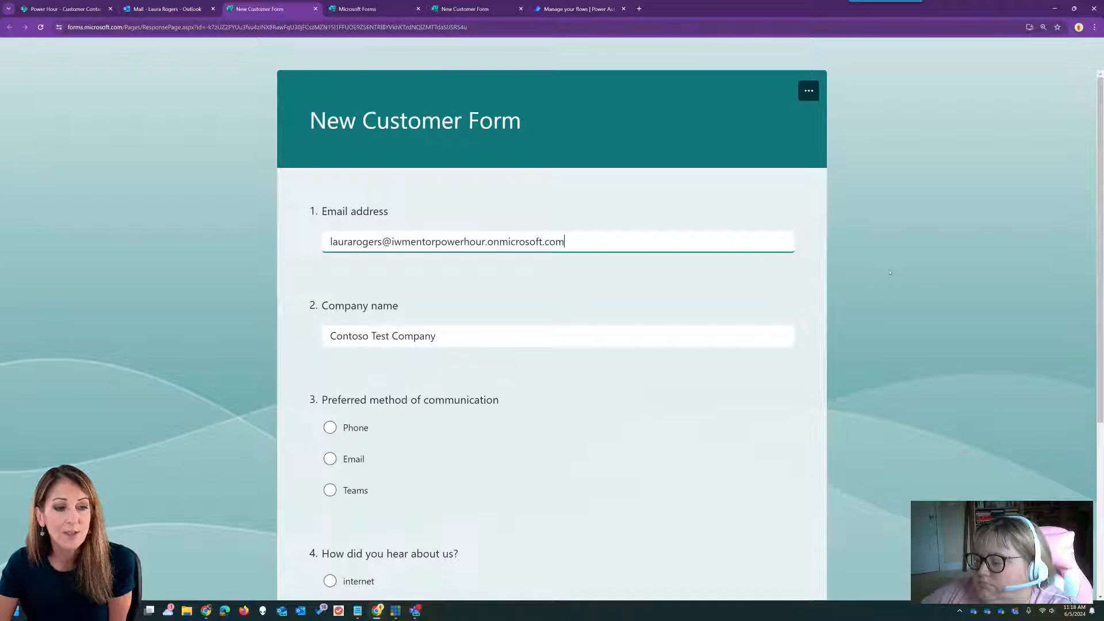
scroll(841, 319, "down", 3)
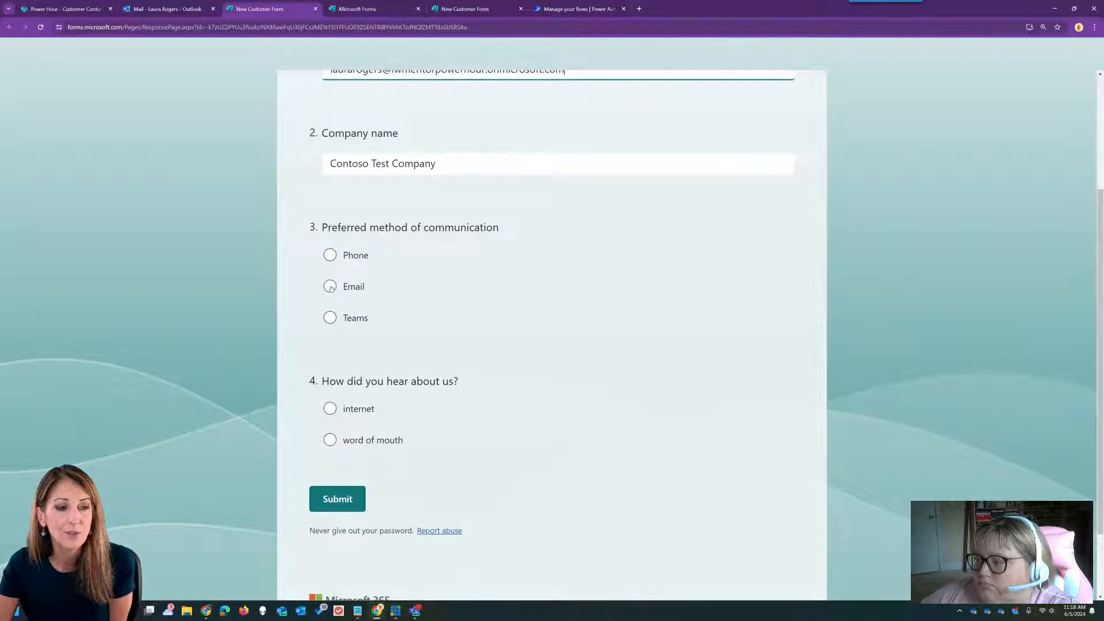
left_click(330, 287)
left_click(330, 408)
left_click(337, 499)
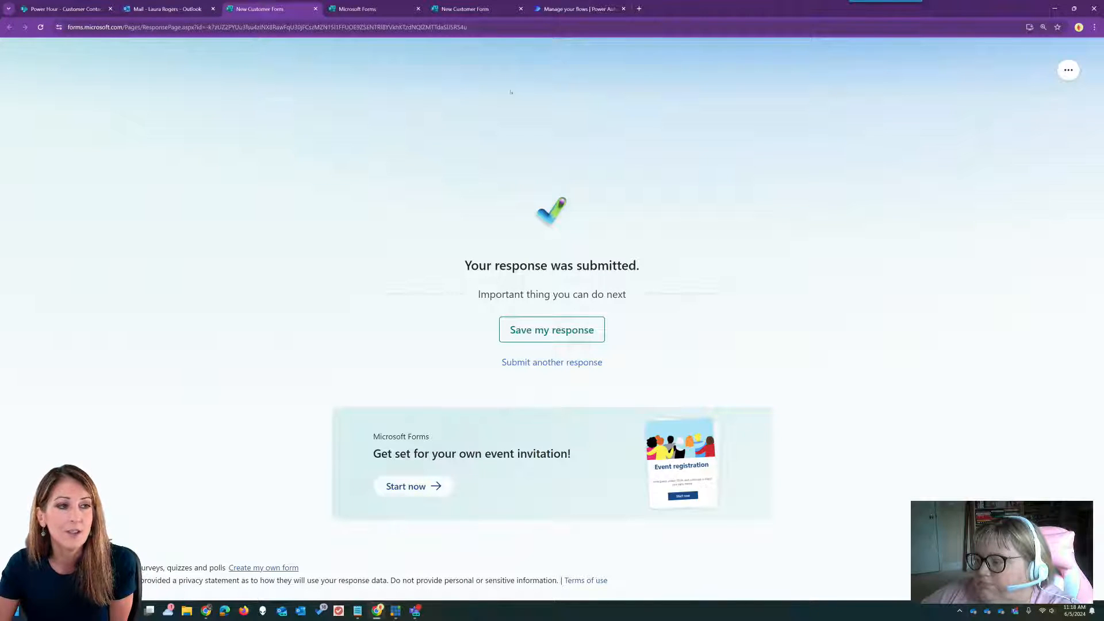
- Close the submitted form and go to the New Customer Form designer
left_click(315, 8)
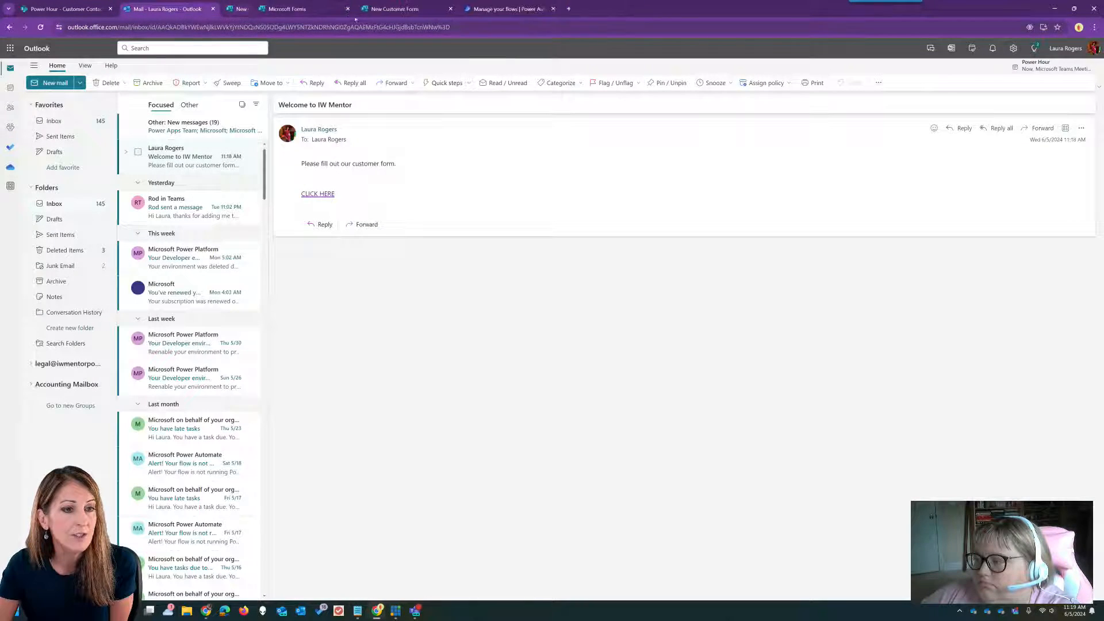
left_click(476, 10)
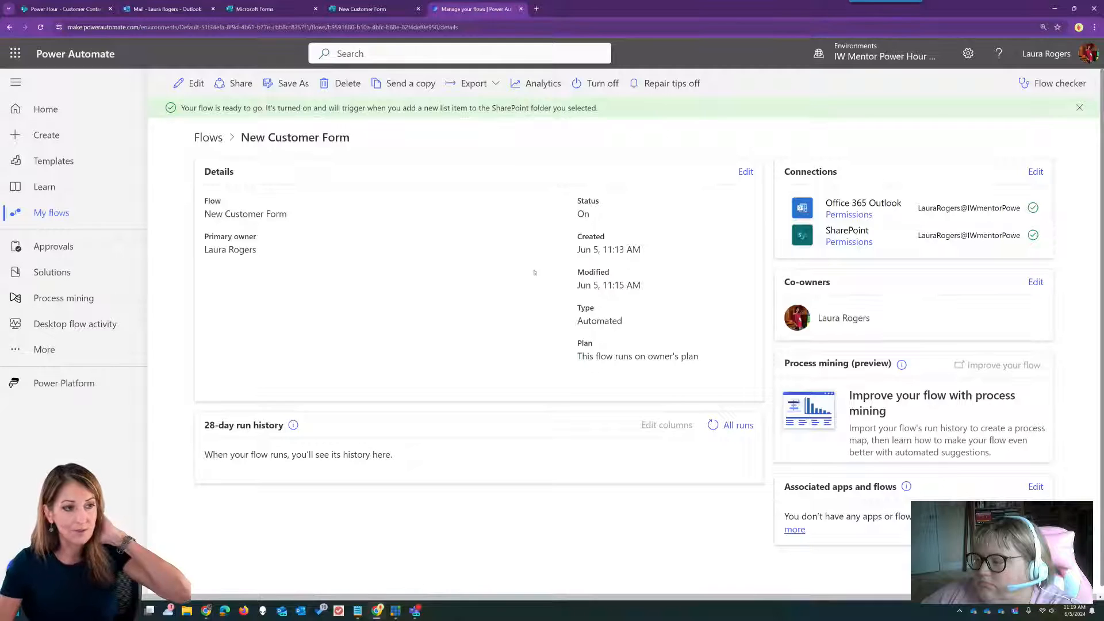
left_click(391, 9)
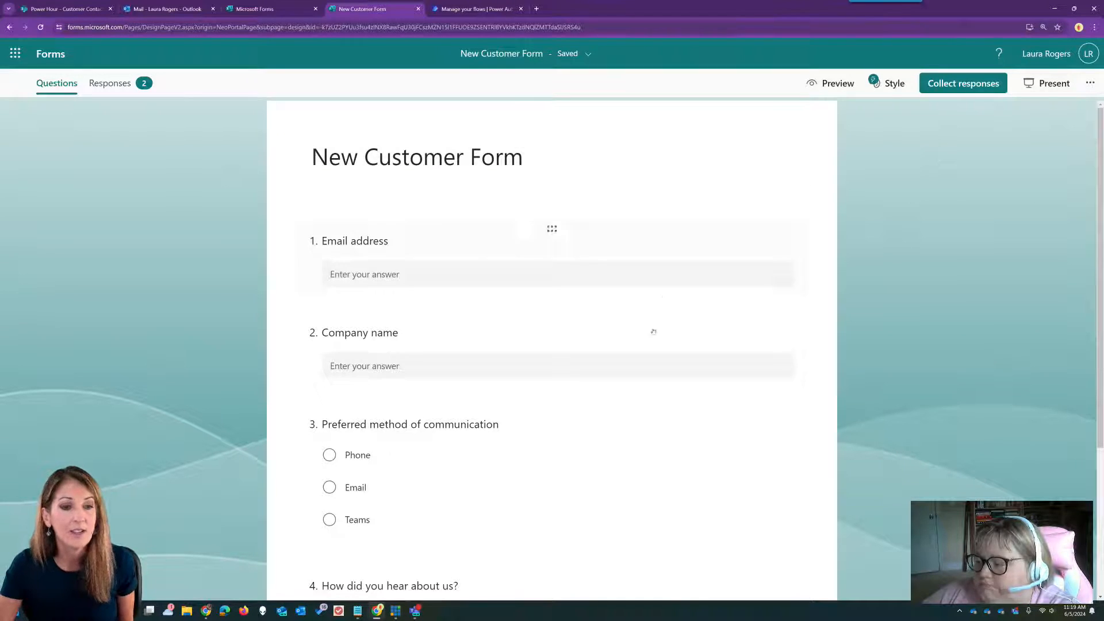
- Add a Customer ID text question after Email address with subtitle 'Please do not edit'
scroll(651, 327, "down", 3)
scroll(554, 311, "up", 3)
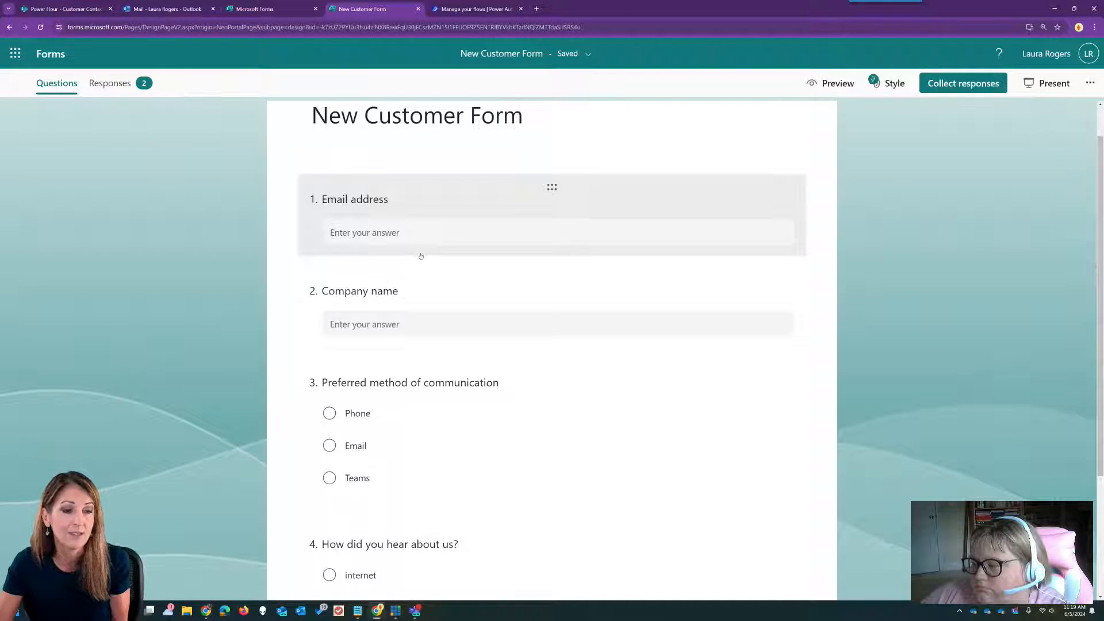
left_click(423, 252)
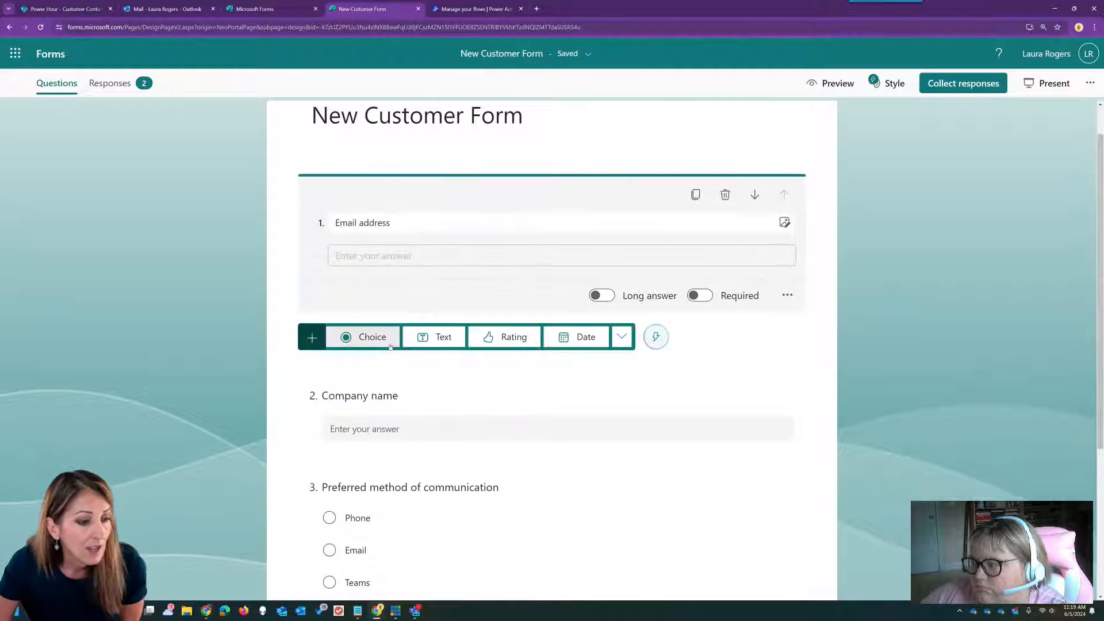
left_click(439, 338)
type("Cu")
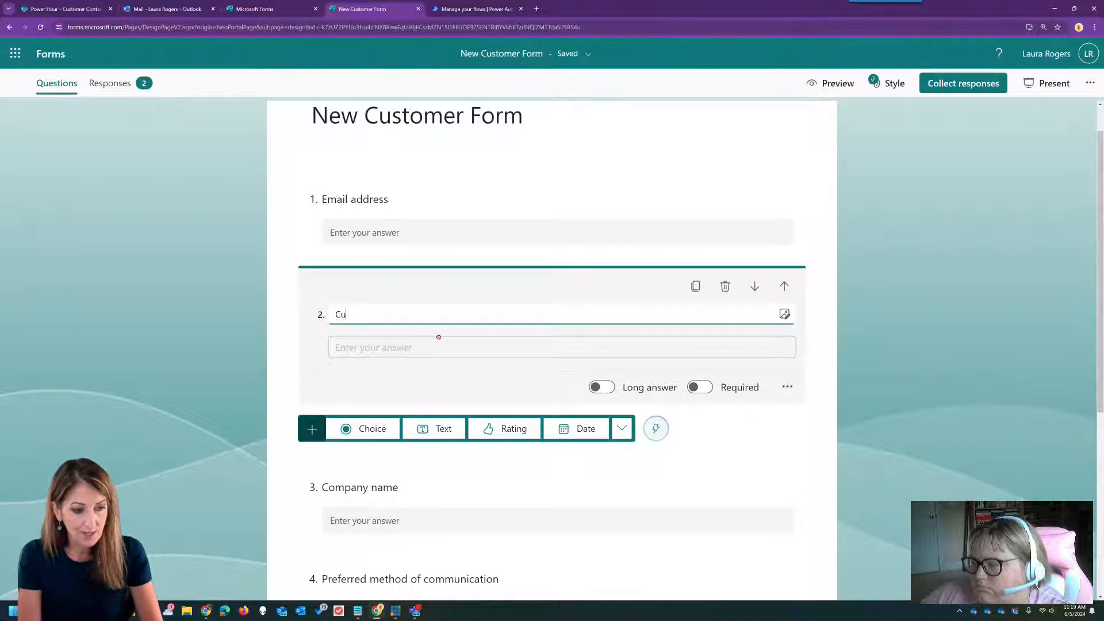
type("stomer ID")
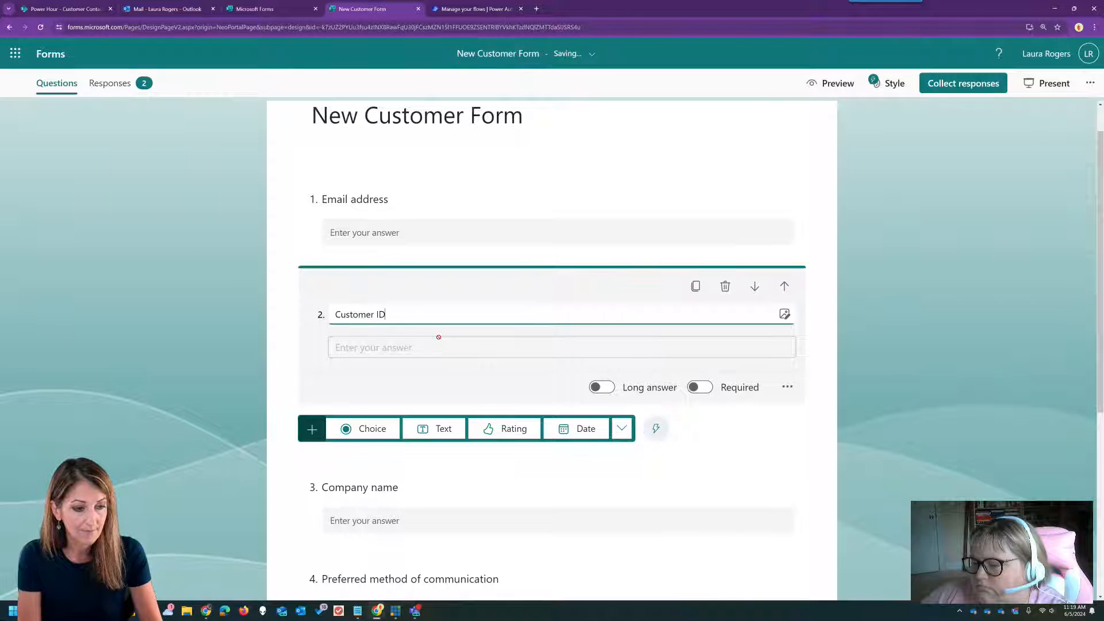
left_click(786, 386)
left_click(798, 412)
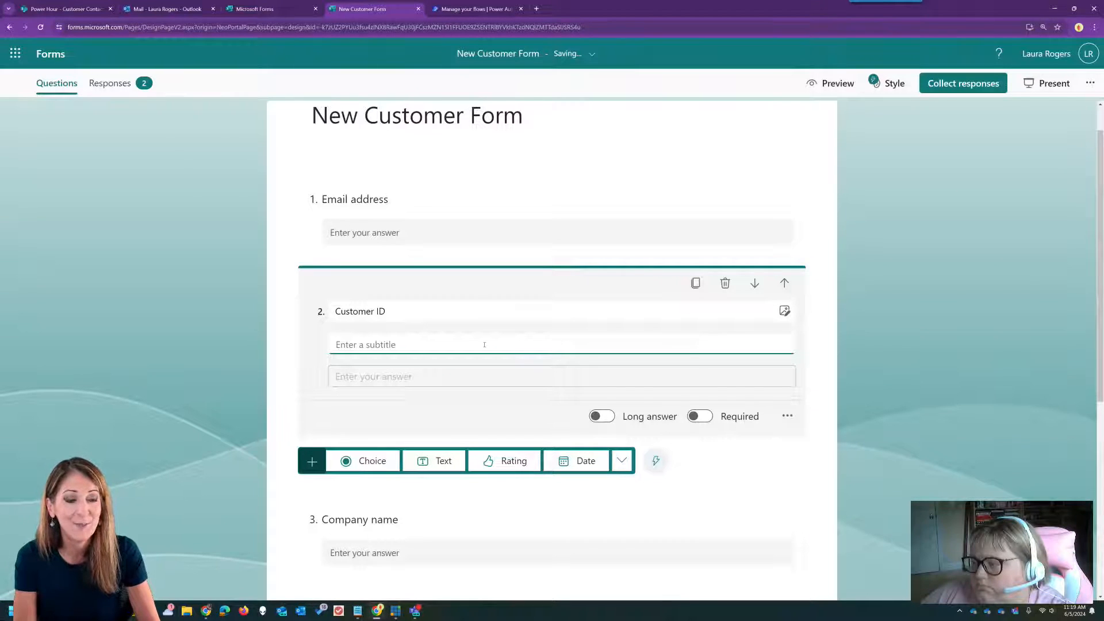
type("Please do not edit")
- Finish the Customer ID question and choose Get Pre-filled URL from the form's more options
left_click(908, 347)
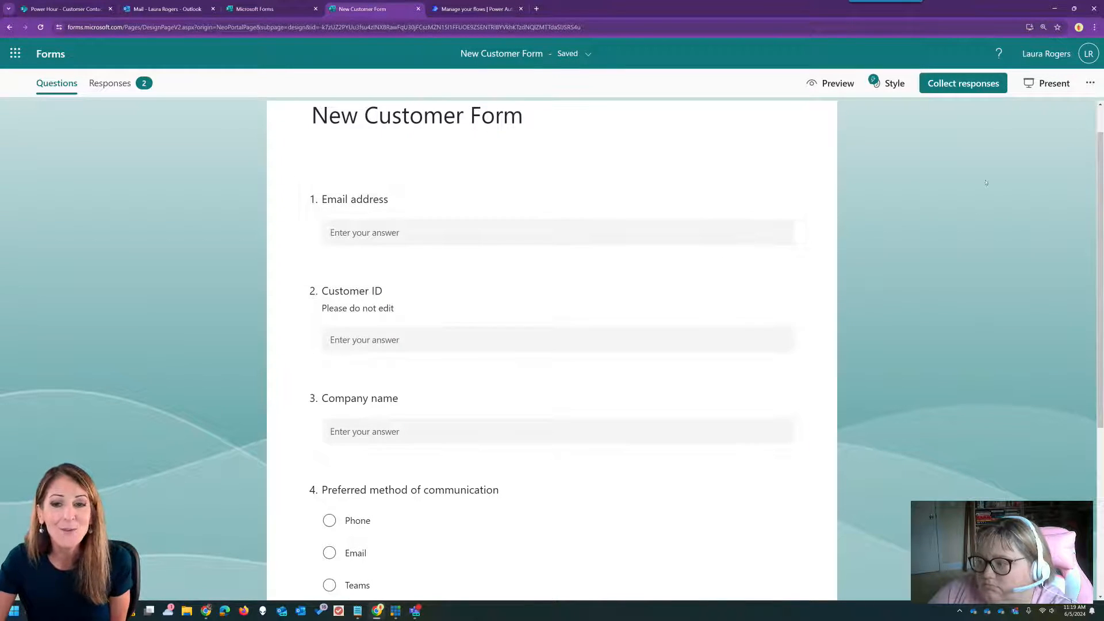
left_click(1086, 86)
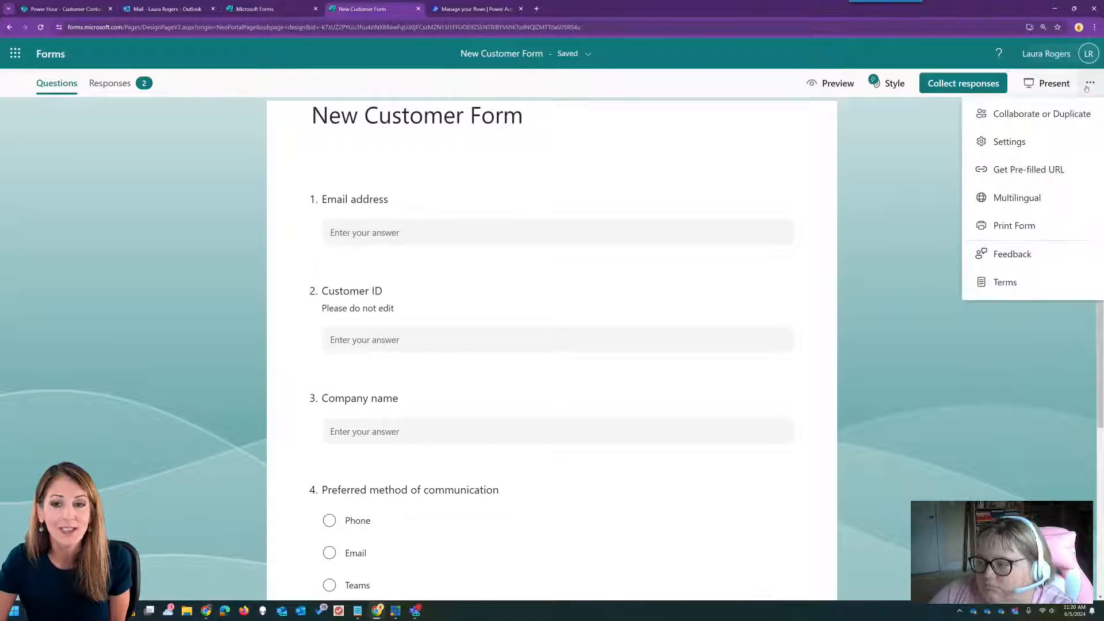
left_click(1028, 169)
- Enter placeholder answers xxxemail, xxxID and xxxcompany for Email, Customer ID and Company
left_click(463, 315)
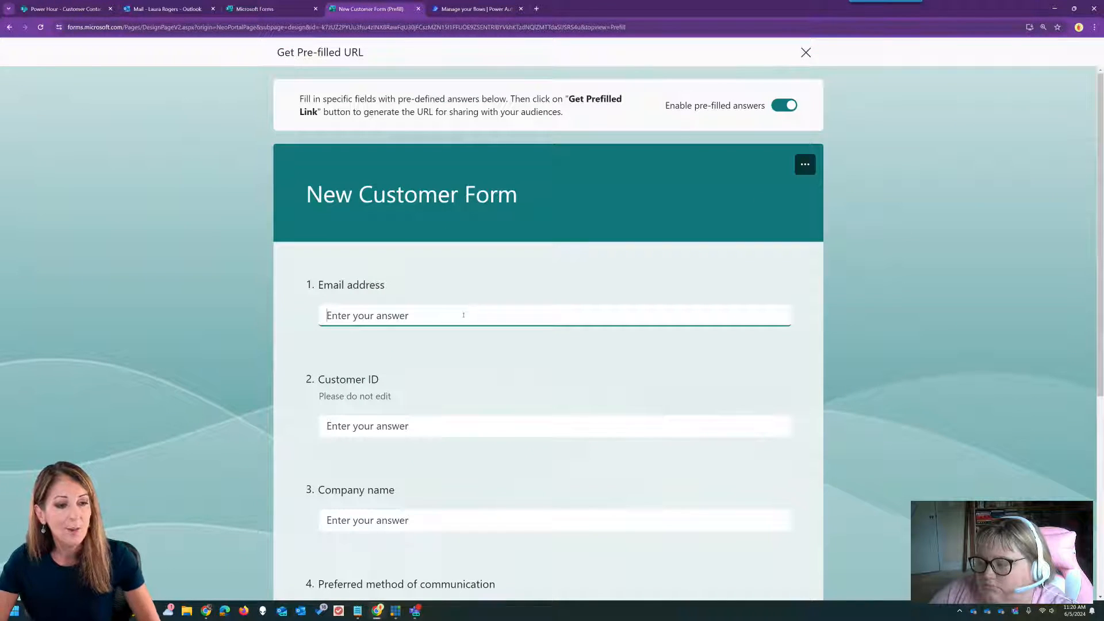
type("XY")
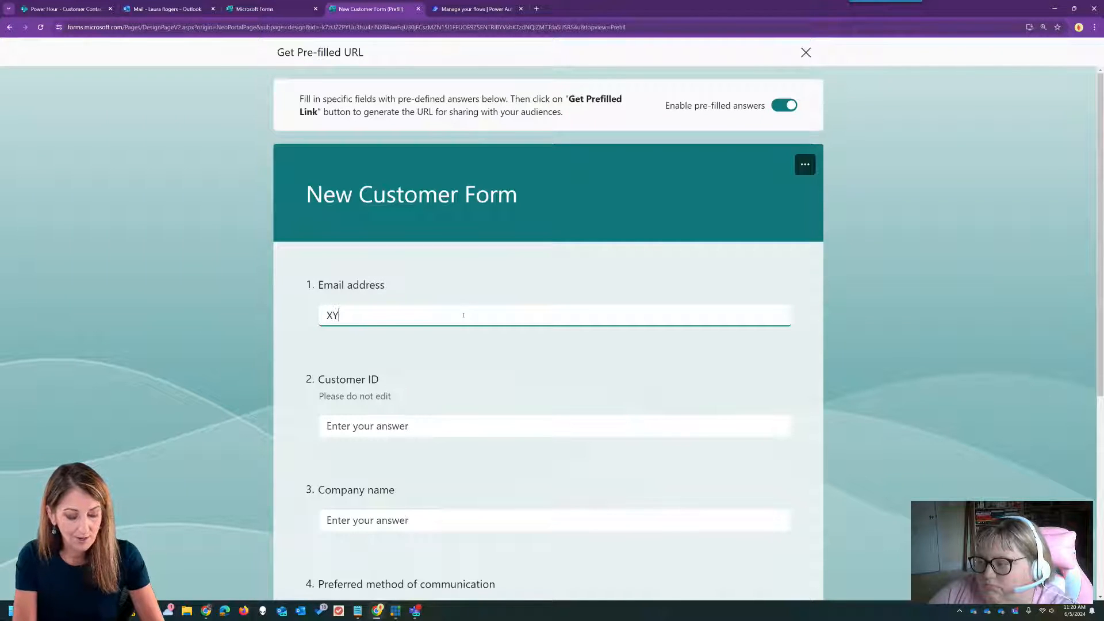
key("BackSpace")
key("BackSpace")
type("xx")
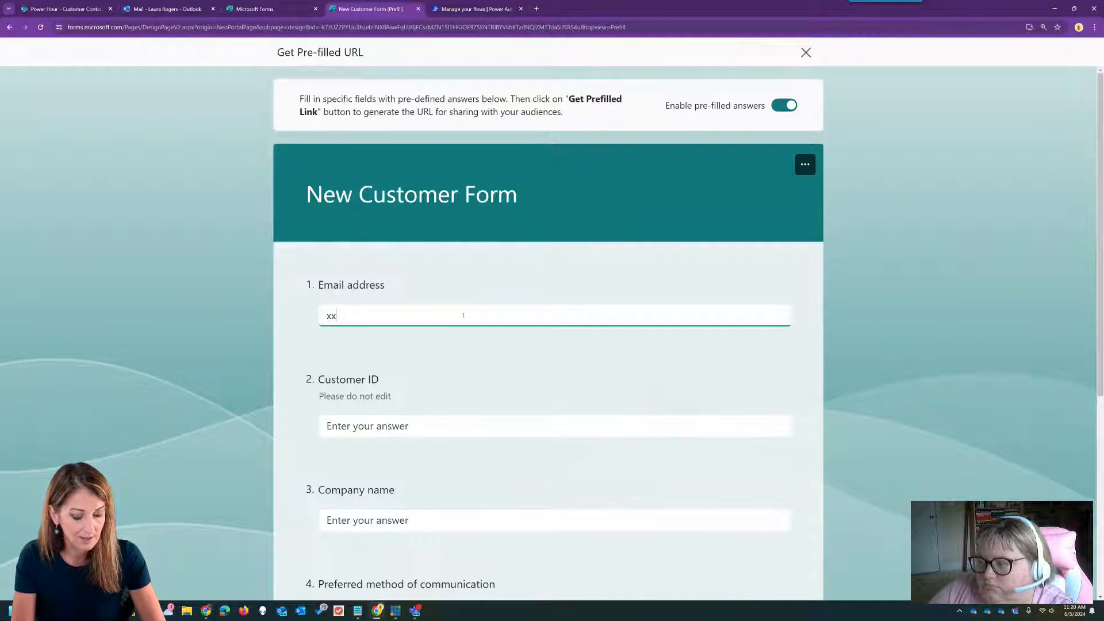
type("xemail")
left_click(455, 424)
type("xxx")
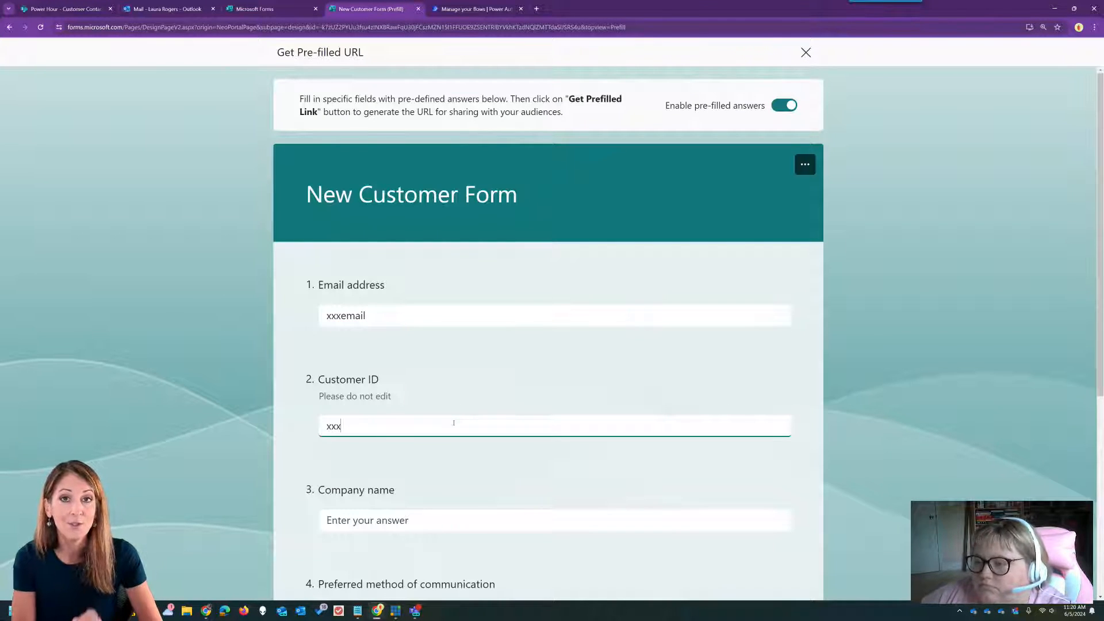
type("ID")
left_click(452, 517)
type("xxxcompany")
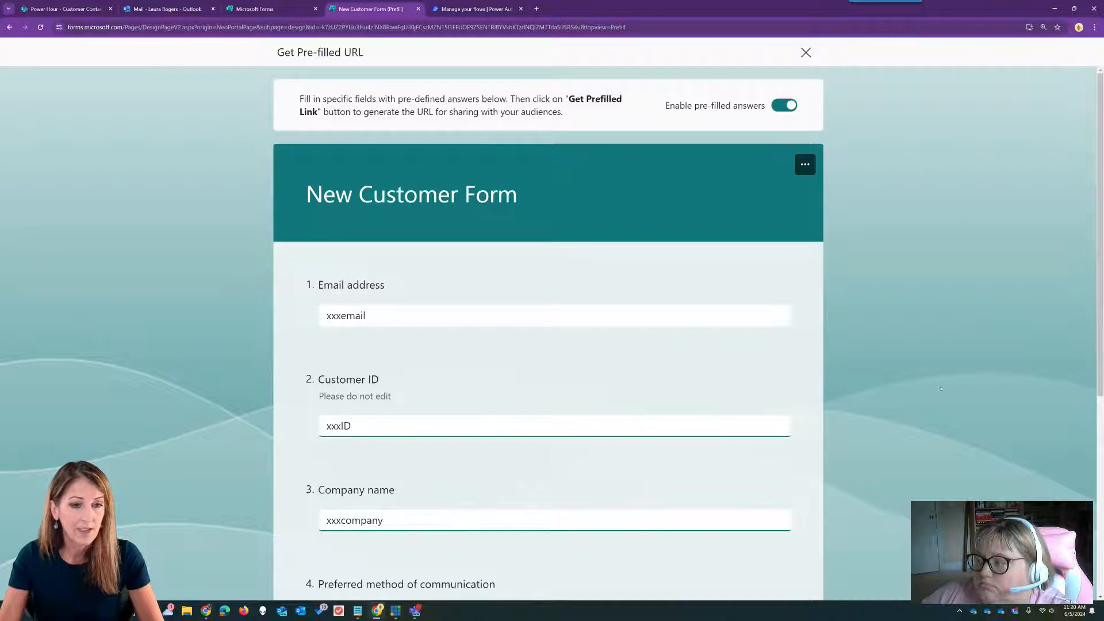
- Generate and copy the pre-filled link, close both panels, and return to Power Automate
scroll(941, 389, "down", 5)
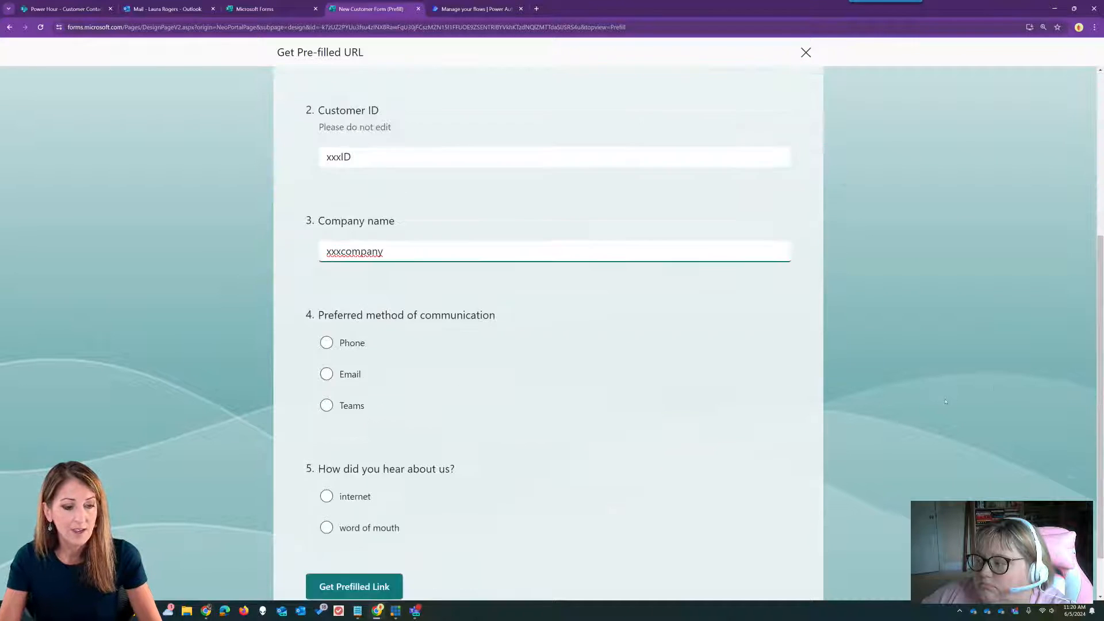
left_click(343, 529)
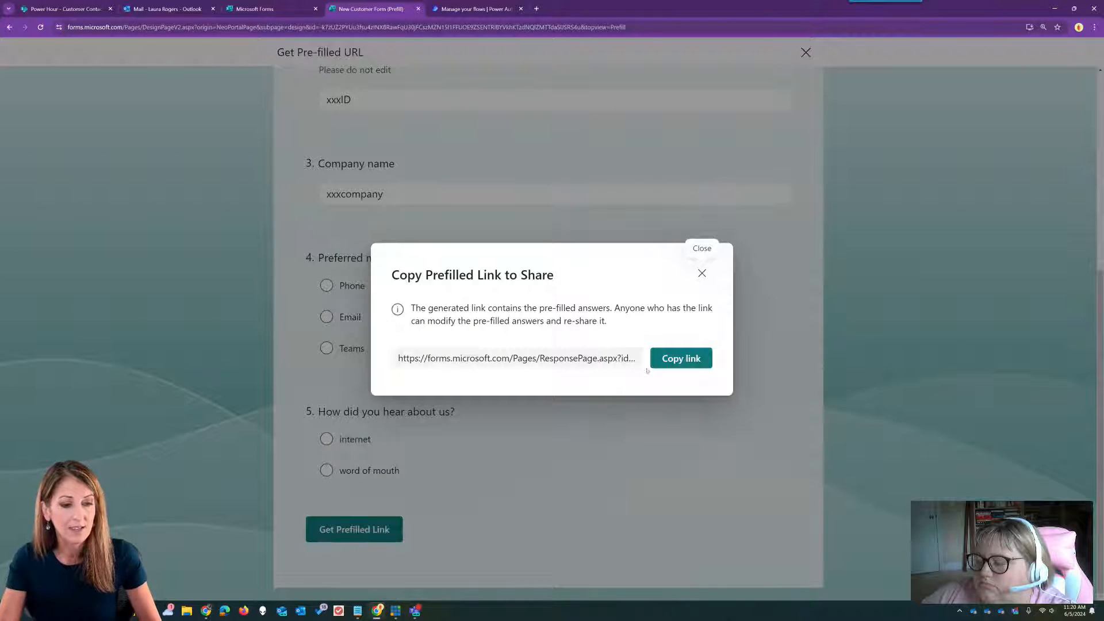
left_click(664, 358)
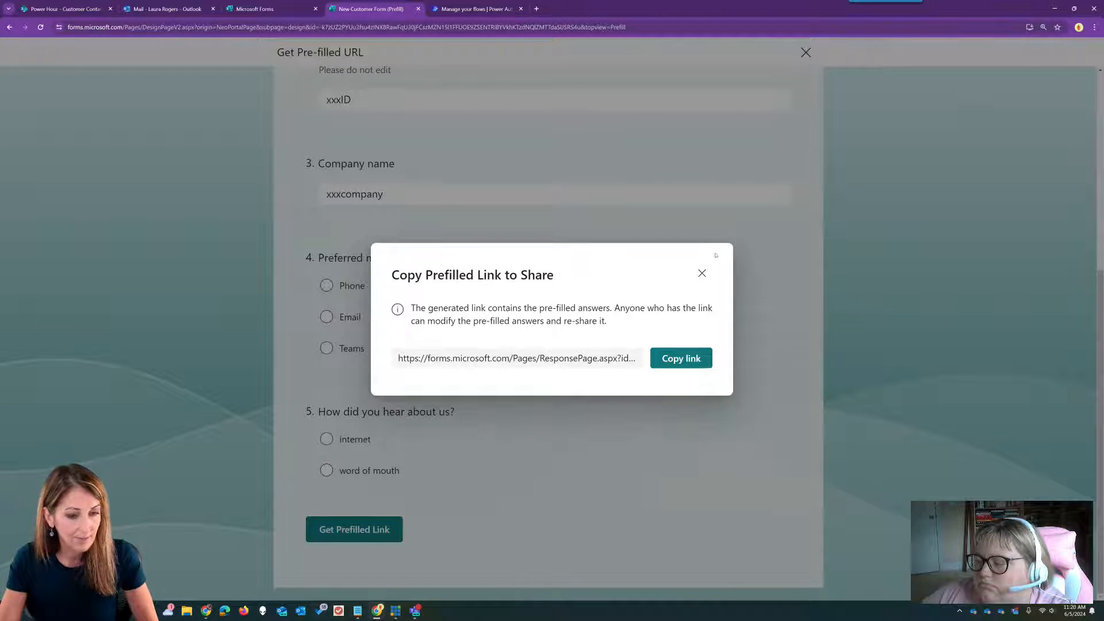
left_click(702, 266)
left_click(805, 52)
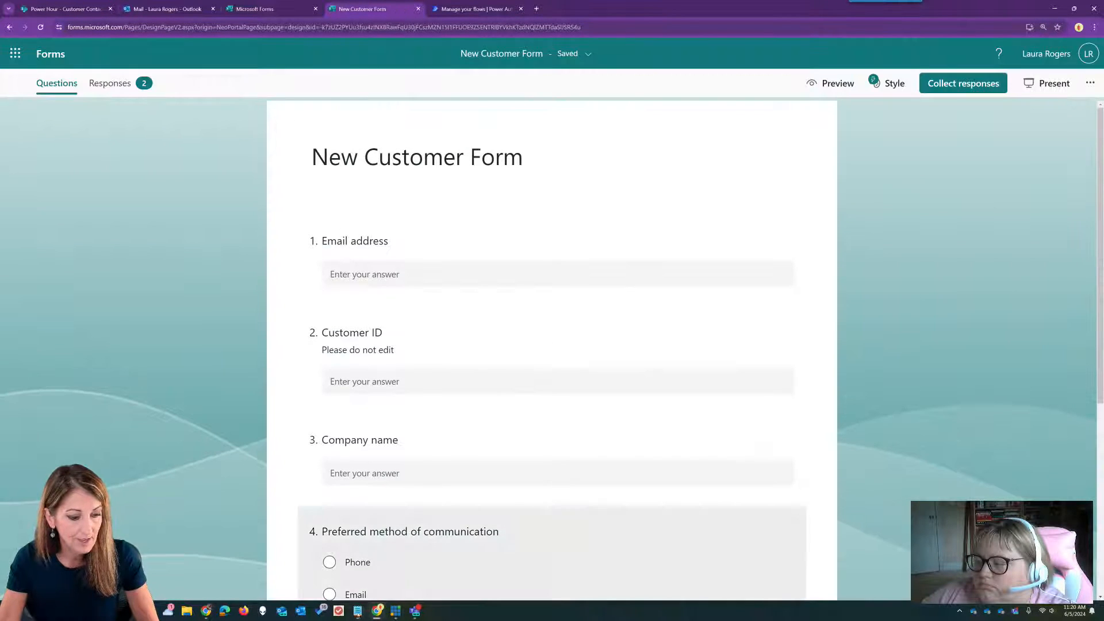
mouse_move(357, 610)
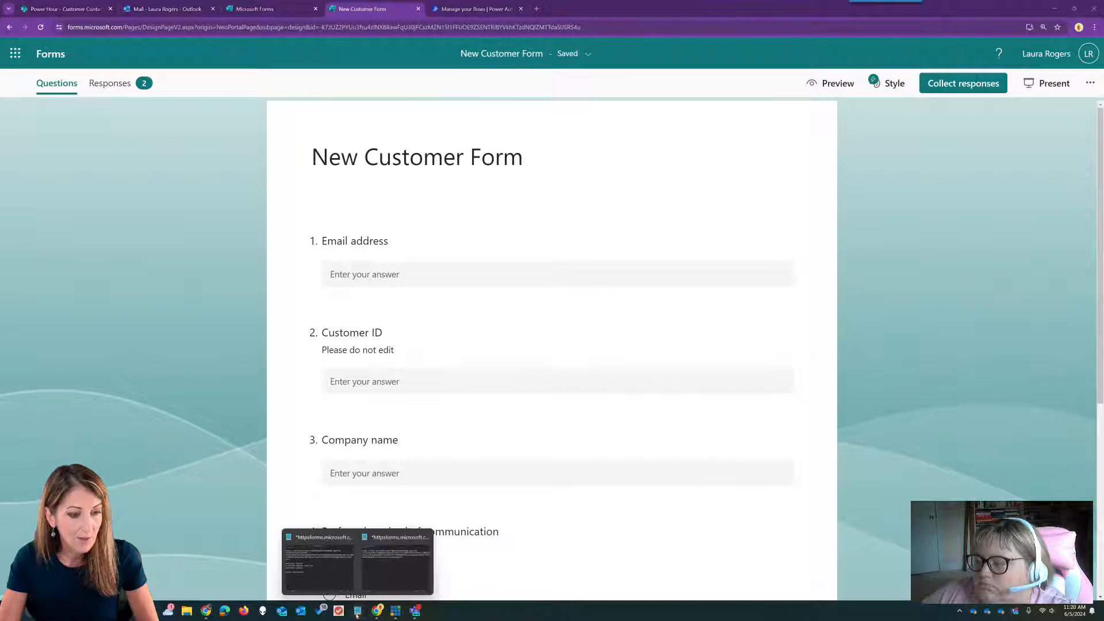
left_click(484, 9)
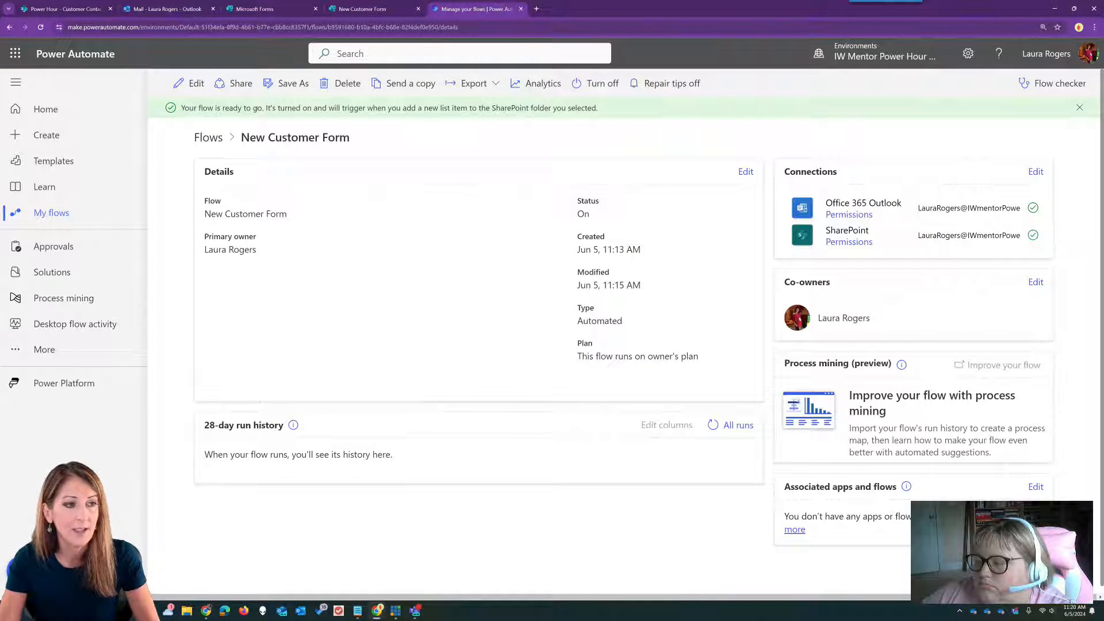
- In the Send an email (V2) body's code view, replace the old form link with the new pre-filled URL
left_click(190, 83)
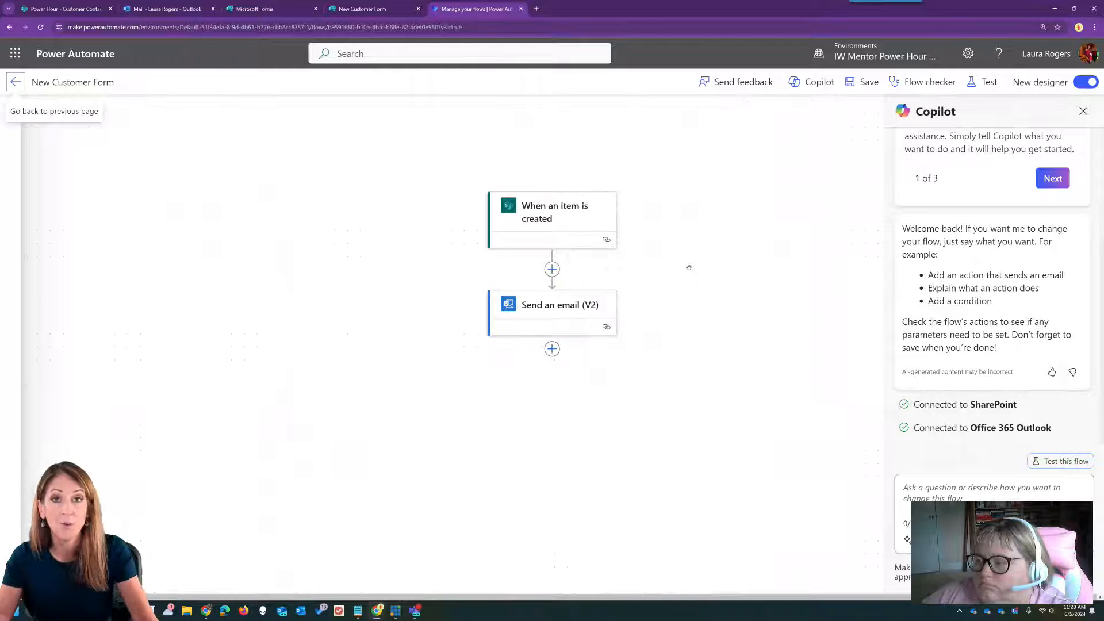
left_click(575, 310)
left_click(376, 286)
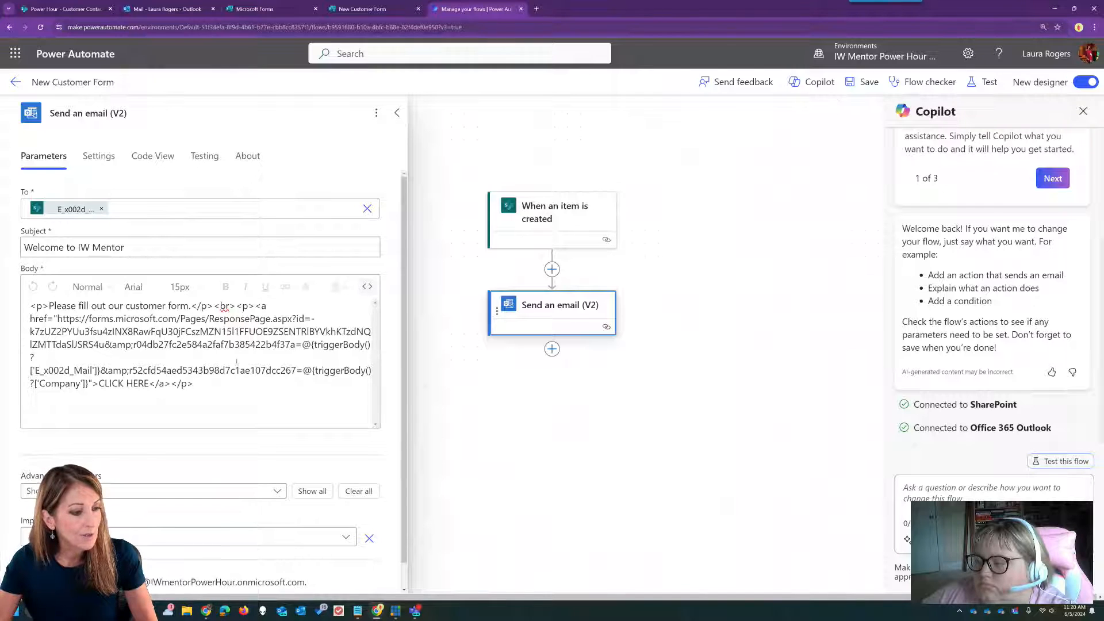
left_click_drag(58, 319, 89, 381)
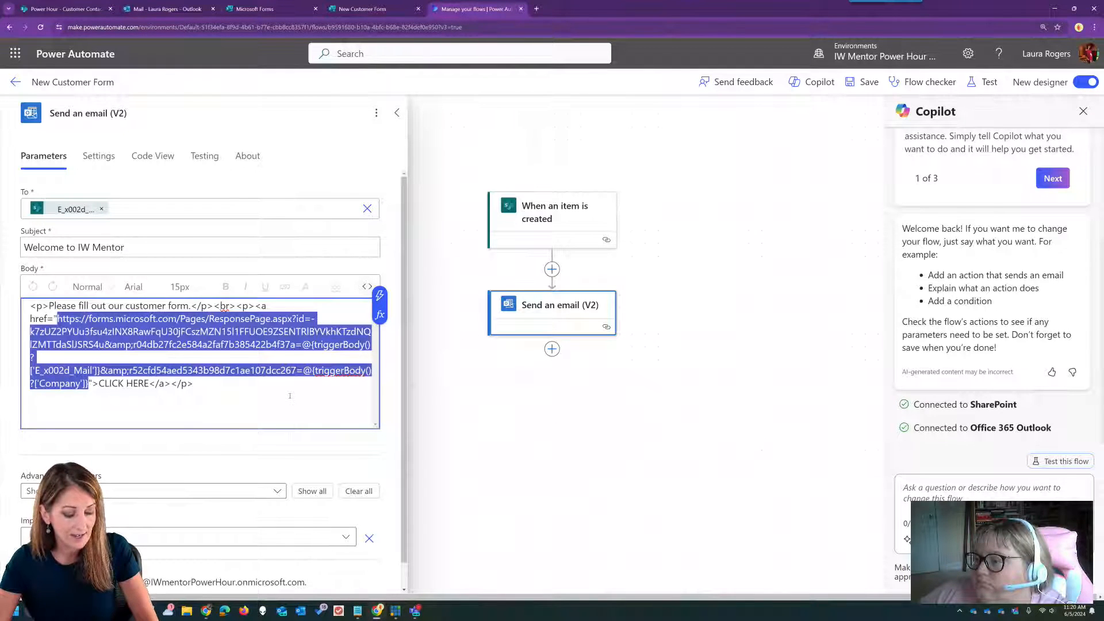
key("ctrl+v")
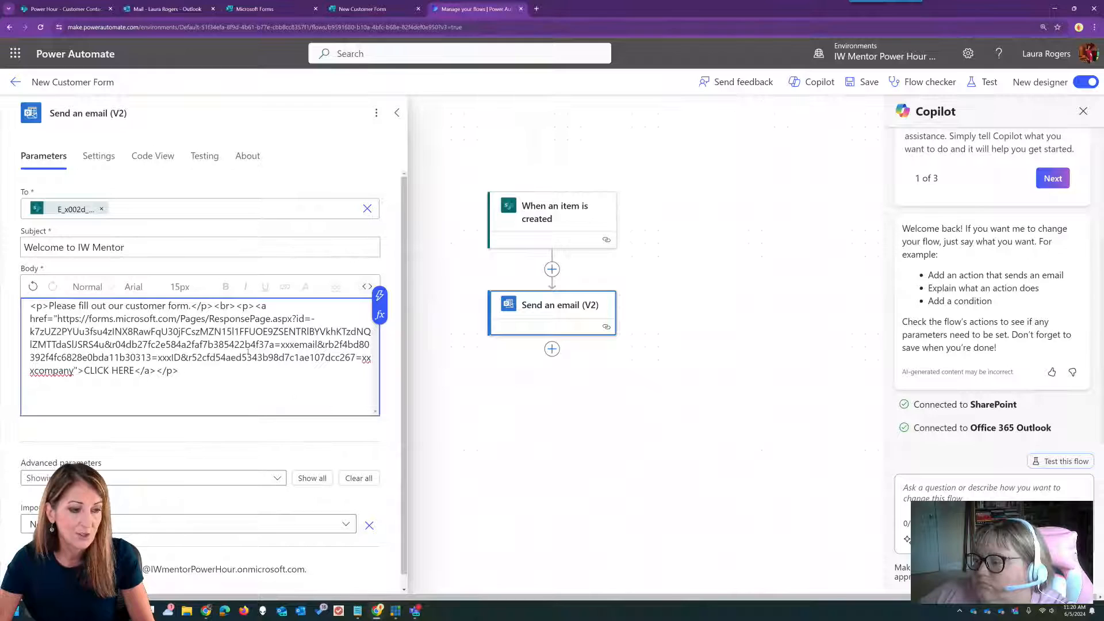
- Replace the xxxemail, xxxID and xxxcompany placeholders with the E-Mail, ID and Company dynamic fields
left_click_drag(280, 344, 318, 344)
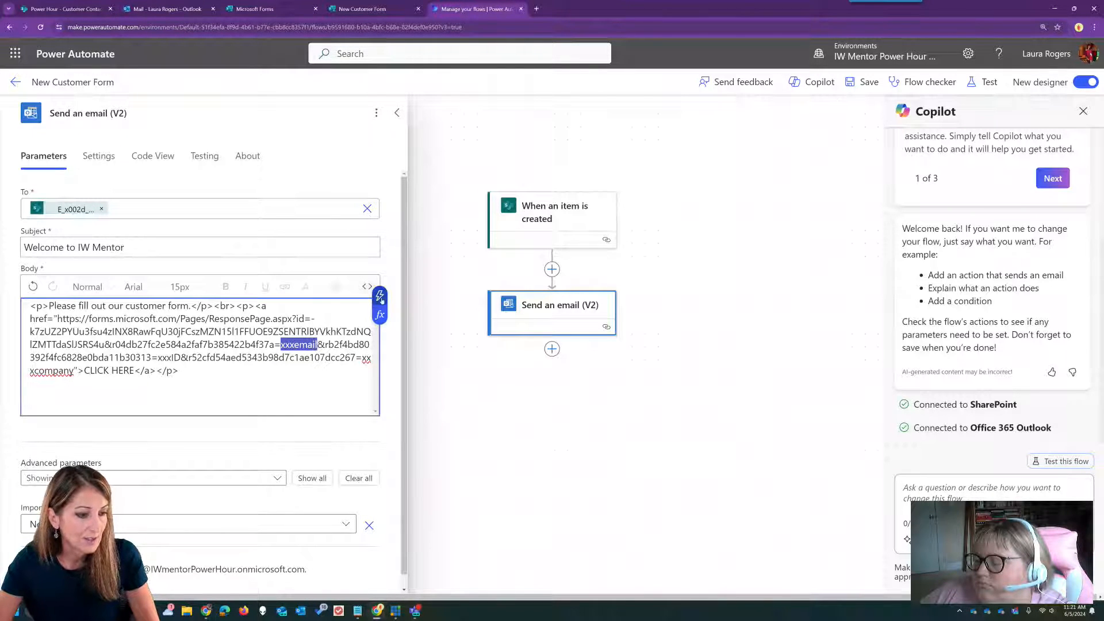
left_click(380, 296)
left_click(448, 454)
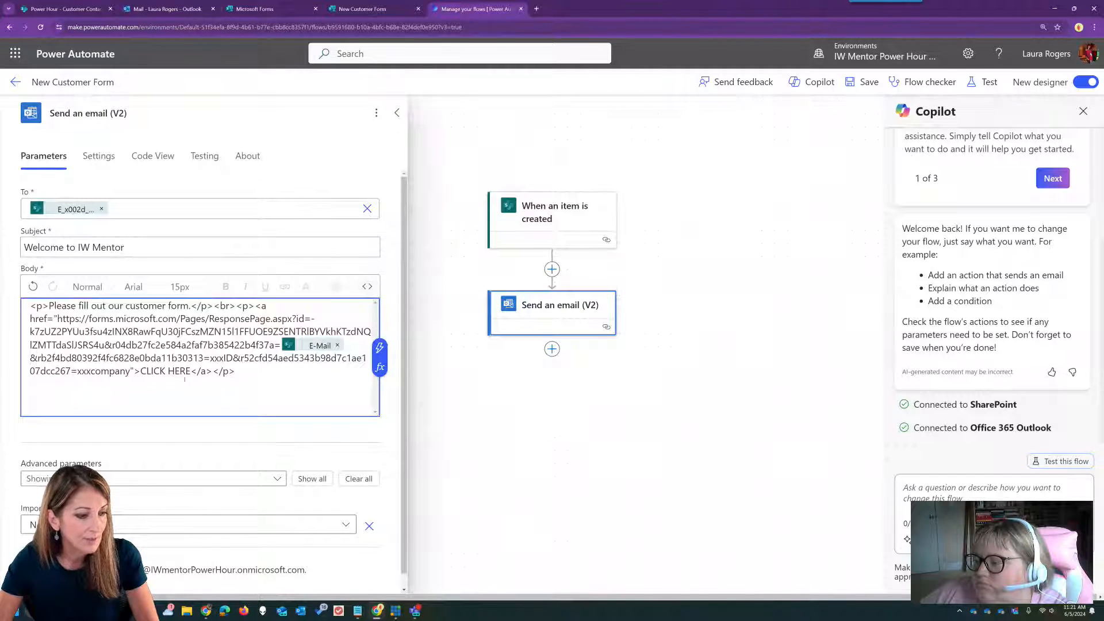
left_click_drag(210, 358, 233, 358)
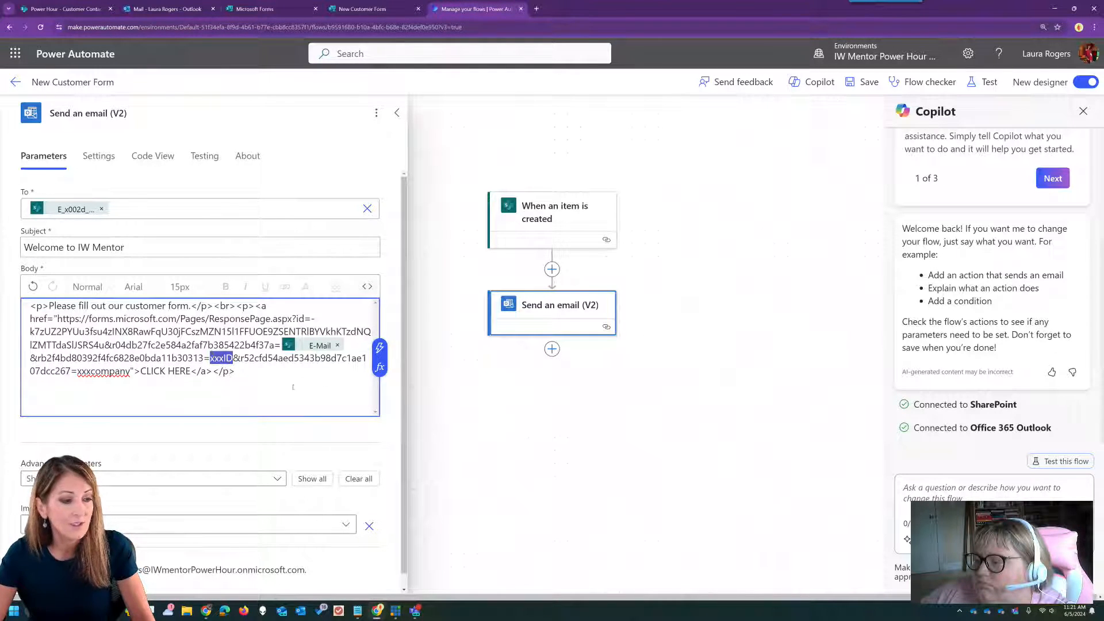
left_click(379, 347)
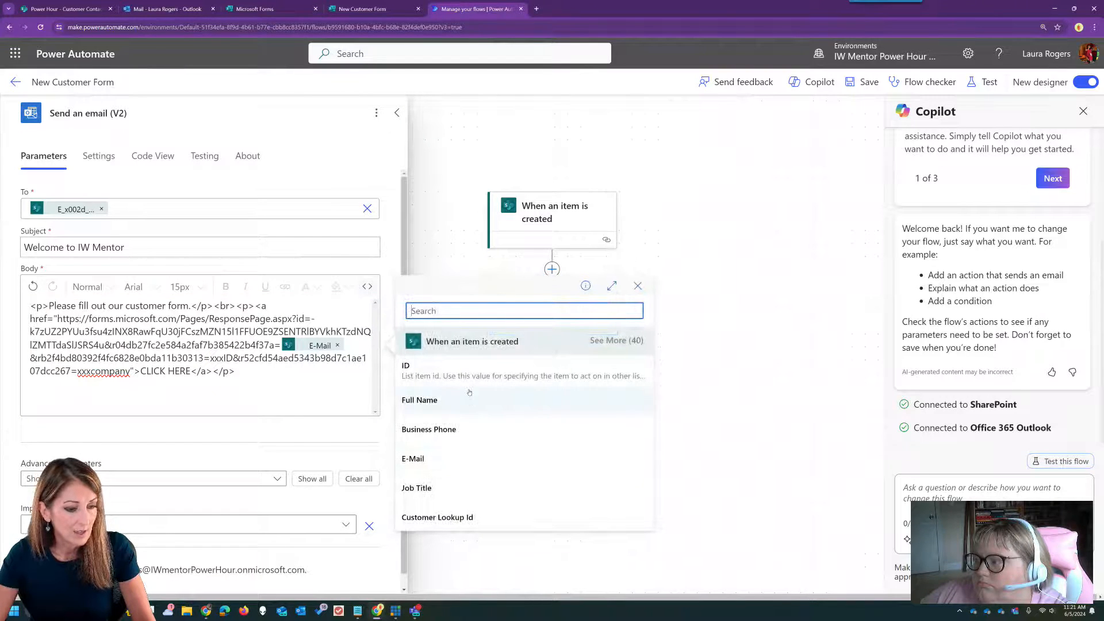
left_click(436, 371)
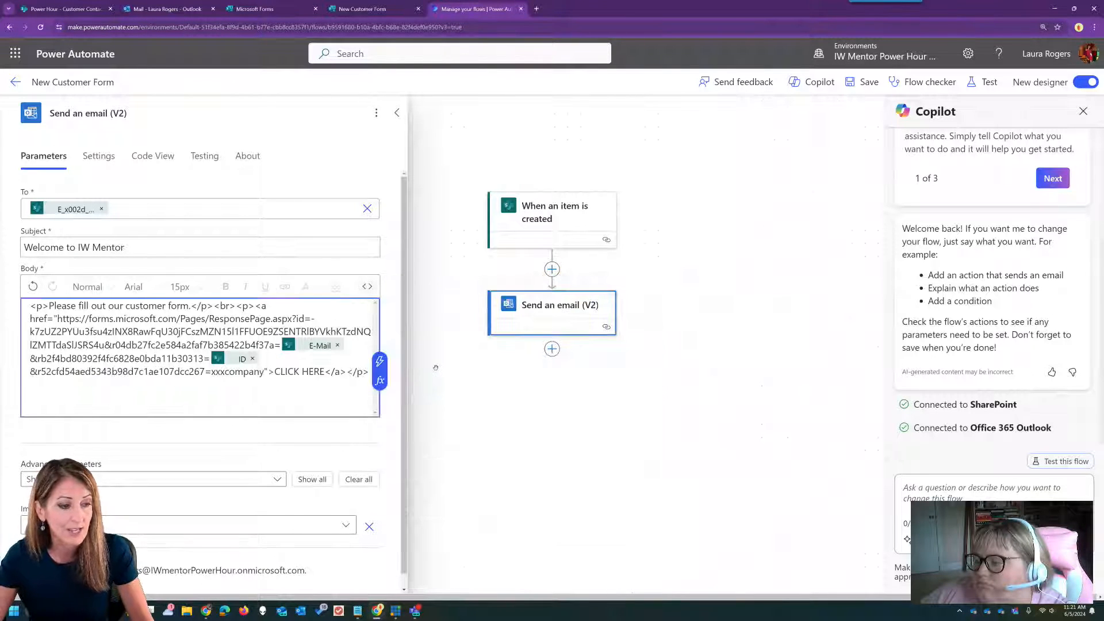
left_click_drag(211, 371, 264, 372)
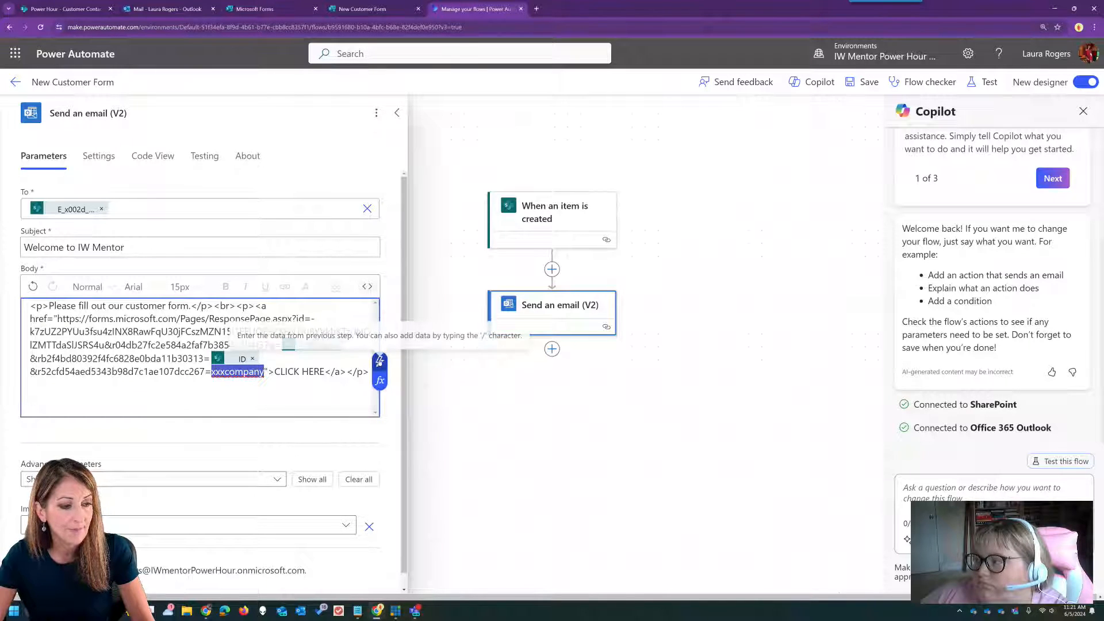
left_click(383, 362)
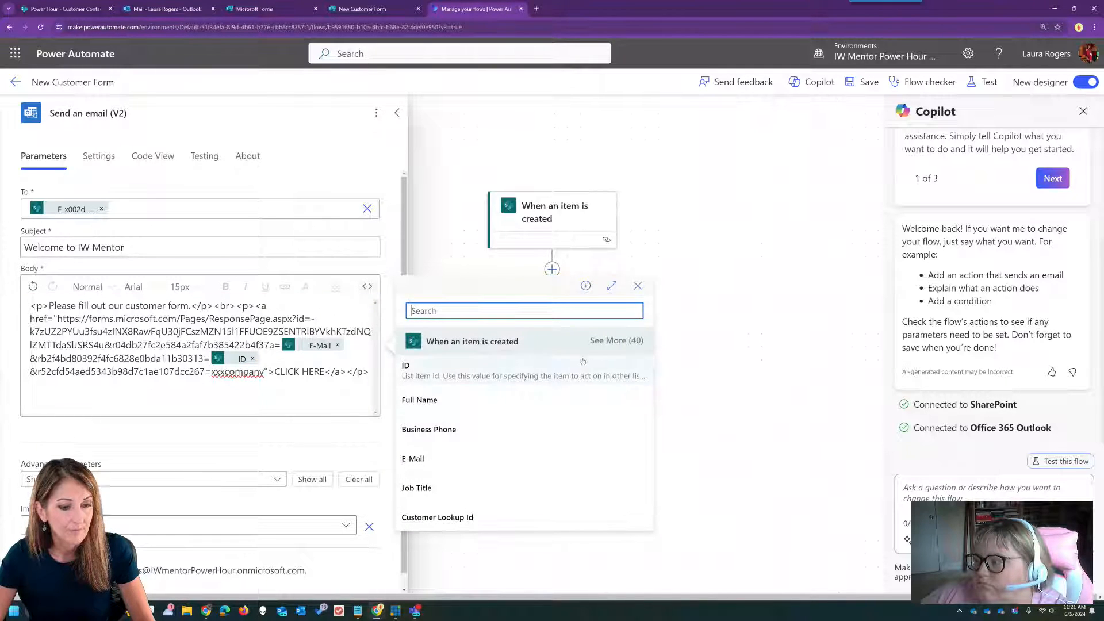
left_click(616, 341)
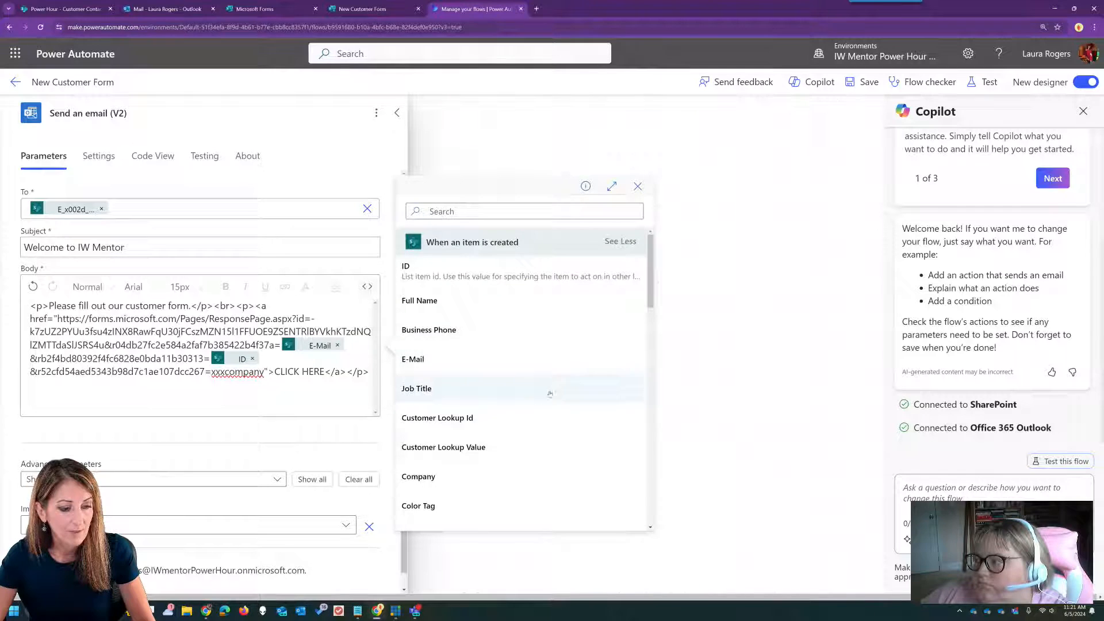
left_click(475, 479)
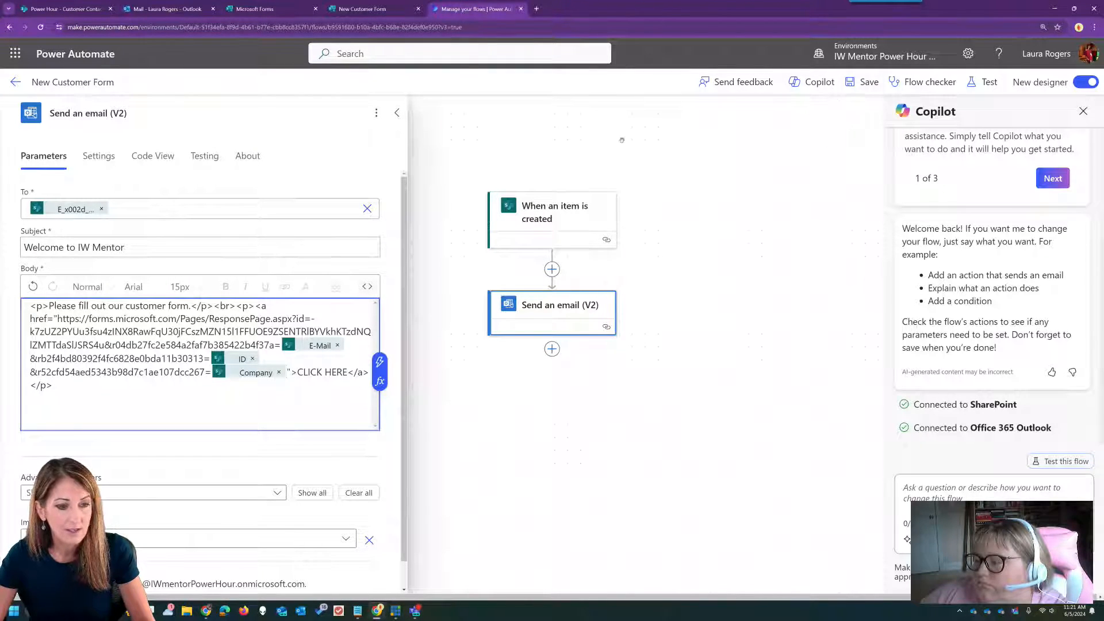
- Close the email step, save the flow and reopen the step to check it
left_click(639, 136)
left_click(867, 82)
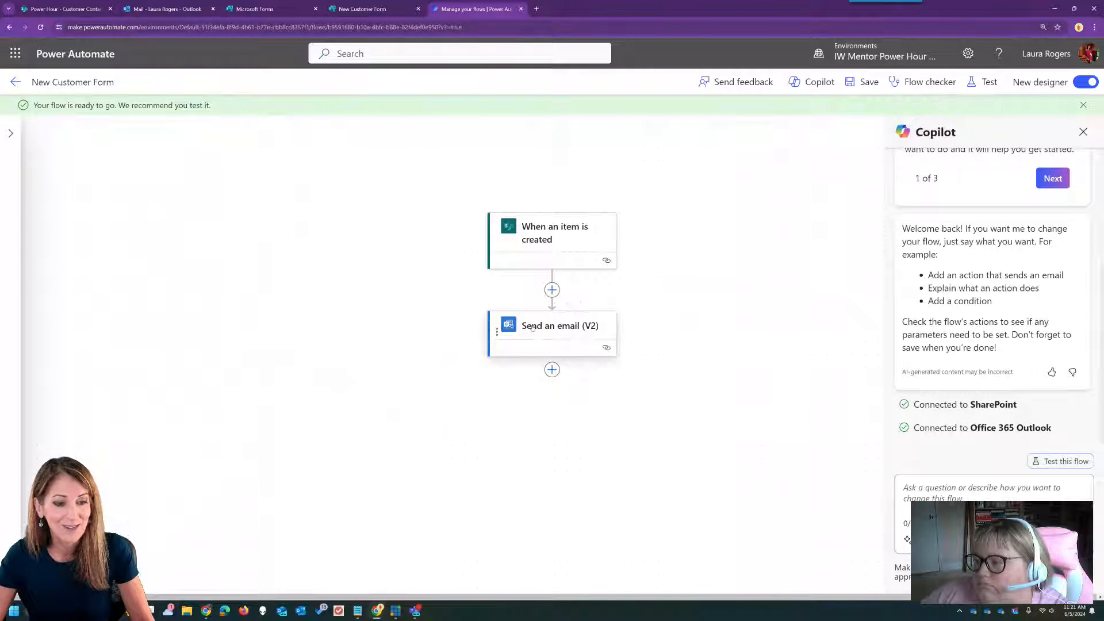
left_click(532, 327)
- Check the email body's raw HTML, then collapse the step and return to the flow details page
left_click(375, 307)
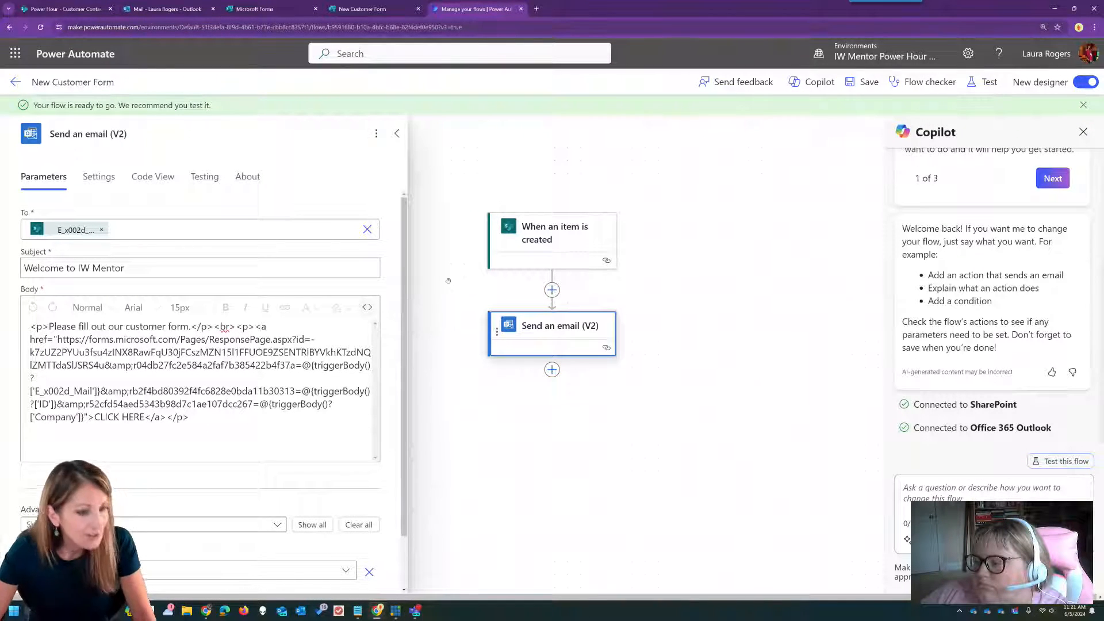
left_click(397, 134)
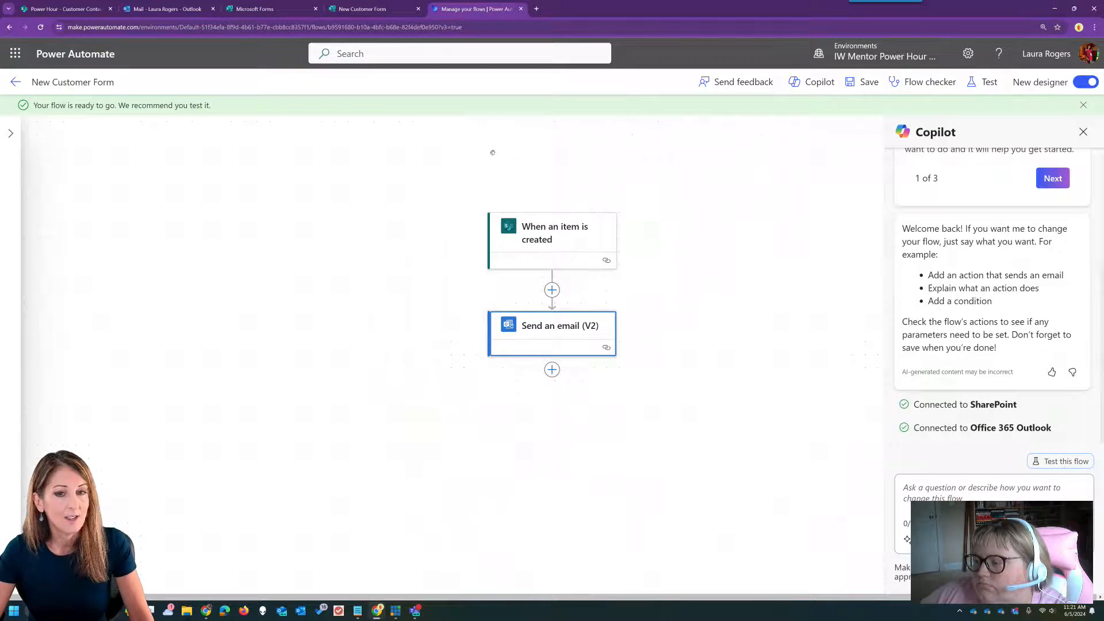
left_click(16, 82)
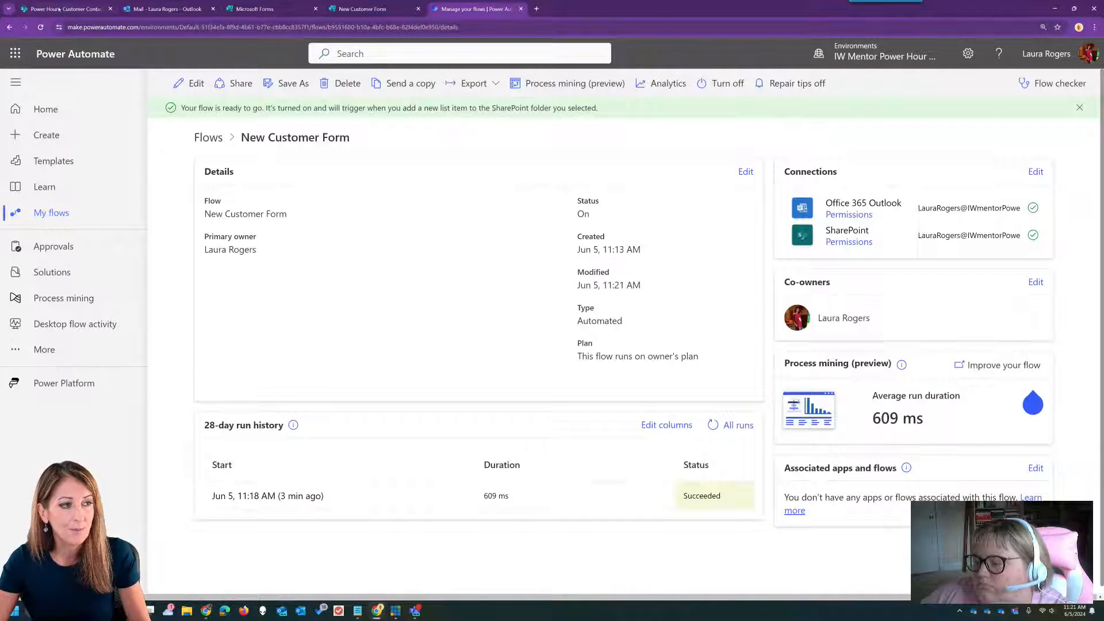
- Switch to the SharePoint Customer Contacts tab and reload the list
key("ctrl+1")
left_click(40, 28)
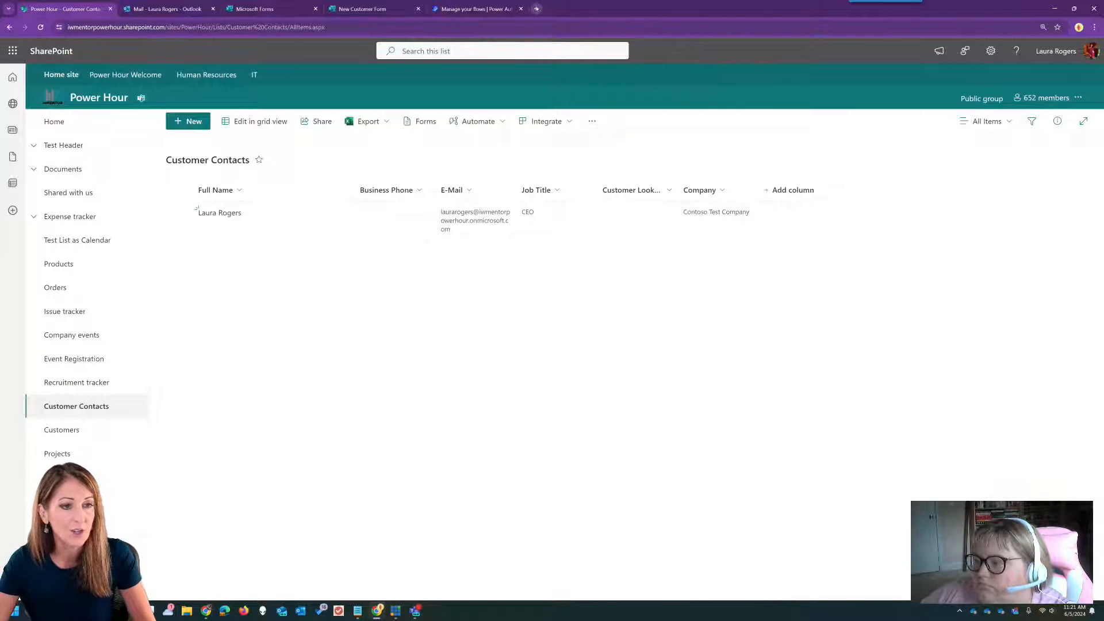
left_click(536, 9)
- Open the prefilled Forms link in a new tab to check its placeholder fields, then close it and return to the flows
left_click(543, 24)
type("https://forms.microsoft.com/Pages/ResponsePage.aspx?id=-k7zUZ2PYUu3fsu4zINX8RawFqU30jFCszMZN15I1FFUOE9ZSENTRIBYVkhKTzdNQIZMTTdaSIJSRS4u&r04db27fc2e584a2faf7b385422b4f37a=xxxemail&rb2f4bd80392f4fc6828e0bda11b30313=xxxID&r52cfd54aed5343b98d7c1ae107dcc267=xxxcompany")
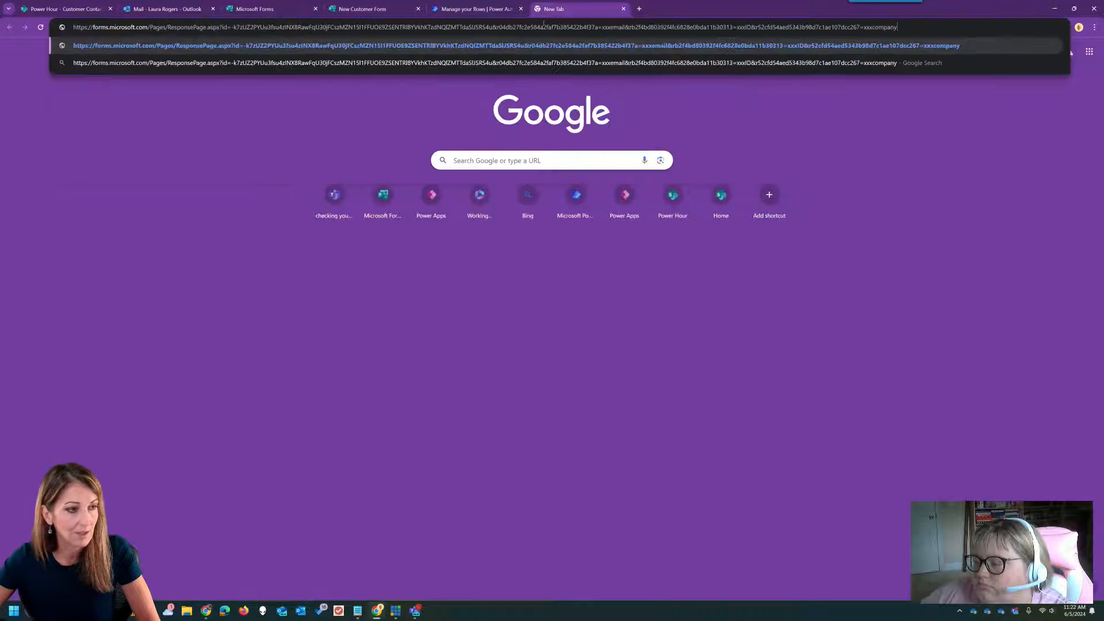
key("Return")
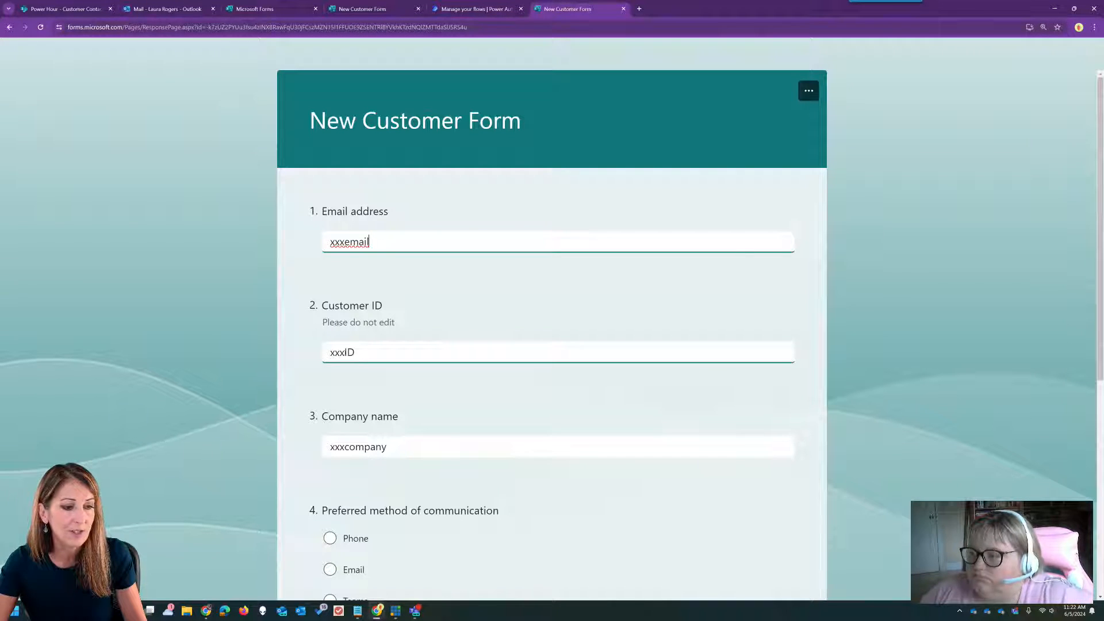
left_click(623, 9)
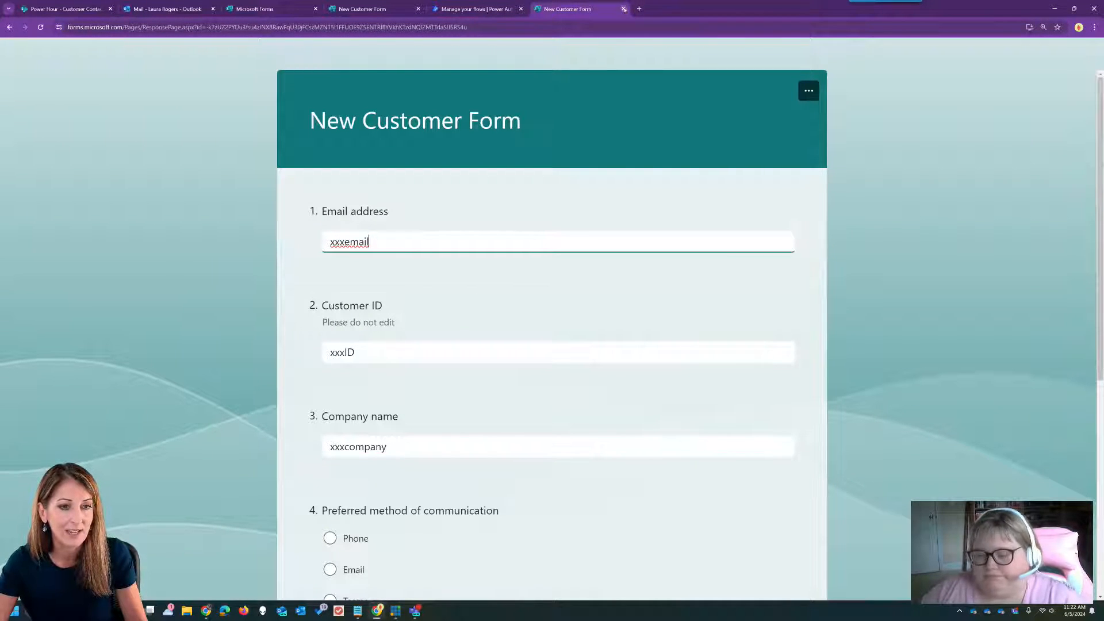
left_click(480, 8)
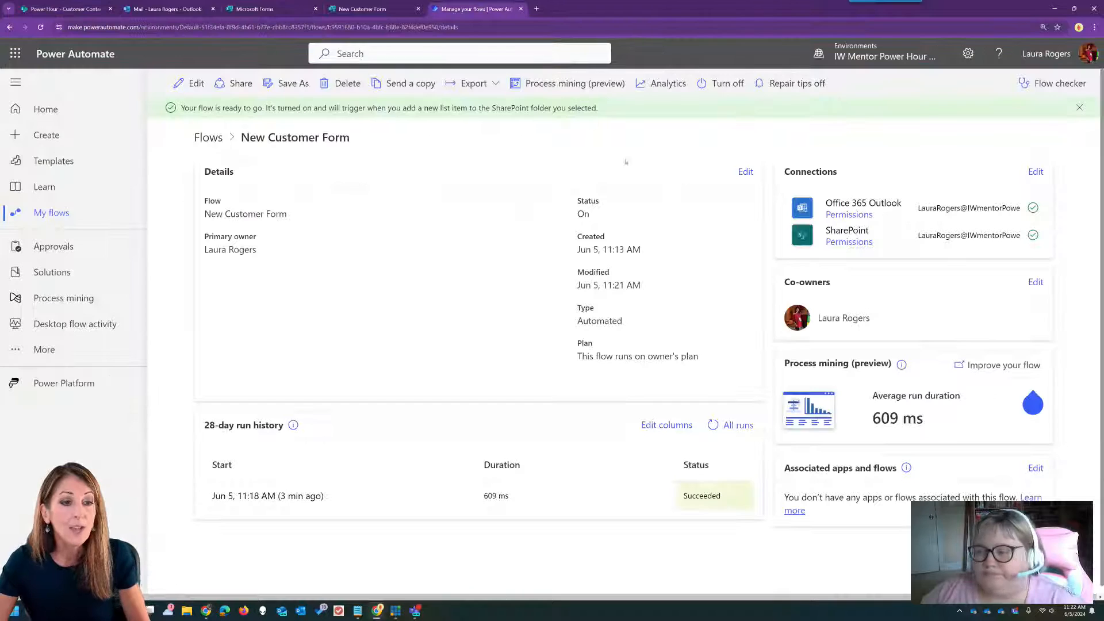
left_click(205, 138)
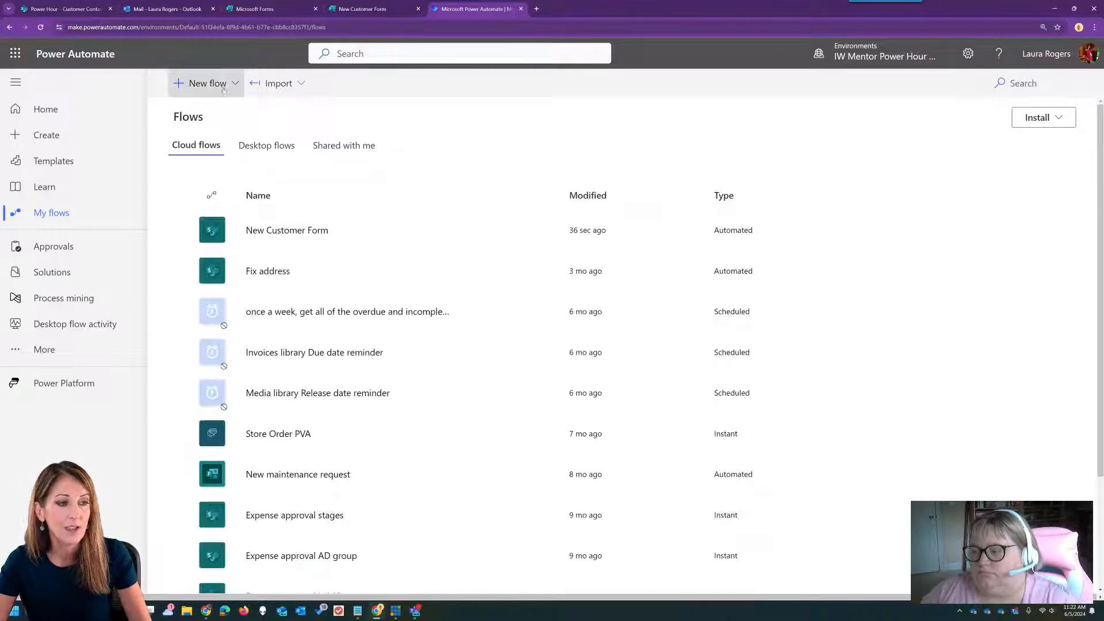
- Try an automated cloud flow with the Forms 'When a new response is submitted' trigger, then abandon it unsaved
left_click(223, 86)
left_click(240, 196)
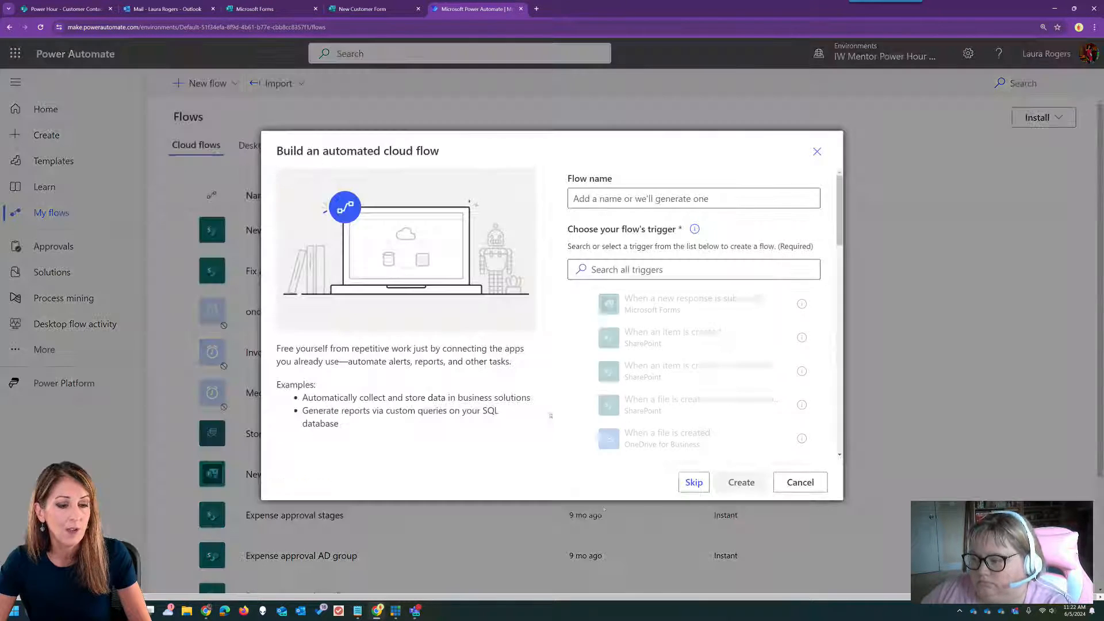
left_click(695, 481)
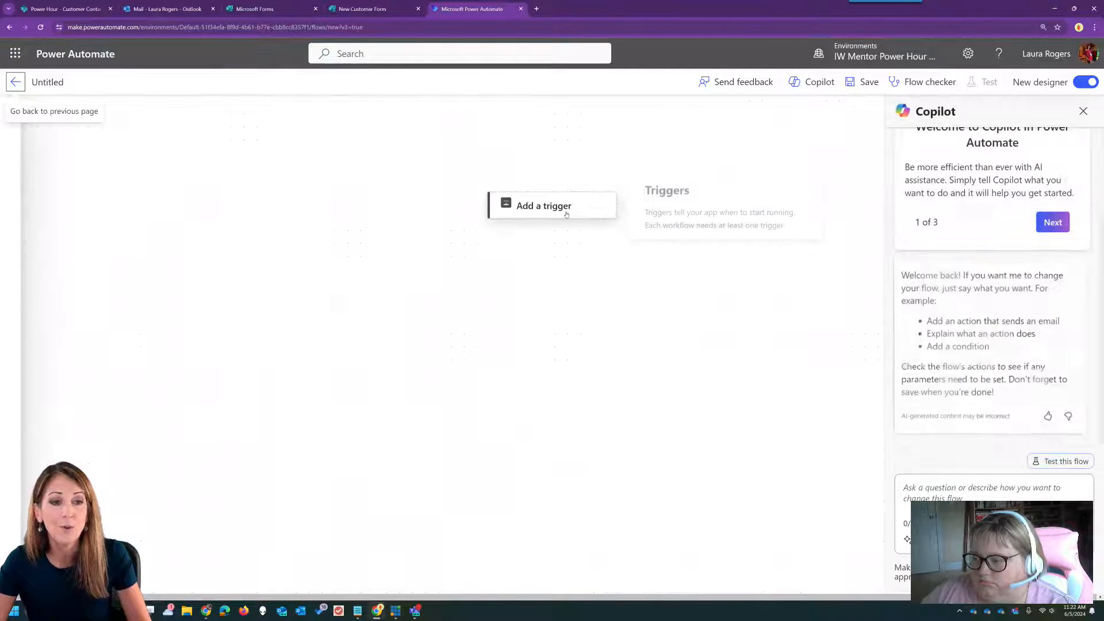
left_click(528, 202)
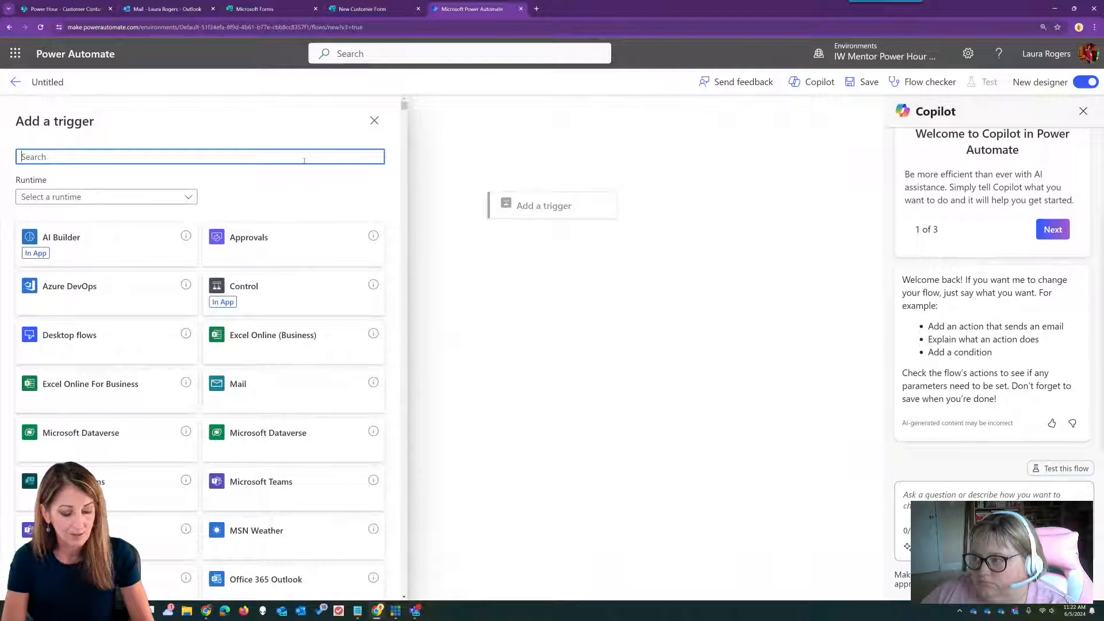
type("forms")
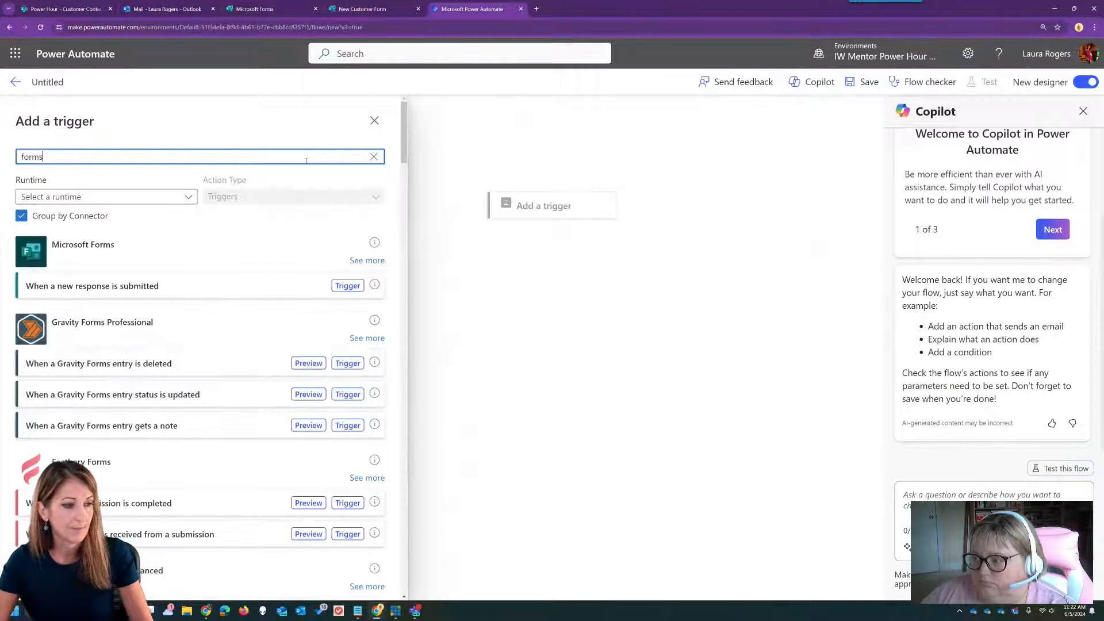
left_click(163, 284)
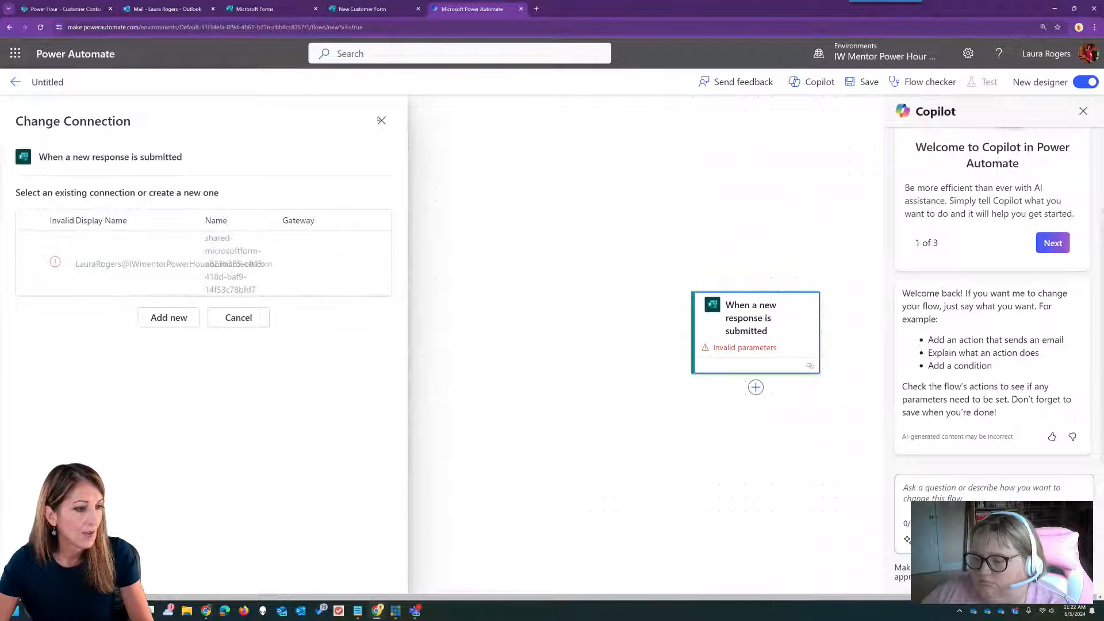
left_click(381, 120)
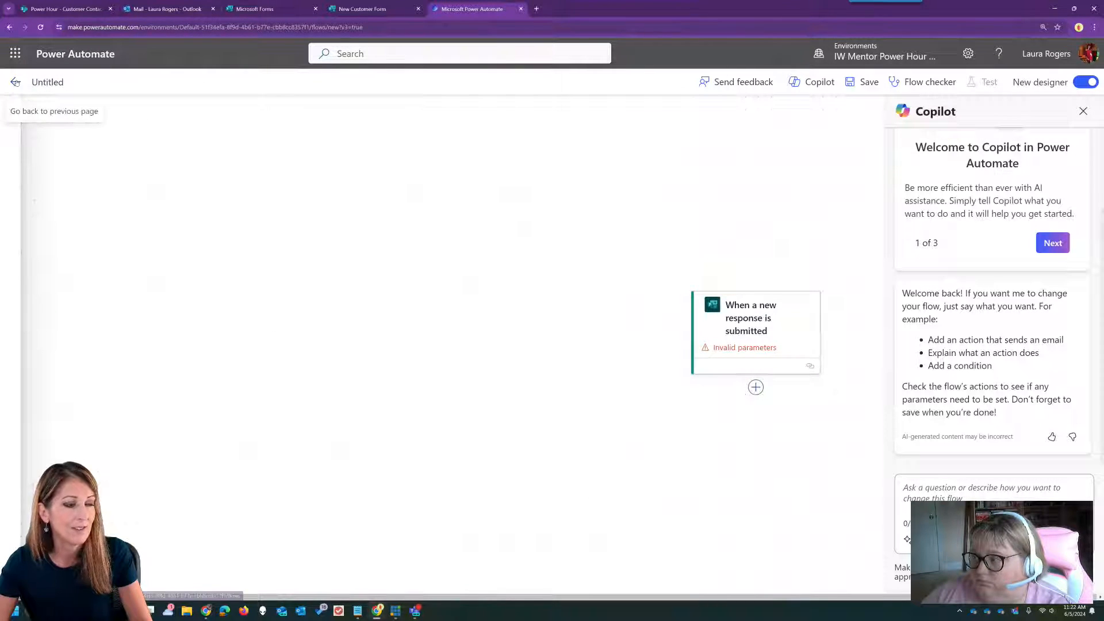
left_click(22, 84)
left_click(592, 109)
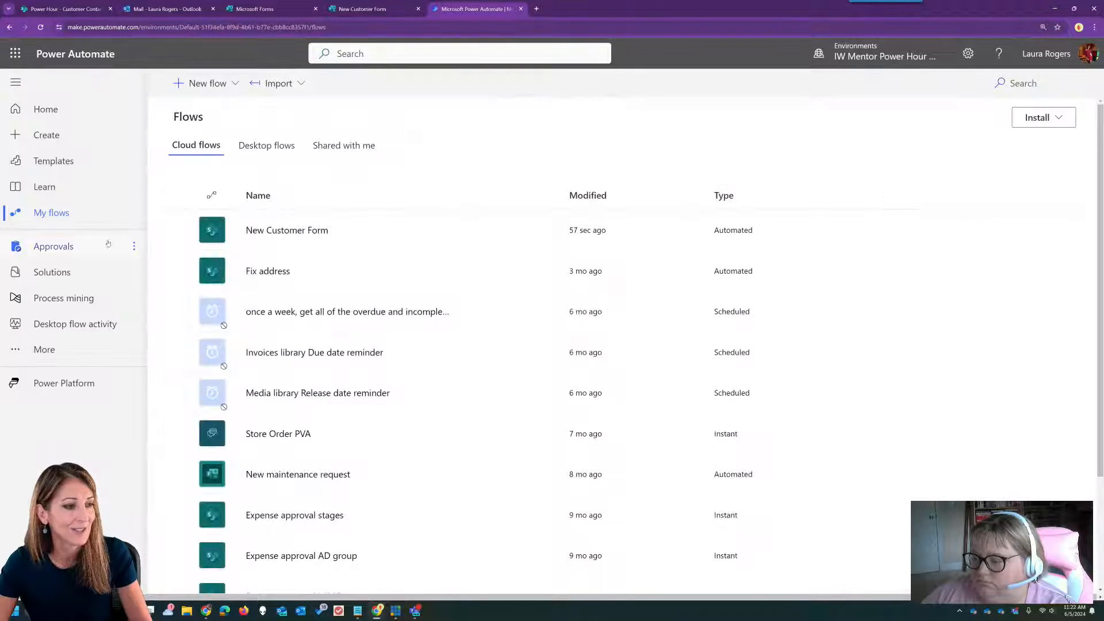
- Fix the Microsoft Forms connection under Connections by re-signing with the signed-in account, then return to My flows
left_click(40, 349)
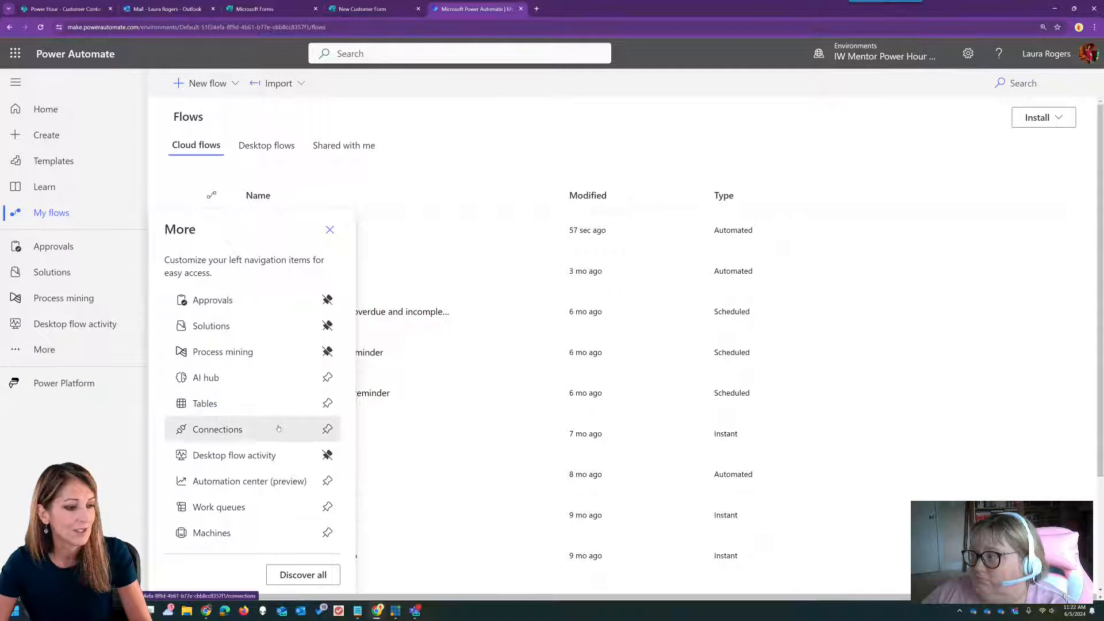
left_click(275, 428)
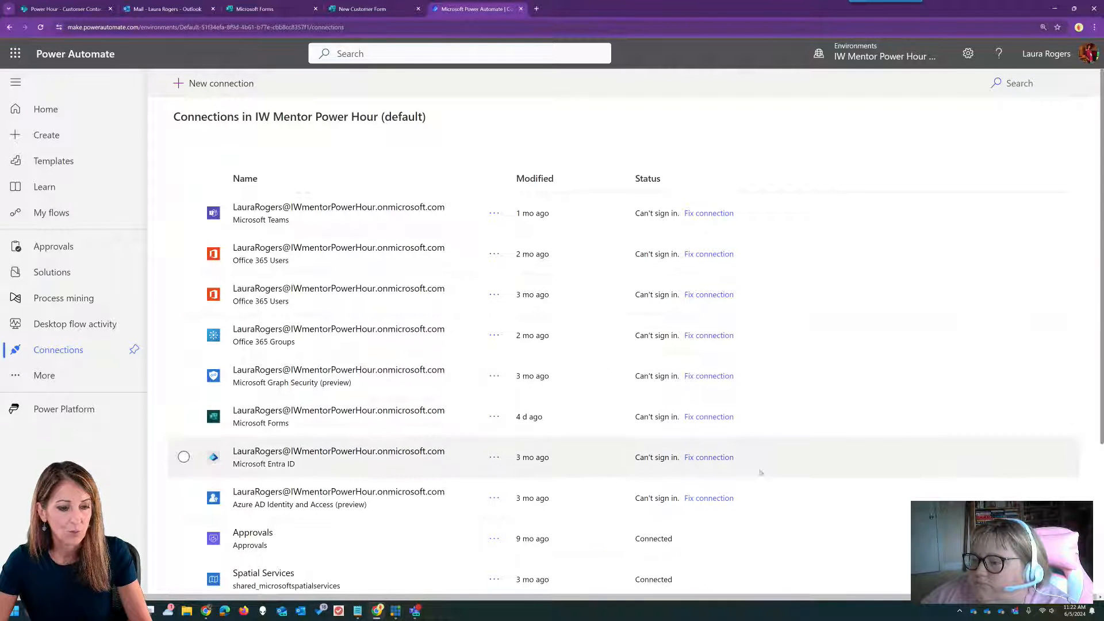
left_click(711, 418)
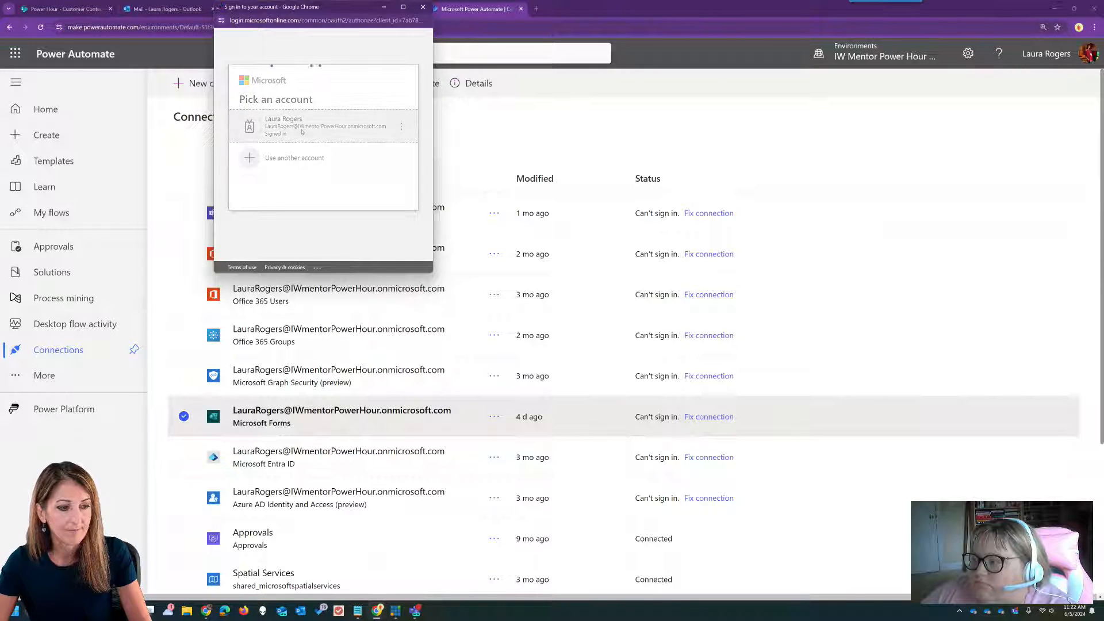
left_click(301, 132)
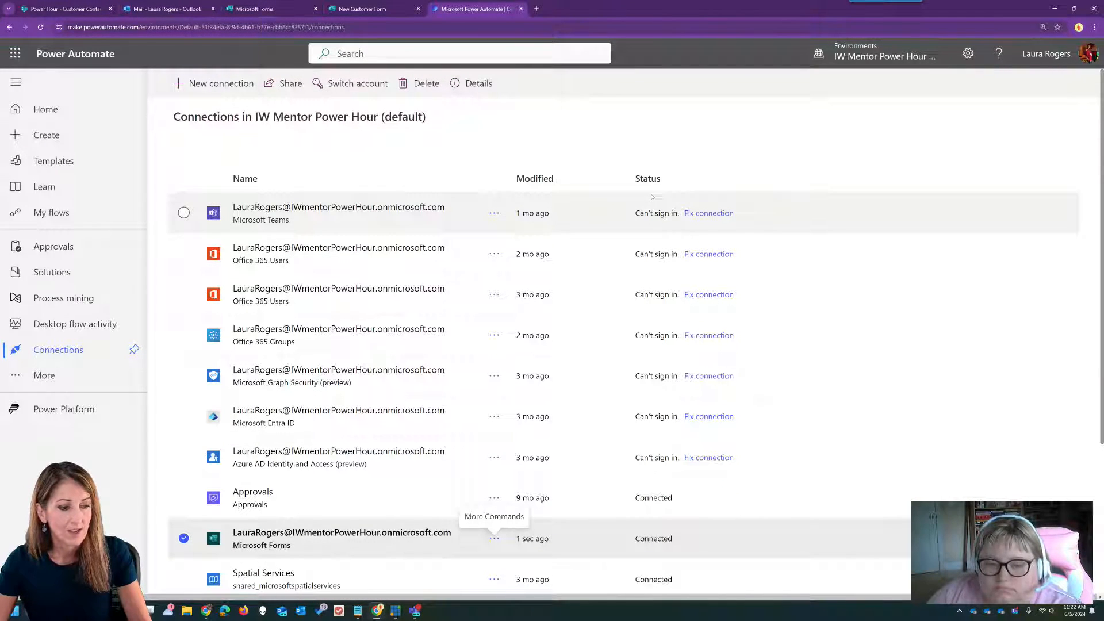
left_click(51, 212)
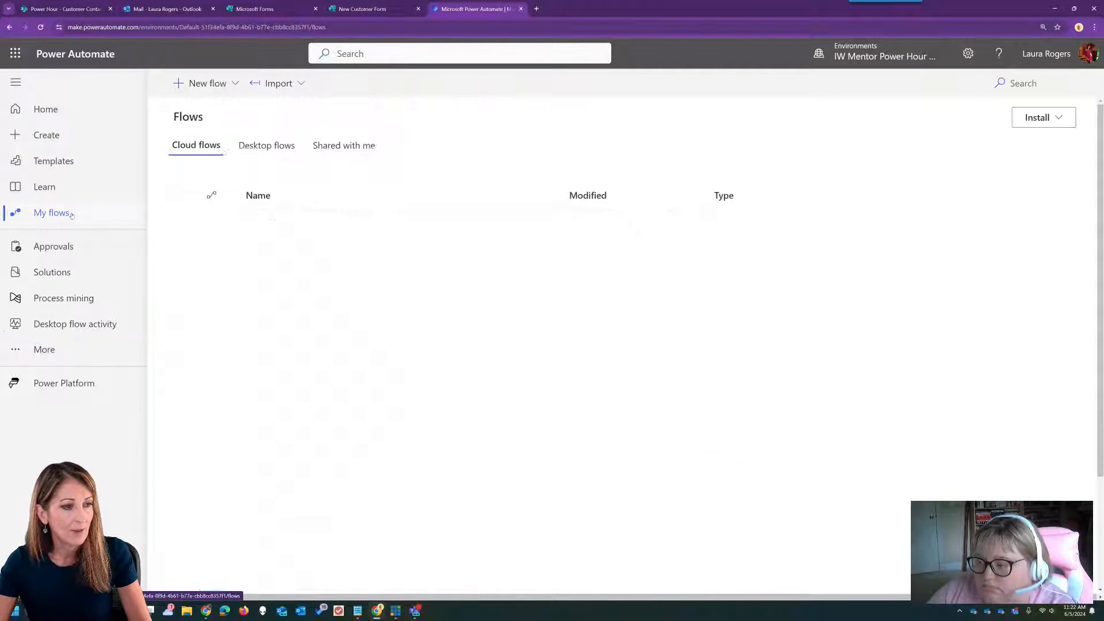
- Create a blank automated cloud flow with the Forms 'When a new response is submitted' trigger
left_click(204, 83)
left_click(233, 202)
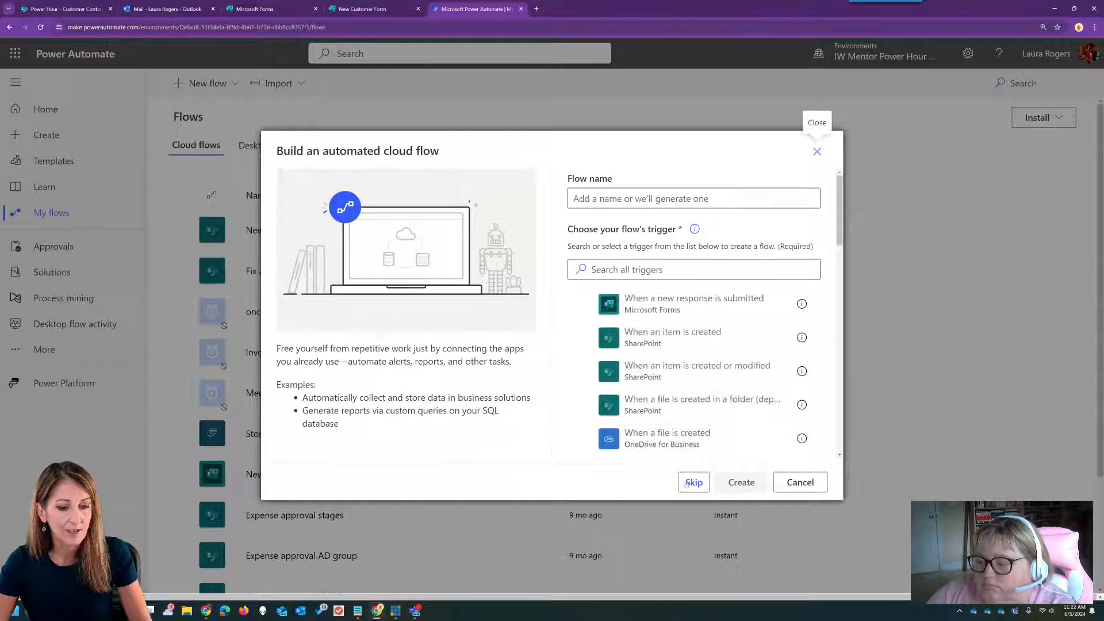
left_click(815, 151)
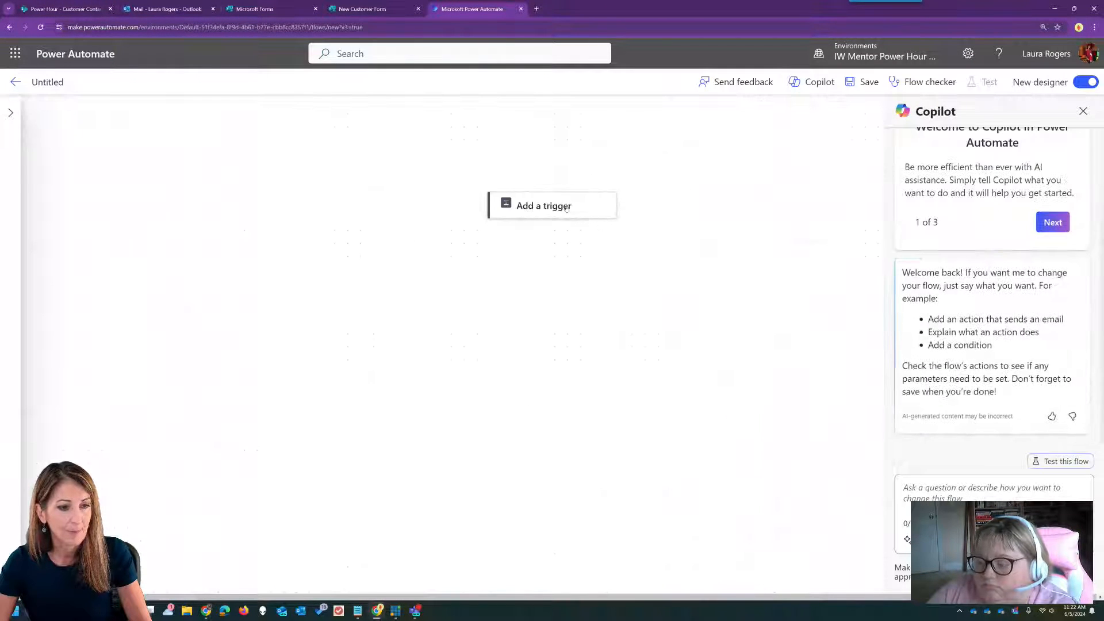
type("forms")
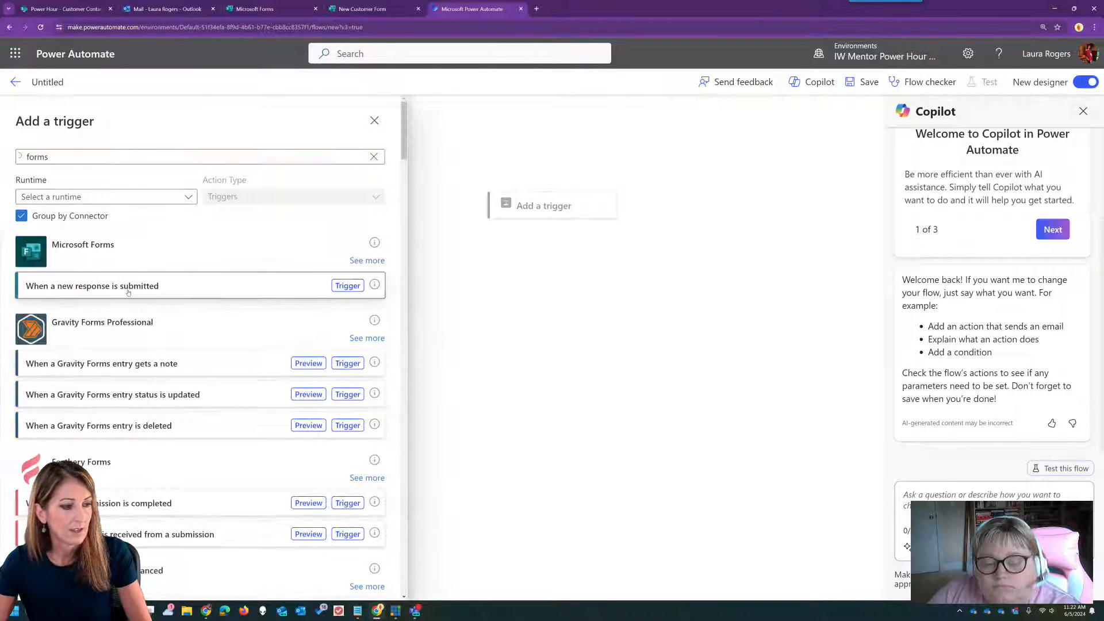
left_click(125, 286)
- Keep the working Forms connection and set the trigger's Form Id to New Customer Form
left_click(32, 264)
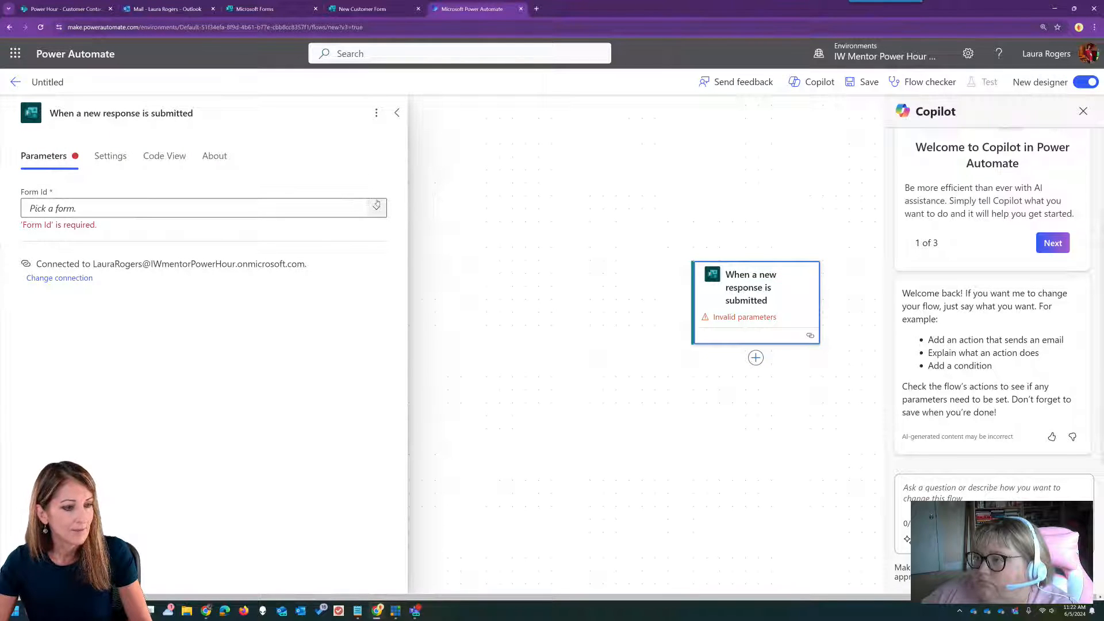
left_click(376, 205)
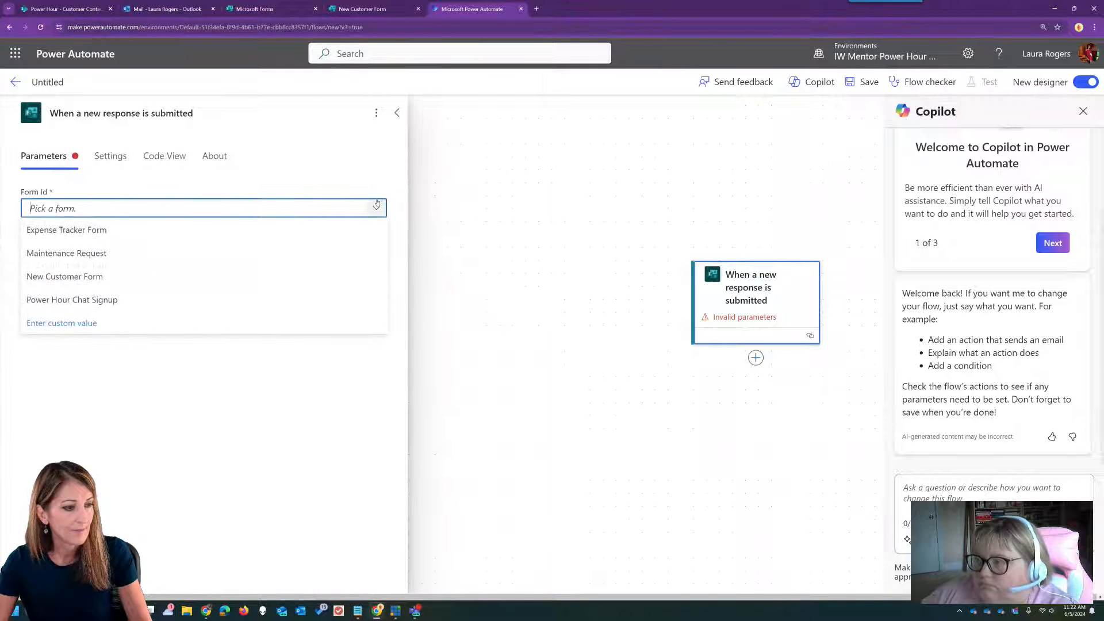
left_click(112, 281)
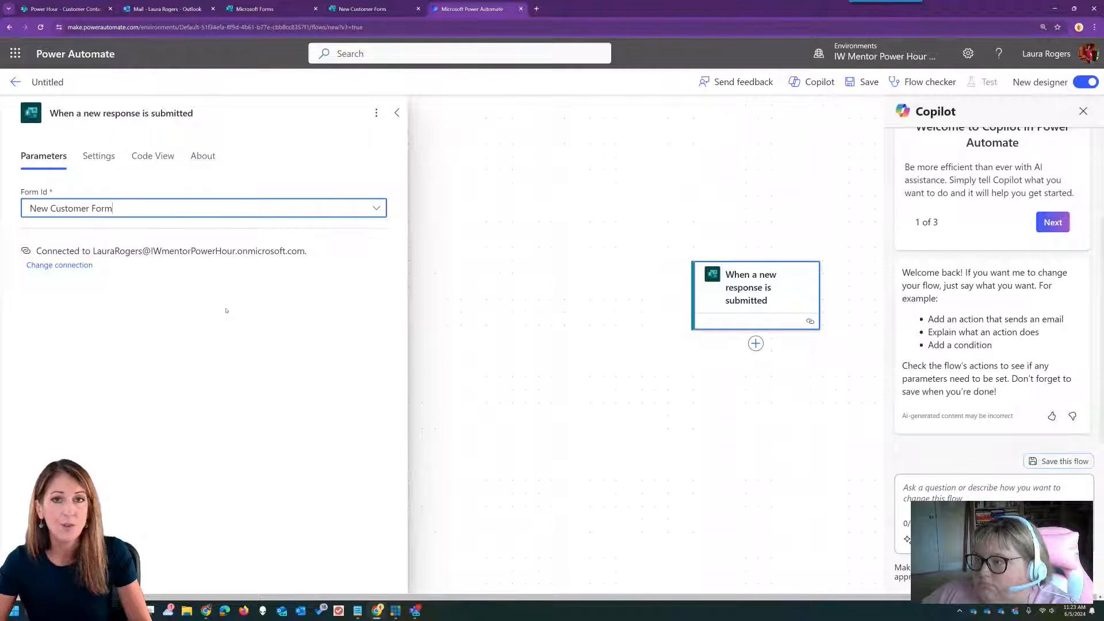
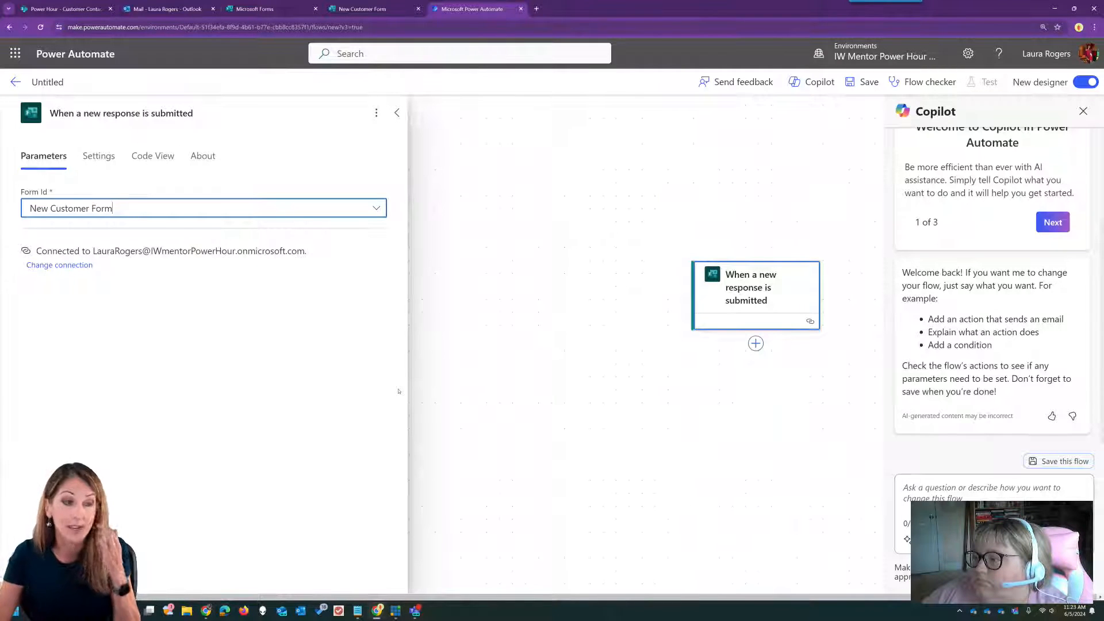
- Add a new action below the 'When a new response is submitted' trigger
left_click_drag(752, 452, 619, 329)
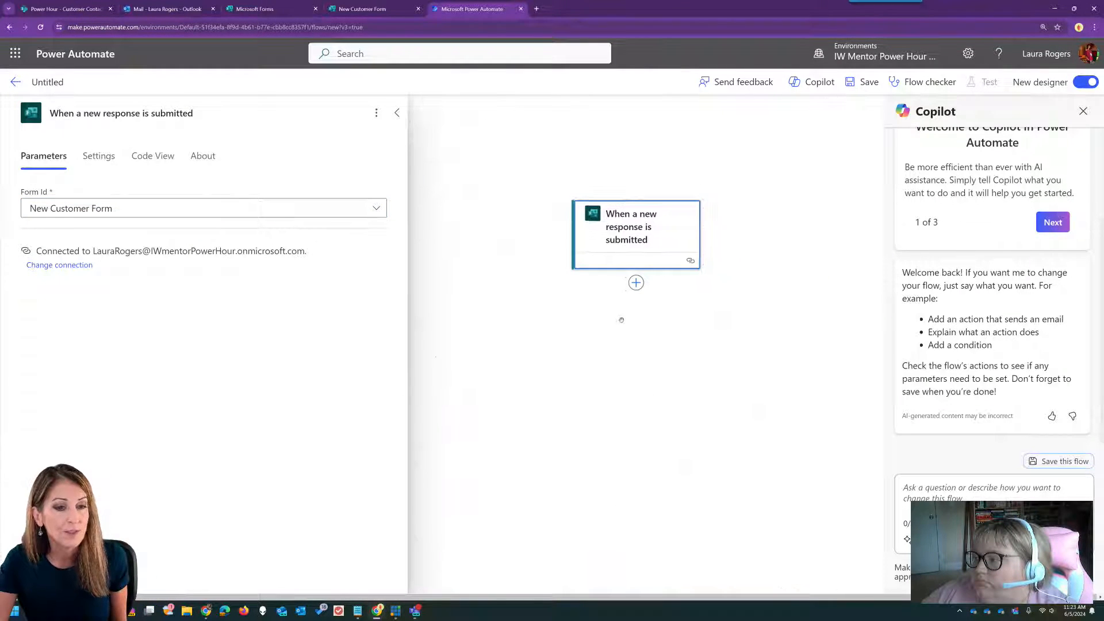
left_click(636, 283)
left_click(679, 286)
- Add Get response details for New Customer Form, using the trigger's Response Id
type("forms")
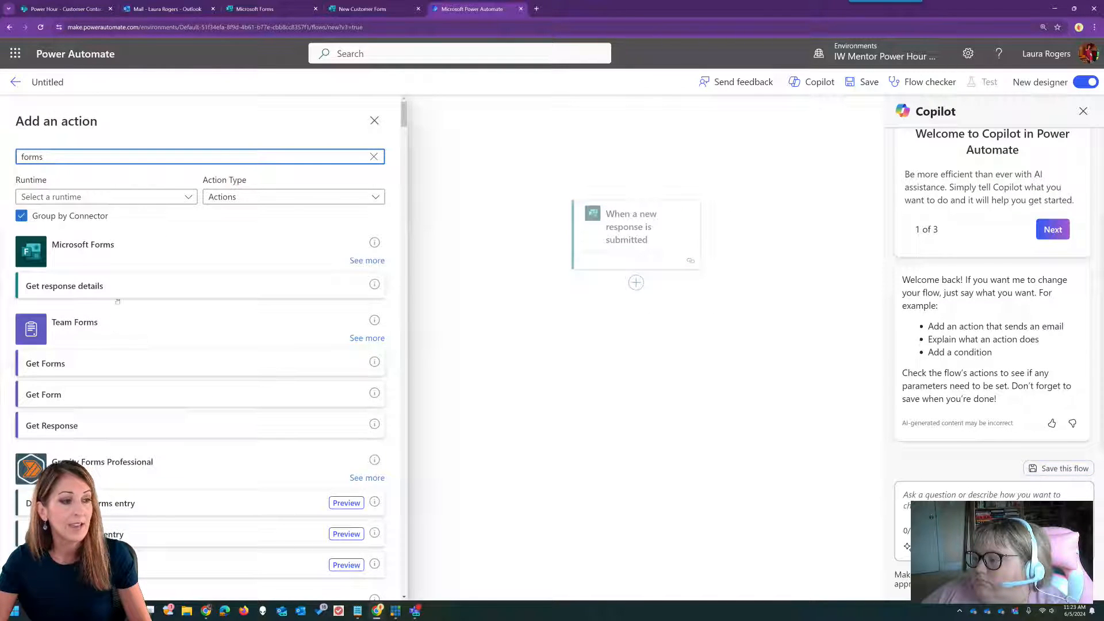
left_click(118, 287)
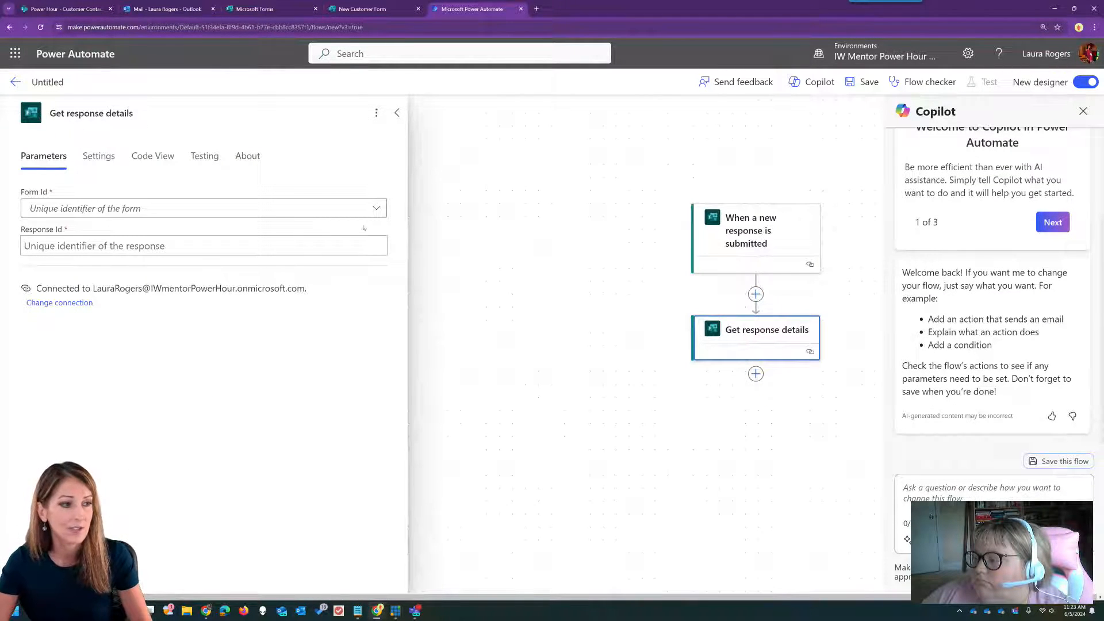
left_click(377, 208)
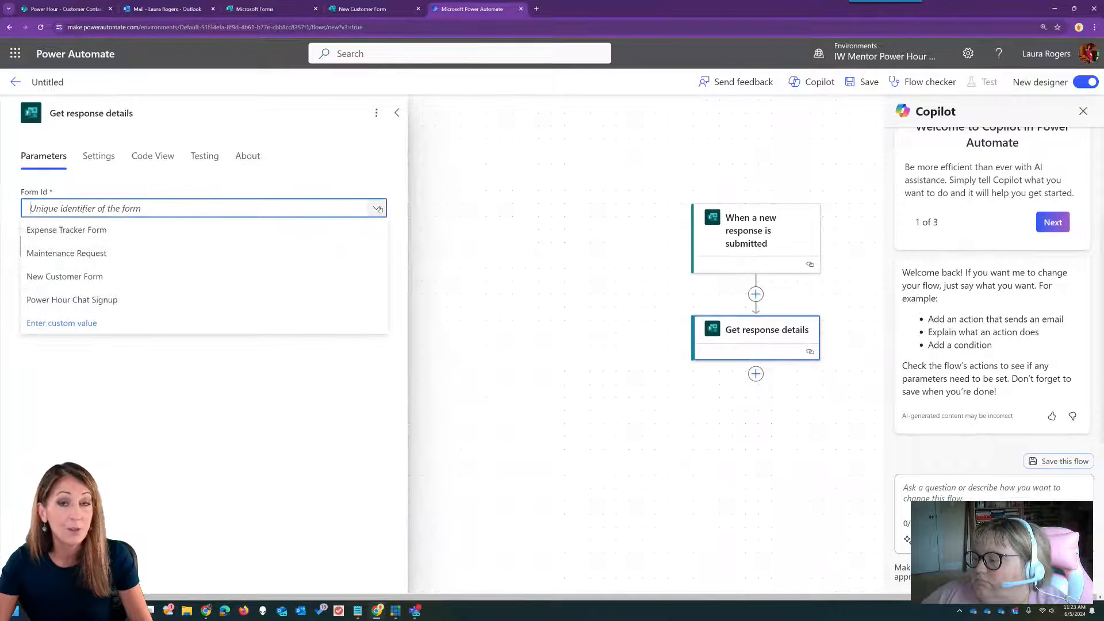
left_click(184, 277)
left_click(224, 242)
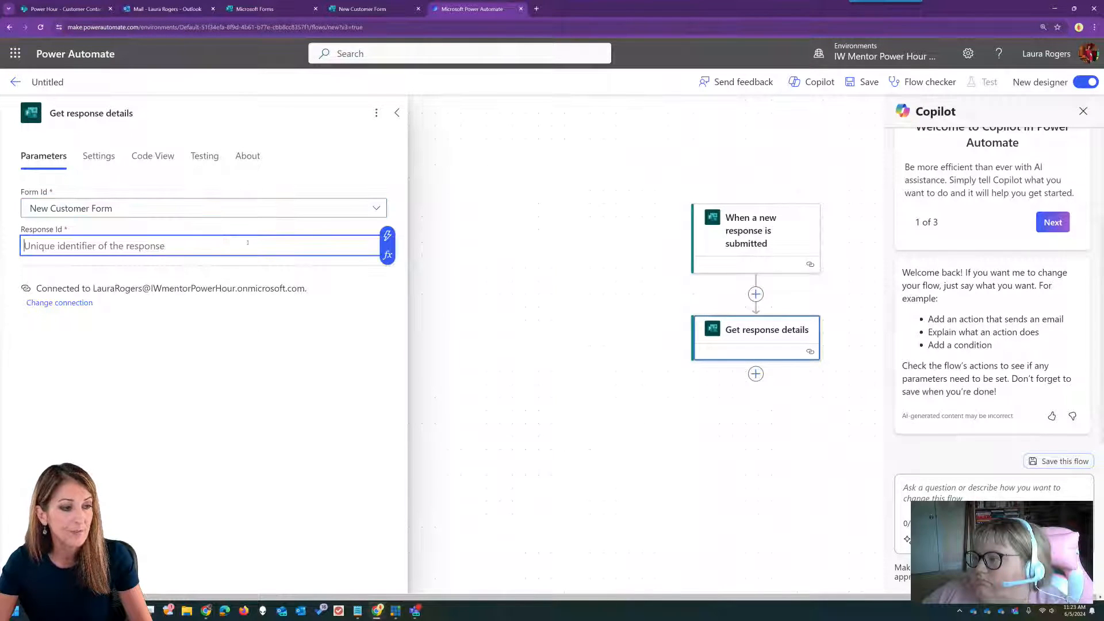
left_click(384, 237)
left_click(475, 331)
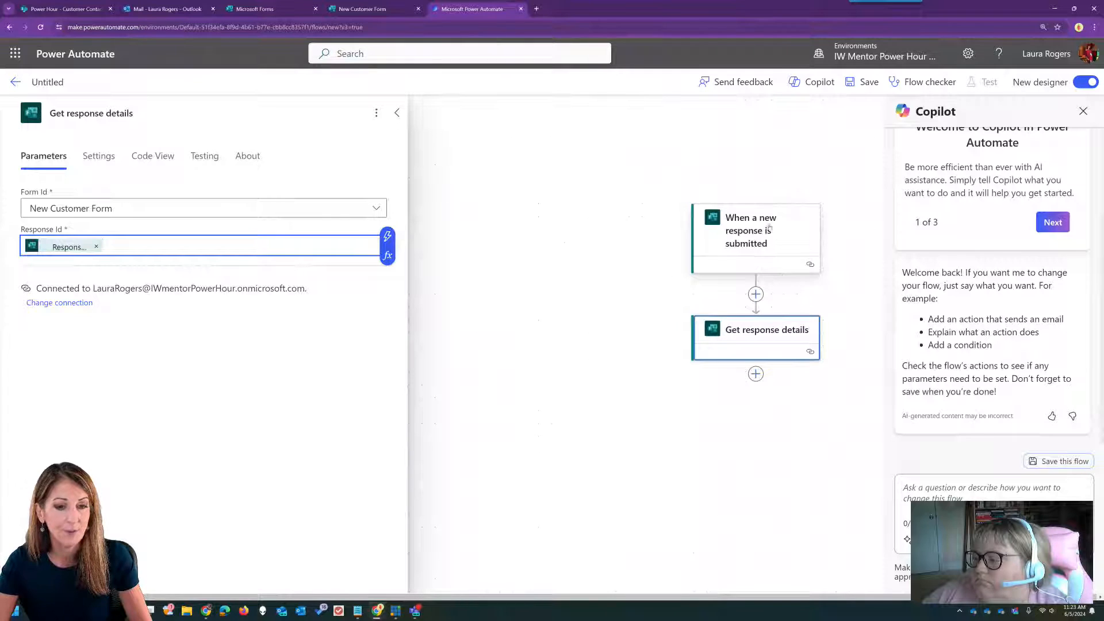
- Add another action after the Get response details step
left_click_drag(710, 436, 534, 392)
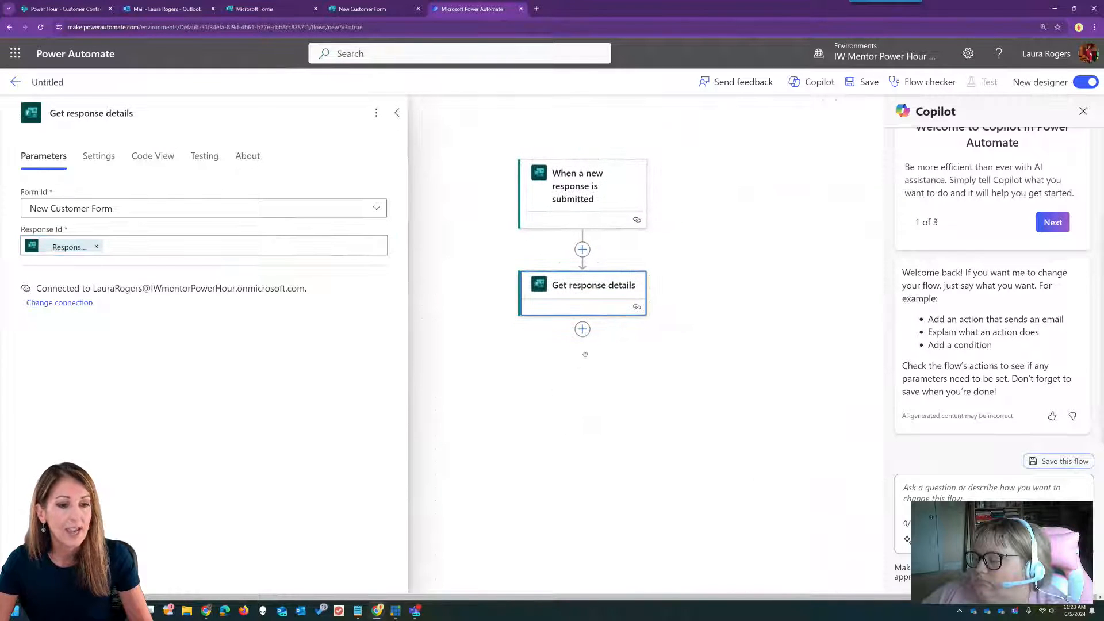
left_click(582, 330)
left_click(647, 331)
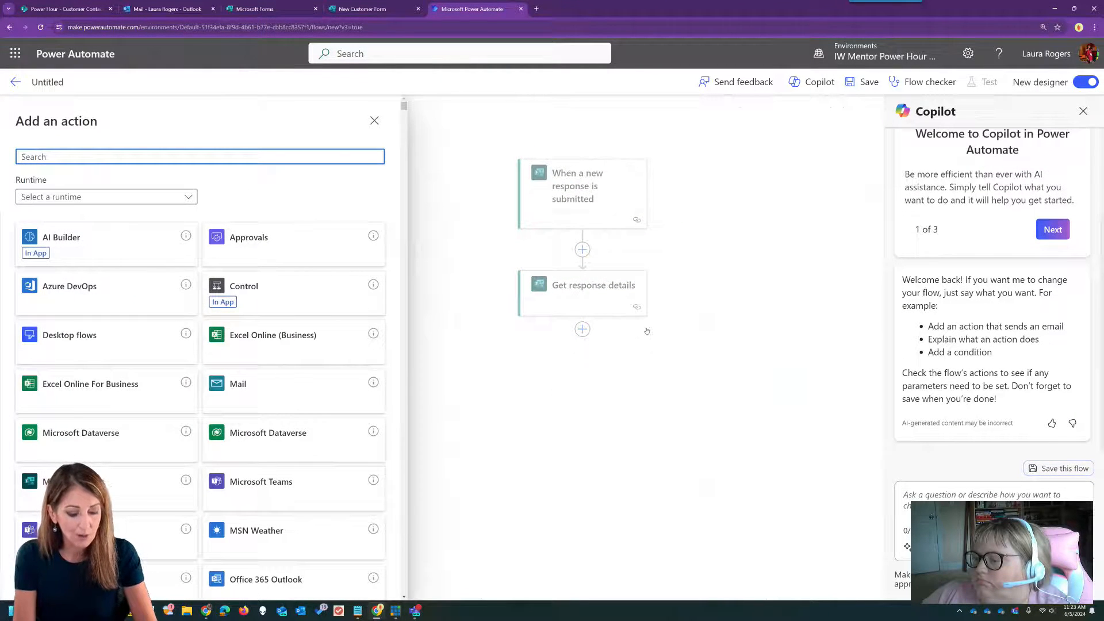
- Add a SharePoint Create item step for the Power Hour site's Customers list
type("d")
key("BackSpace")
type("shrar")
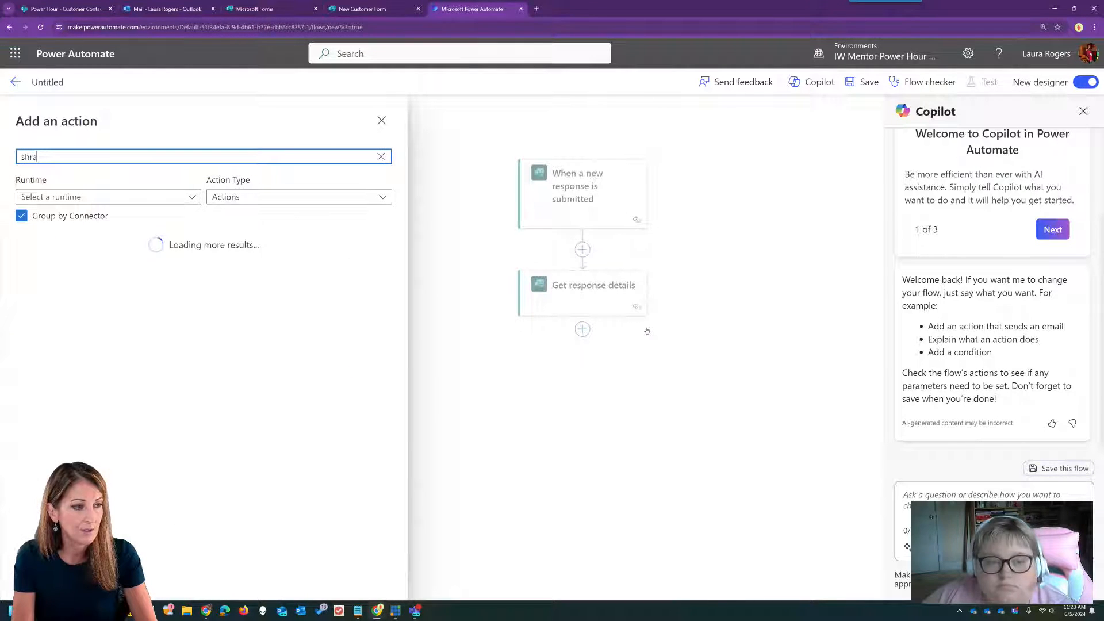
key("BackSpace")
key("BackSpace")
key("BackSpace")
type("are")
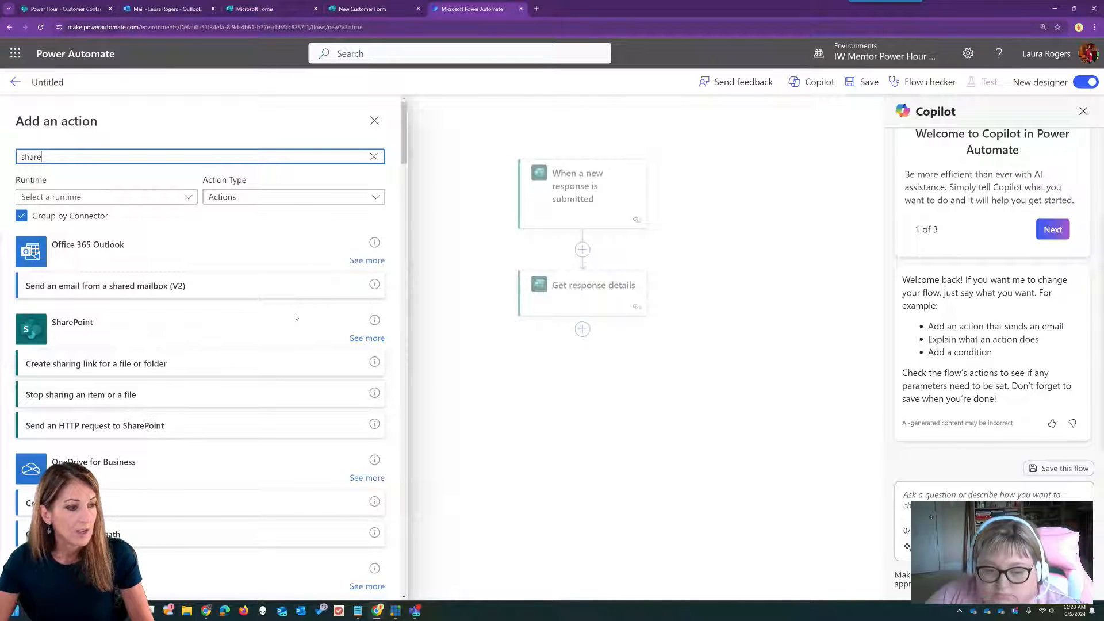
type("point it")
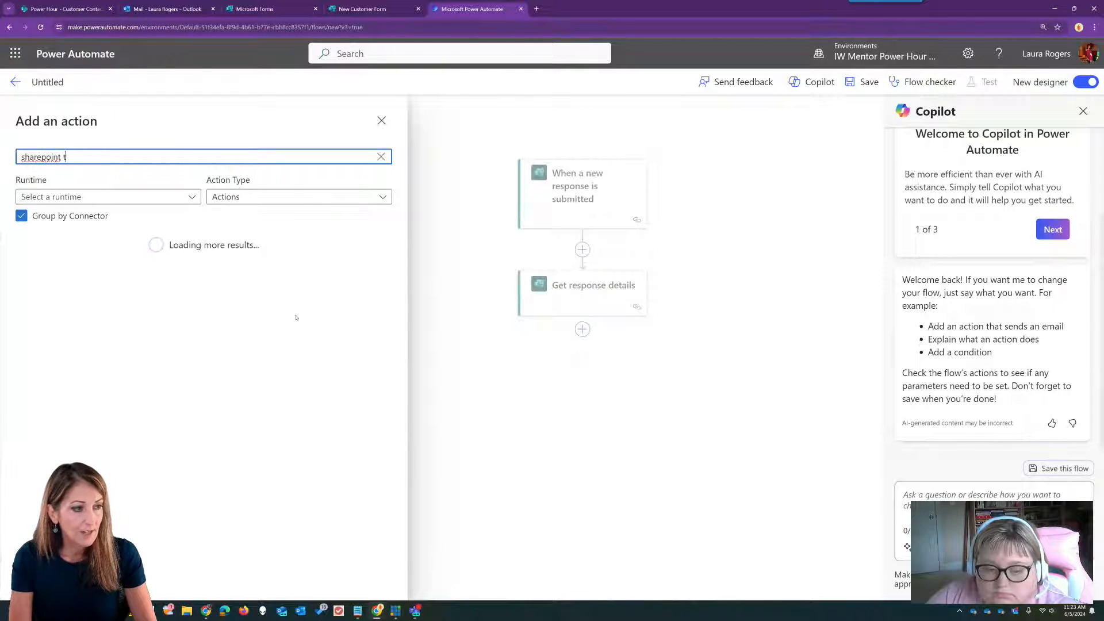
type("em")
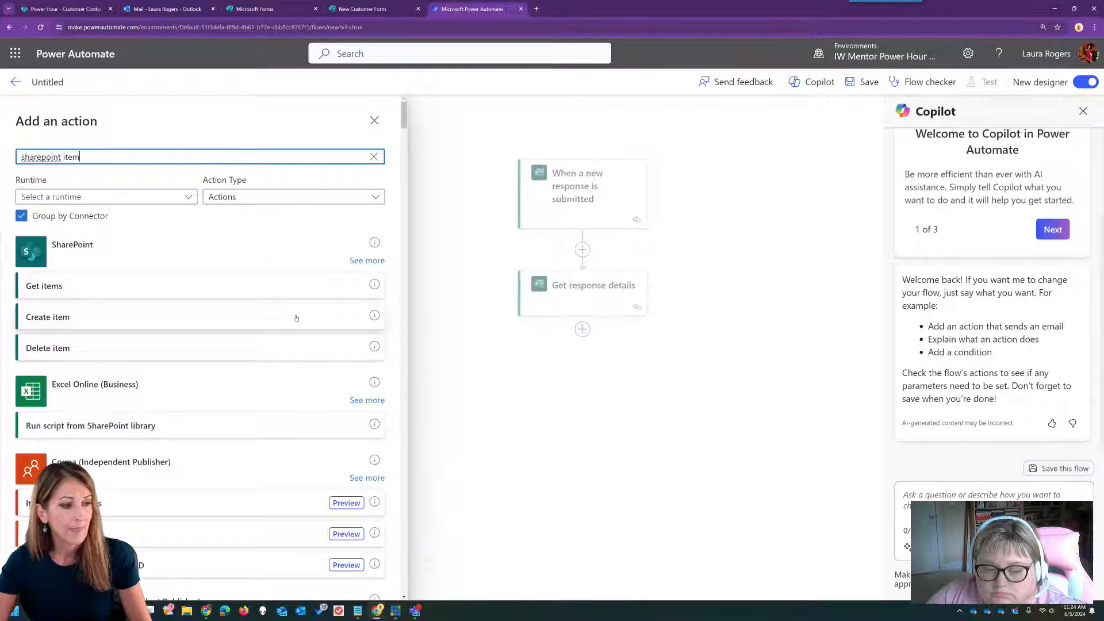
left_click(266, 320)
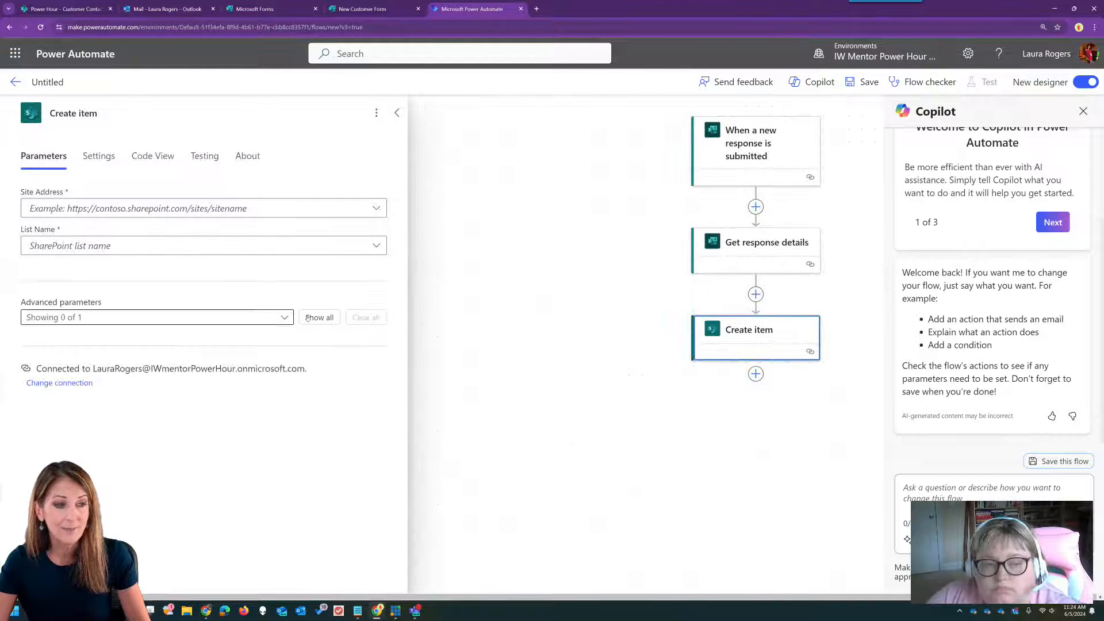
left_click(375, 209)
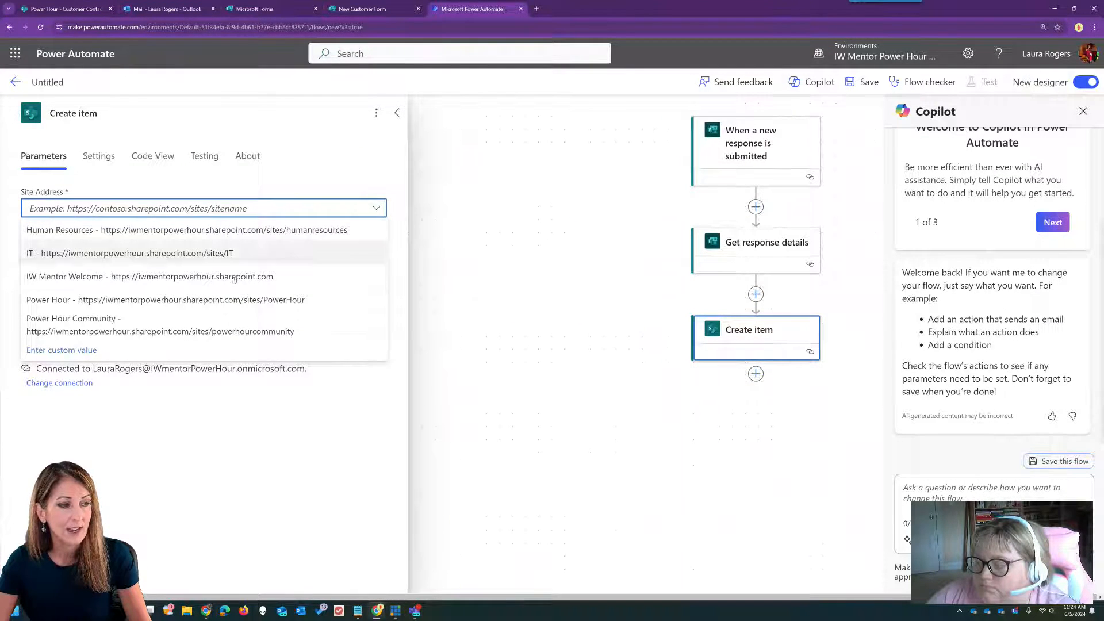
left_click(227, 297)
left_click(376, 245)
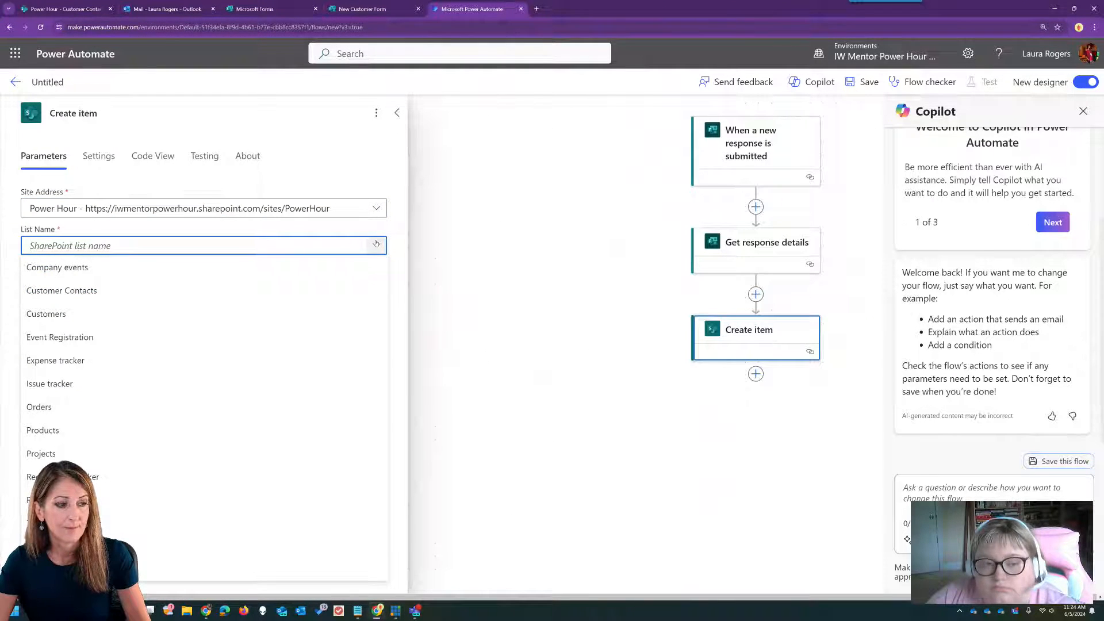
left_click(110, 320)
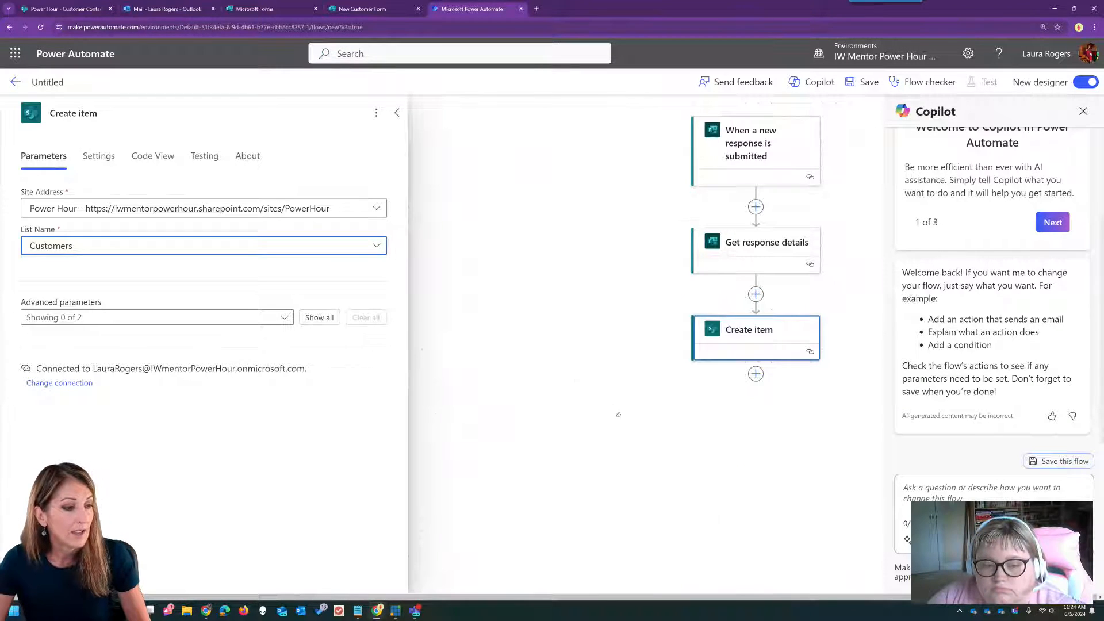
- Show the Title column and fill it with the form's Company name answer
left_click_drag(618, 414, 504, 409)
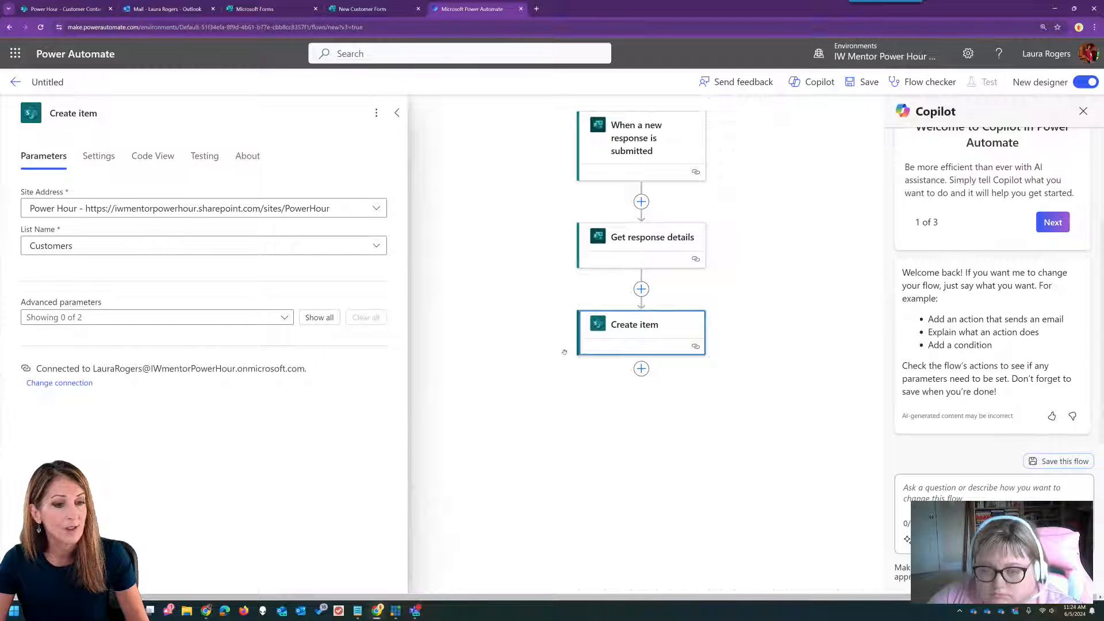
left_click(283, 318)
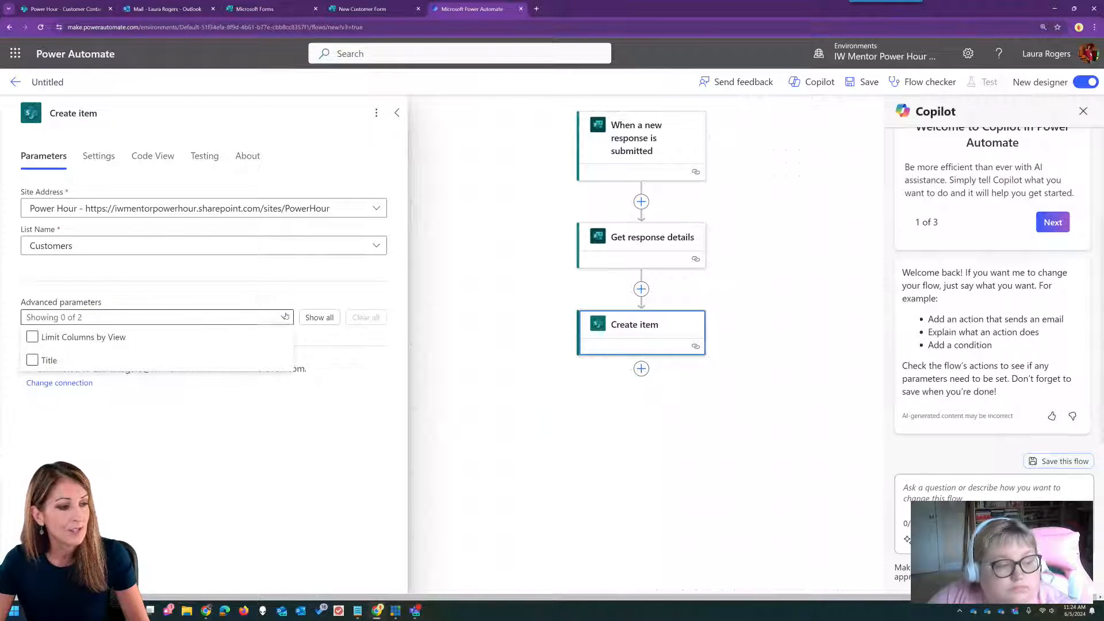
left_click(32, 361)
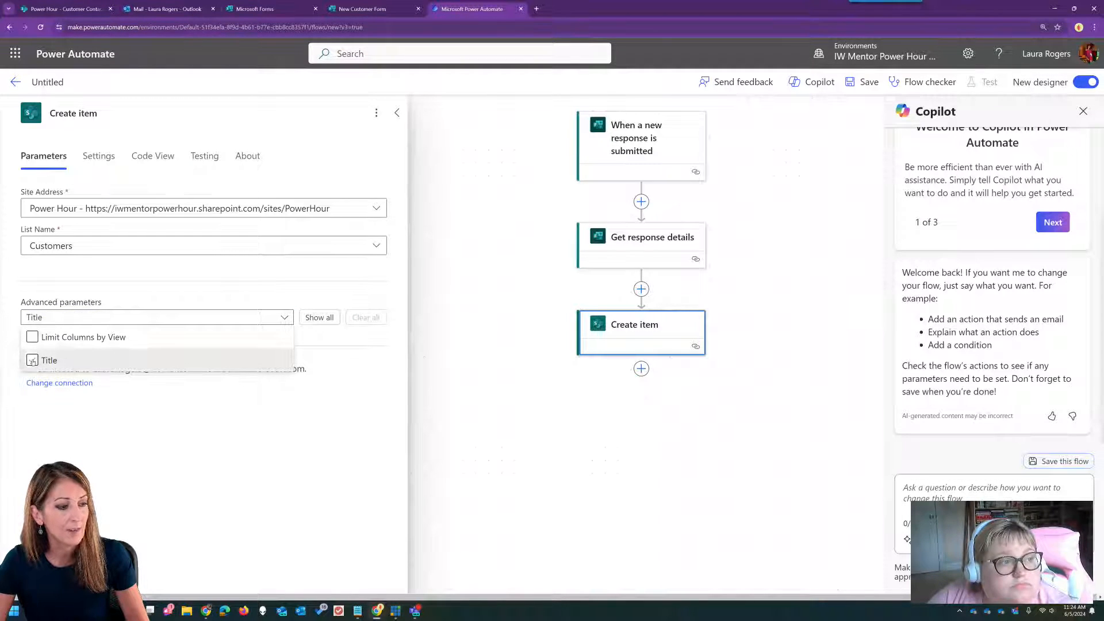
left_click(277, 290)
left_click(177, 363)
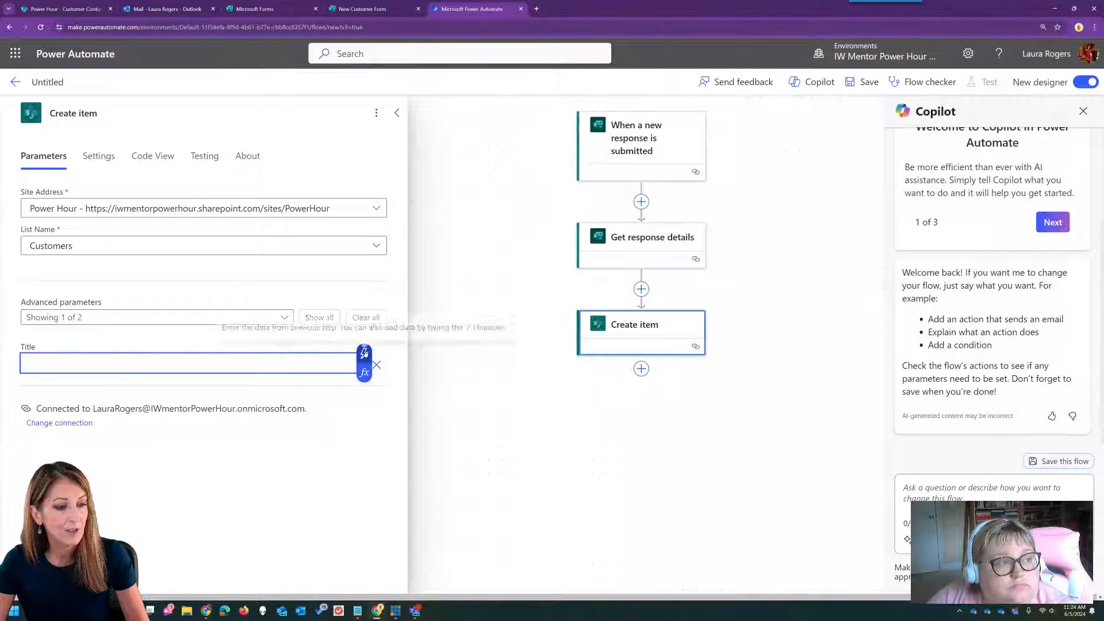
left_click(364, 352)
scroll(545, 432, "down", 1)
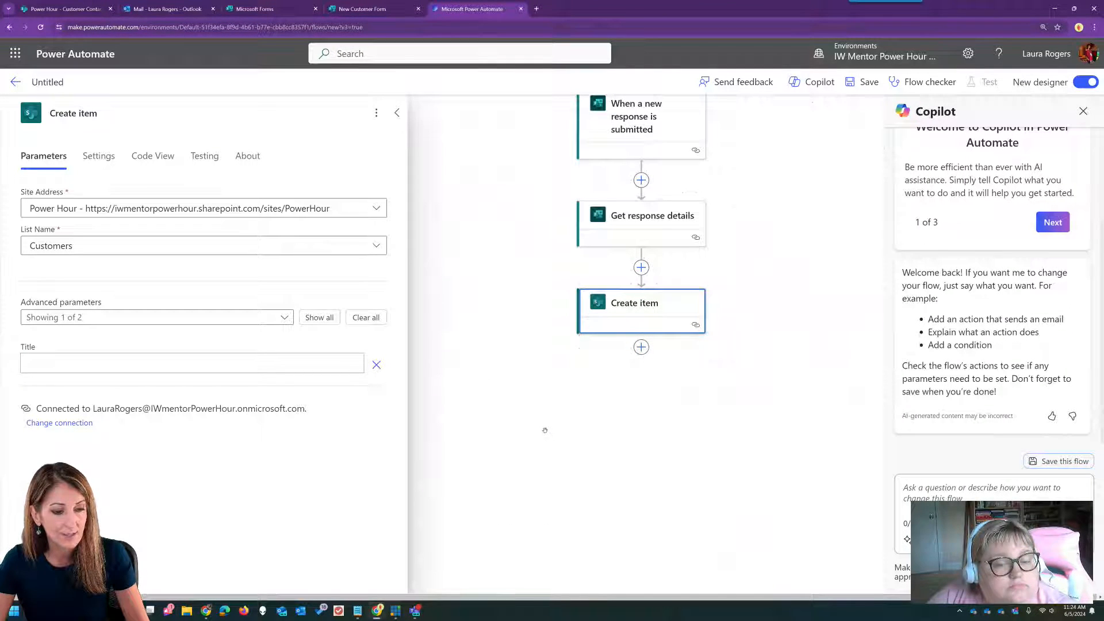
left_click(344, 361)
left_click(359, 353)
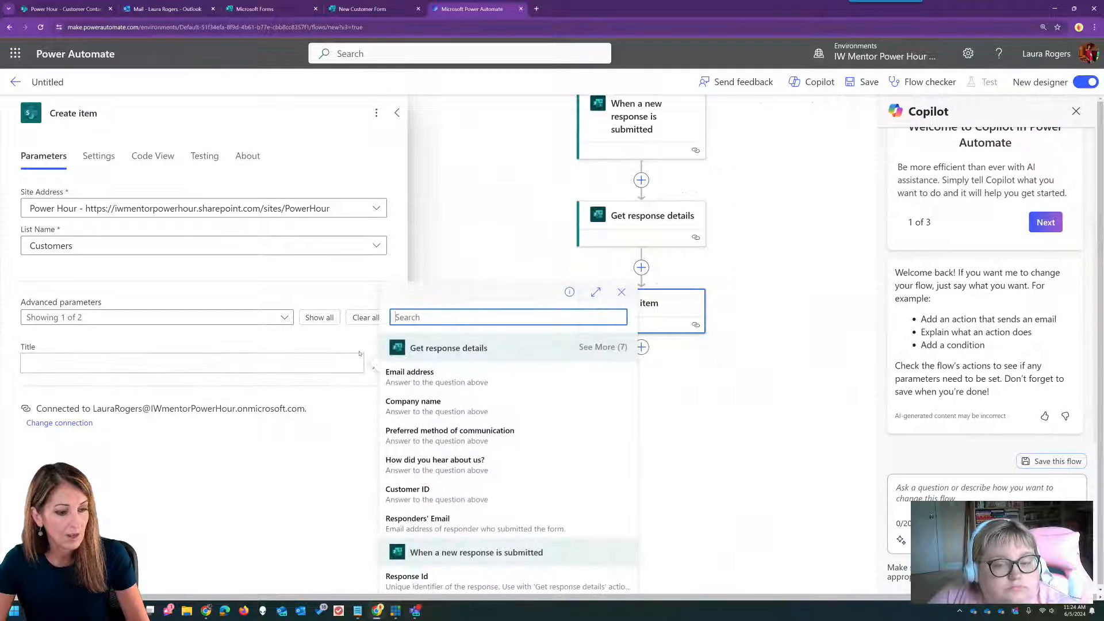
left_click(448, 405)
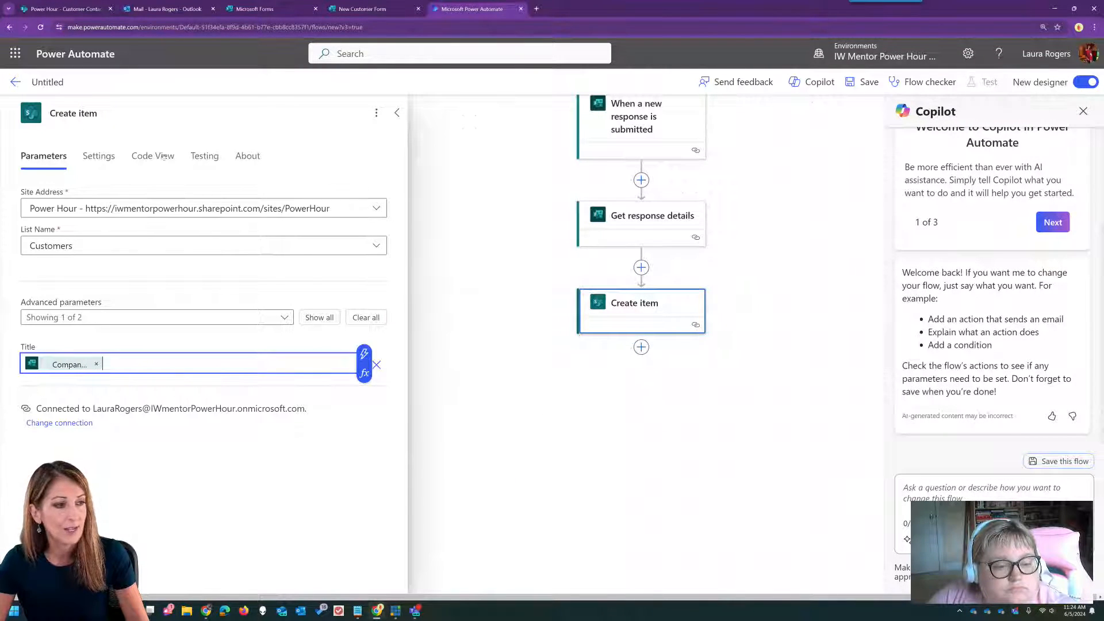
- Rename the step to 'Create customer' and add a new step after it
left_click(84, 113)
double_click(81, 113)
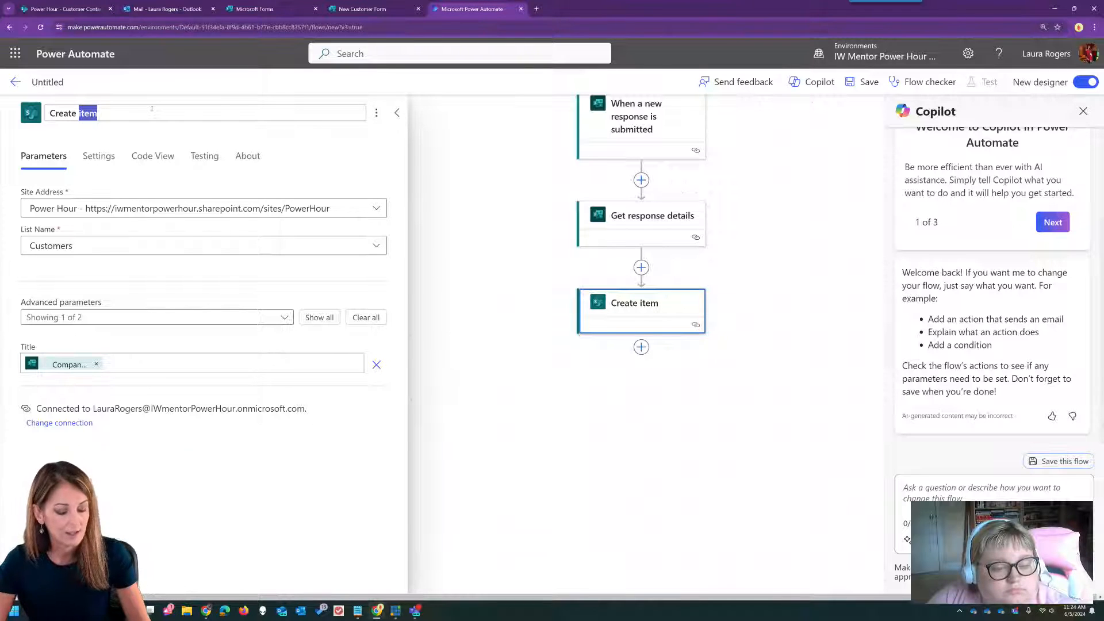
type("customer")
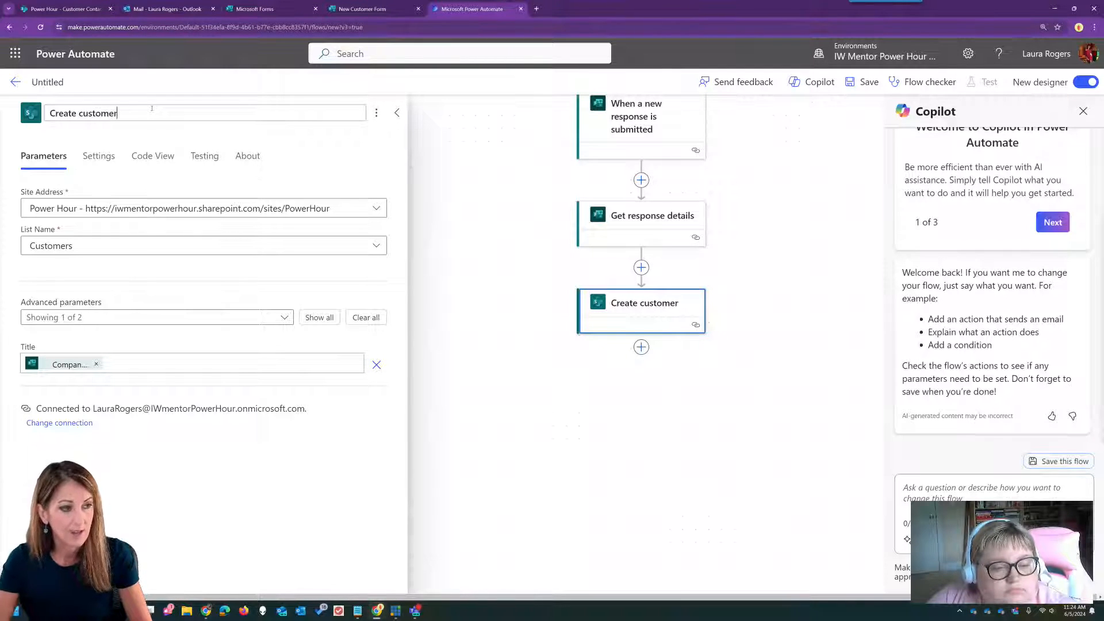
key("Return")
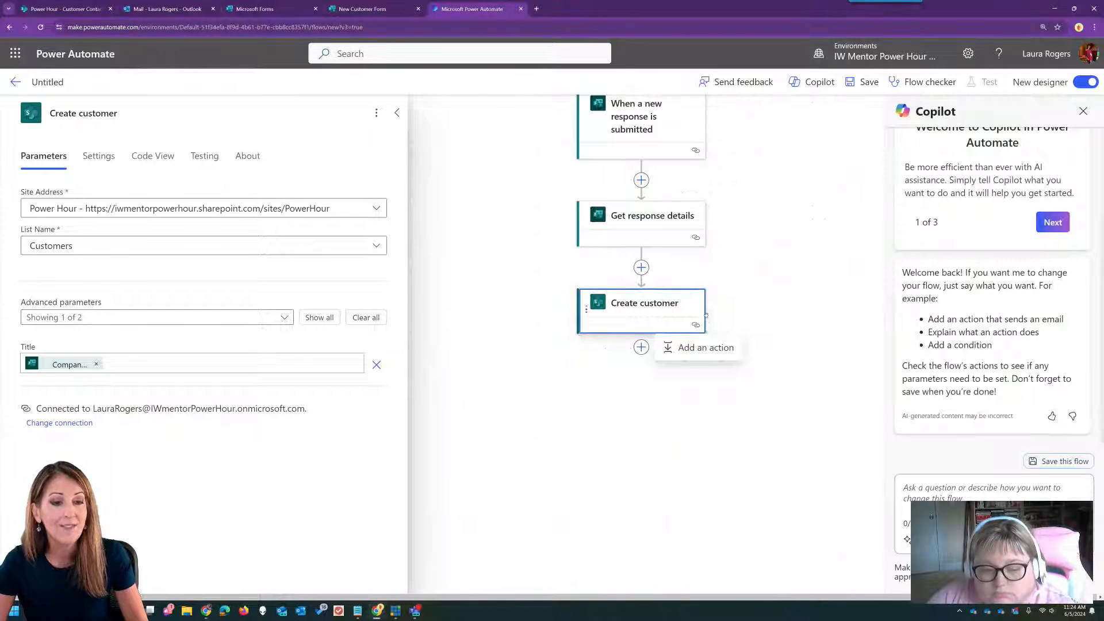
left_click(703, 347)
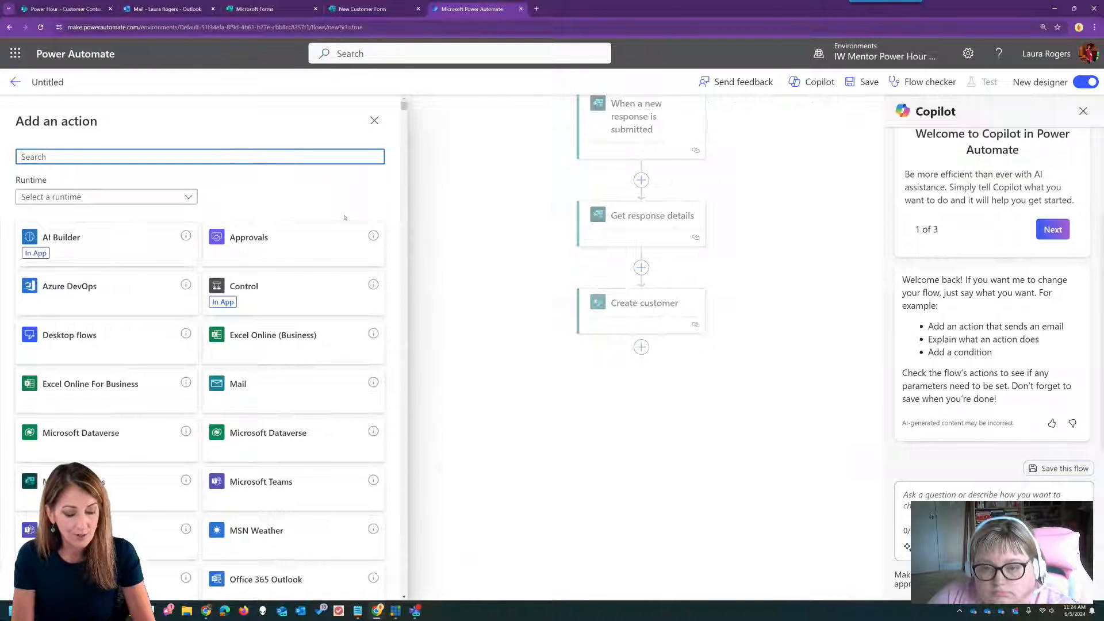
- Add the SharePoint Update item action to the flow
type("sharepoint get item")
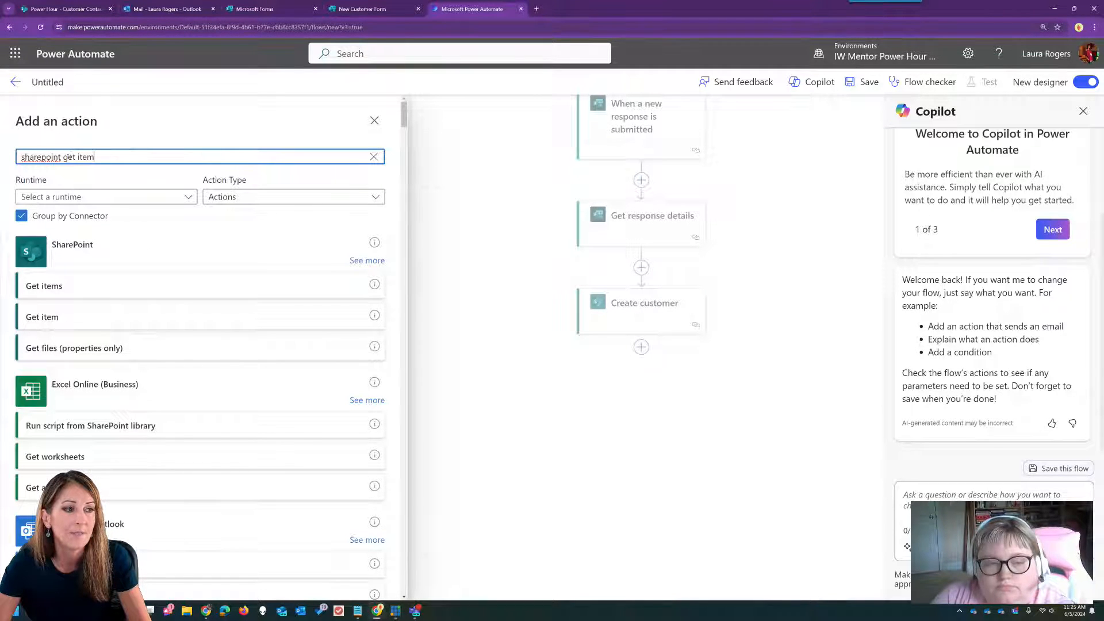
left_click_drag(63, 157, 151, 156)
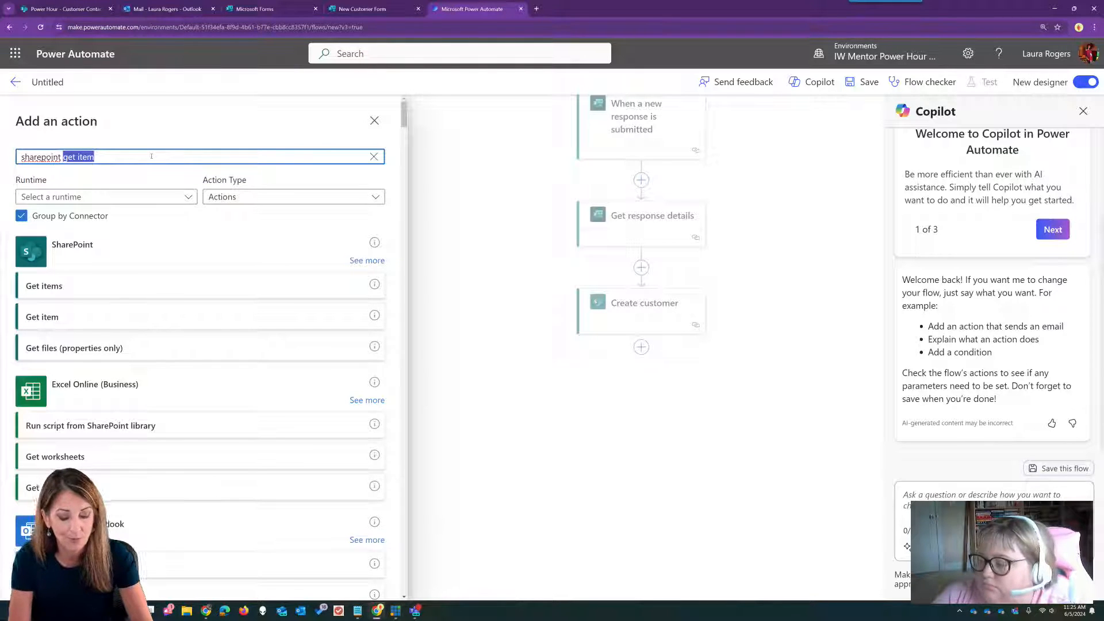
type("update item")
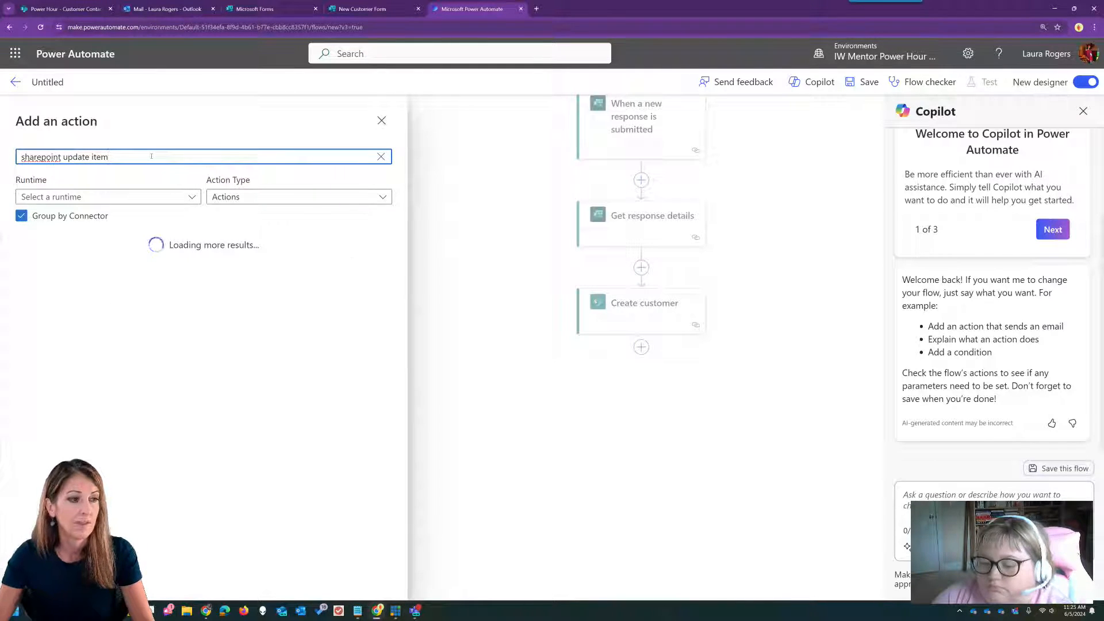
left_click(110, 283)
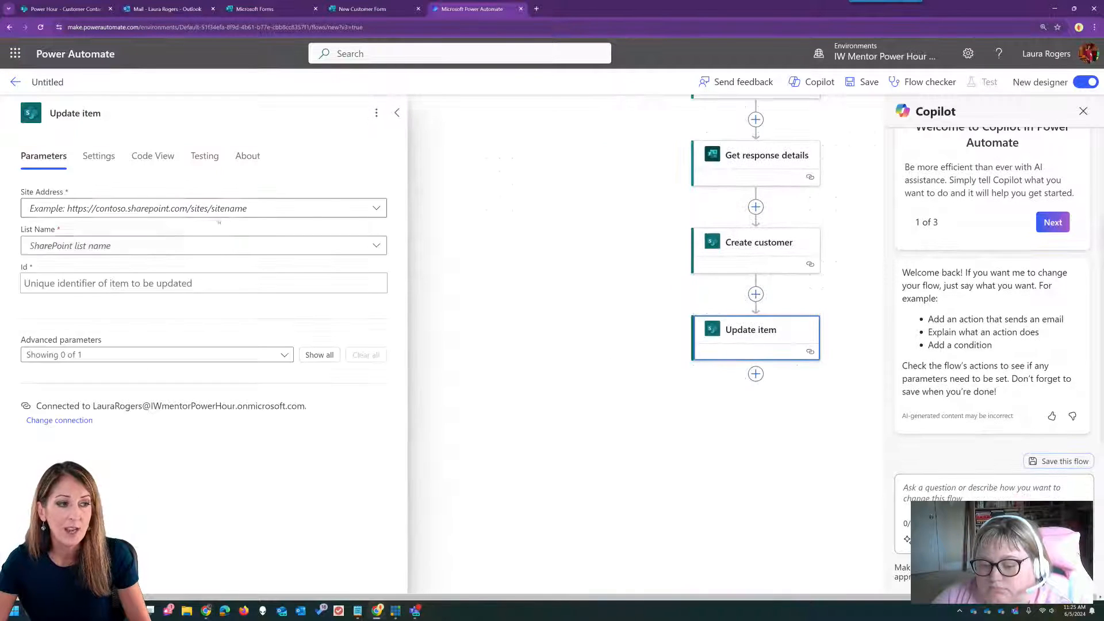
- Point Update item at the Power Hour site's Customer Contacts list
left_click(375, 208)
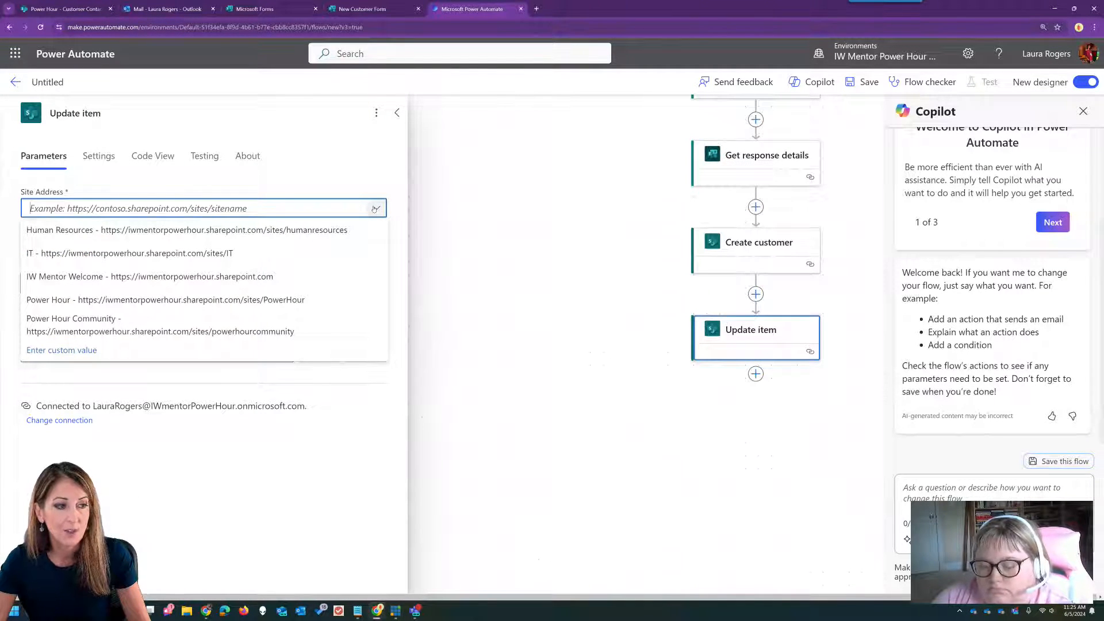
left_click(206, 298)
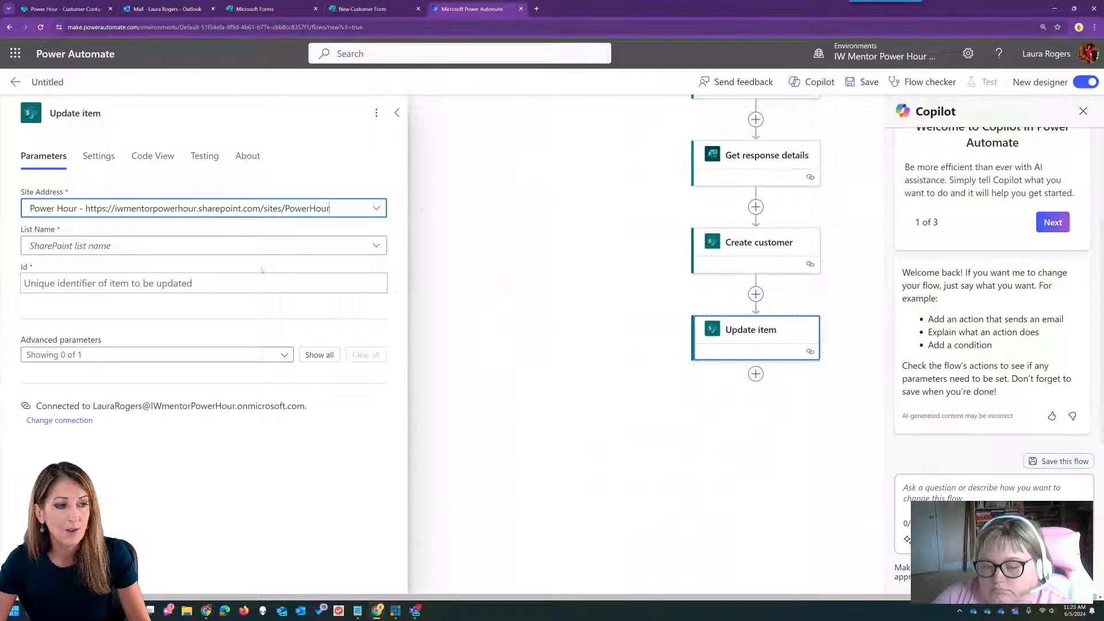
left_click(377, 246)
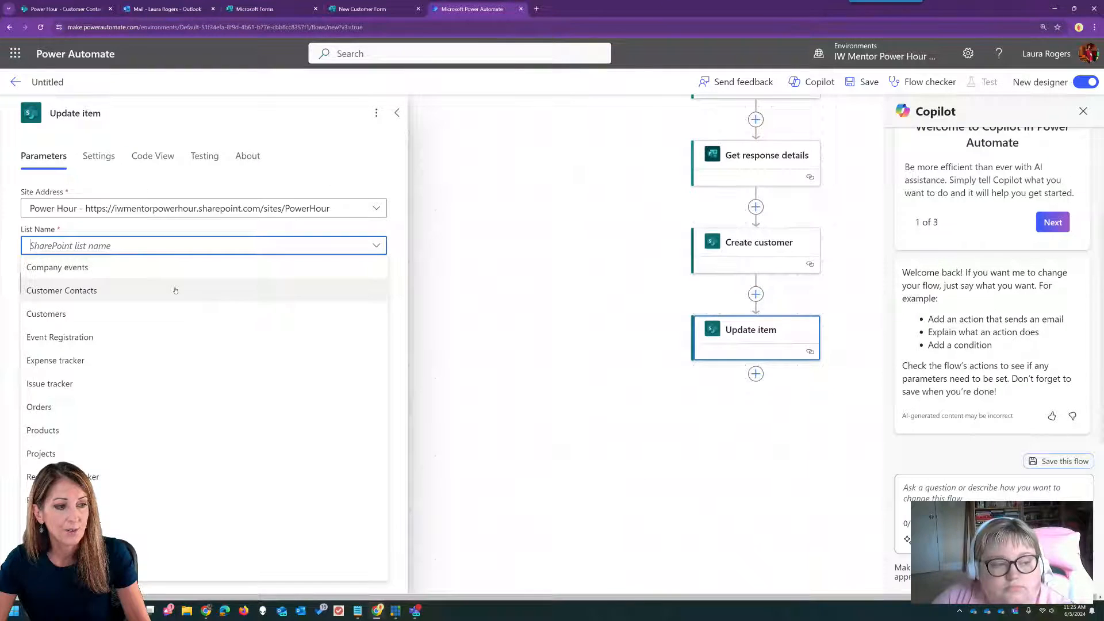
left_click(174, 289)
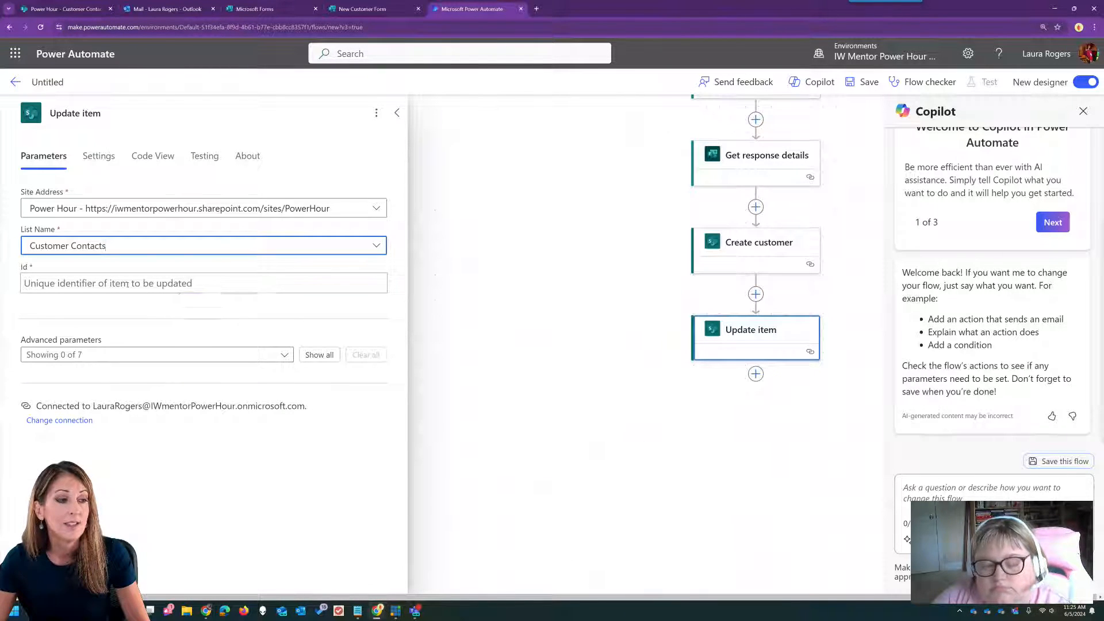
left_click(127, 284)
left_click(384, 273)
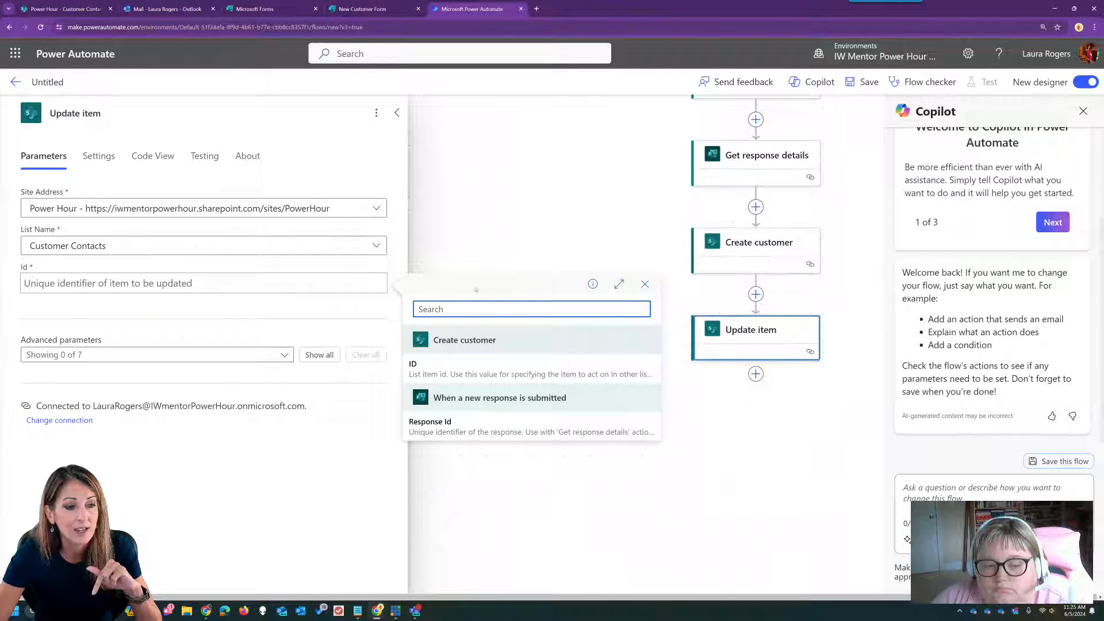
left_click(216, 282)
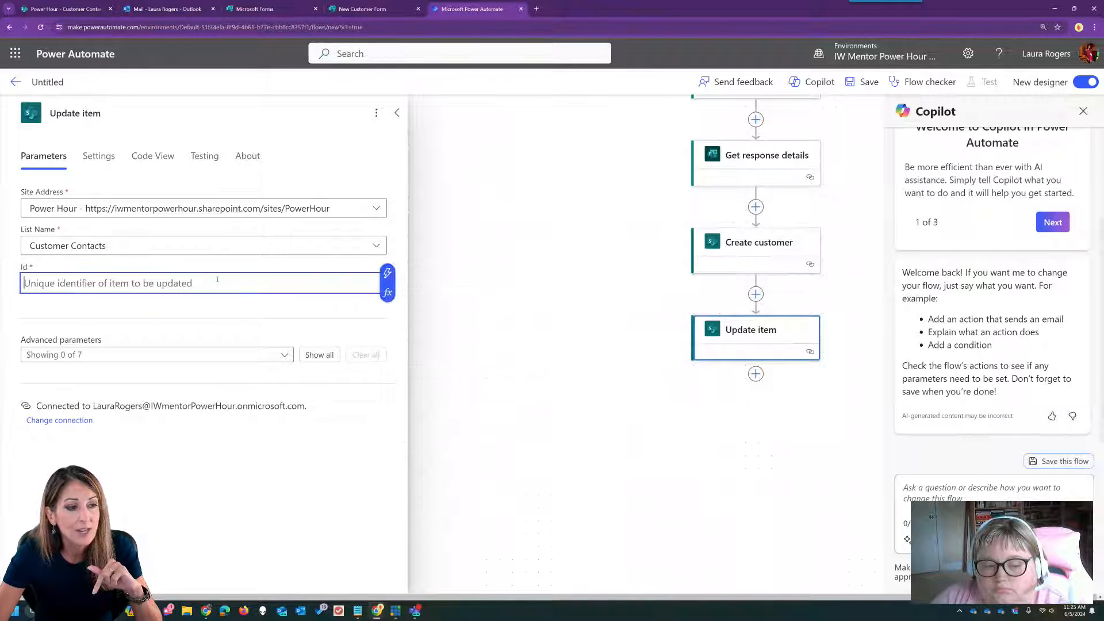
- Set Id to the expression int() wrapping Get response details' Customer ID answer
left_click(387, 292)
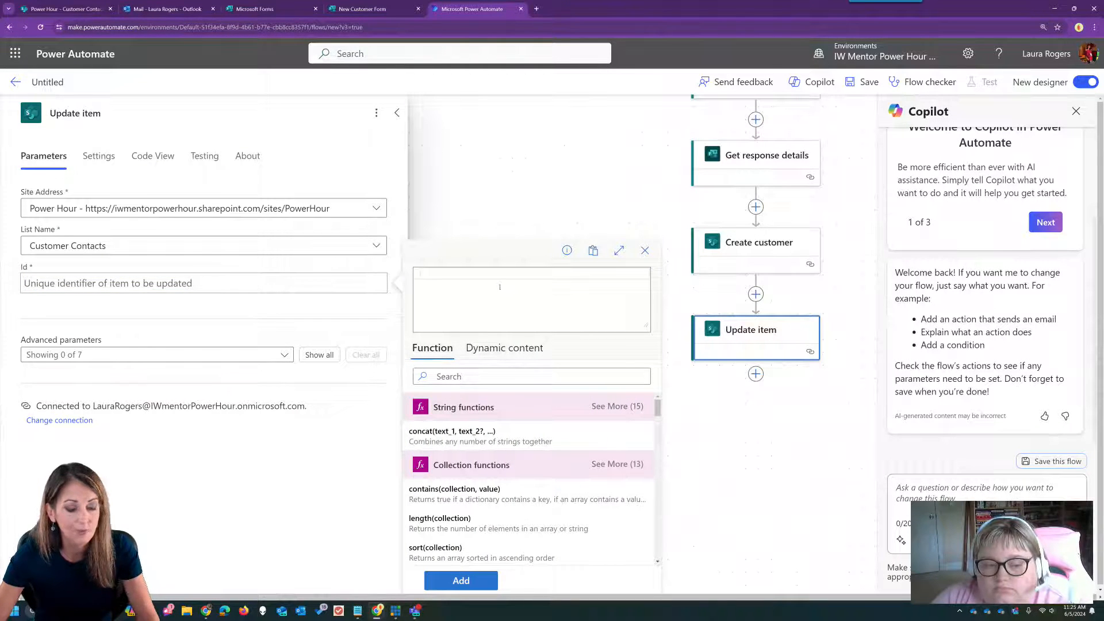
type("int(")
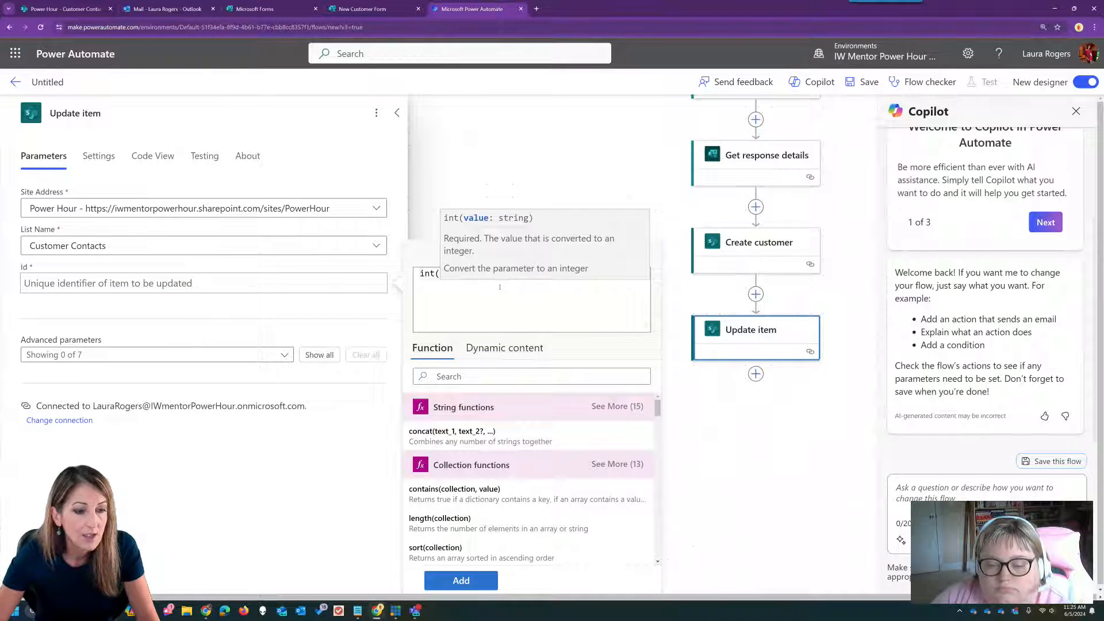
left_click(504, 348)
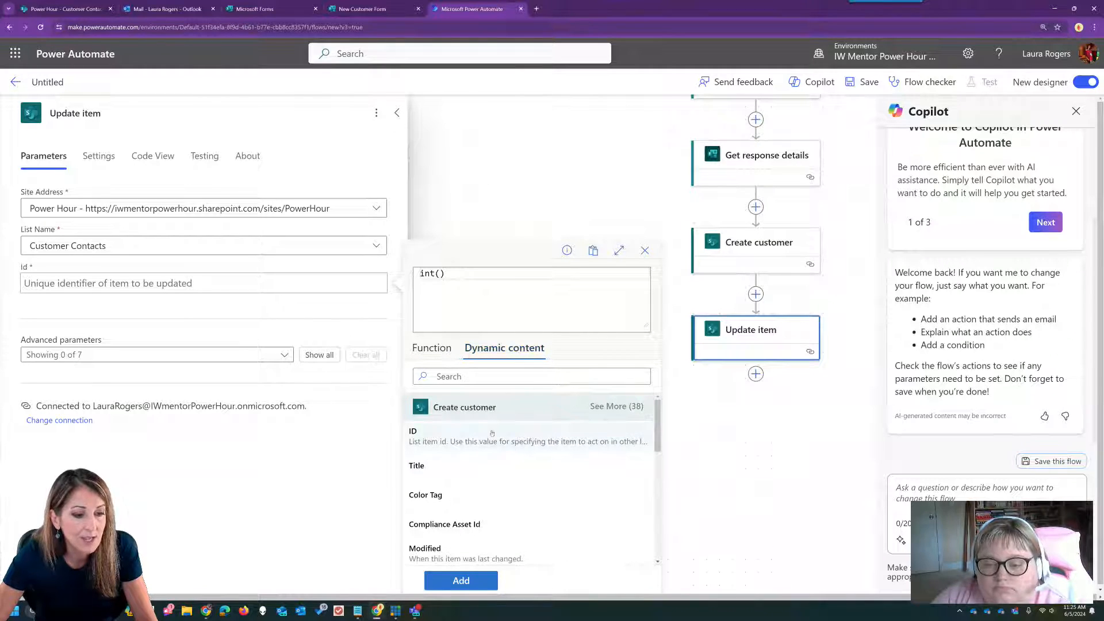
scroll(512, 476, "down", 3)
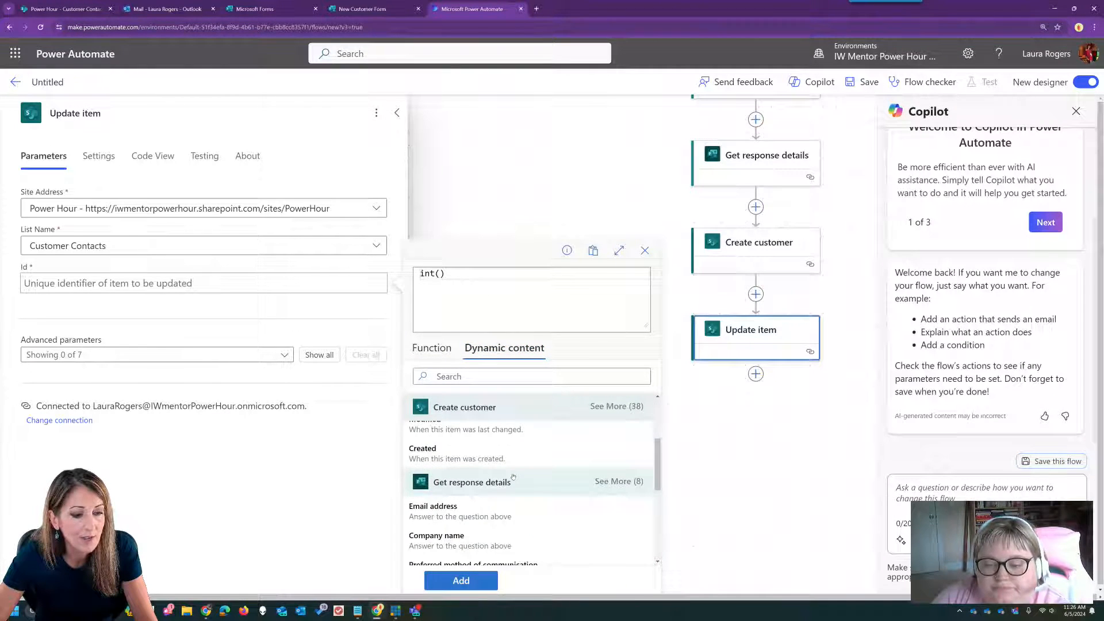
scroll(512, 476, "down", 3)
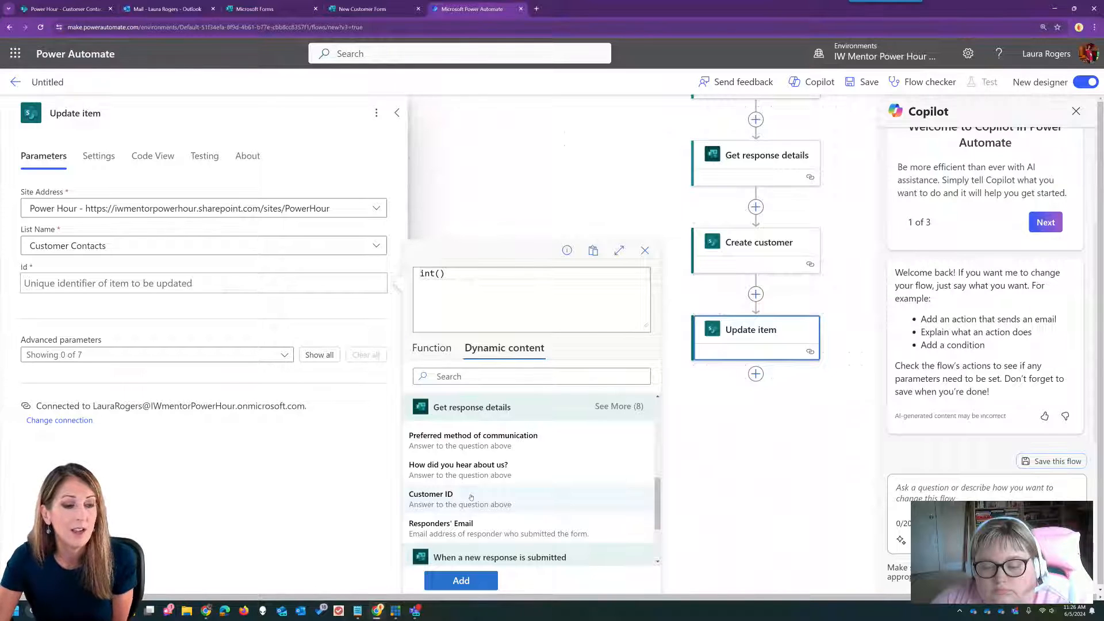
left_click(470, 498)
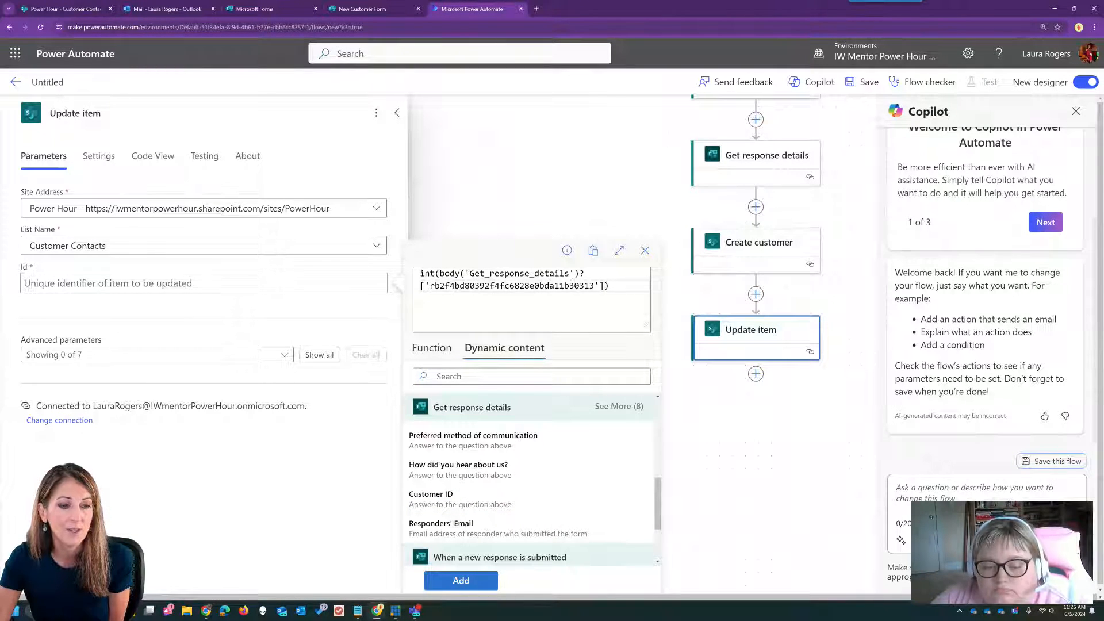
left_click(461, 581)
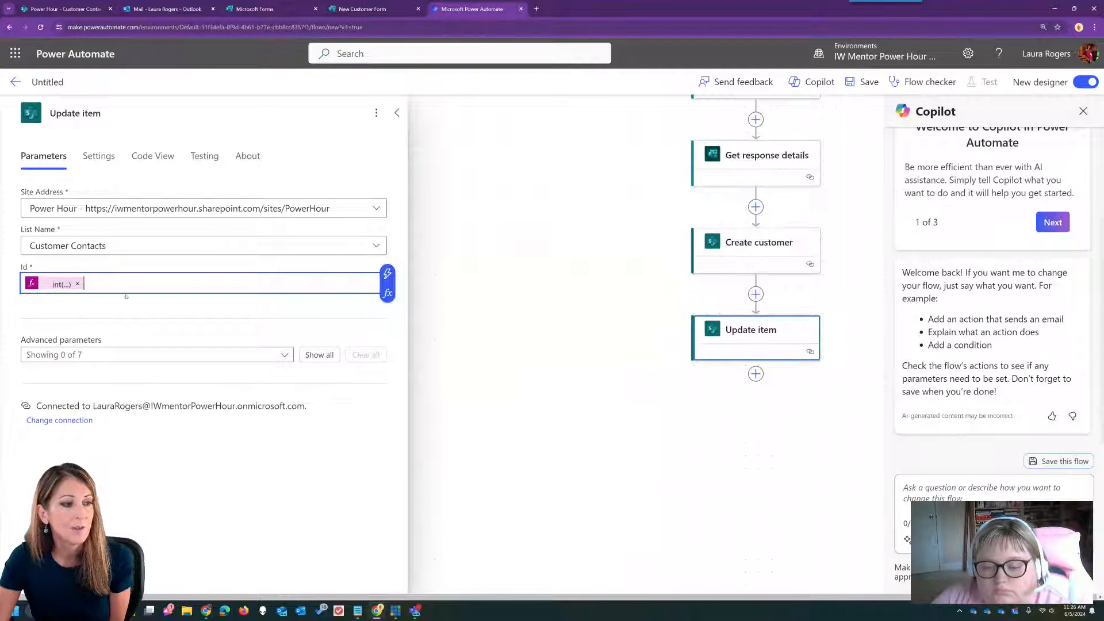
left_click(310, 355)
- Switch Customer Lookup Id to Enter custom value and open its dynamic content
left_click_drag(404, 357, 406, 458)
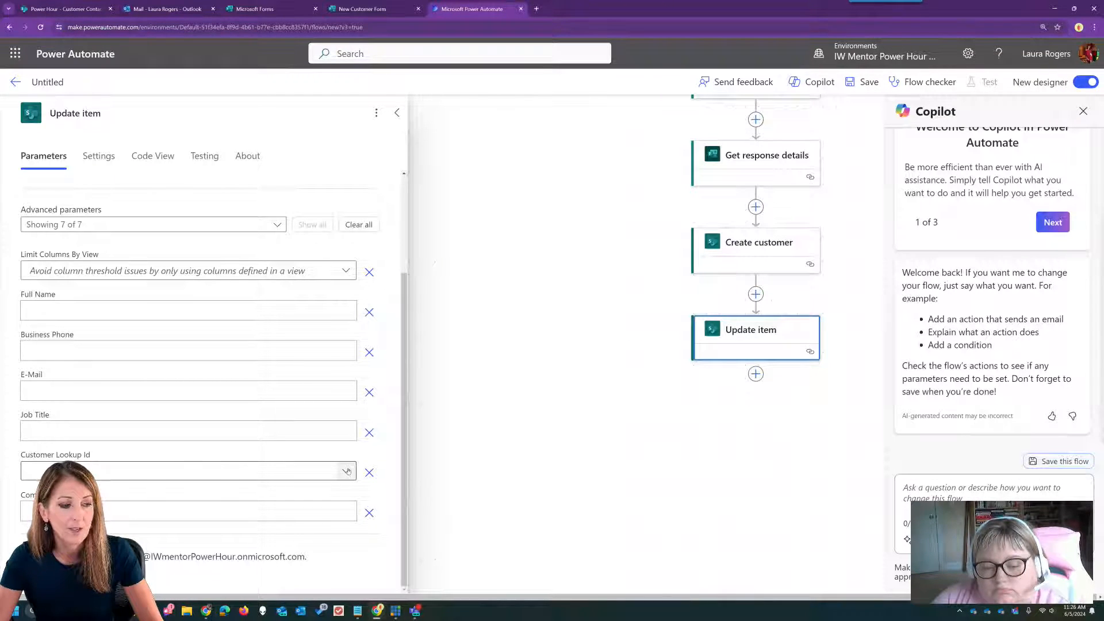
left_click(272, 472)
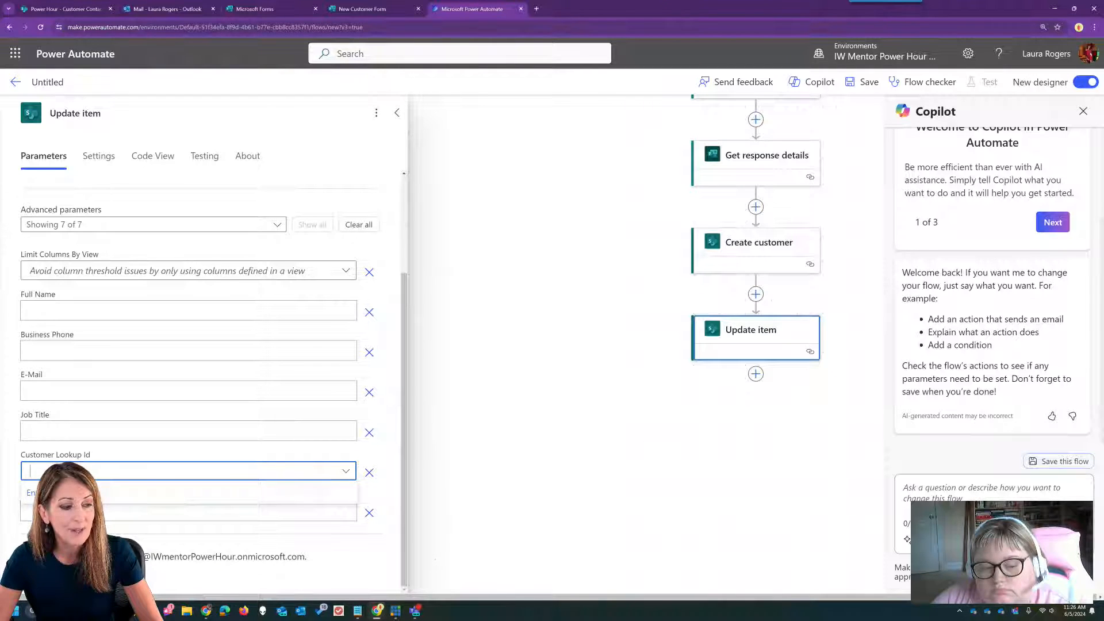
left_click(125, 492)
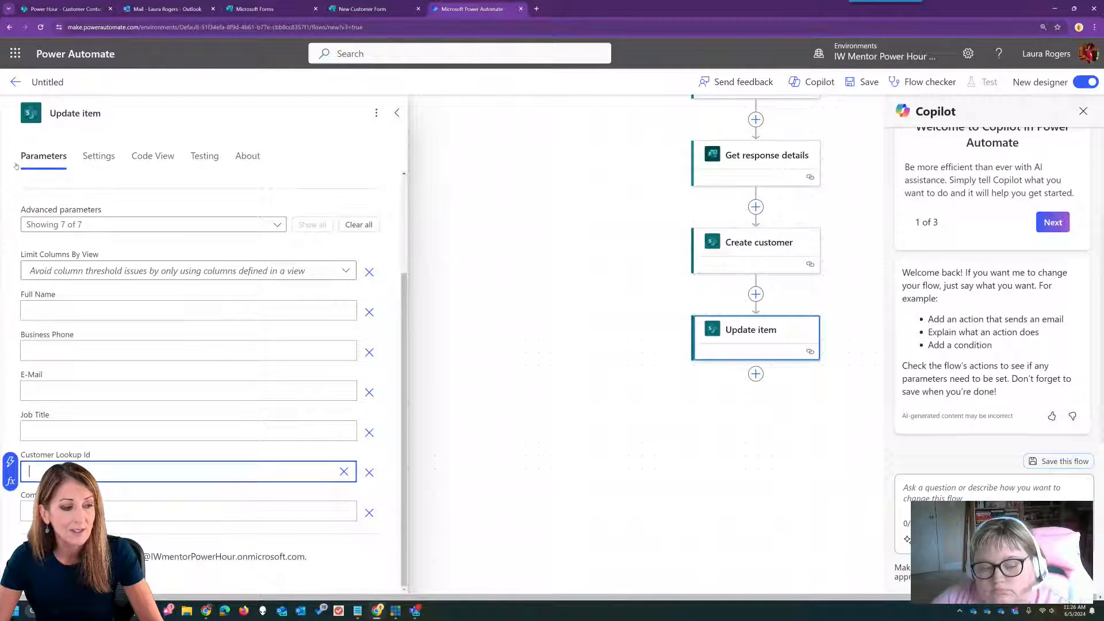
left_click(11, 462)
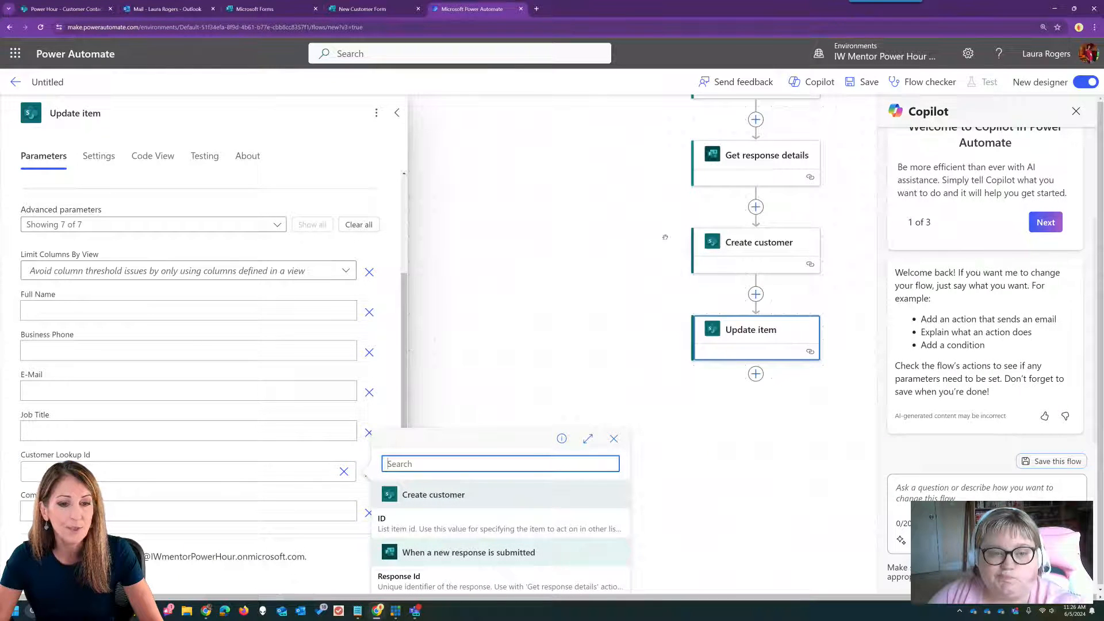
- Fill Customer Lookup Id with Create customer's ID; browse response fields for E-Mail and Job Title
left_click(435, 520)
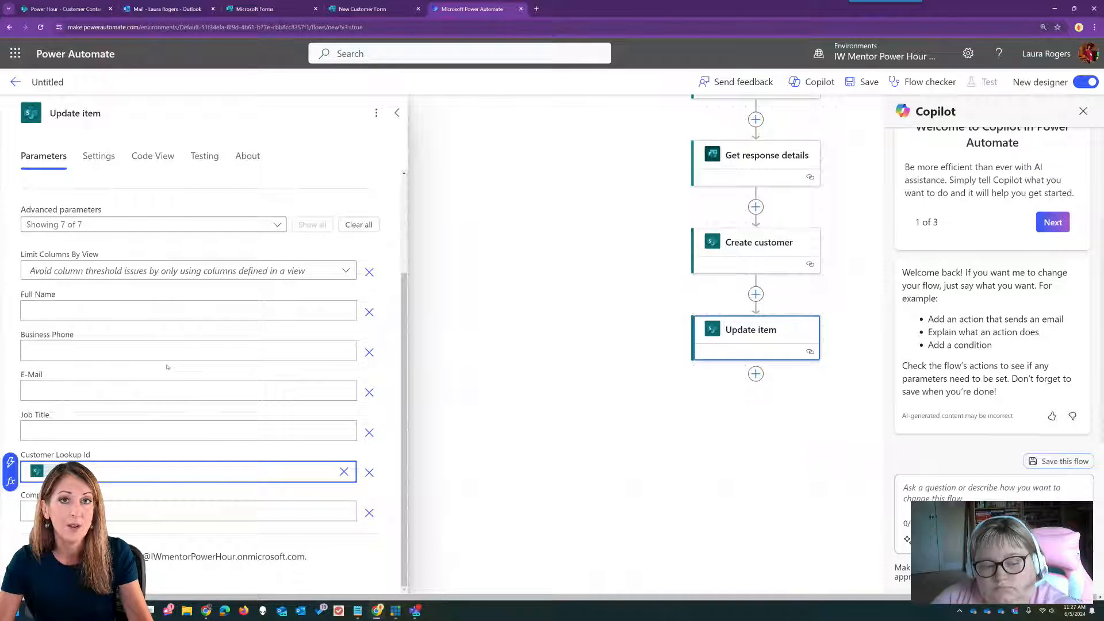
left_click(83, 393)
left_click(358, 381)
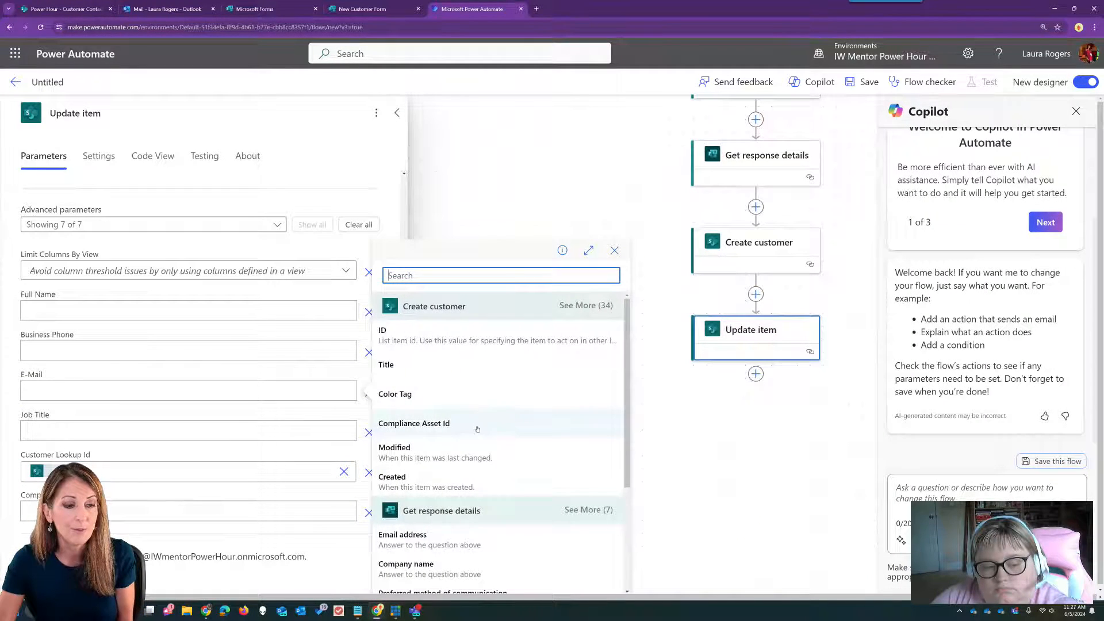
scroll(478, 430, "down", 3)
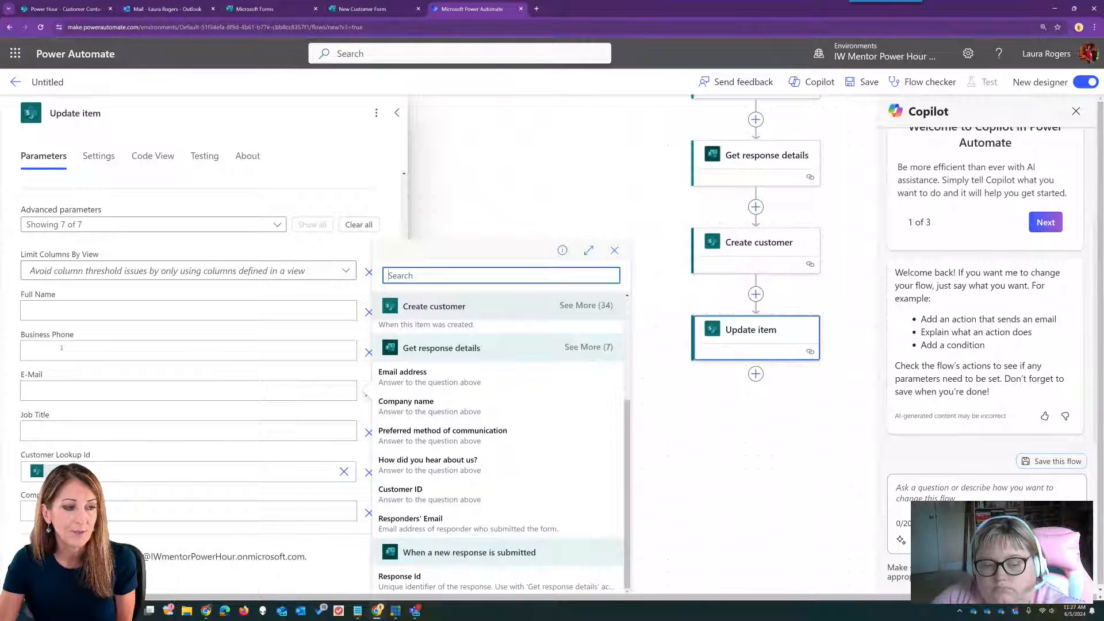
left_click(88, 434)
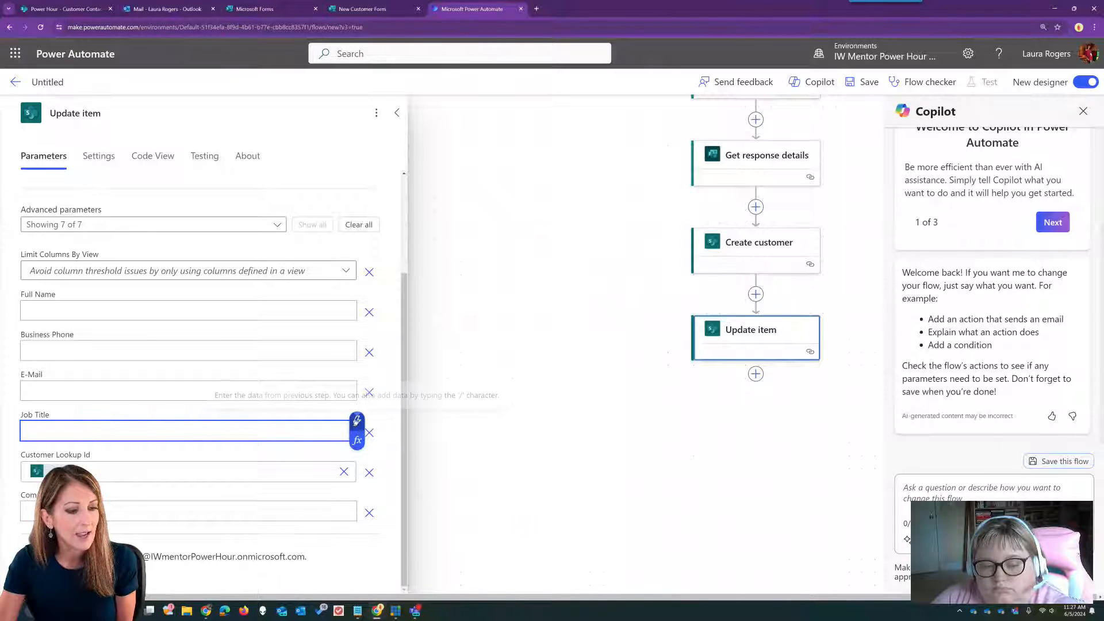
left_click(357, 423)
scroll(486, 521, "down", 3)
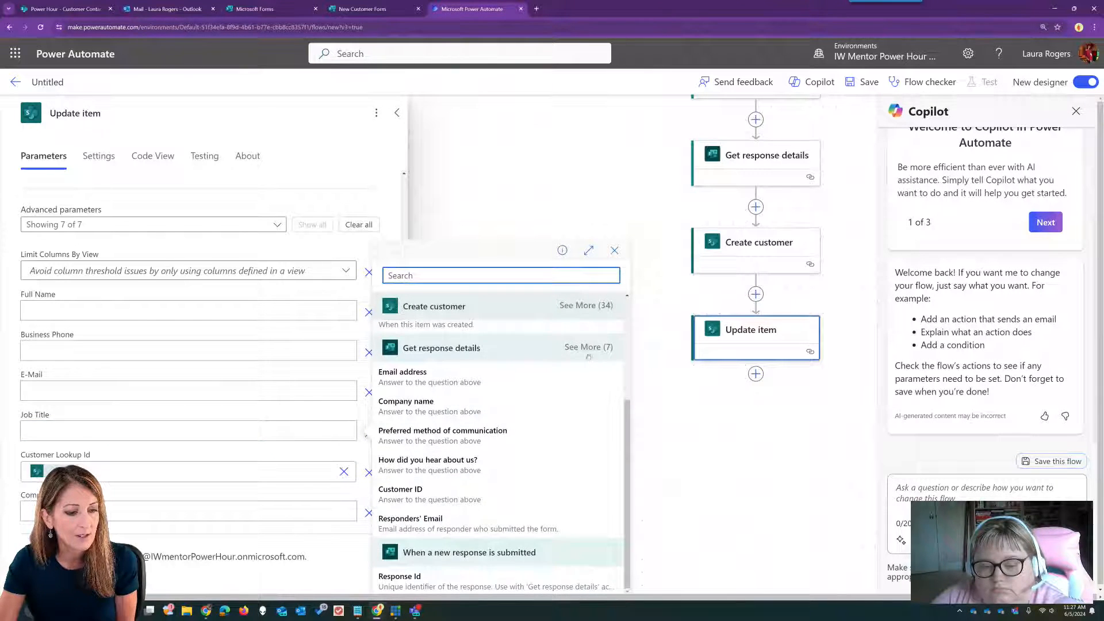
left_click(588, 353)
scroll(558, 430, "down", 1)
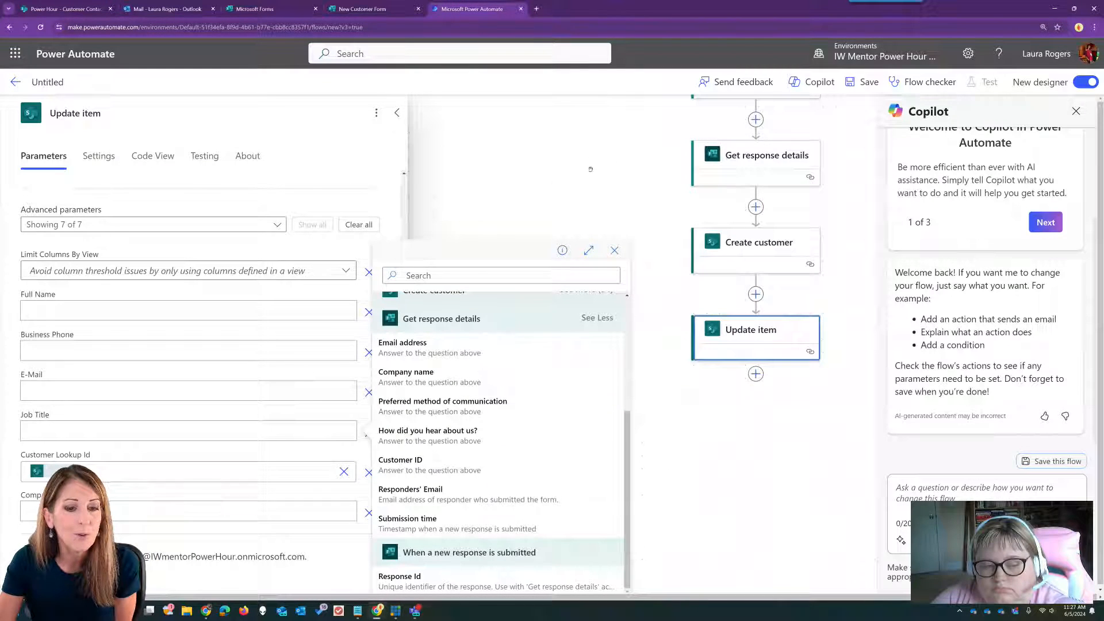
- Rename the update step to 'Update customer contact' and save the flow
left_click(119, 126)
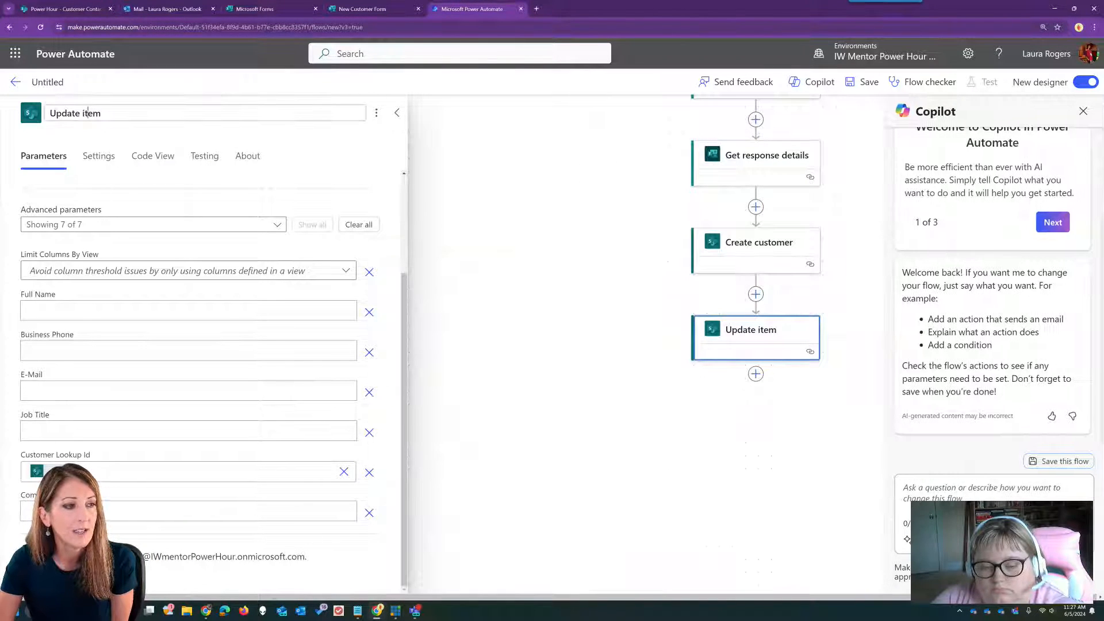
double_click(91, 113)
type("cu")
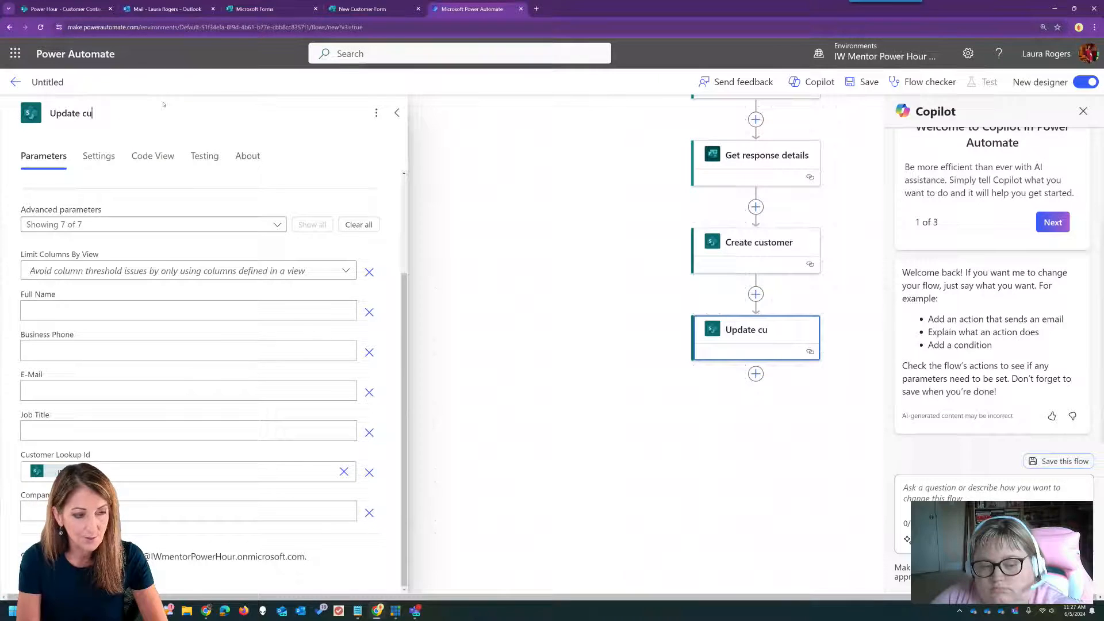
type("stomer contact")
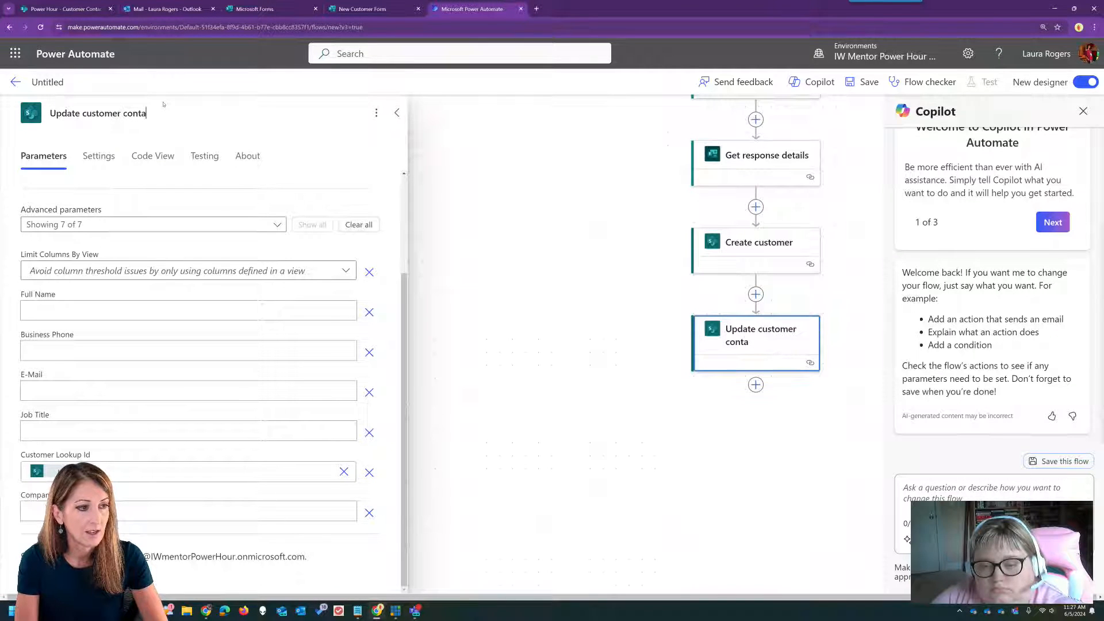
left_click(861, 81)
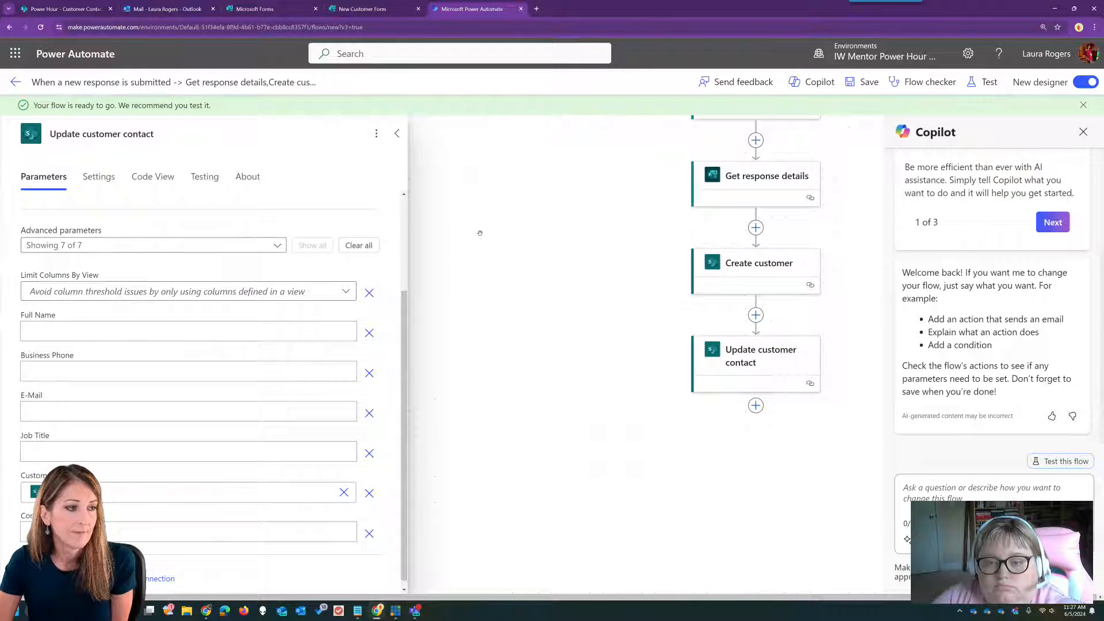
- Name the flow 'Customer fills out form', save it and leave the editor
left_click(120, 76)
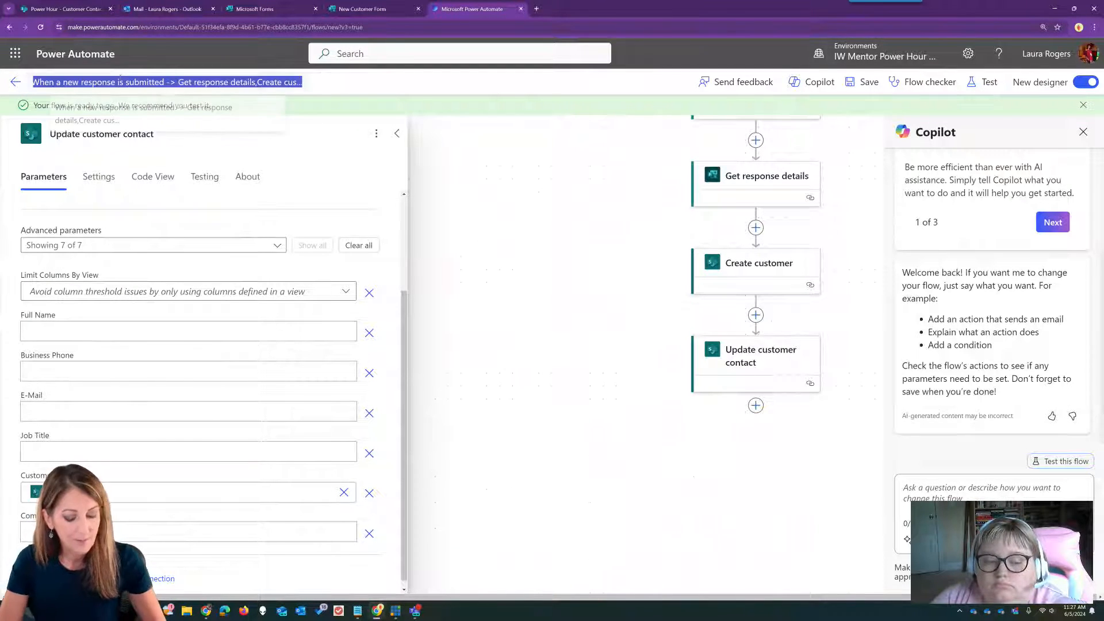
type("Custom")
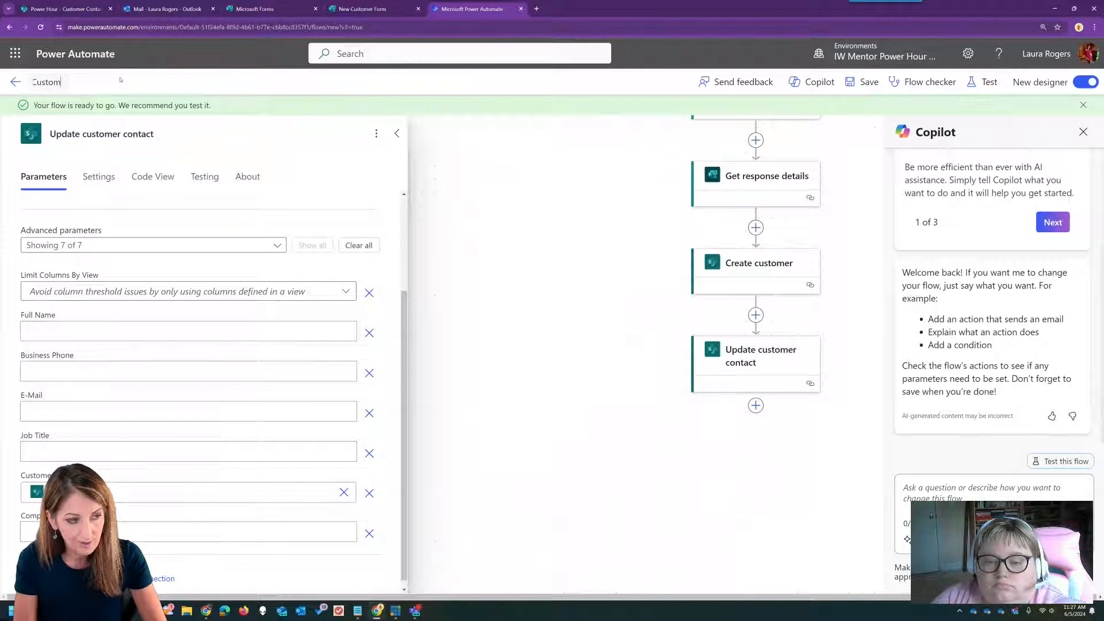
type("er fills out form")
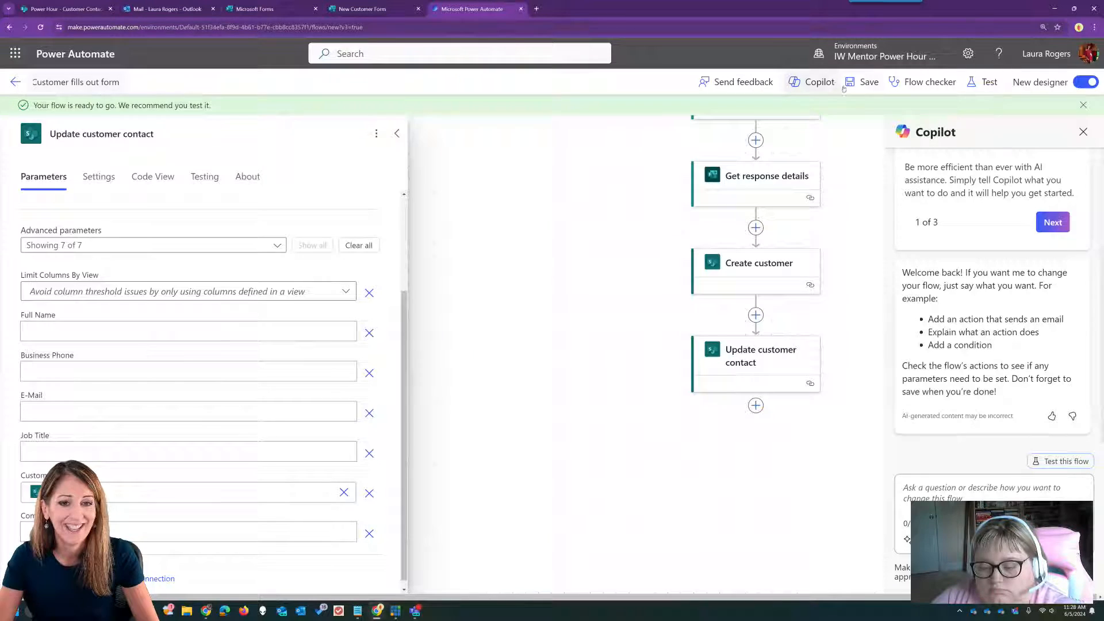
left_click(861, 82)
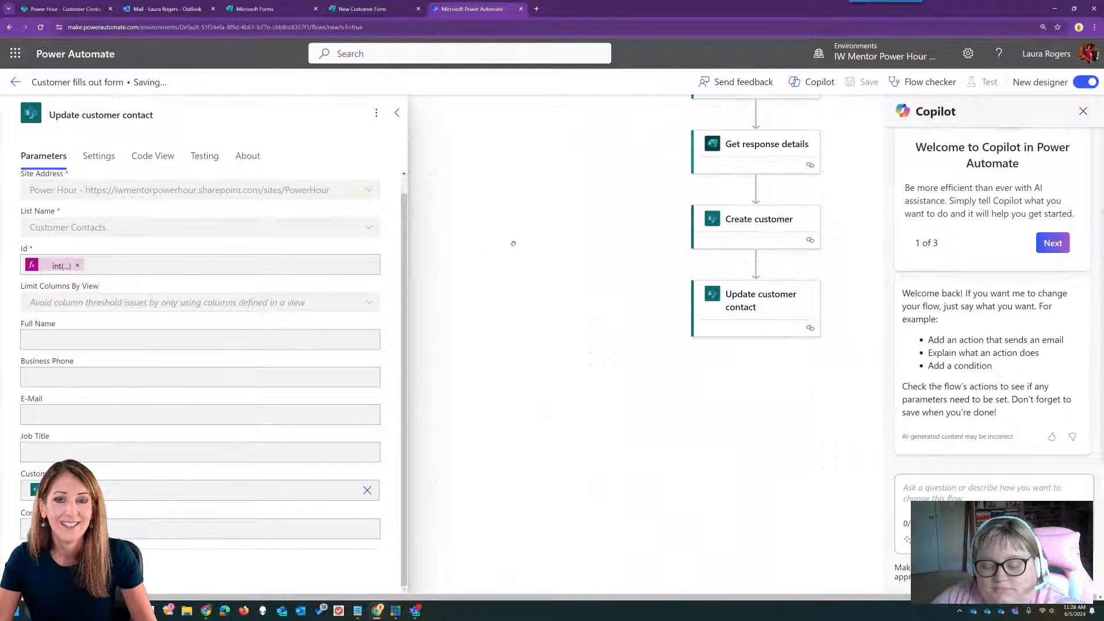
left_click(15, 82)
left_click(65, 9)
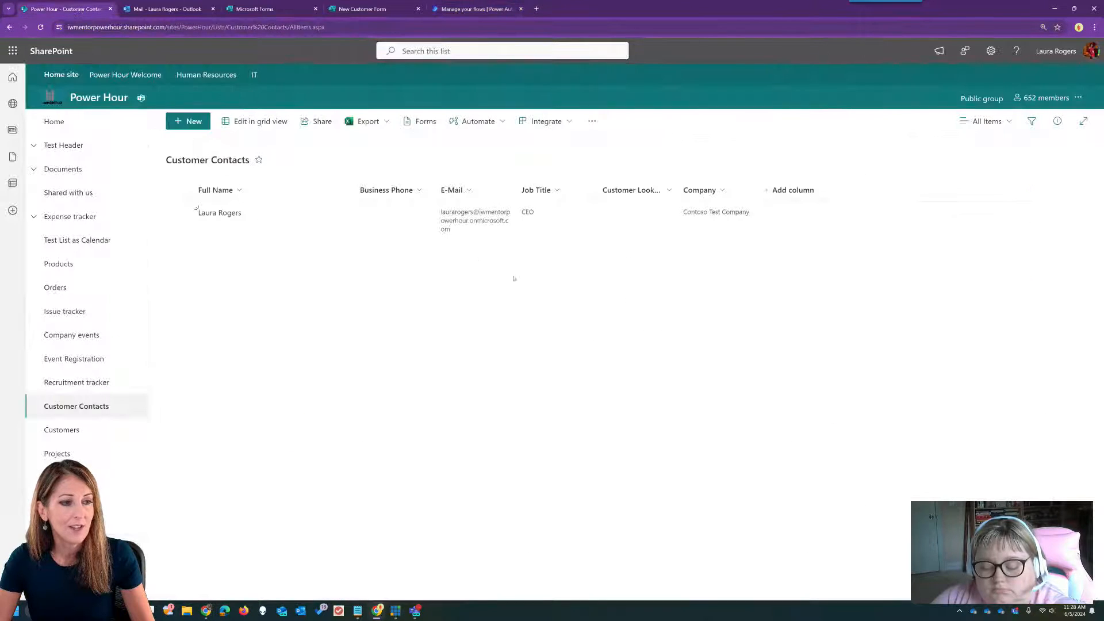
- Add contact 'Tester Two' with the account's e-mail address and company 'Adventures R Us'
left_click(41, 27)
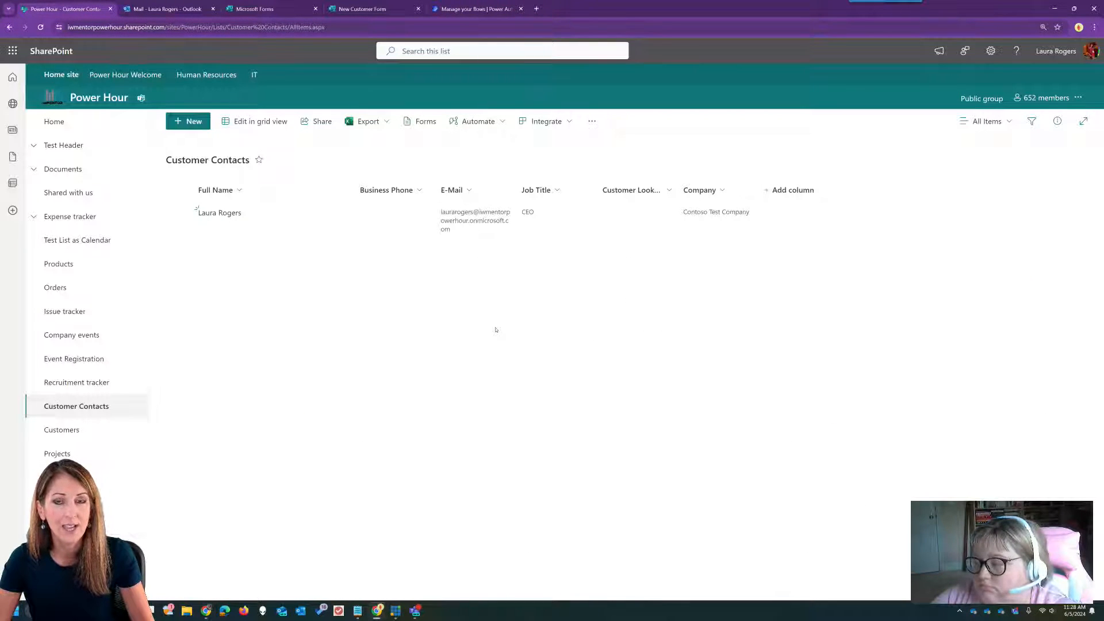
left_click(190, 121)
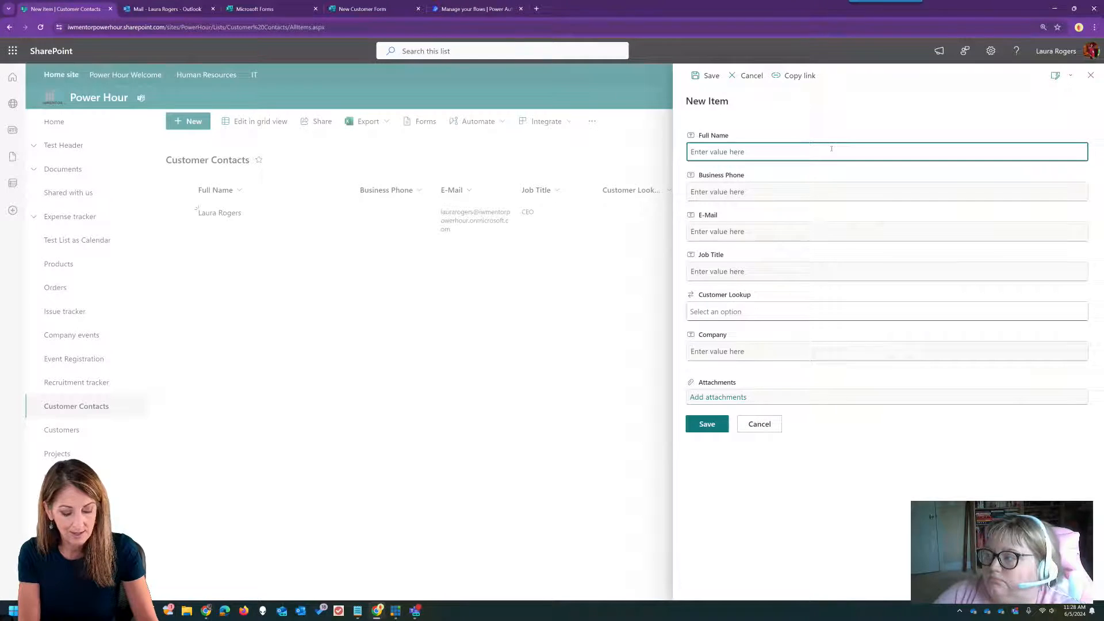
type("Tester T")
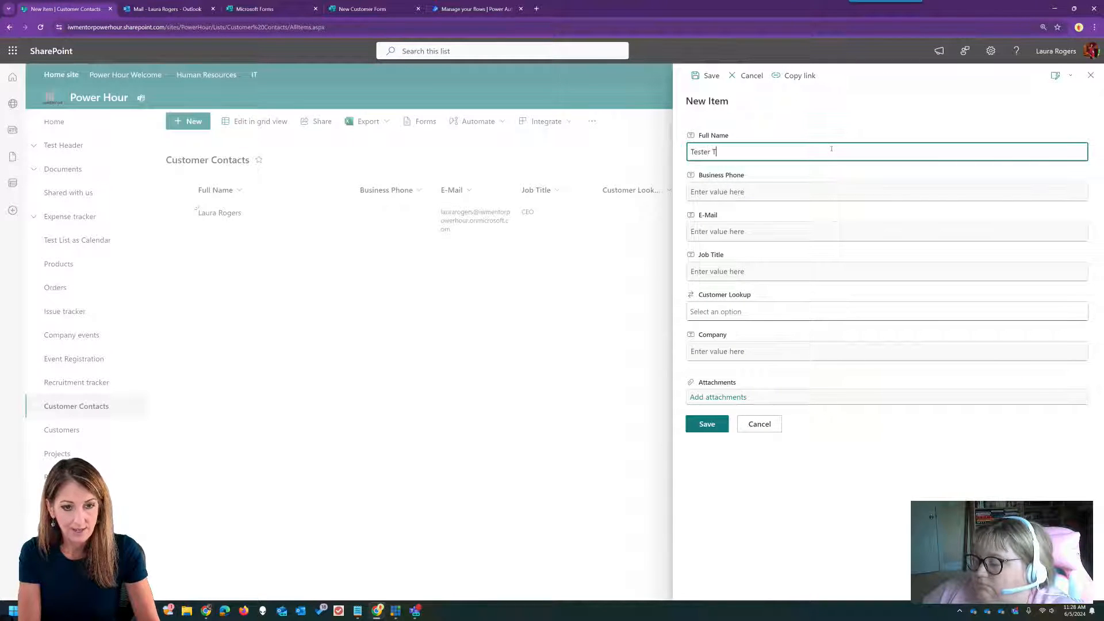
type("wo")
left_click(827, 196)
left_click(822, 229)
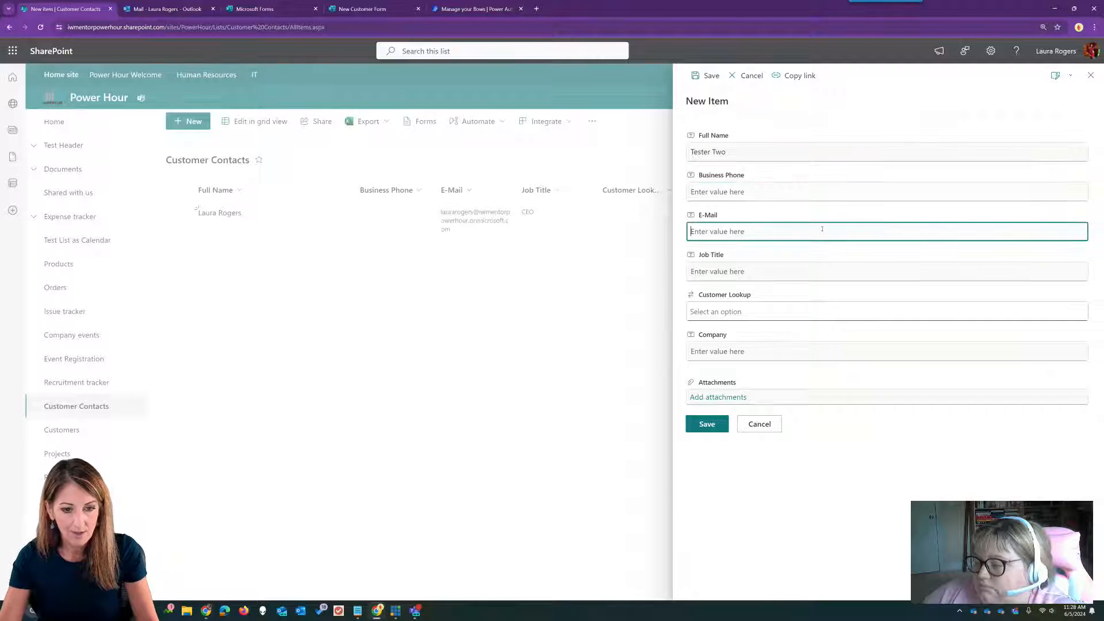
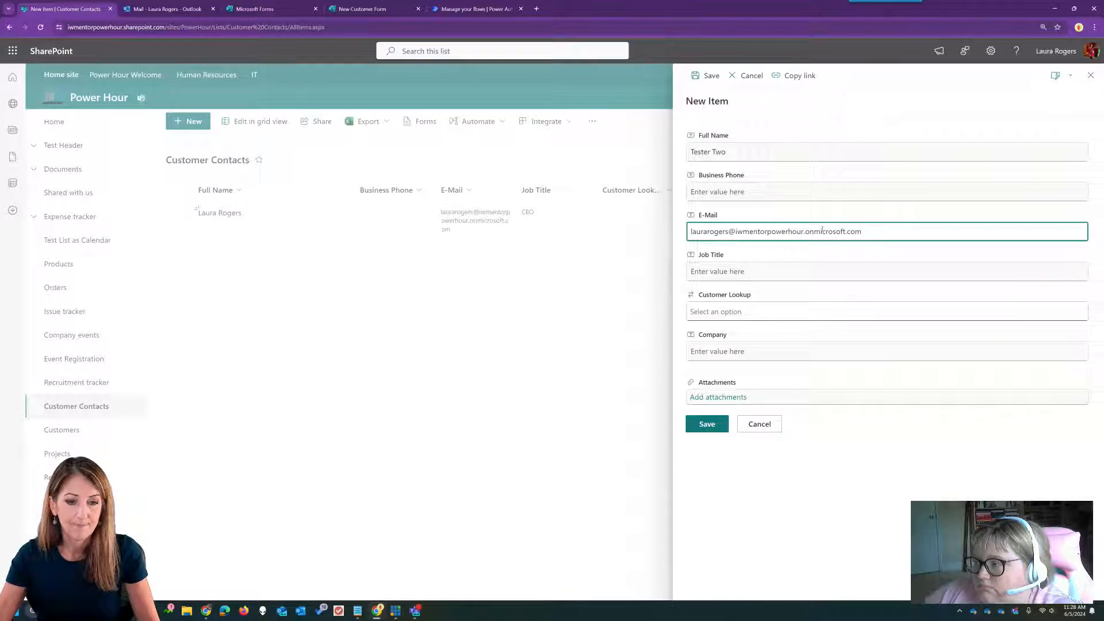
left_click(753, 348)
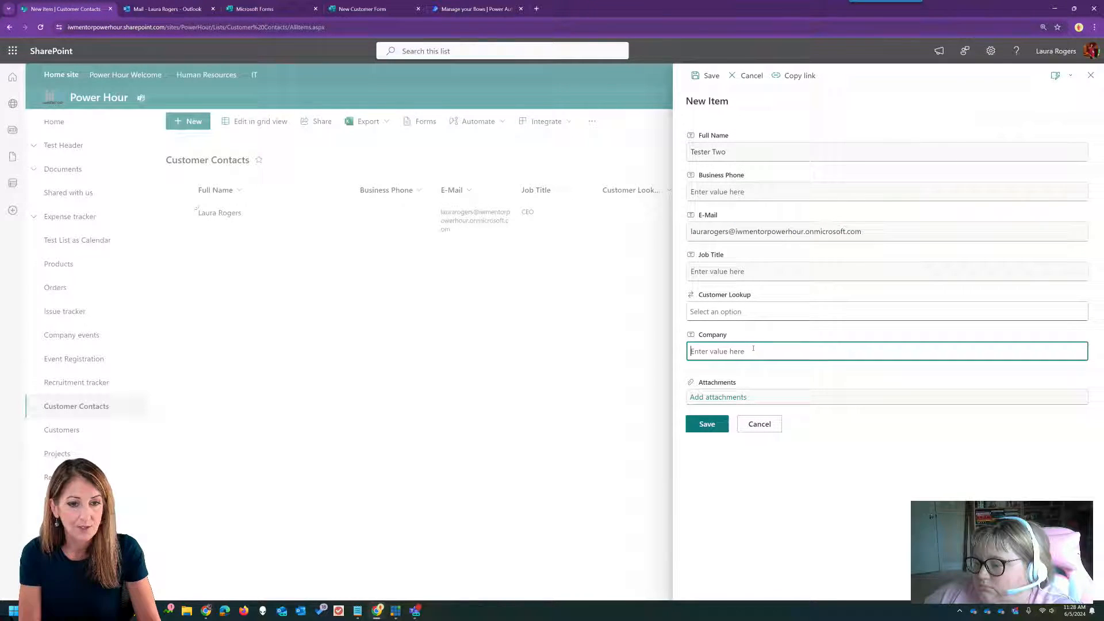
type("Adventures R Us")
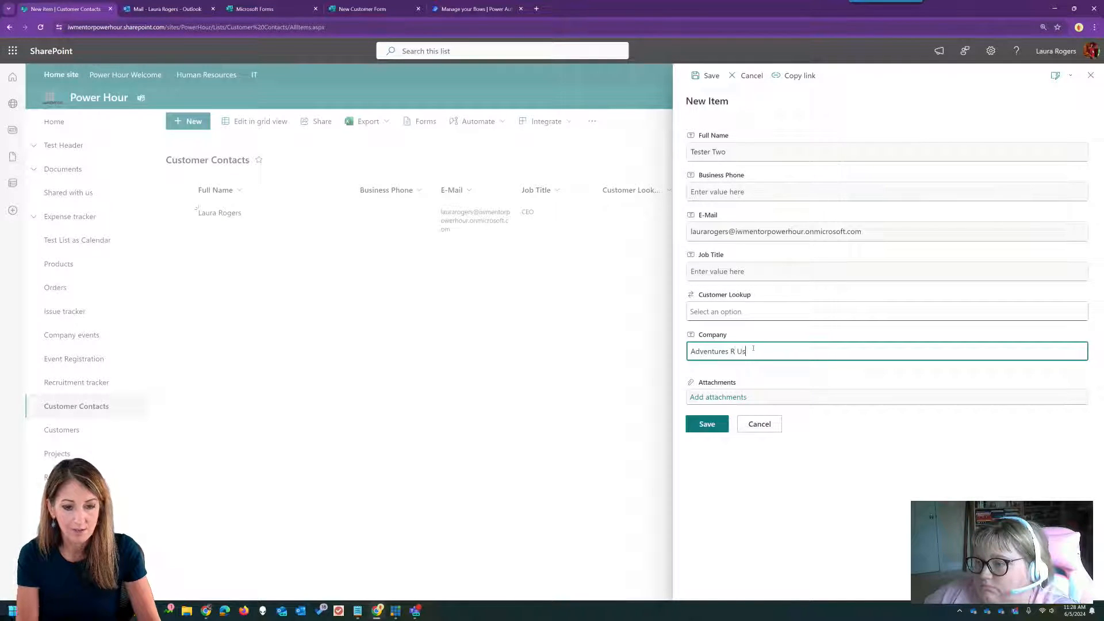
left_click(707, 424)
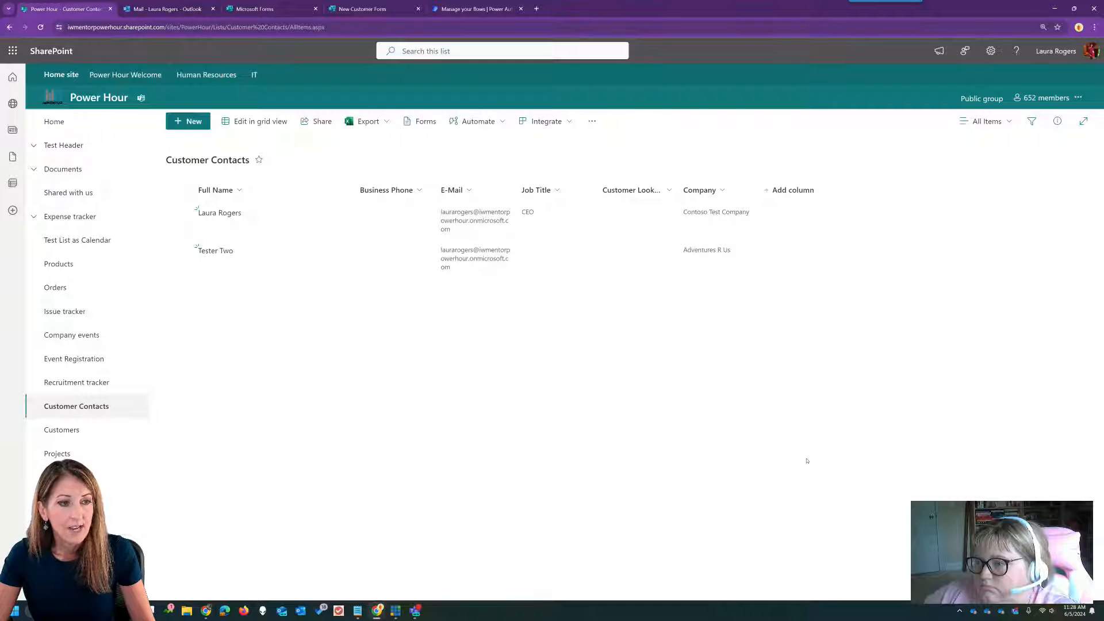
- Open the New Customer Form flow's details page, then bring up the Teams meeting chat
left_click(481, 9)
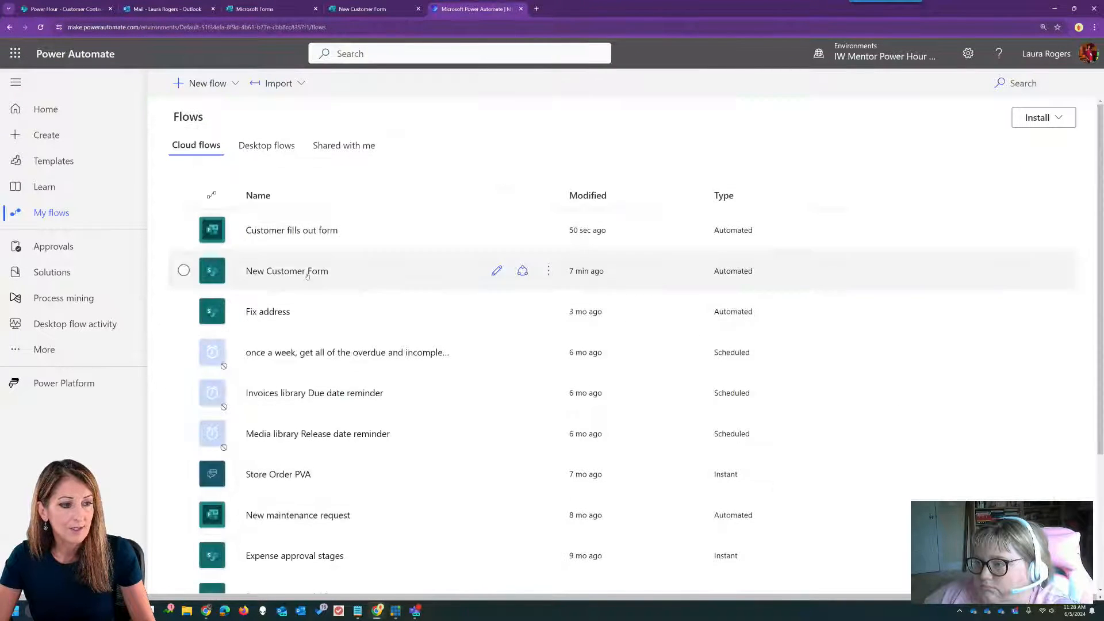
left_click(290, 272)
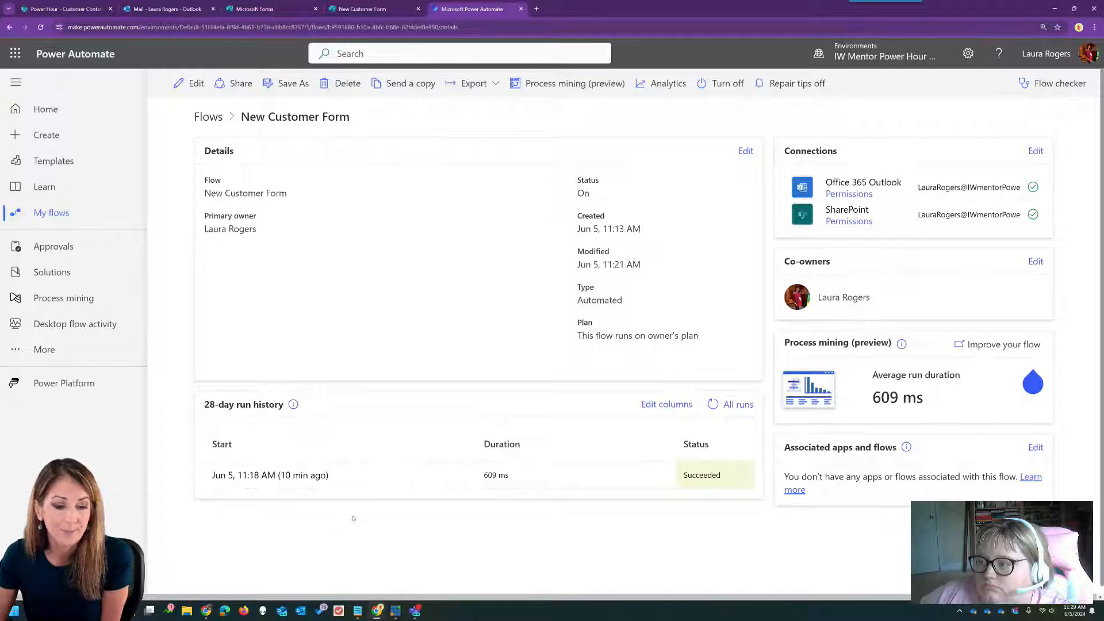
left_click(414, 610)
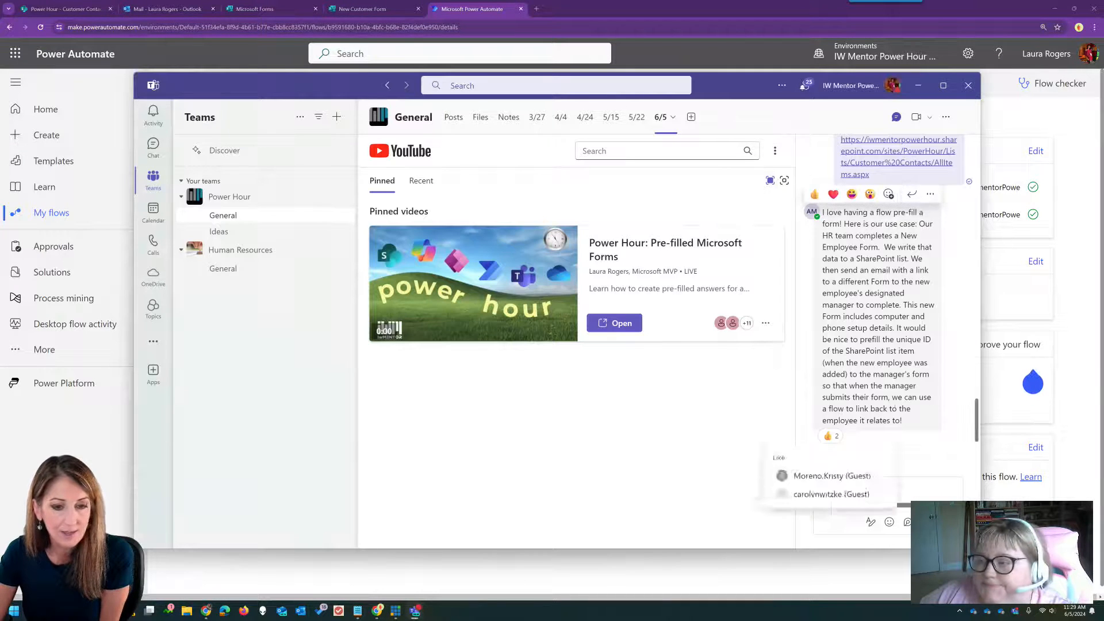
scroll(894, 332, "up", 2)
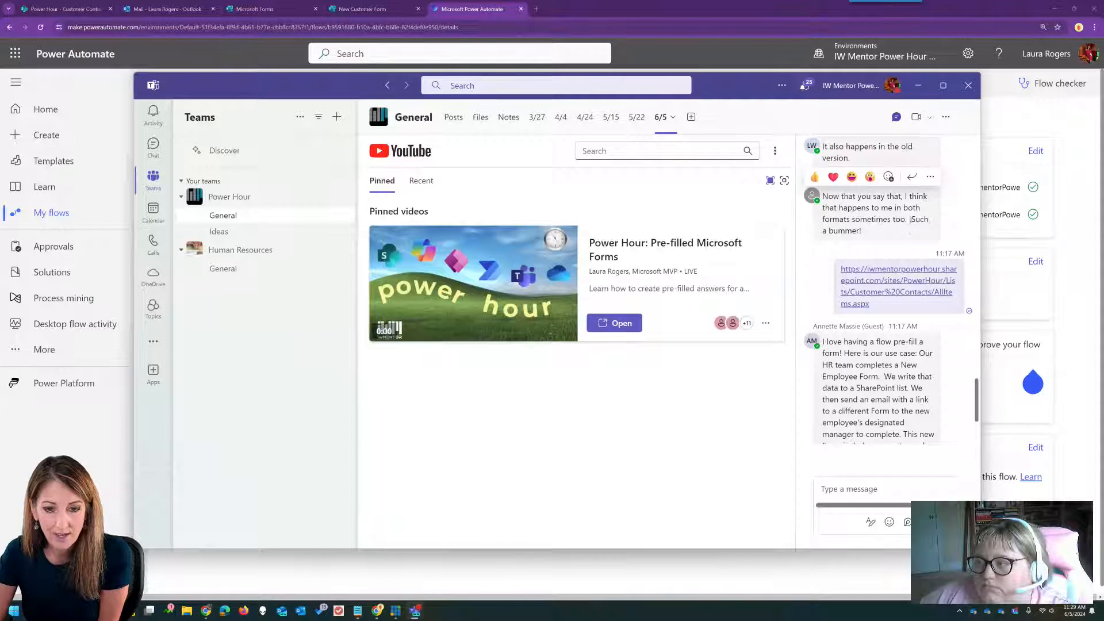
scroll(909, 221, "down", 1)
scroll(909, 221, "up", 3)
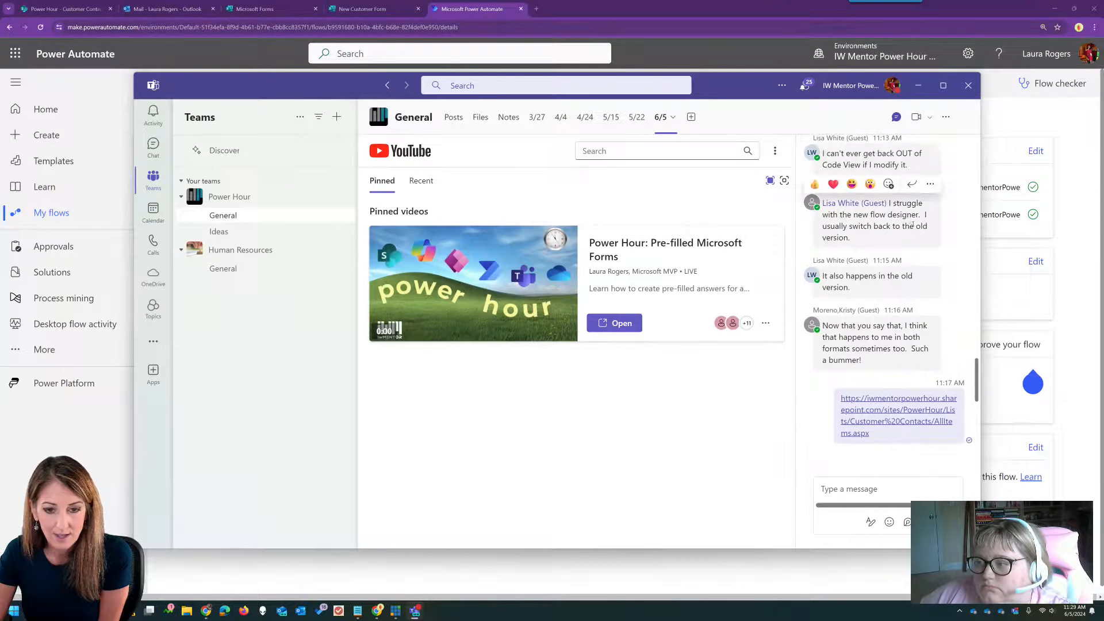
scroll(914, 244, "up", 2)
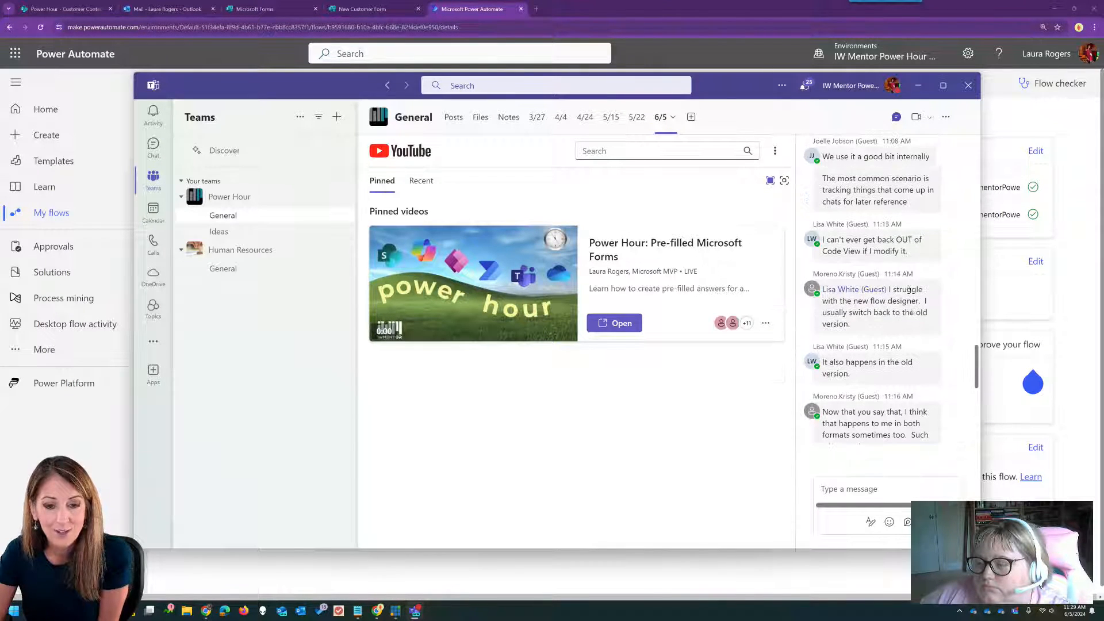
scroll(918, 311, "down", 6)
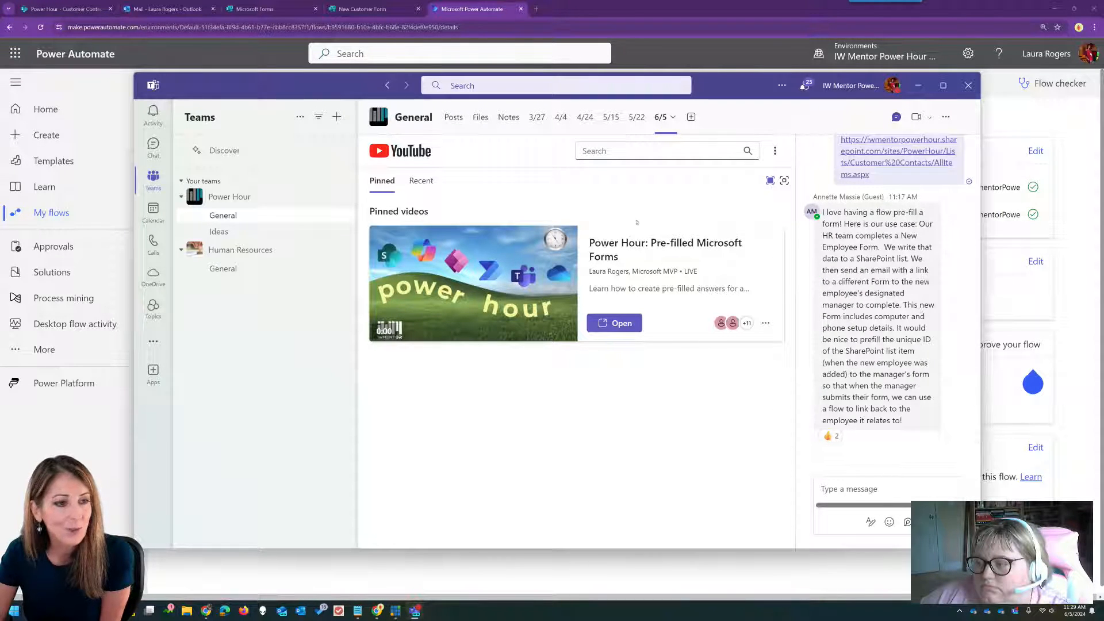
- Turn off attachments in the Customer Contacts list's advanced settings and save
left_click(63, 8)
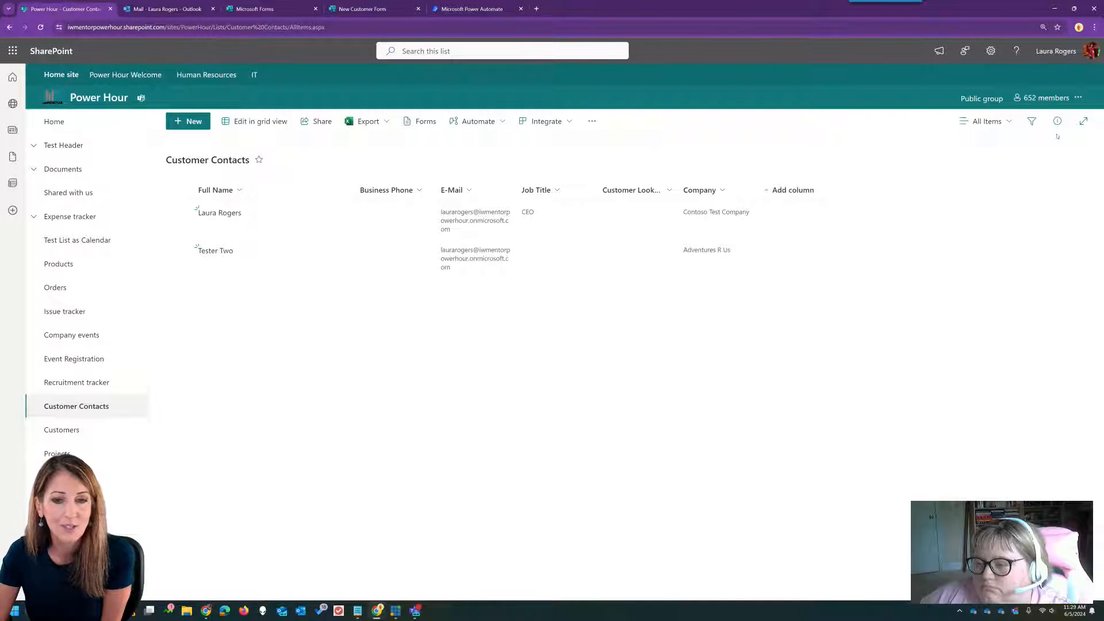
left_click(990, 51)
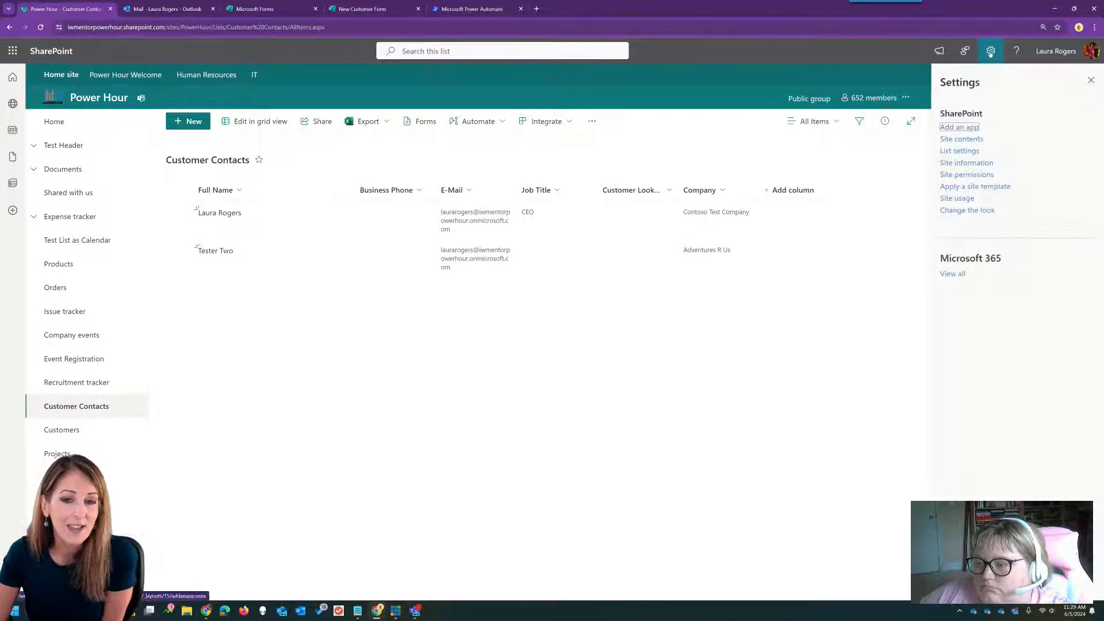
left_click(960, 151)
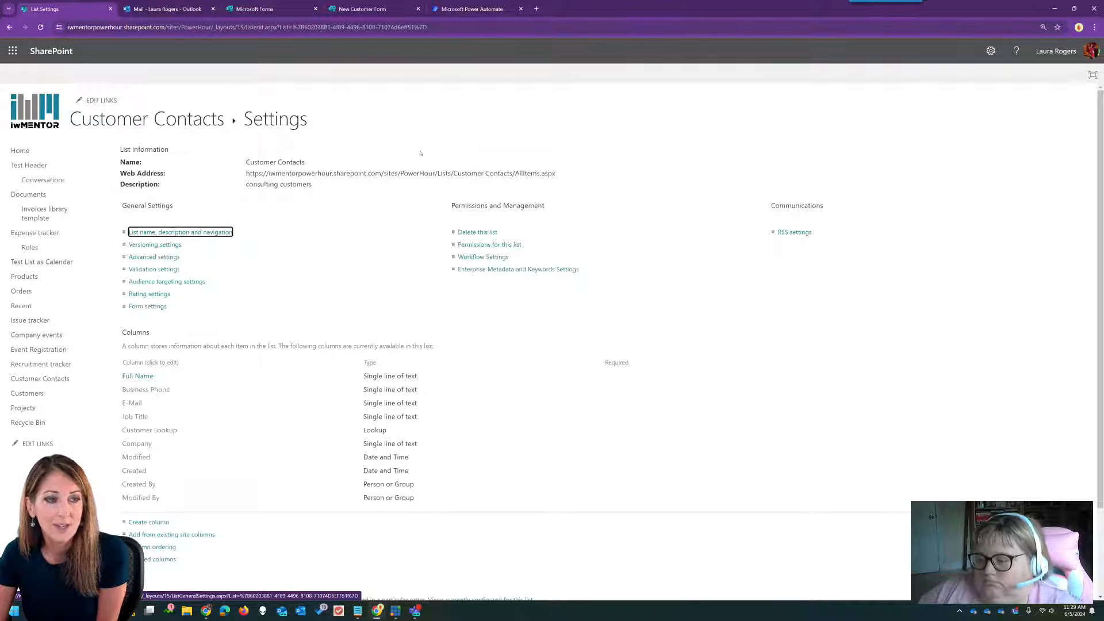
left_click(164, 257)
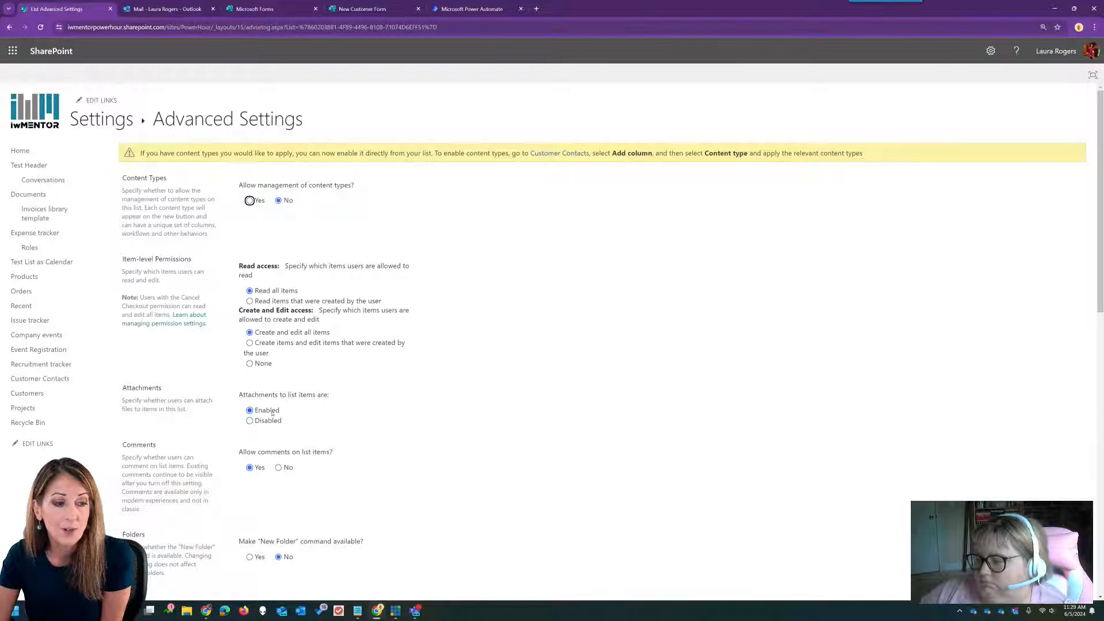
left_click(250, 420)
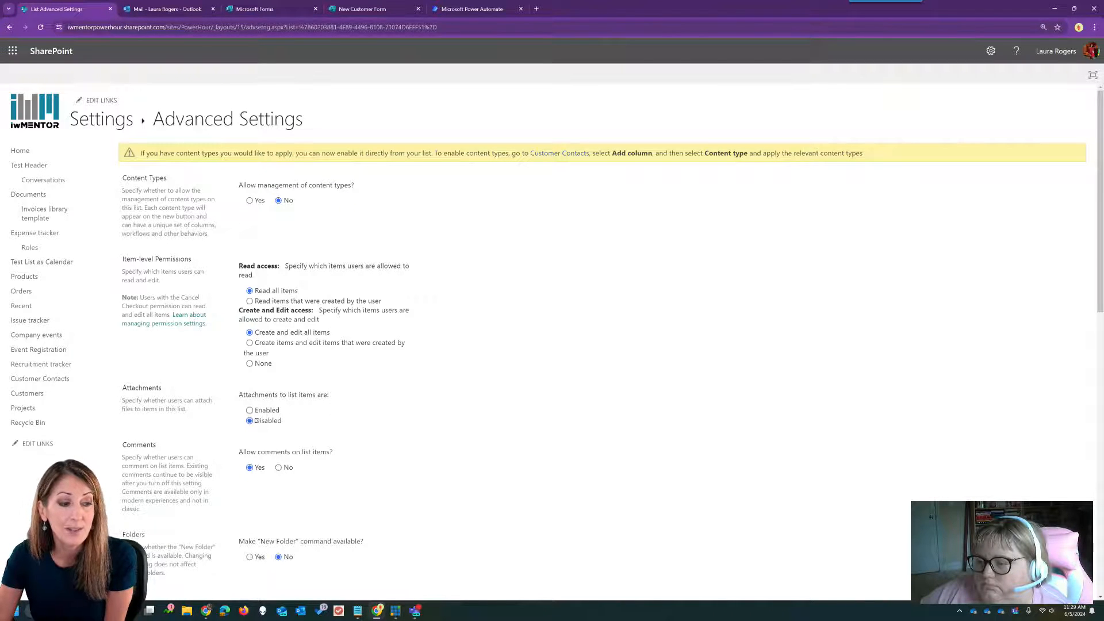
scroll(584, 399, "down", 10)
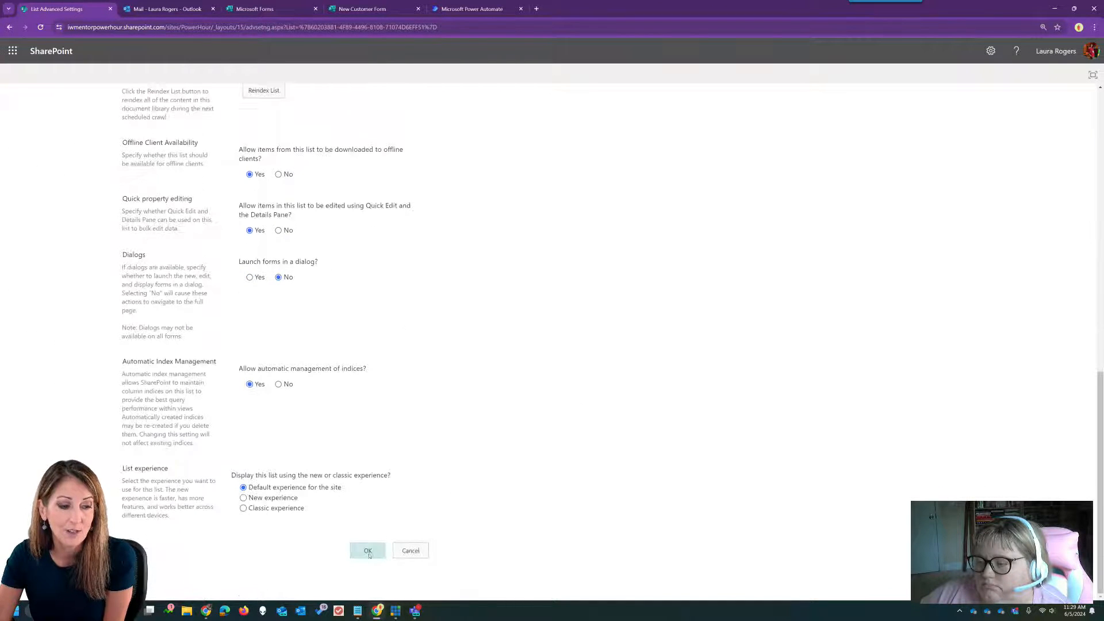
left_click(369, 555)
left_click(592, 98)
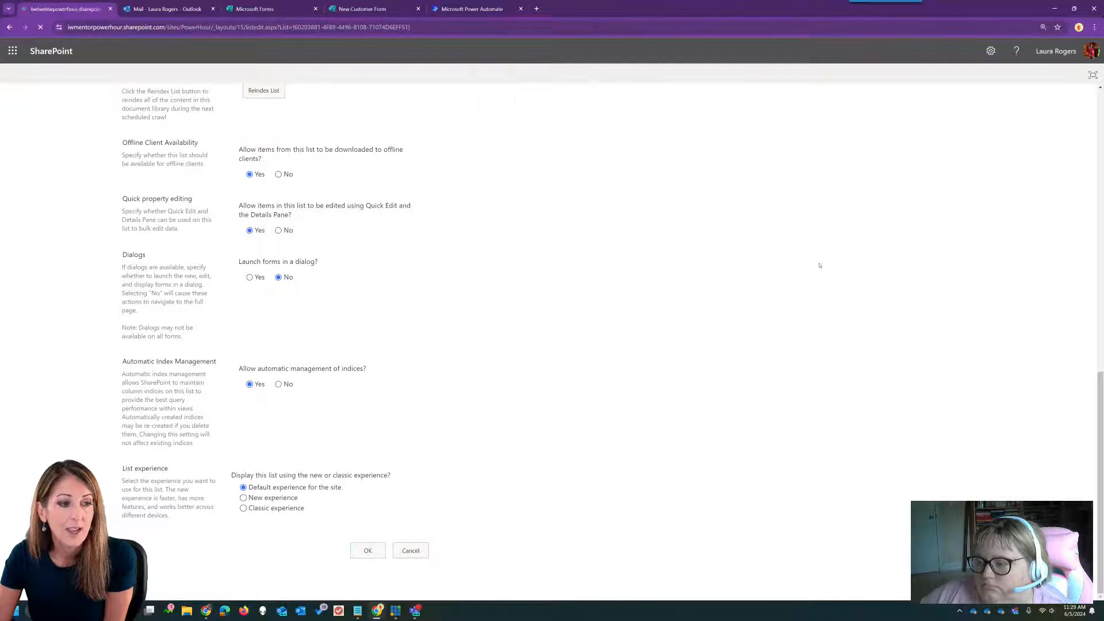
- Start and cancel a new Customer Contacts item, then refresh the flow's run history
left_click(200, 118)
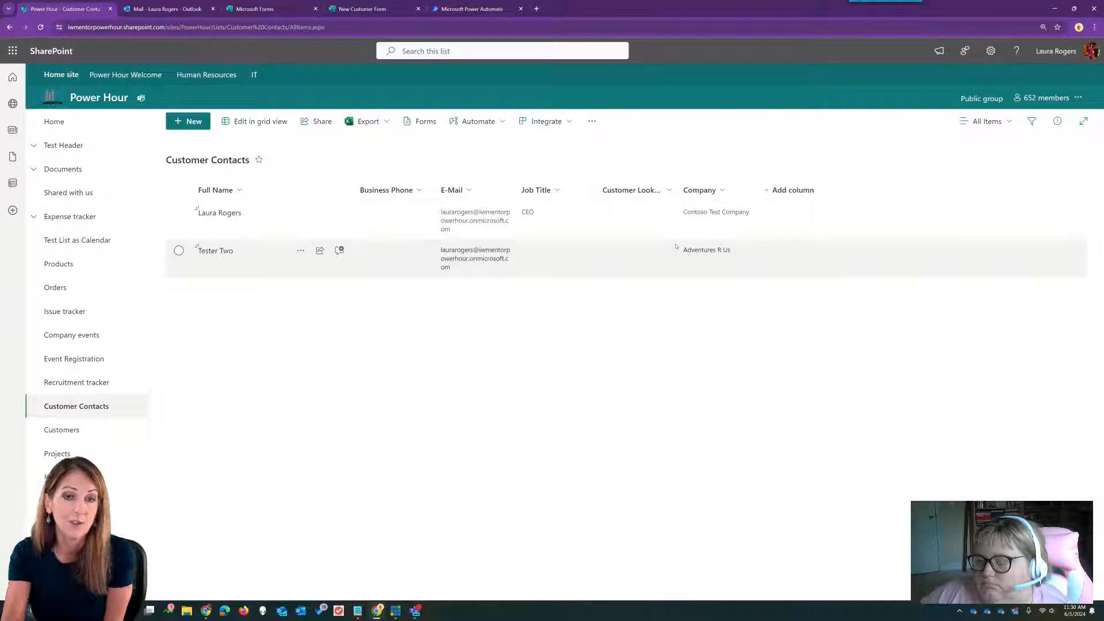
left_click(189, 121)
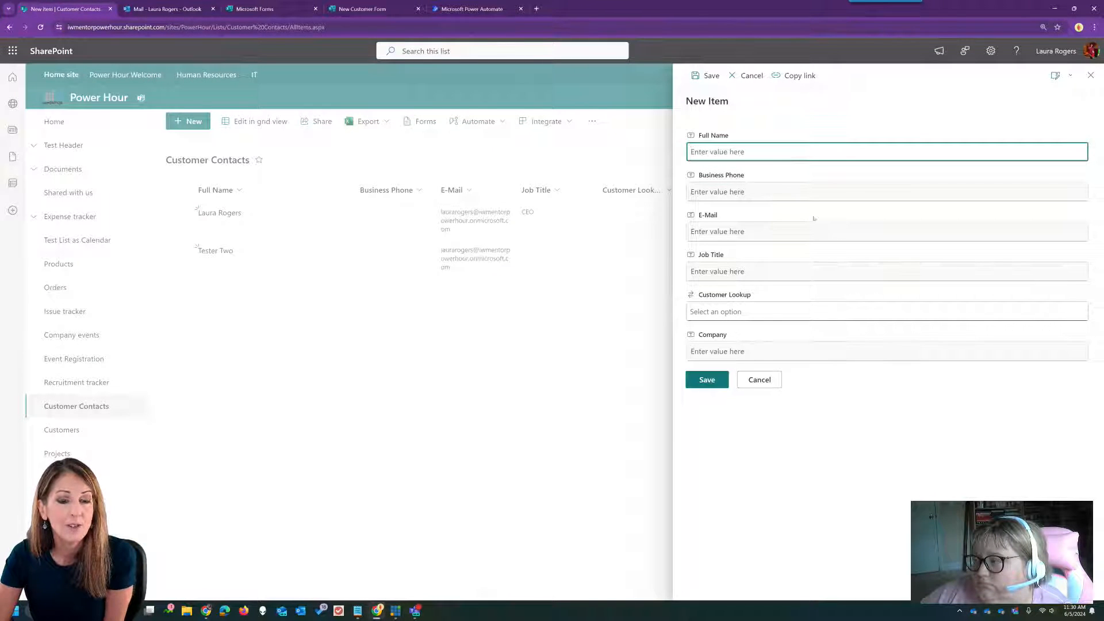
left_click(760, 380)
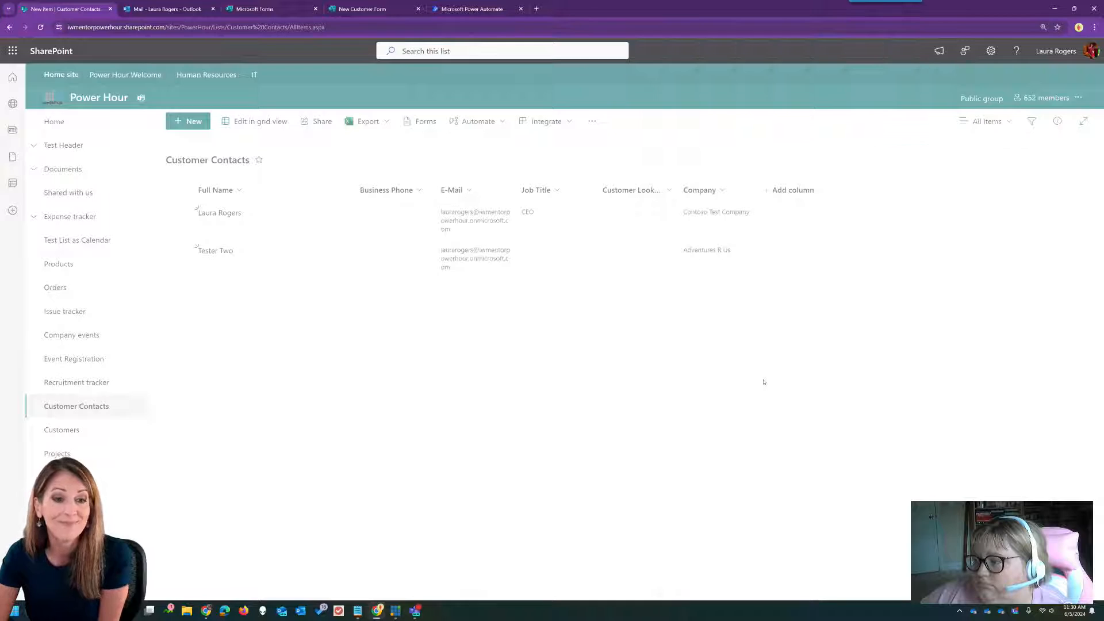
left_click(462, 9)
left_click(711, 403)
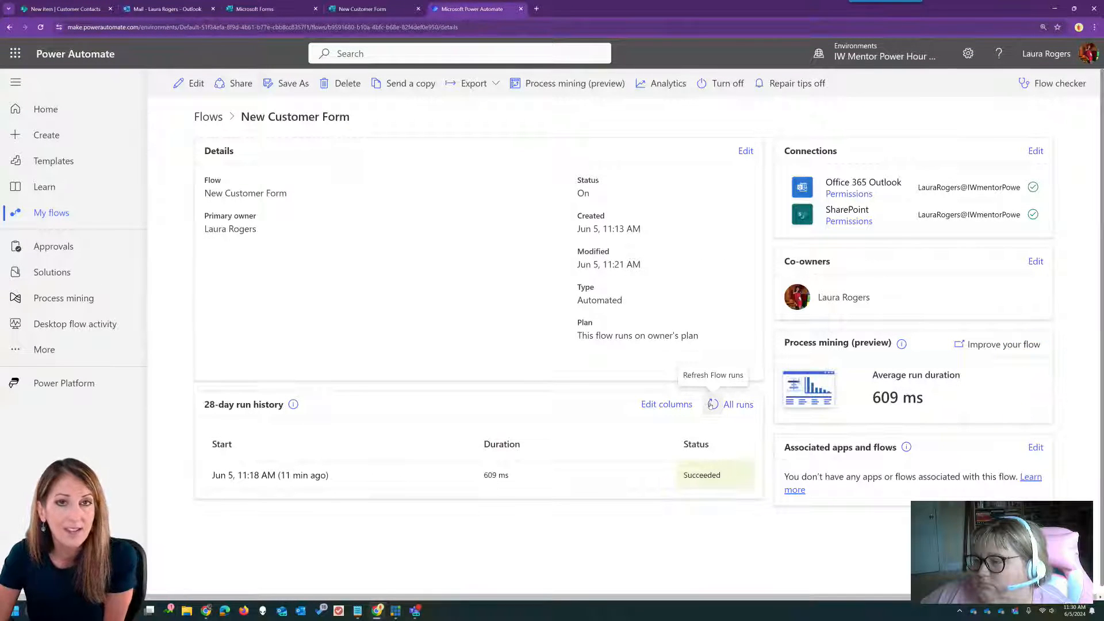
- Copy the CLICK HERE form link from the newest Welcome to IW Mentor email
left_click(711, 404)
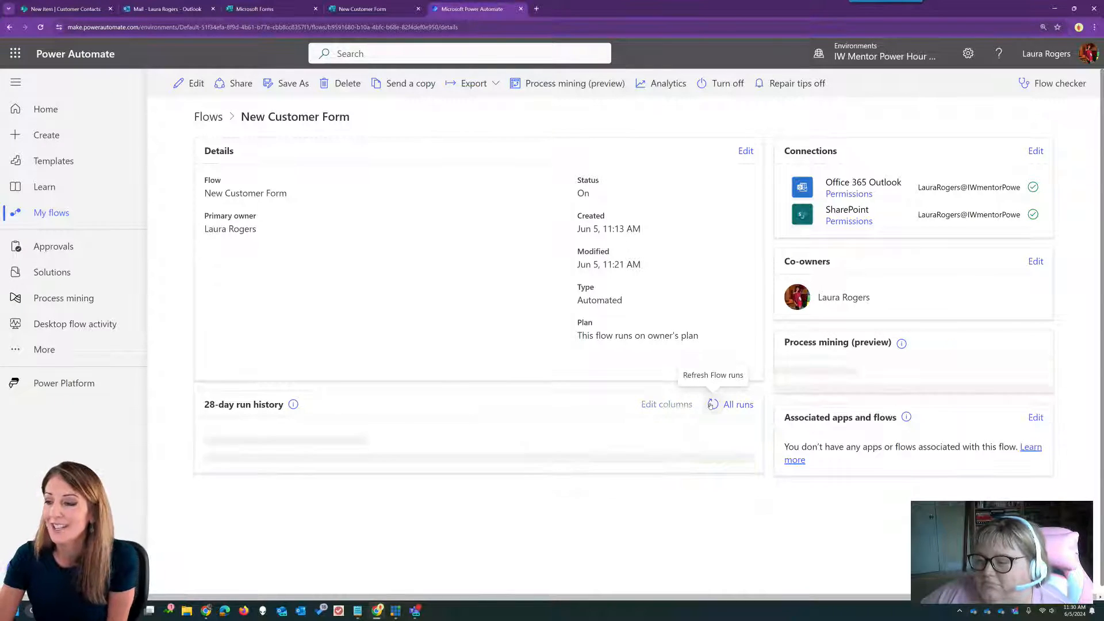
left_click(413, 614)
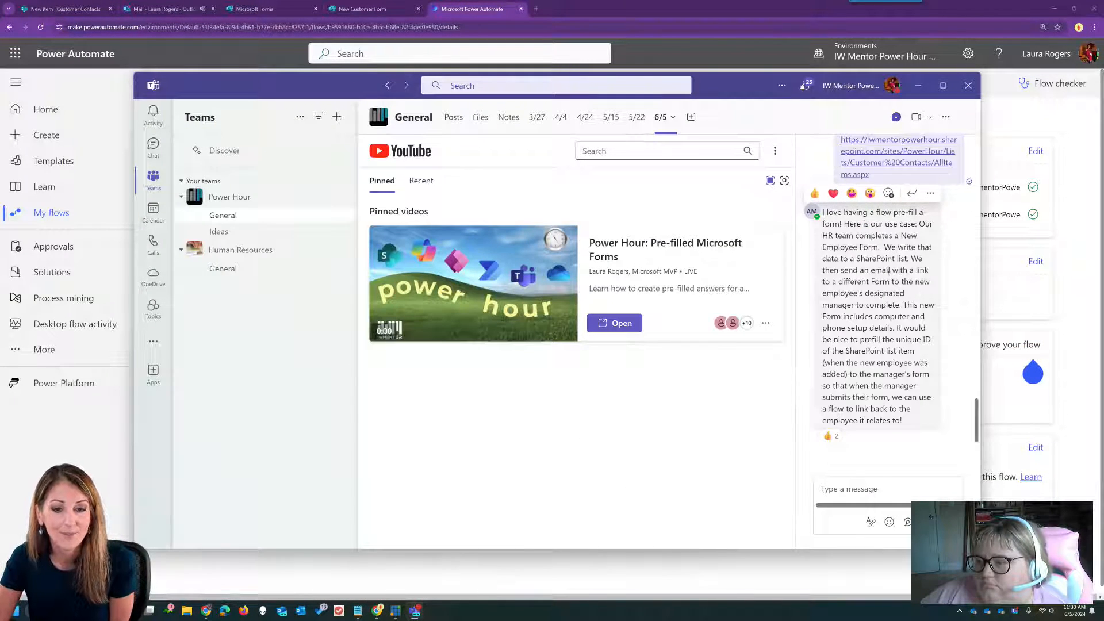
left_click(164, 9)
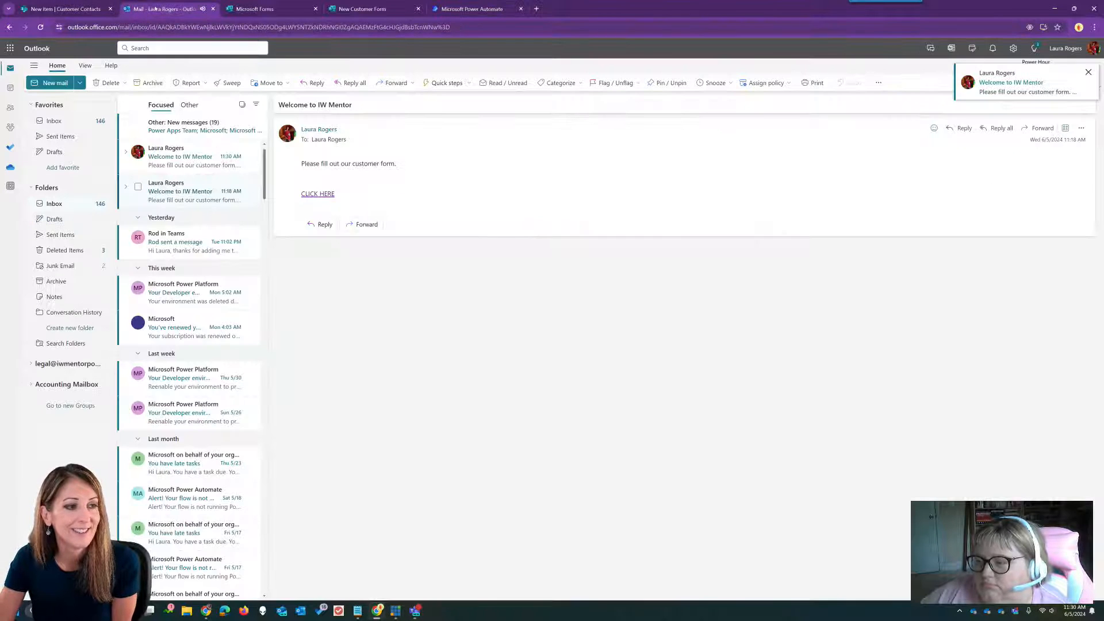
left_click(193, 156)
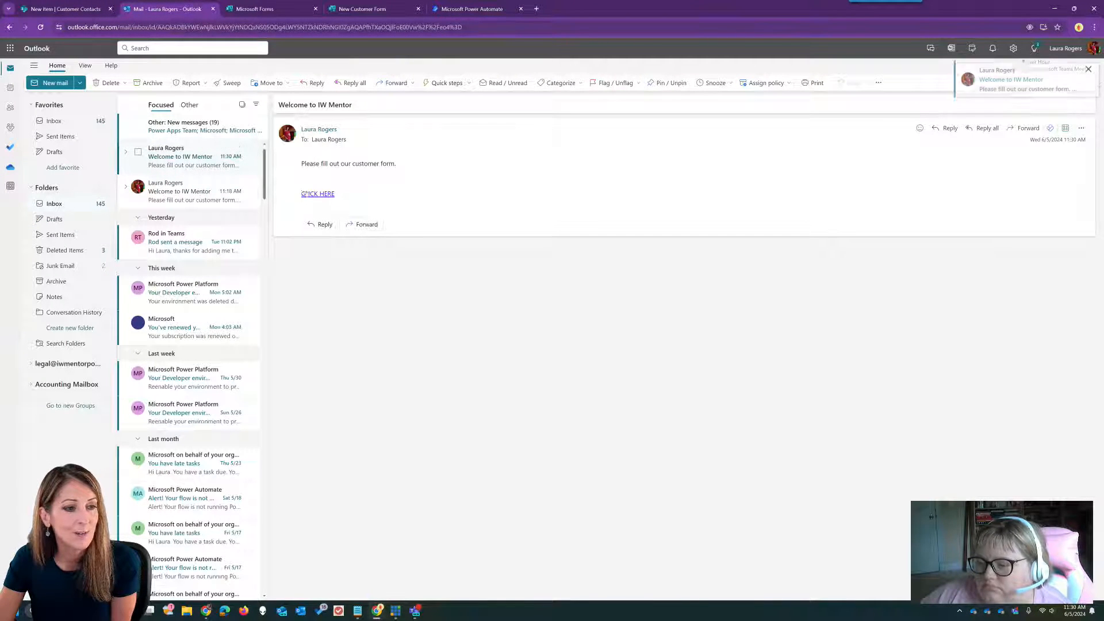
right_click(315, 196)
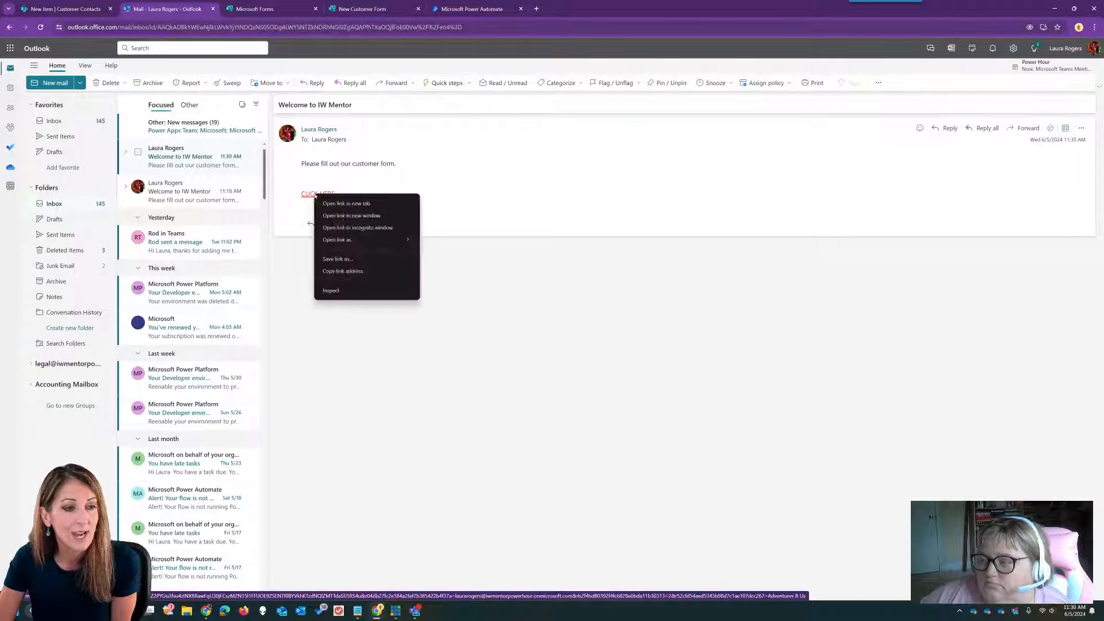
left_click(351, 271)
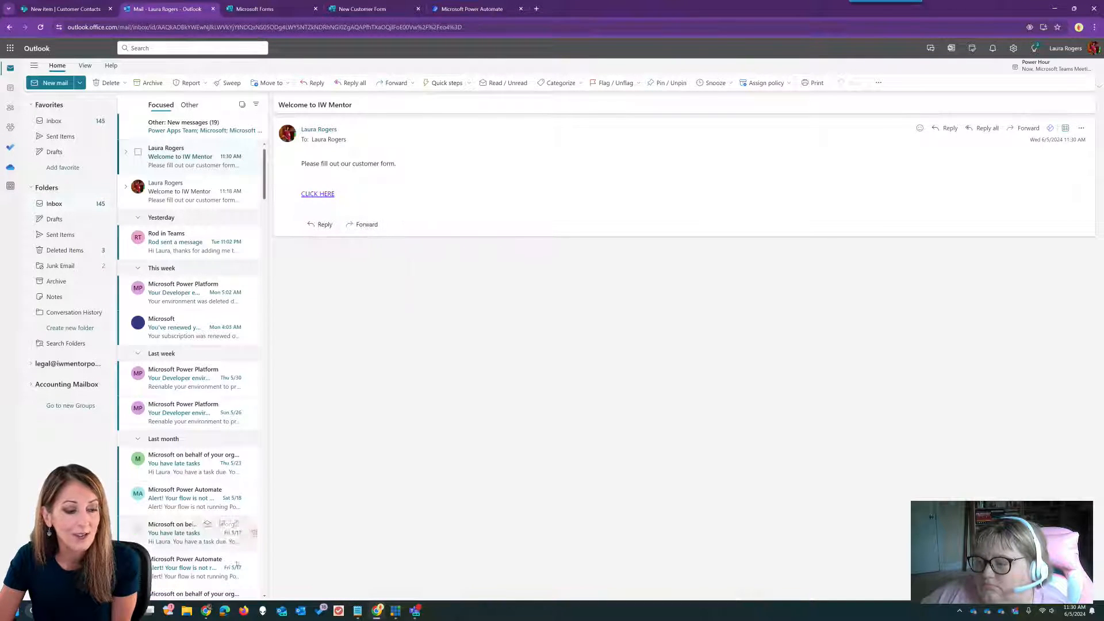
- Load the pre-filled New Customer Form, choose Email and word of mouth, and submit it
left_click(224, 611)
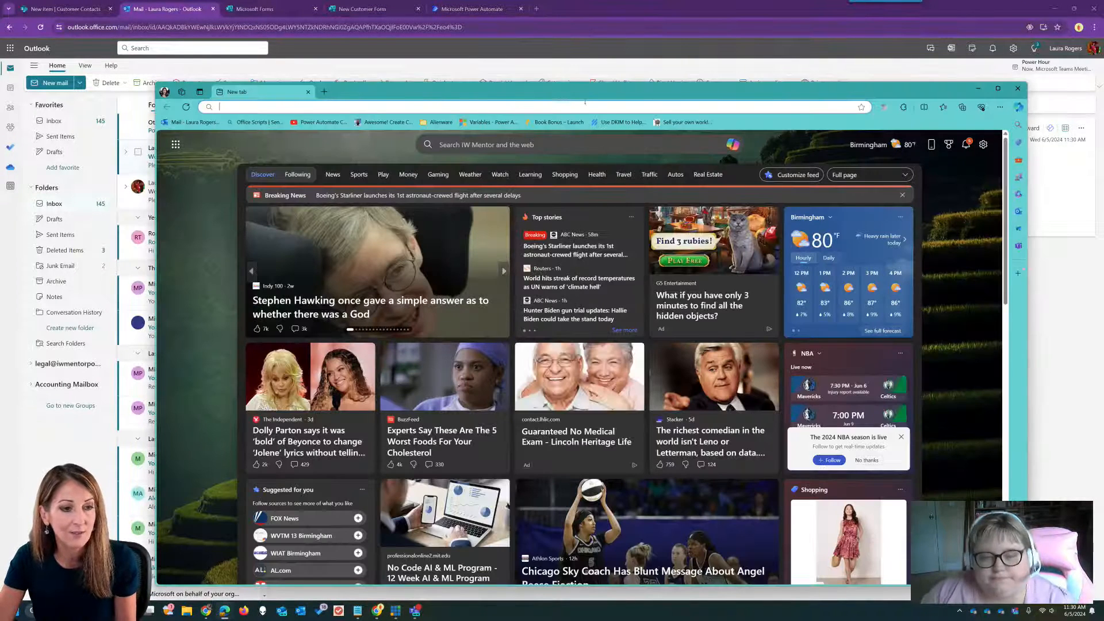
key("ctrl+v")
key("Return")
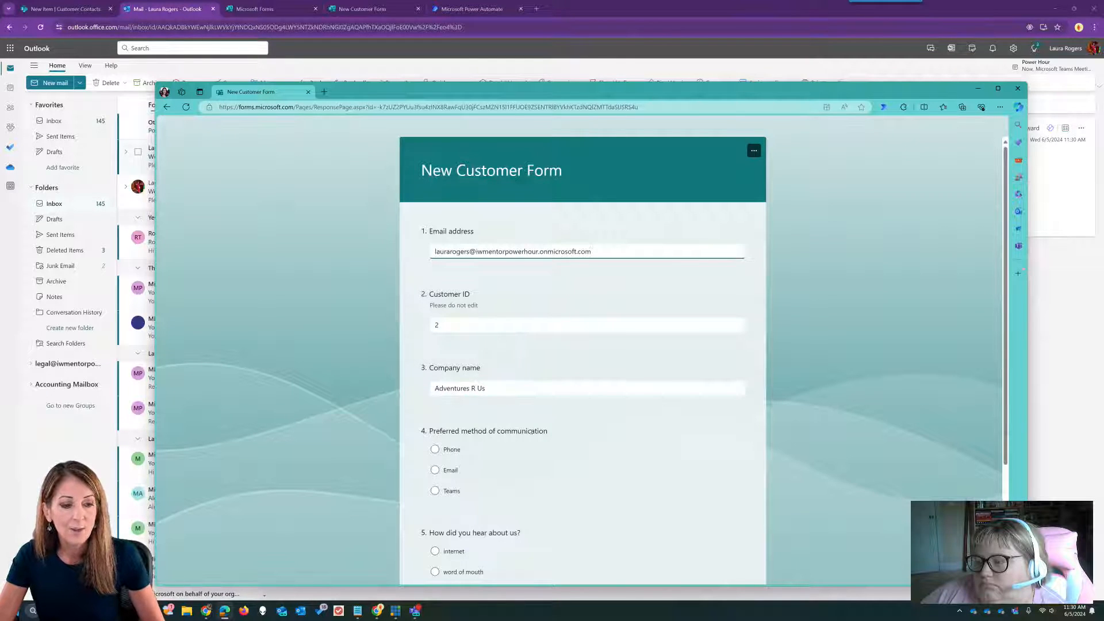
scroll(443, 419, "down", 1)
left_click(434, 427)
left_click(434, 528)
left_click(446, 569)
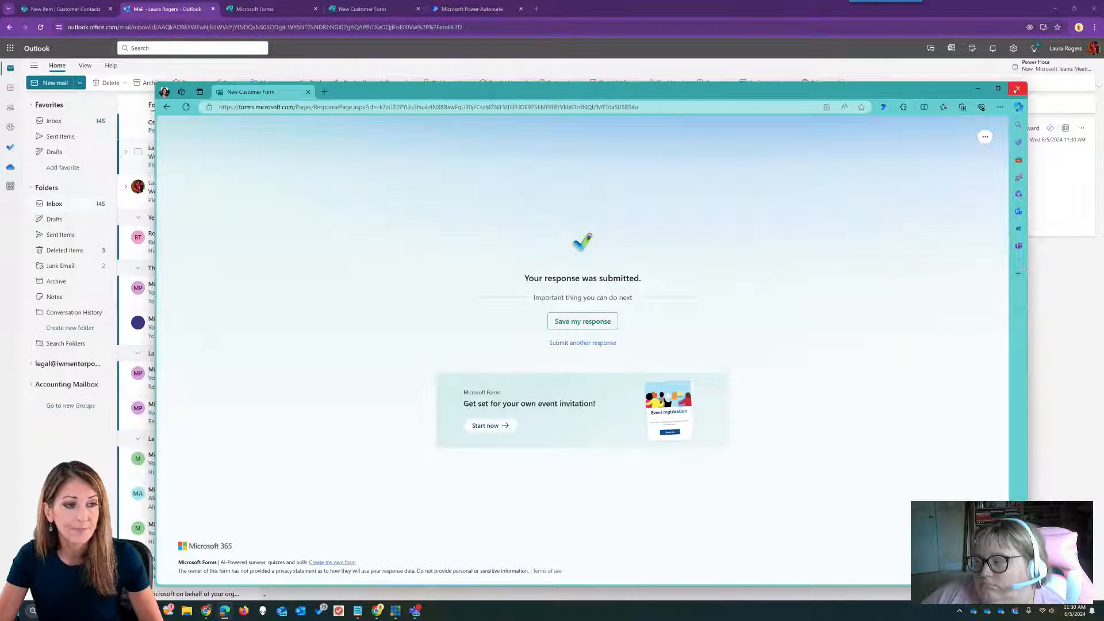
left_click(1017, 89)
- Open the Customer fills out form flow from Flows to check its 11:30 AM run
left_click(463, 9)
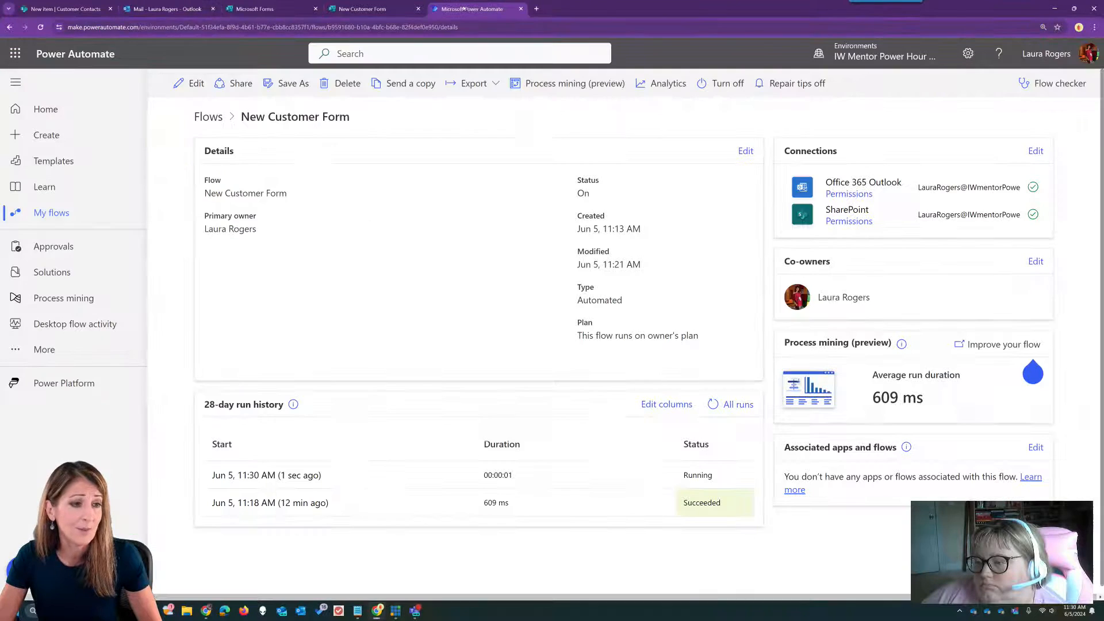
left_click(212, 116)
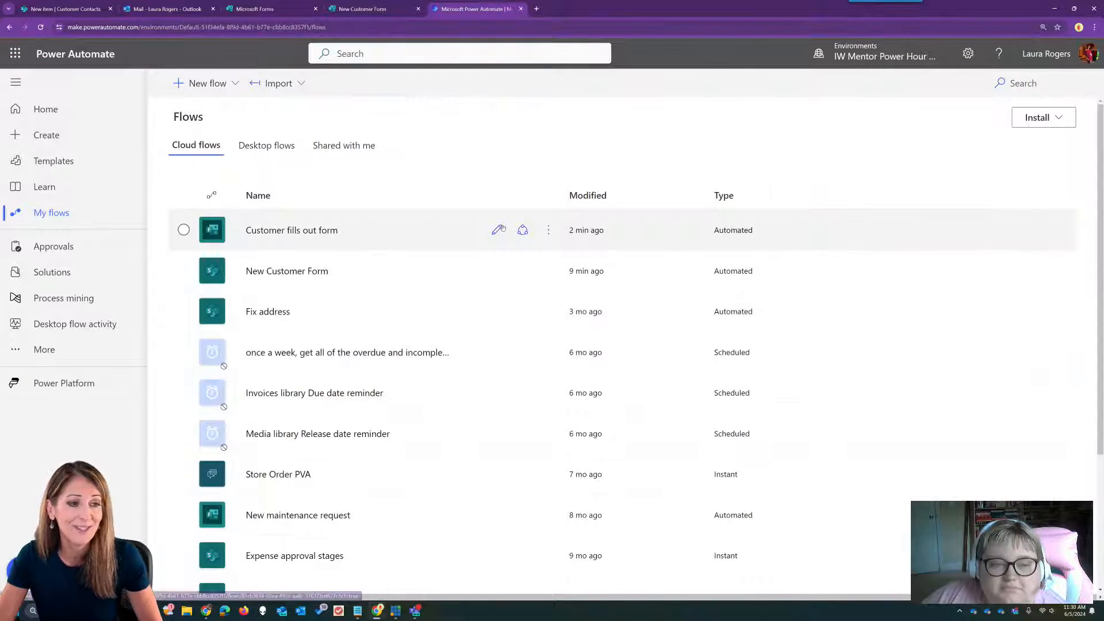
left_click(291, 230)
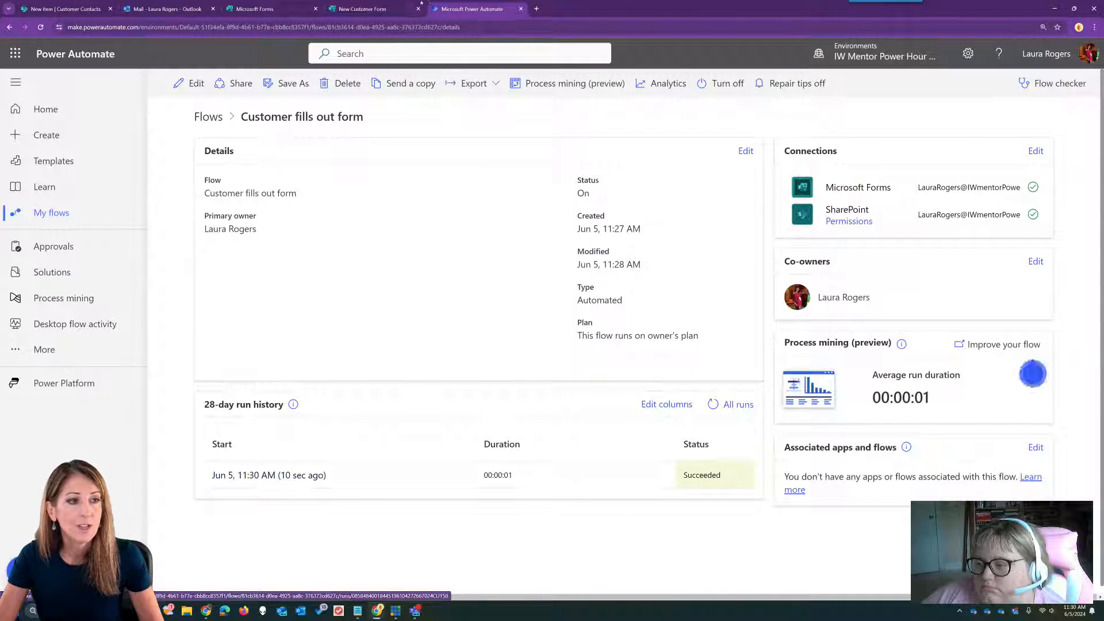
left_click(67, 9)
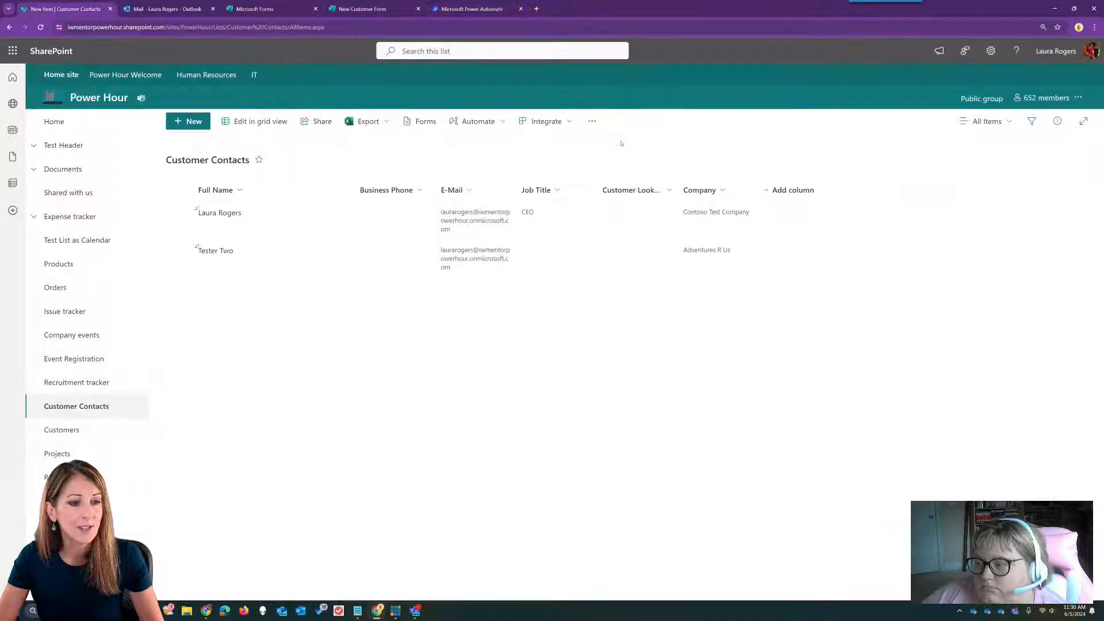
- Refresh Customer Contacts and check the Customers list for Adventures R Us
left_click(40, 27)
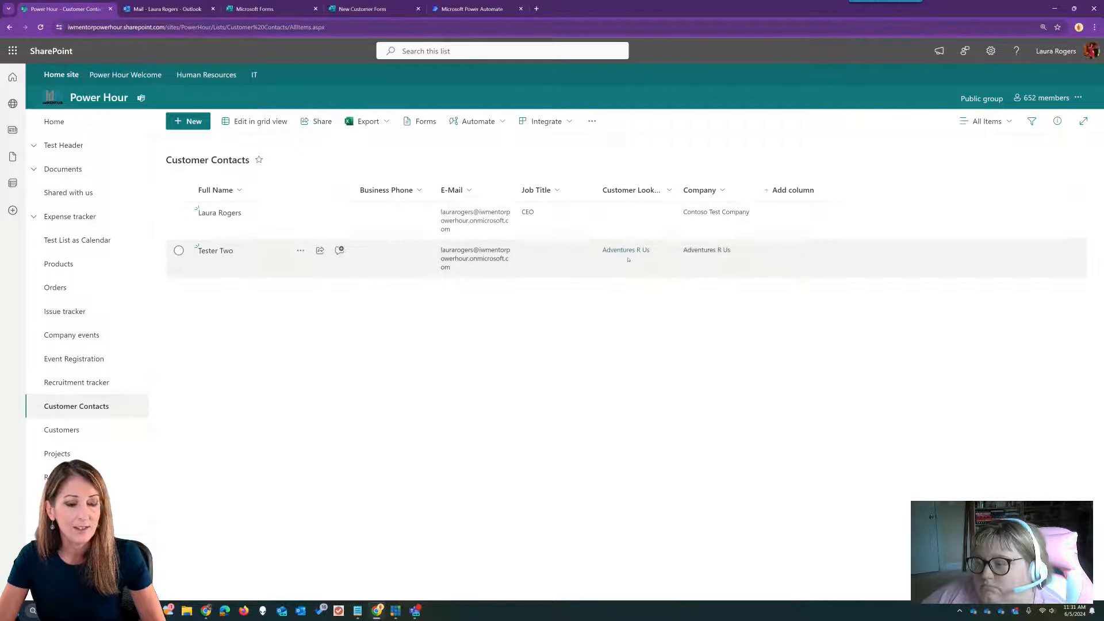
left_click(86, 432)
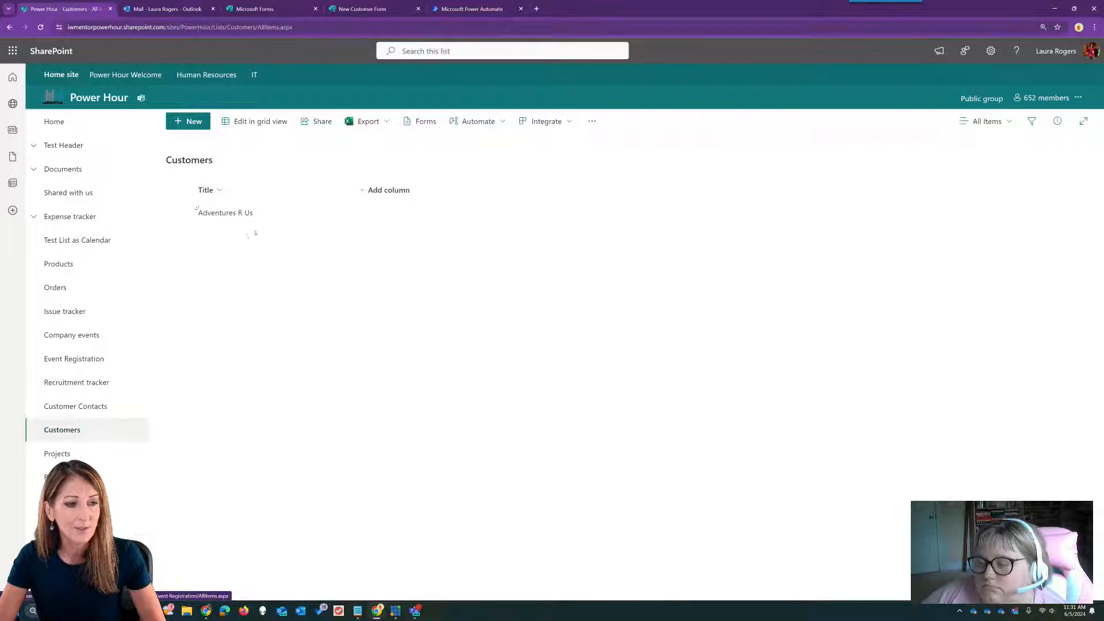
left_click(90, 407)
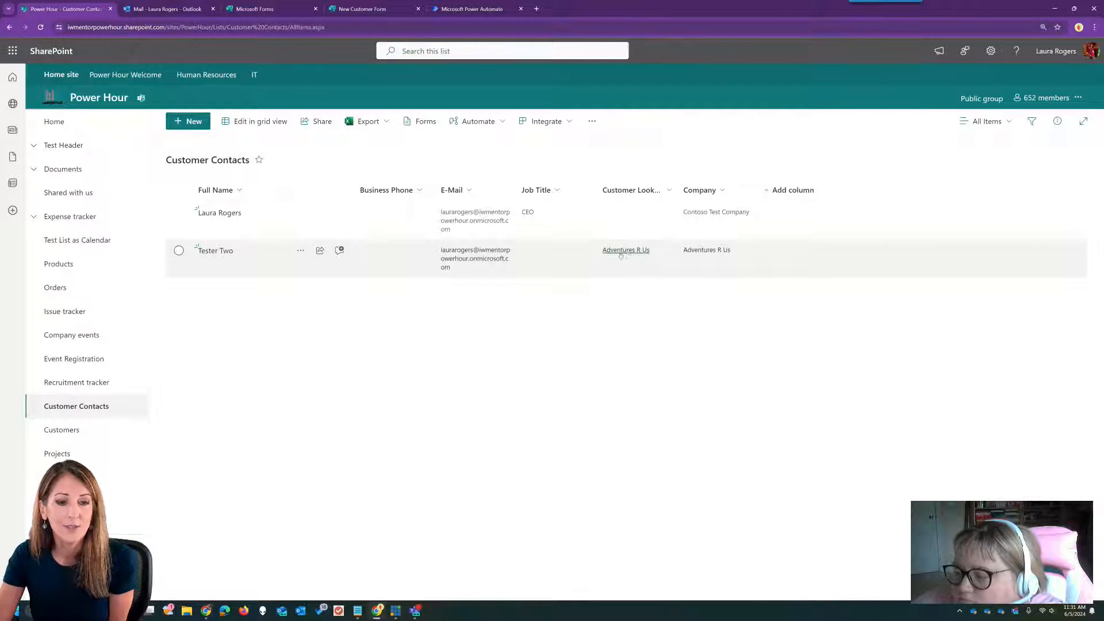
- Show the ID column and move it to the front of the Customer Contacts view
left_click(798, 192)
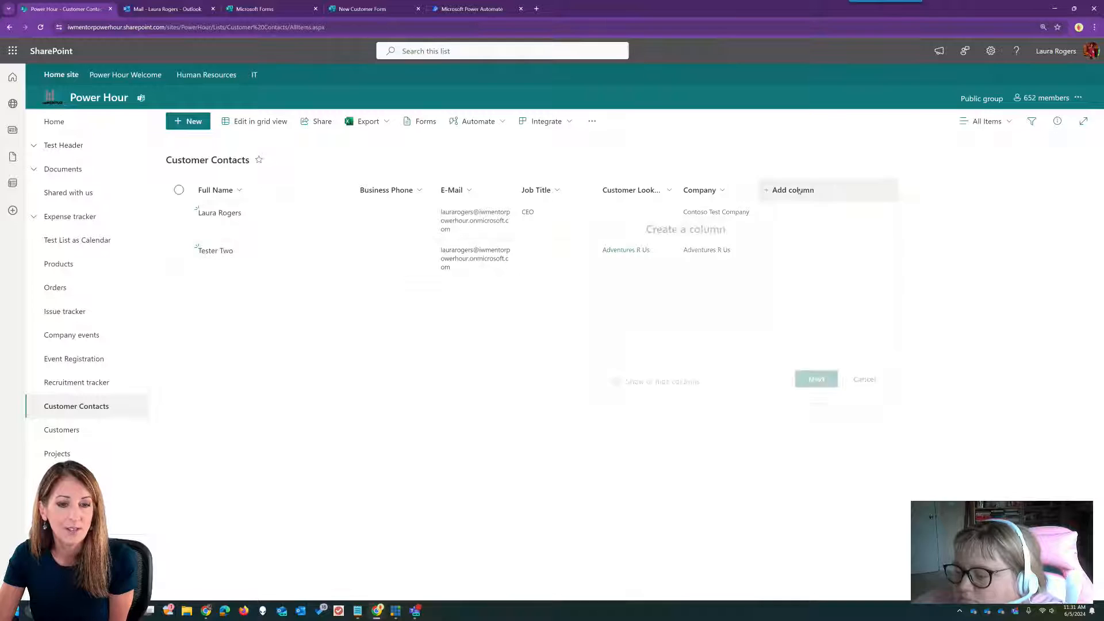
left_click(661, 385)
left_click(947, 290)
left_click_drag(1016, 289, 1009, 153)
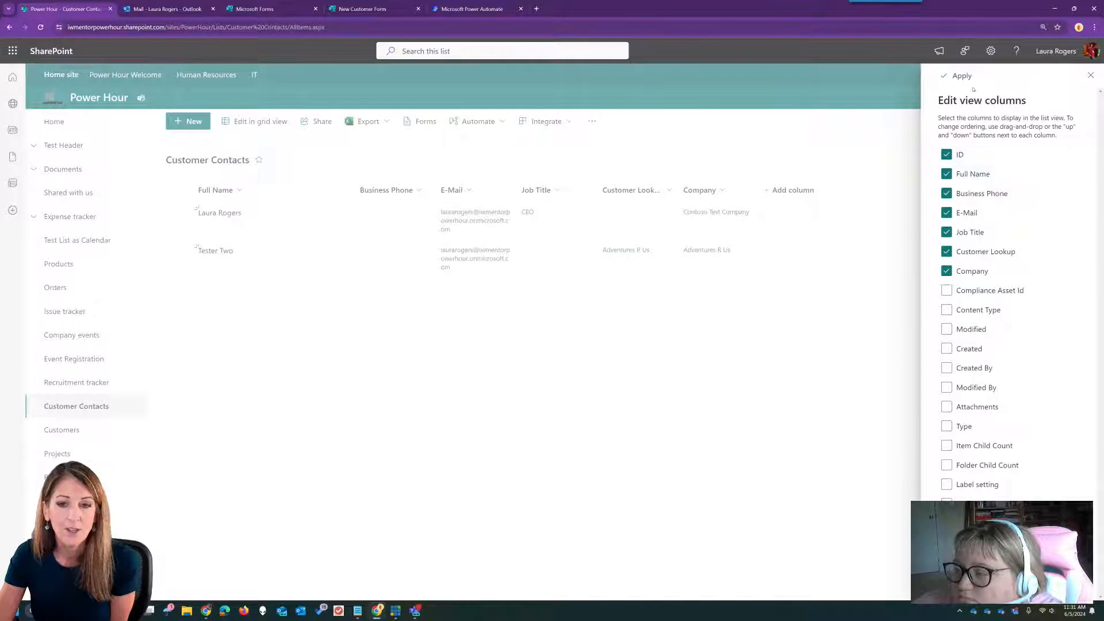
left_click(957, 76)
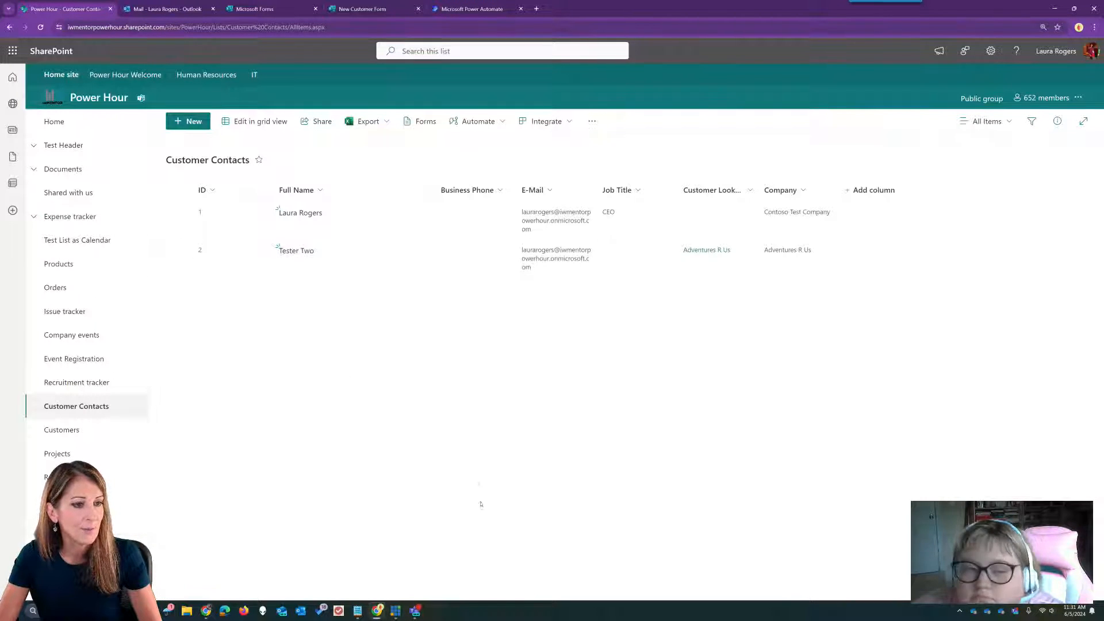
key("alt+Tab")
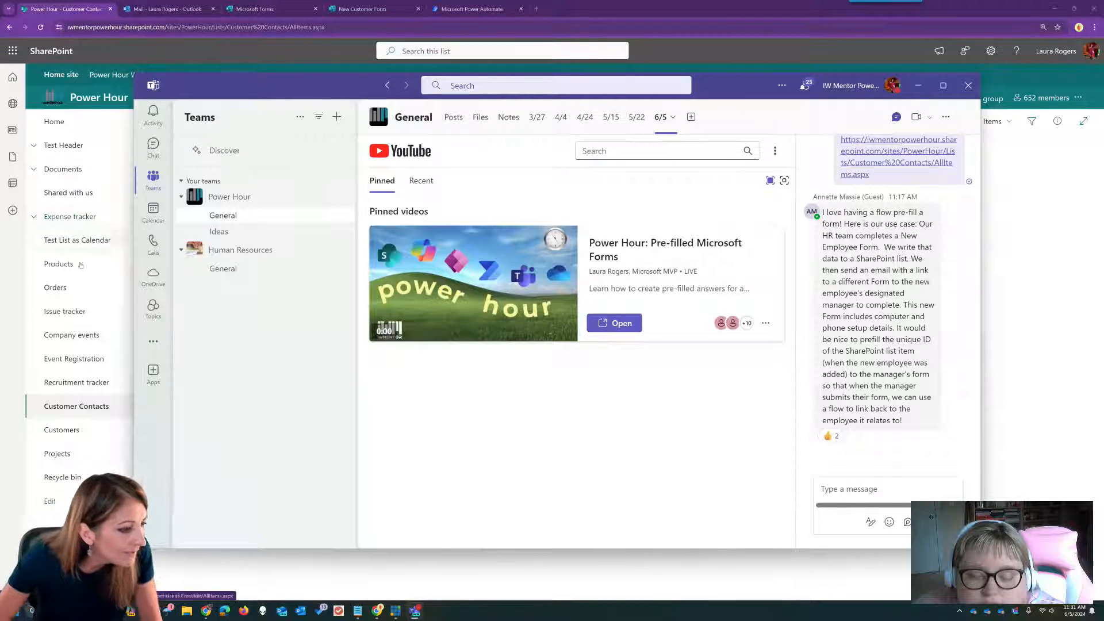
- Browse the Event Registration list and Expense tracker group, then return to the site home
left_click(67, 358)
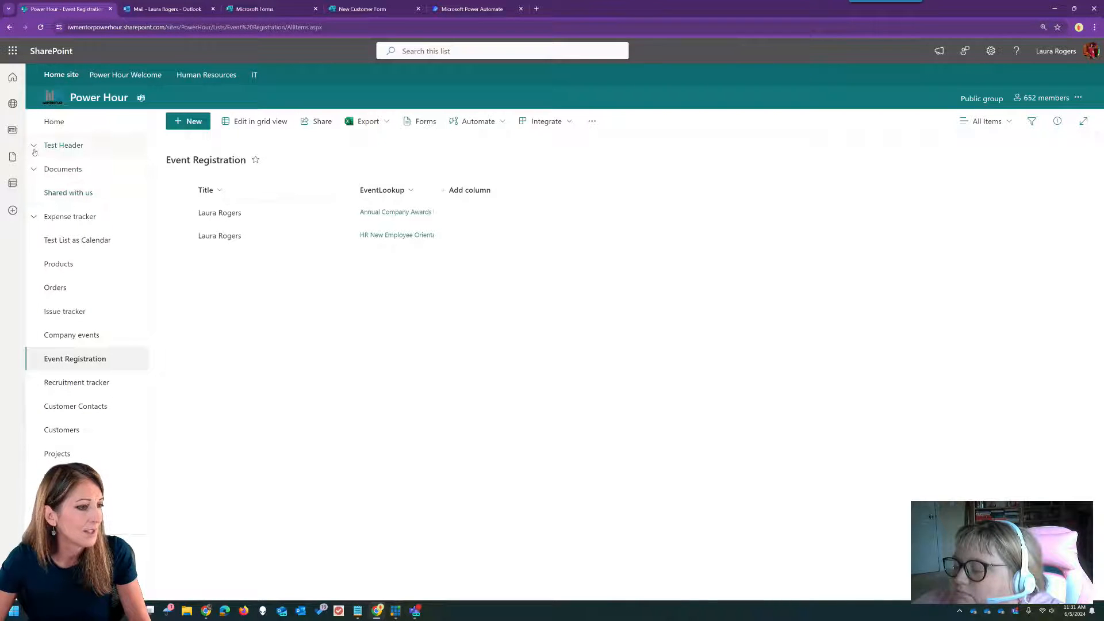
left_click(32, 217)
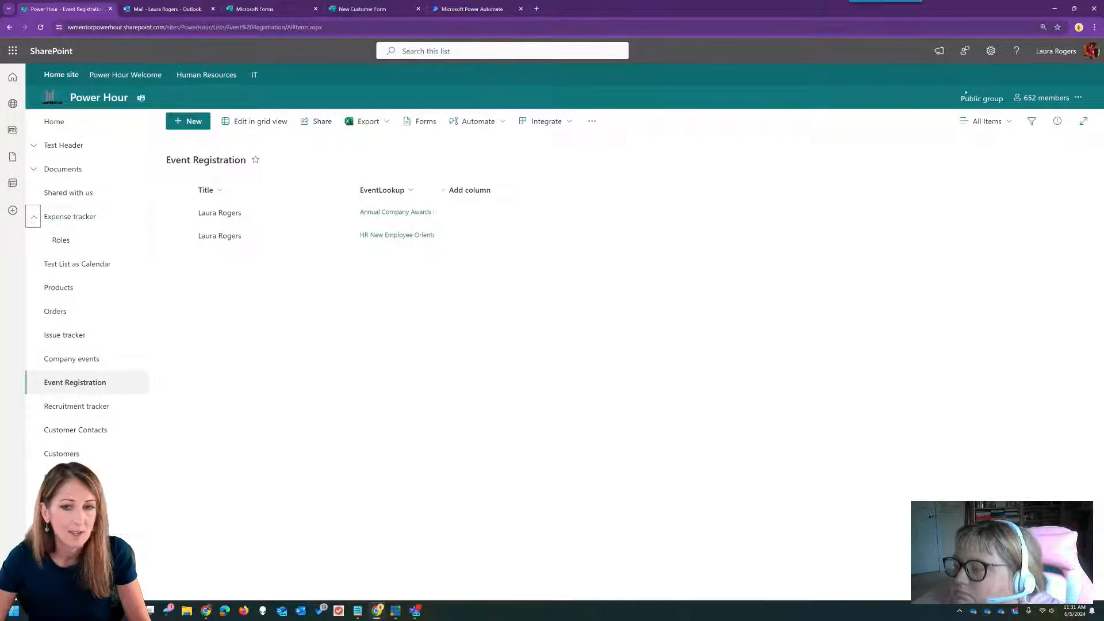
left_click(84, 126)
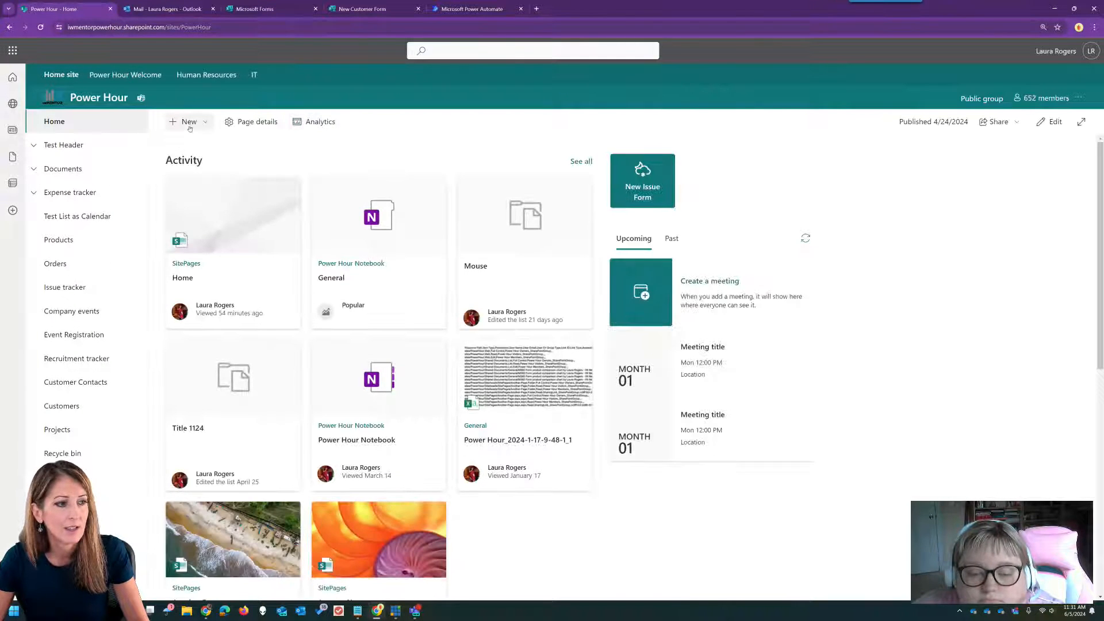
- Start a new list, browse the templates, and close without creating one
left_click(190, 121)
left_click(175, 144)
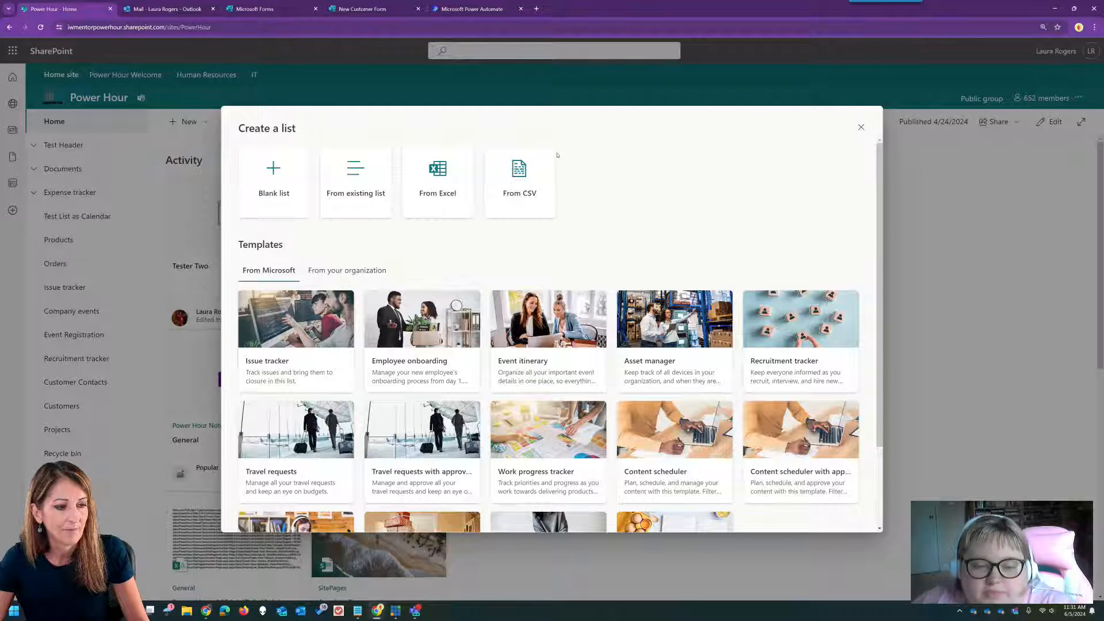
scroll(712, 254, "down", 1)
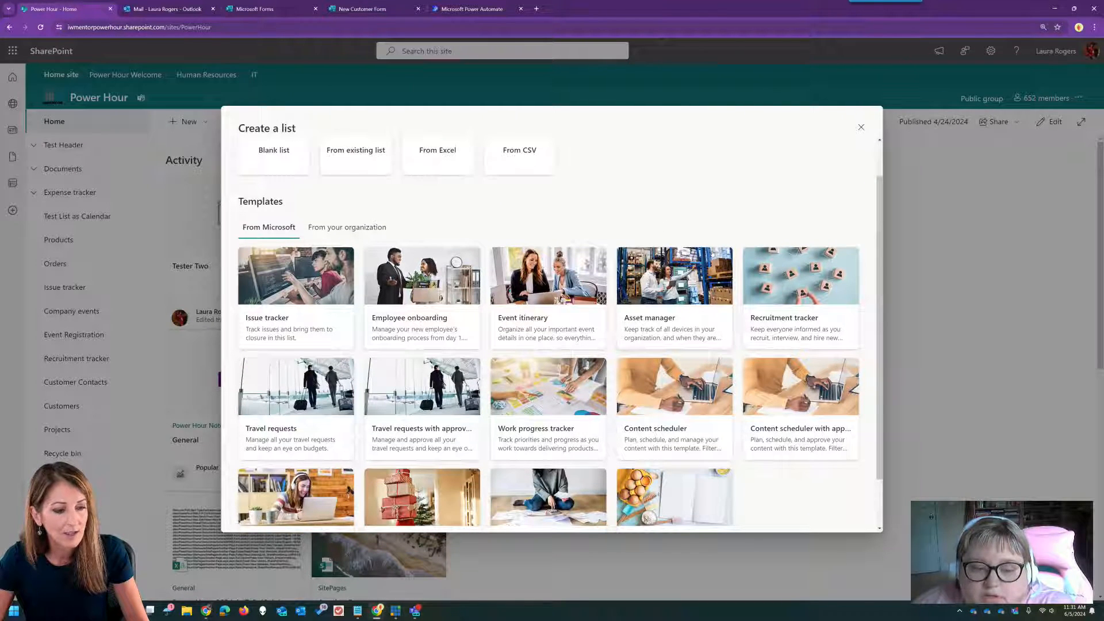
scroll(712, 254, "down", 1)
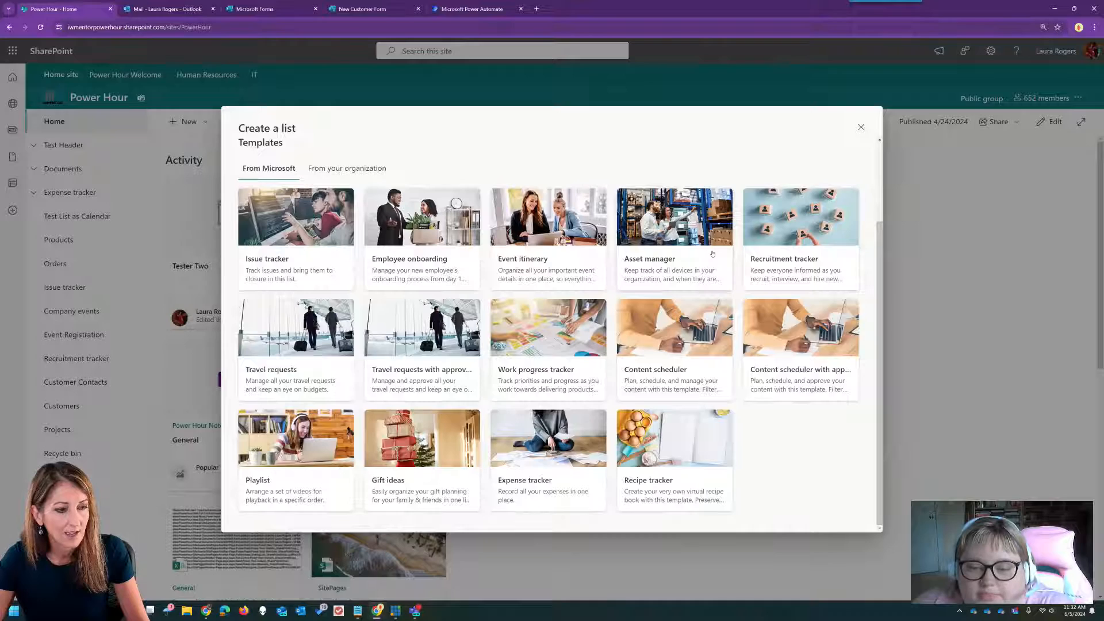
scroll(712, 253, "up", 2)
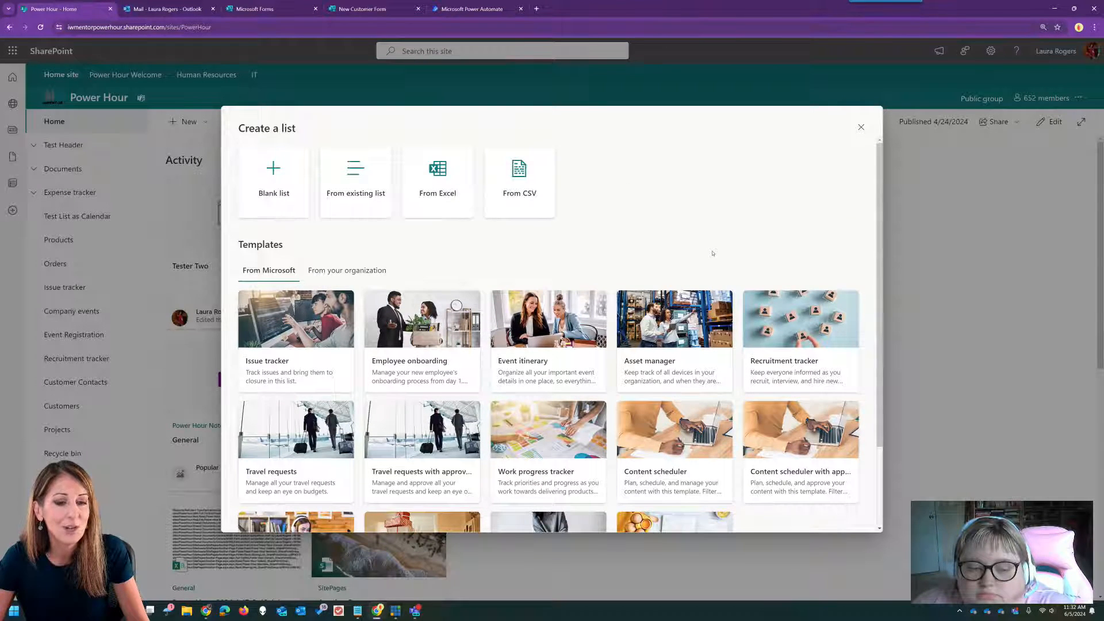
scroll(712, 253, "down", 2)
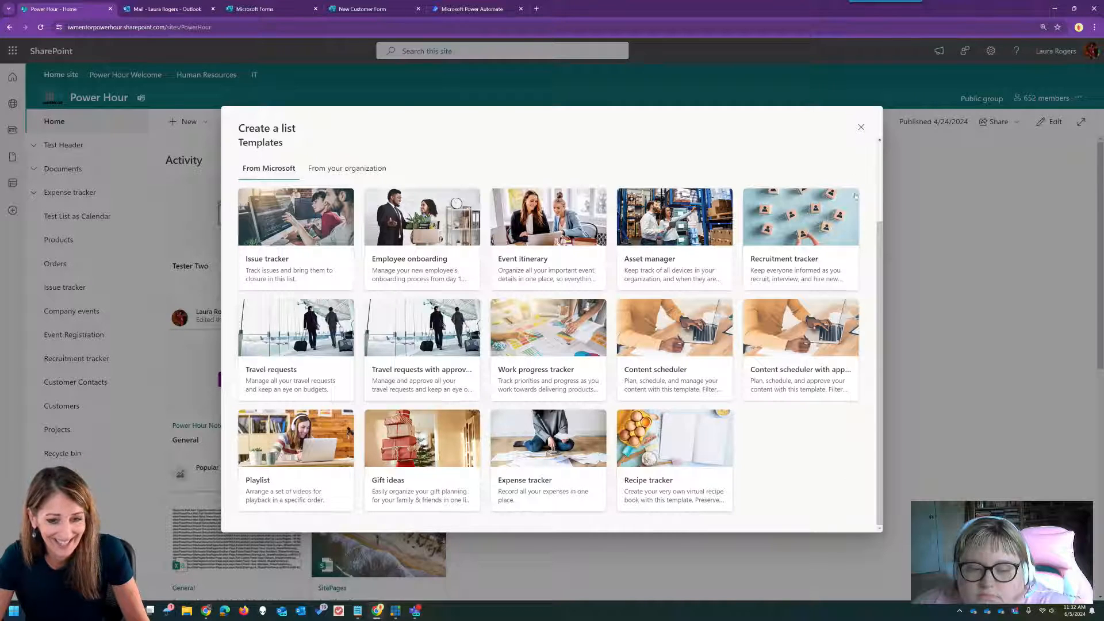
left_click(860, 128)
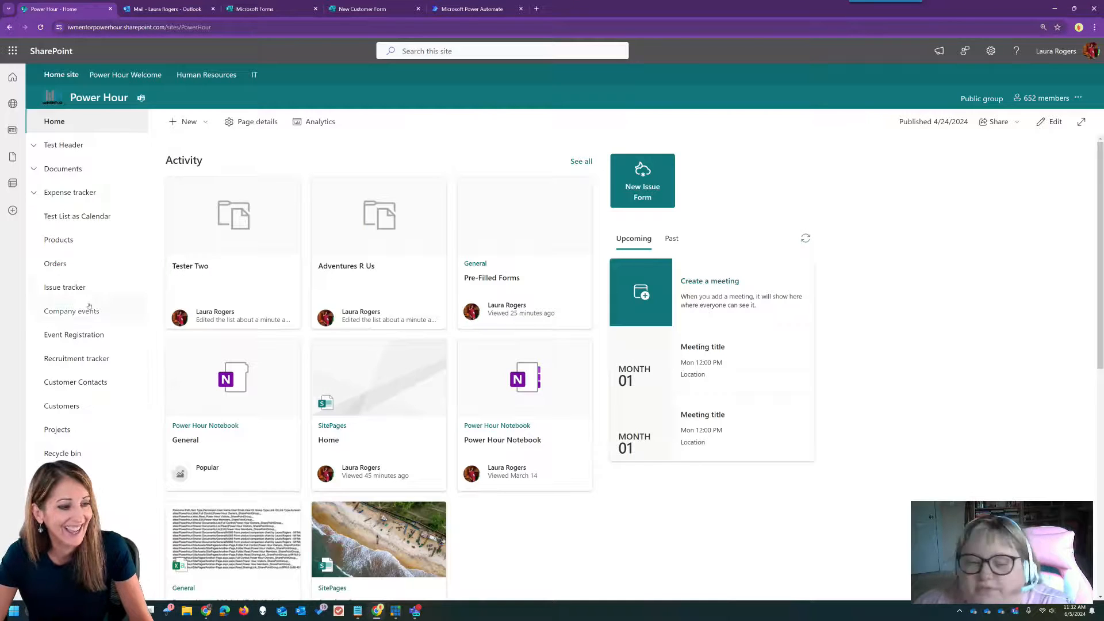
- Open the Annual Company Awards Dinner event from Event Registration, then the Company events list
left_click(81, 334)
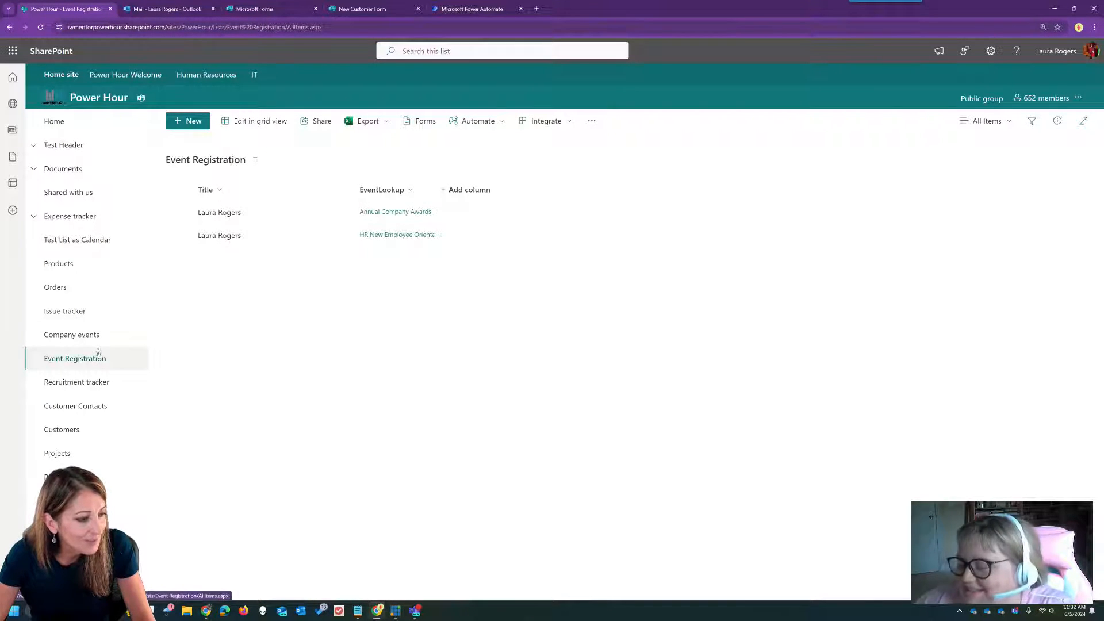
left_click(382, 212)
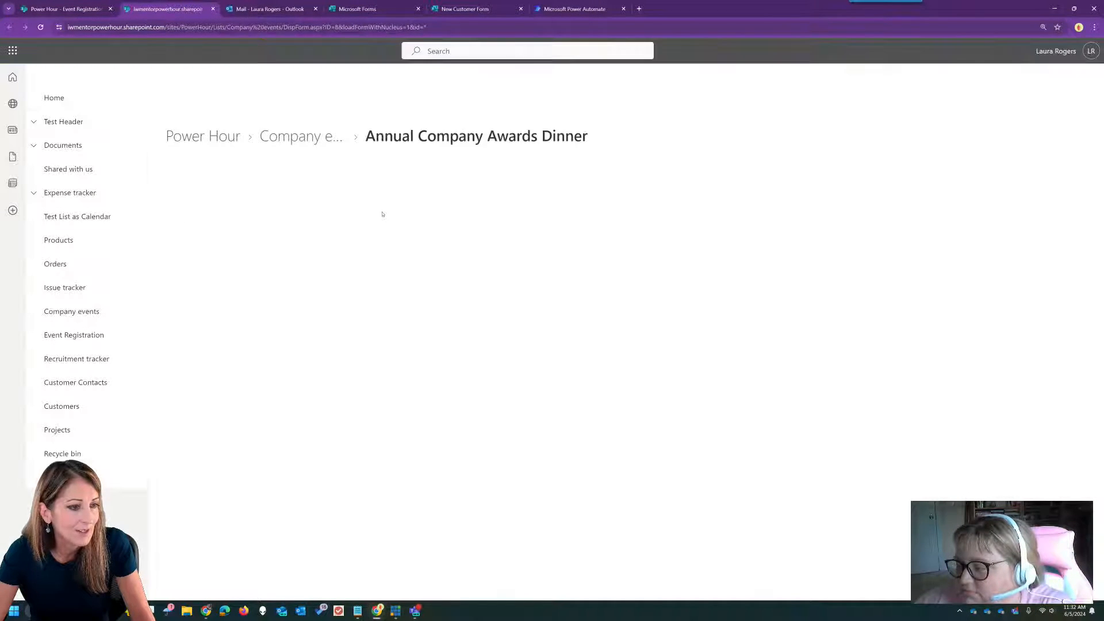
left_click(300, 136)
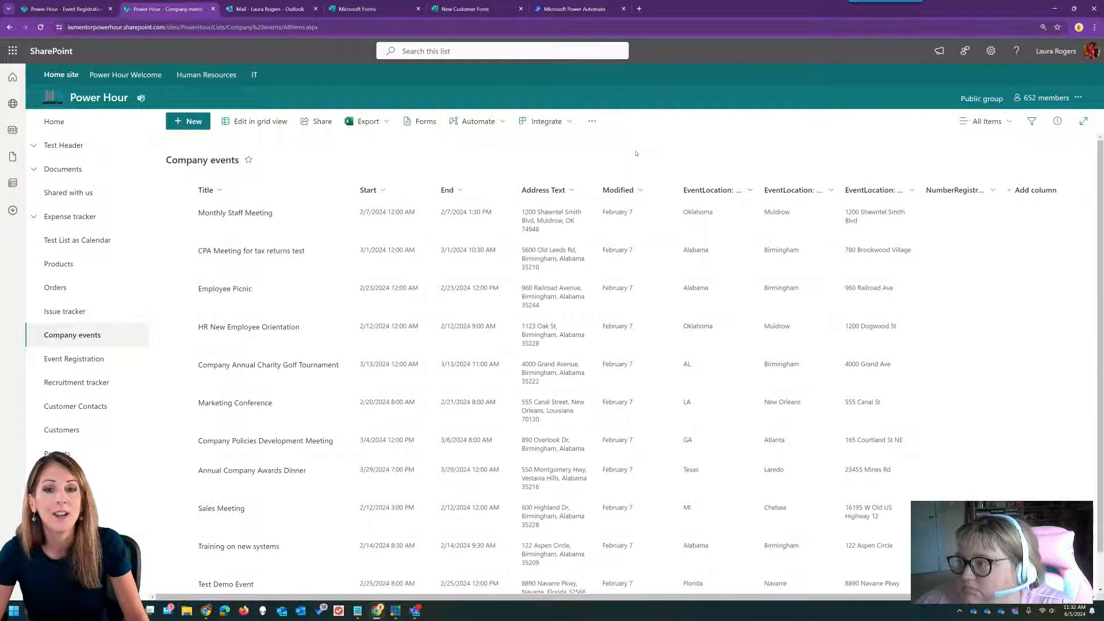
scroll(451, 261, "down", 1)
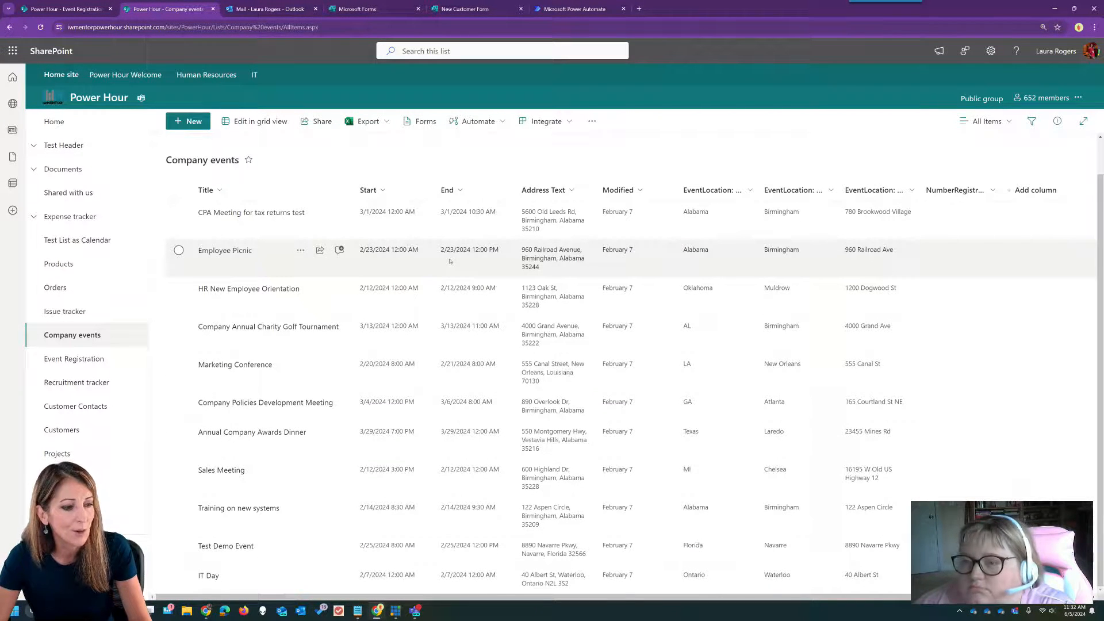
scroll(450, 261, "up", 1)
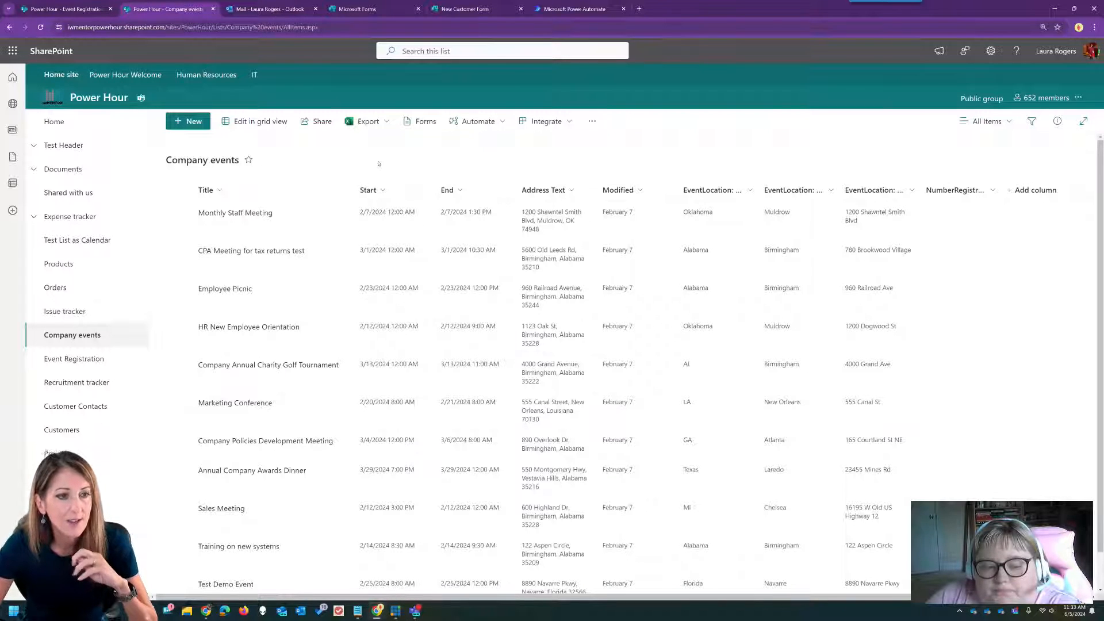
- Create a new blank form titled 'Event Registration' from the Forms home page
left_click(470, 9)
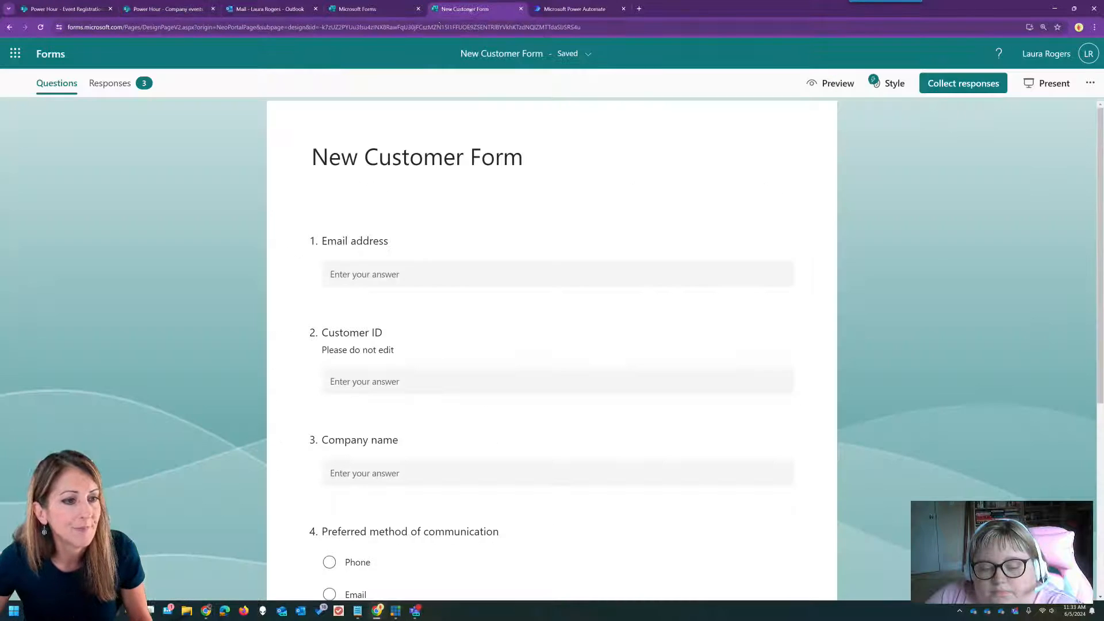
left_click(61, 56)
left_click(107, 118)
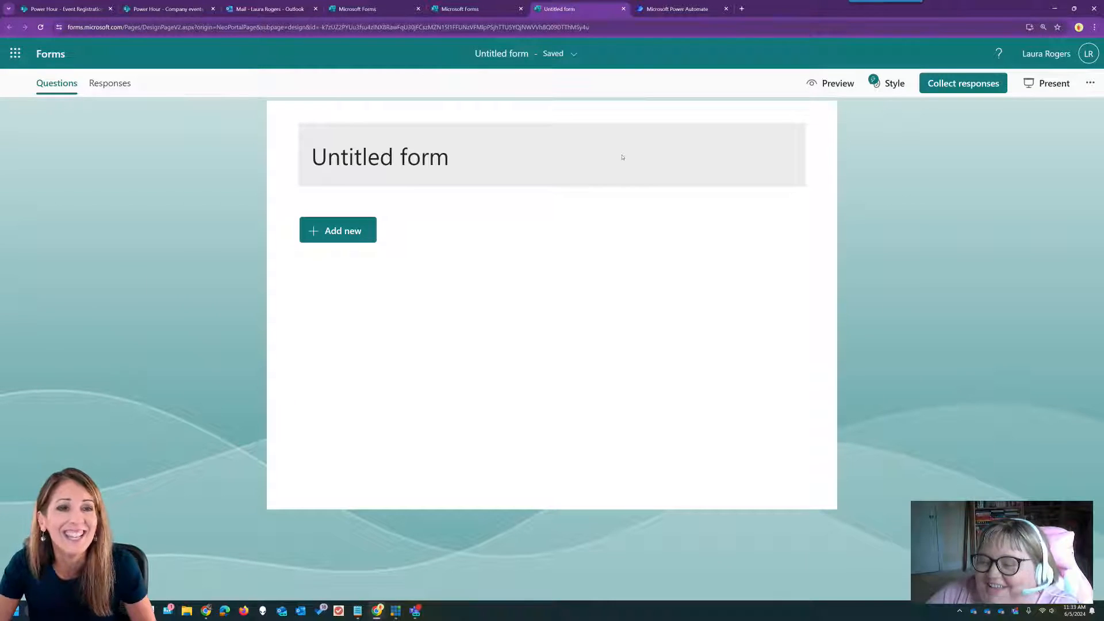
left_click(485, 144)
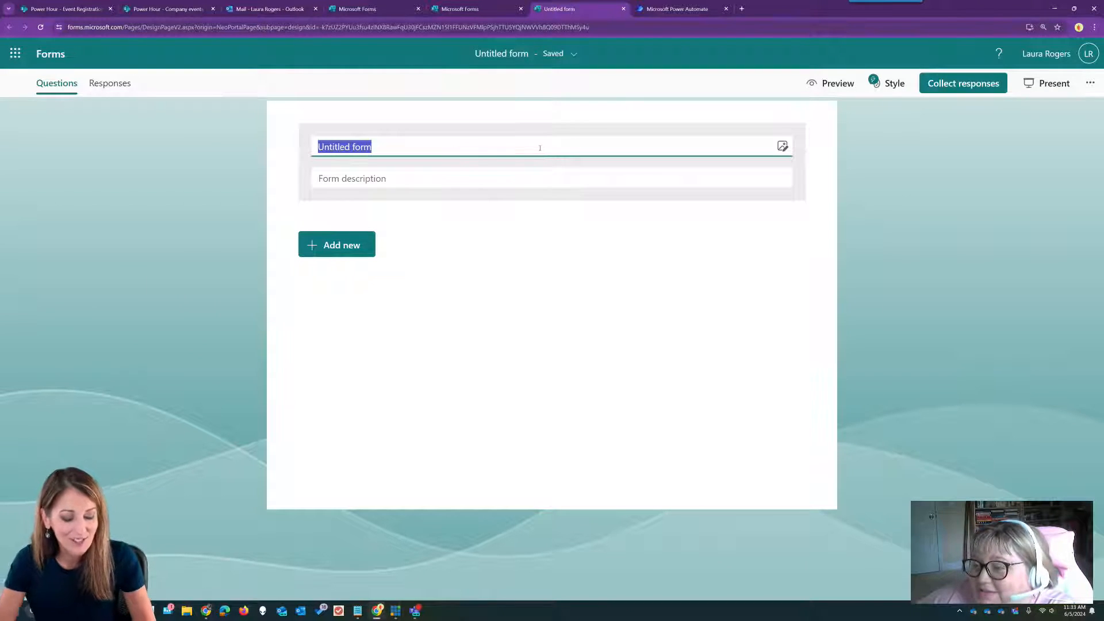
type("Event Registr")
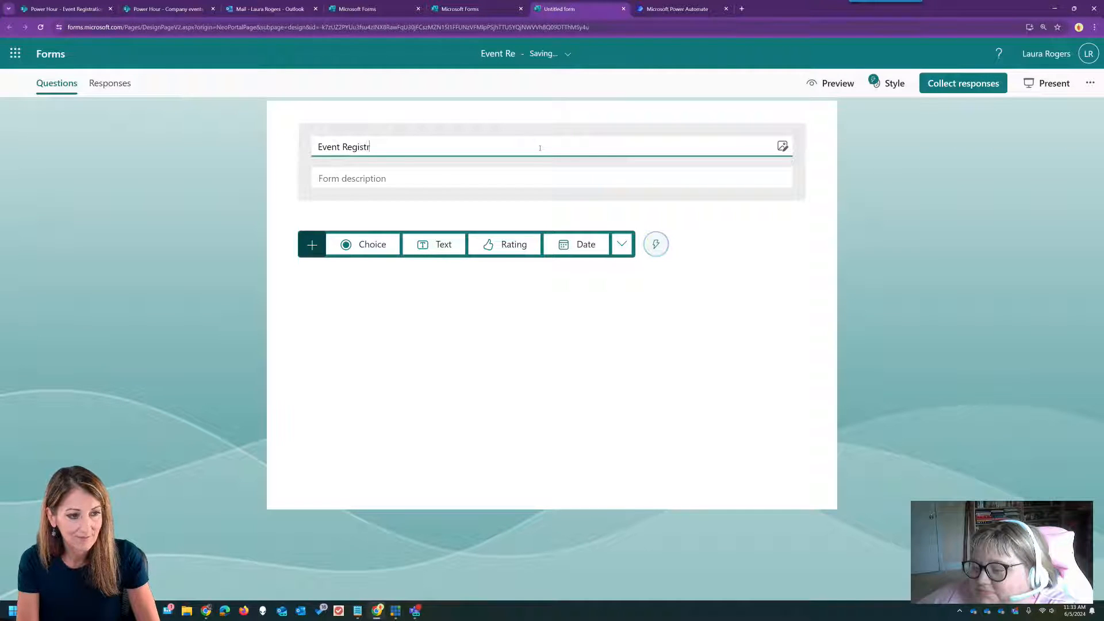
type("ation")
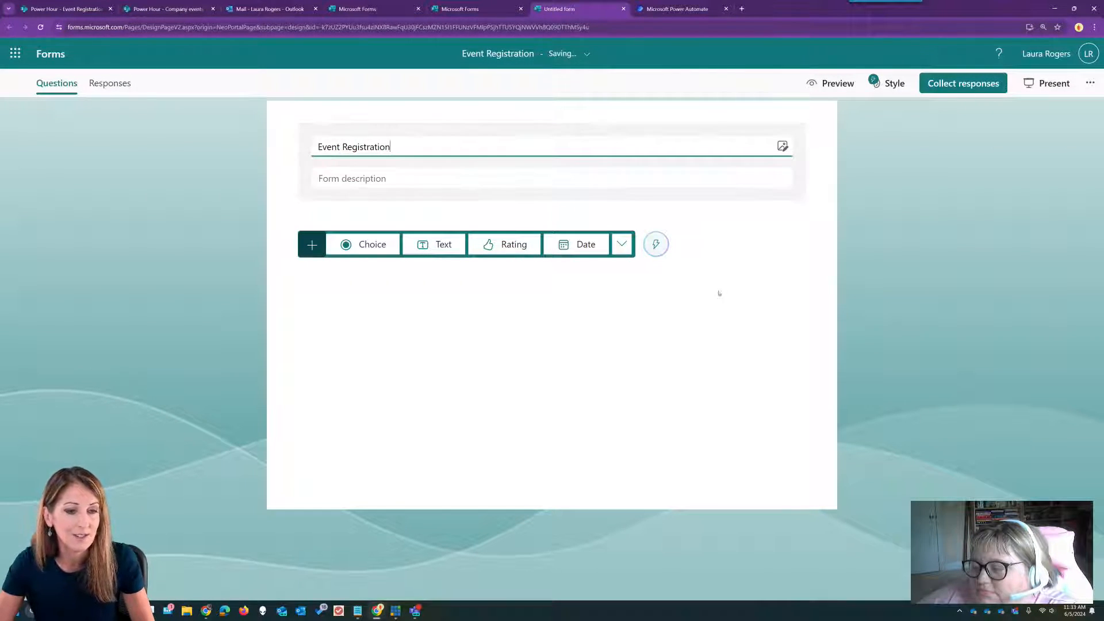
- Select the suggested Full name and Email questions
left_click(655, 244)
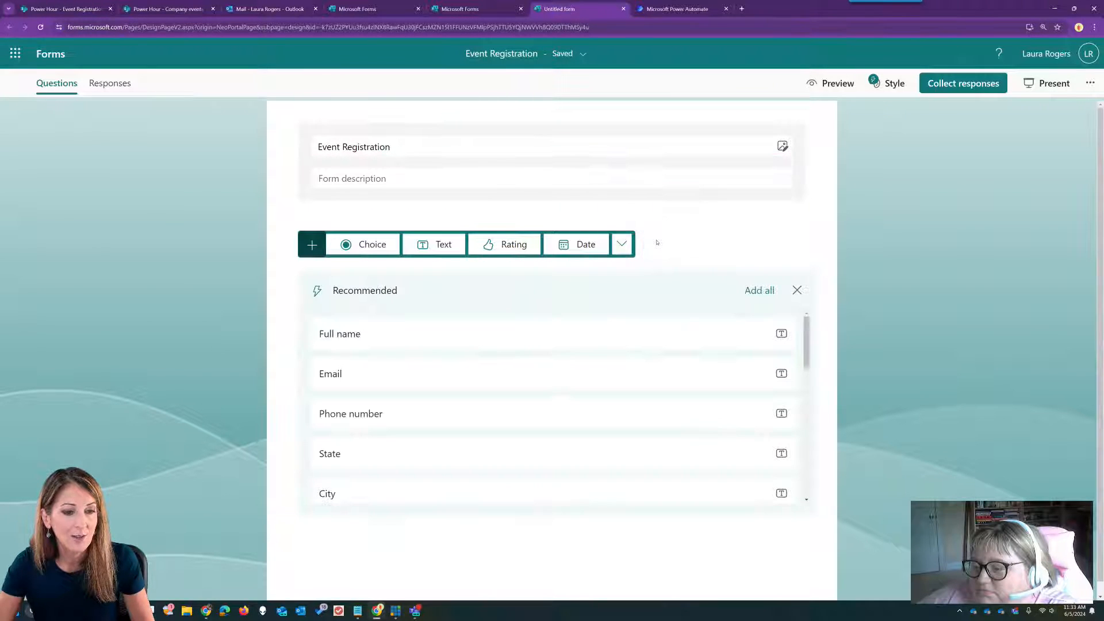
left_click(497, 334)
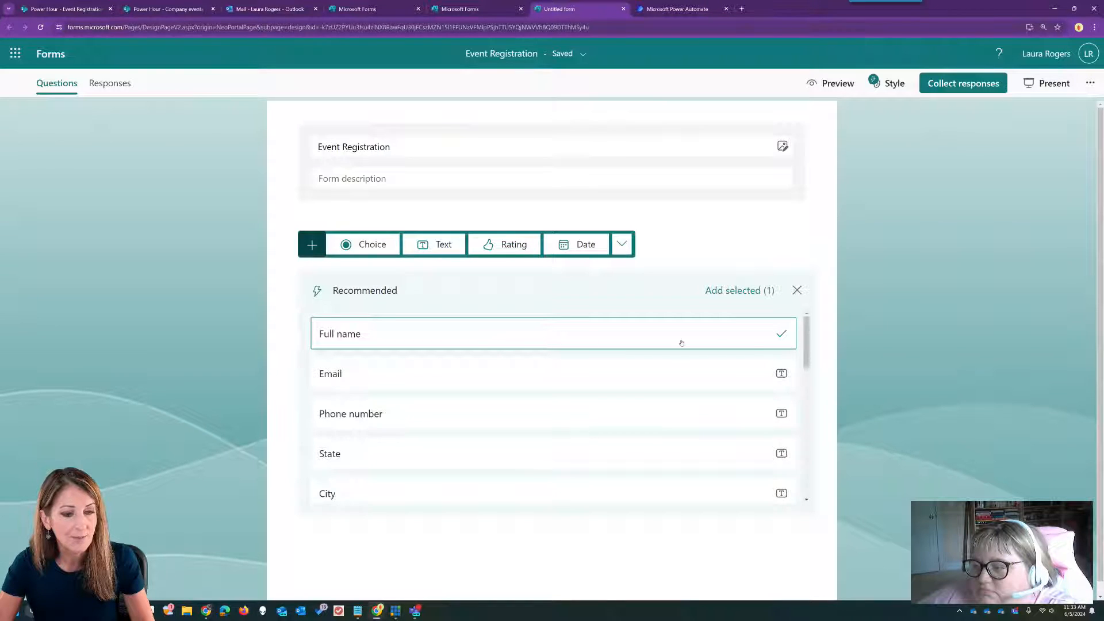
scroll(746, 379, "down", 3)
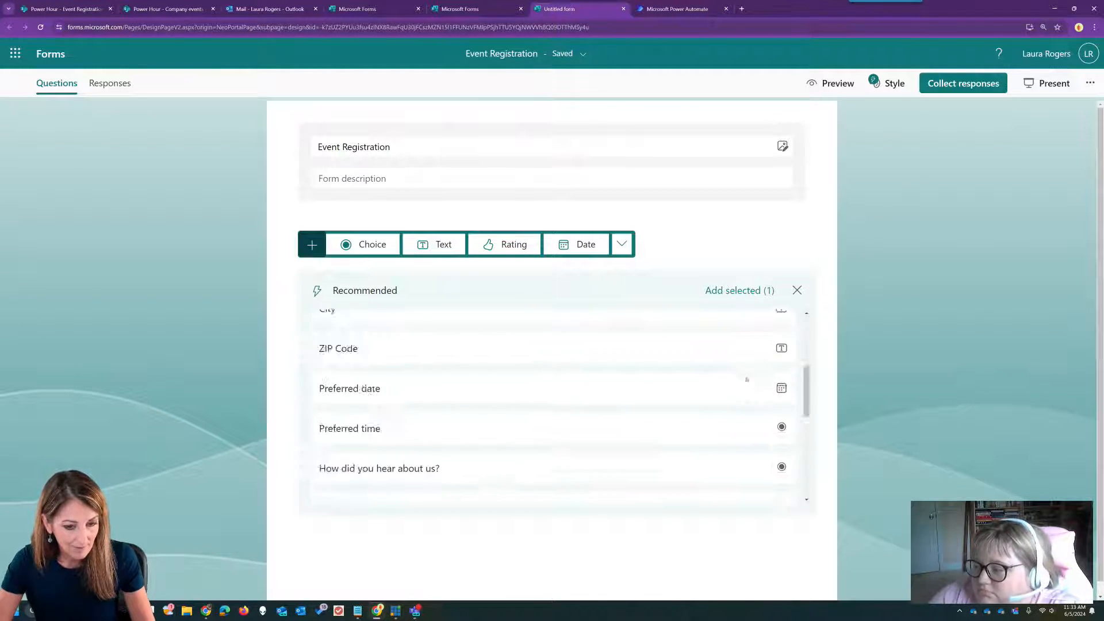
scroll(747, 379, "down", 1)
scroll(746, 379, "up", 3)
scroll(746, 379, "down", 4)
scroll(746, 380, "down", 3)
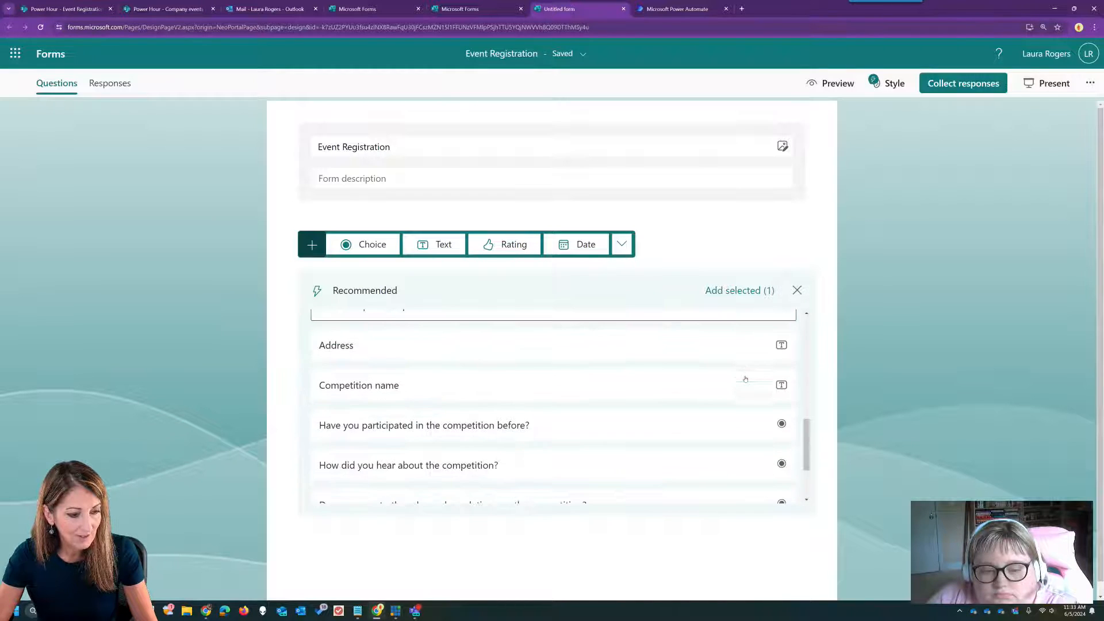
scroll(745, 379, "down", 3)
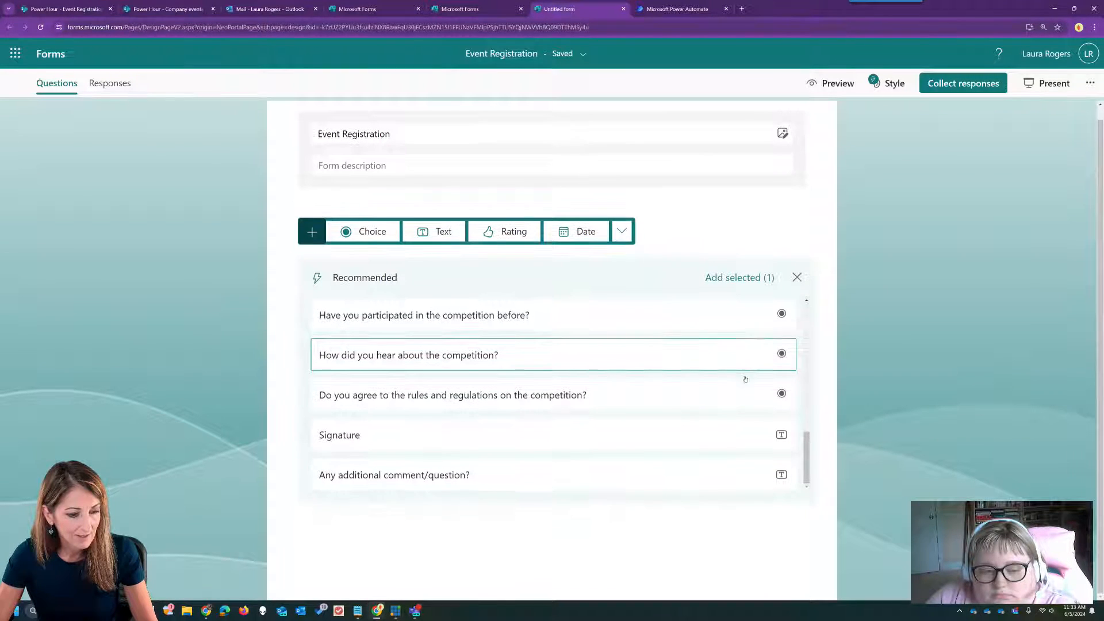
scroll(547, 461, "up", 8)
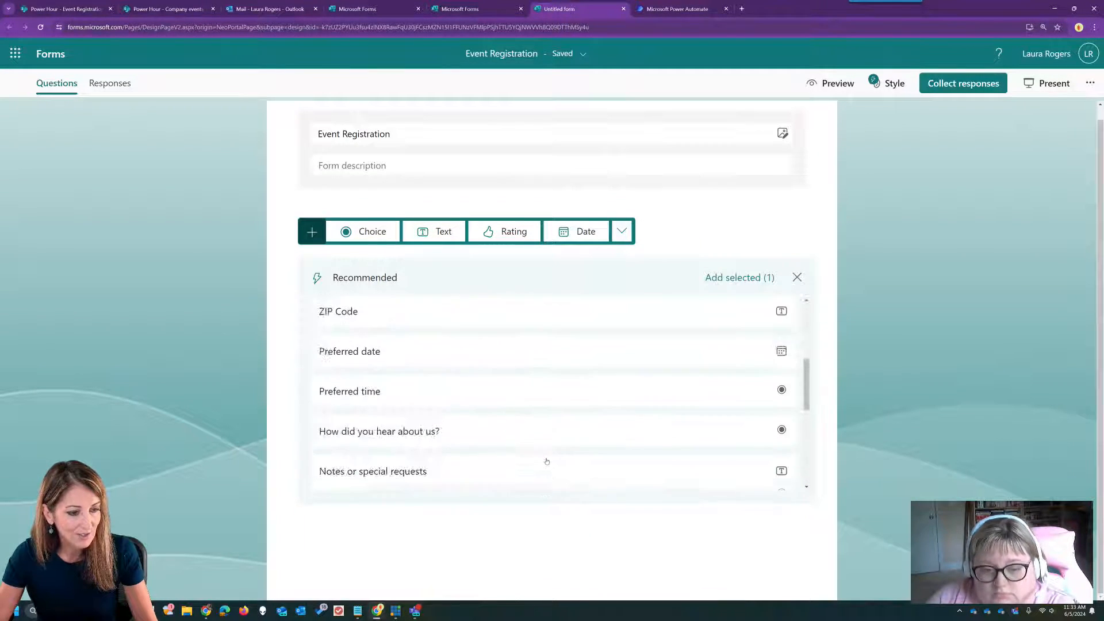
left_click(471, 359)
- Add the Full name and Email questions and rename the form 'Corporate Event Registration'
left_click(724, 279)
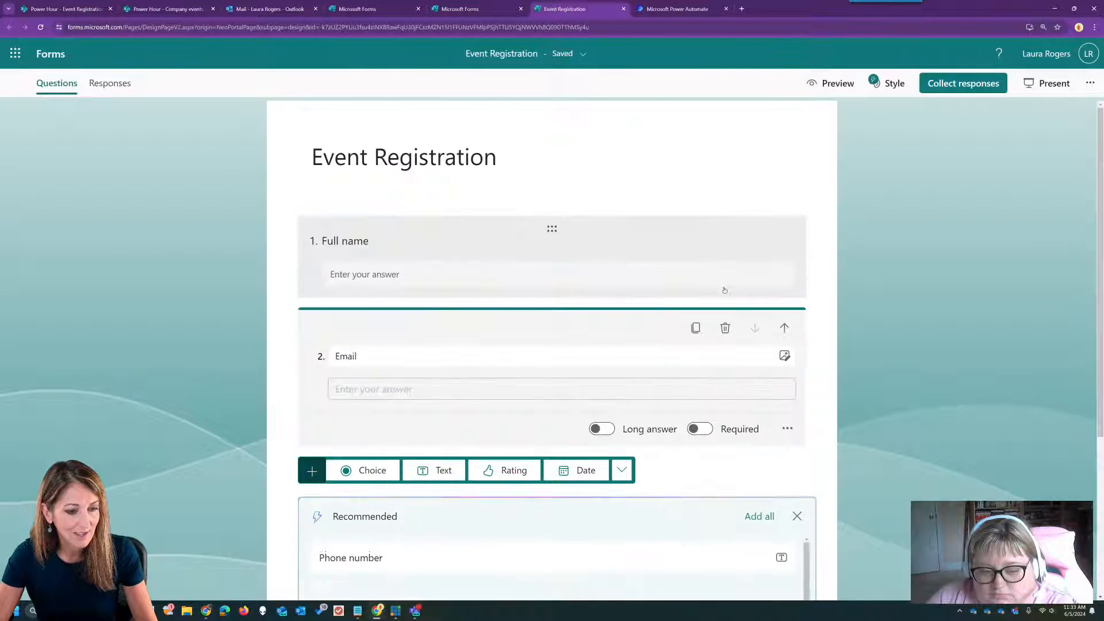
left_click(446, 169)
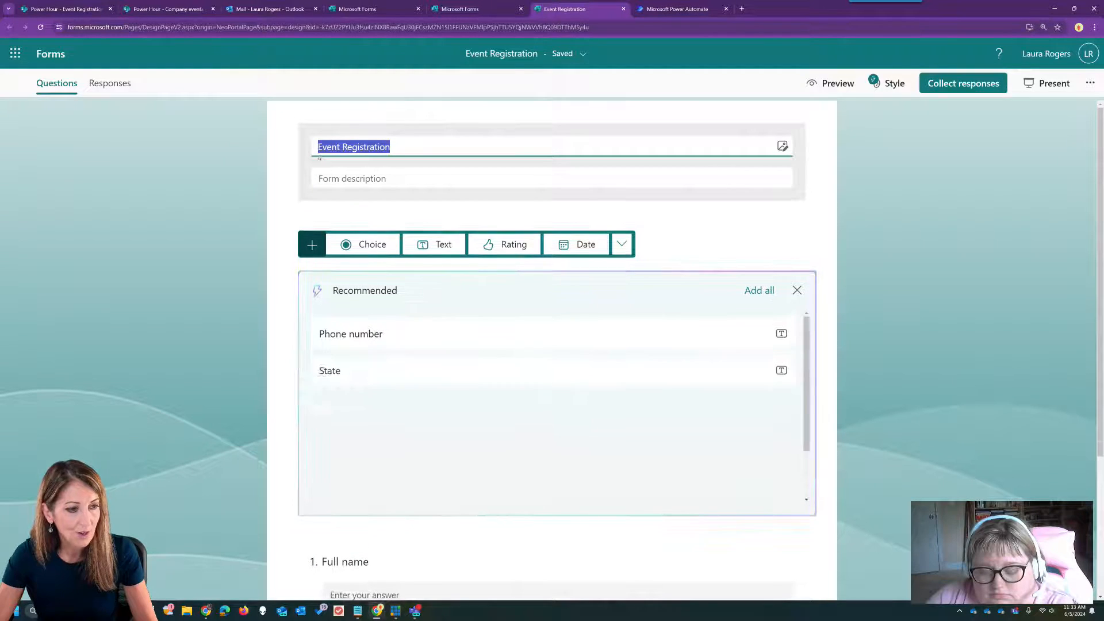
type("Corporate")
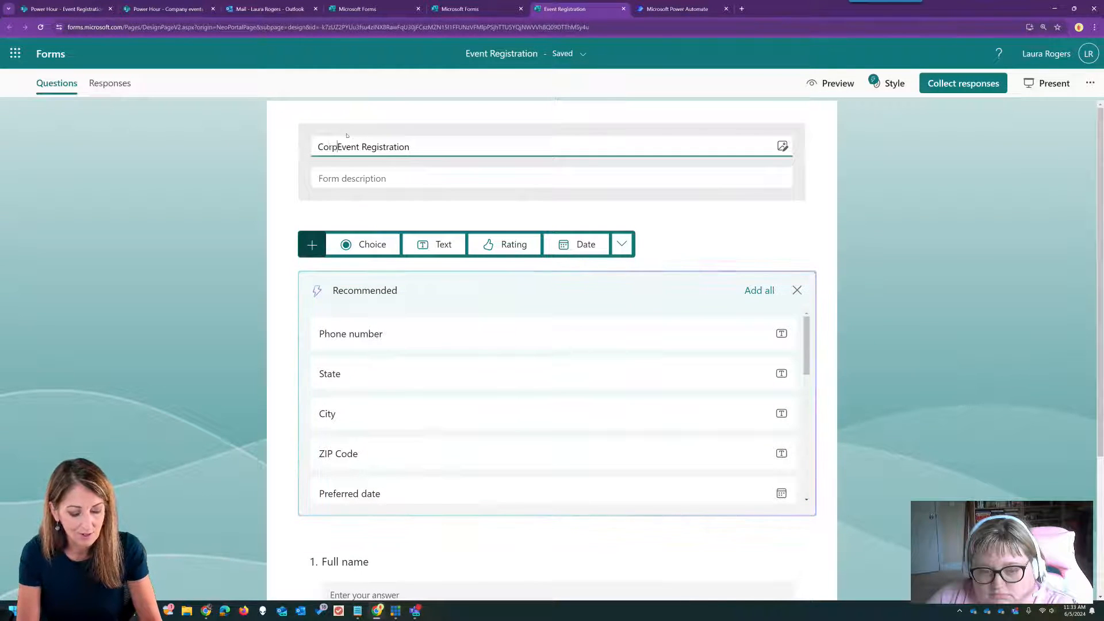
left_click(830, 323)
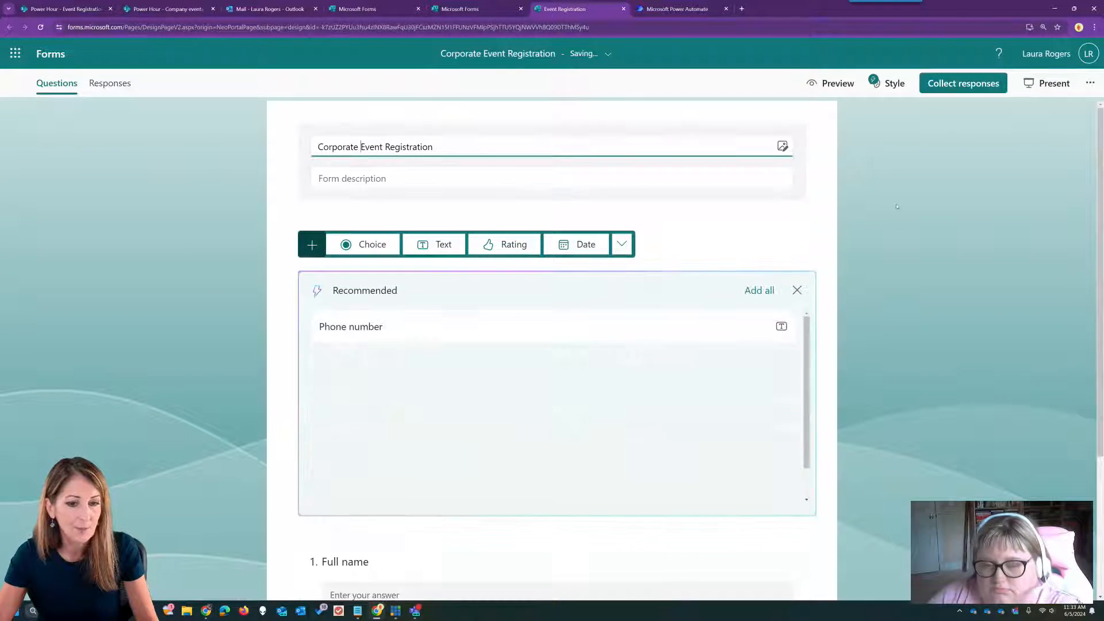
- Add the suggested Preferred date and Any additional comment/question? questions
scroll(829, 323, "down", 3)
scroll(736, 394, "down", 2)
left_click(474, 399)
scroll(572, 435, "down", 1)
scroll(573, 435, "down", 5)
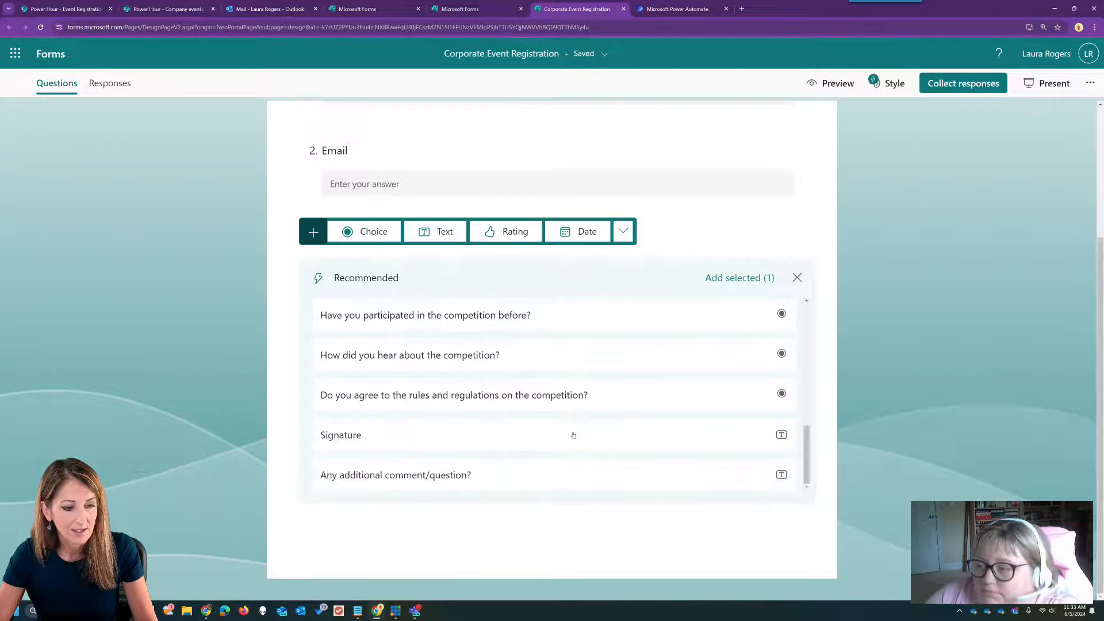
left_click(583, 482)
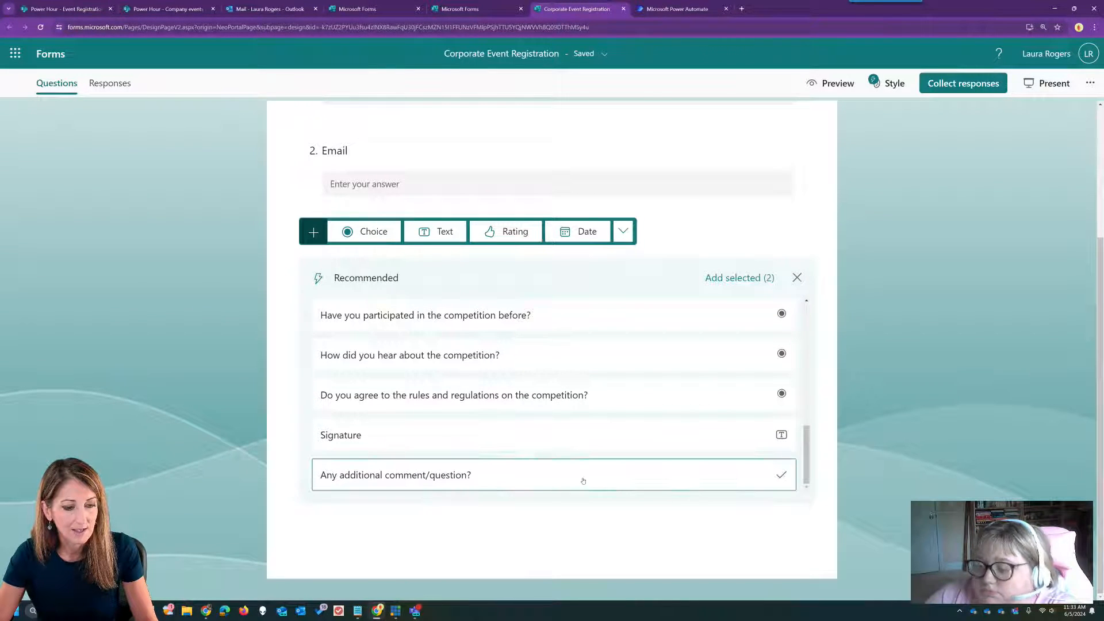
left_click(767, 278)
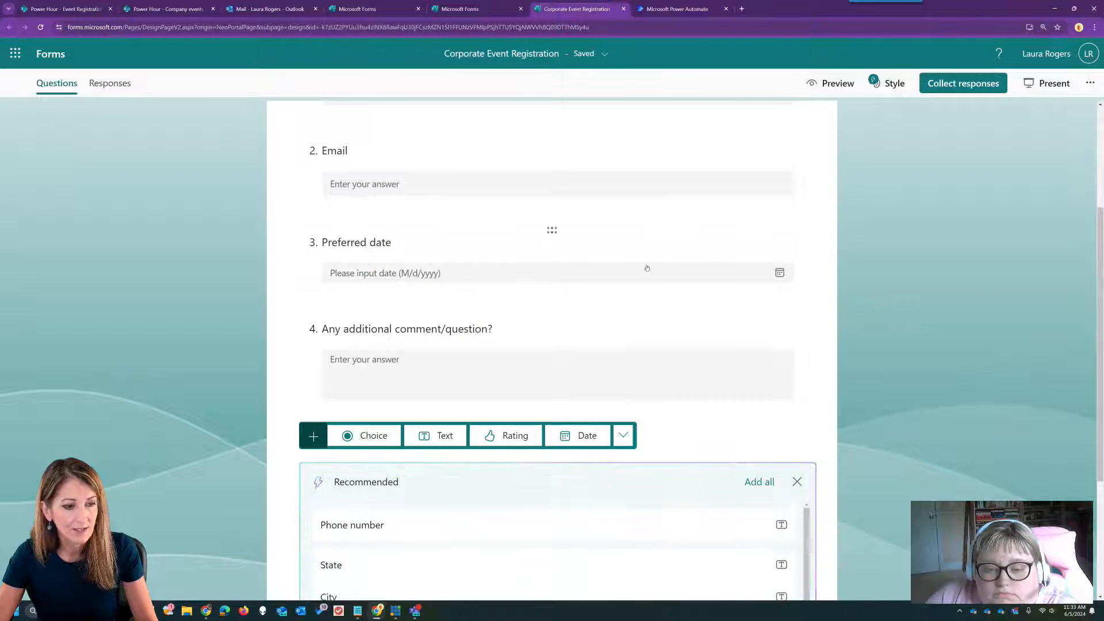
scroll(356, 285, "up", 3)
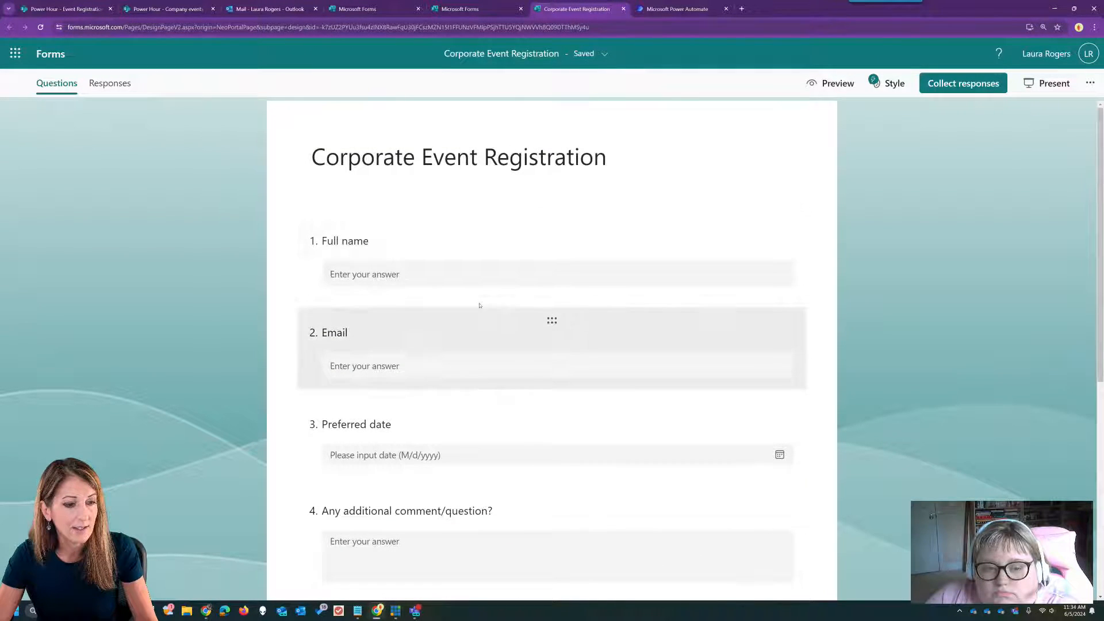
- Add an 'Event Name' text question and move it above Full name
left_click(482, 300)
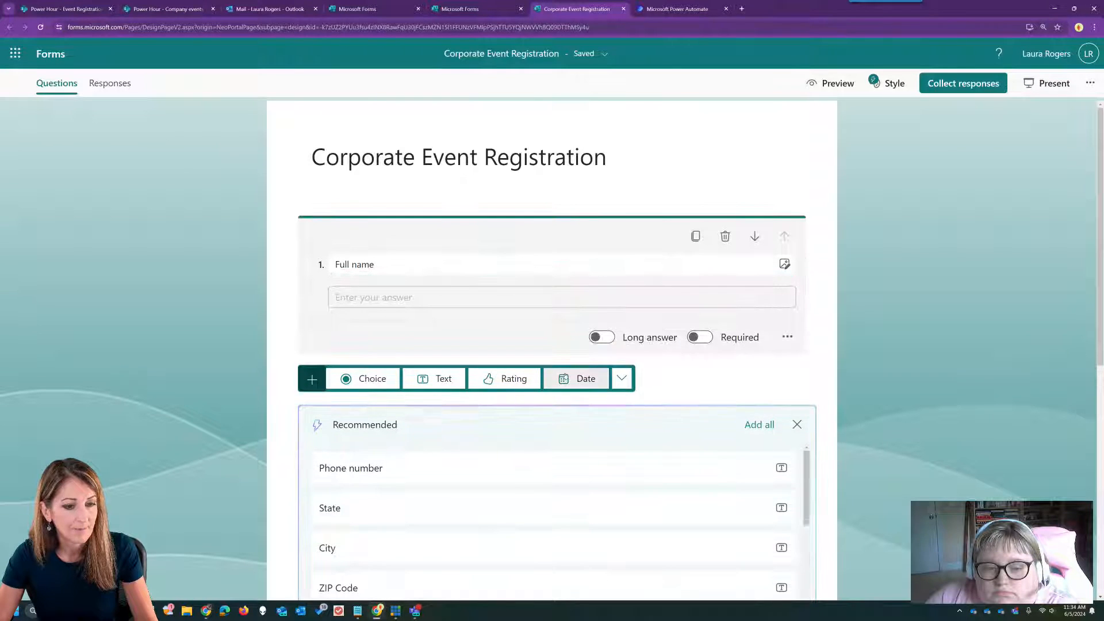
left_click(427, 378)
type("Event Name")
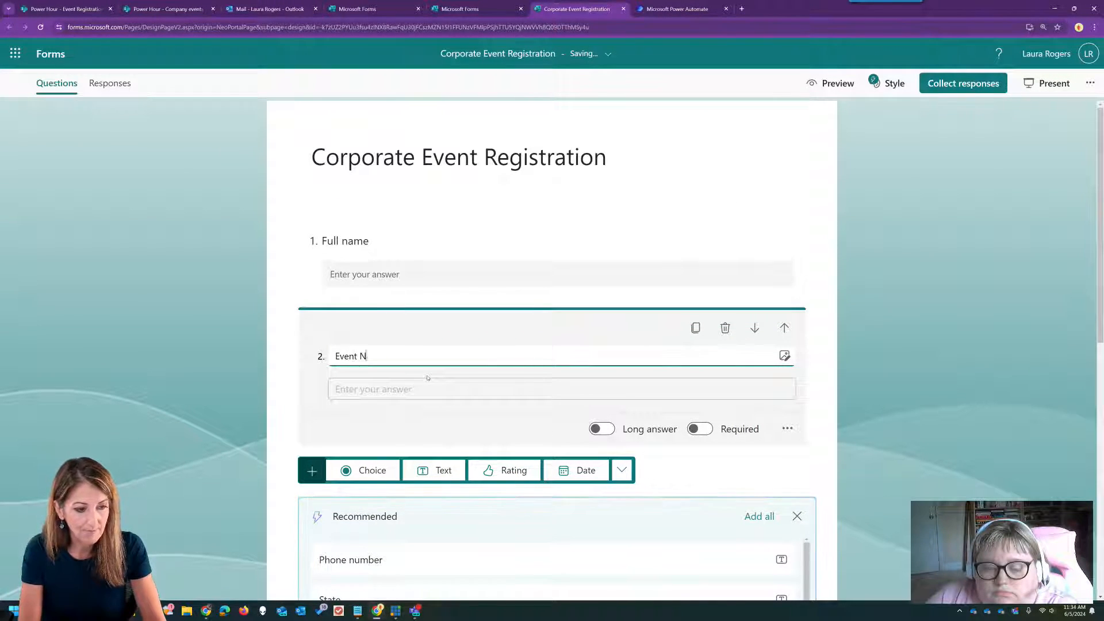
left_click(783, 328)
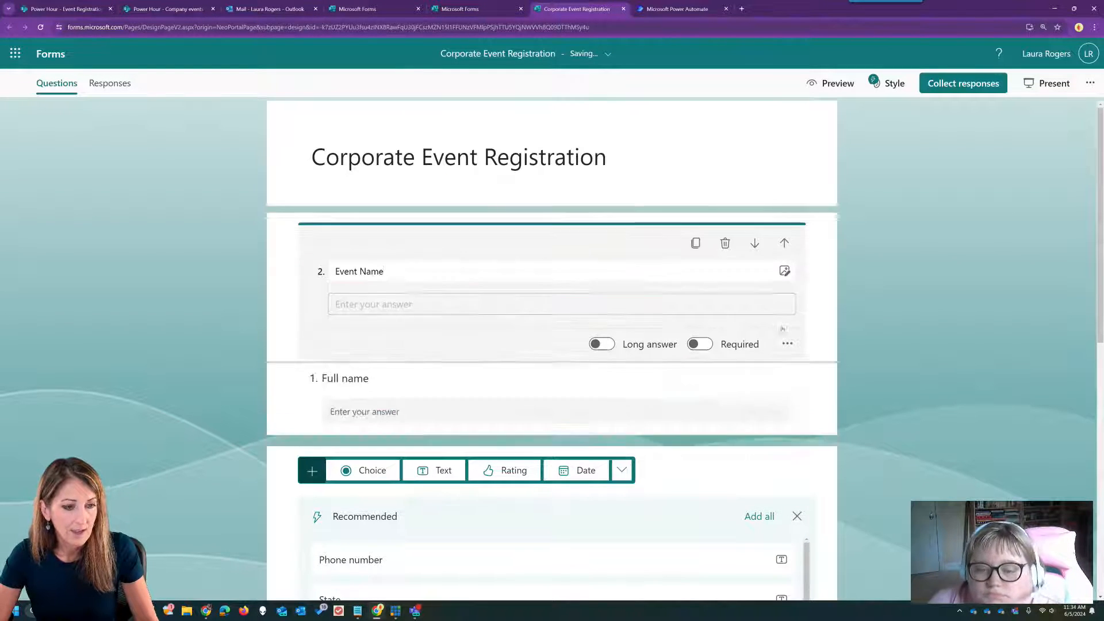
left_click(900, 278)
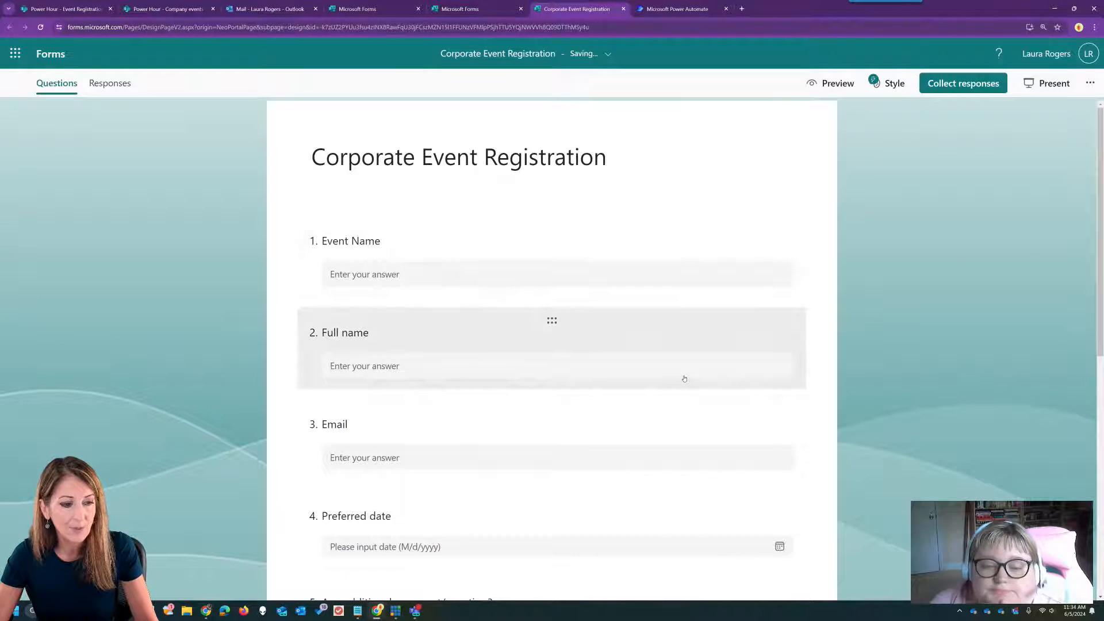
- Close the recommended question suggestions and scroll back to the top
scroll(683, 377, "down", 3)
scroll(549, 379, "down", 2)
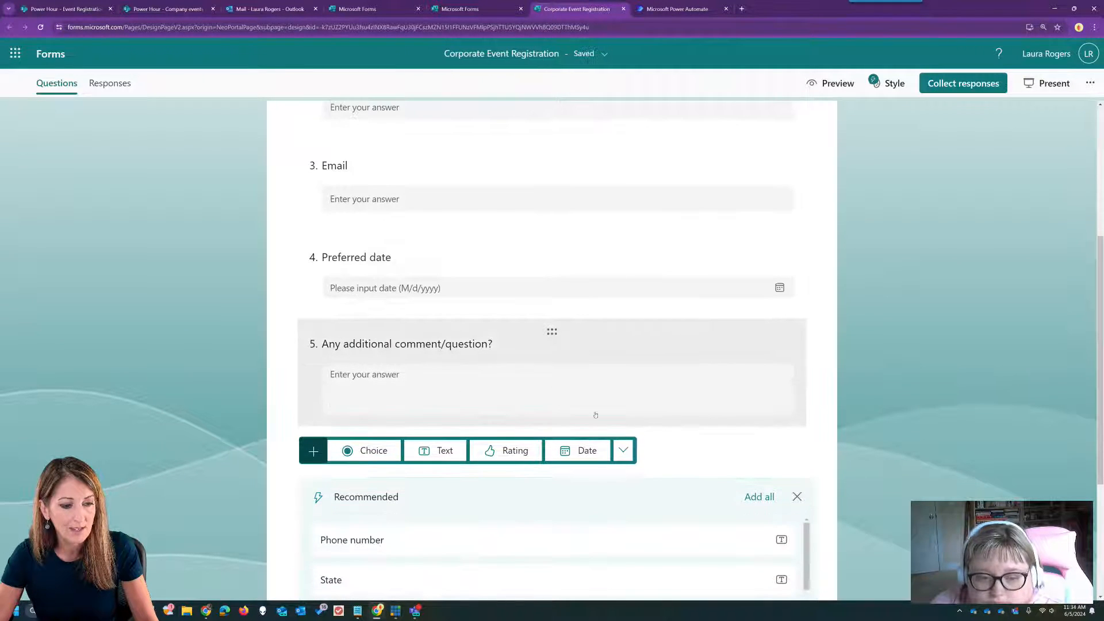
left_click(797, 496)
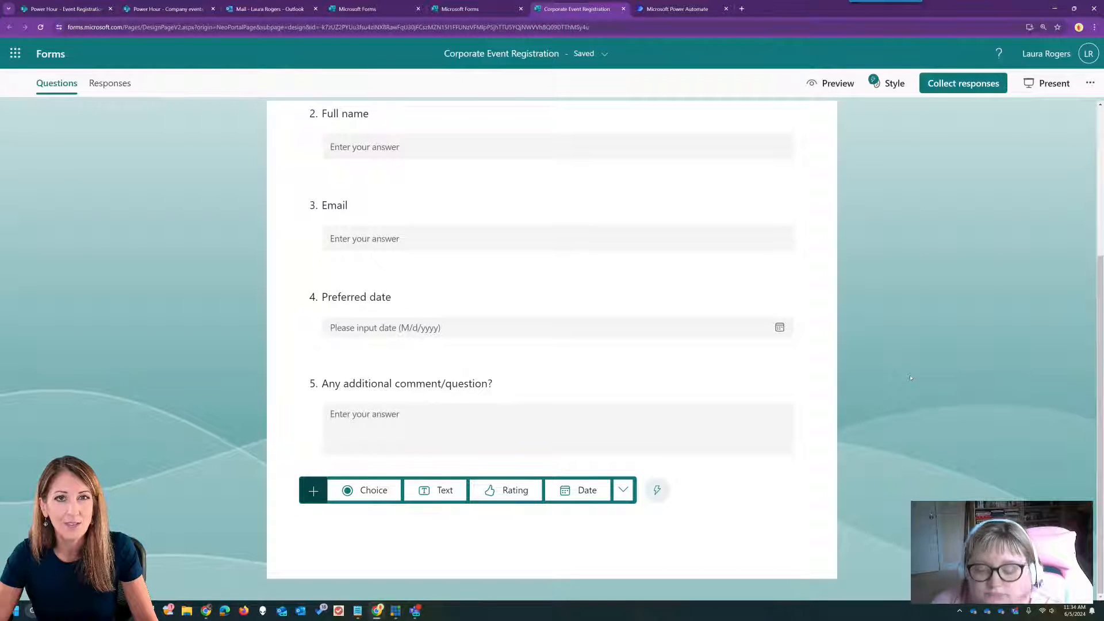
scroll(911, 377, "up", 4)
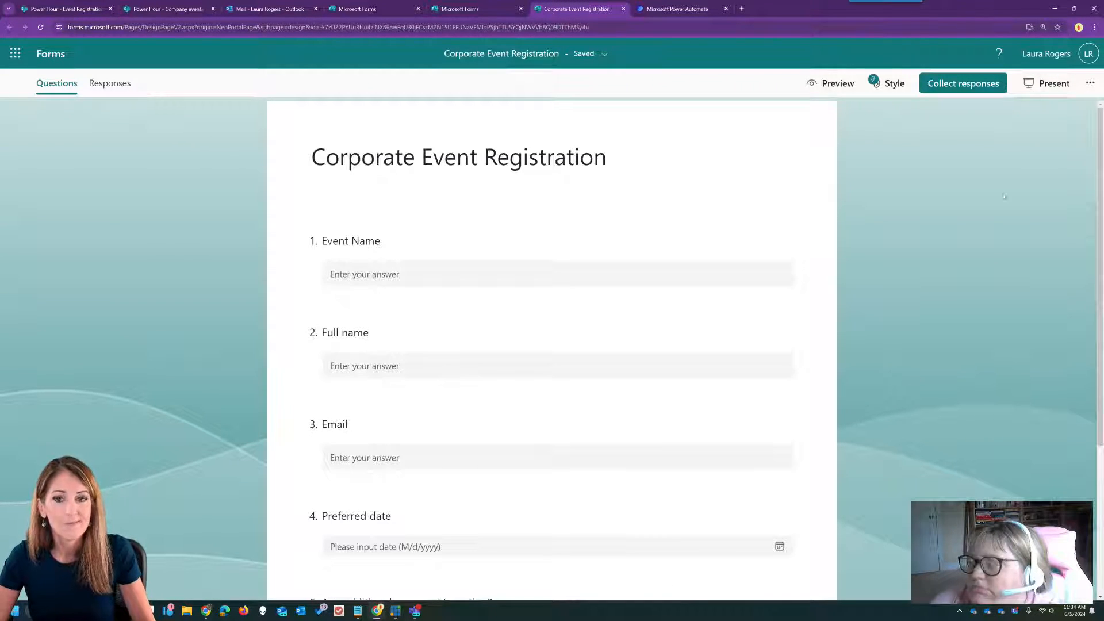
- Apply the yellow raised-hands AI style to the form
left_click(1089, 83)
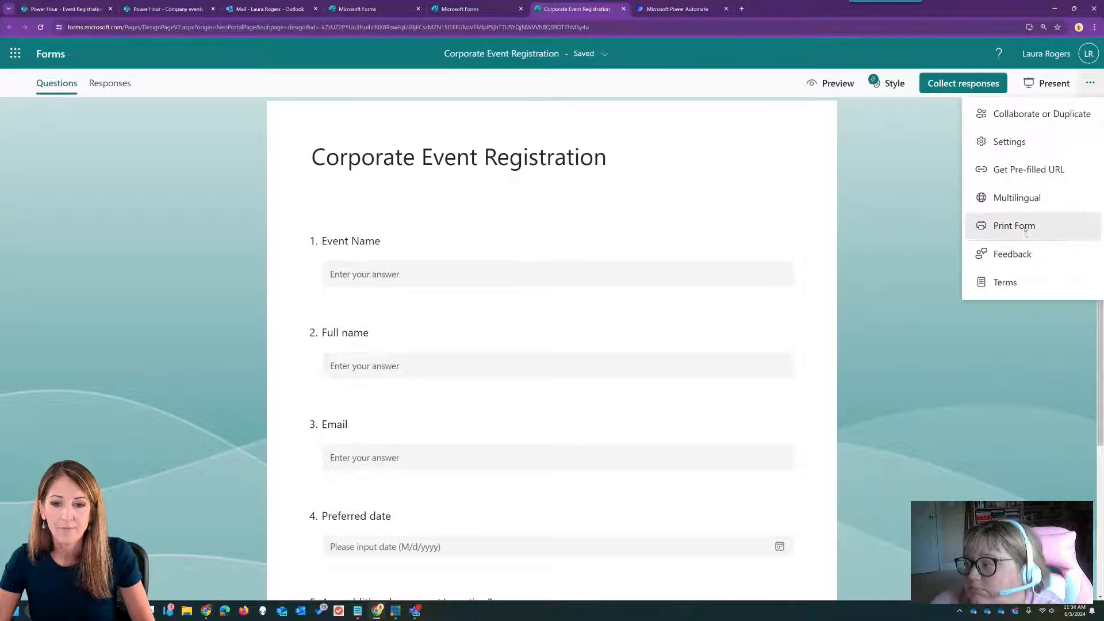
left_click(1049, 141)
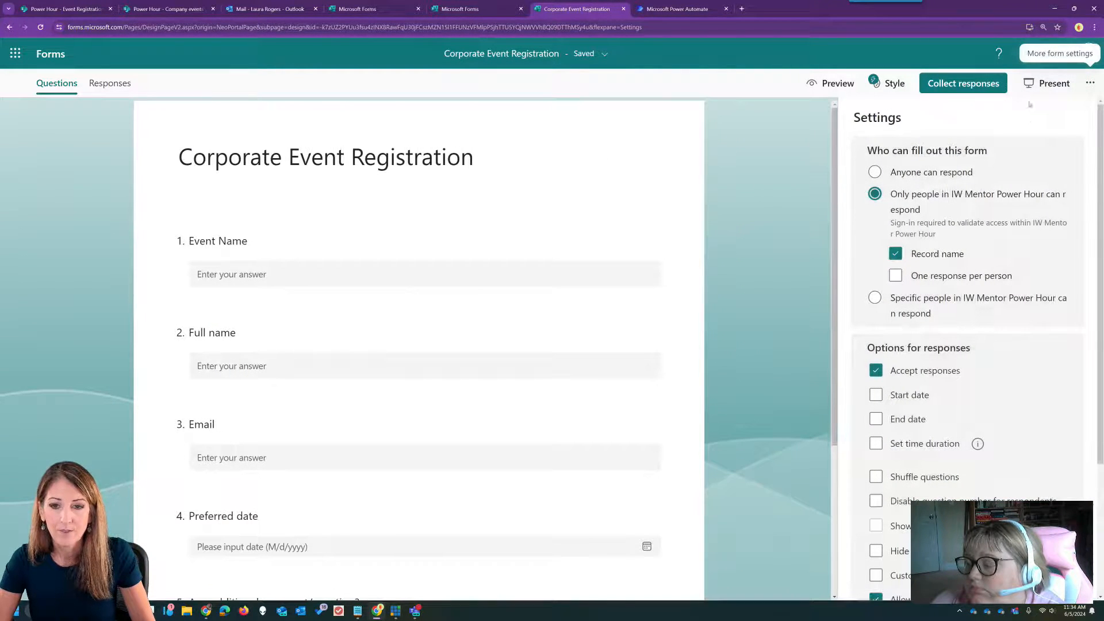
left_click(898, 85)
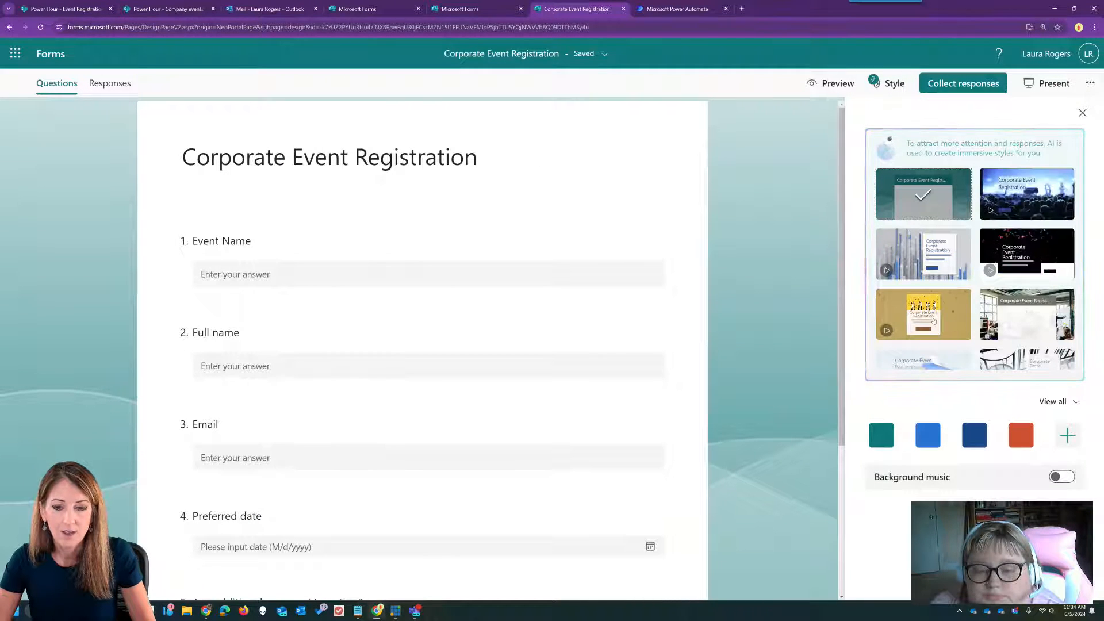
left_click(932, 319)
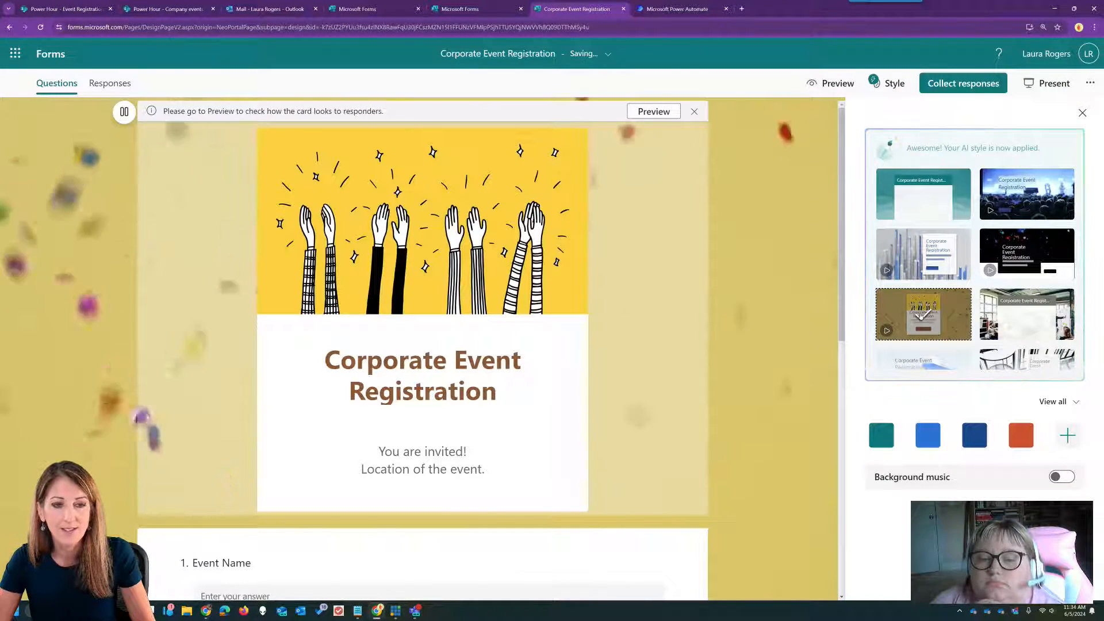
- Set the form's response collection to Anyone can respond
left_click(963, 83)
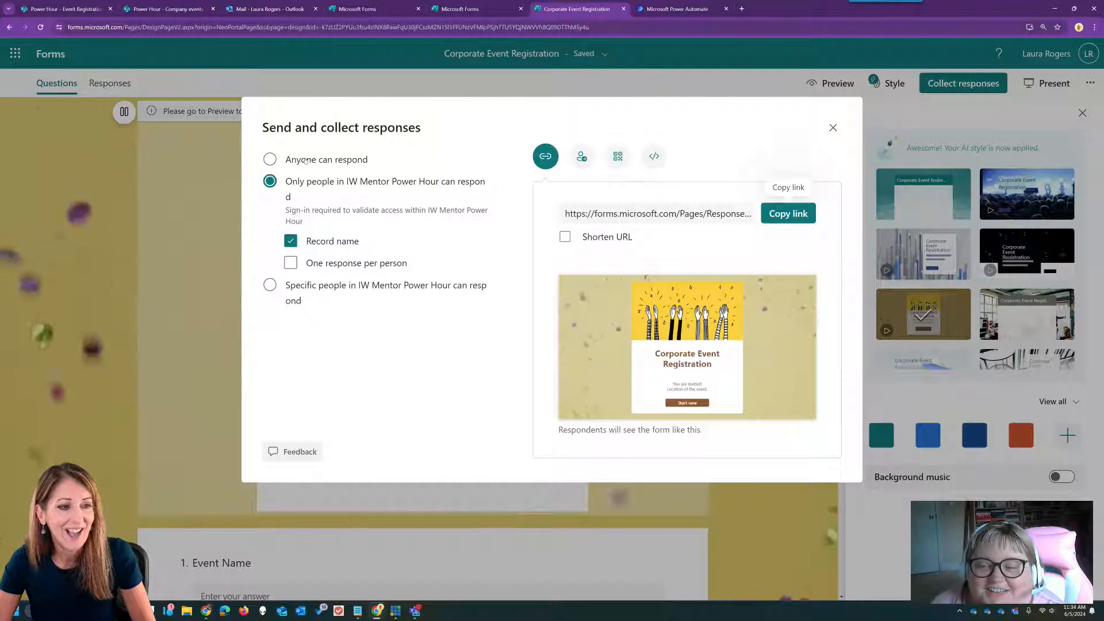
left_click(306, 161)
key("Escape")
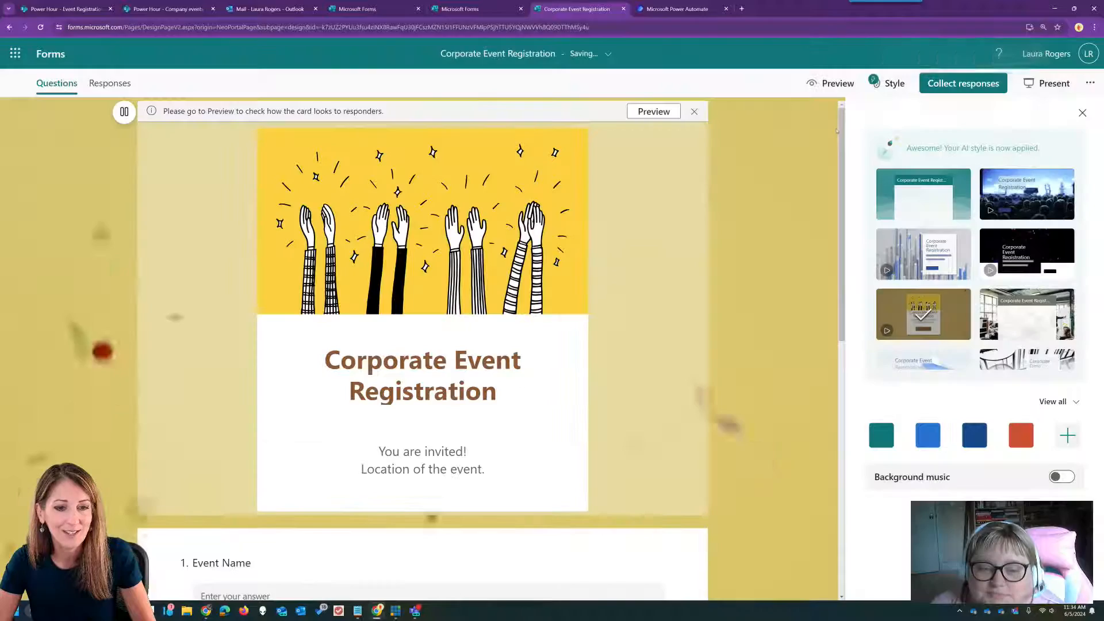
left_click(1082, 113)
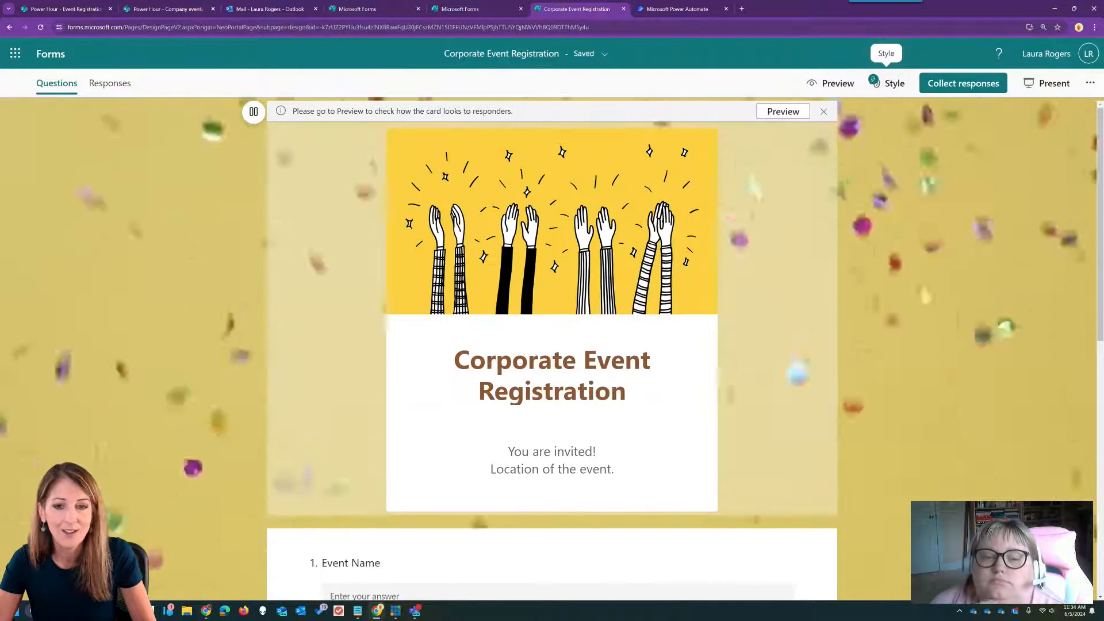
- Switch the form to the pink graduation-cap AI style
left_click(891, 83)
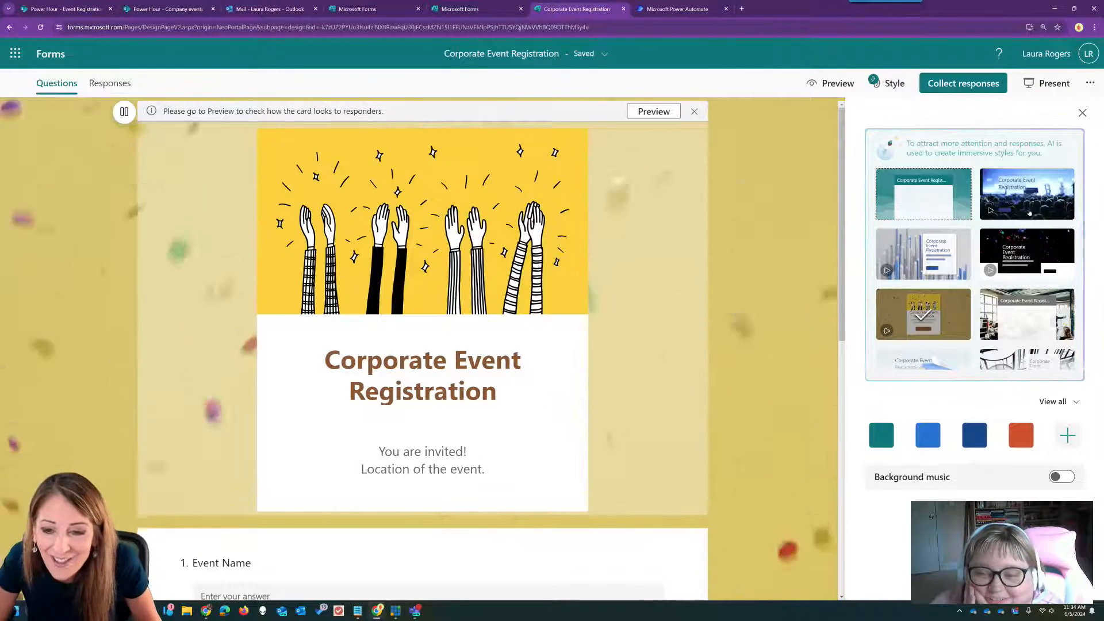
scroll(1029, 213, "down", 2)
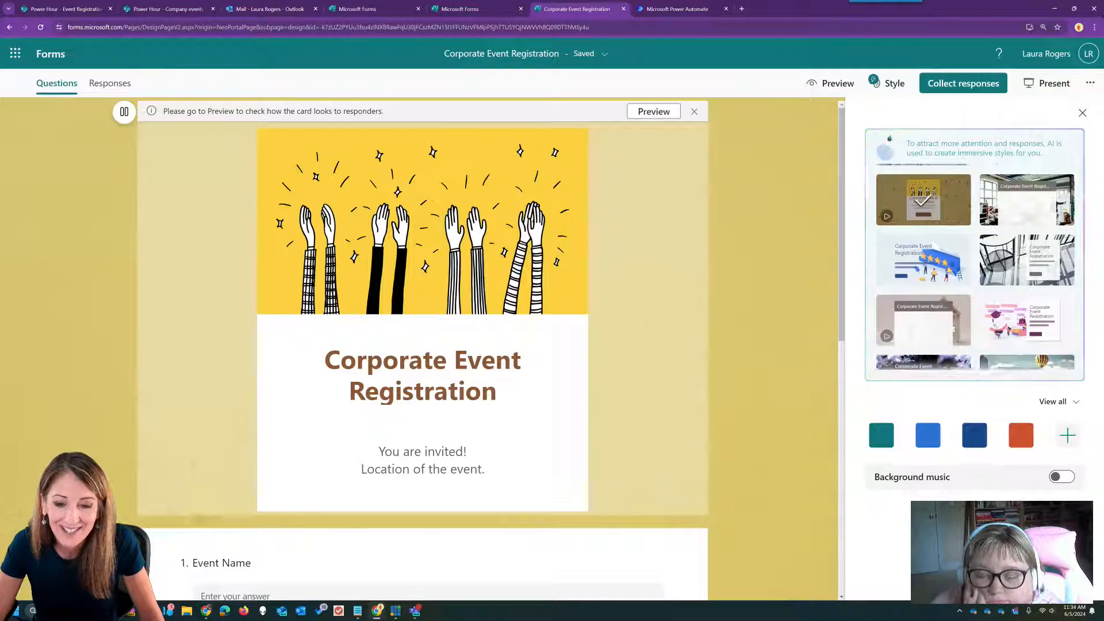
scroll(977, 259, "down", 2)
left_click(1027, 218)
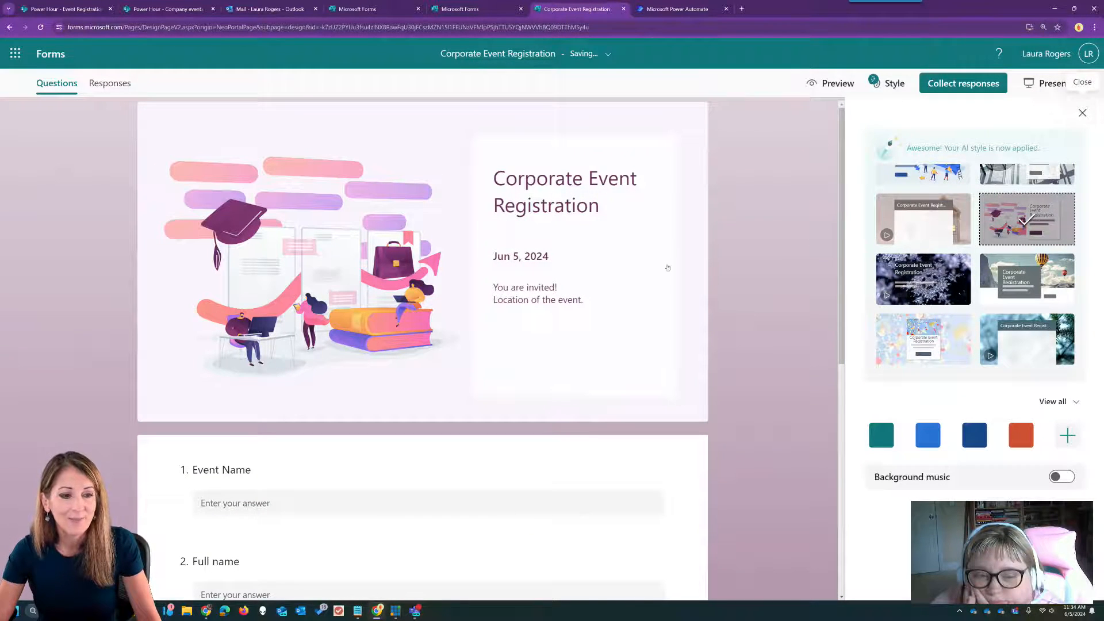
left_click(1081, 113)
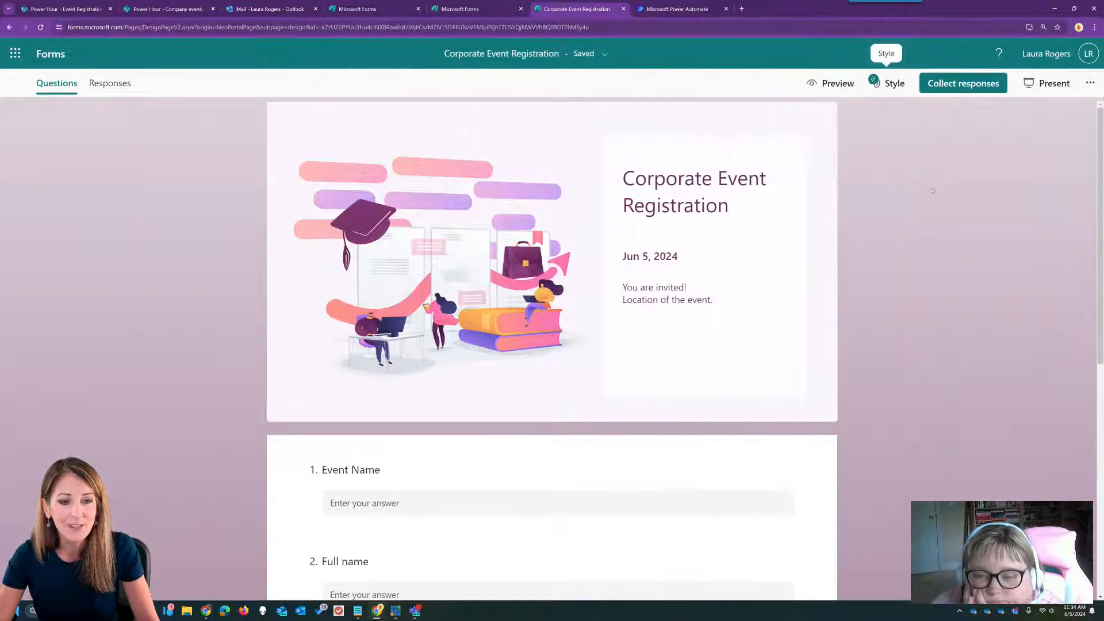
left_click(1090, 83)
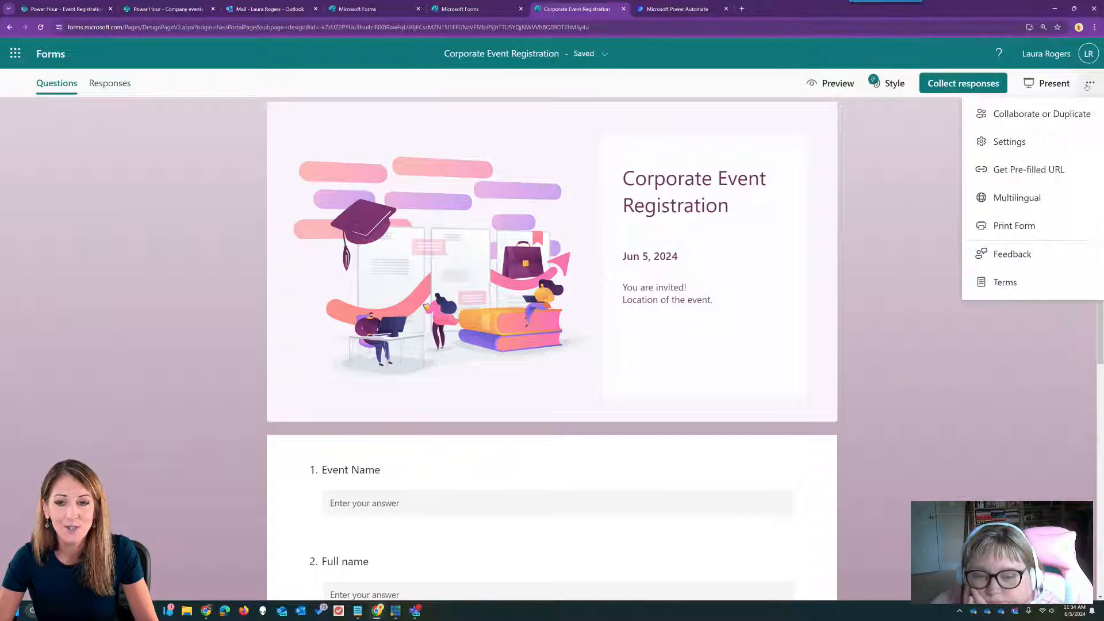
- Enable pre-filled answers and enter 'xxxevent' as the Event Name answer
left_click(1031, 169)
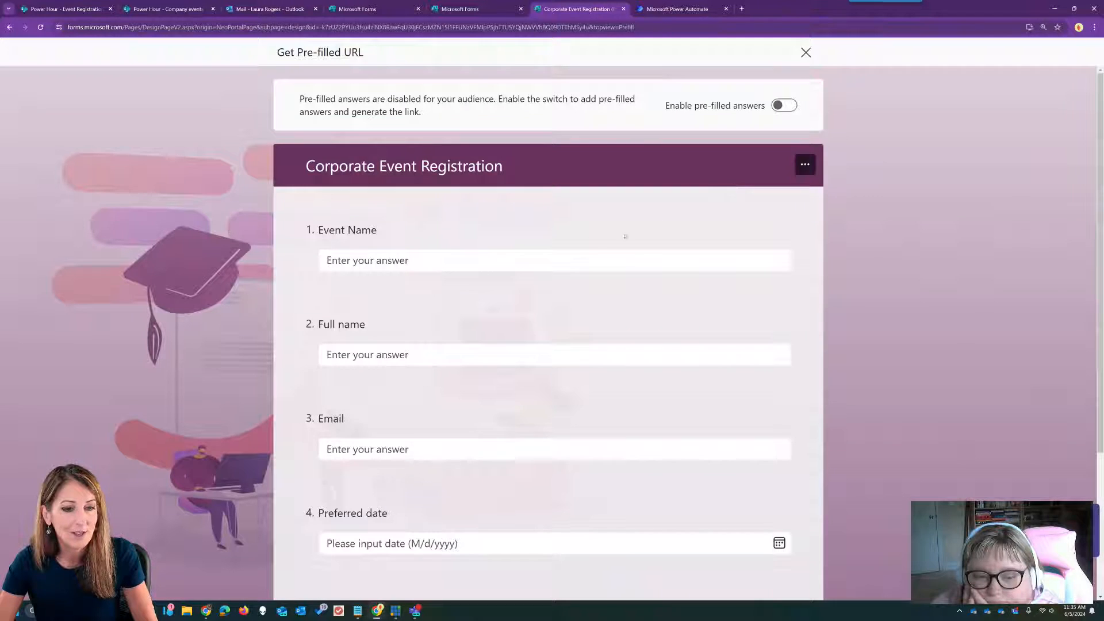
left_click(789, 105)
left_click(523, 253)
type("xxxevent")
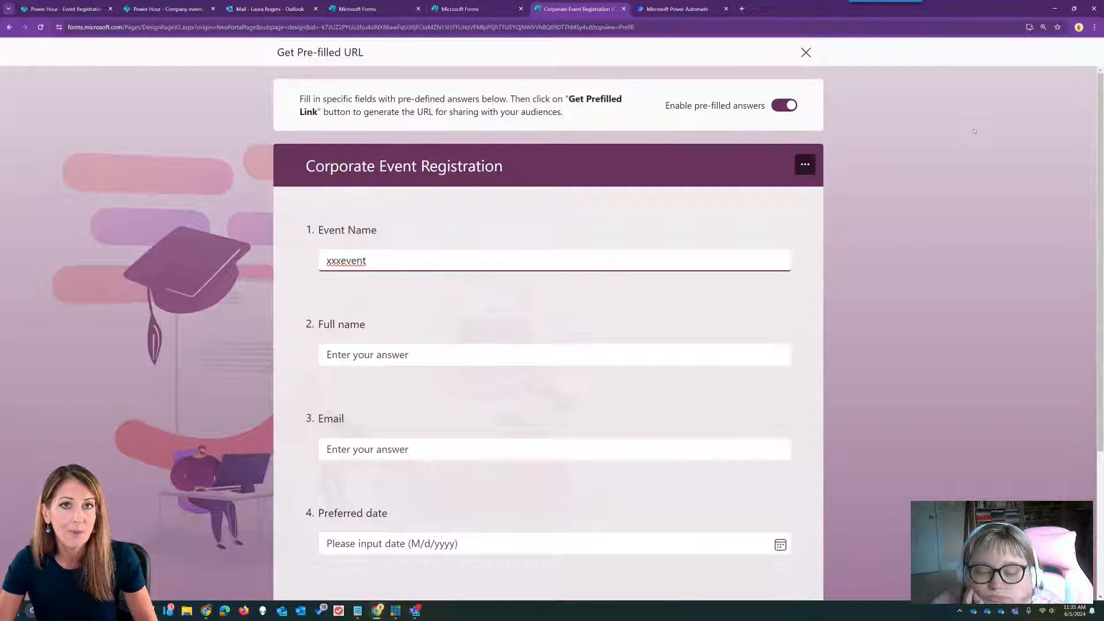
left_click(381, 454)
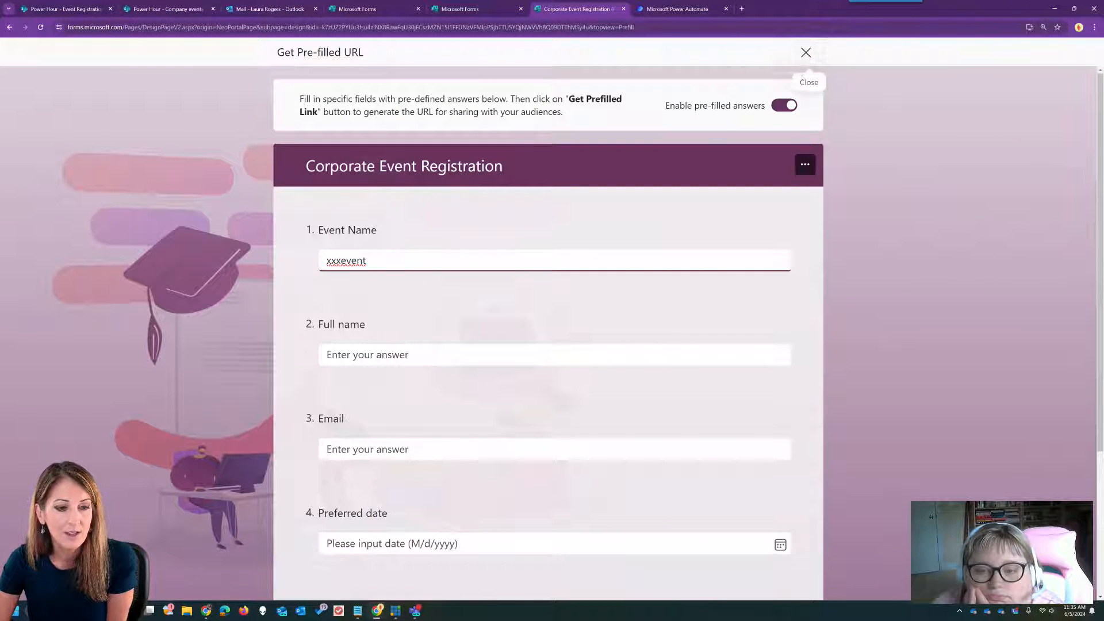
- Generate the pre-filled link, copy it, and close the pre-filled link builder
scroll(882, 305, "down", 3)
left_click(345, 530)
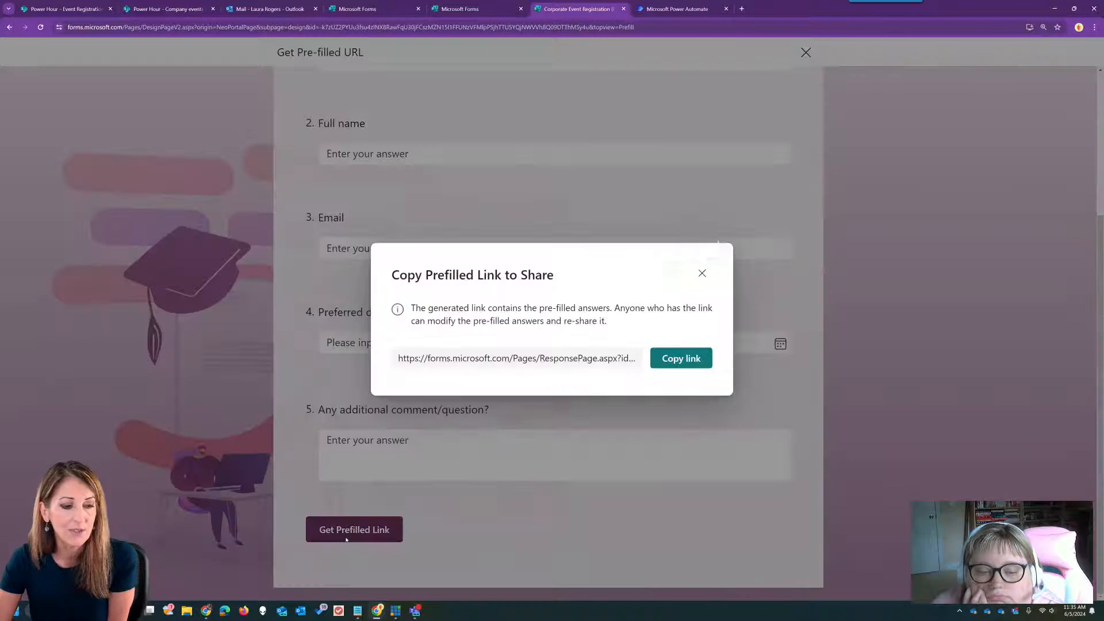
left_click(689, 358)
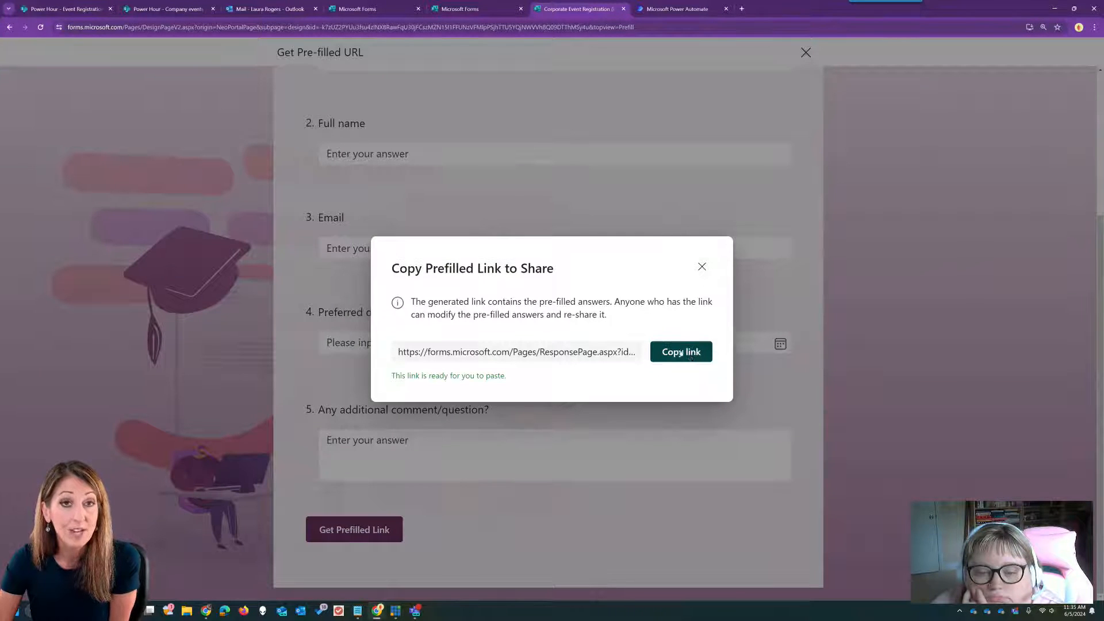
left_click(702, 267)
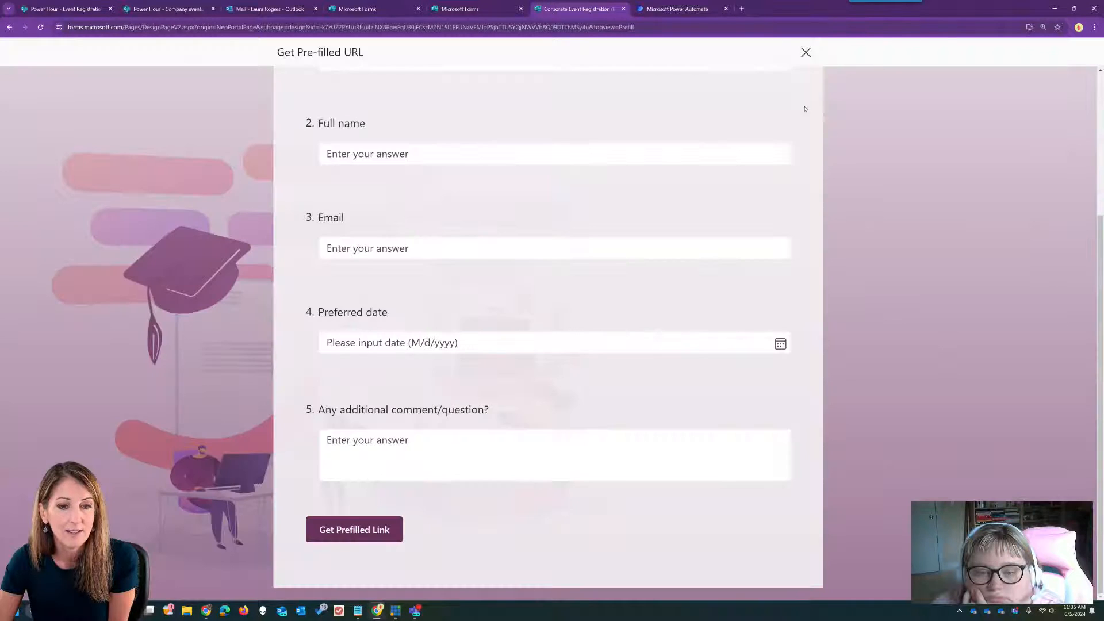
left_click(805, 52)
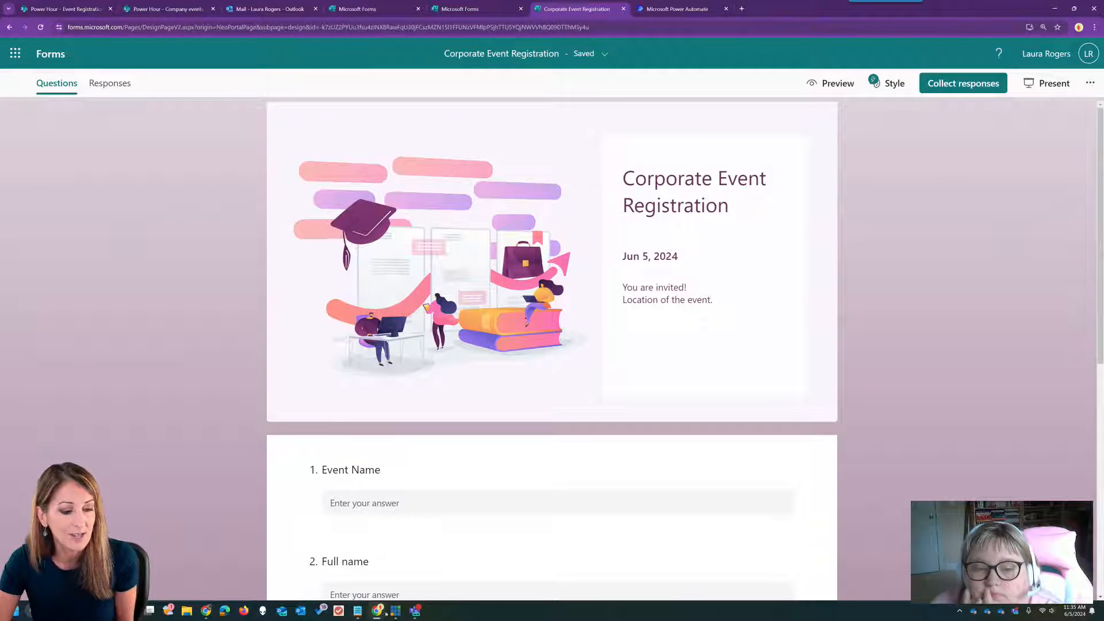
- Replace the Notepad notes with the copied pre-filled form link
mouse_move(357, 611)
left_click(396, 555)
key("ctrl+a")
key("ctrl+v")
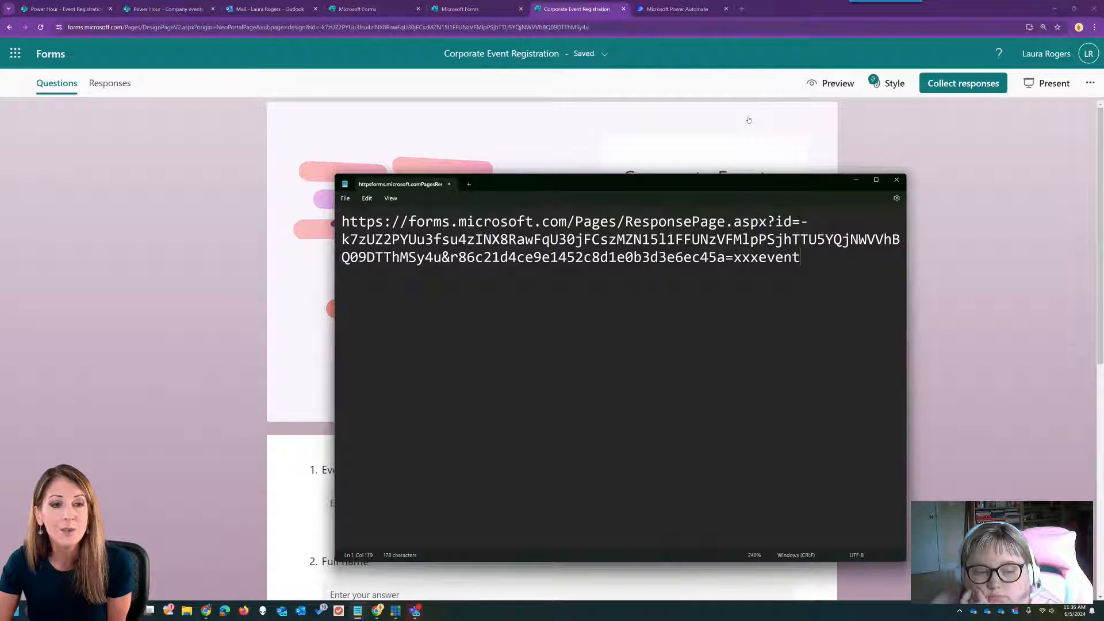
left_click(153, 9)
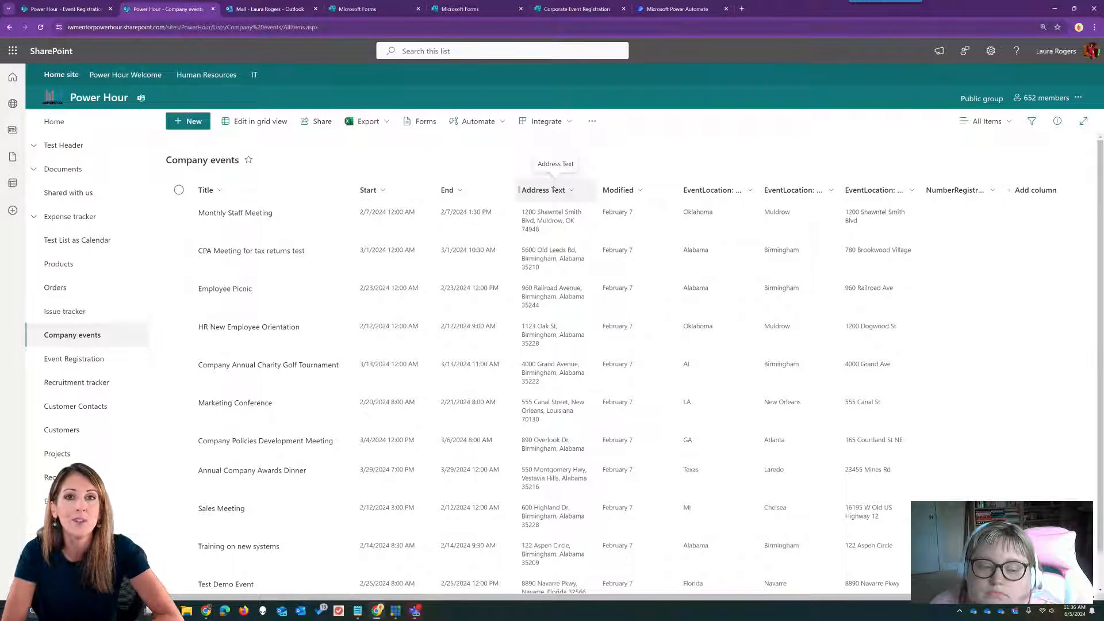
- Go to the Power Hour site home page
left_click(76, 129)
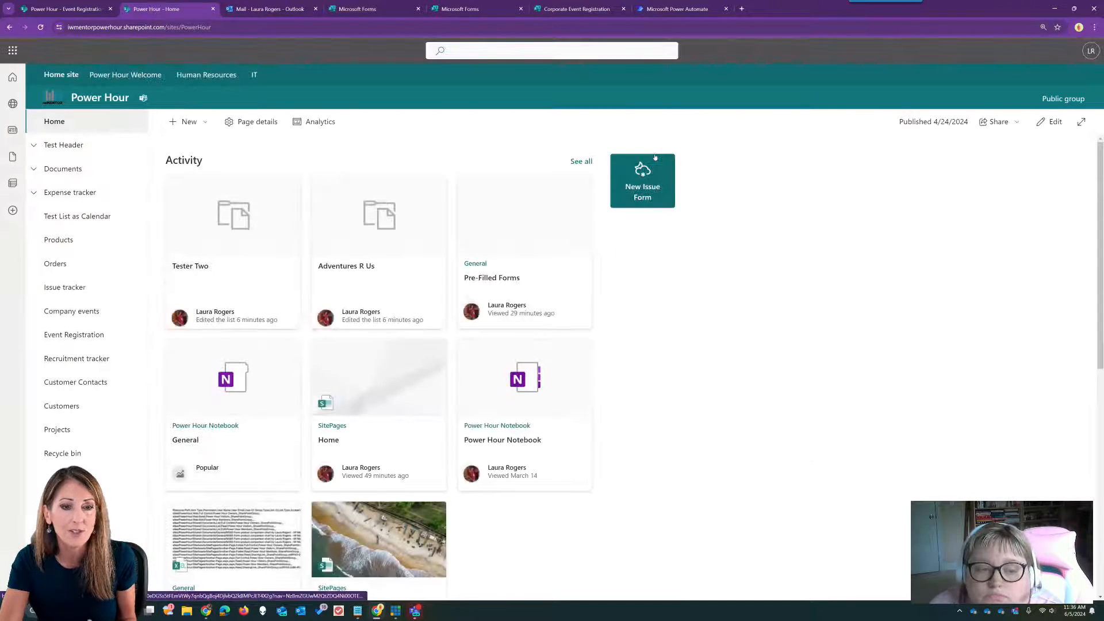
- Put the Human Resources site home page into edit mode and start a new section
left_click(205, 75)
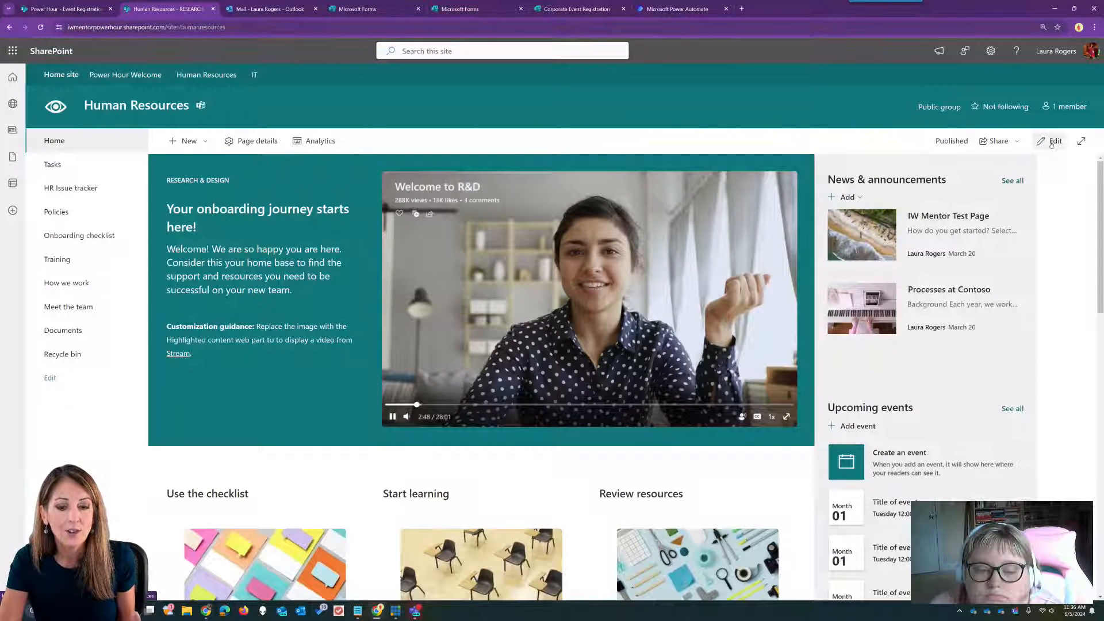
scroll(1069, 206, "down", 5)
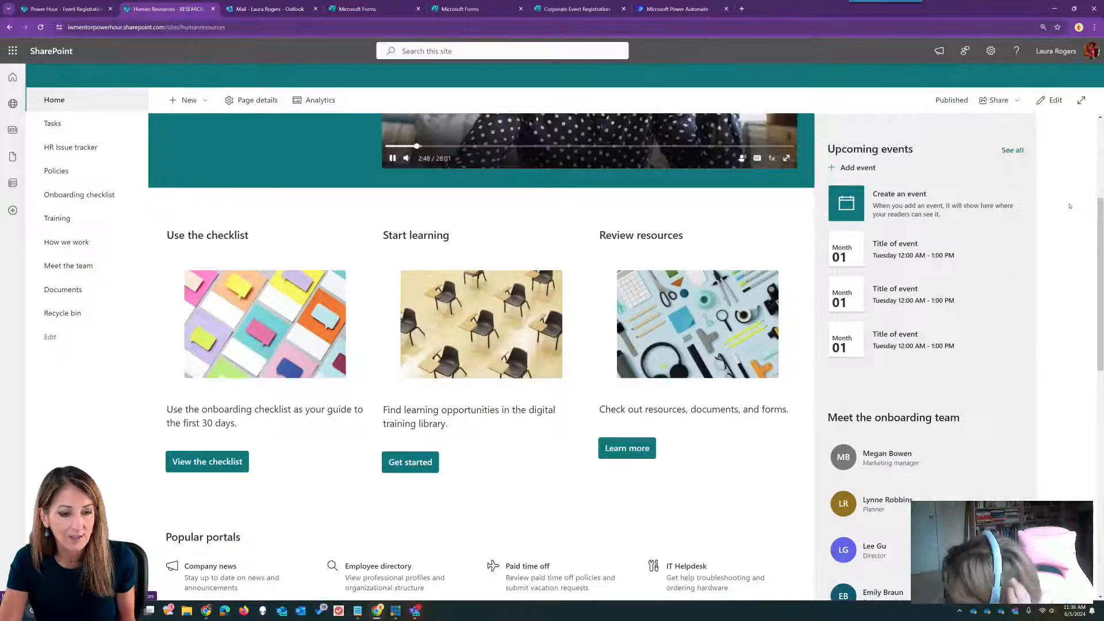
scroll(1069, 206, "down", 3)
scroll(1069, 205, "up", 6)
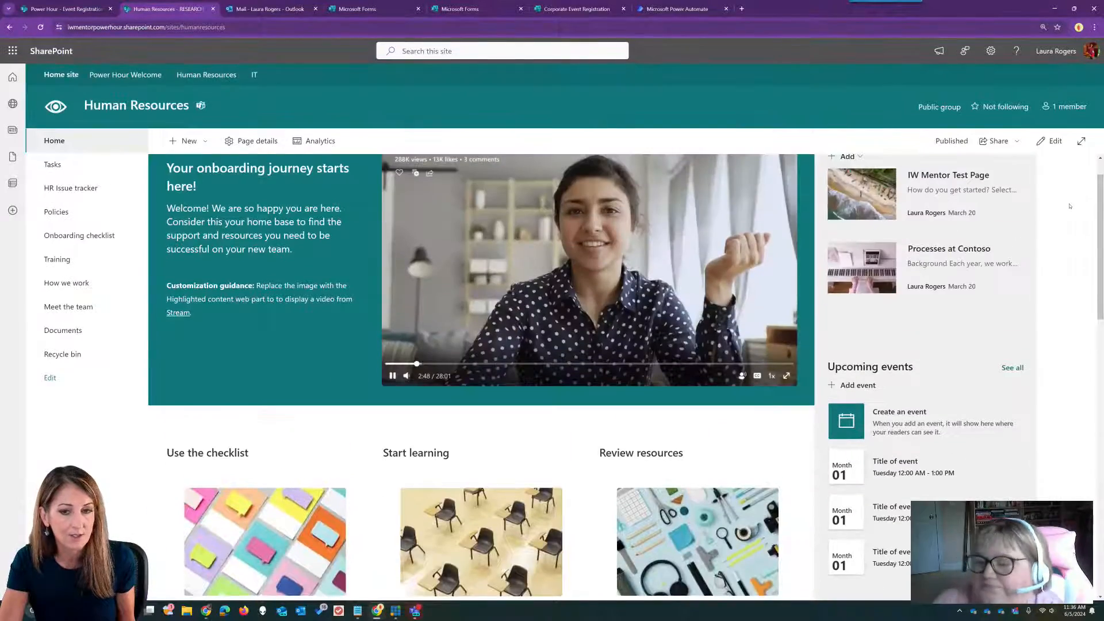
scroll(1070, 206, "up", 1)
left_click(1050, 141)
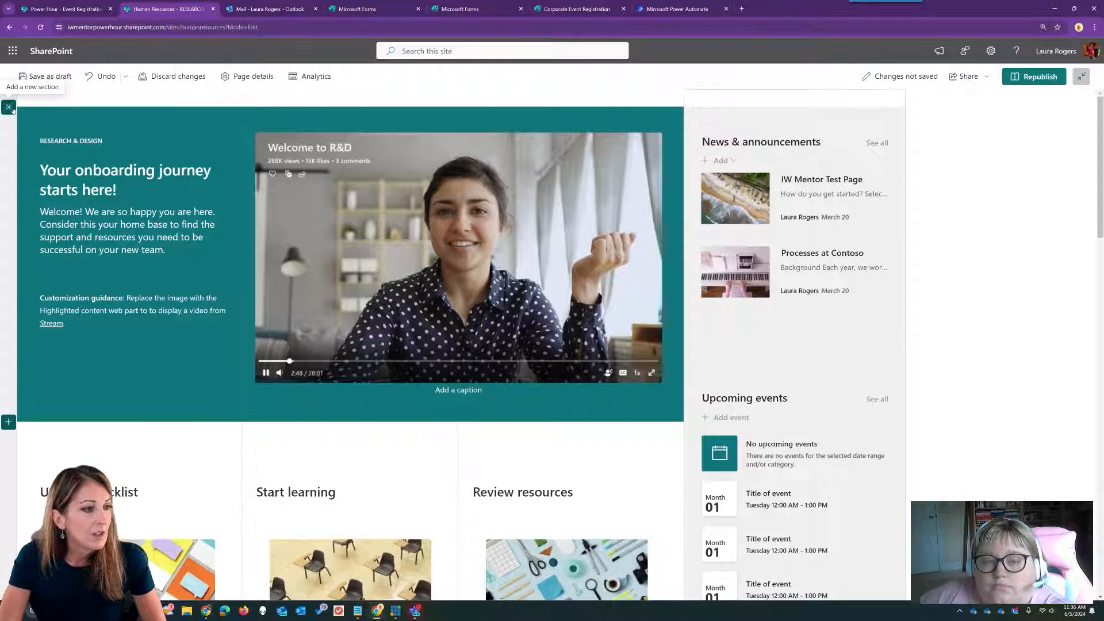
left_click(9, 108)
- Add a one-column section at the top holding a Quick links web part, found by searching 'quic'
left_click(47, 144)
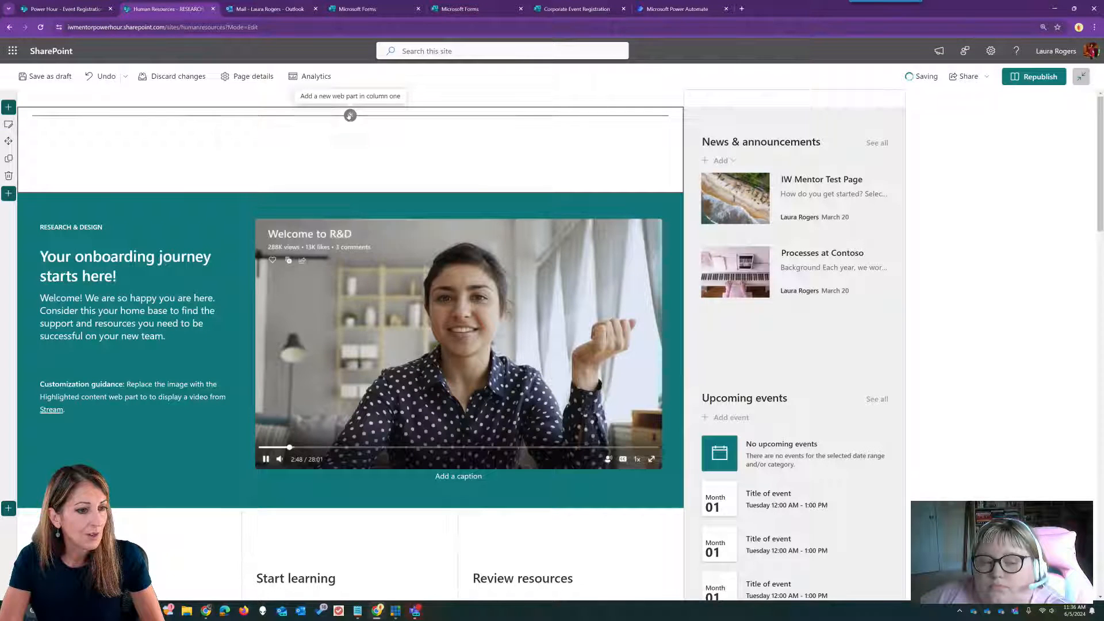
left_click(350, 115)
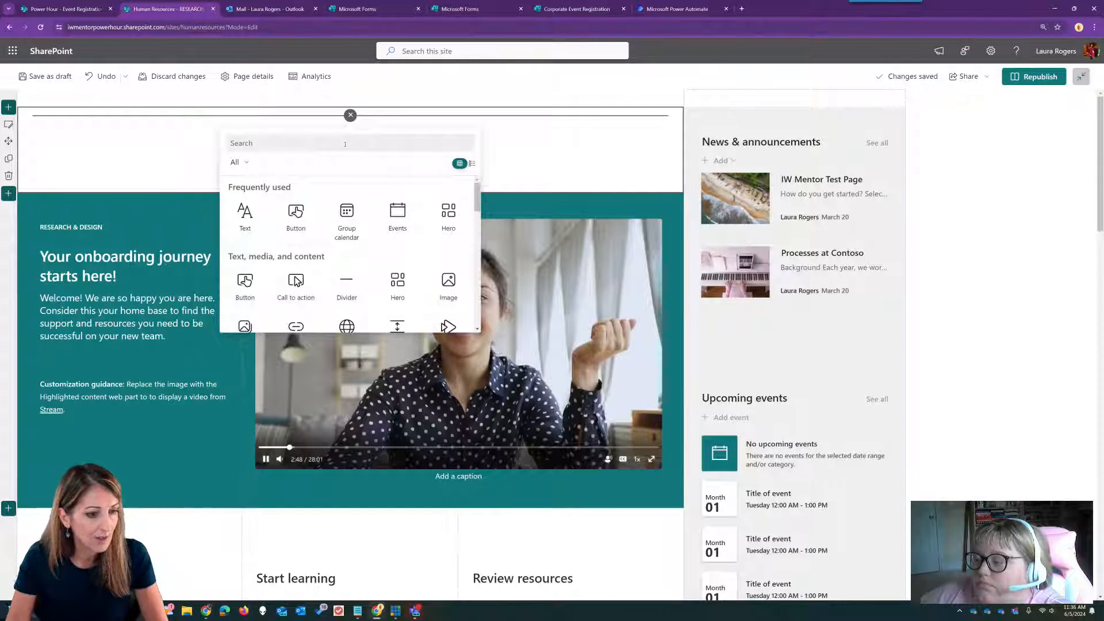
left_click(345, 144)
type("quic")
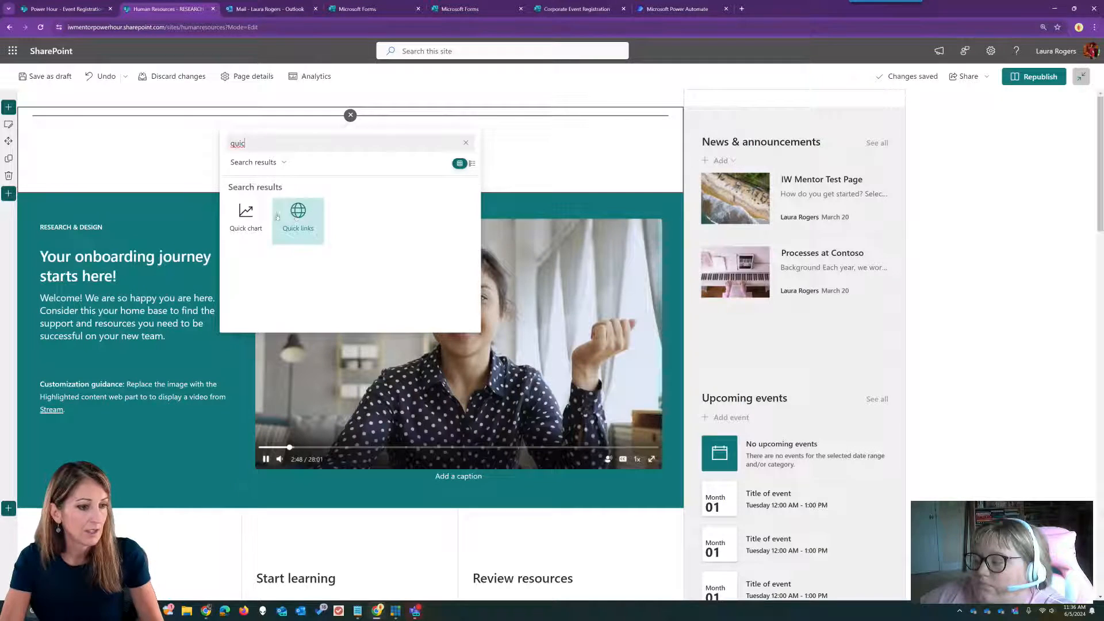
left_click(277, 216)
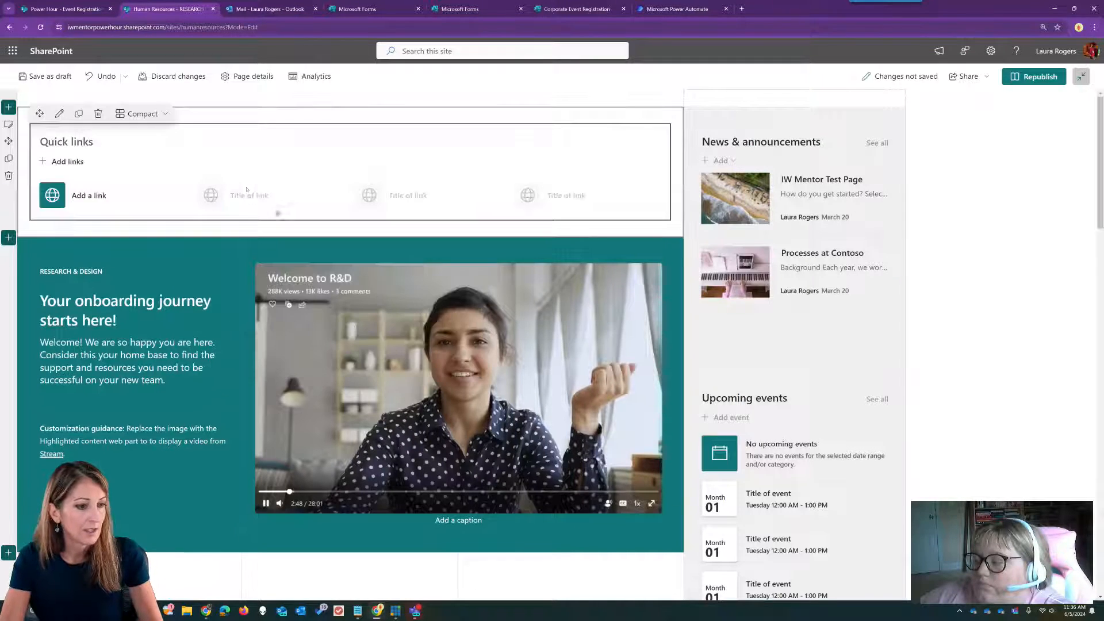
- Add a quick link from the pasted Microsoft Forms registration URL
left_click(84, 196)
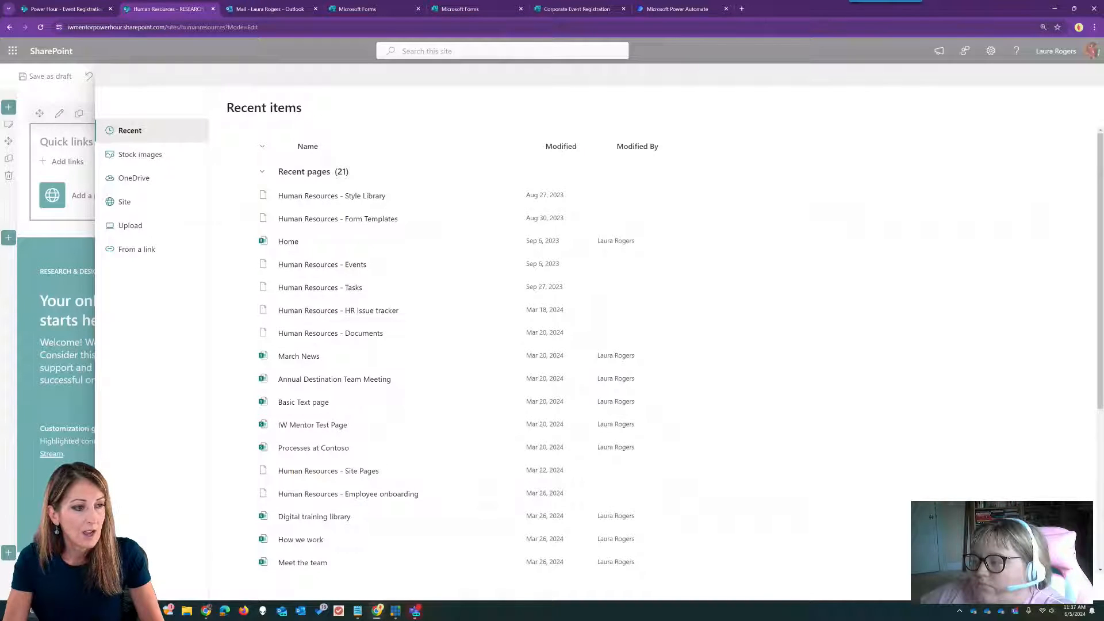
left_click(137, 249)
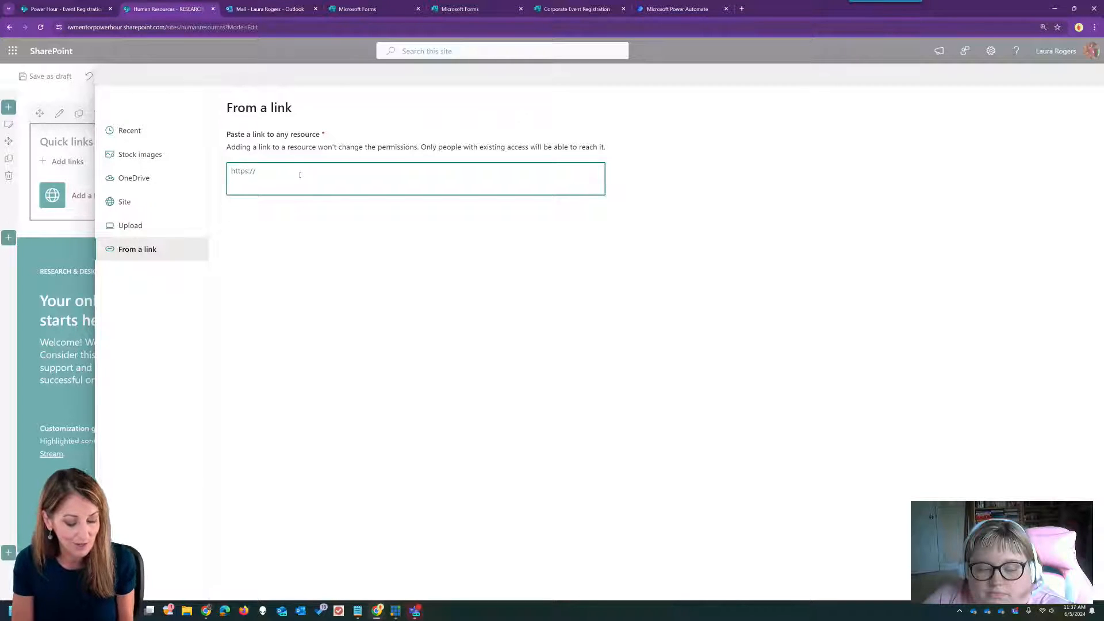
type("https://forms.microsoft.com/Pages/ResponsePage.aspx?id=-k7zUZ2PYUu3fsu4zINX8RawFqU30jFCszMZN15I1FFUNzVFMlpPSjhTTU5YQjNWVVhBQ09DTThMSy4u&r86c21d4ce9e1452c8d1e0b3d3e6ec45a=xxxevent")
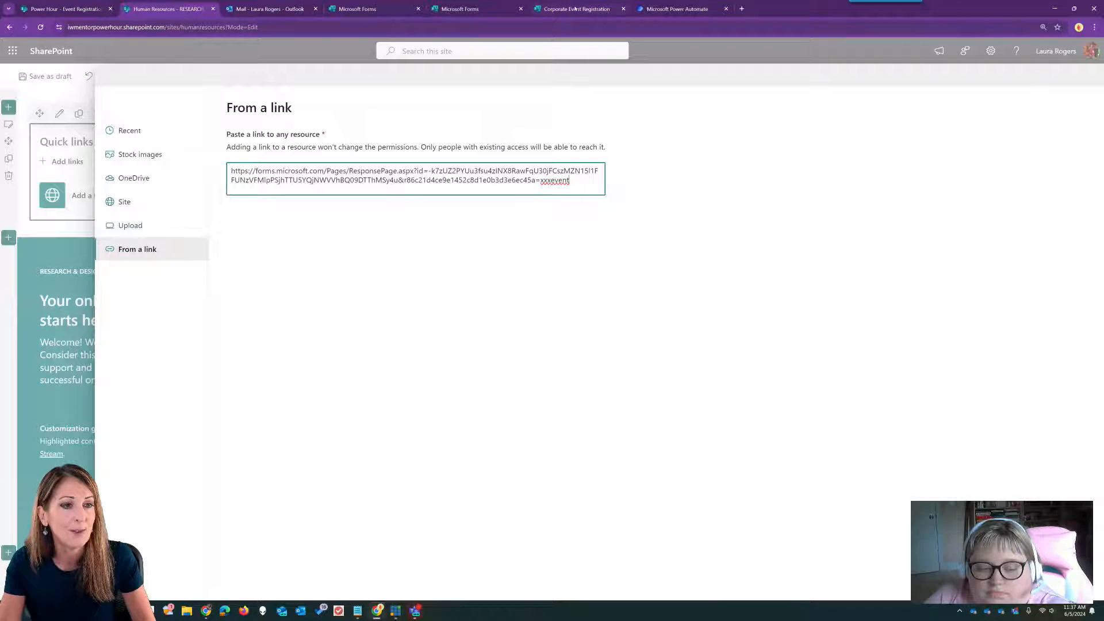
- Replace the URL's 'xxxevent' ending with 'Annual Company Awards Dinner' and submit the link
left_click(80, 9)
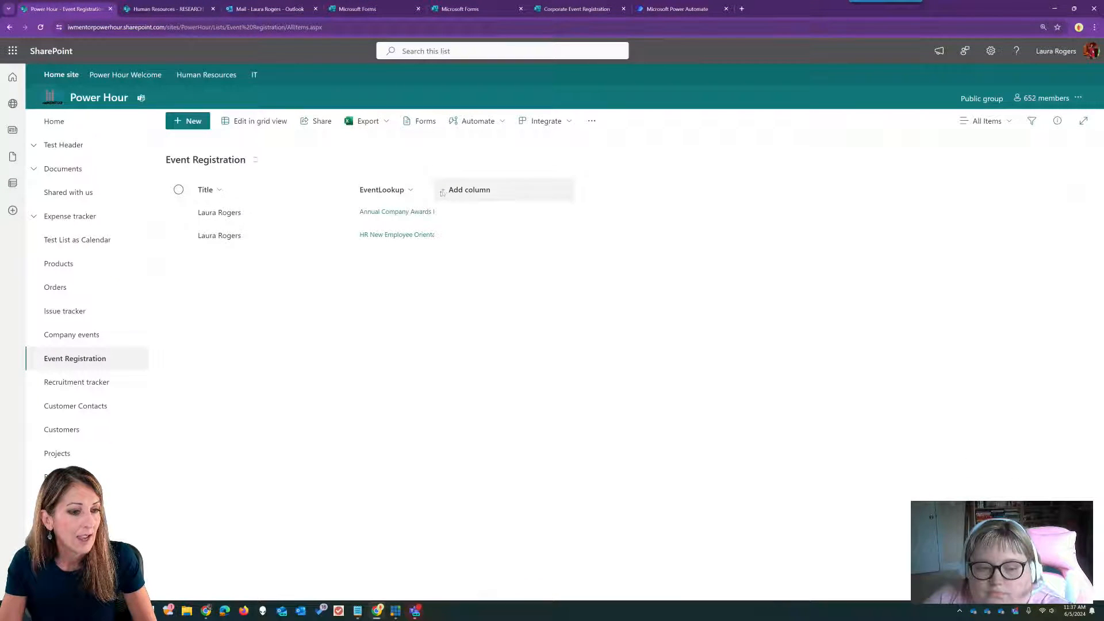
left_click_drag(436, 183, 517, 183)
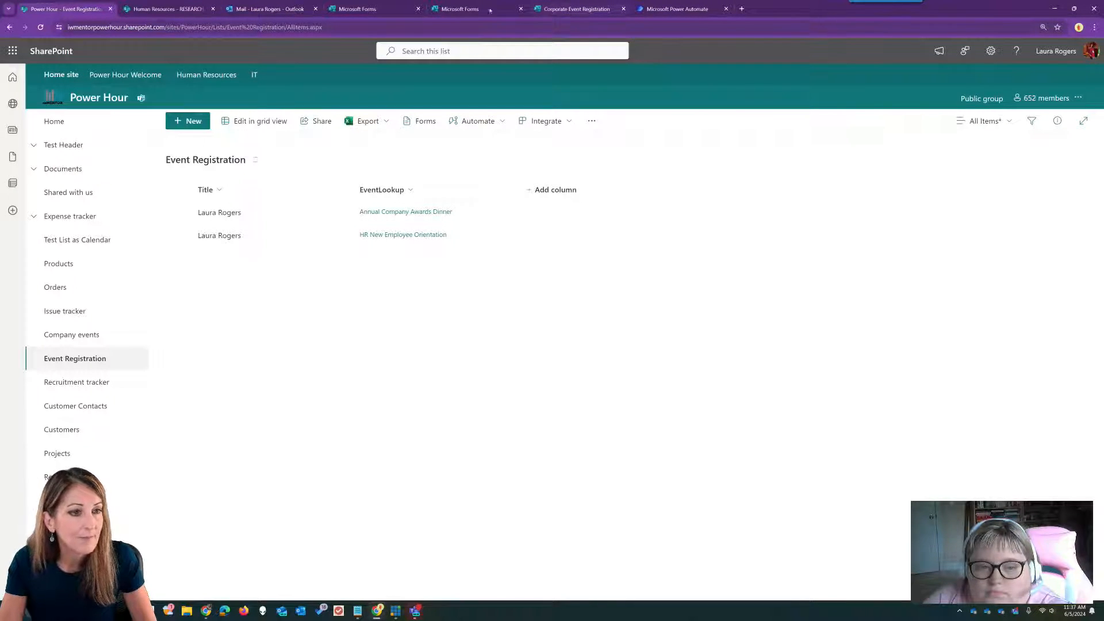
left_click(168, 9)
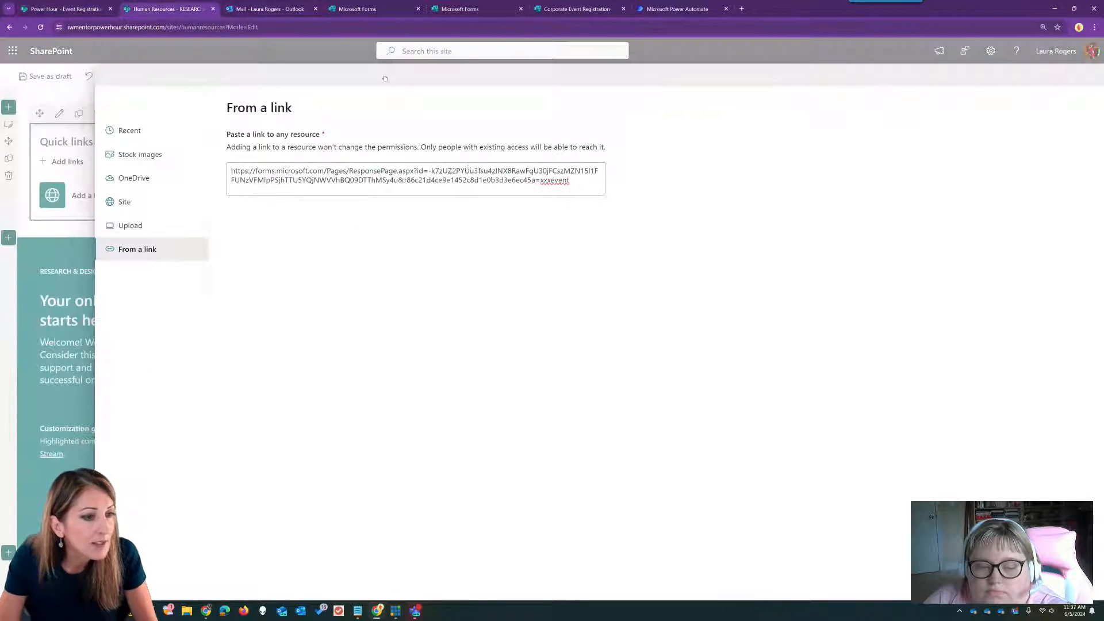
double_click(554, 180)
type("Ann")
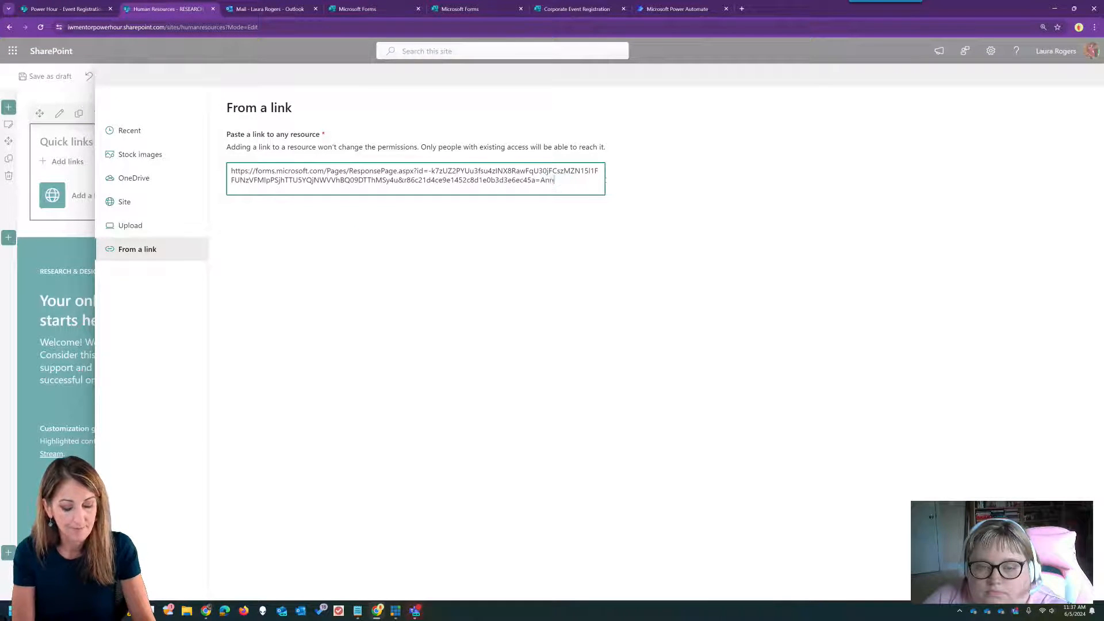
type("ual Company")
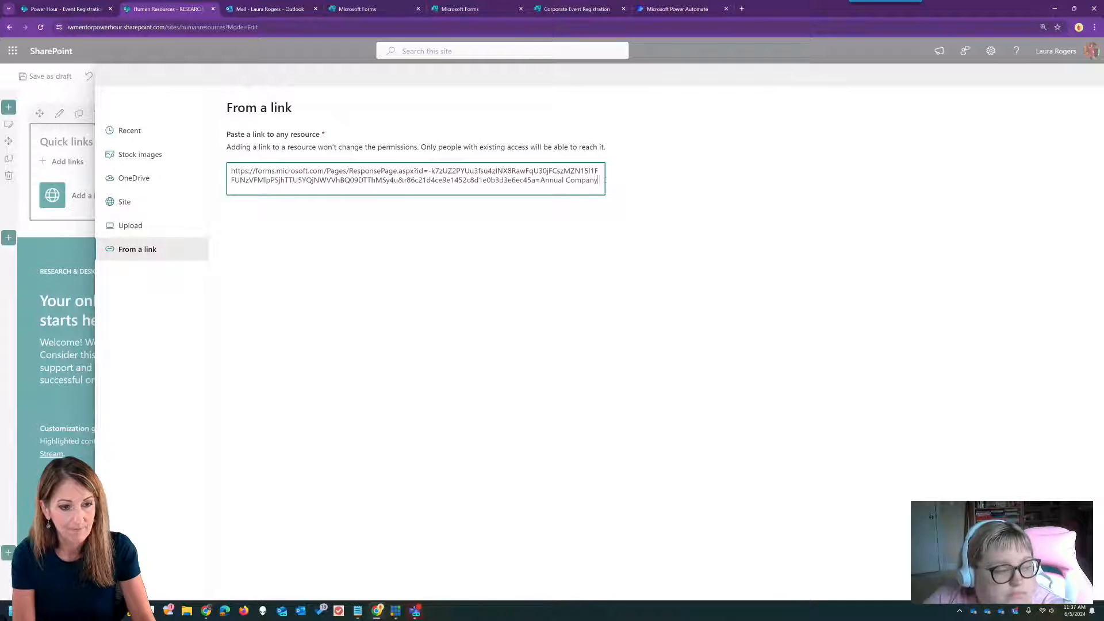
type(" Awards D")
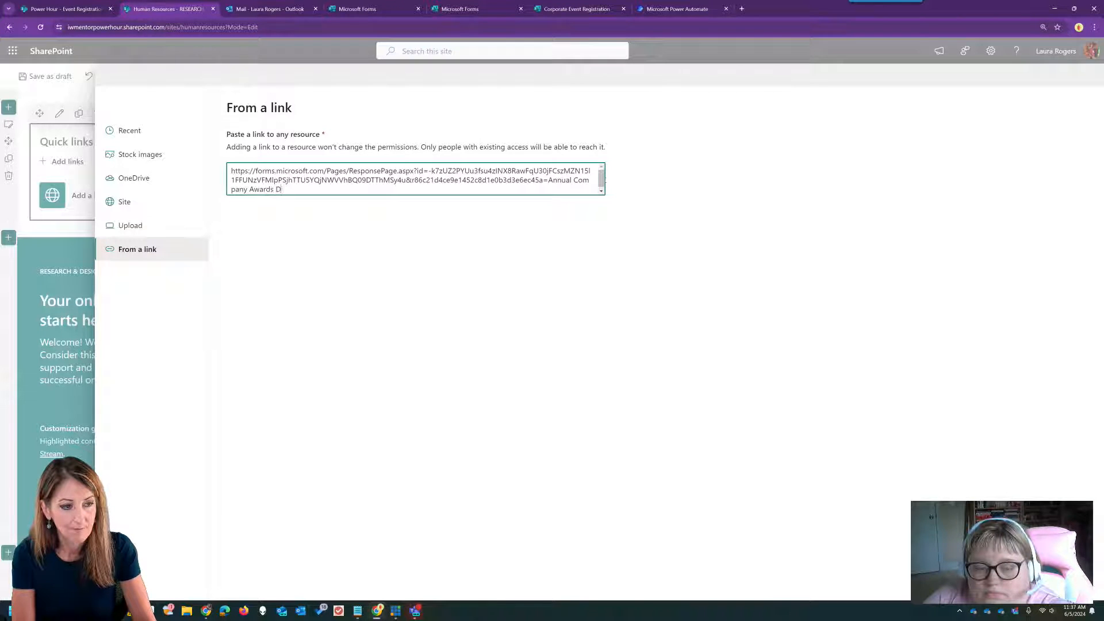
type("inner")
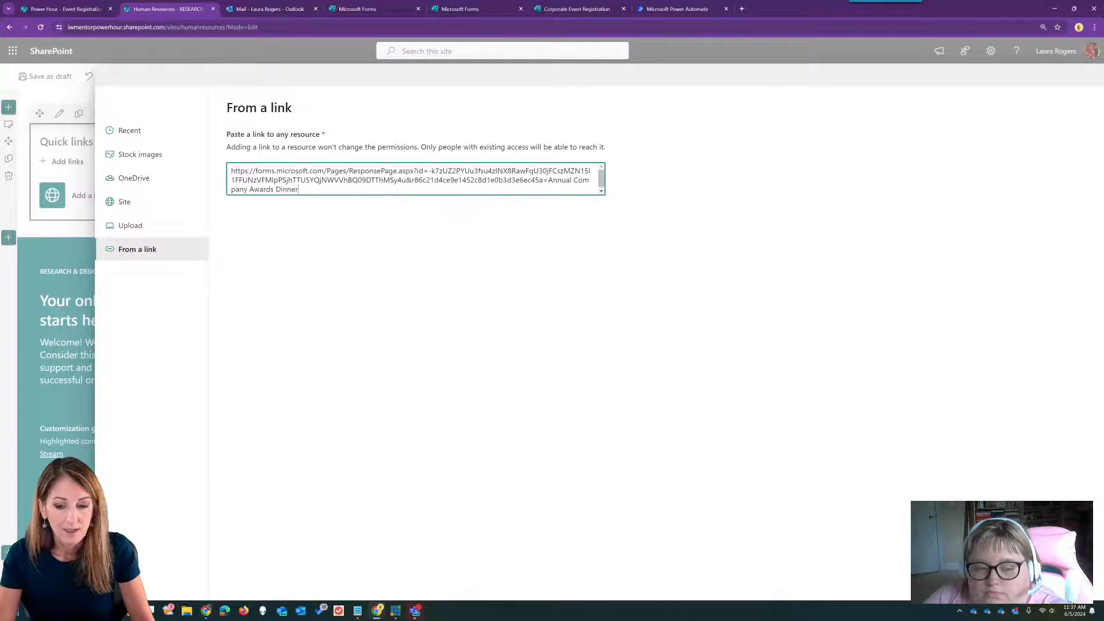
key("Return")
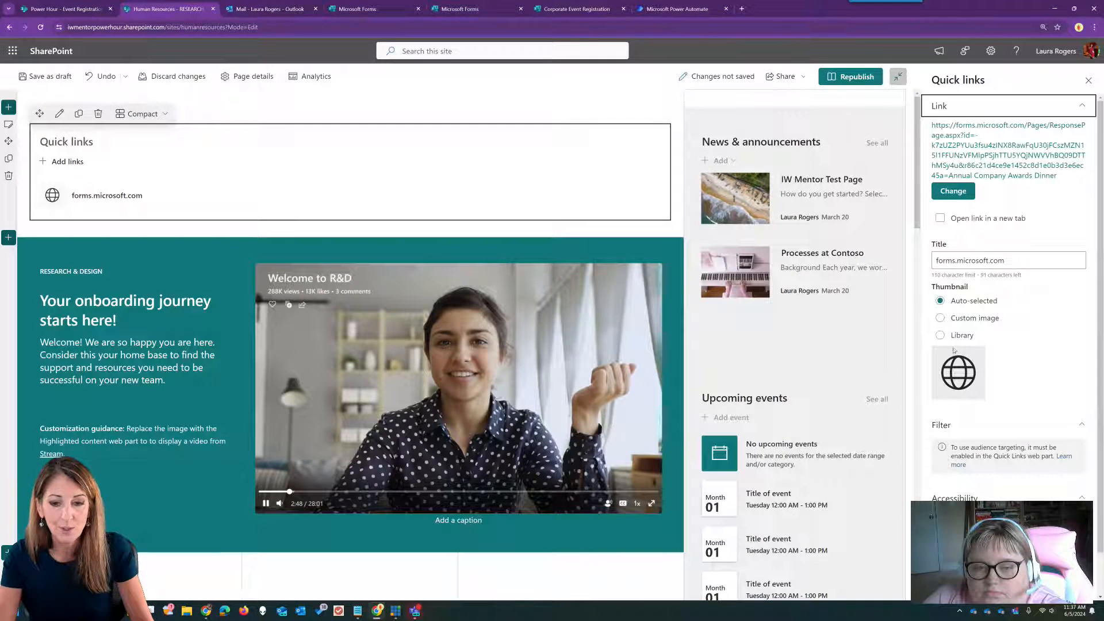
- Give the link the sqlanalyticspool library icon thumbnail and title it 'Awards Dinner'
left_click(940, 335)
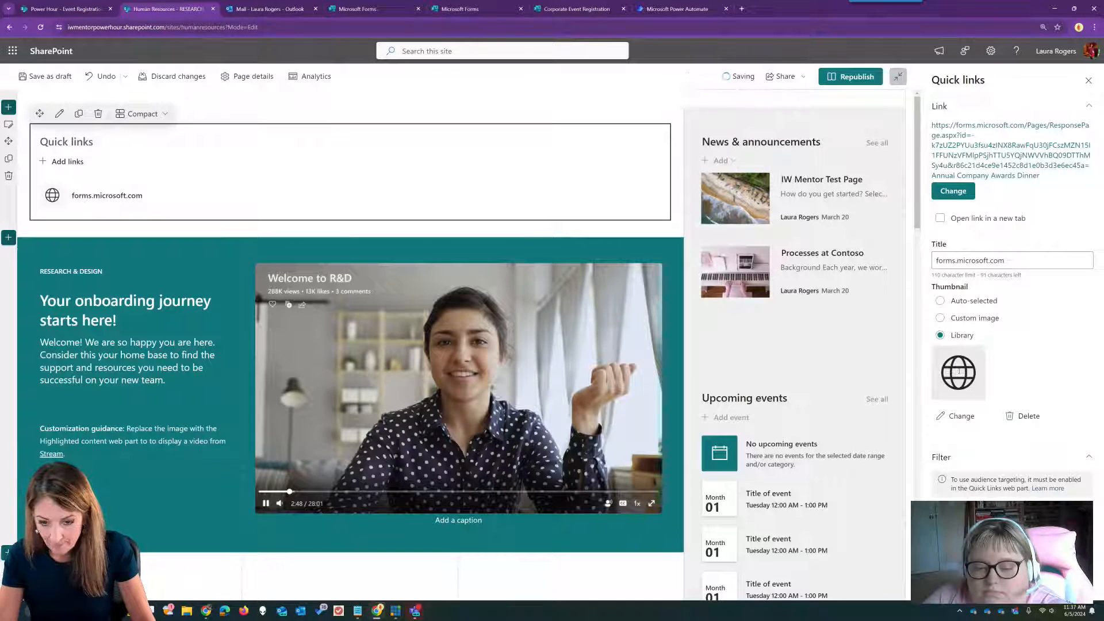
left_click(960, 415)
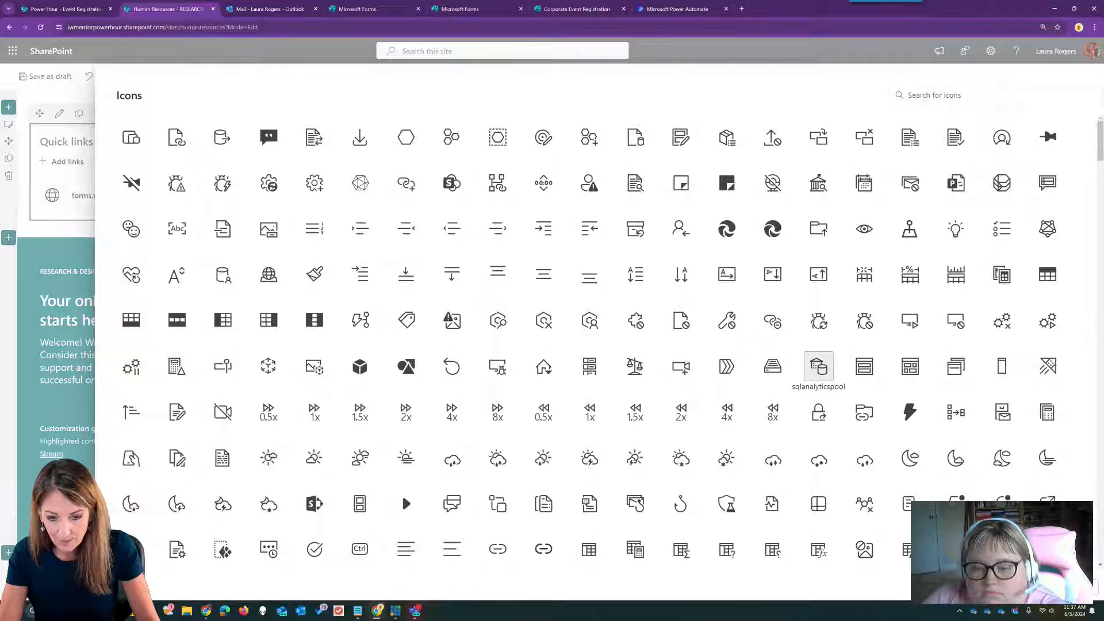
left_click(818, 366)
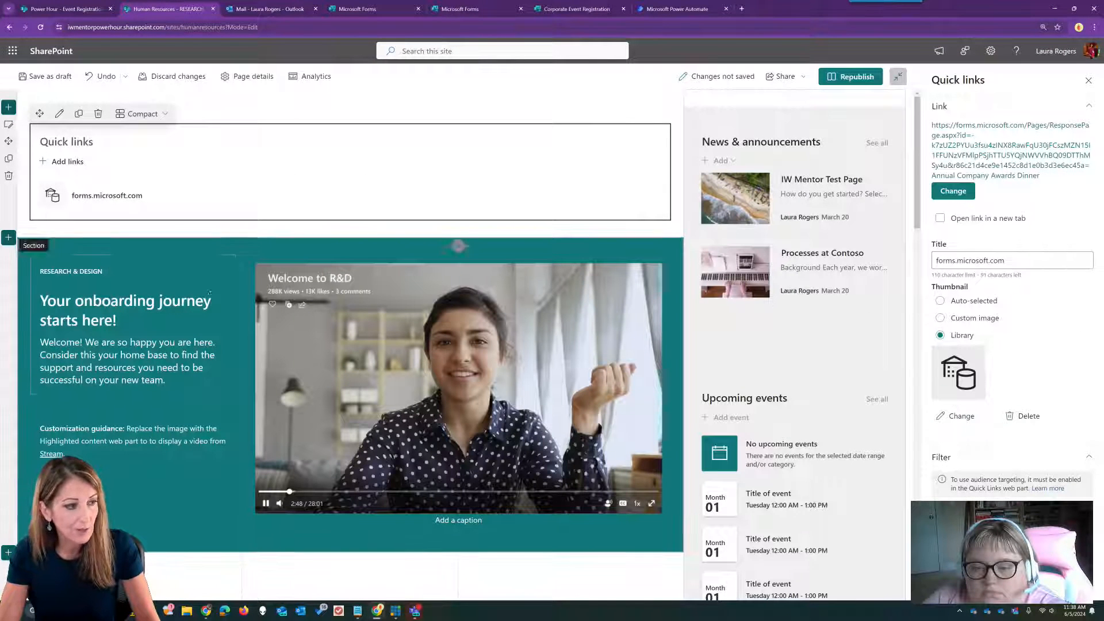
left_click_drag(1013, 261, 845, 262)
type("Awards Dinner")
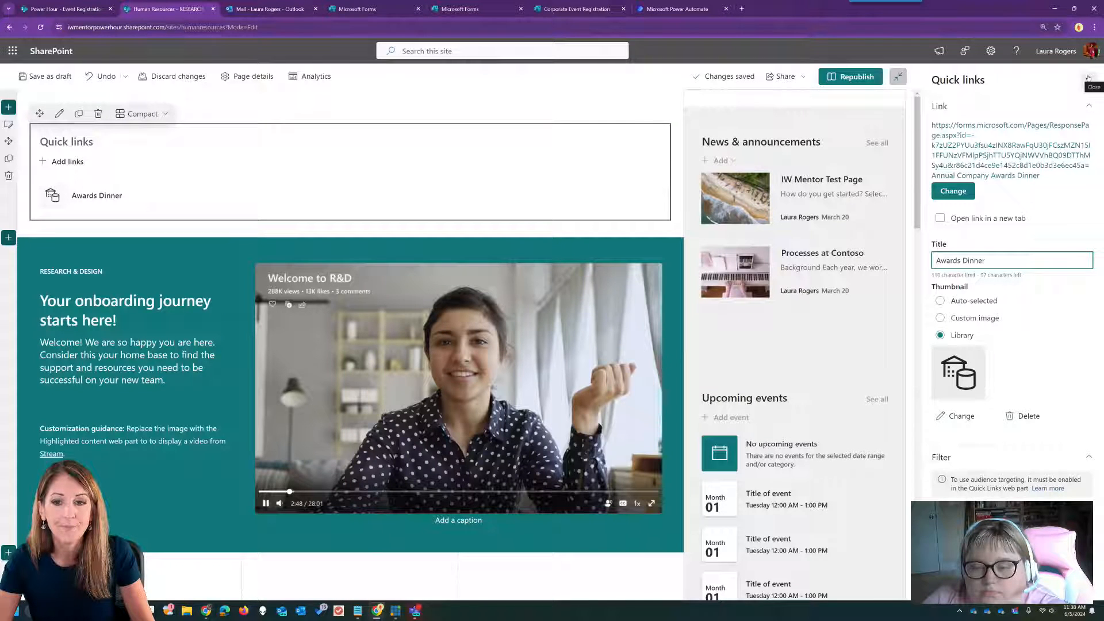
- Add another quick link to the form URL ending in 'HR New Employee Orientation'
left_click(952, 191)
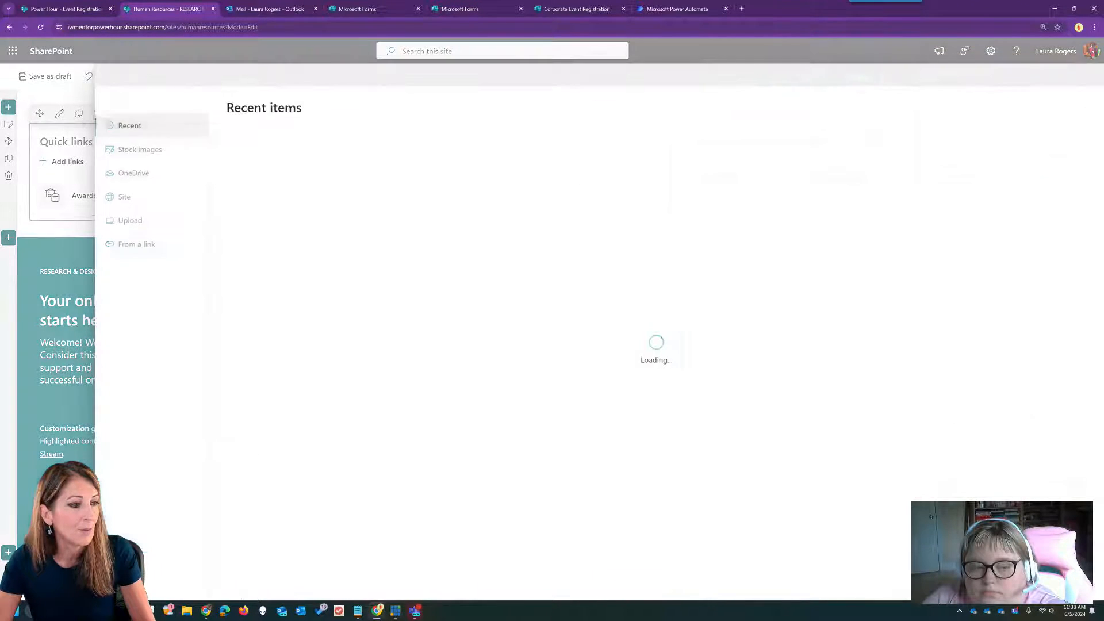
left_click(137, 249)
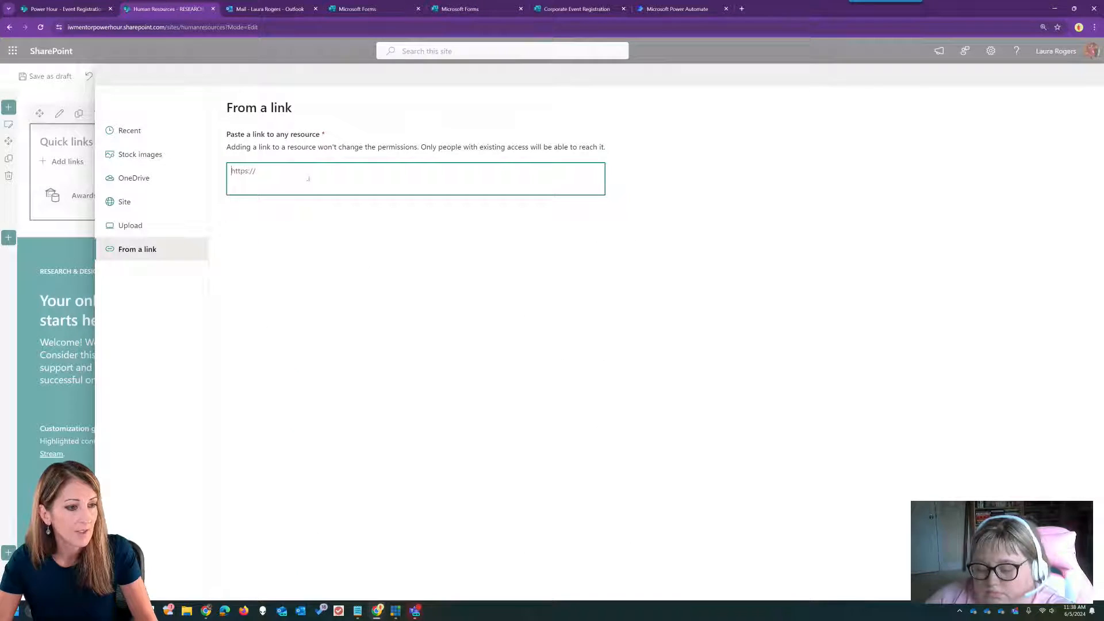
type("https://forms.microsoft.com/Pages/ResponsePage.aspx?id=-k7zUZ2PYUu3fsu4zINX8RawFqU30jFCszMZN15l1FFUNzVFMIpPSjhTTU5YQjNWVVhBQ09DTThMSy4u&r86c21d4ce9e1452c8d1e0b3d3e6ec45a=xxxevent")
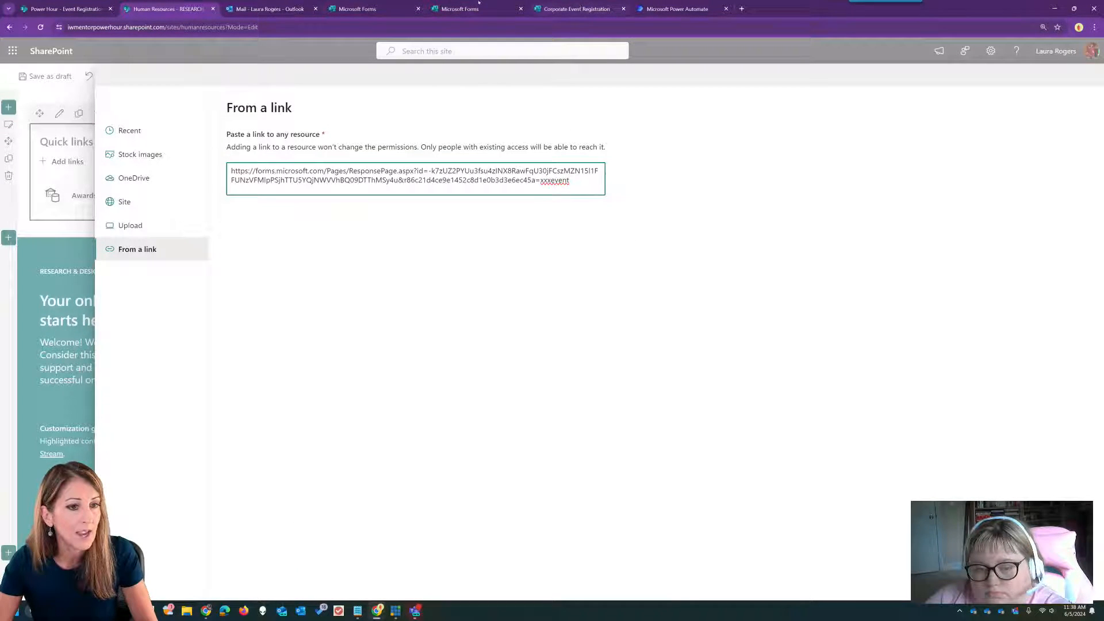
left_click(86, 8)
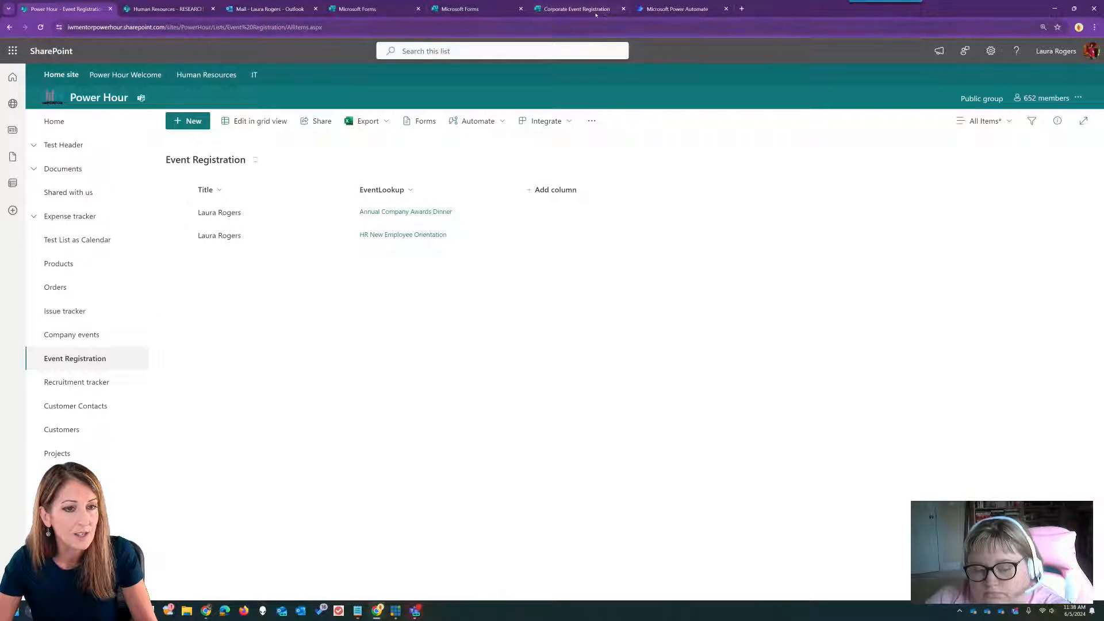
left_click(169, 9)
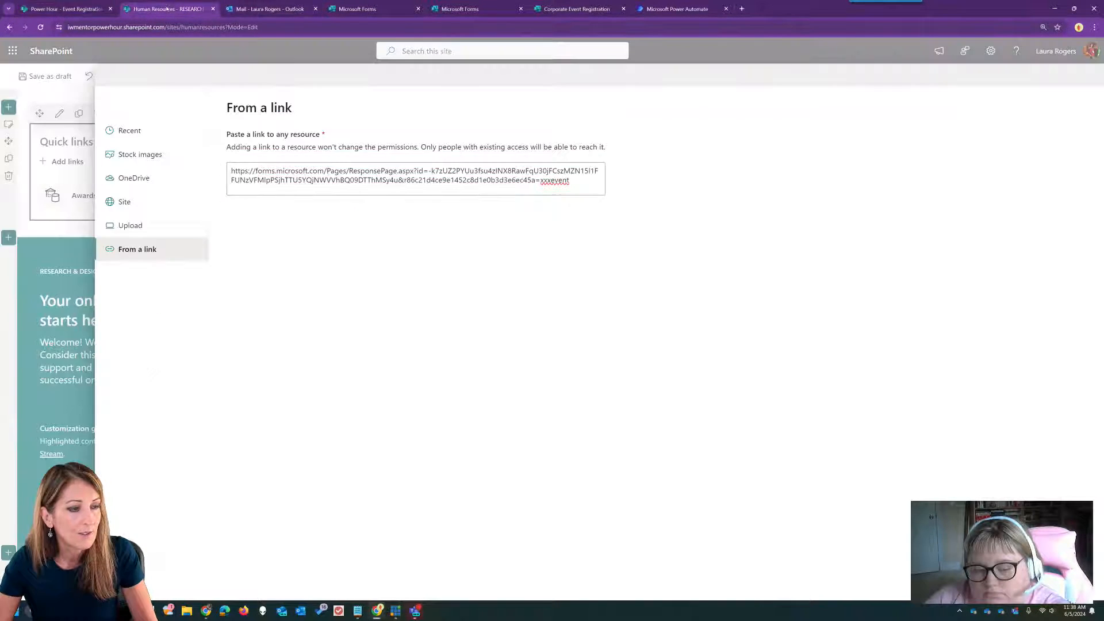
left_click_drag(540, 180, 592, 181)
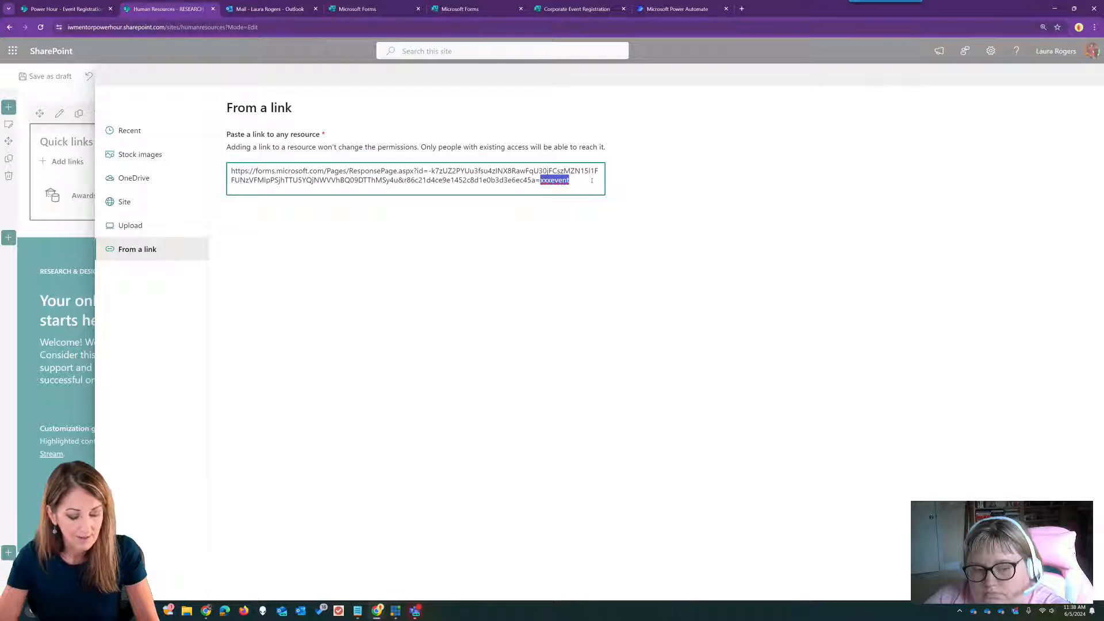
type("HR New Em")
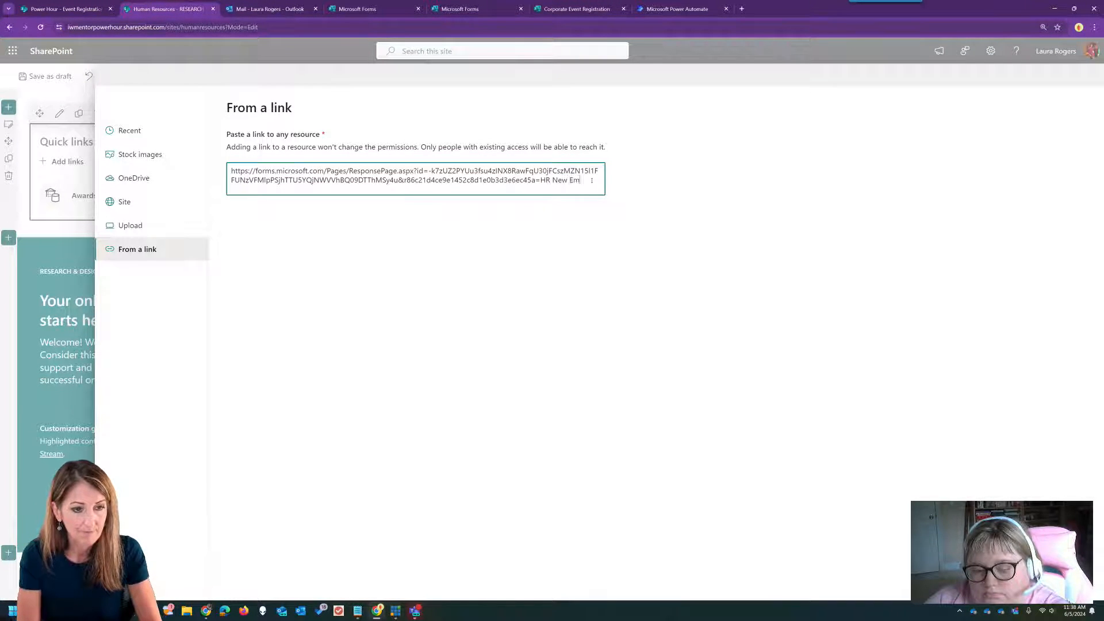
type("ployee Or")
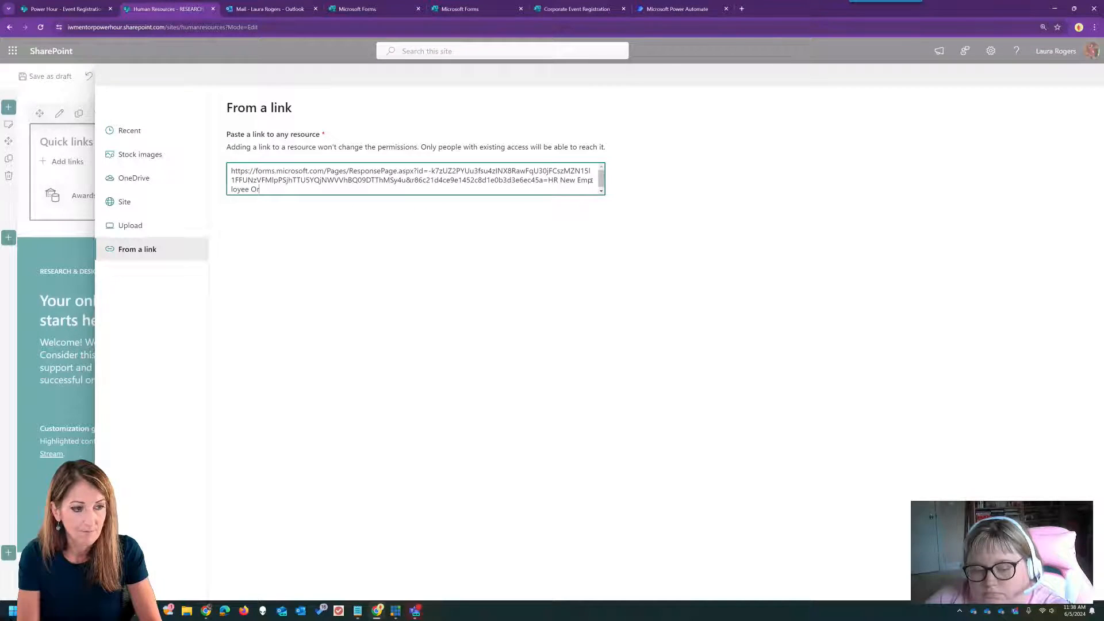
type("ientation")
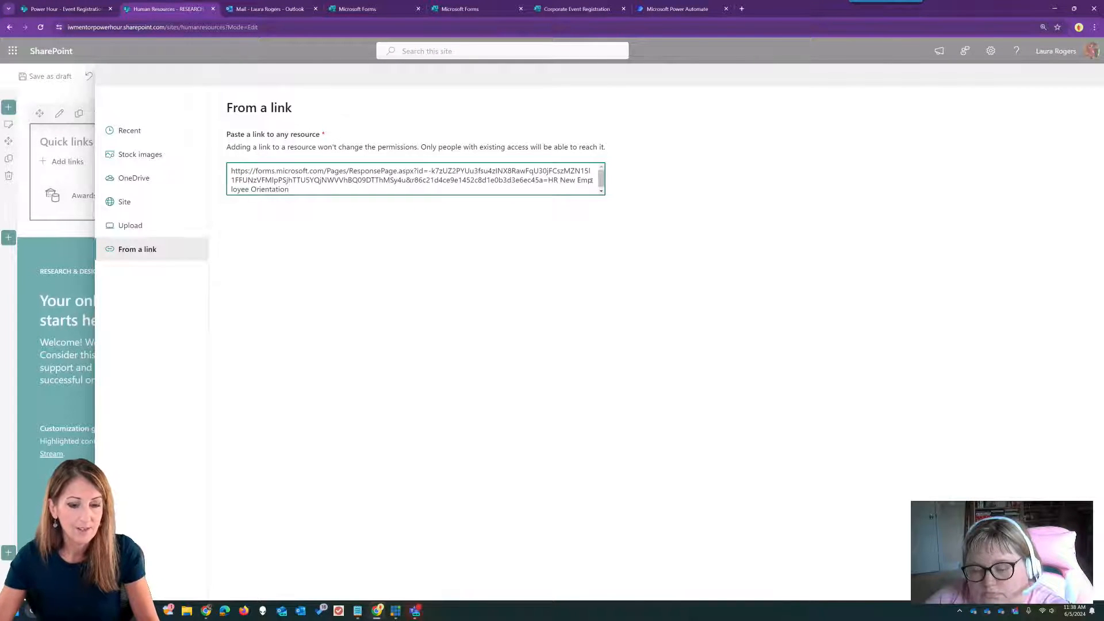
left_click(1015, 581)
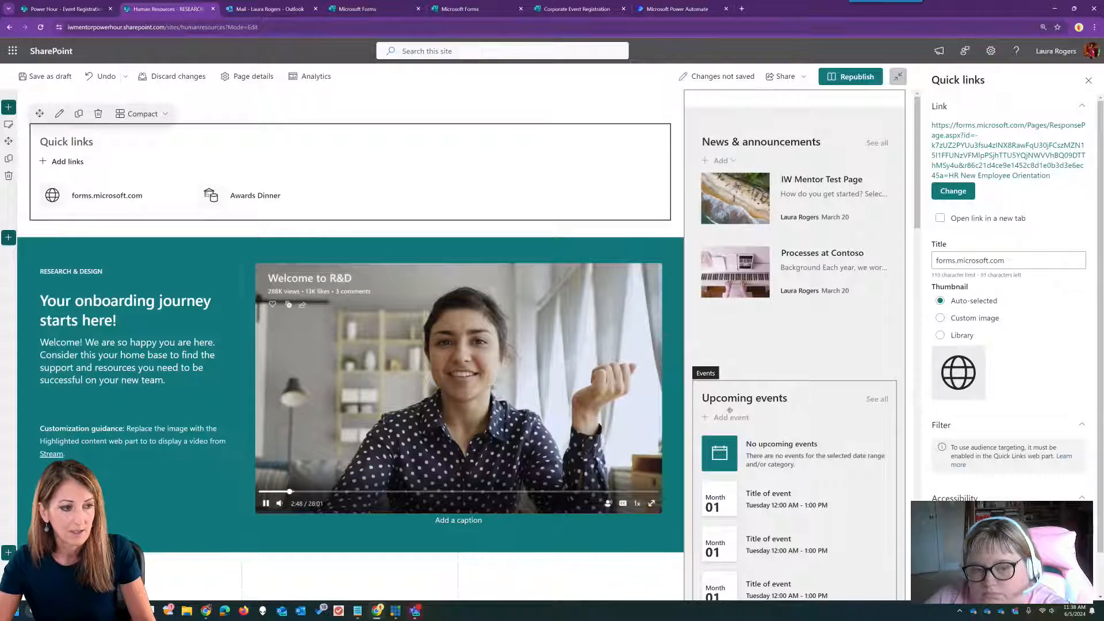
- Give this link the lightning bolt library icon and the title 'Orientation', then close its properties
left_click(940, 318)
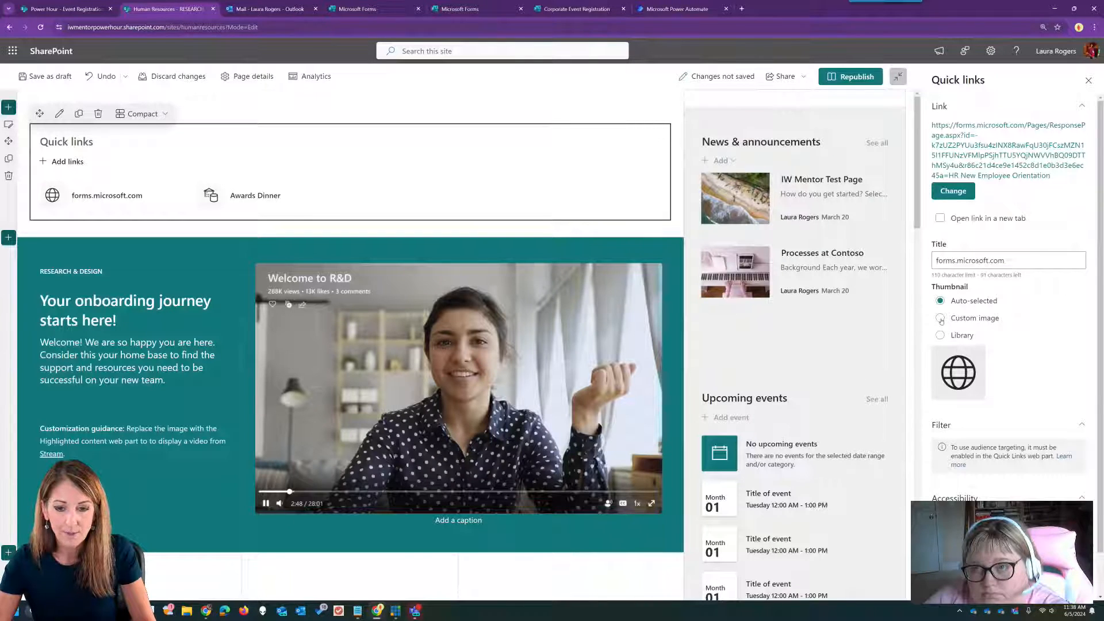
left_click(940, 335)
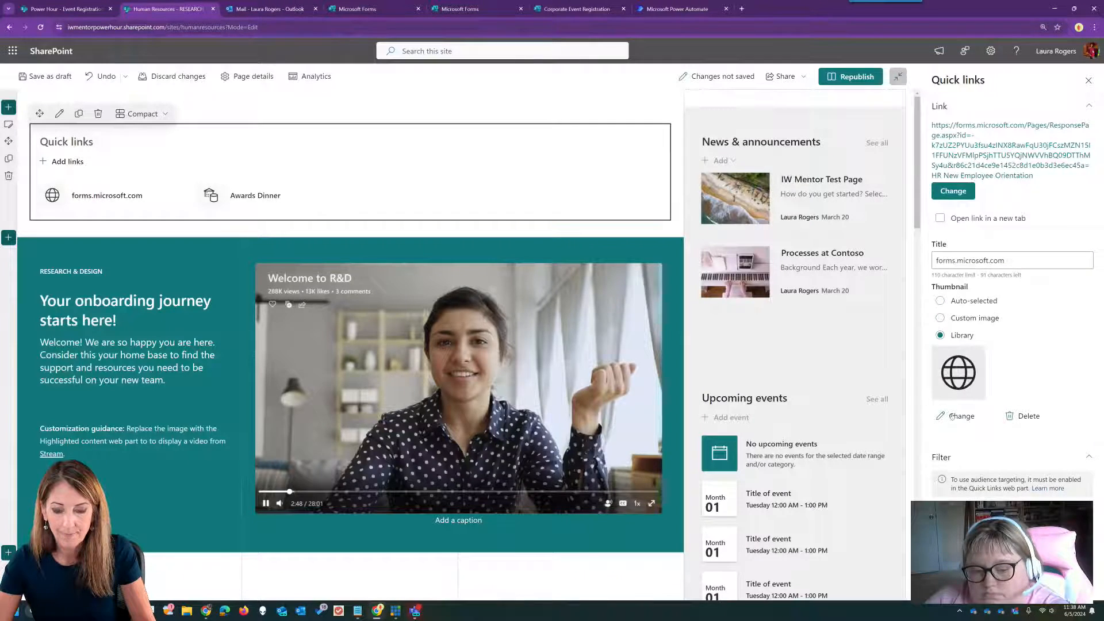
left_click(959, 416)
double_click(910, 412)
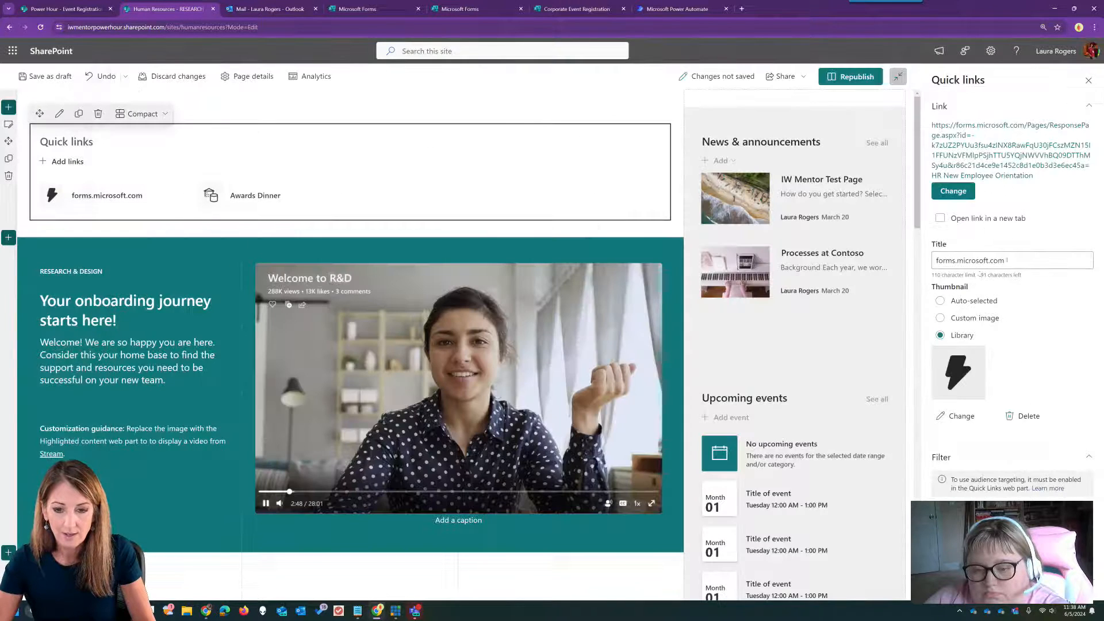
left_click_drag(1006, 260, 936, 260)
type("f")
key("BackSpace")
type("Oriend")
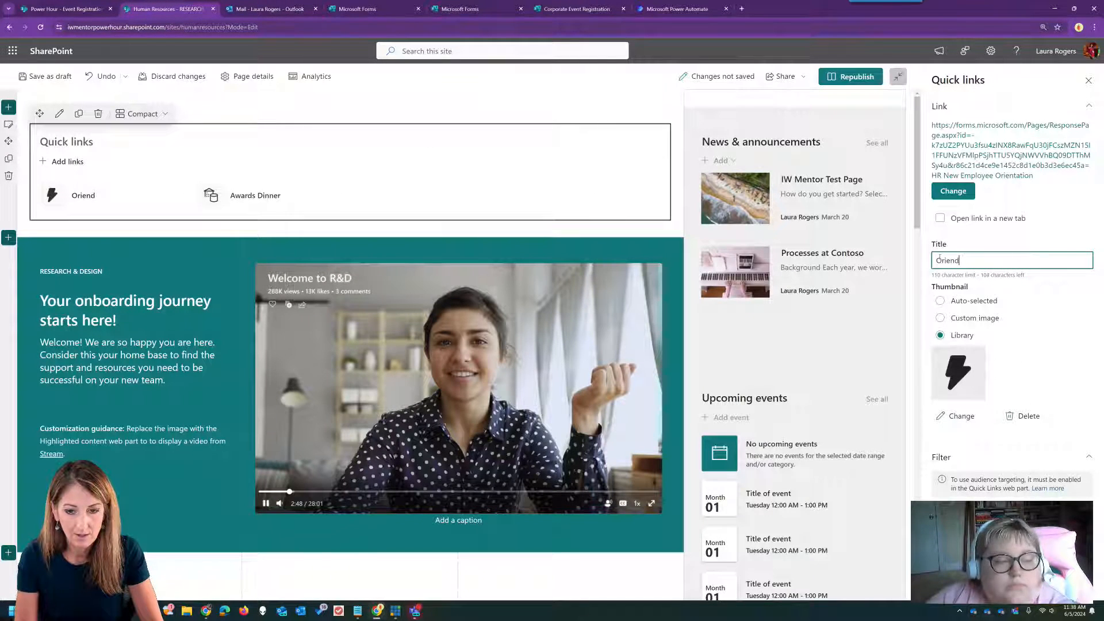
key("BackSpace")
type("tation")
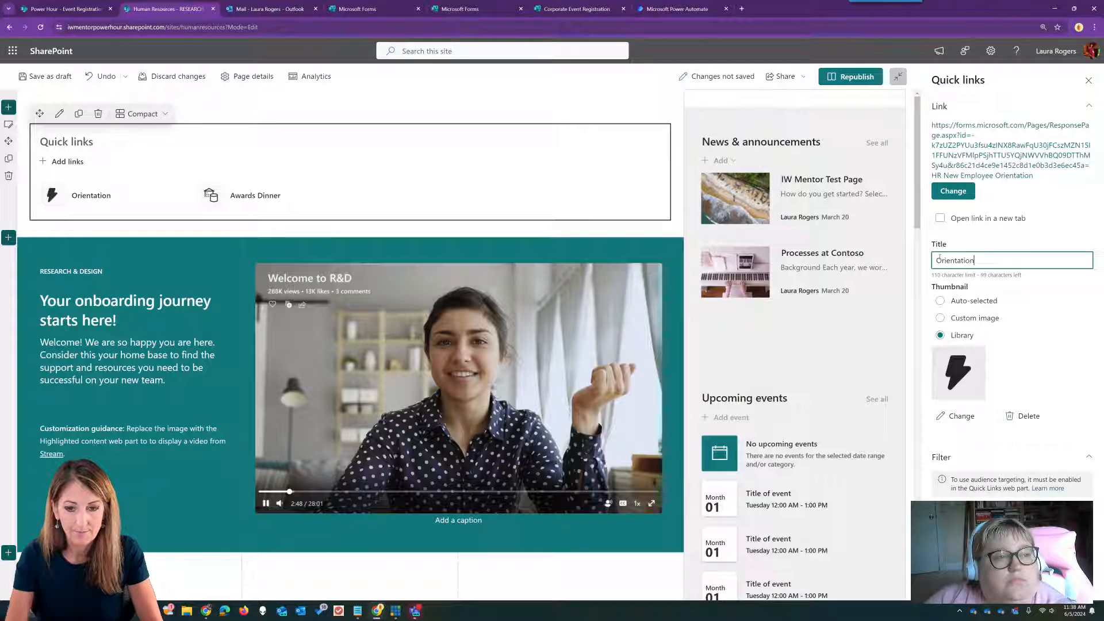
left_click(1088, 79)
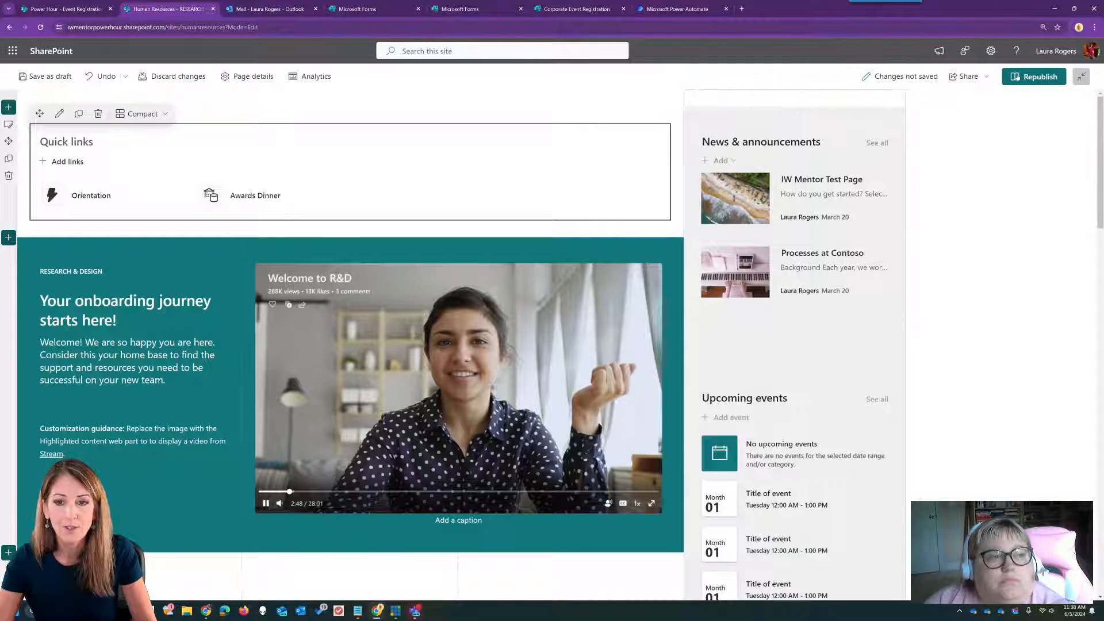
- Republish the Human Resources page and confirm in the Ready to republish? dialog
left_click(1035, 77)
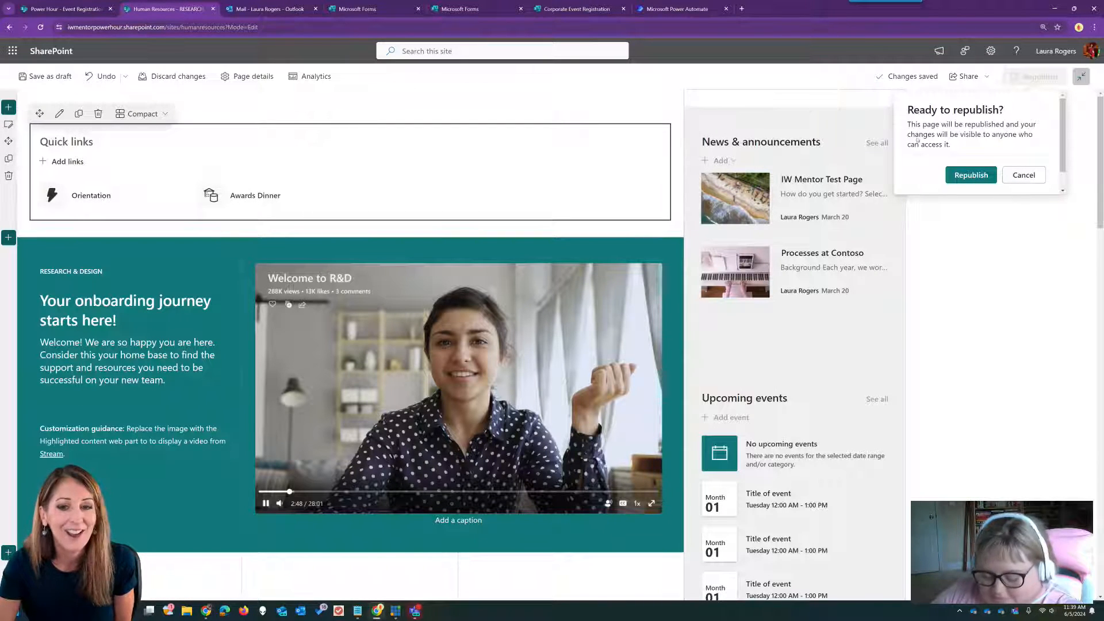
left_click(978, 175)
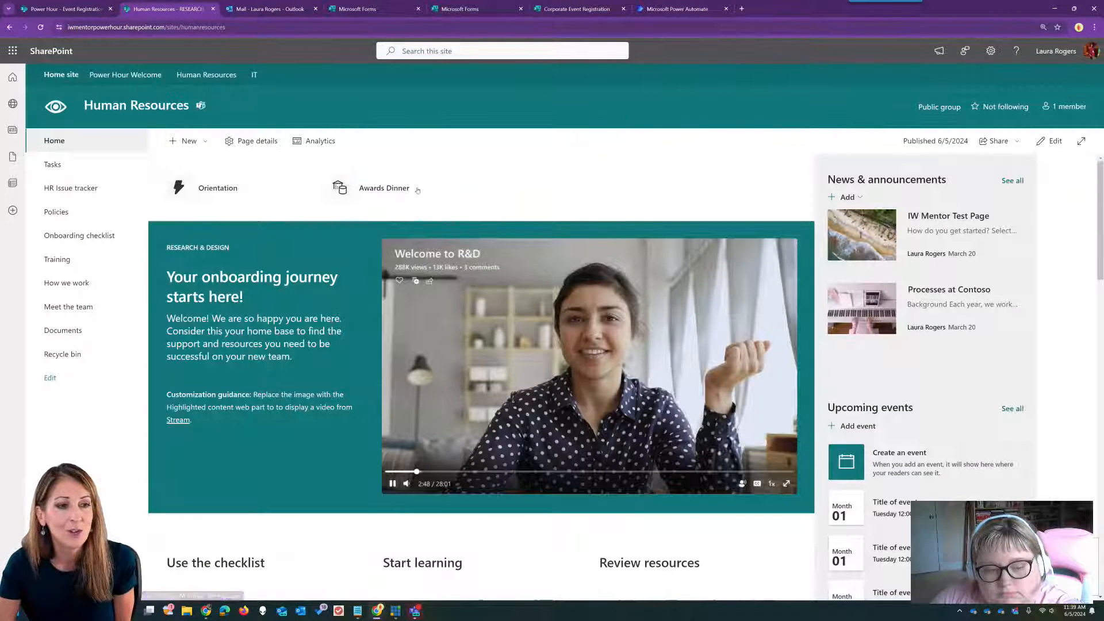
- Verify the Orientation and Awards Dinner links prefill their event names, then open Company events
left_click(208, 187)
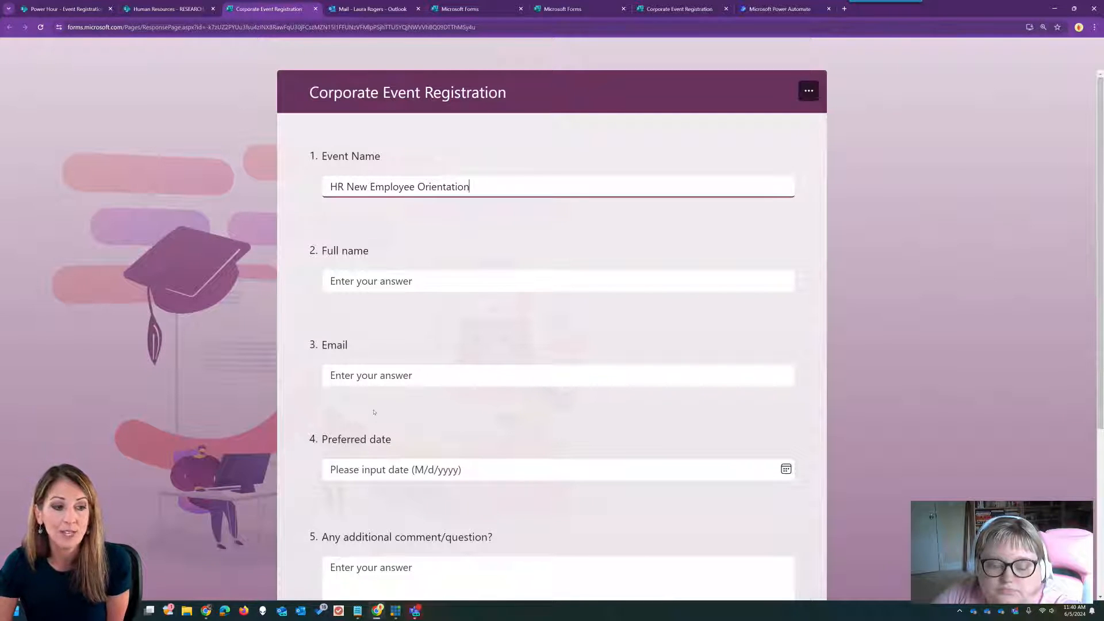
left_click(385, 373)
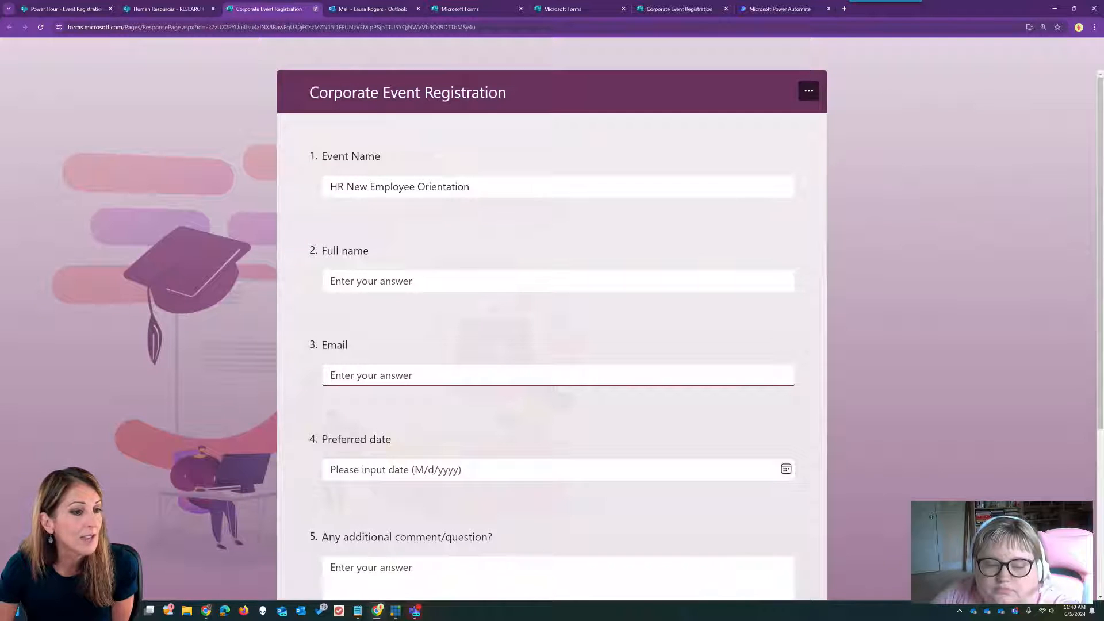
left_click(314, 9)
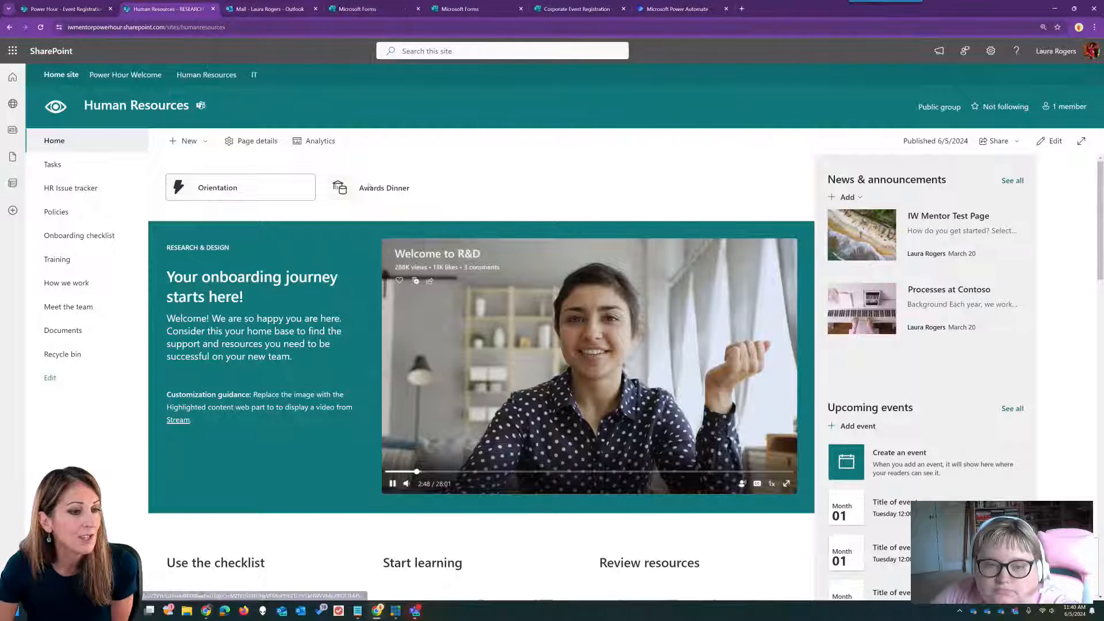
left_click(350, 193)
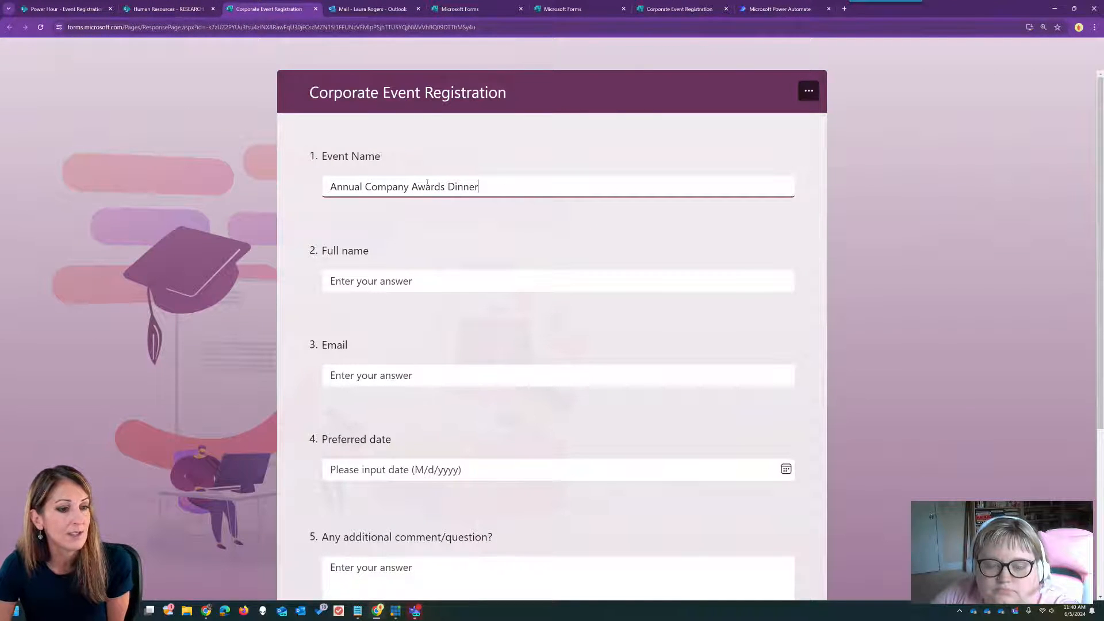
left_click(315, 9)
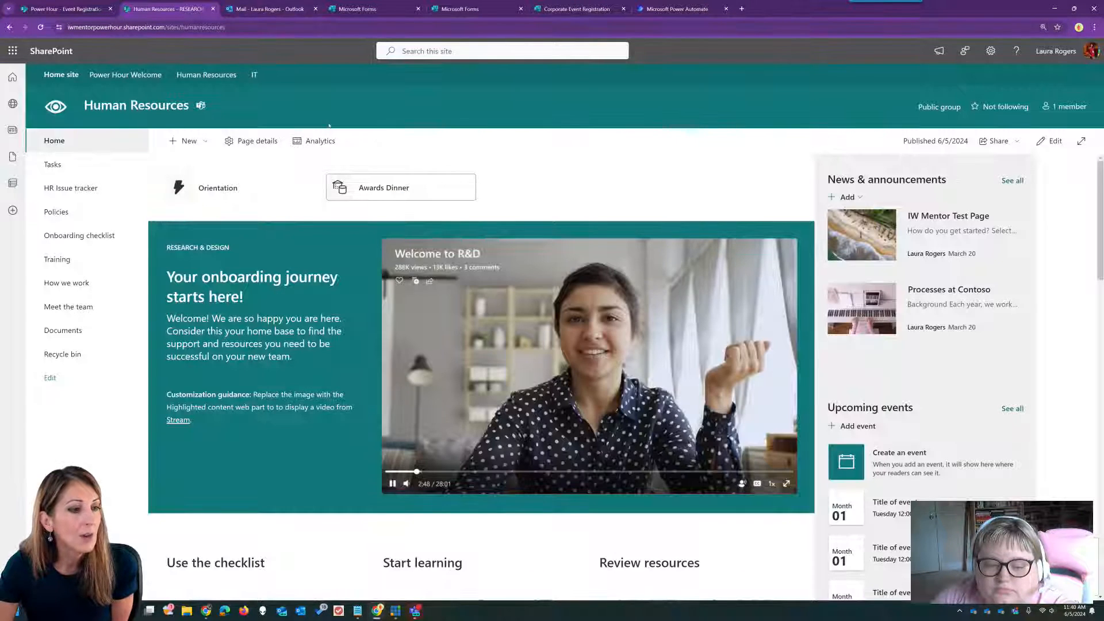
left_click(64, 9)
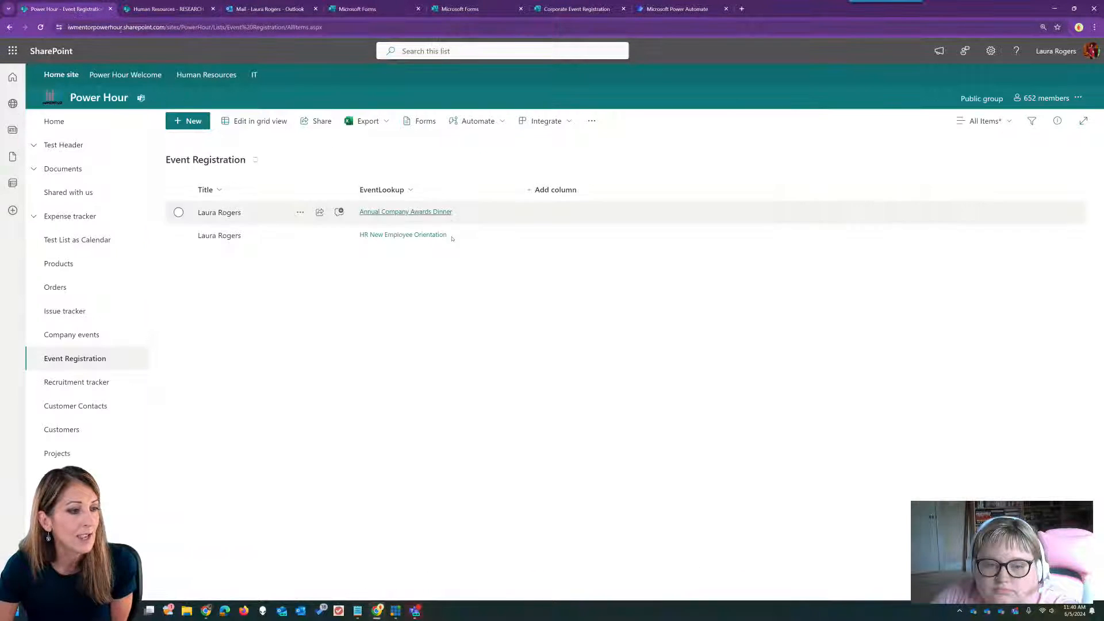
left_click(83, 335)
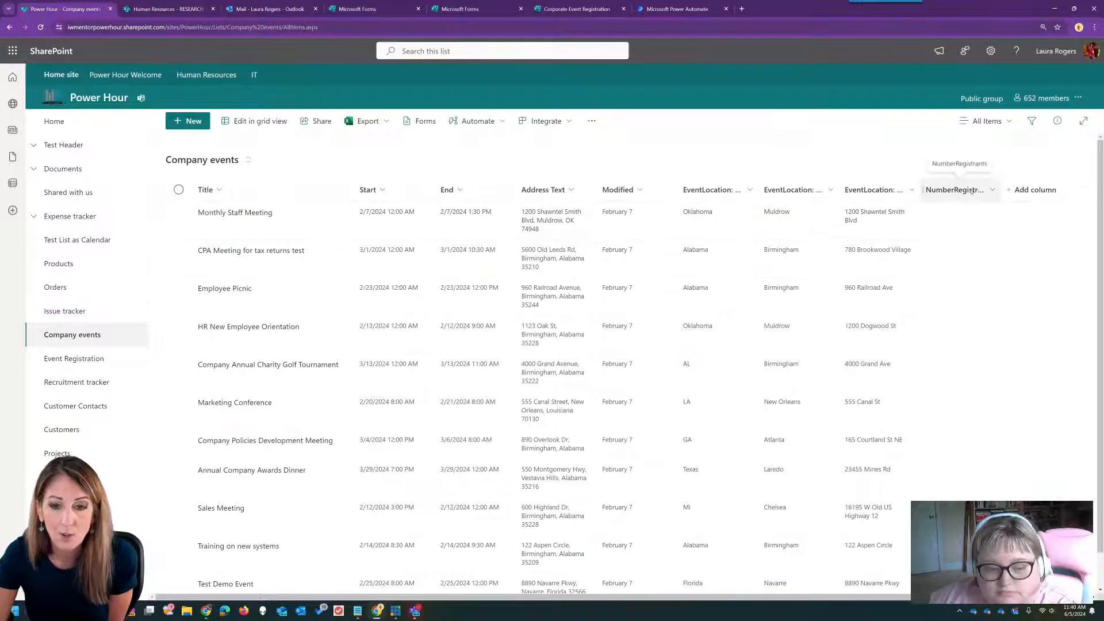
- Create a single line of text column named 'Button' in the Company events list
left_click(1022, 191)
left_click(1017, 381)
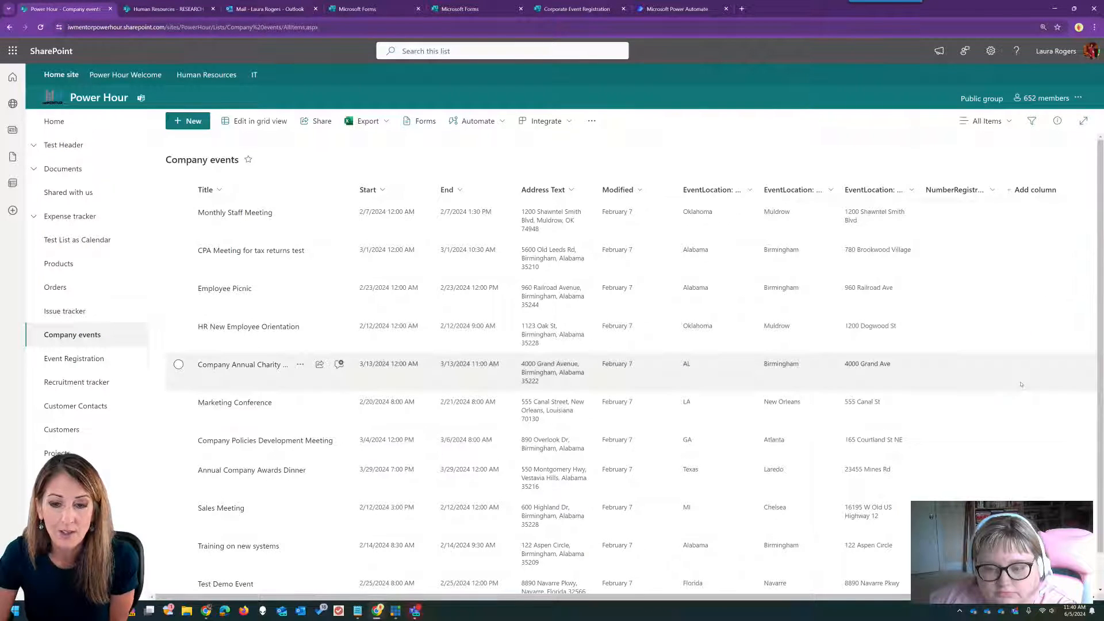
type("Button")
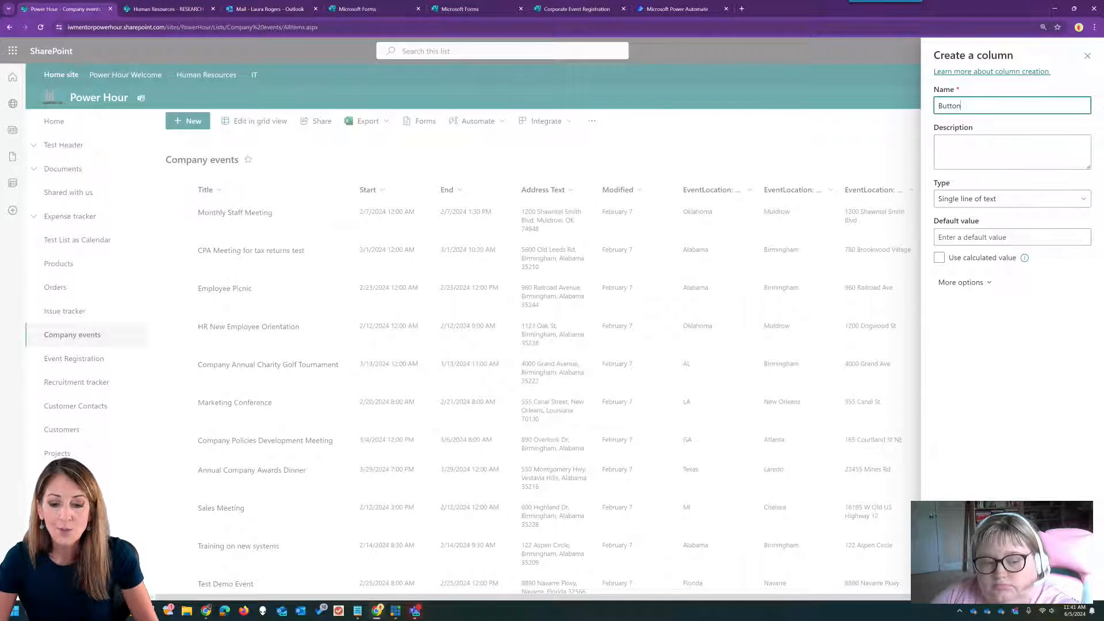
key("Return")
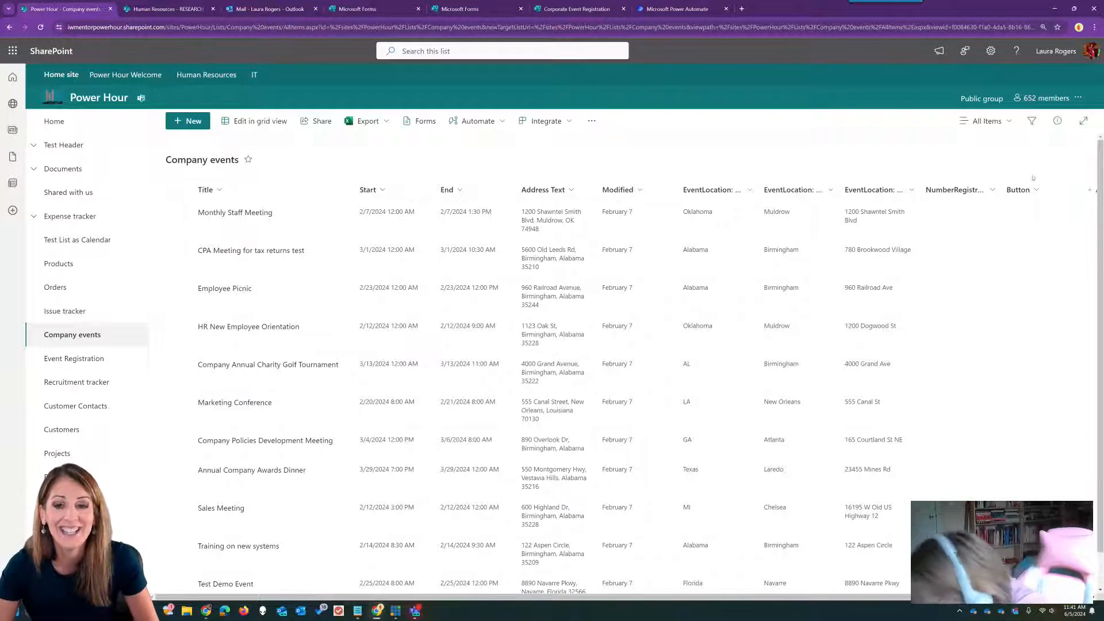
- Open the Button column's formatting in Advanced JSON mode and its Learn more help article
left_click(1016, 194)
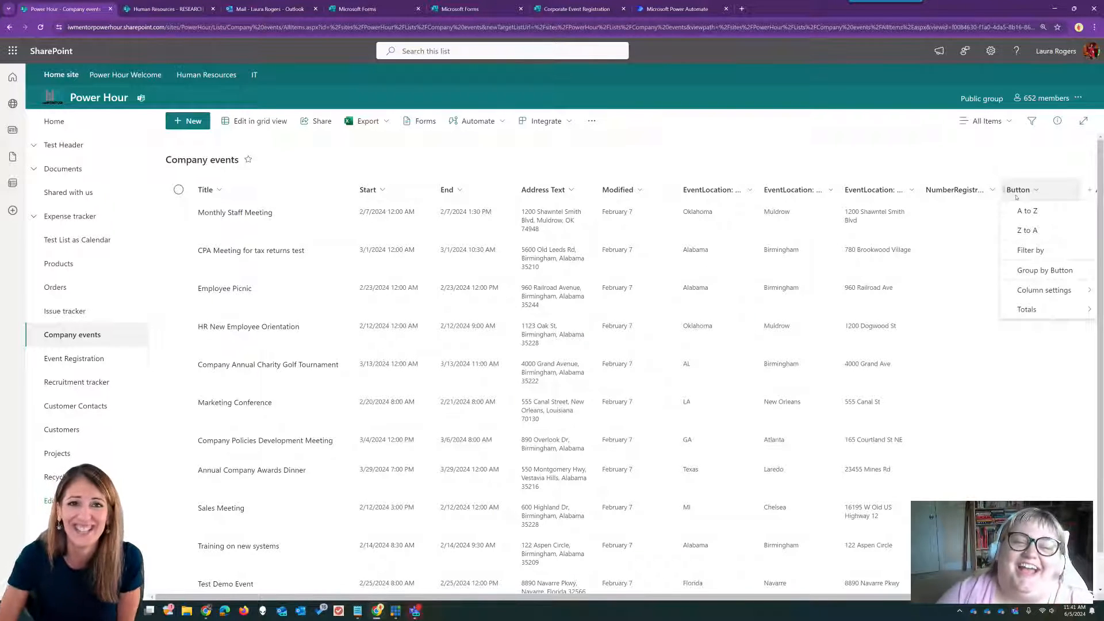
mouse_move(1023, 291)
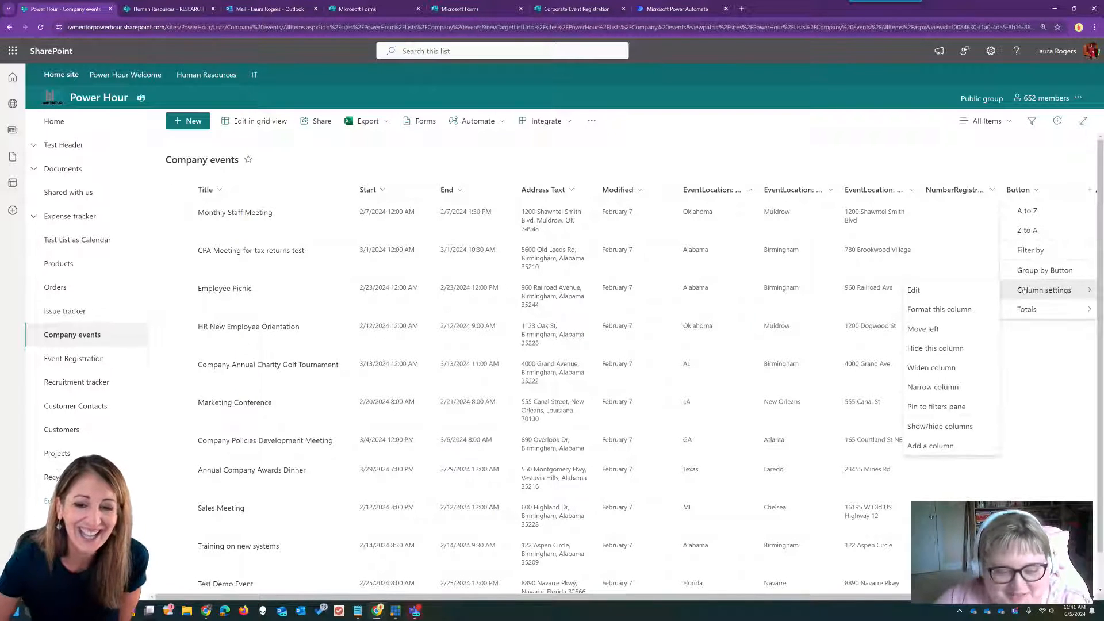
left_click(955, 309)
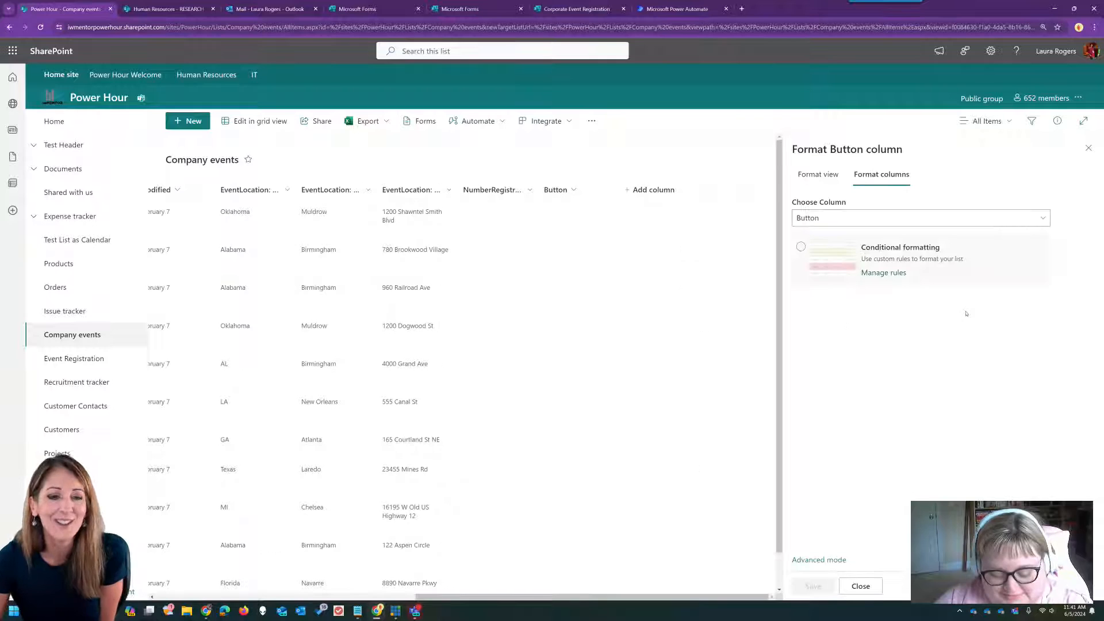
left_click(819, 560)
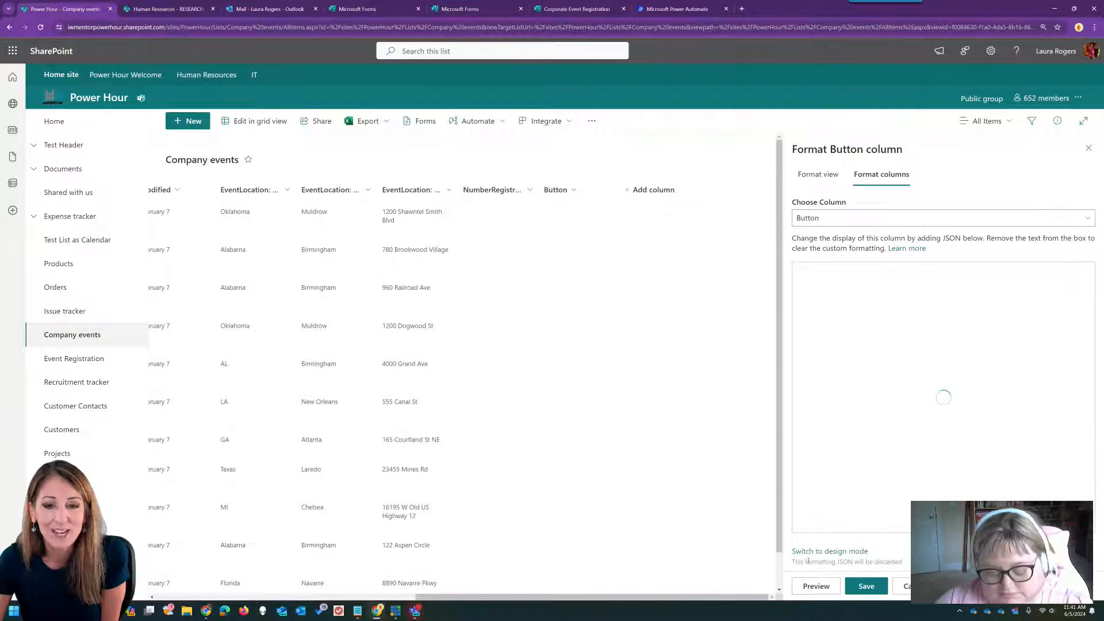
left_click(915, 249)
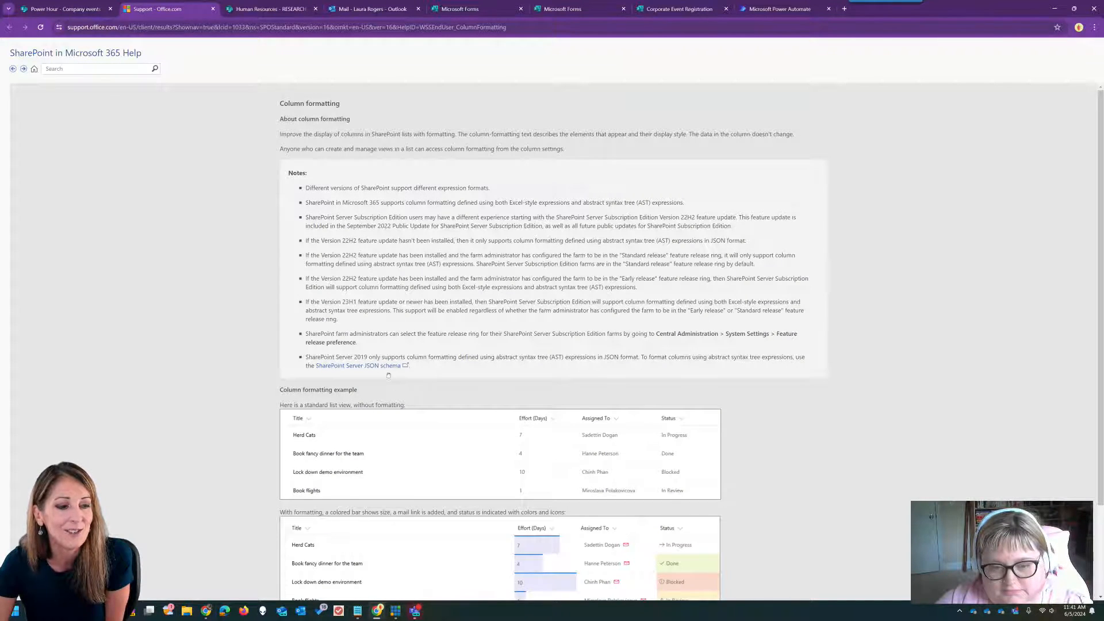
- Open the column formatting JSON reference and copy the 'Turn field values into hyperlinks (basic)' example
scroll(629, 246, "down", 1)
scroll(629, 246, "down", 1)
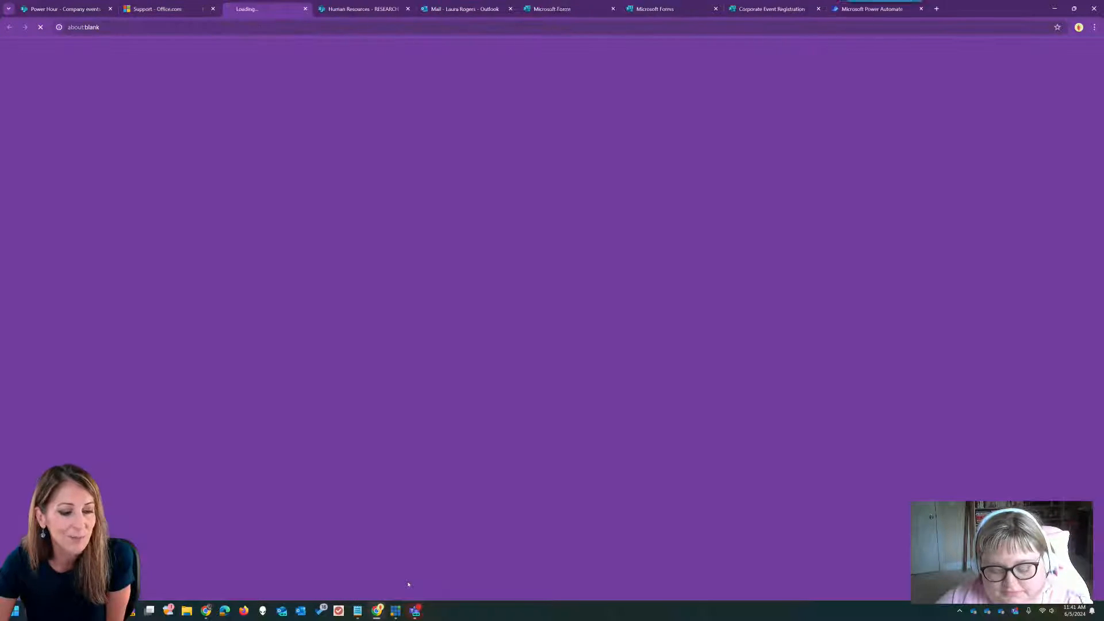
left_click(408, 582)
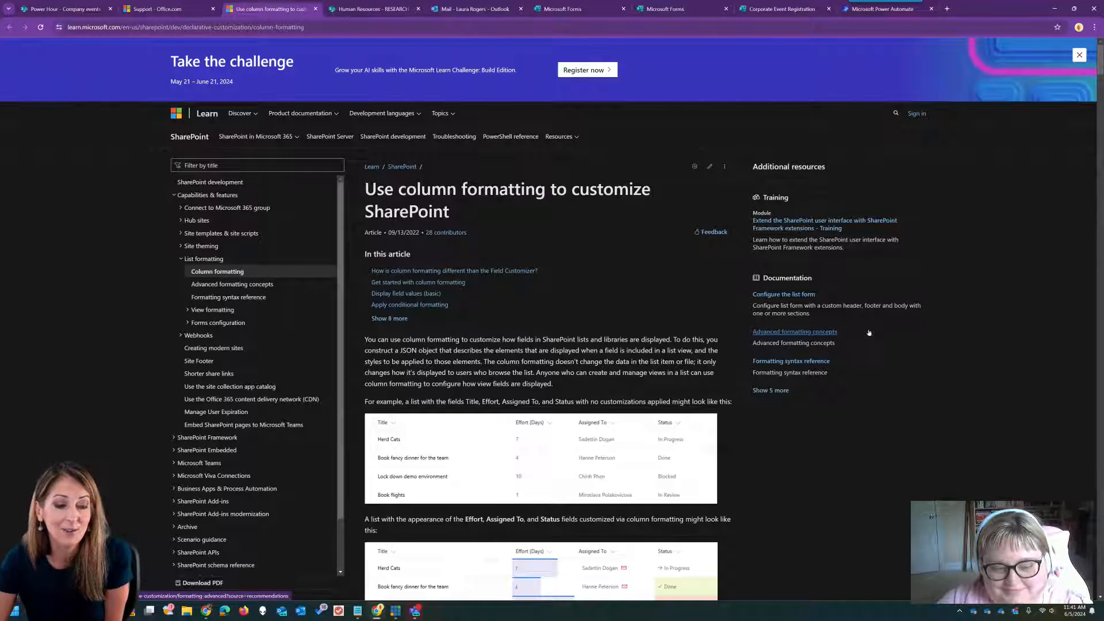
scroll(635, 310, "down", 4)
scroll(636, 311, "down", 10)
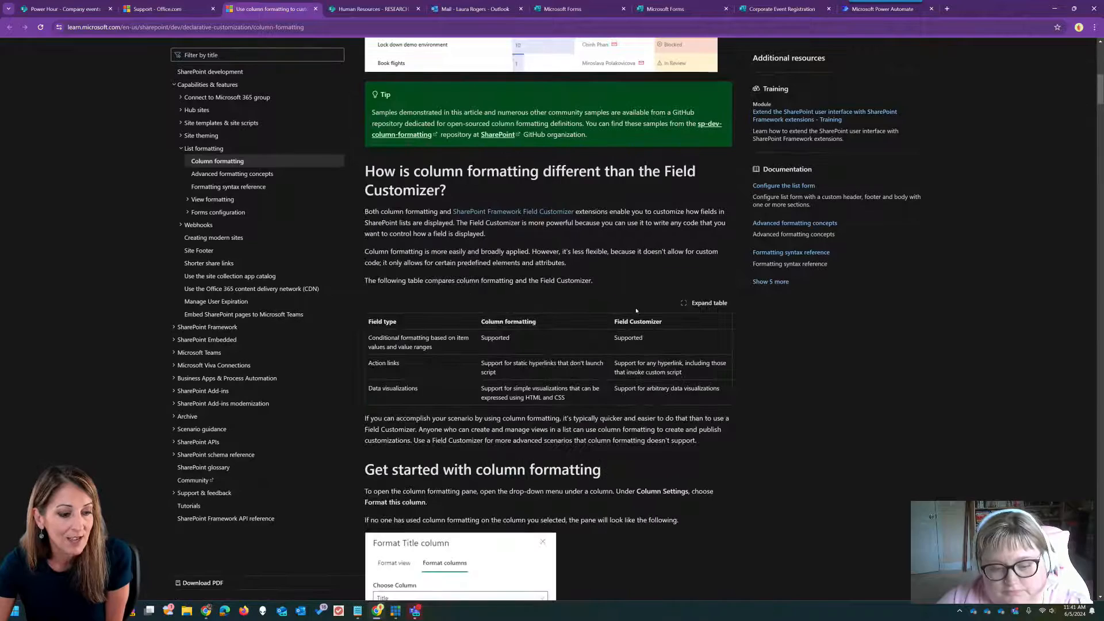
scroll(635, 311, "down", 7)
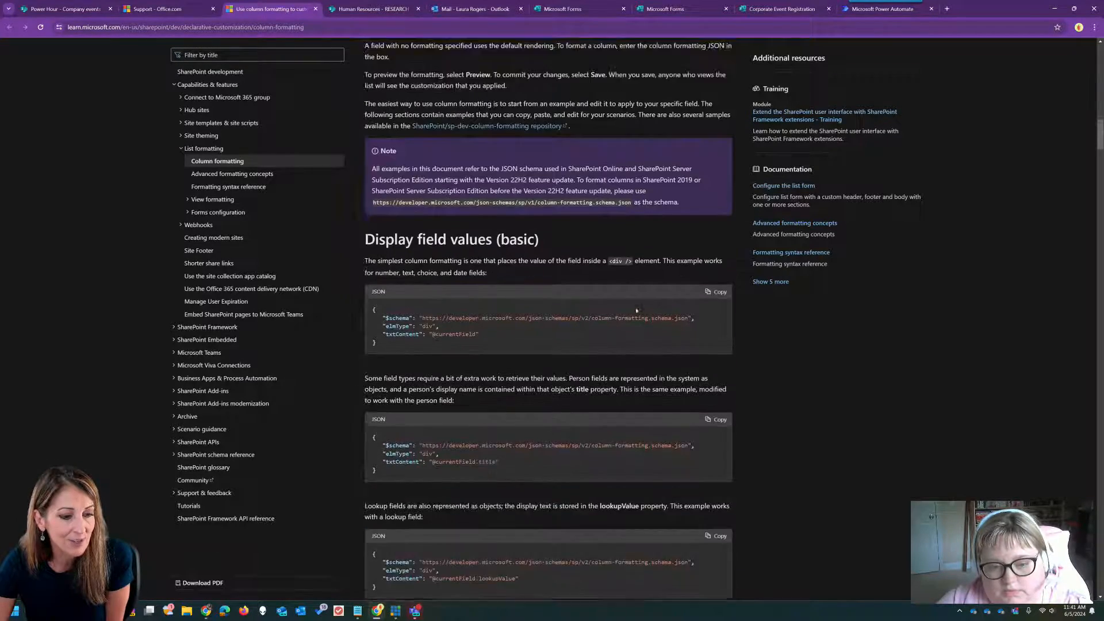
scroll(635, 310, "down", 5)
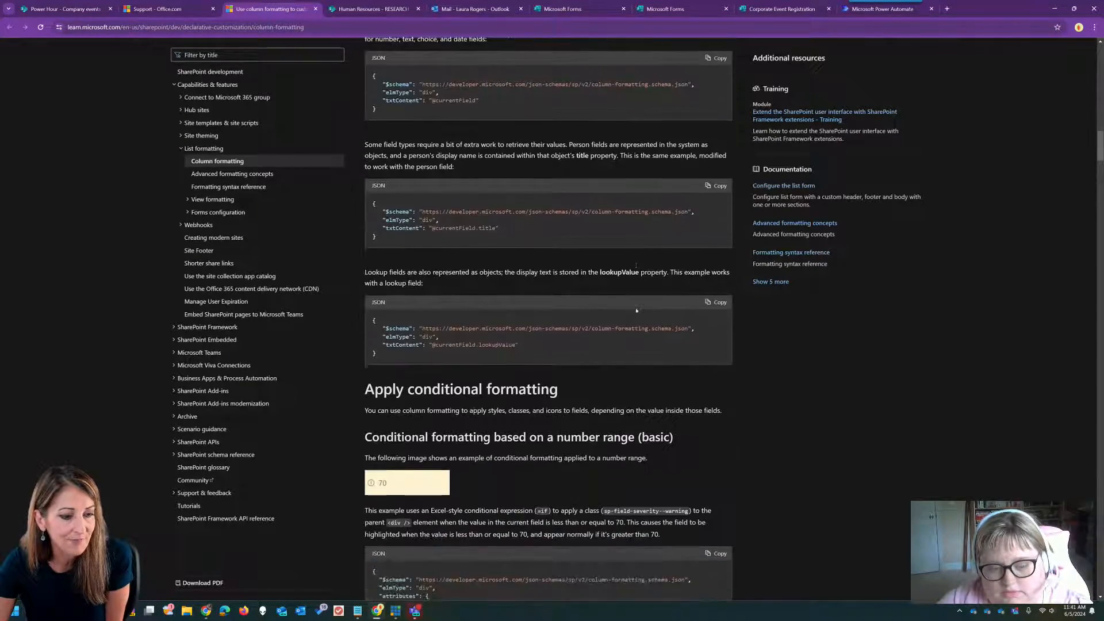
scroll(624, 296, "down", 14)
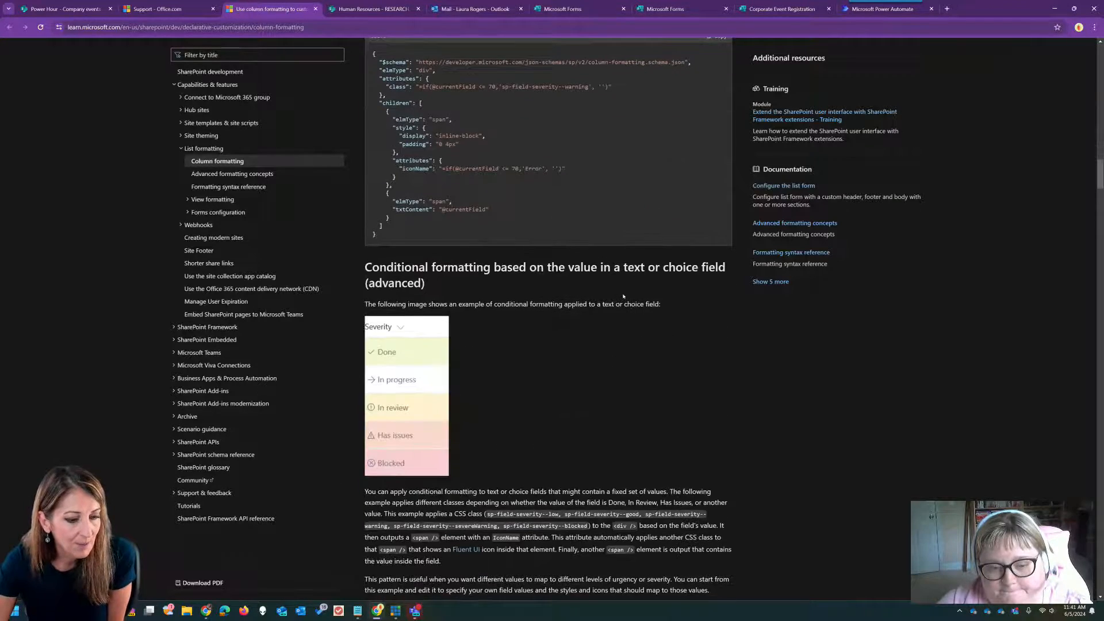
scroll(548, 319, "down", 8)
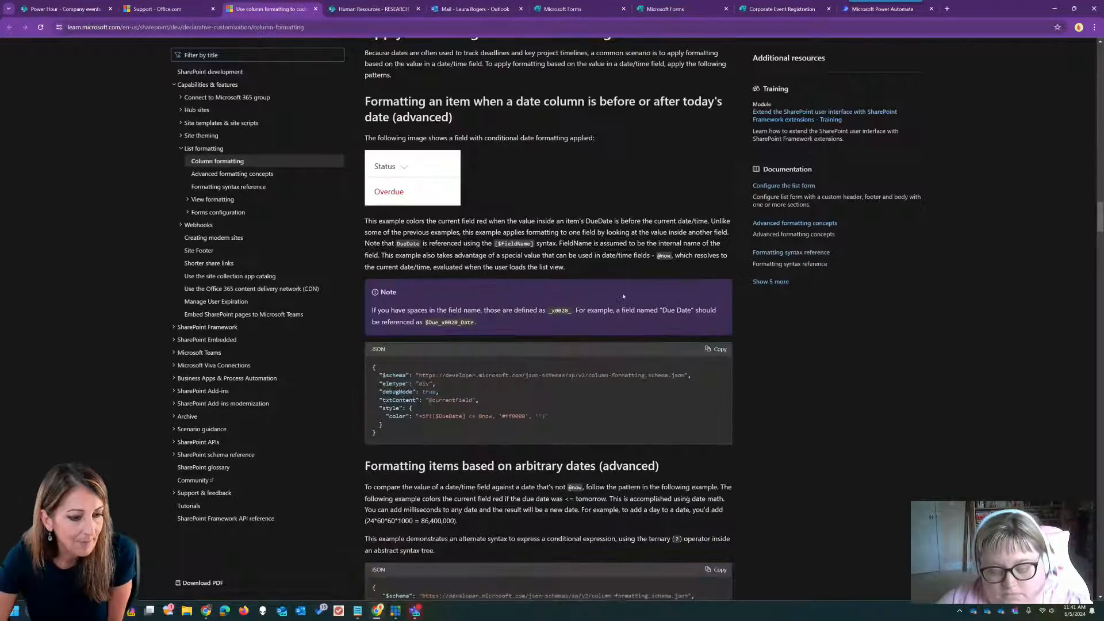
scroll(623, 298, "down", 14)
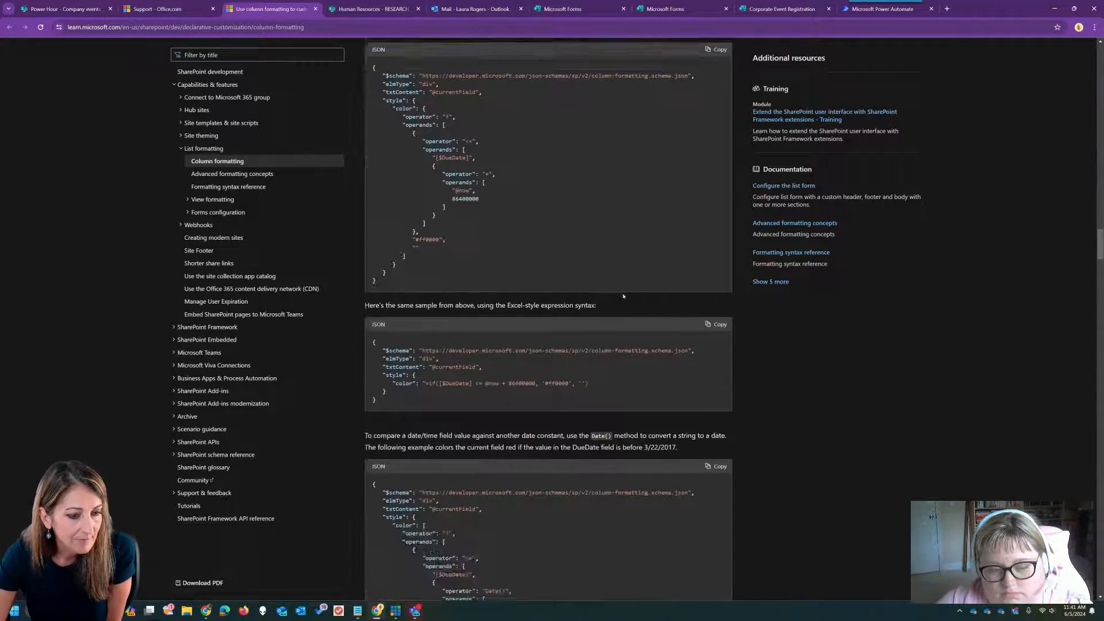
scroll(623, 296, "down", 6)
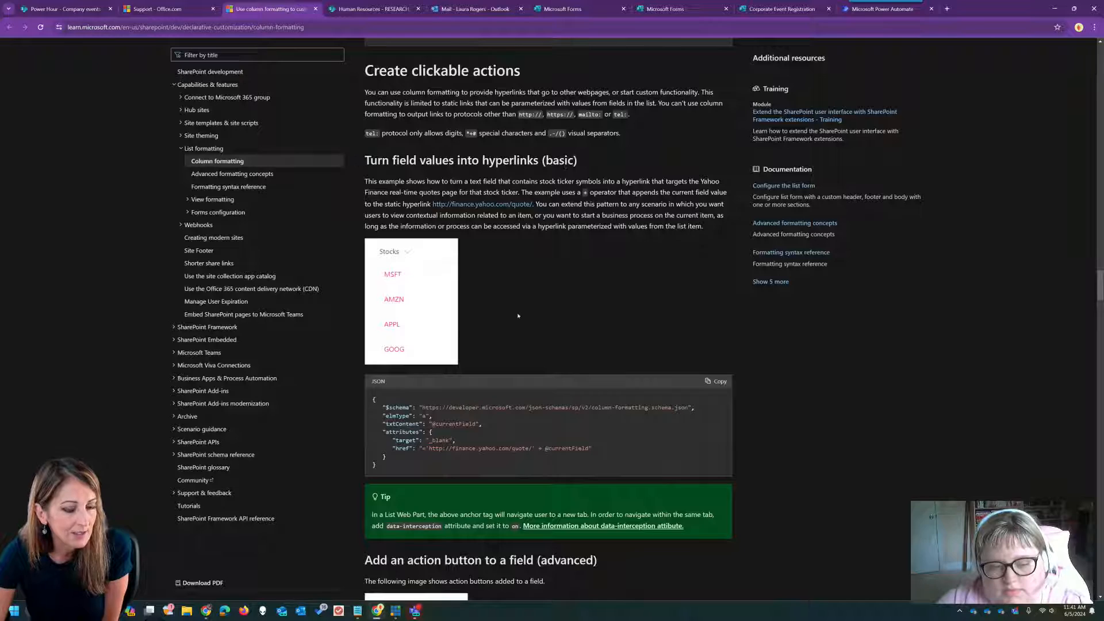
scroll(517, 315, "down", 2)
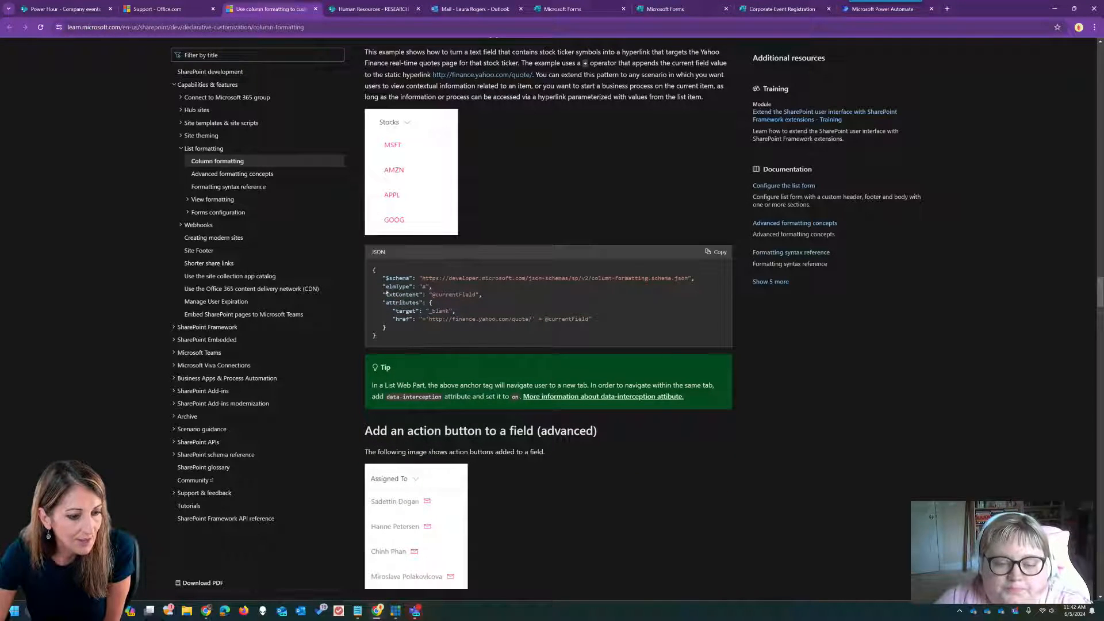
left_click(717, 253)
- Close the unneeded Forms and mail tabs and return to the Company events list
left_click(779, 5)
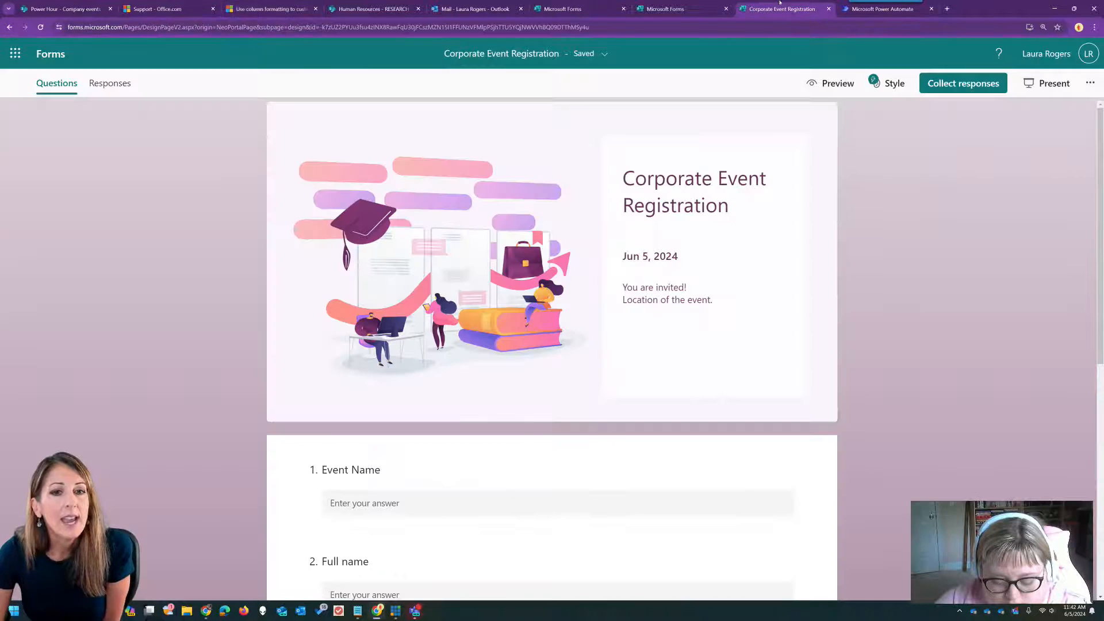
left_click(829, 9)
left_click(726, 8)
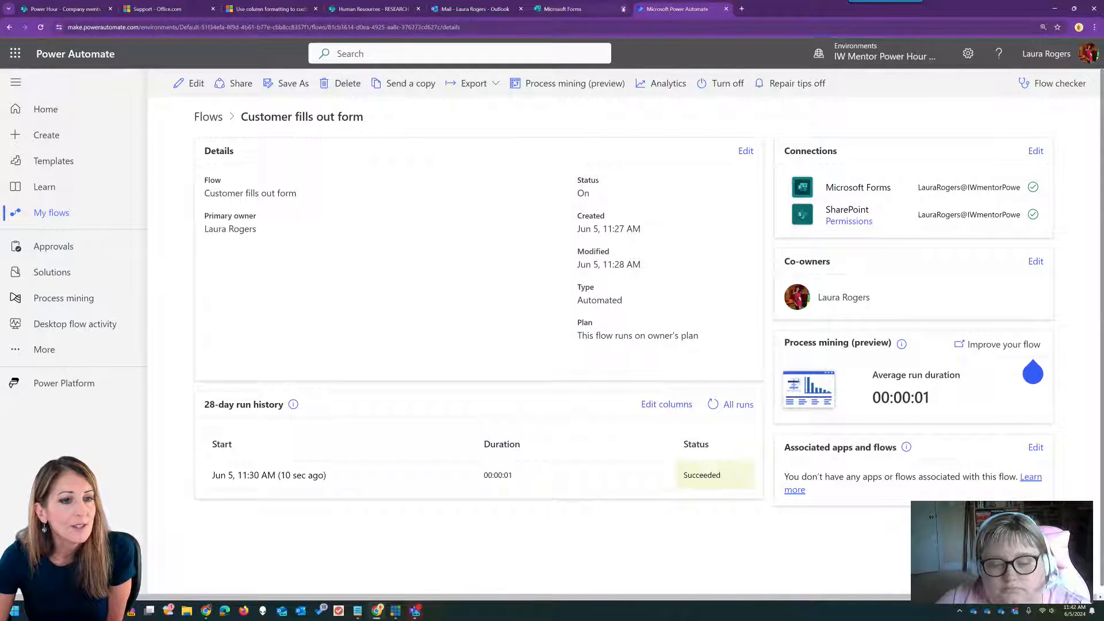
left_click(623, 9)
left_click(457, 9)
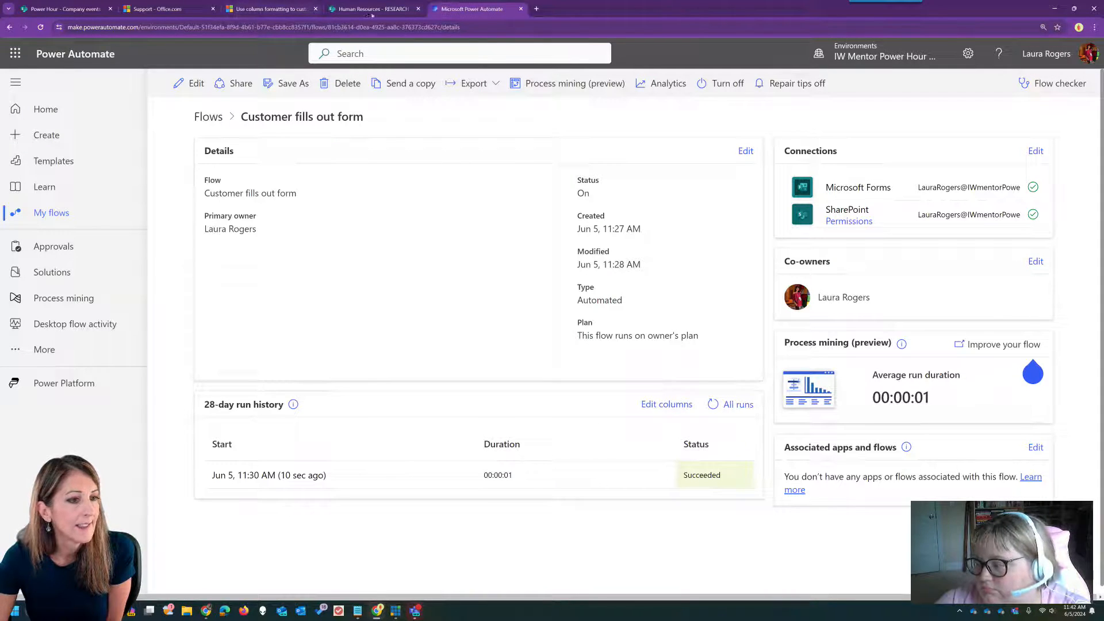
left_click(98, 9)
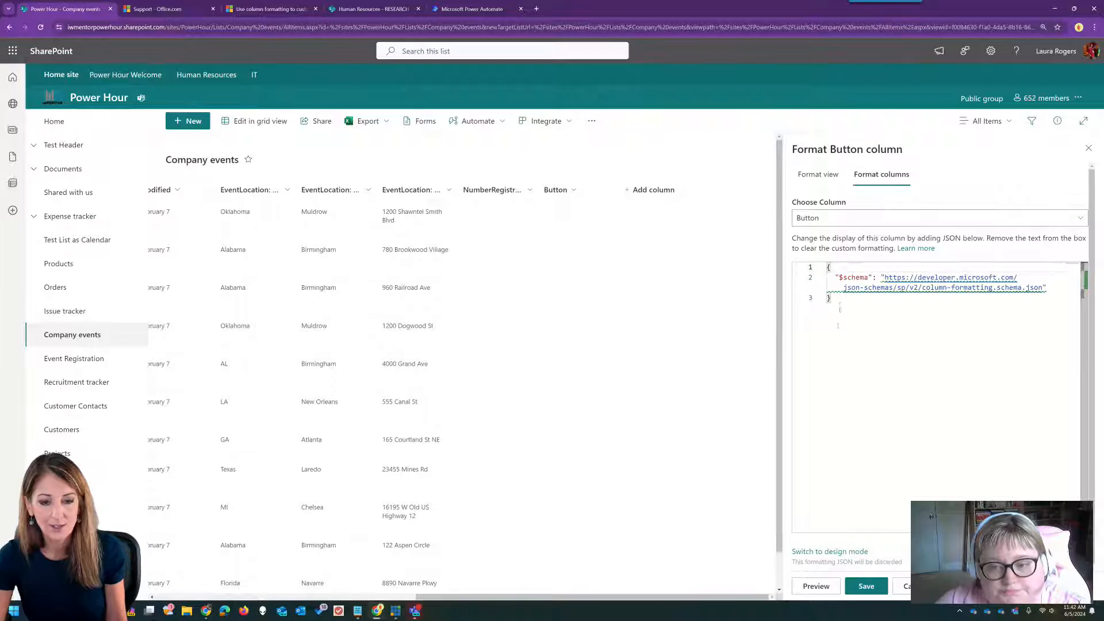
- Replace the Button column's JSON with the hyperlink example and set its link text to Register
key("ctrl+a")
key("ctrl+v")
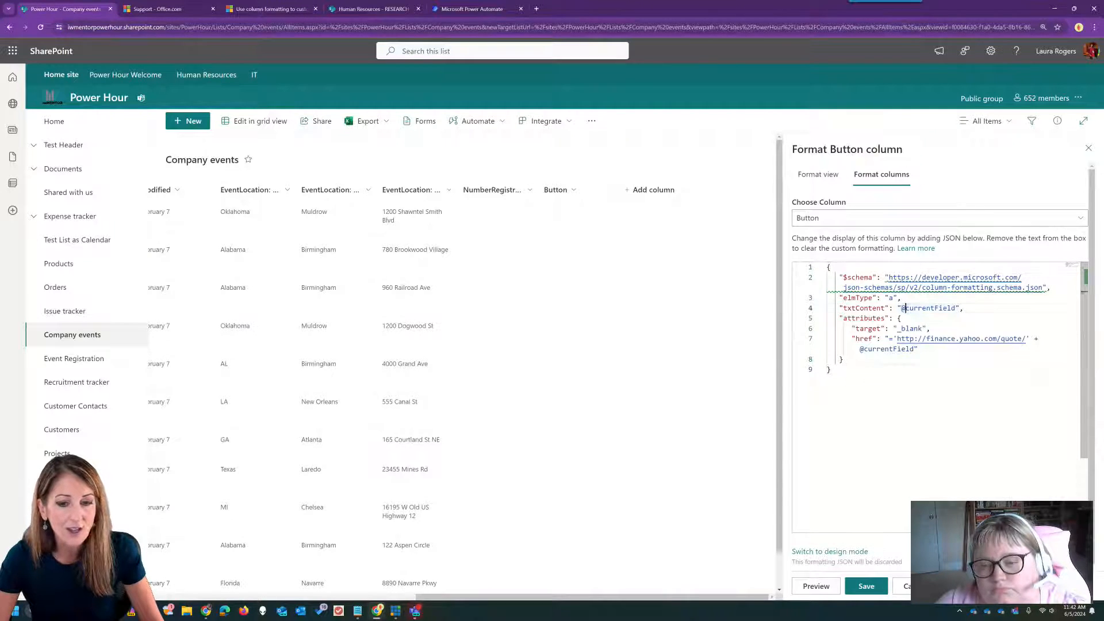
left_click_drag(901, 308, 956, 309)
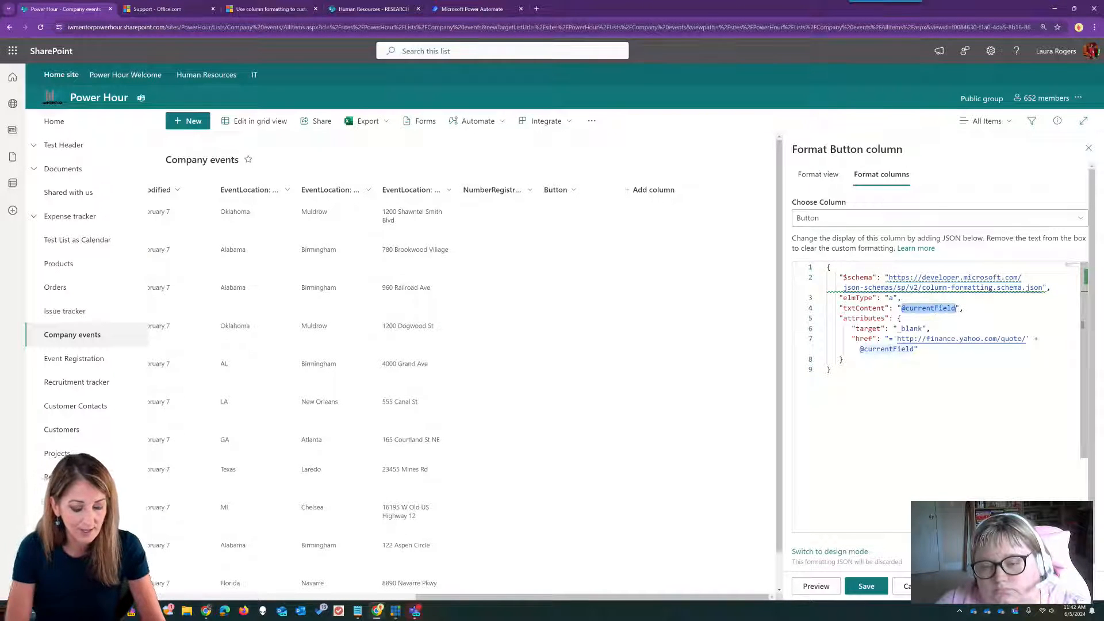
type("Register")
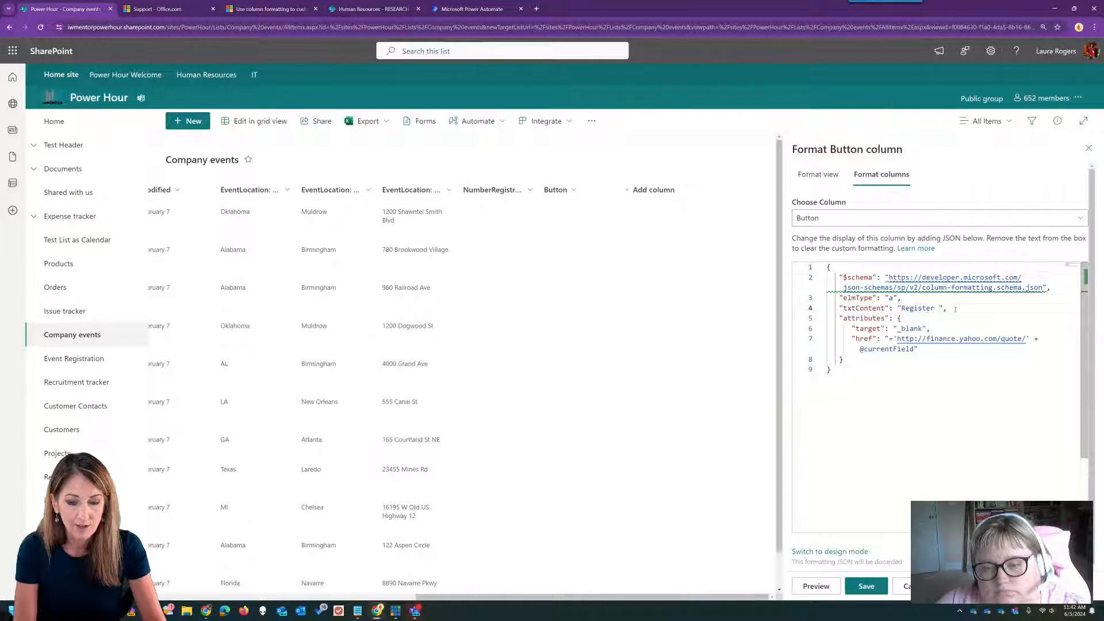
key("BackSpace")
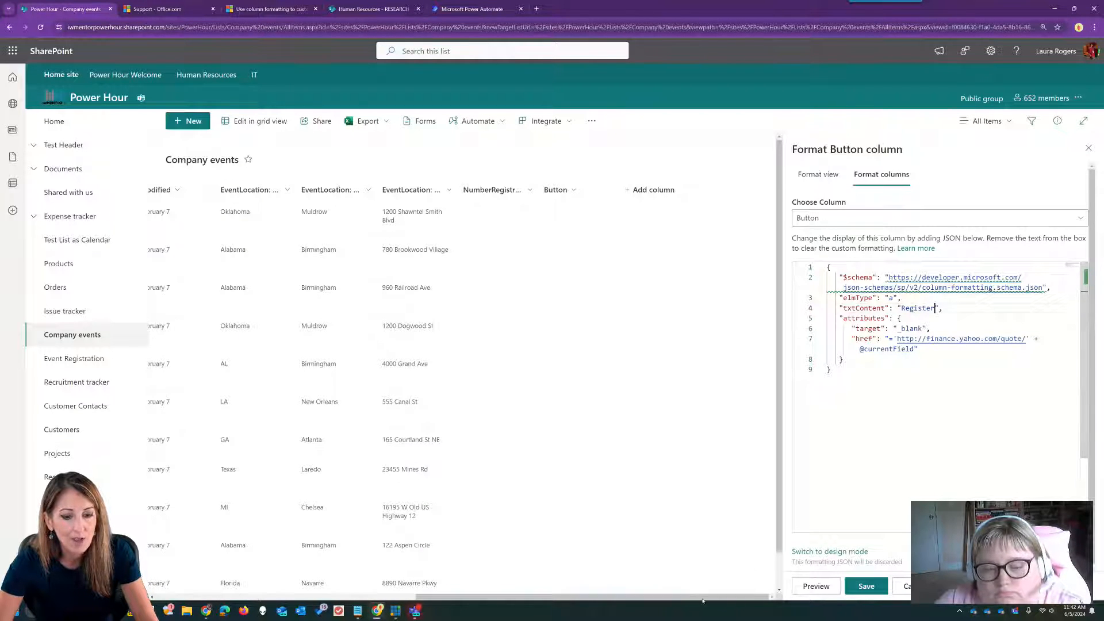
left_click_drag(684, 598, 484, 604)
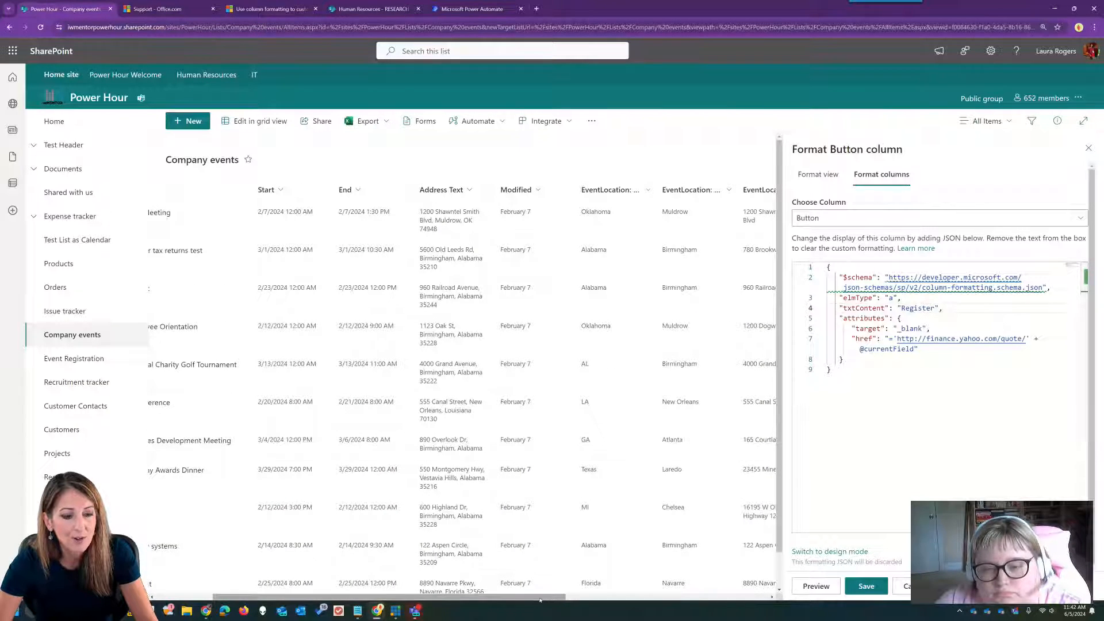
left_click_drag(561, 598, 500, 598)
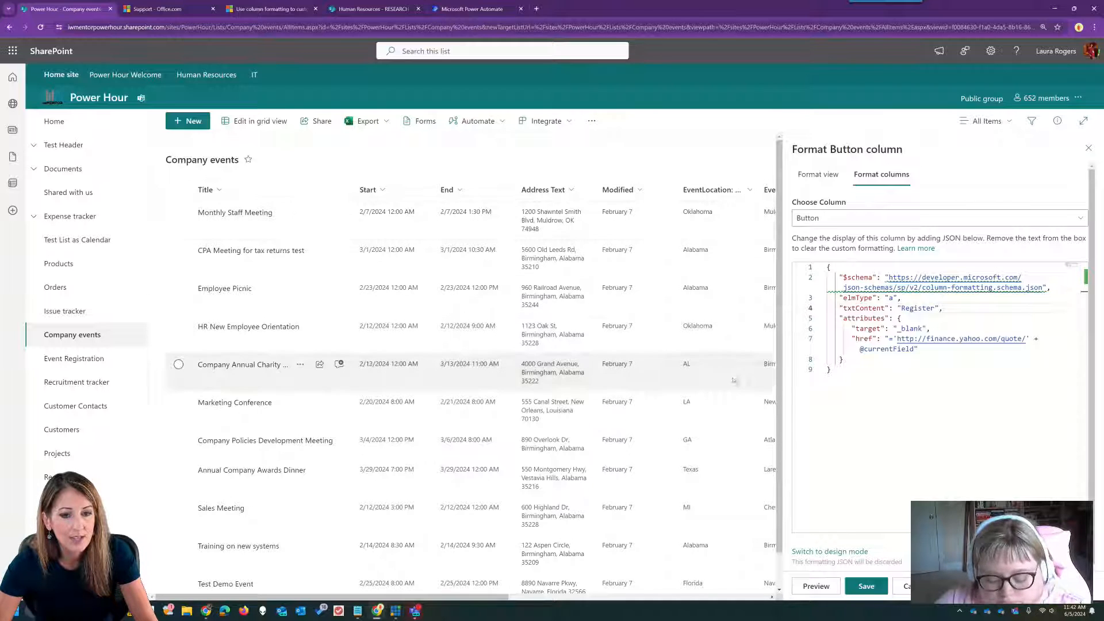
- Point href at the registration form URL with [$Title] appended, then preview the Register links
left_click_drag(895, 340, 1027, 339)
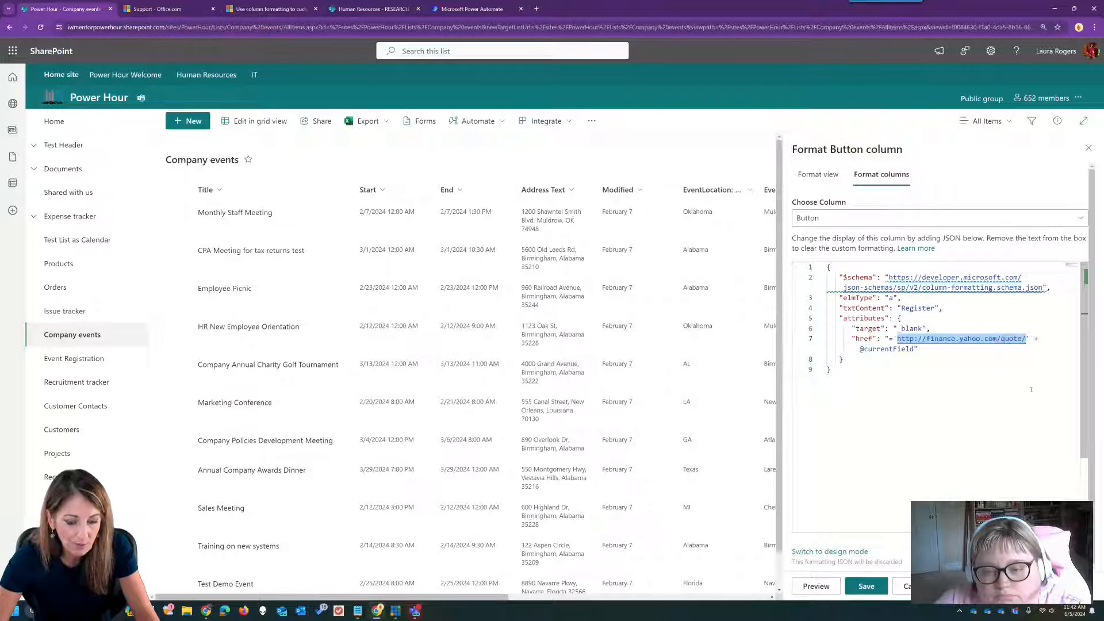
key("super+v")
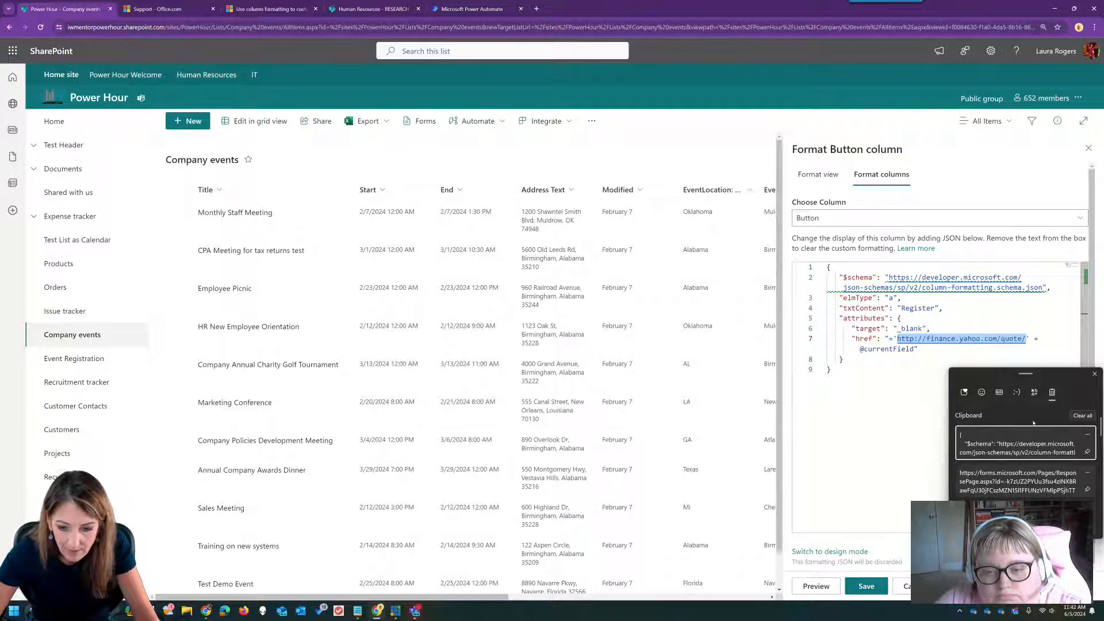
left_click(996, 482)
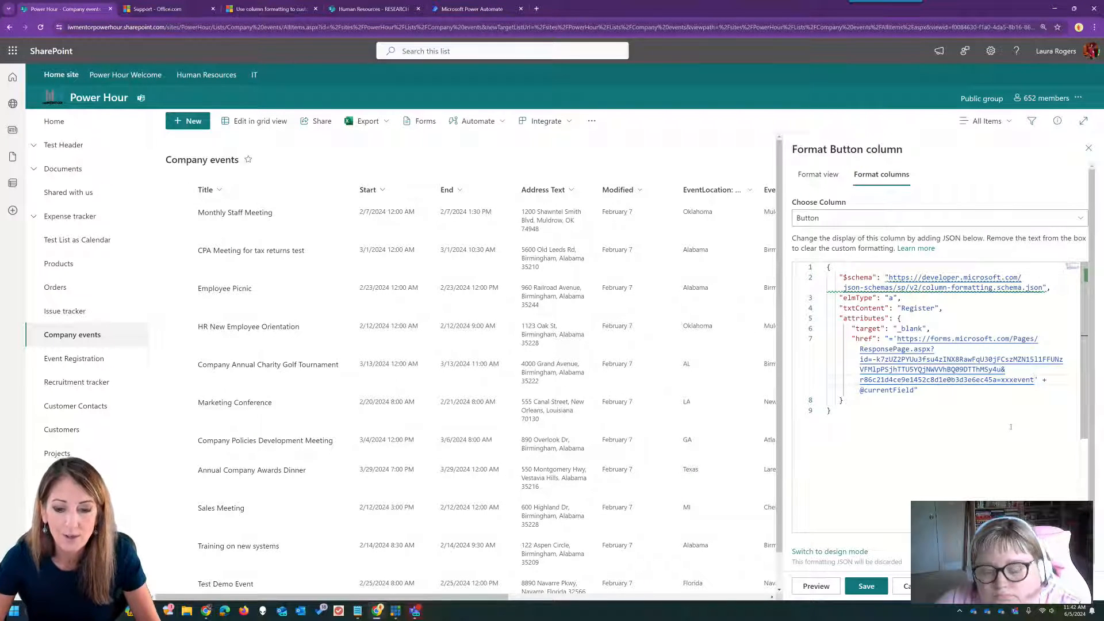
left_click_drag(859, 390, 915, 390)
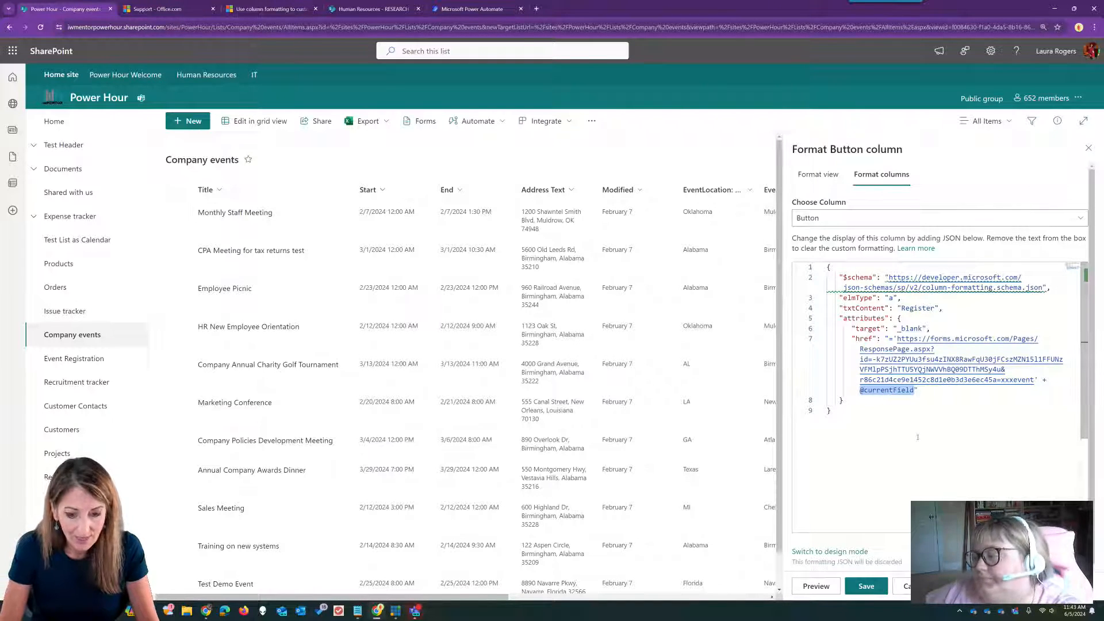
type("[")
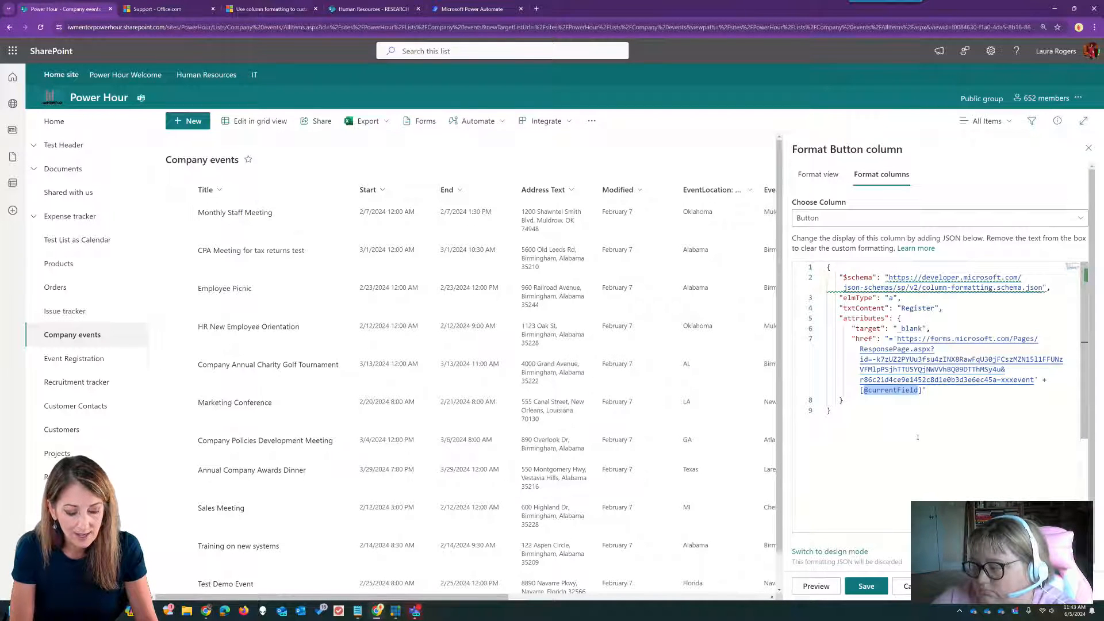
type("$")
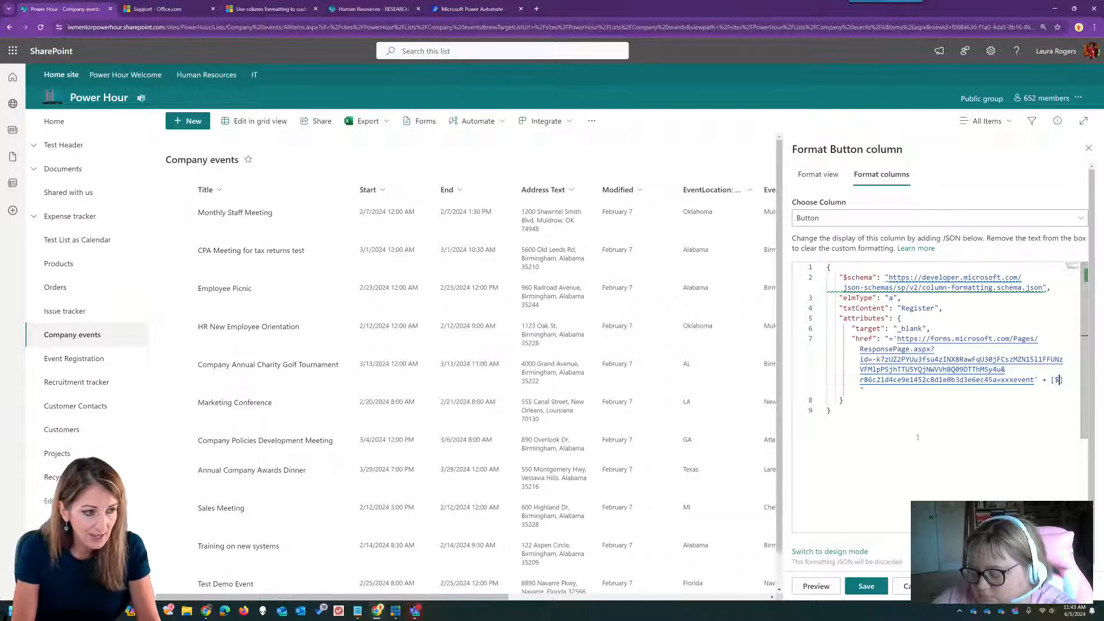
type("Title")
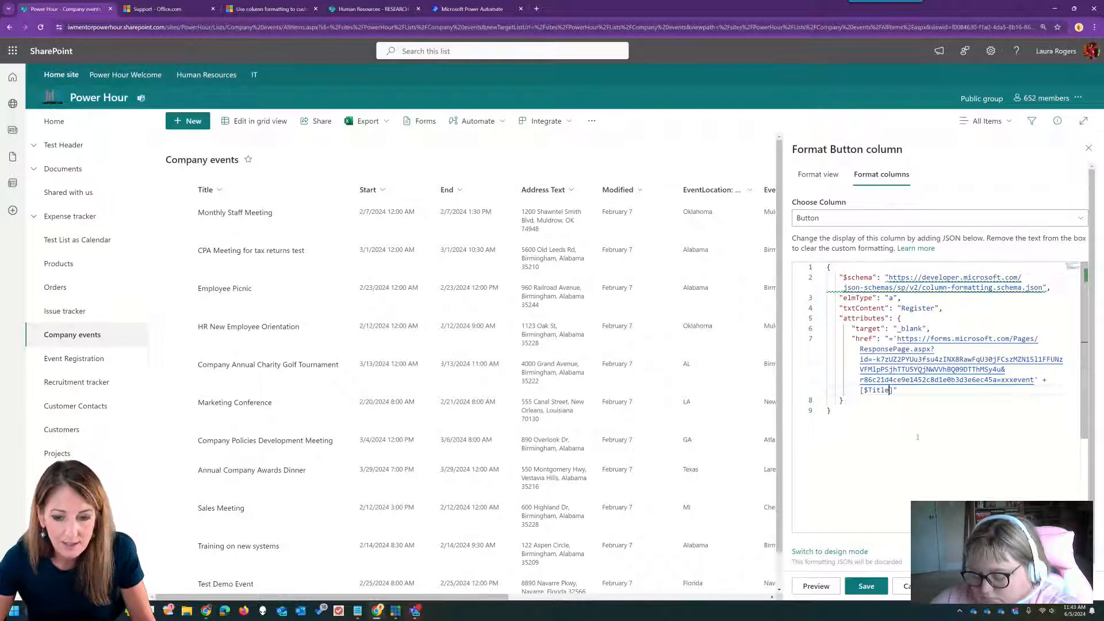
left_click(1002, 380)
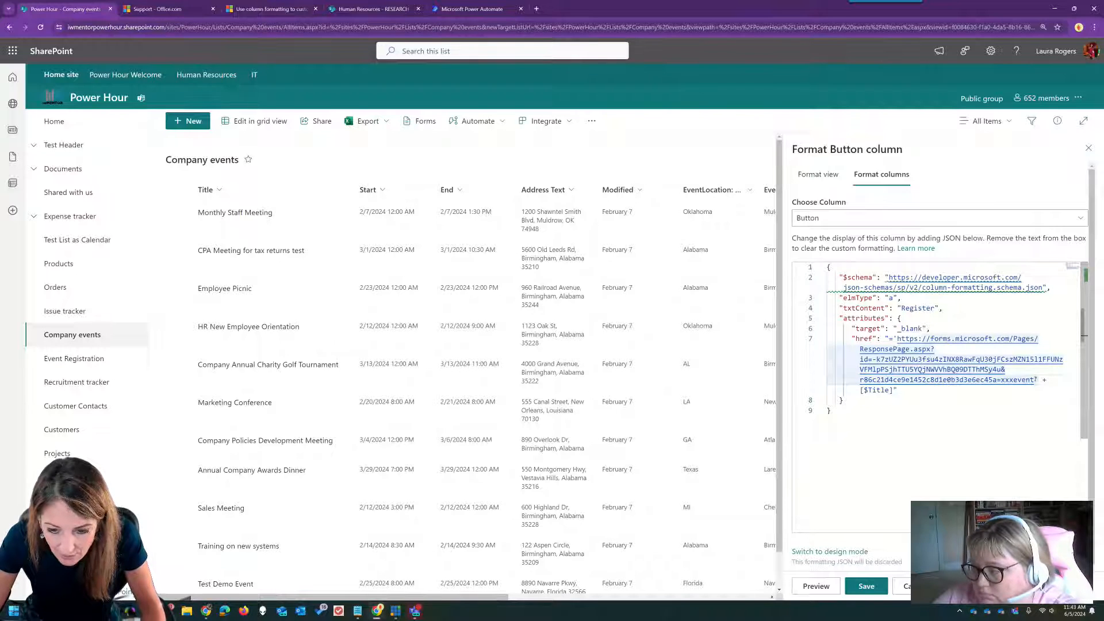
key("BackSpace")
key("BackSpace")
key("BackSpace")
key("BackSpace")
key("BackSpace")
key("BackSpace")
key("BackSpace")
key("BackSpace")
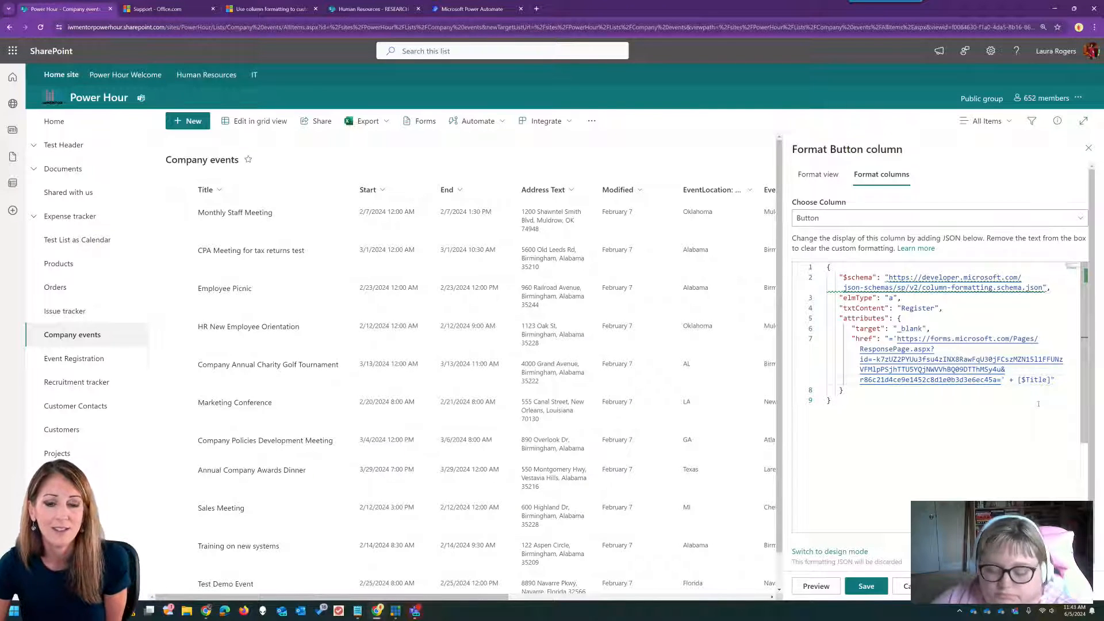
left_click(815, 586)
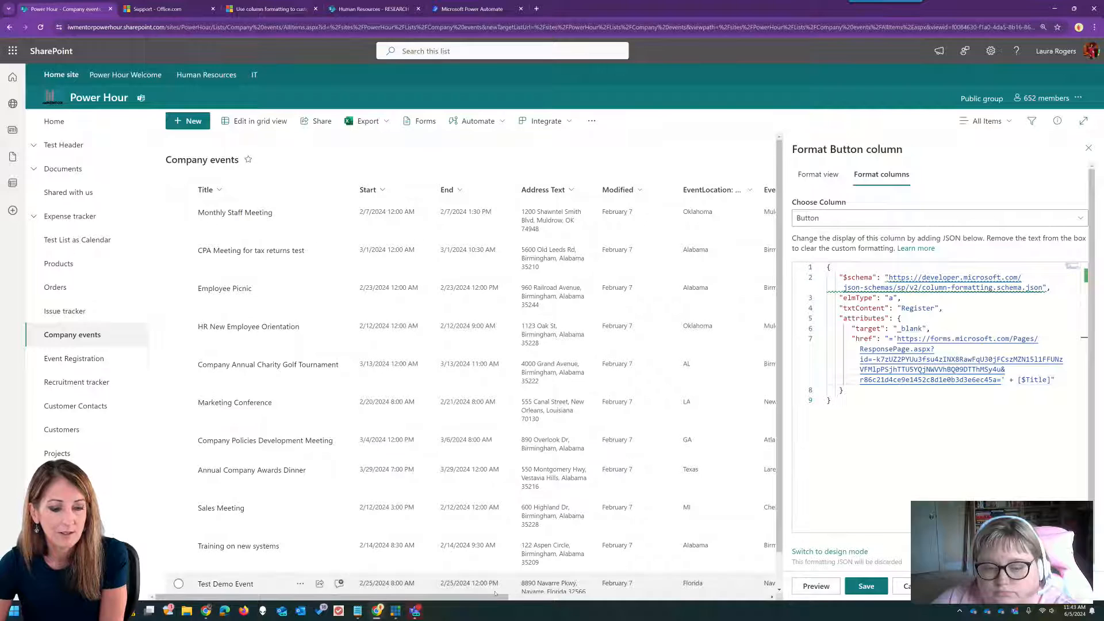
left_click_drag(503, 597, 752, 605)
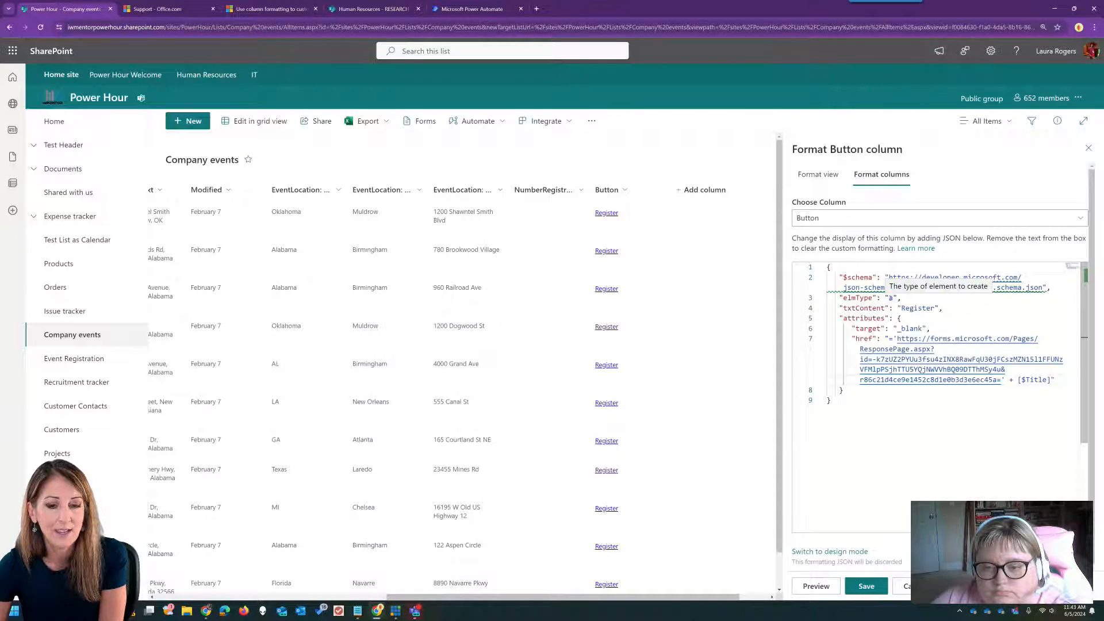
- Change elmType from 'a' to 'button', preview, save the formatting and close the pane
double_click(890, 297)
type("button")
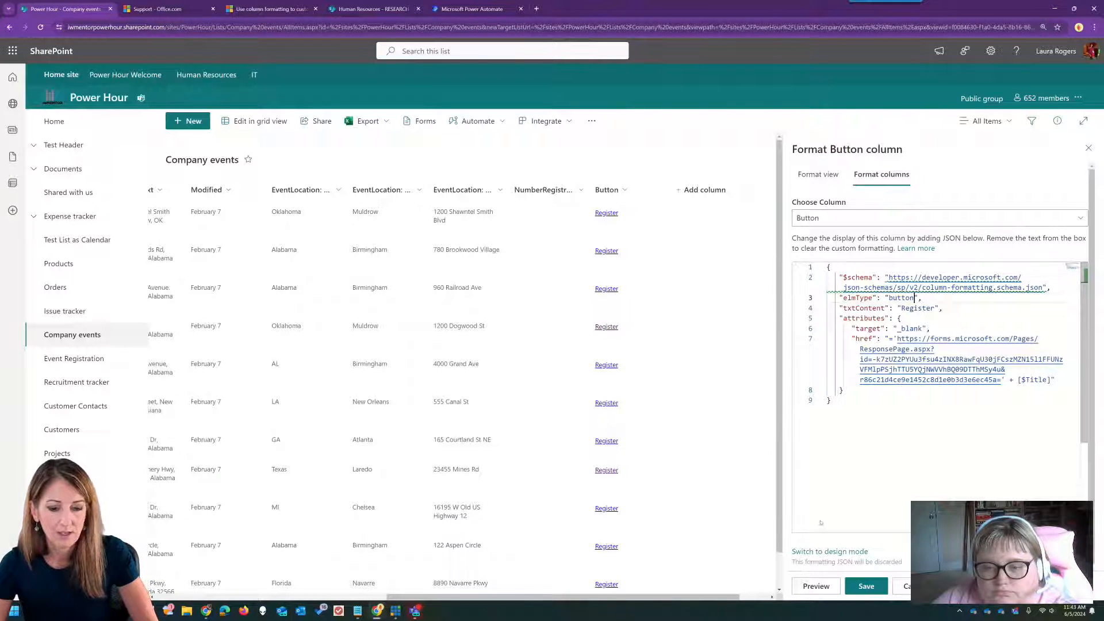
left_click(816, 586)
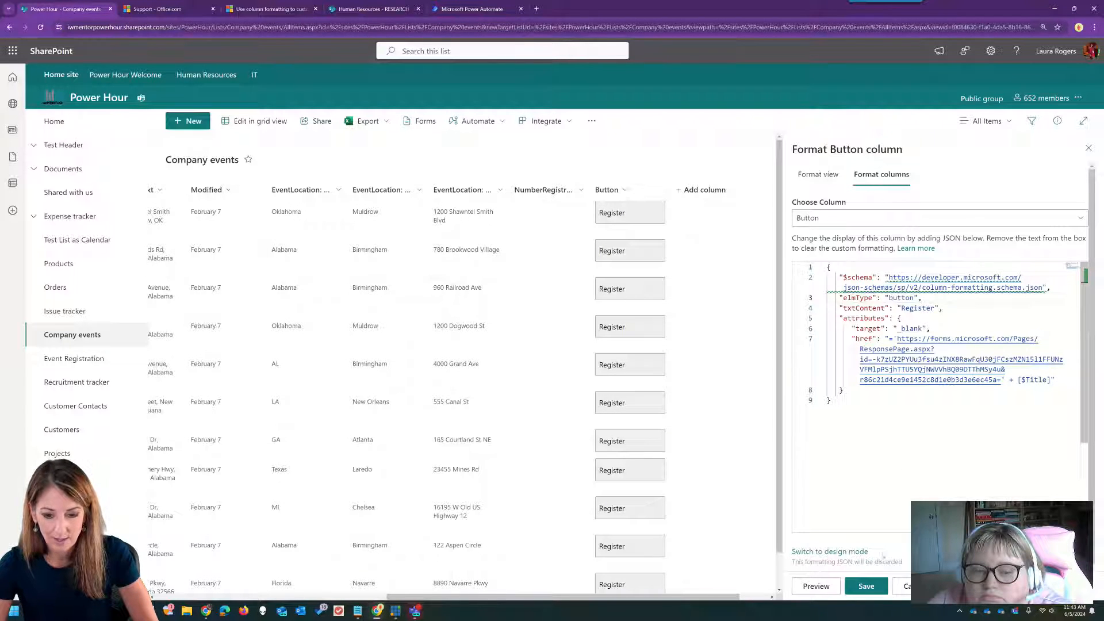
left_click(866, 587)
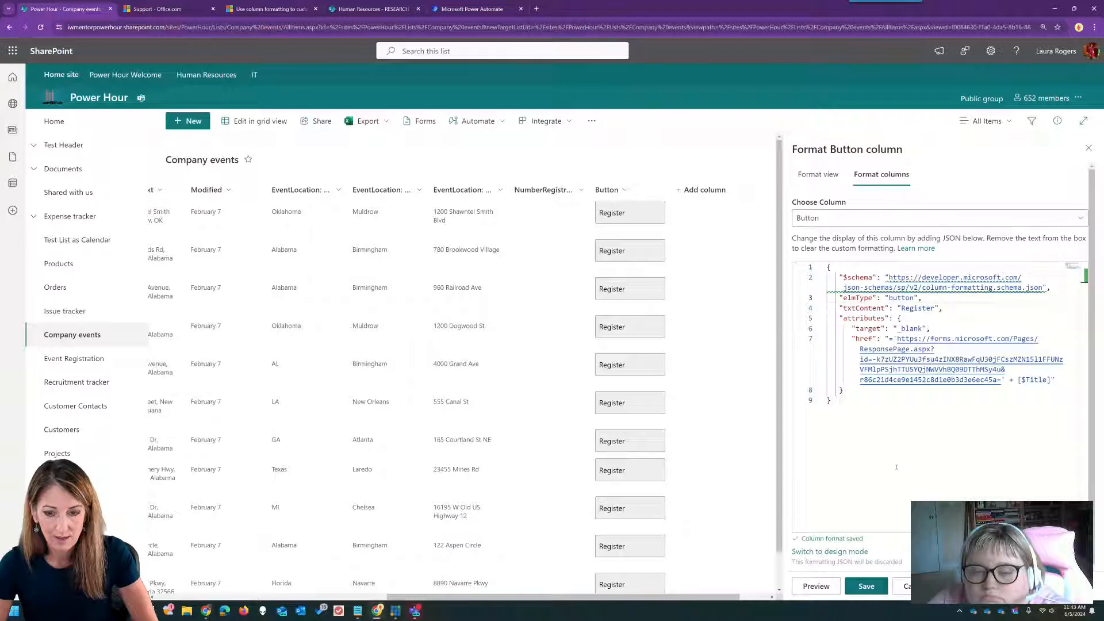
left_click(1087, 148)
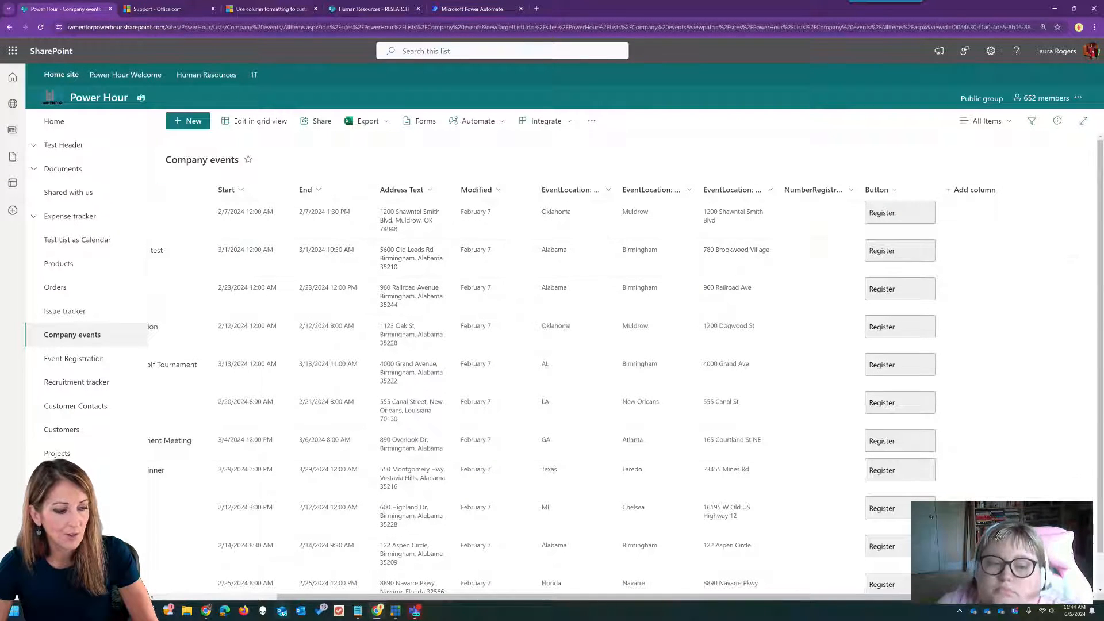
left_click(266, 596)
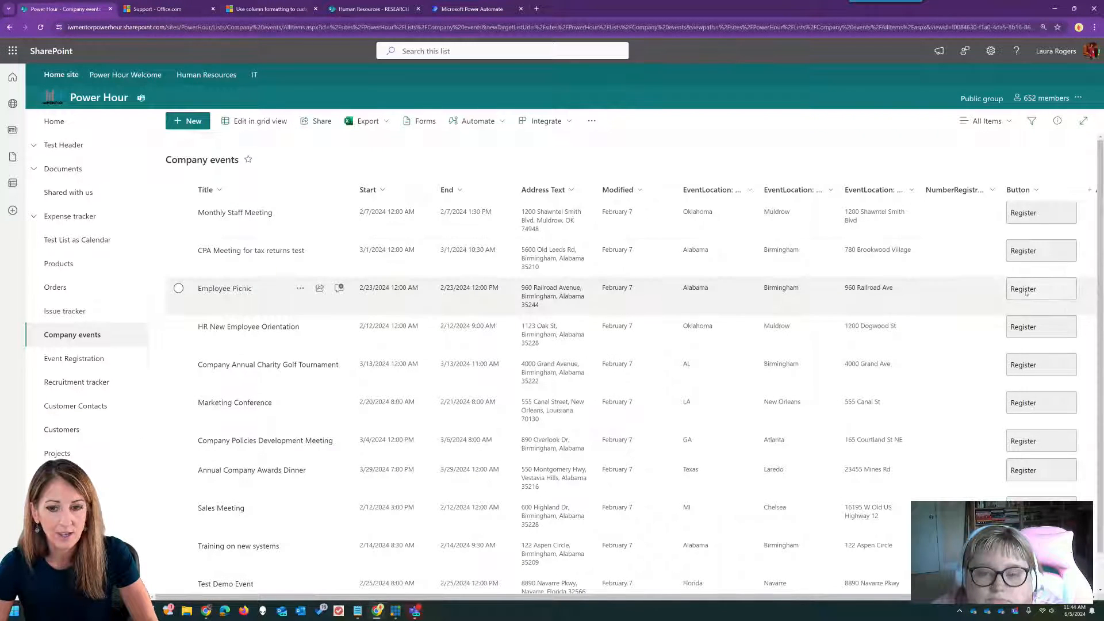
- Reopen the Button column formatting, change elmType back to 'a' and preview the links
left_click(1029, 193)
mouse_move(1043, 290)
left_click(942, 309)
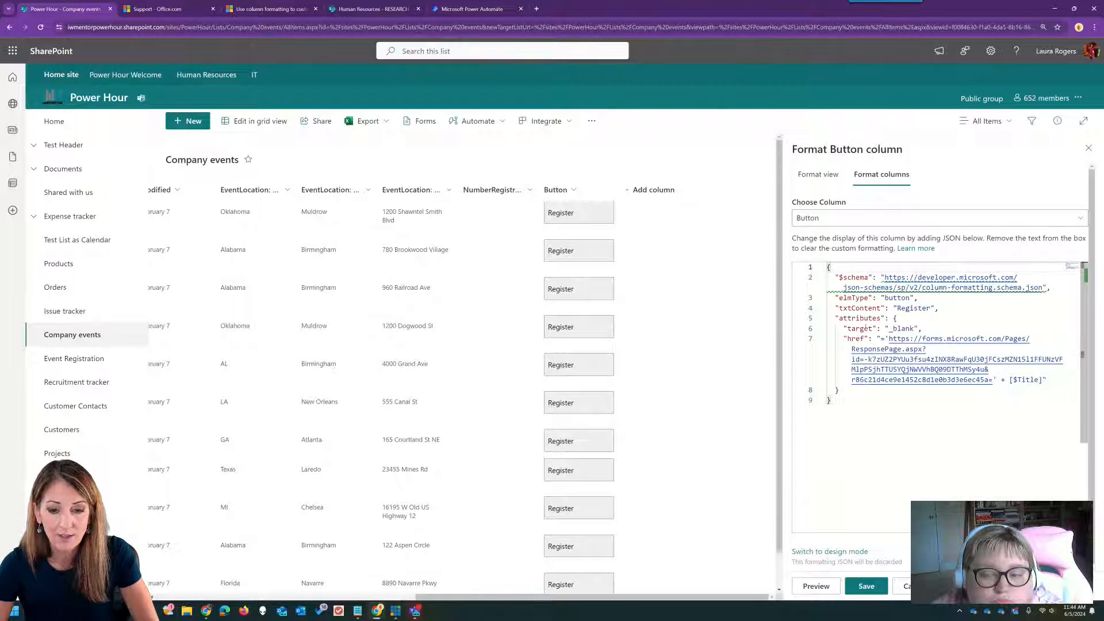
left_click_drag(886, 298, 910, 298)
type("a")
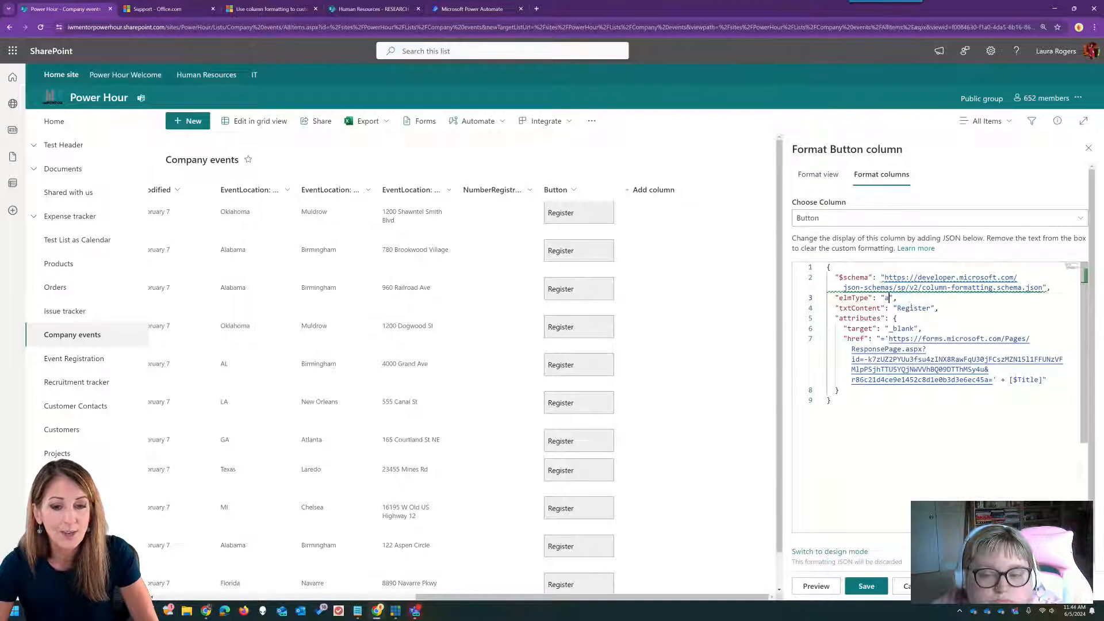
left_click(815, 585)
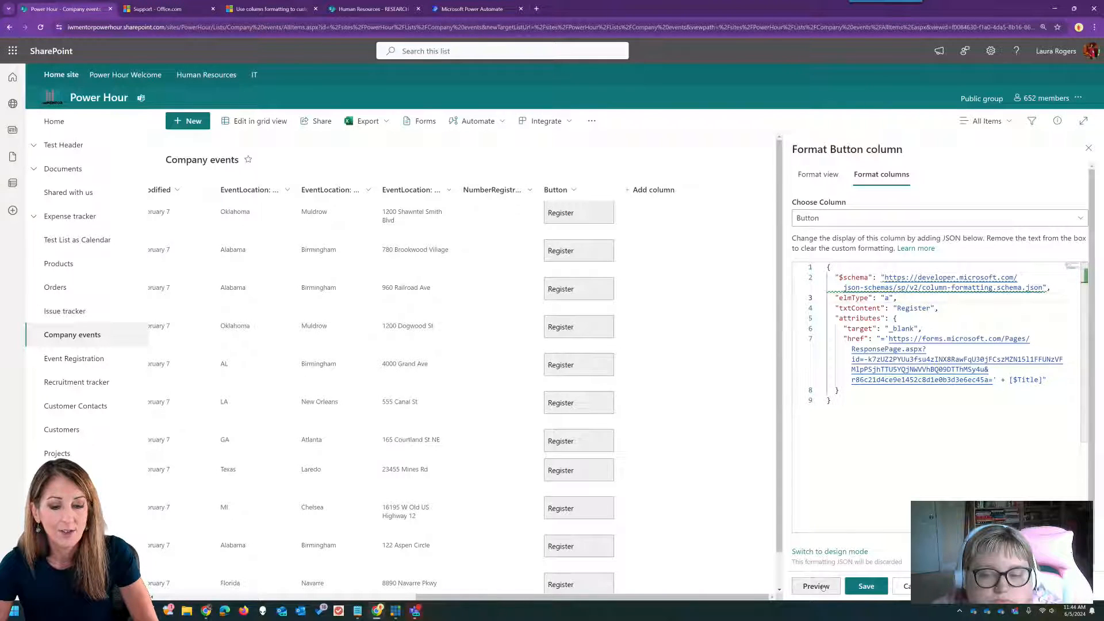
- Save the formatting, close the pane, and test the HR New Employee Orientation Register link
left_click(864, 586)
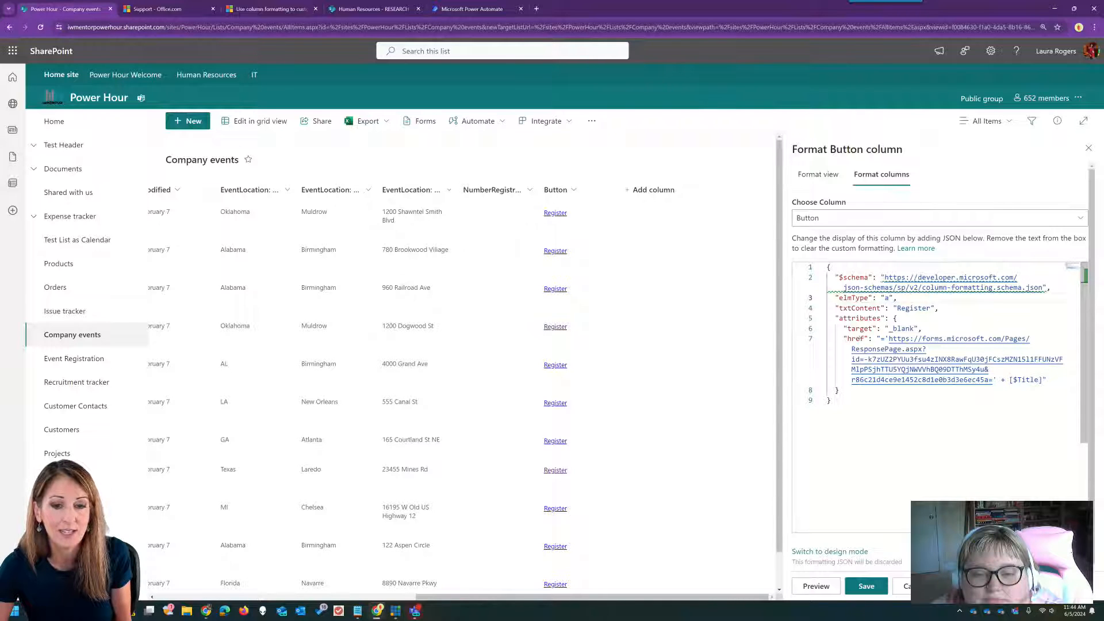
left_click(1089, 148)
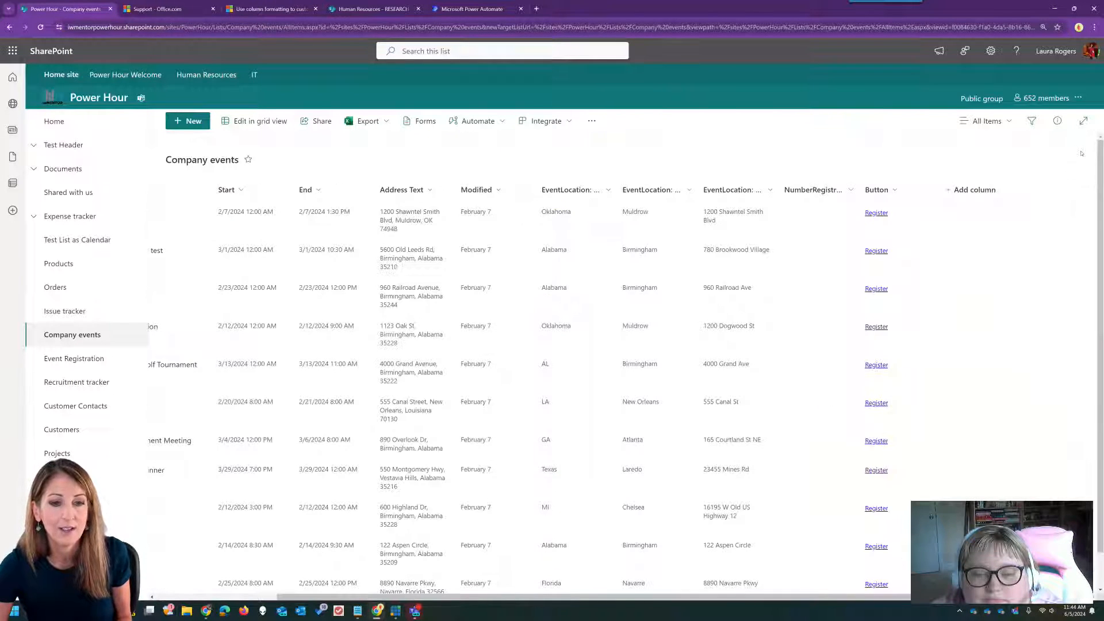
left_click(876, 326)
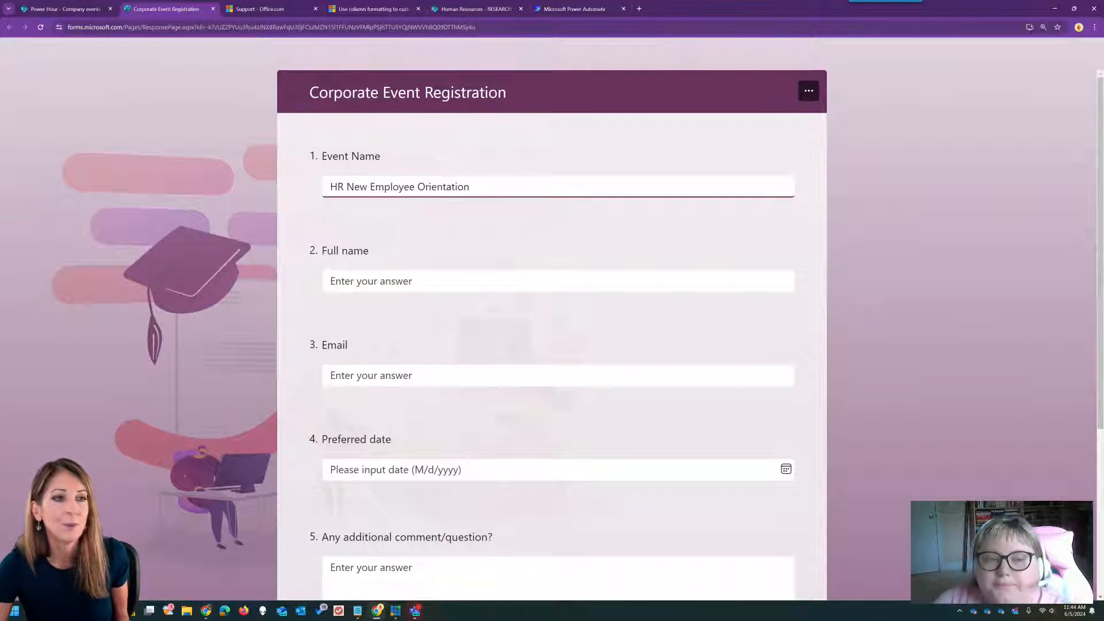
left_click(214, 10)
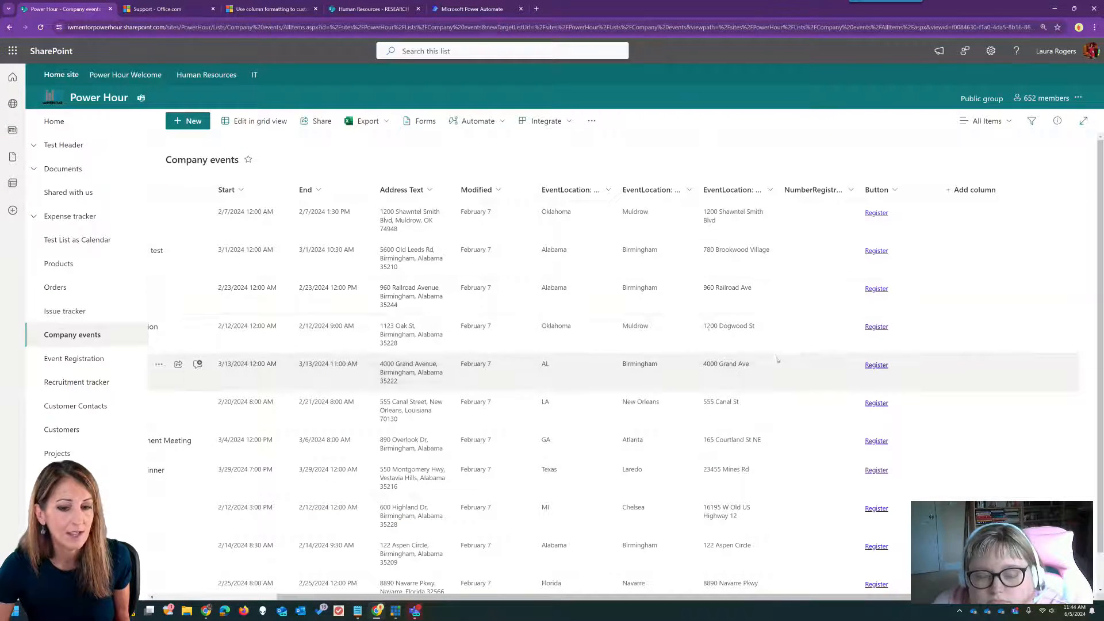
- Hide Address Text, EventLocation: State and City columns, then open Monthly Staff Meeting's Register link
left_click(416, 192)
mouse_move(448, 289)
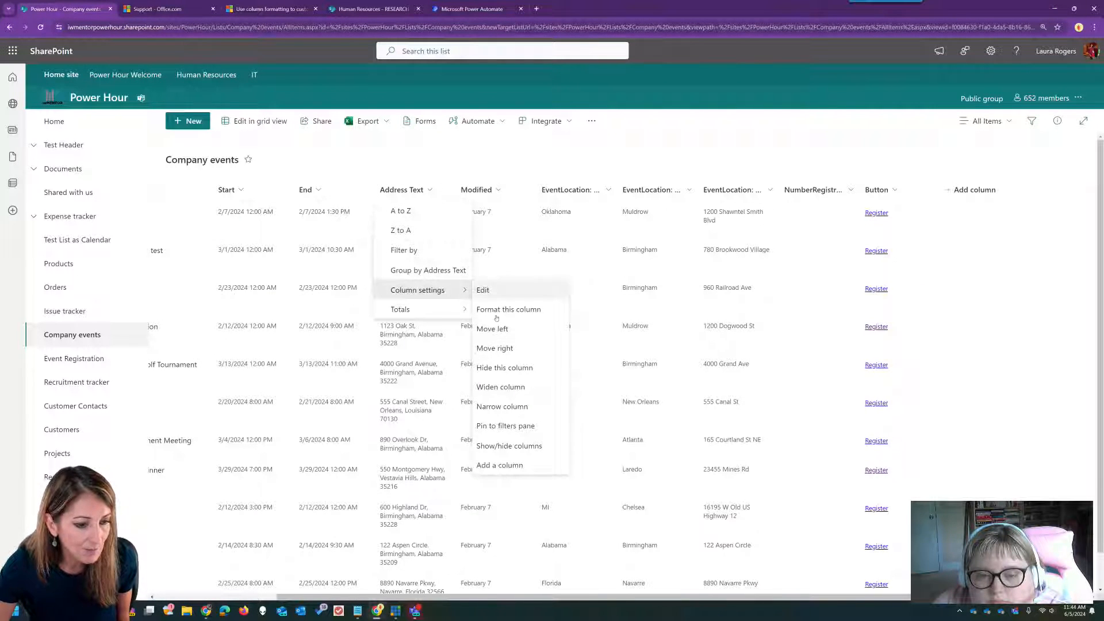
left_click(505, 448)
left_click(946, 206)
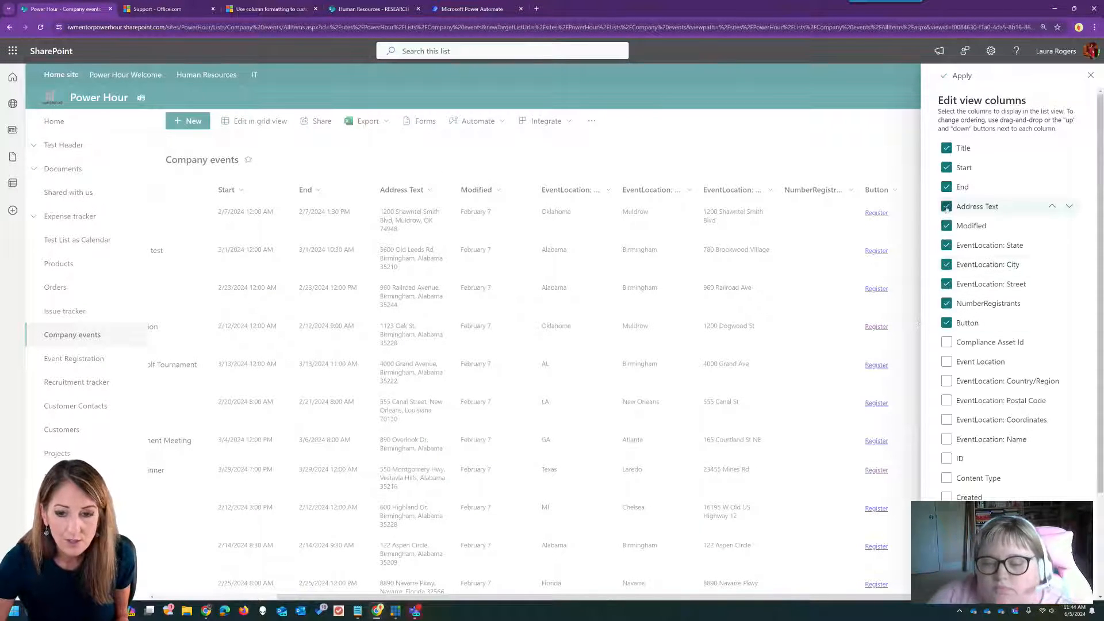
left_click(946, 245)
left_click(946, 264)
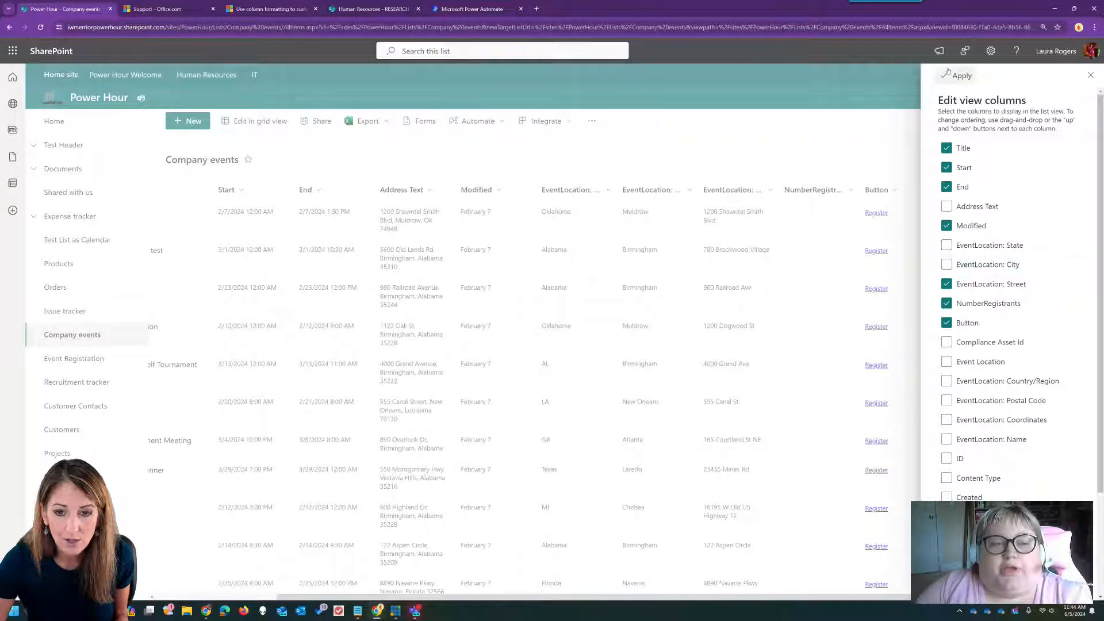
left_click(947, 77)
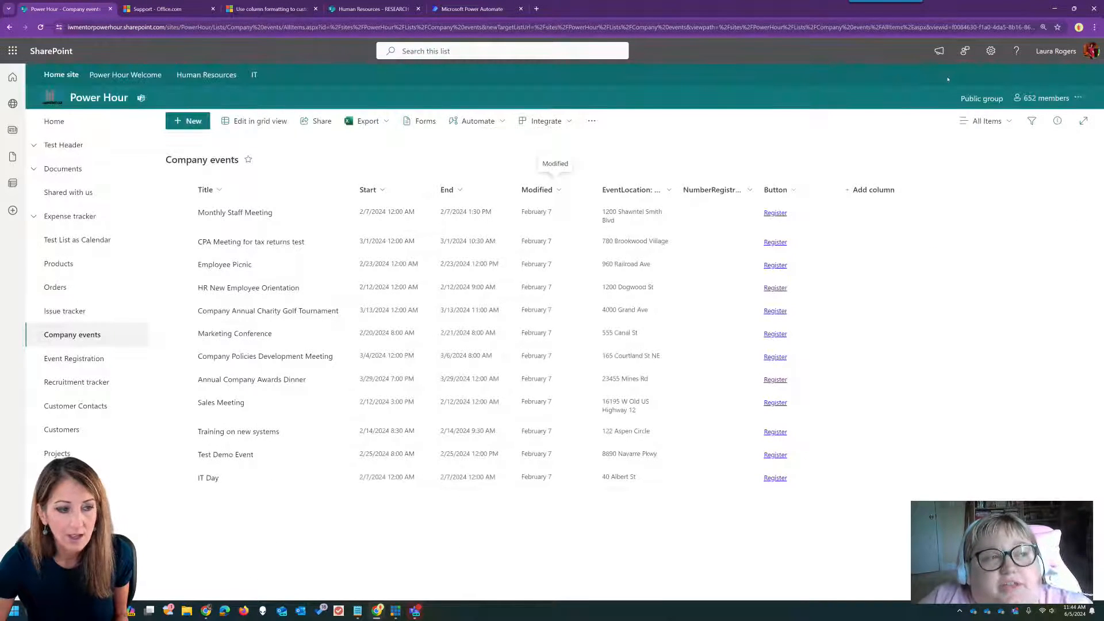
left_click(775, 212)
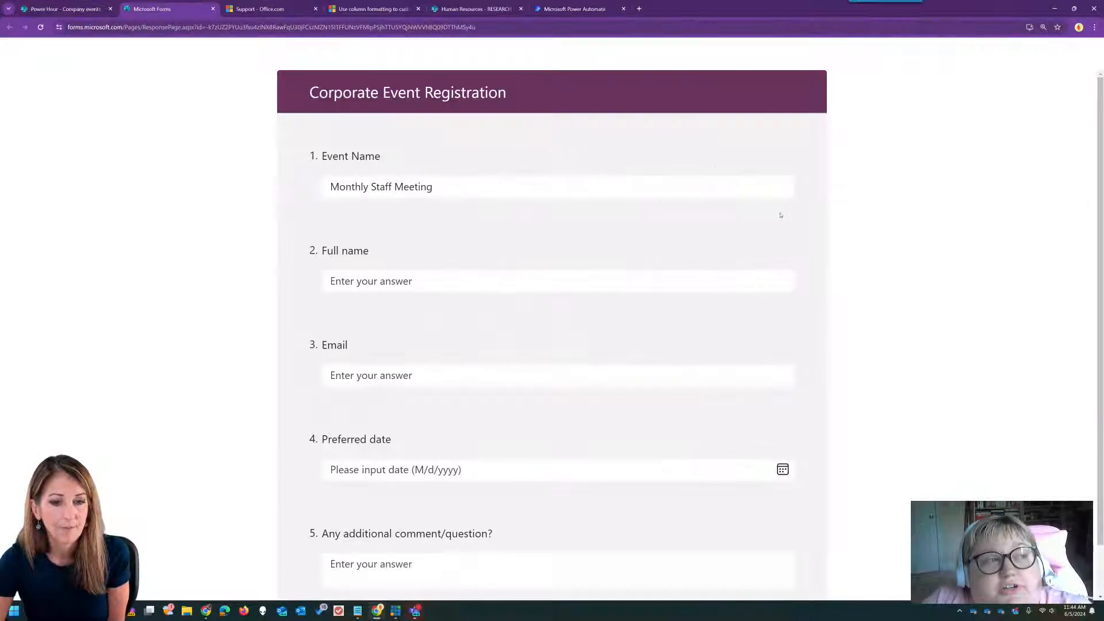
- Test the Register link for CPA Meeting for tax returns test and return to the list
left_click(212, 9)
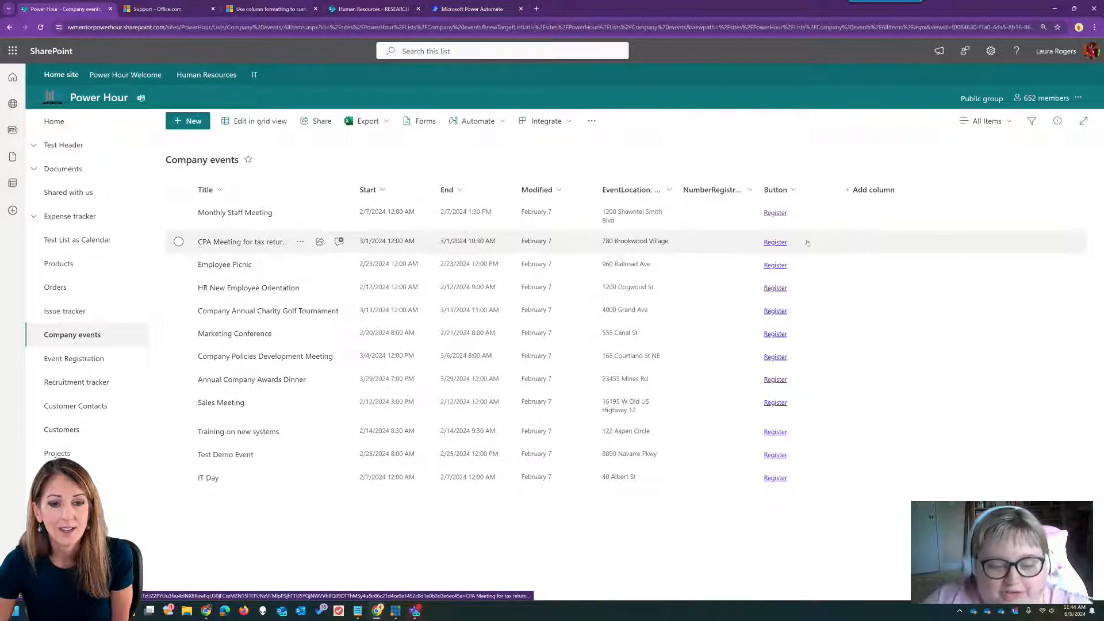
left_click(775, 242)
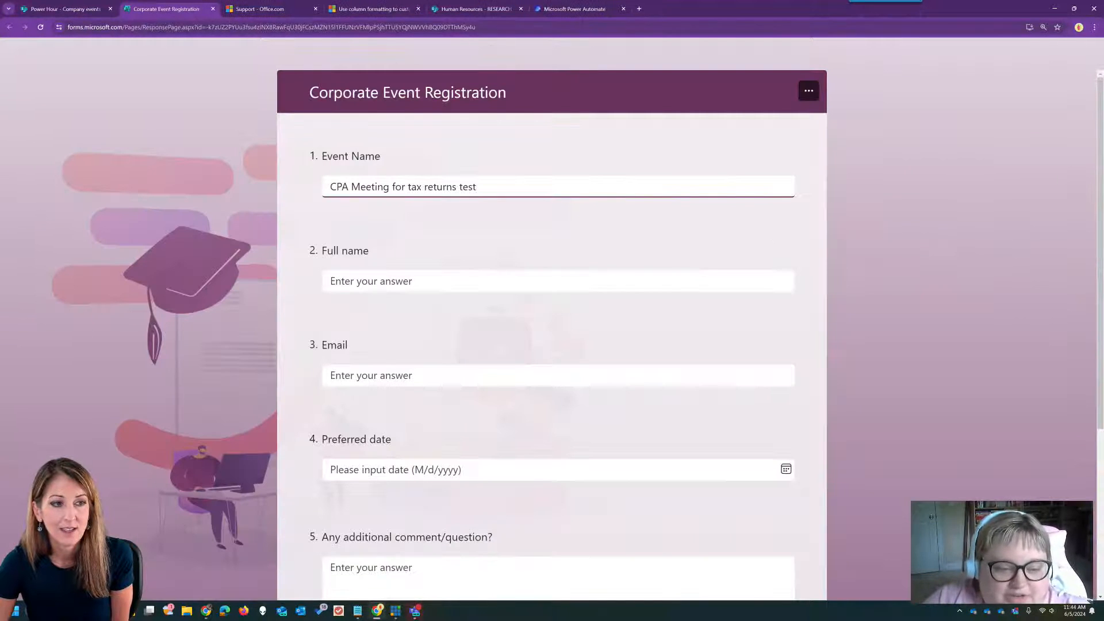
left_click(213, 10)
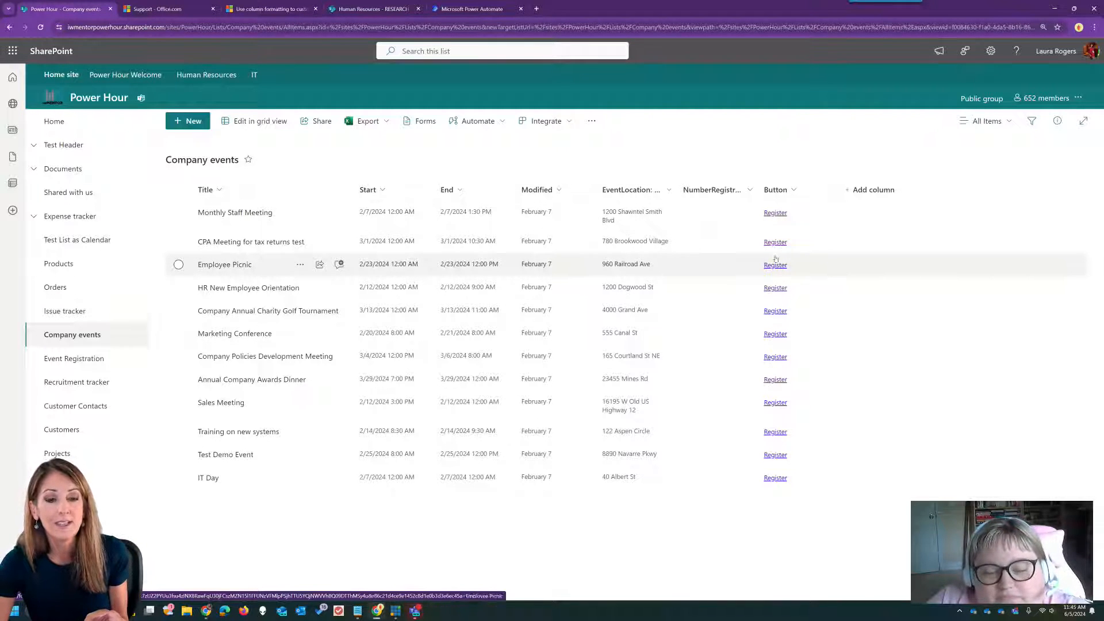
left_click(775, 243)
right_click(775, 243)
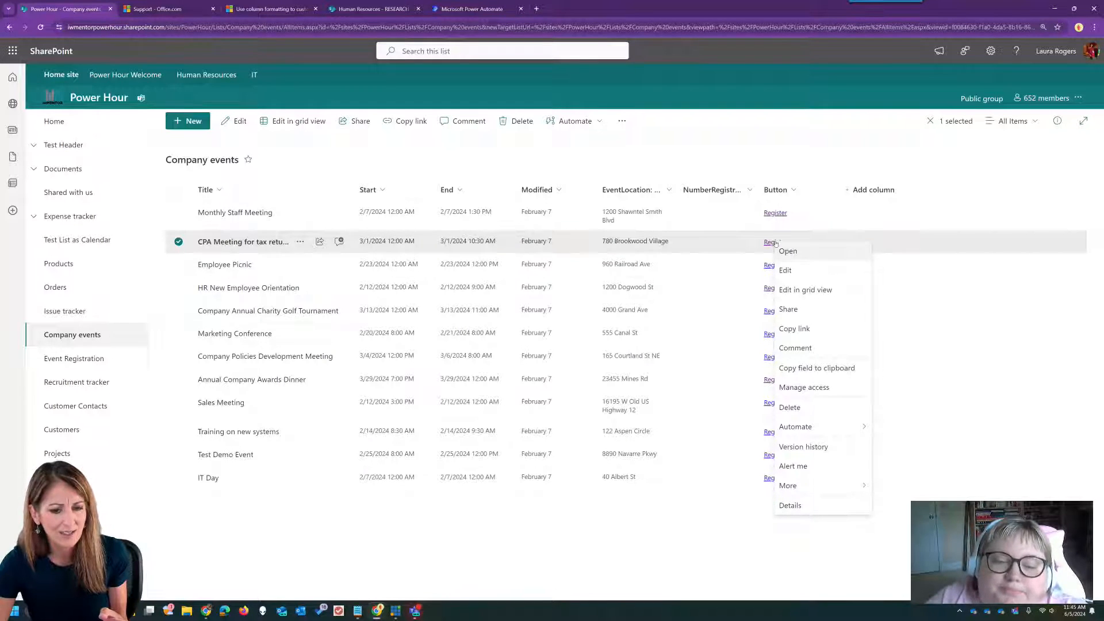
left_click(810, 129)
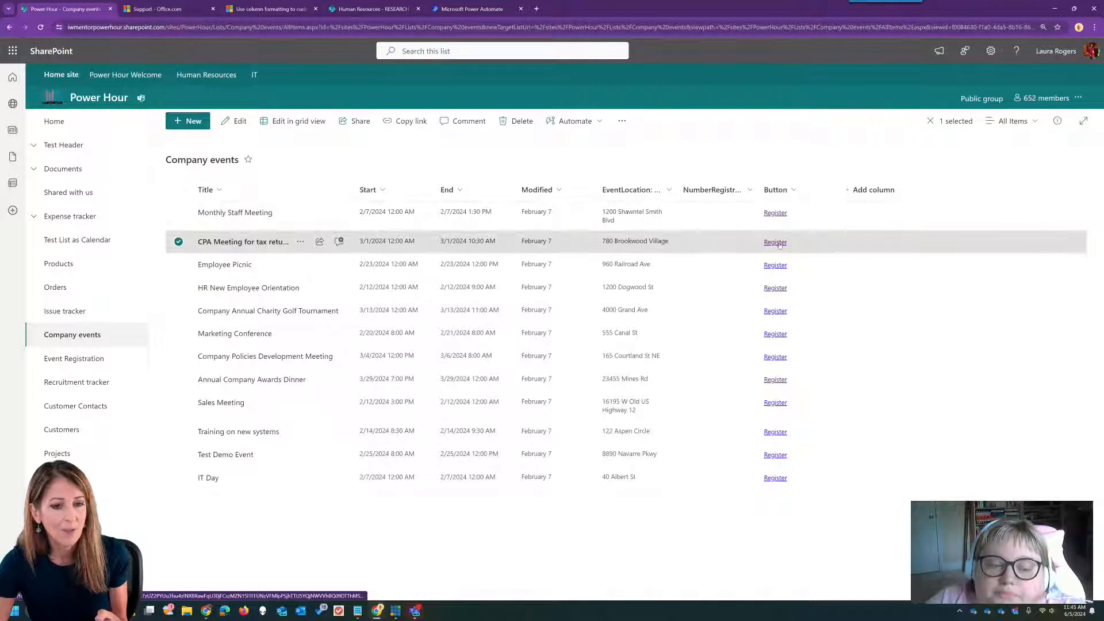
- Open the Employee Picnic registration form, check its web address, and close it
left_click(775, 266)
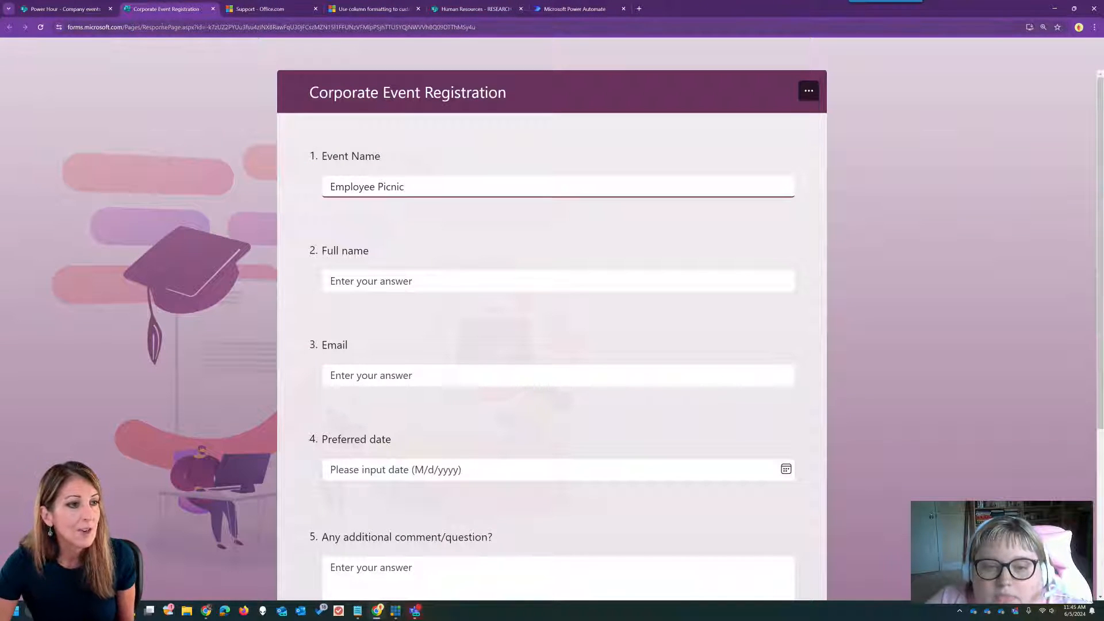
left_click(307, 28)
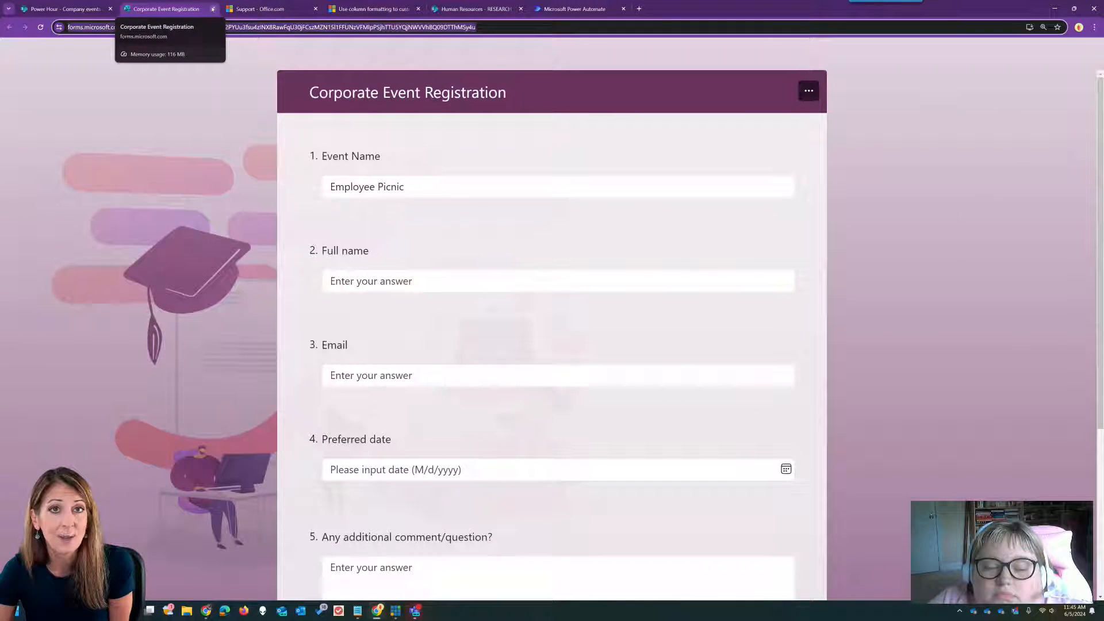
left_click(212, 8)
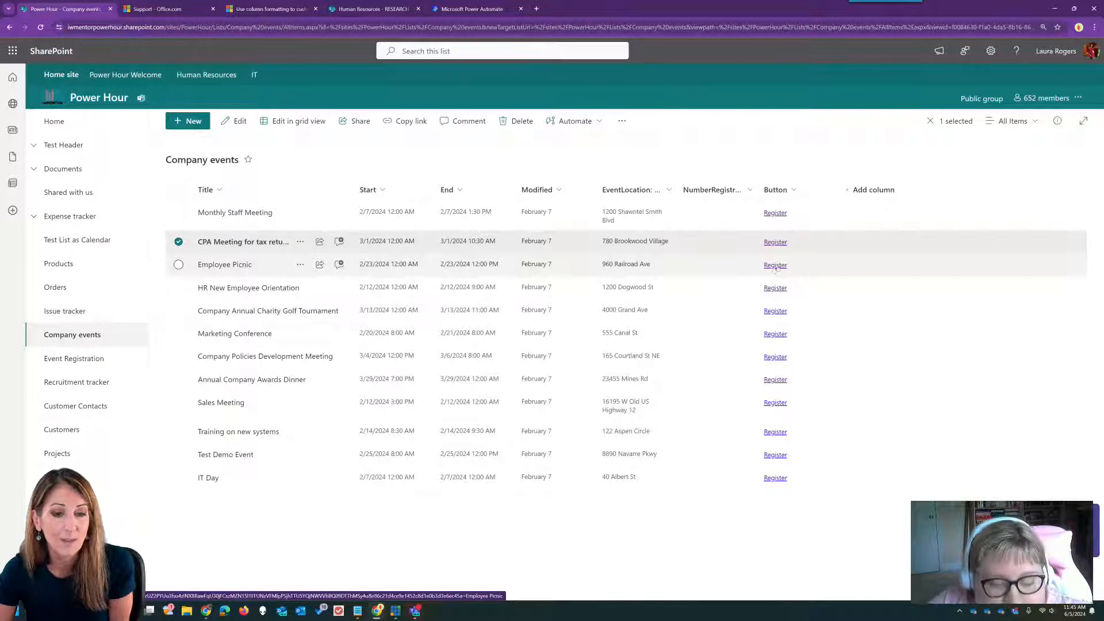
- Switch to Microsoft Teams and scroll through the conversation
left_click(774, 288)
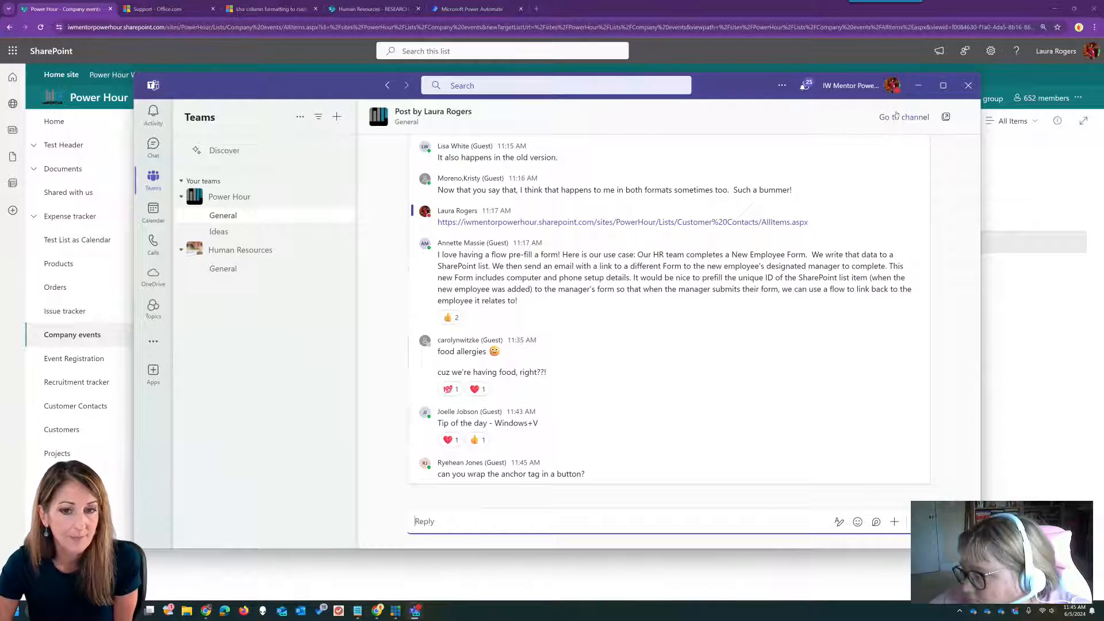
scroll(626, 288, "up", 10)
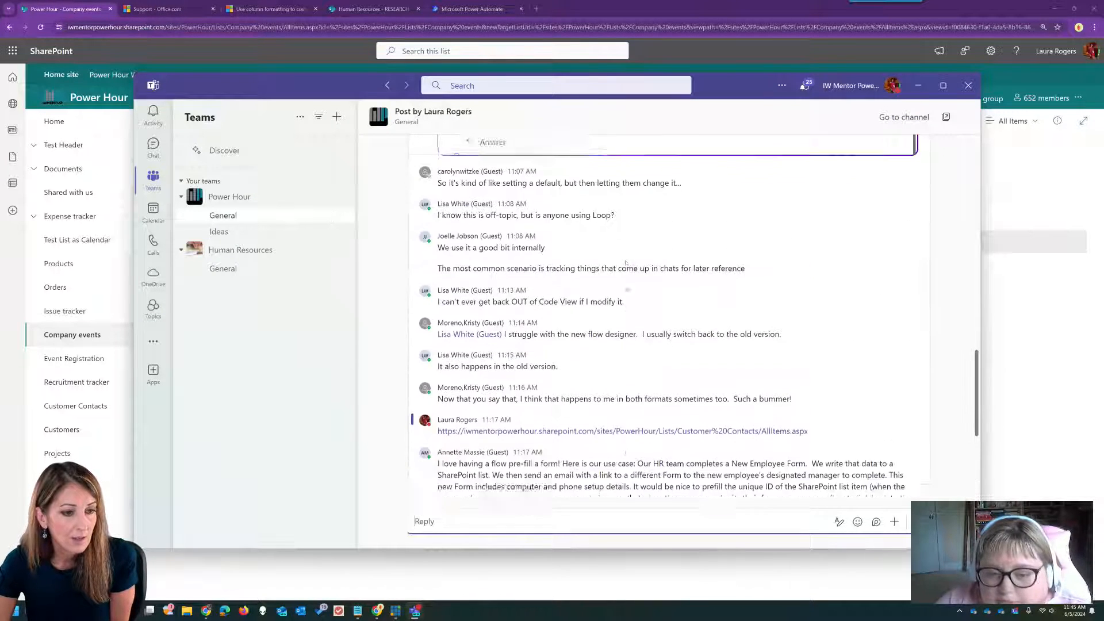
scroll(626, 287, "up", 8)
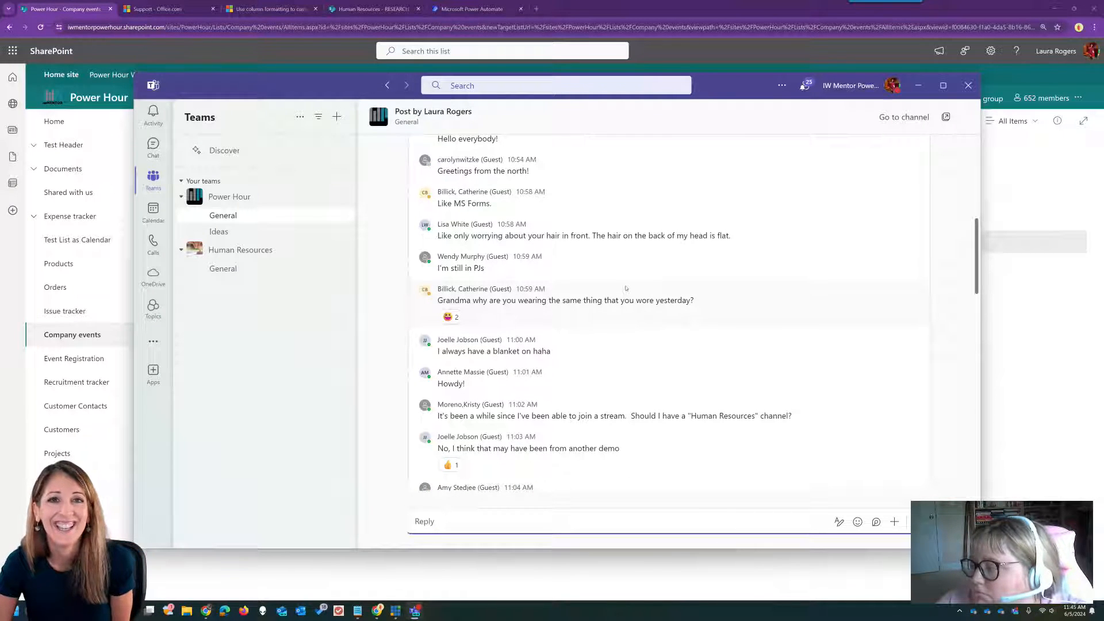
scroll(626, 289, "down", 10)
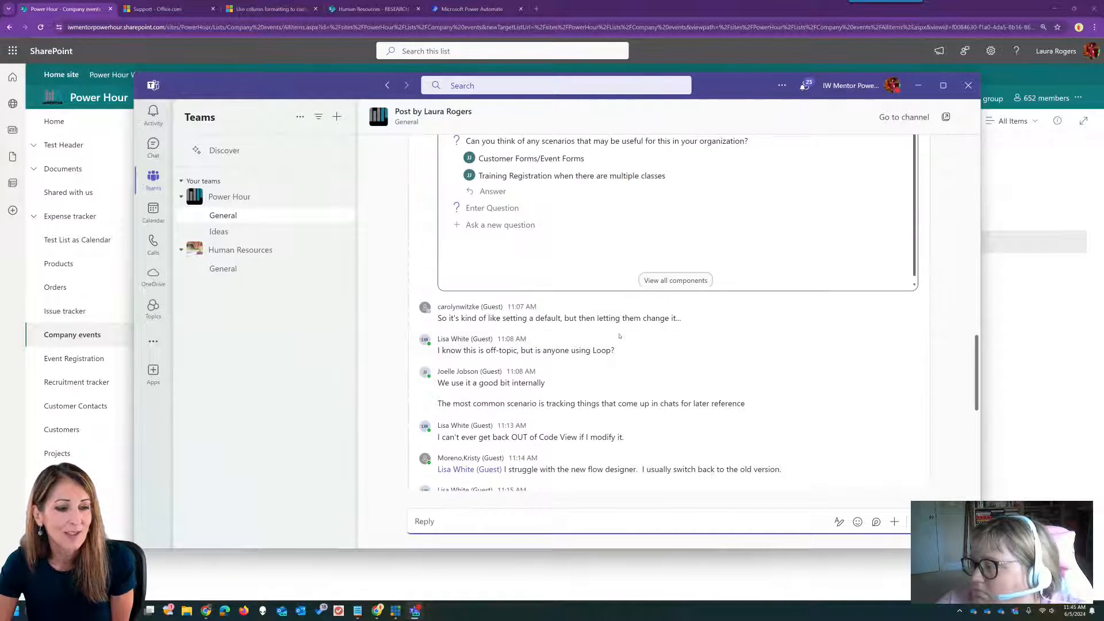
scroll(619, 336, "down", 3)
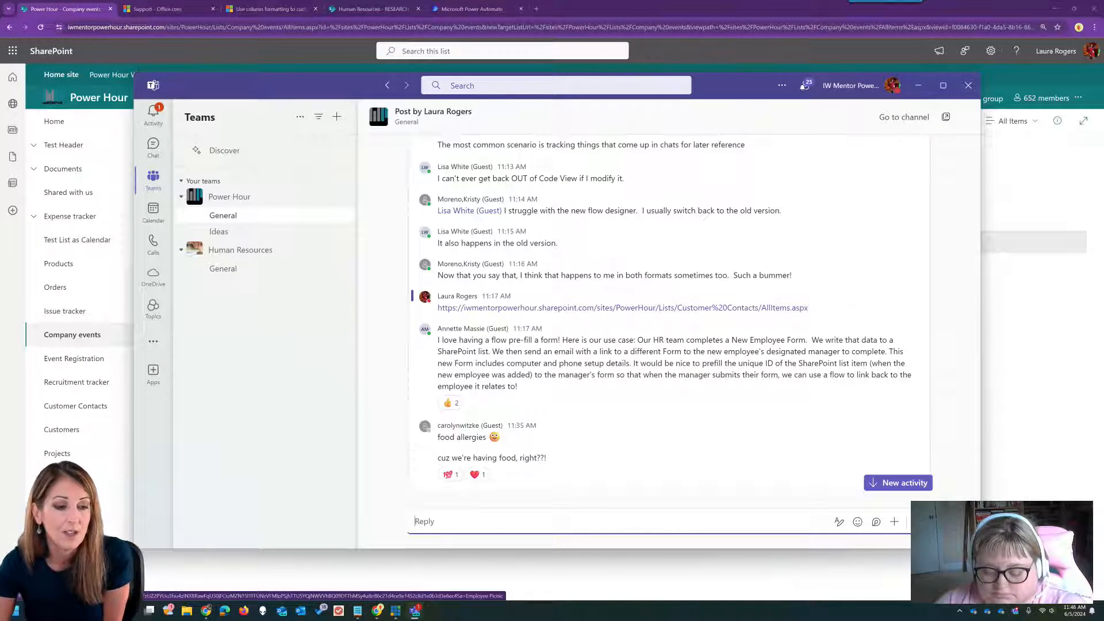
- Open Power Hour General's 6/5 tab with the channel conversation panel alongside
left_click(274, 218)
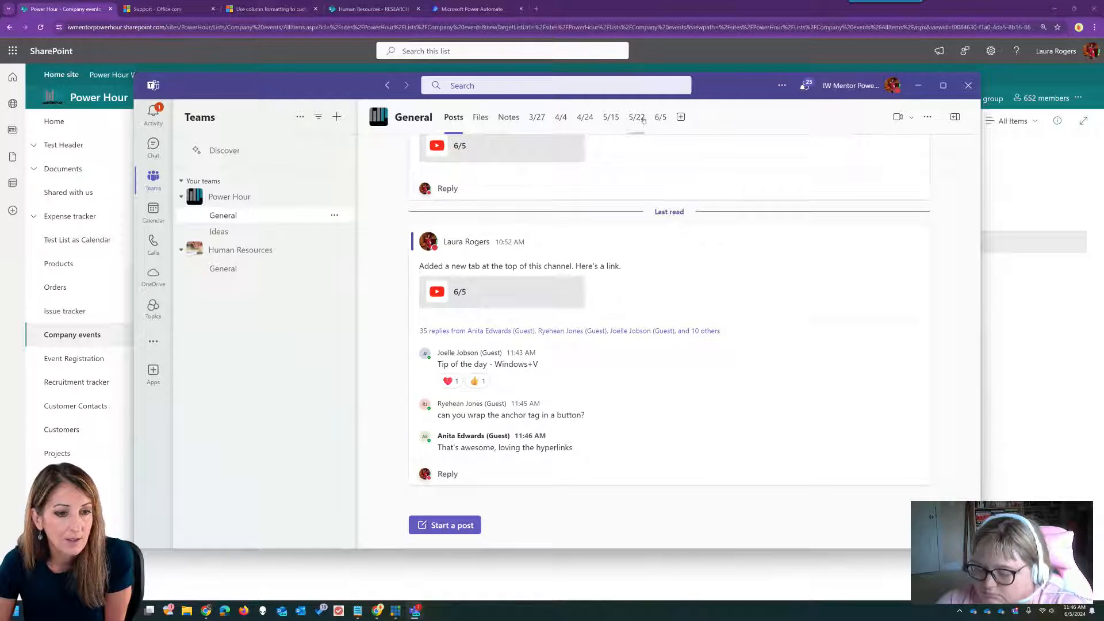
left_click(660, 118)
left_click(897, 118)
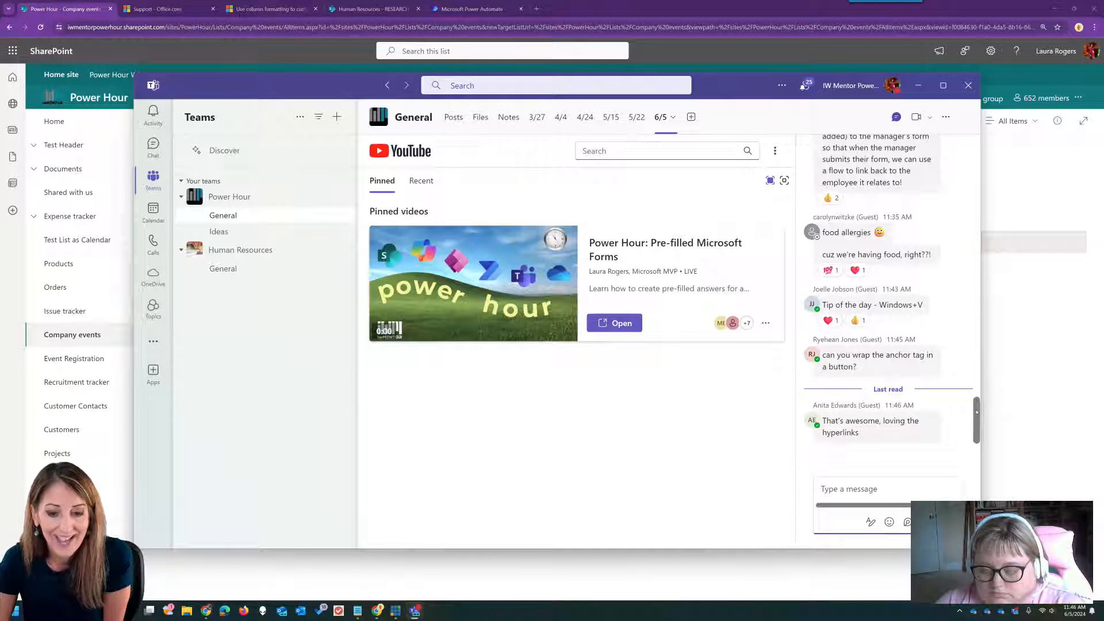
mouse_move(981, 426)
left_mouse_down()
mouse_move(982, 368)
mouse_move(991, 438)
left_mouse_up()
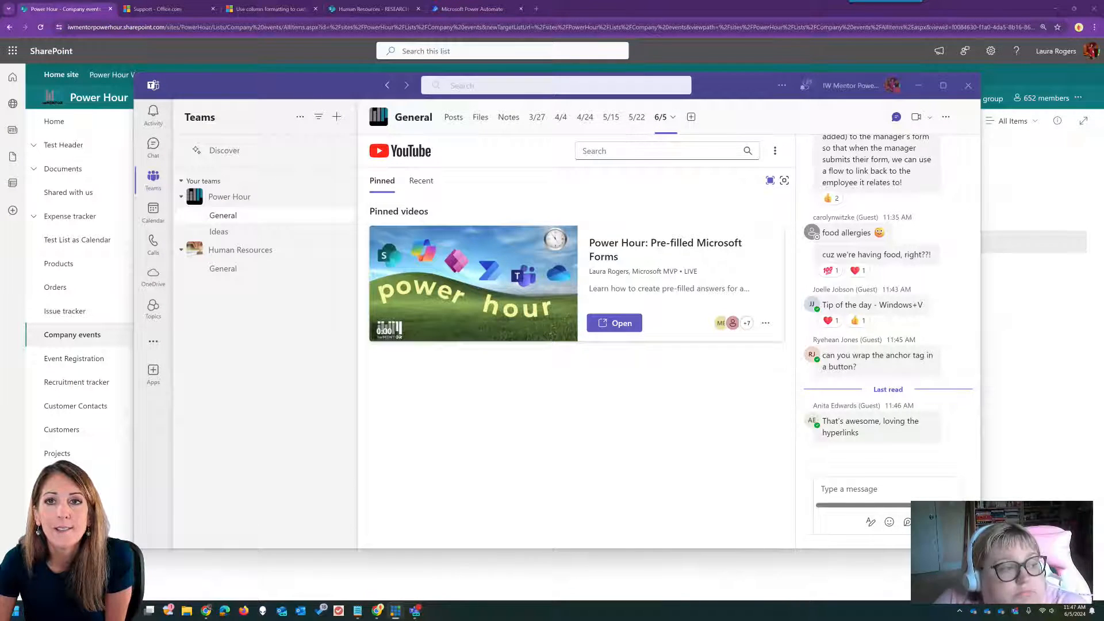
left_click_drag(2, 86, 1103, 137)
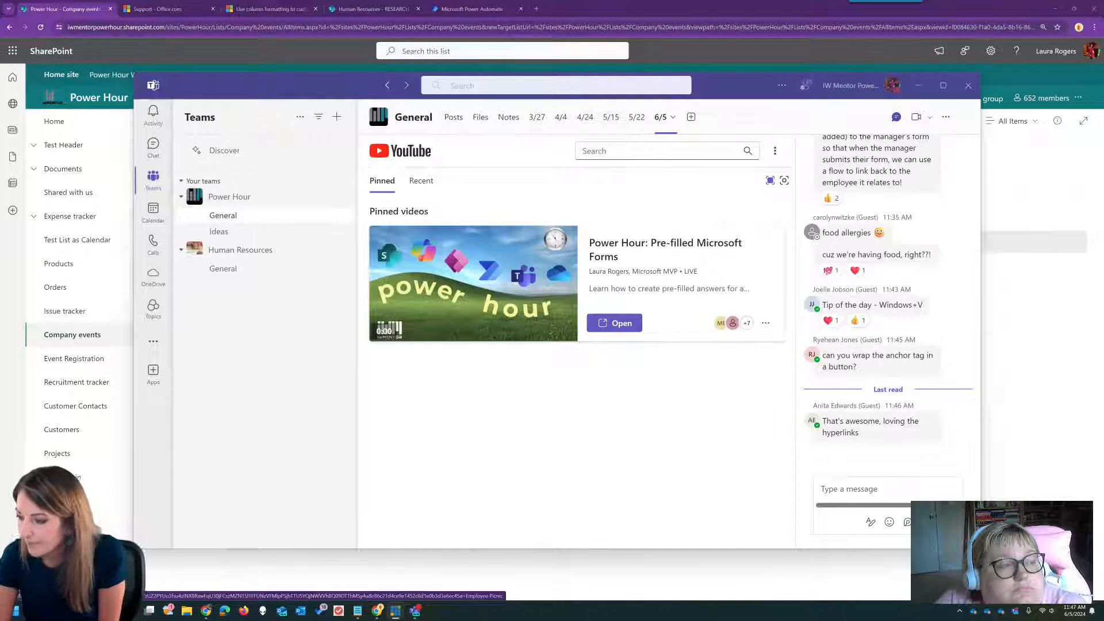